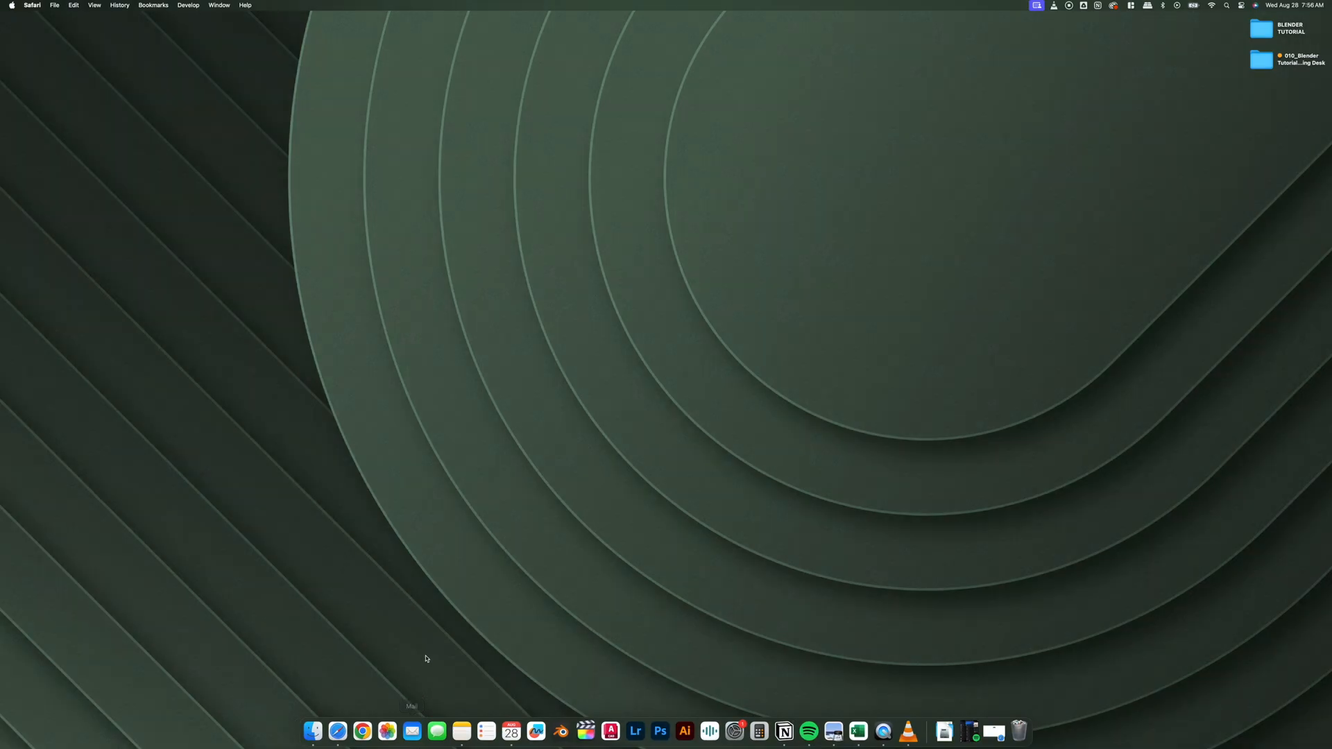
Search for "Flexispot e7 pro" in Safari and open the Premium Standing Desk E7 Pro product page
left_click(338, 731)
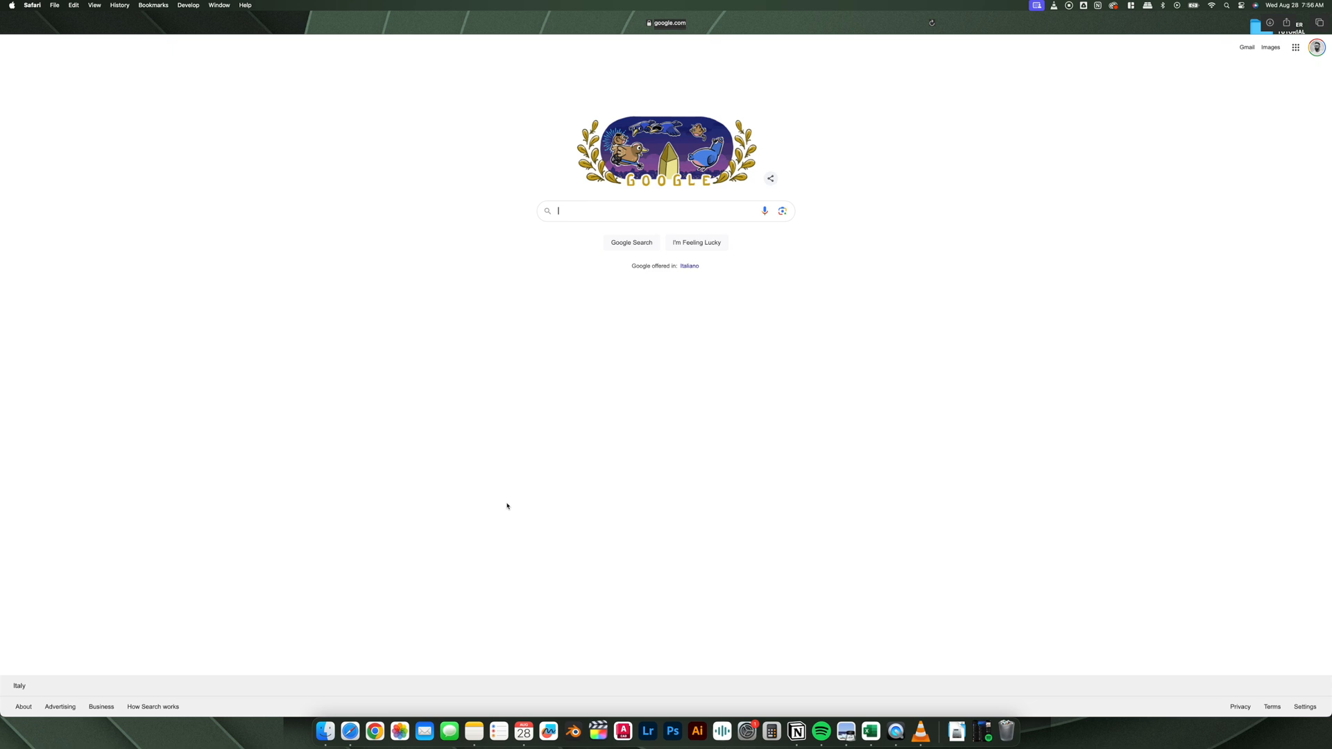
type("Flexis")
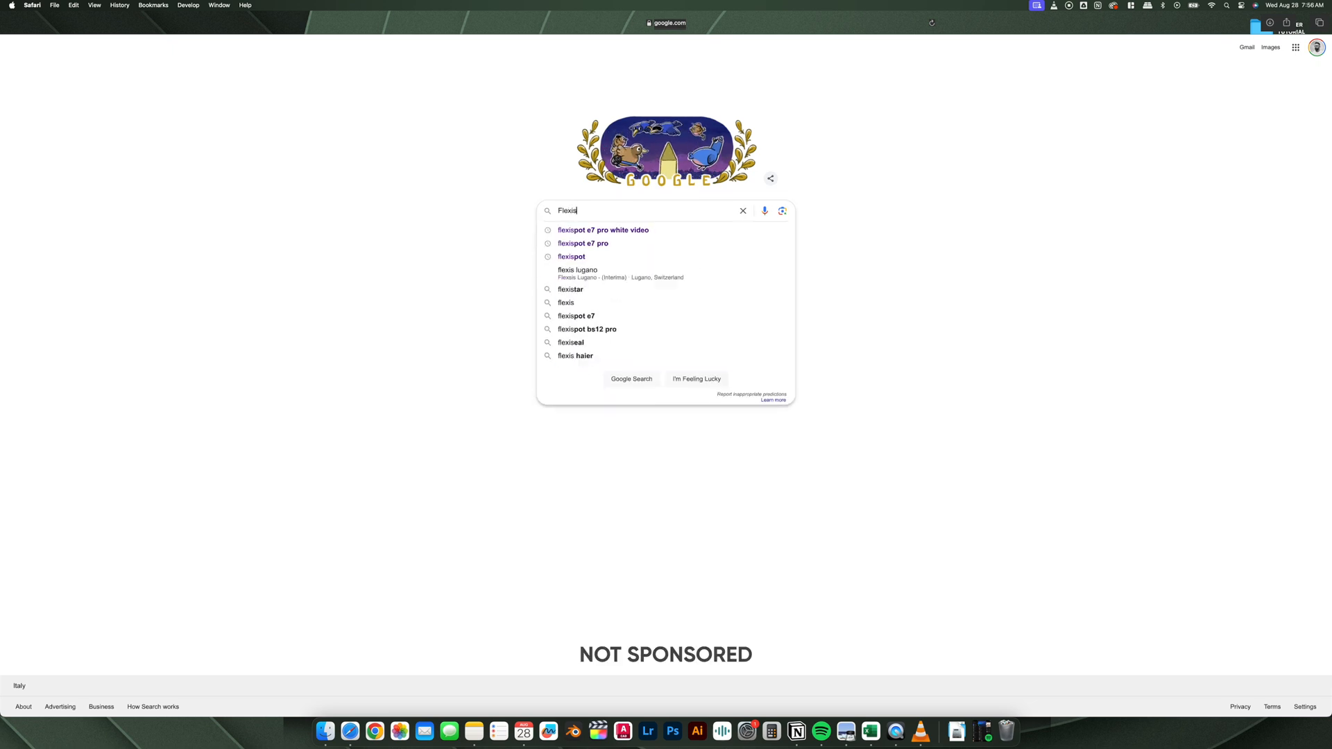
type("pot e7 pro")
key("Return")
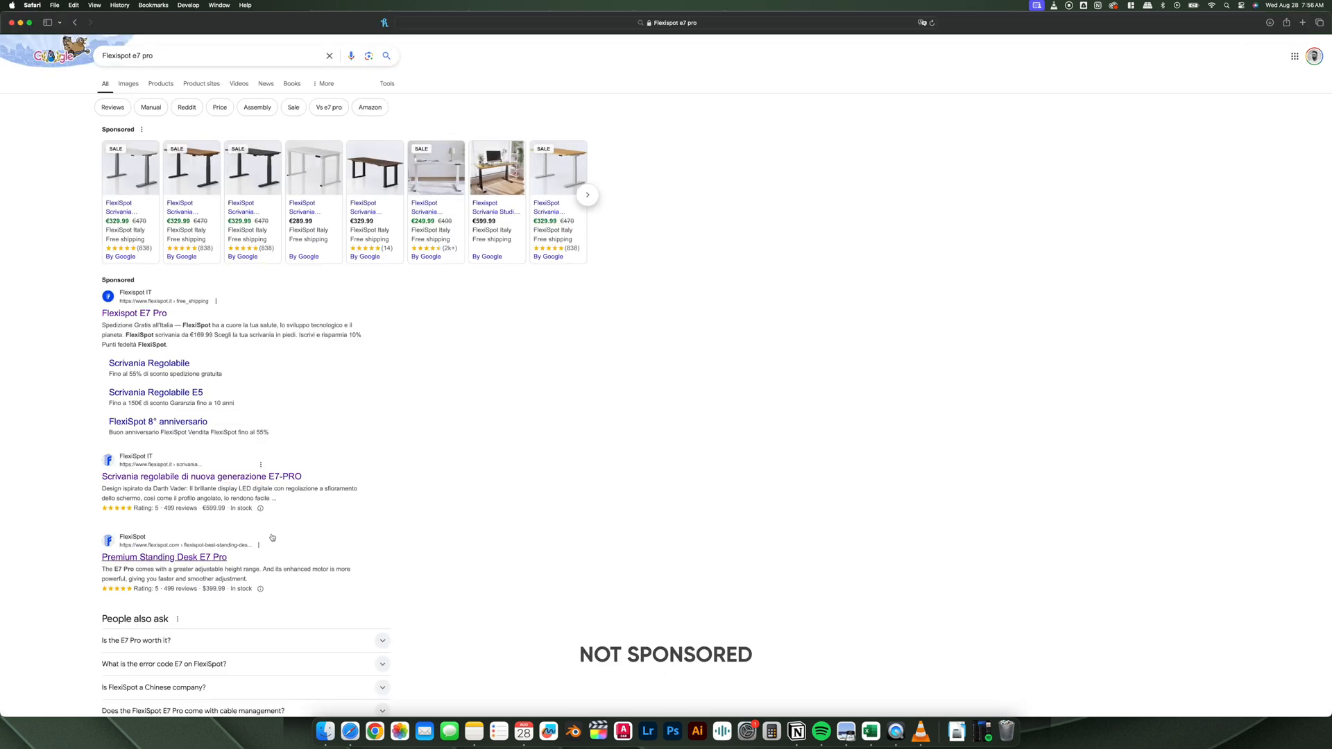
left_click(196, 562)
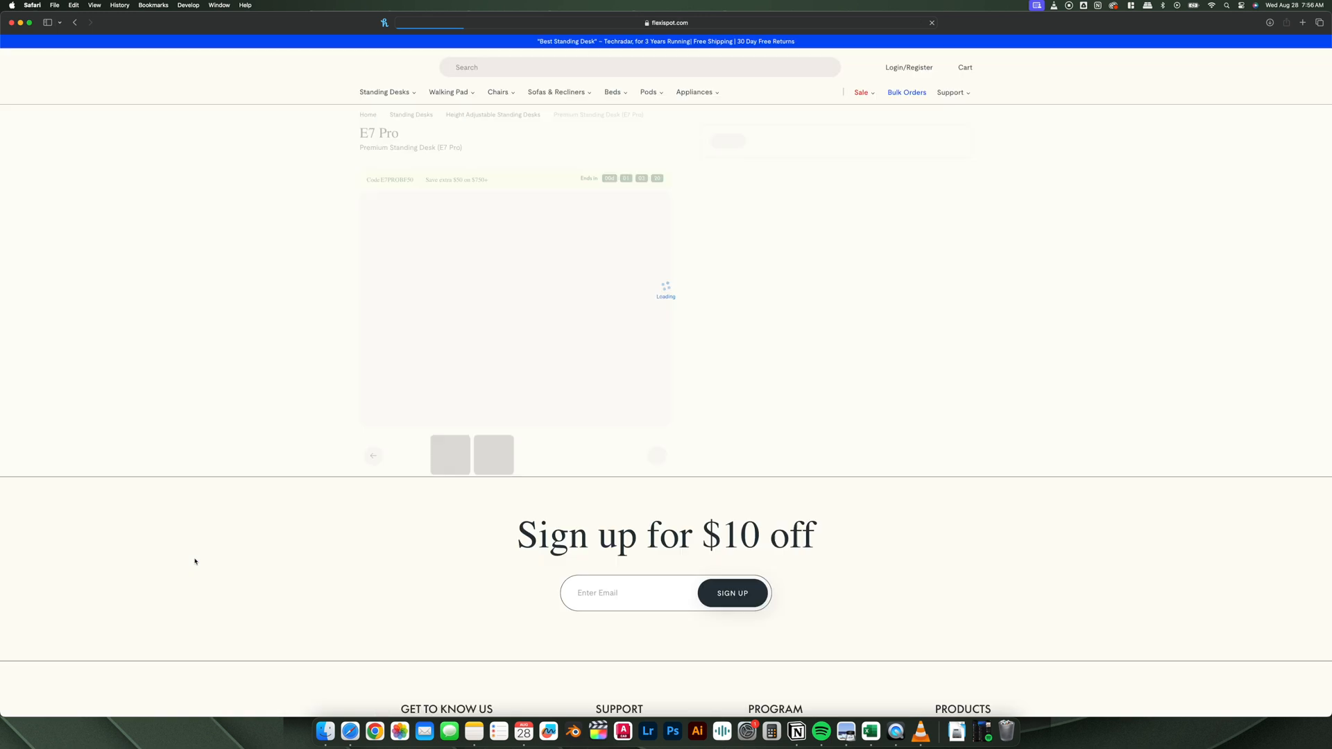
Open the E7 Pro manual from the desk's specifications and examine its parts and assembly drawings
scroll(780, 379, "down", 3)
scroll(781, 379, "down", 2)
left_click(606, 413)
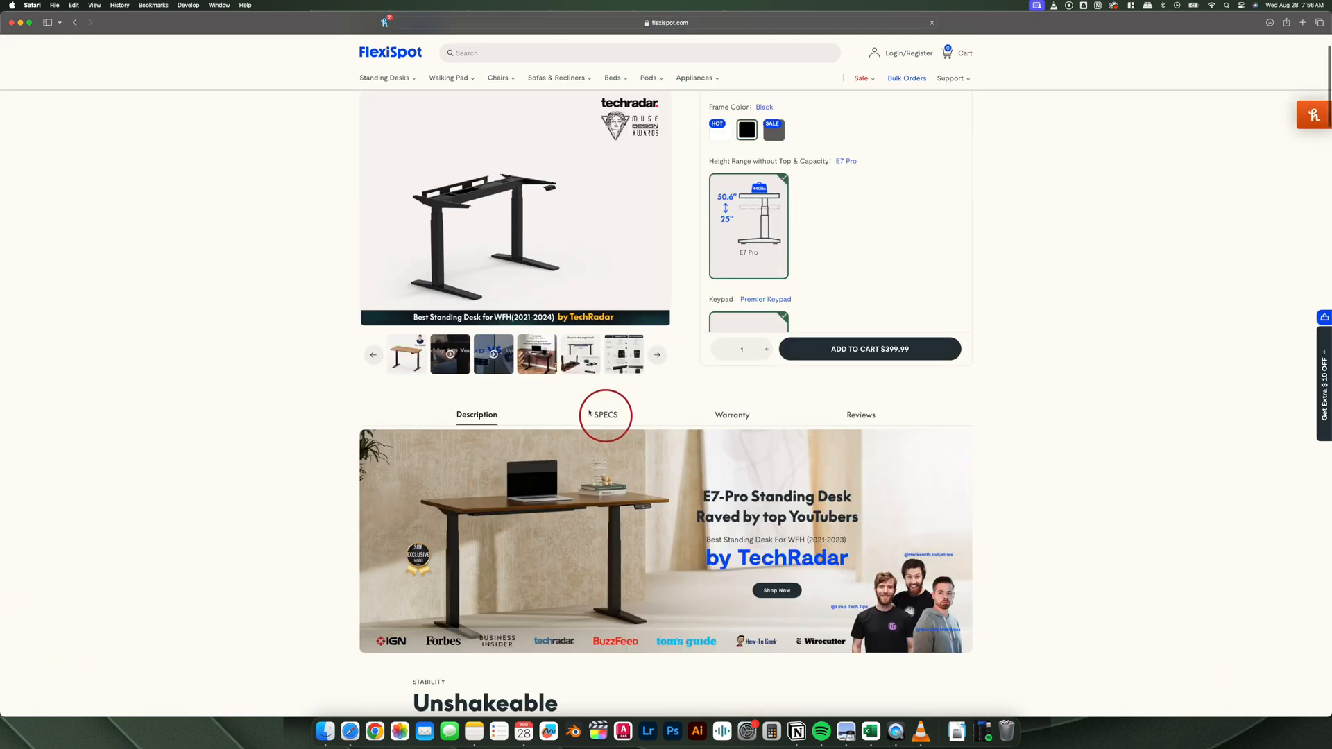
left_click(739, 347)
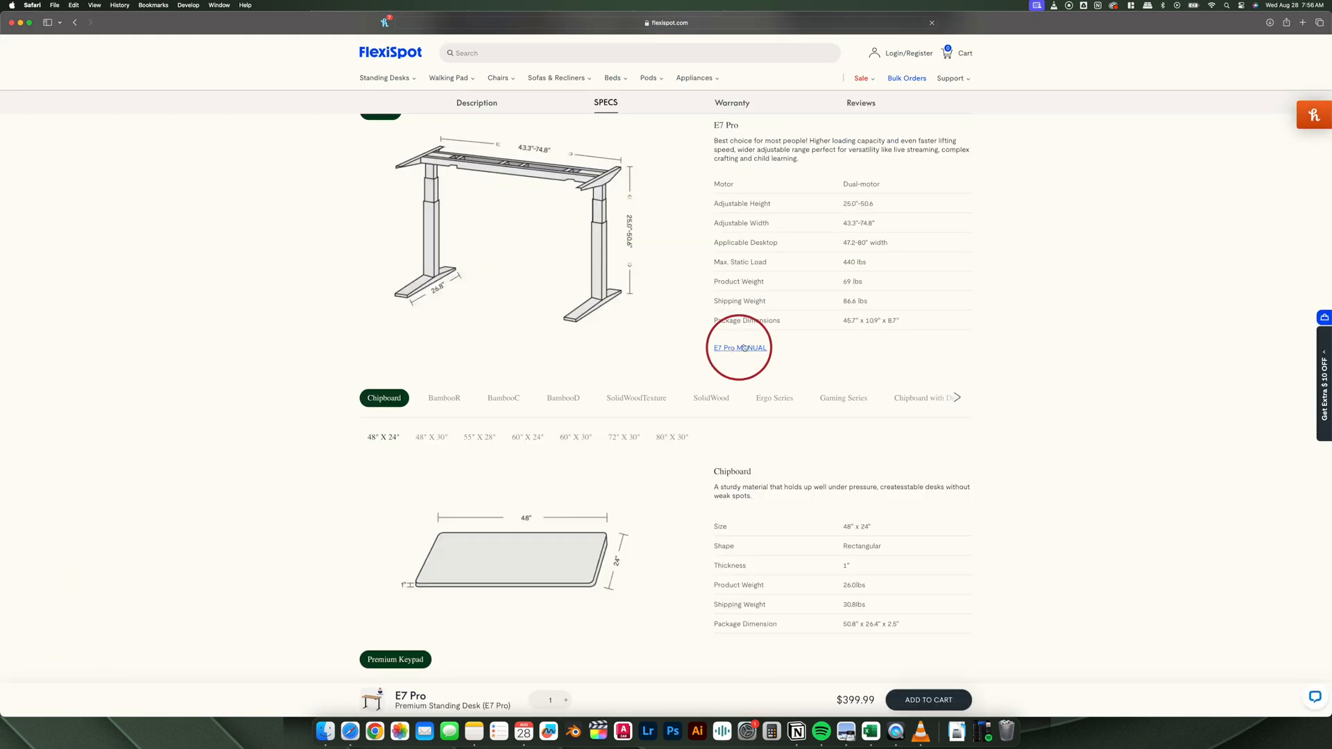
scroll(742, 349, "down", 15)
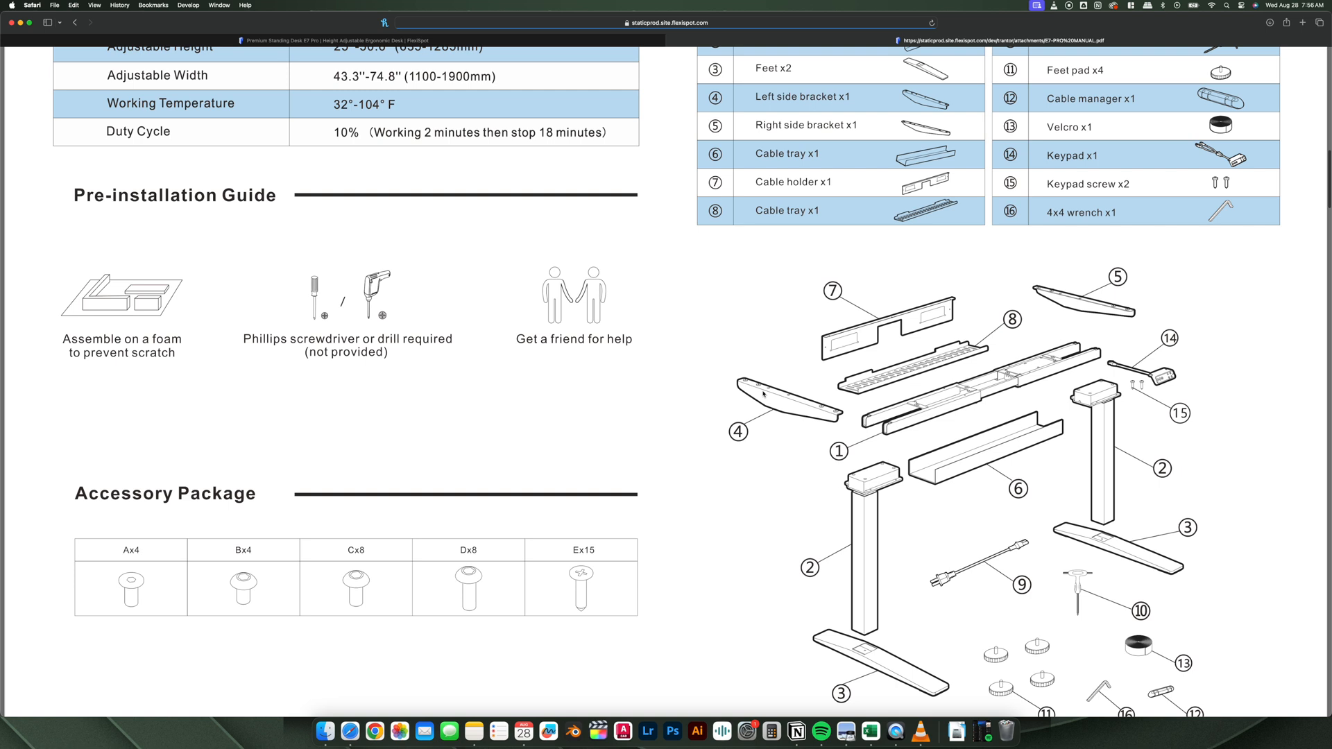
scroll(762, 394, "down", 10)
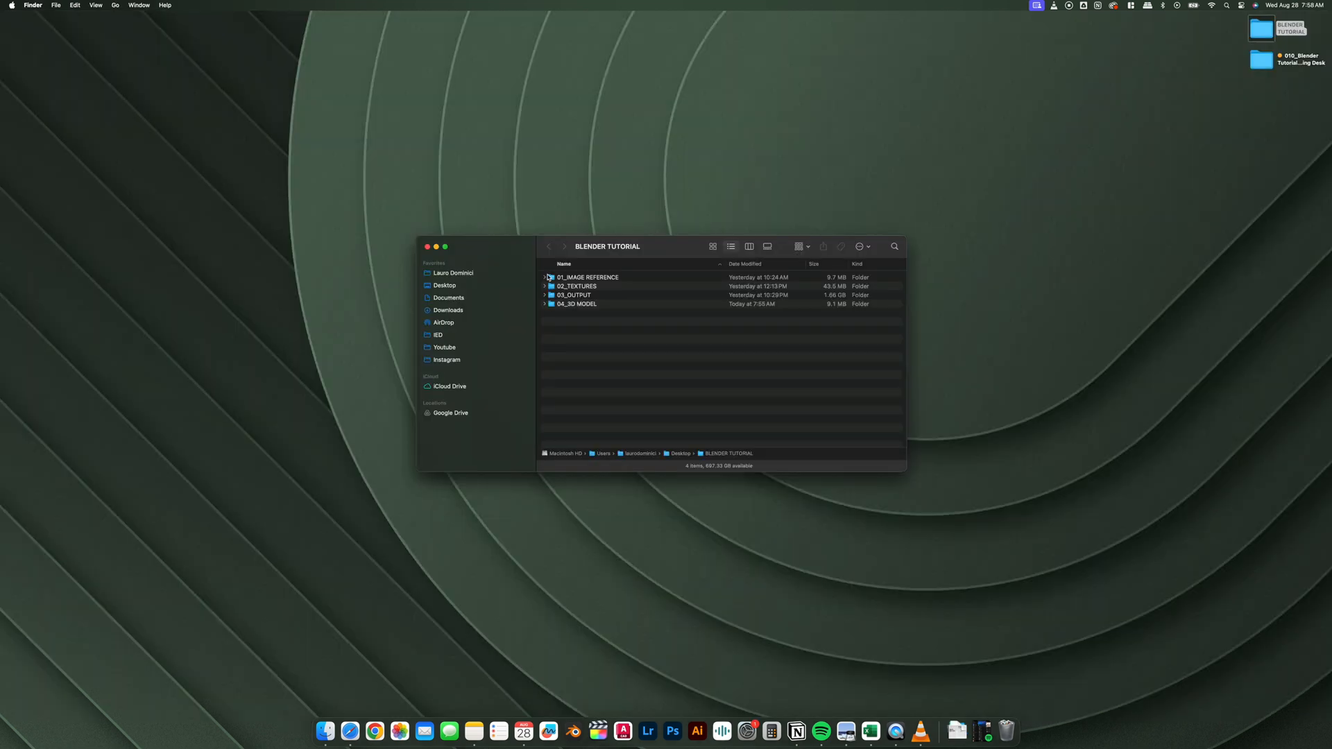
Expand the 01_IMAGE REFERENCE folder and preview the bottom view and 3D reference images of the desk
left_click(550, 278)
left_click(545, 277)
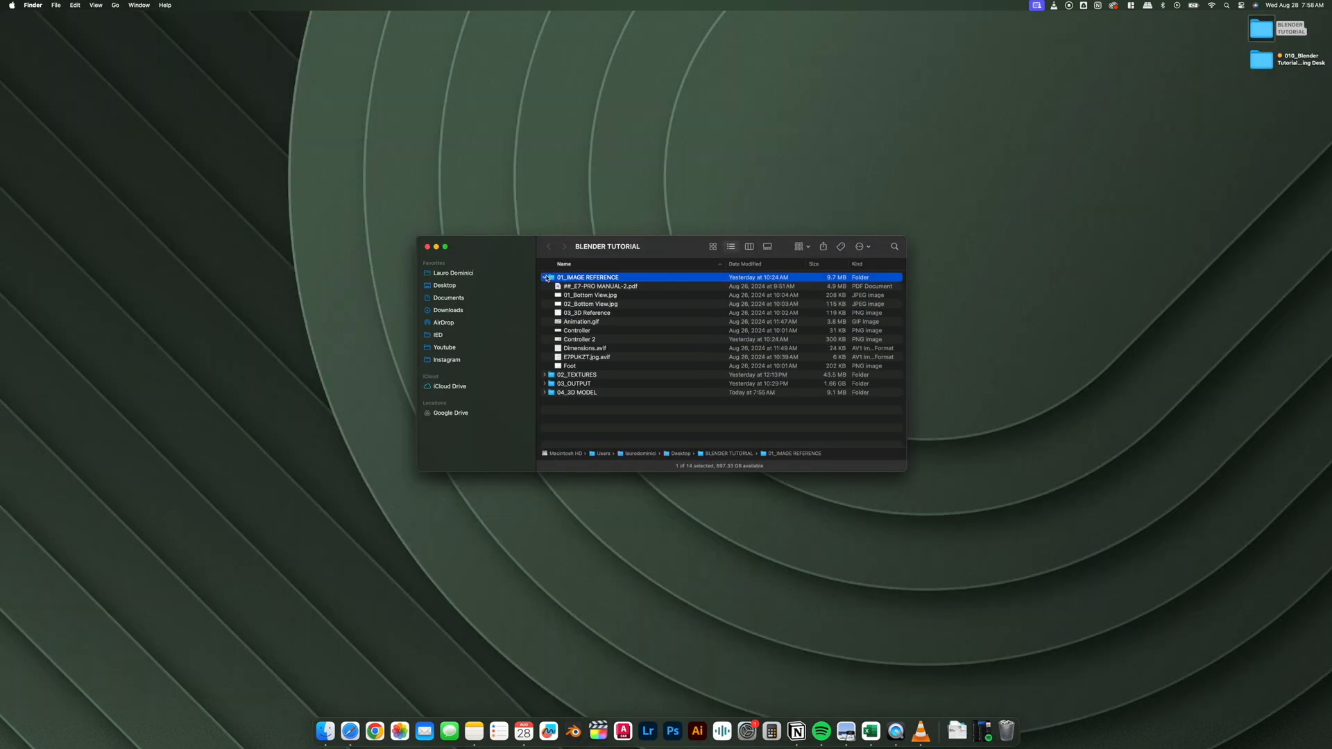
left_click(575, 296)
key("space")
key("Down")
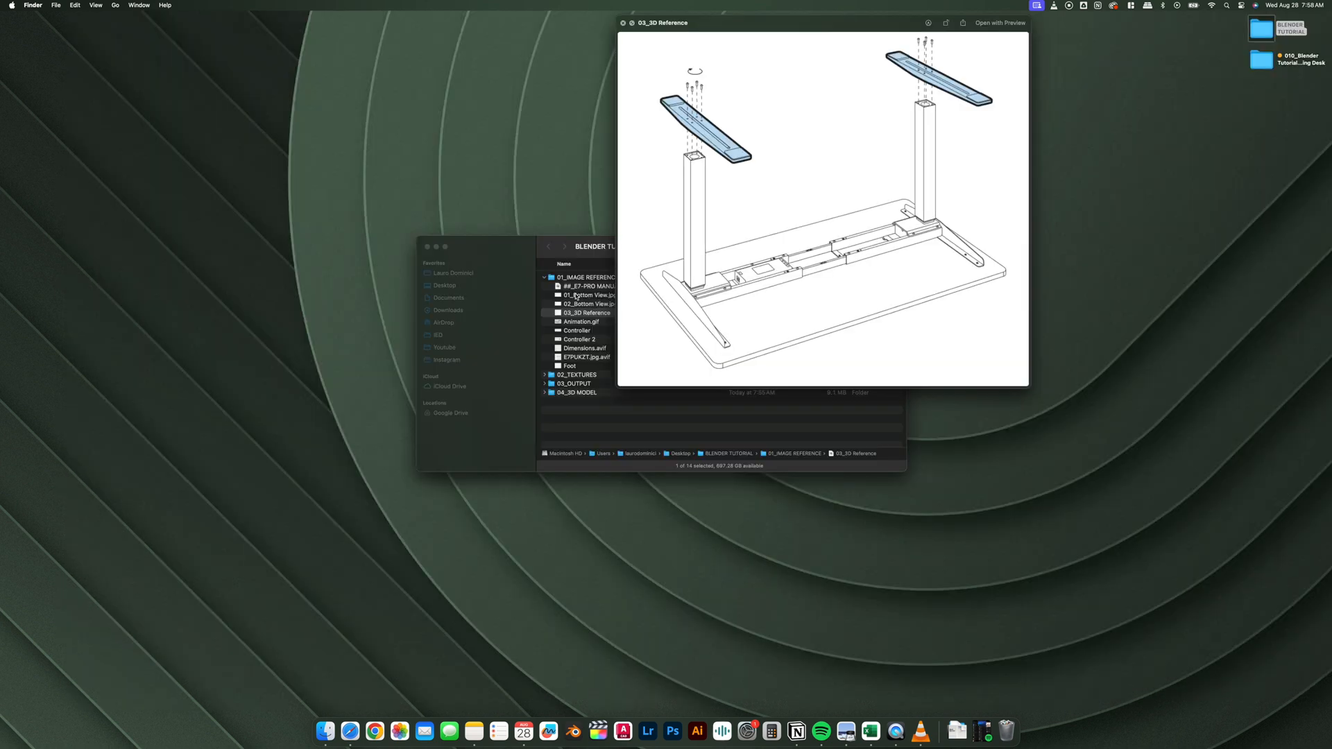
key("Down")
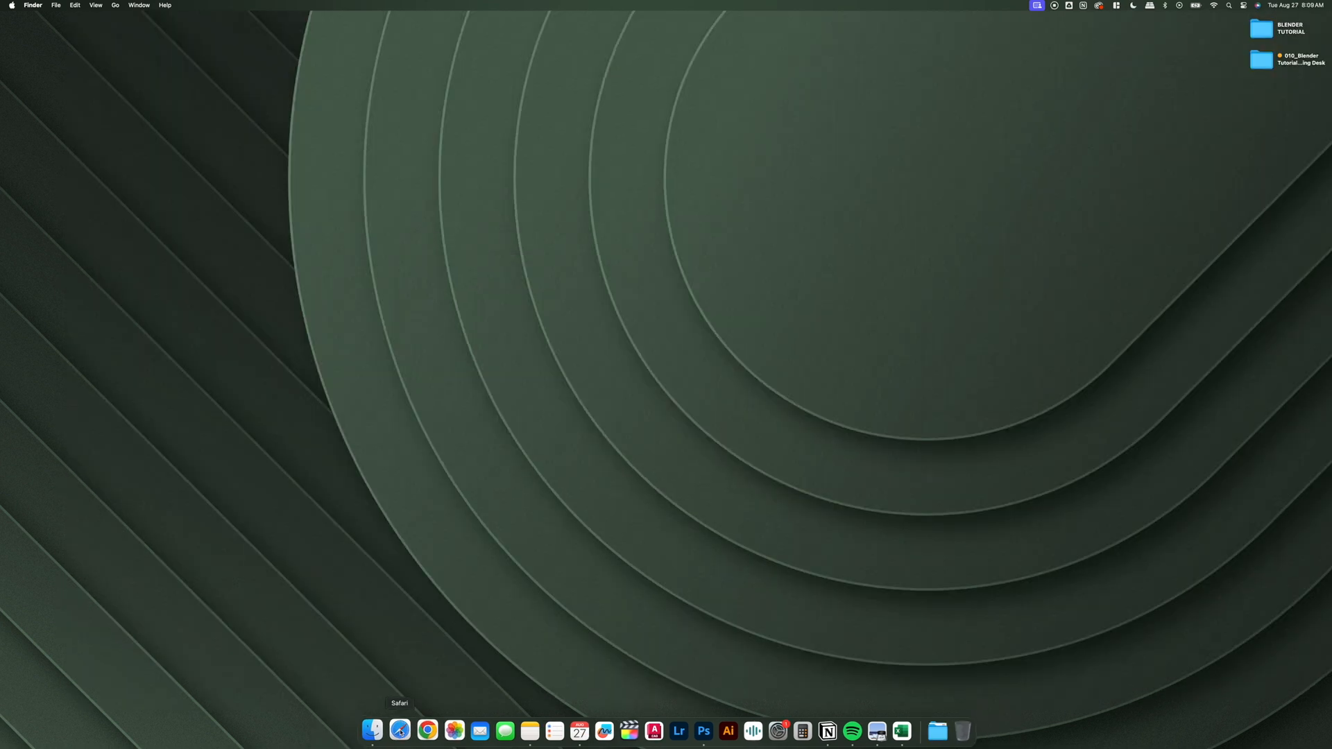
Search for "blender" in Safari and download Blender 4.2.1 LTS for macOS Apple Silicon from blender.org
left_click(400, 731)
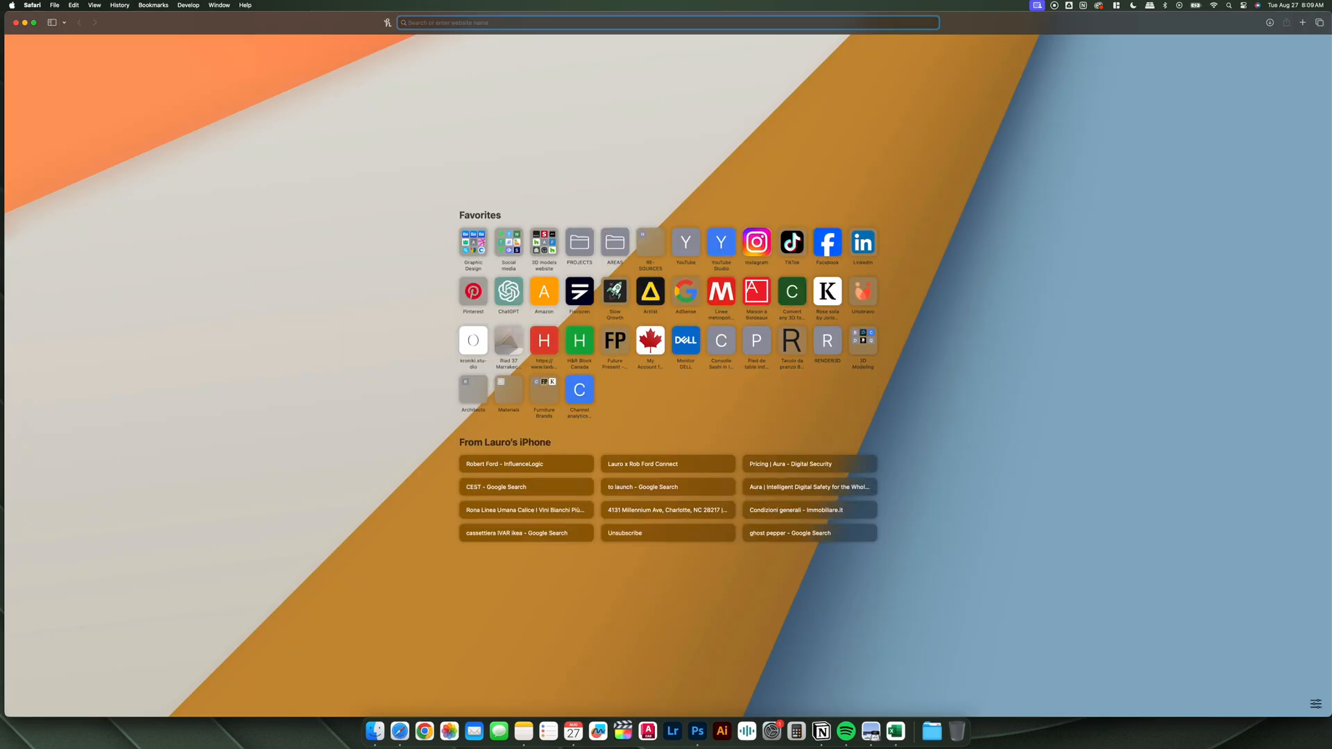
type("blender")
key("Return")
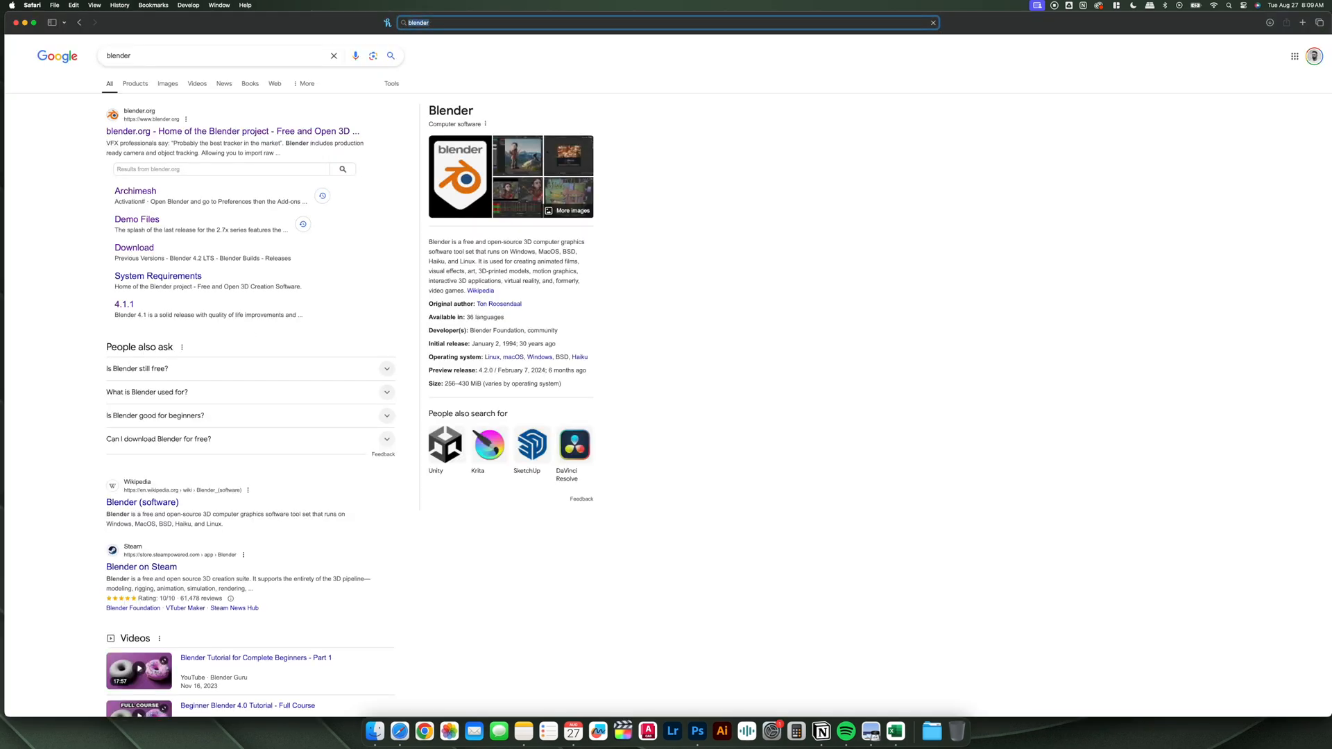
left_click(196, 130)
left_click(460, 310)
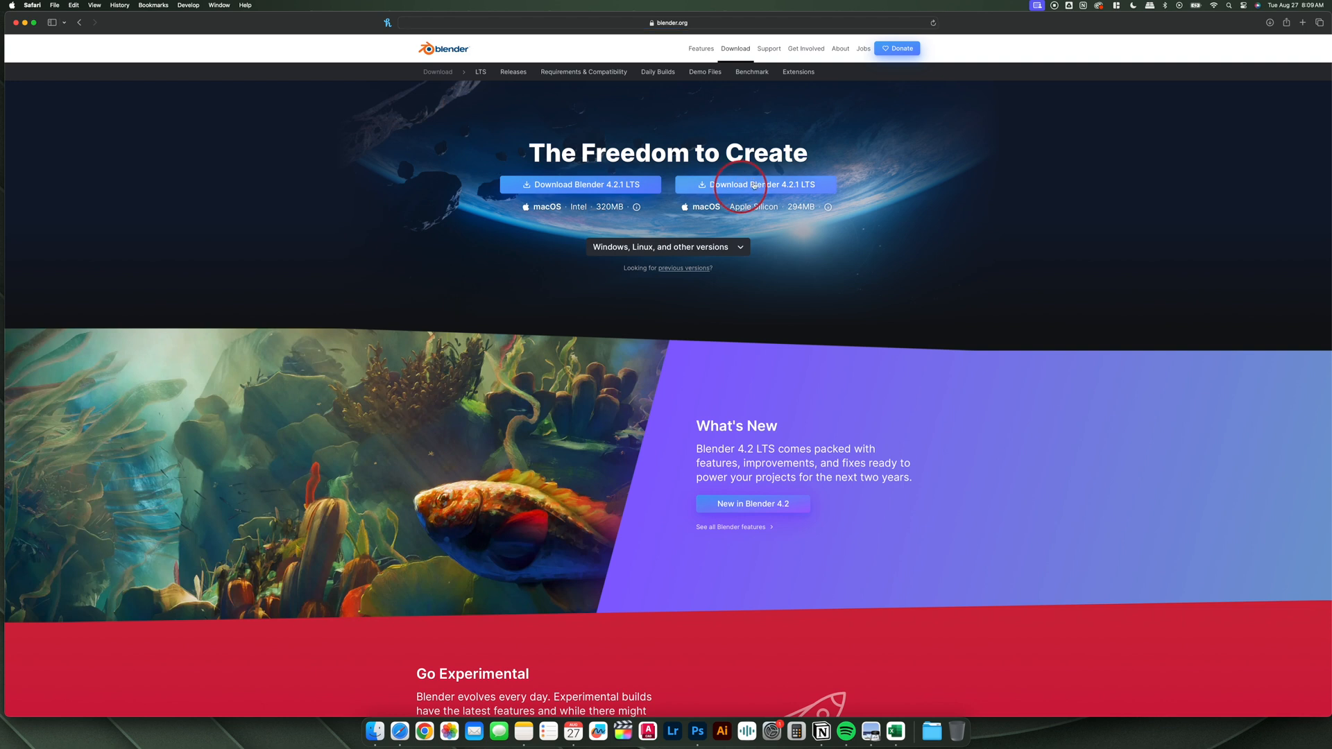
left_click(754, 185)
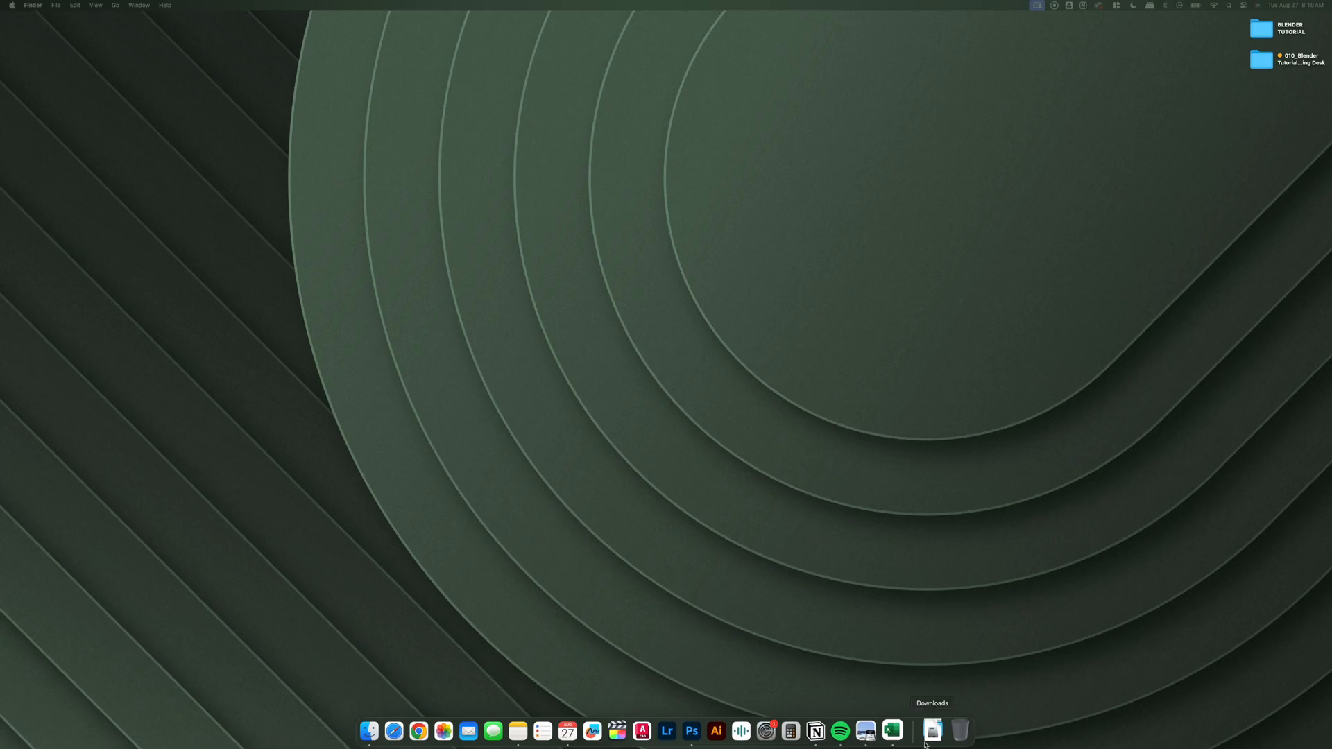
Open the downloaded Blender 4.2.1 macOS arm64 disk image and copy Blender into the Applications folder
left_click(932, 730)
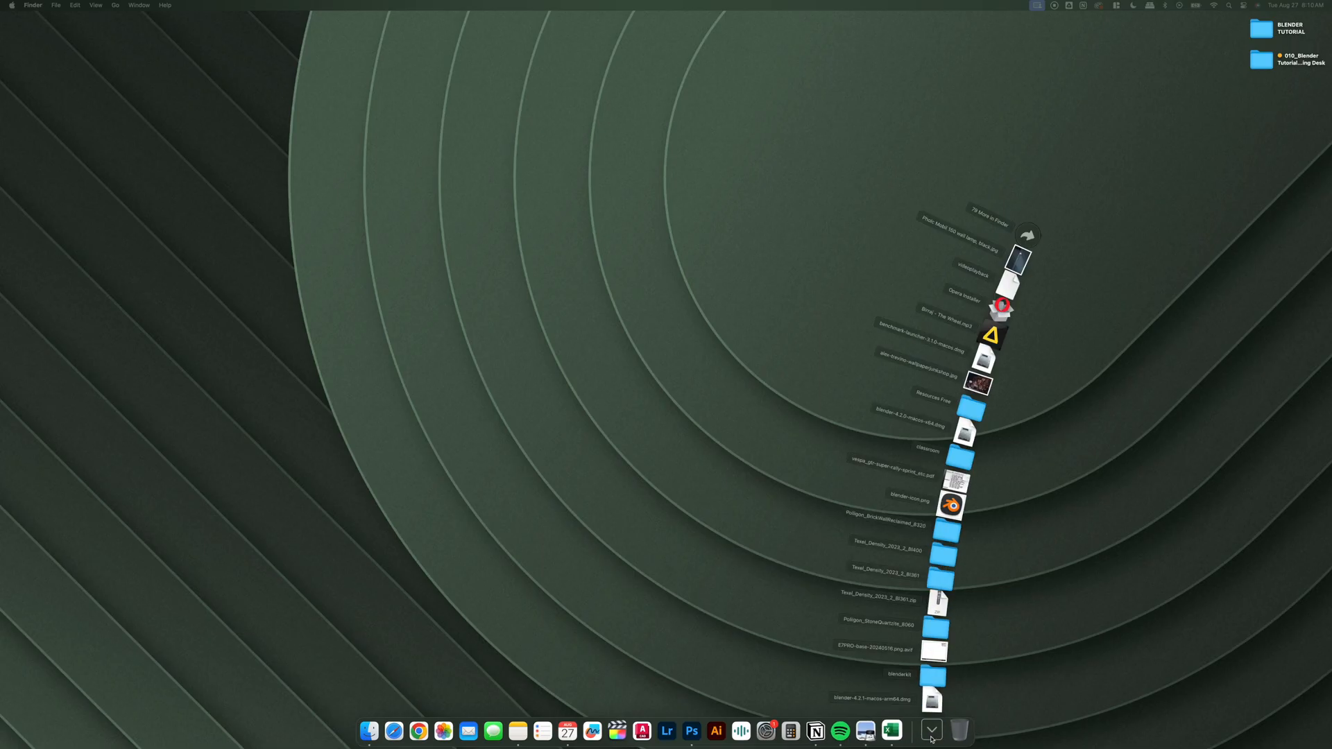
left_click(934, 697)
left_click_drag(626, 371, 747, 368)
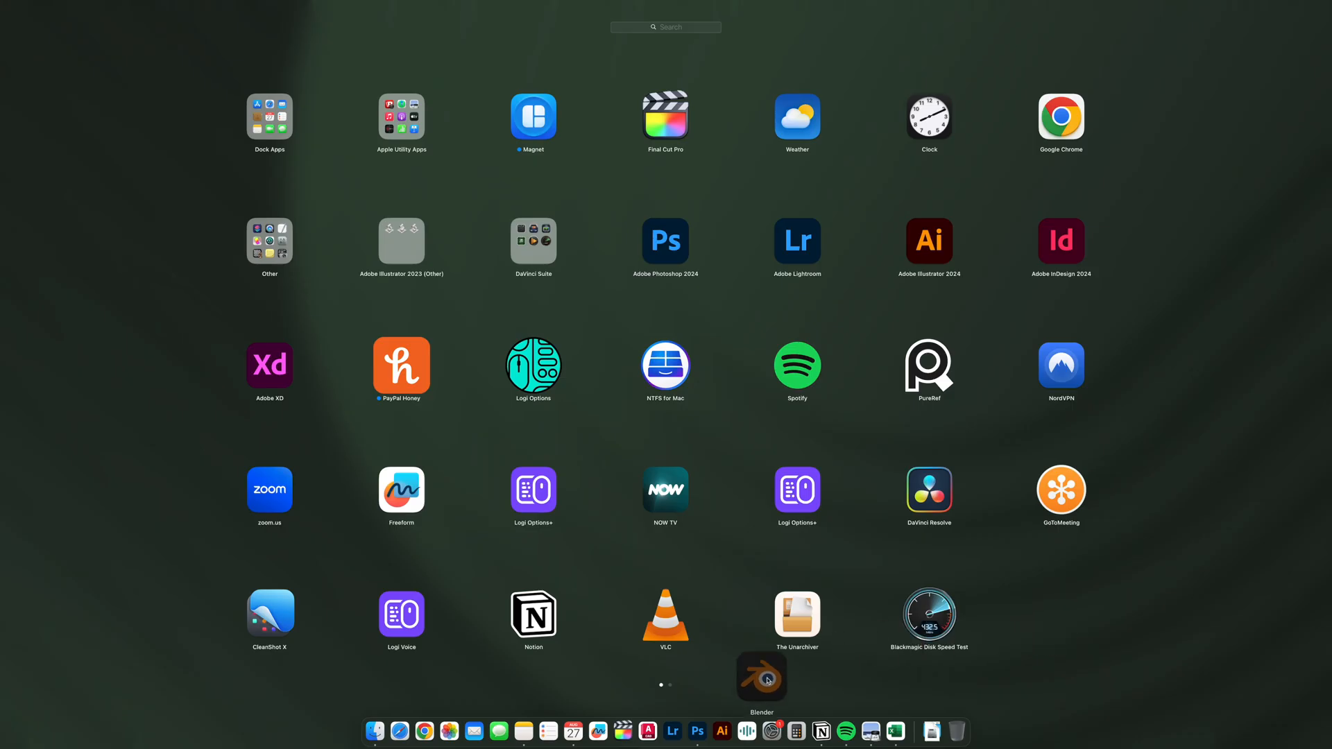
Add Blender to the Dock and launch it with a new General file
left_click_drag(758, 675, 612, 729)
left_click(610, 732)
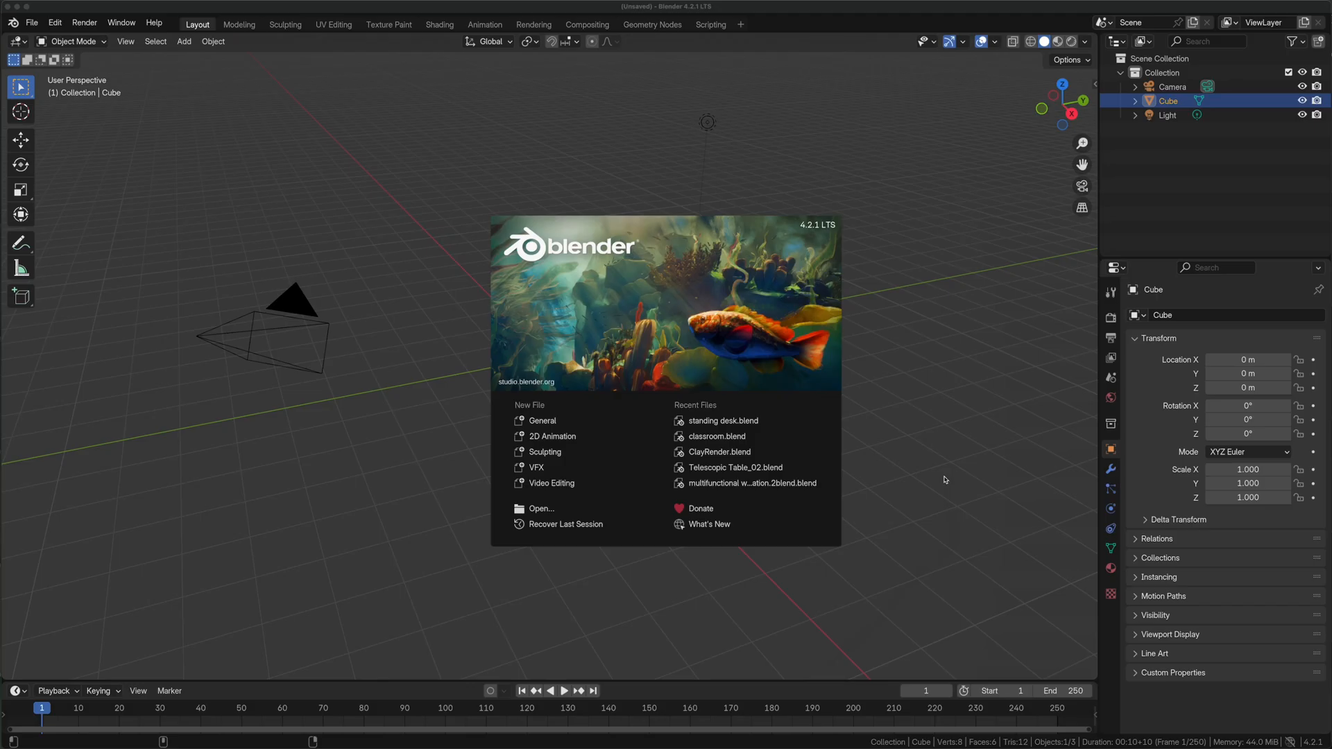
left_click(543, 421)
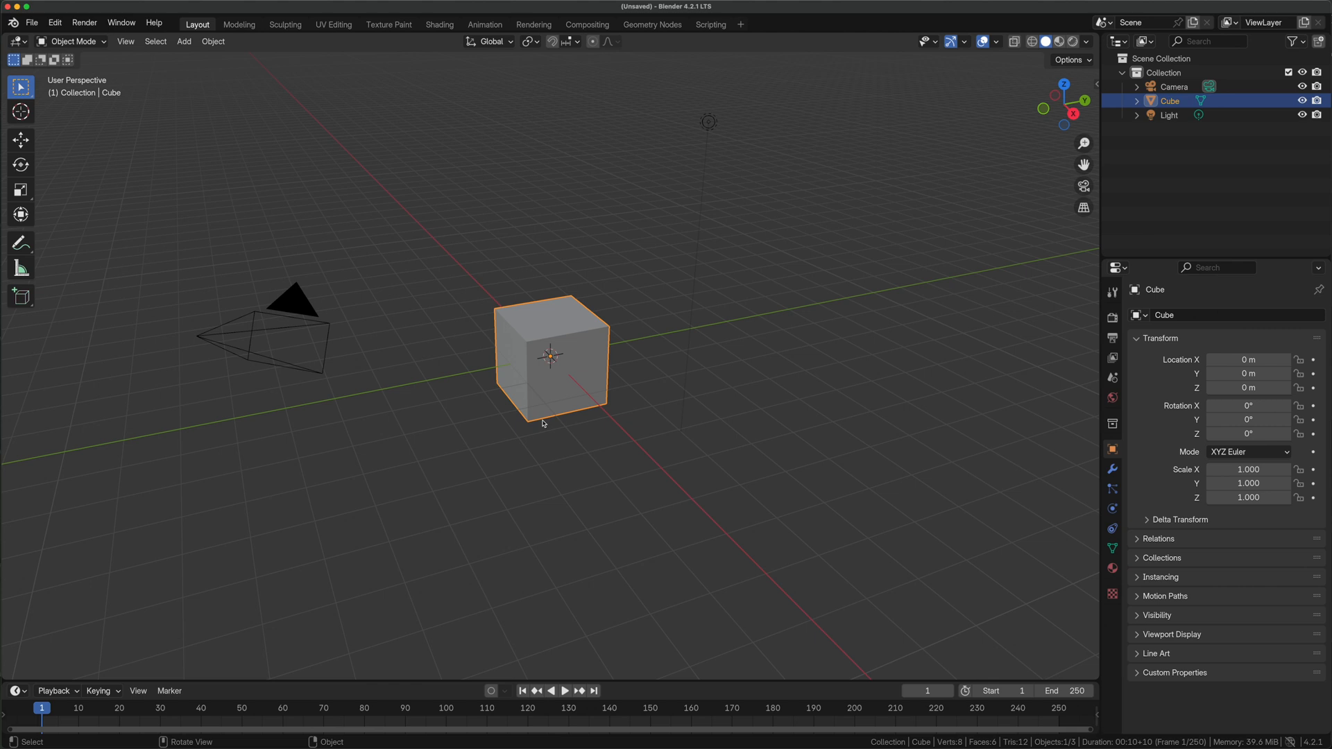
Delete the default camera and light from the scene, keeping the cube
left_click(589, 475)
middle_click_drag(789, 380, 601, 381)
middle_click_drag(888, 334, 838, 482, "shift")
middle_click_drag(878, 407, 804, 401)
middle_click_drag(942, 338, 666, 285, "shift")
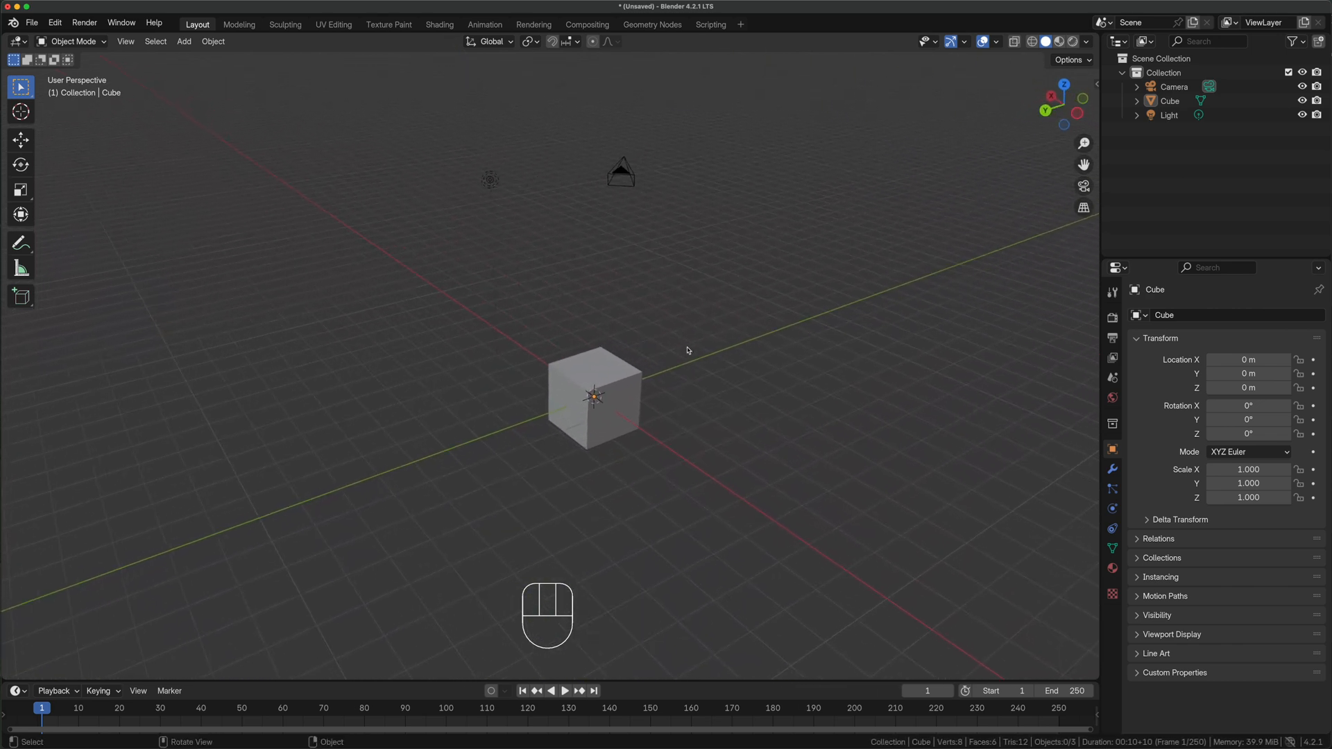
left_click_drag(695, 122, 406, 258)
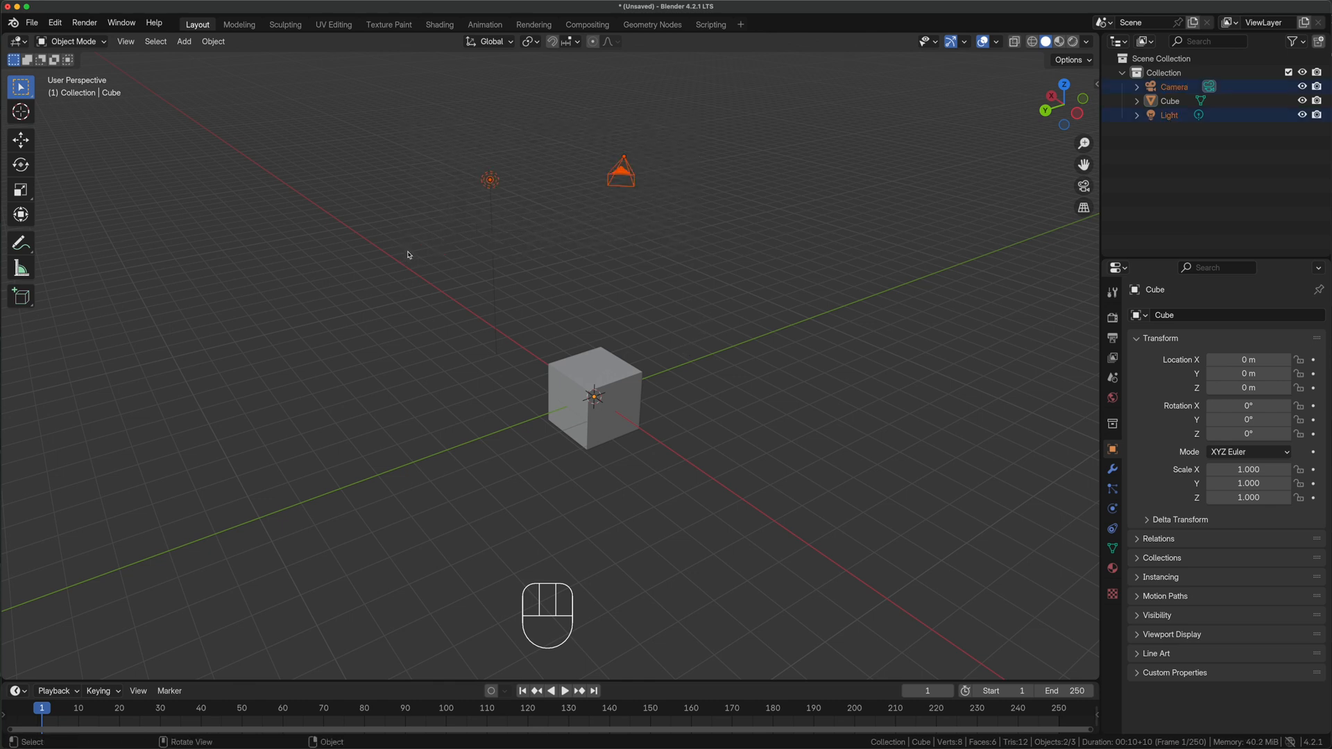
key("x")
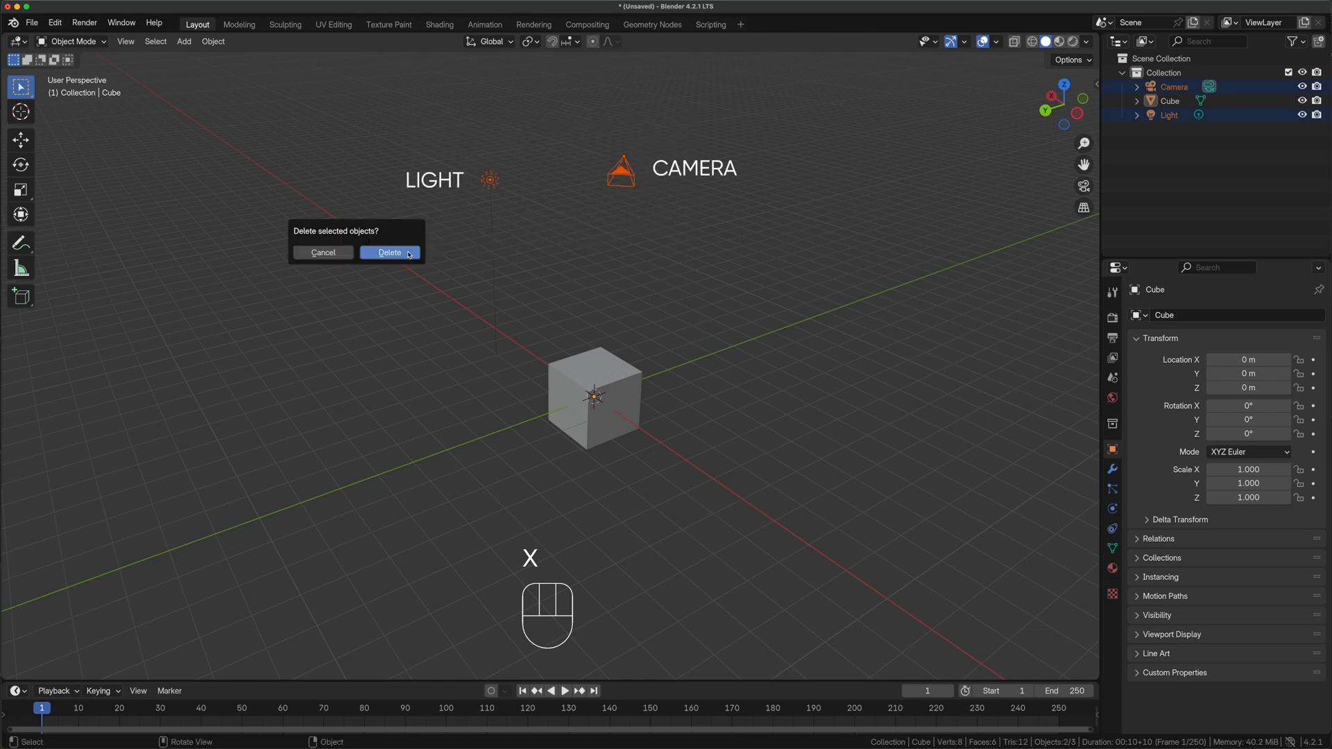
left_click(408, 254)
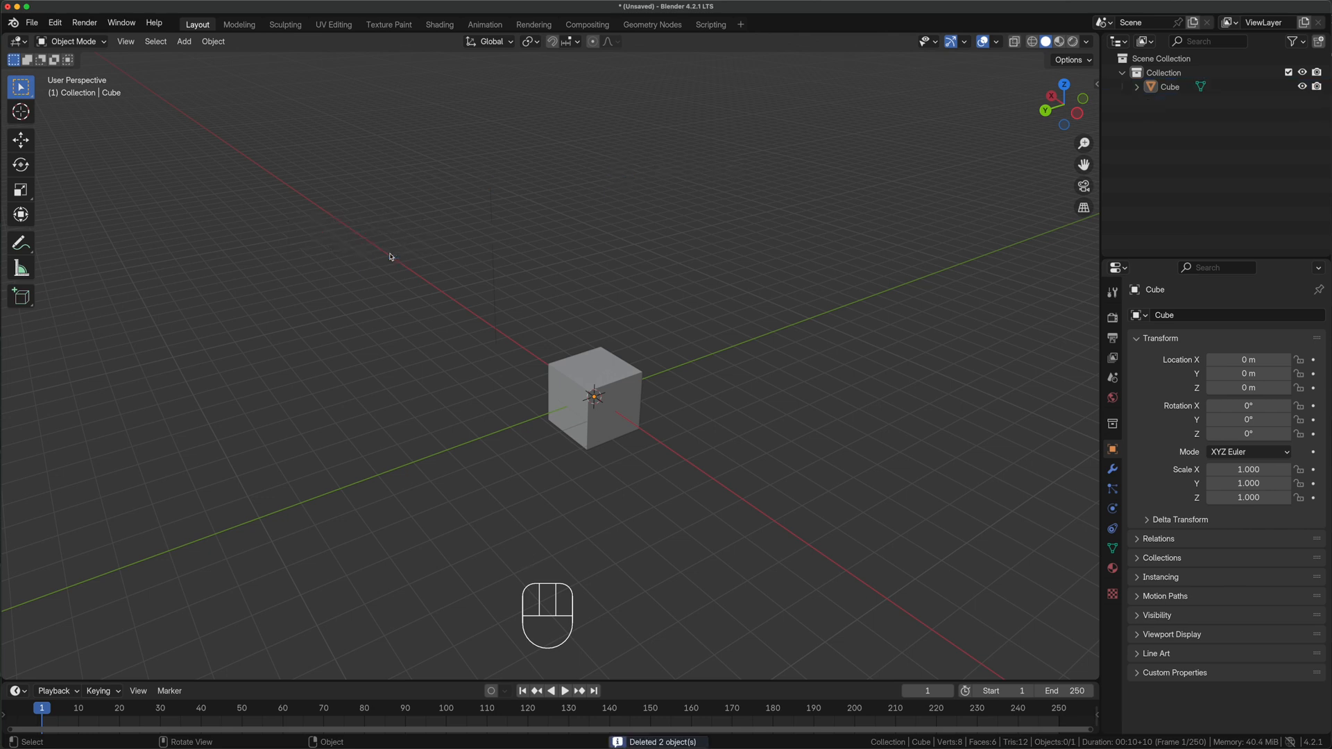
Set the render engine to Cycles with the Experimental feature set and GPU Compute as the device
left_click(1112, 318)
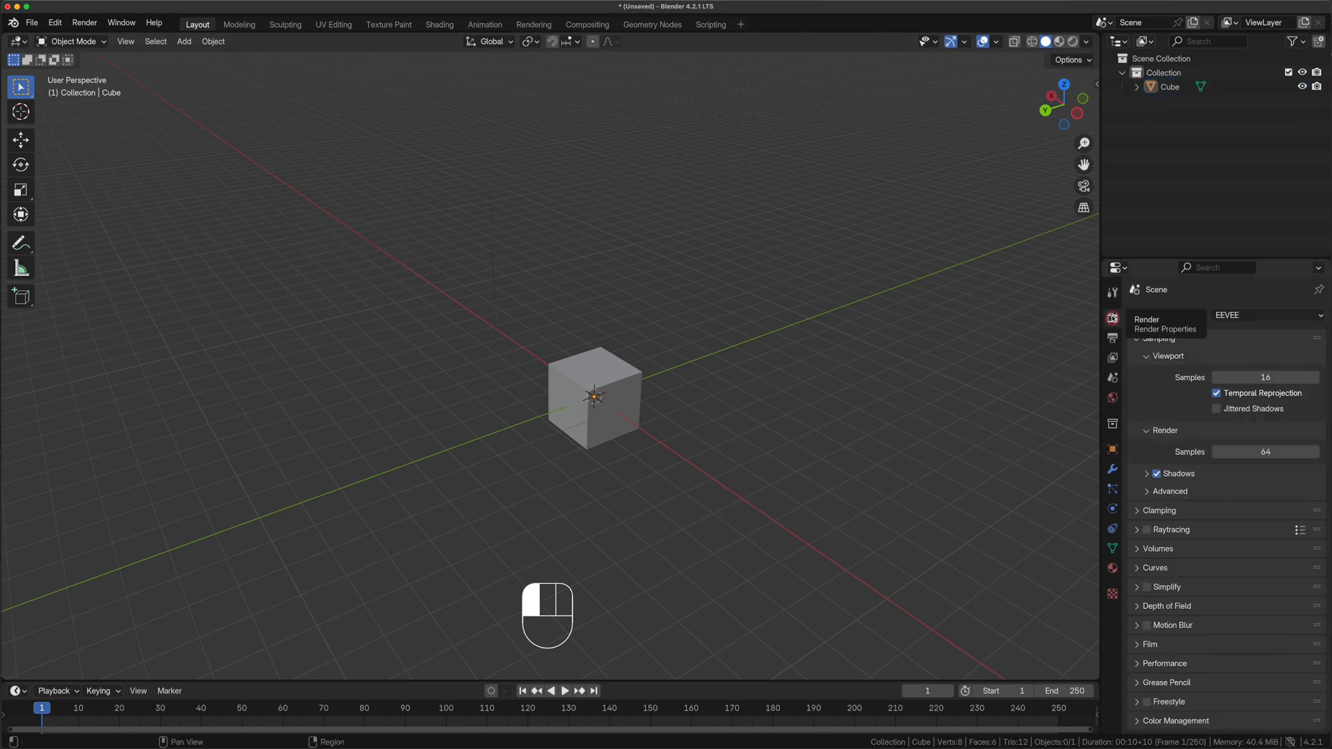
left_click(1319, 316)
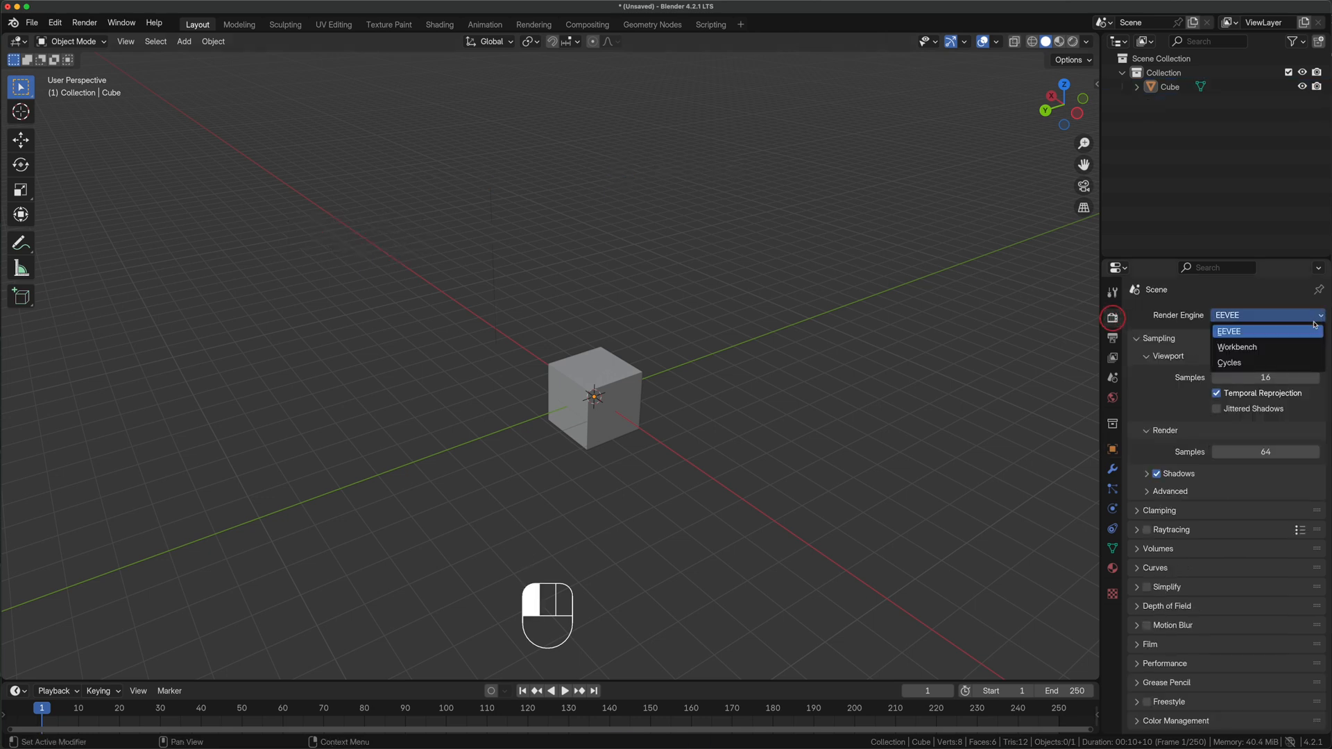
left_click(1296, 363)
left_click(1294, 335)
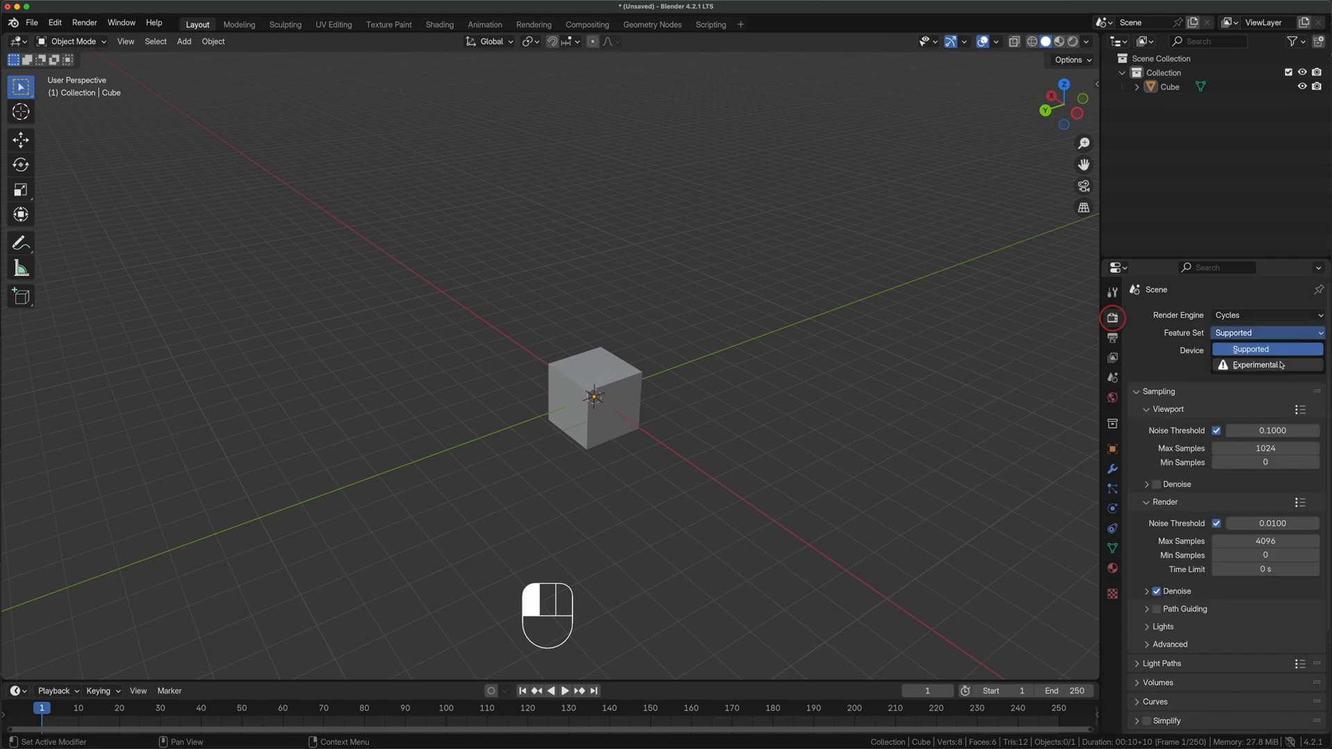
left_click(1281, 365)
left_click(1273, 352)
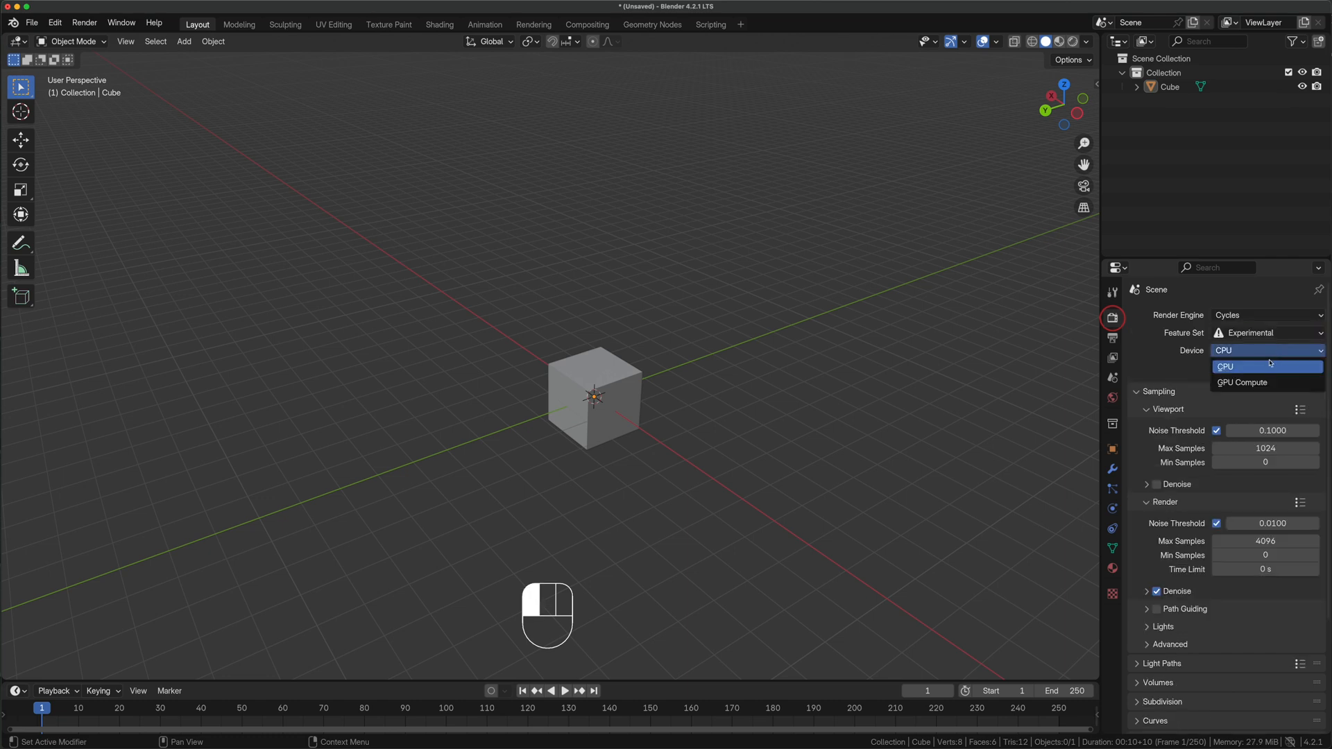
left_click(1260, 382)
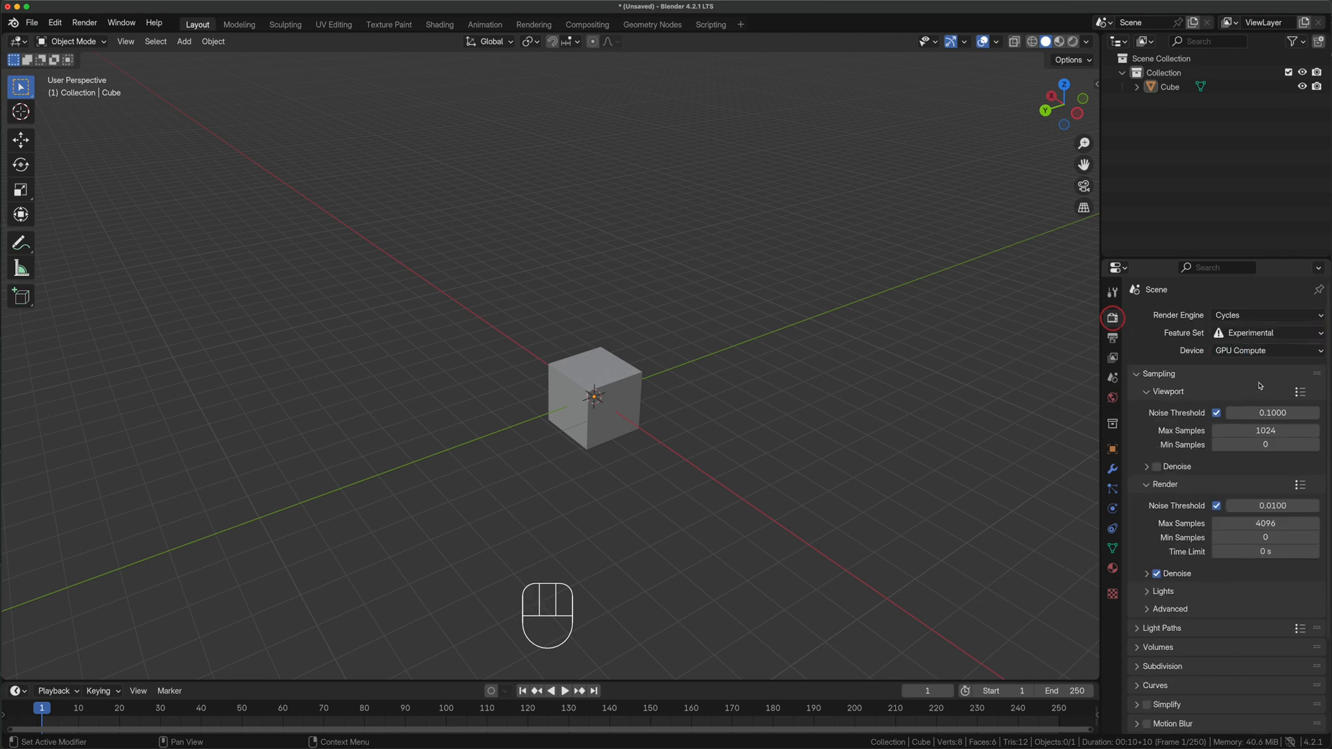
Set the maximum samples to 32 for the viewport and 300 for the render
left_click(1262, 430)
type("32")
left_click(1261, 523)
type("300")
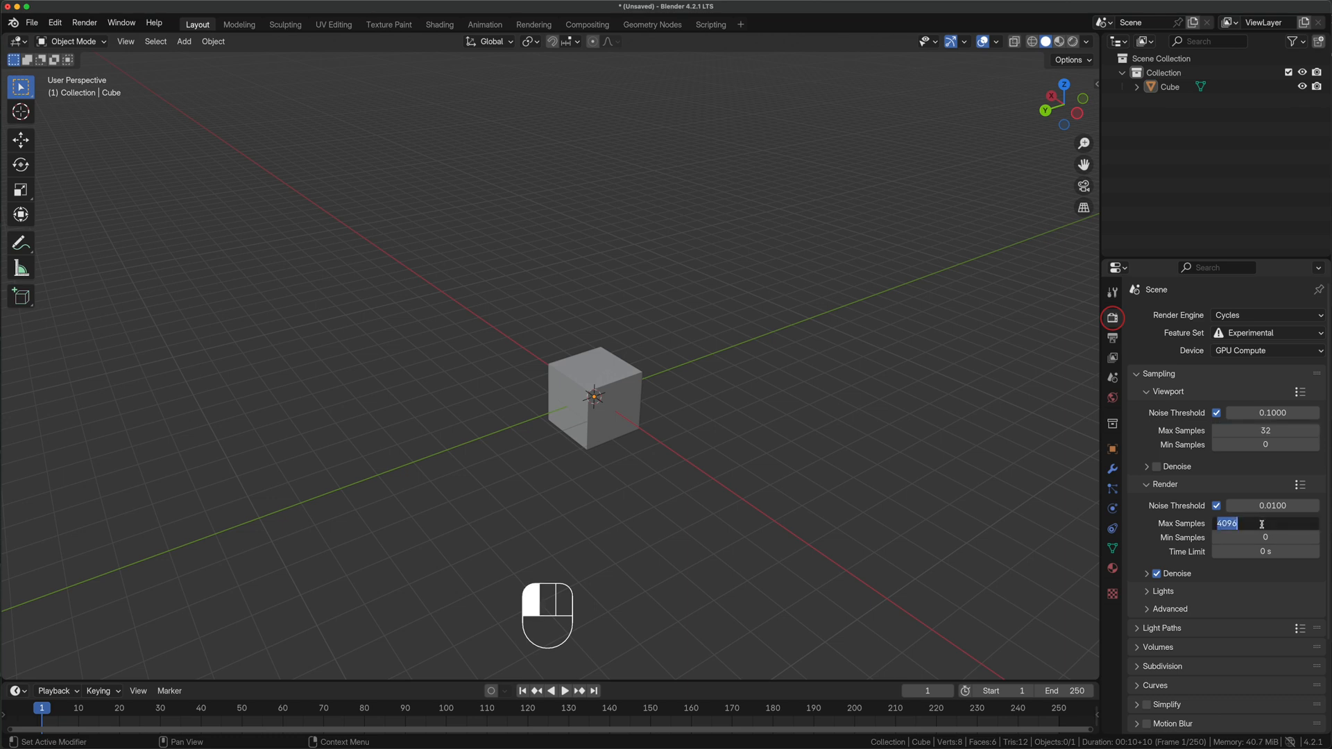
Set the output resolution to 3840 x 2160 px
left_click(1113, 338)
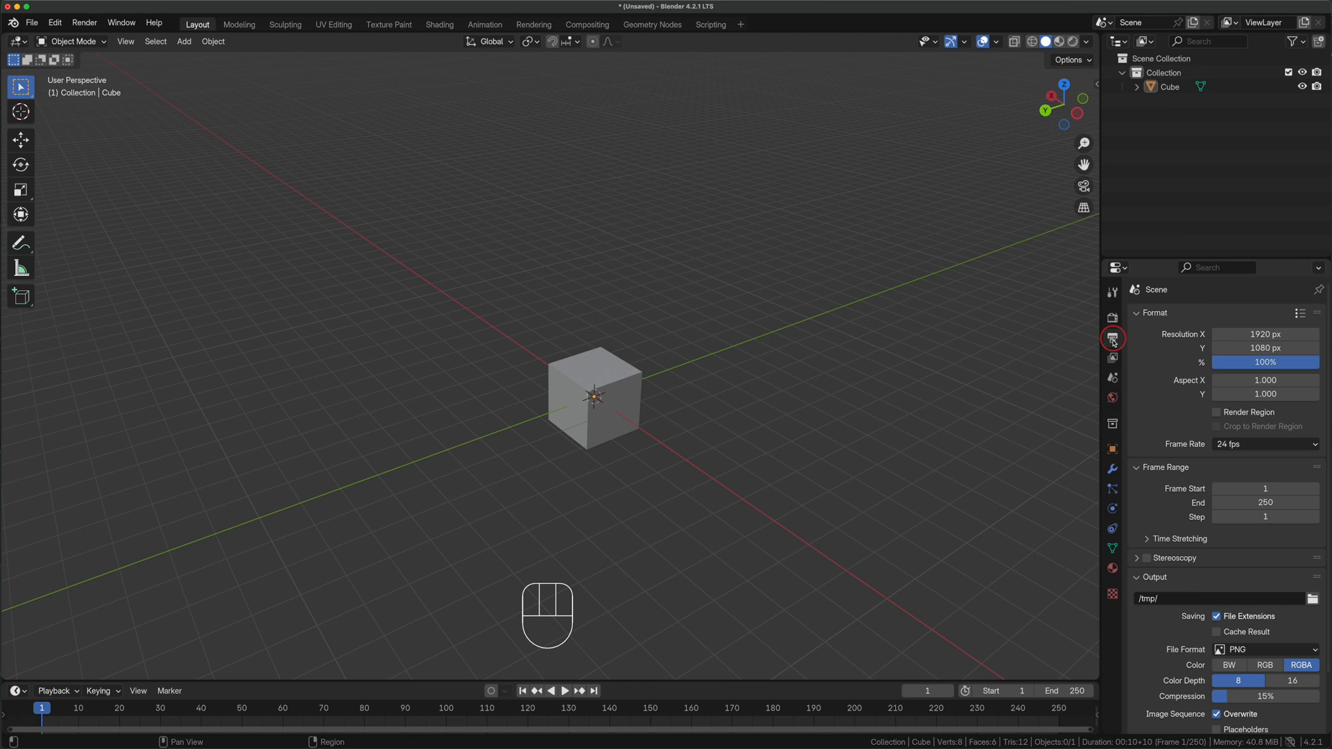
left_click(1237, 334)
type("3840")
left_click(1291, 347)
type("2")
key("Return")
Override the scene's color management for the output and choose a look for the AgX view
scroll(1249, 486, "down", 2)
left_click(1147, 686)
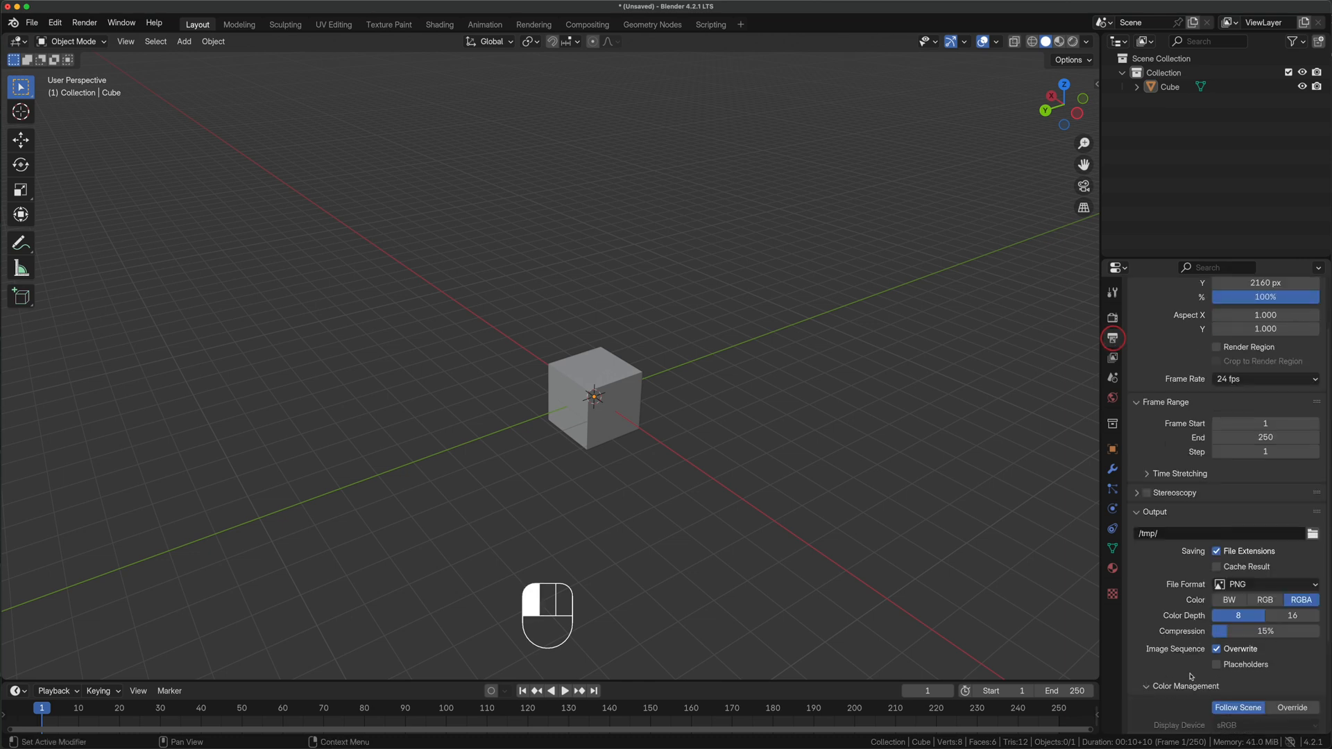
scroll(1256, 652, "down", 3)
left_click(1280, 581)
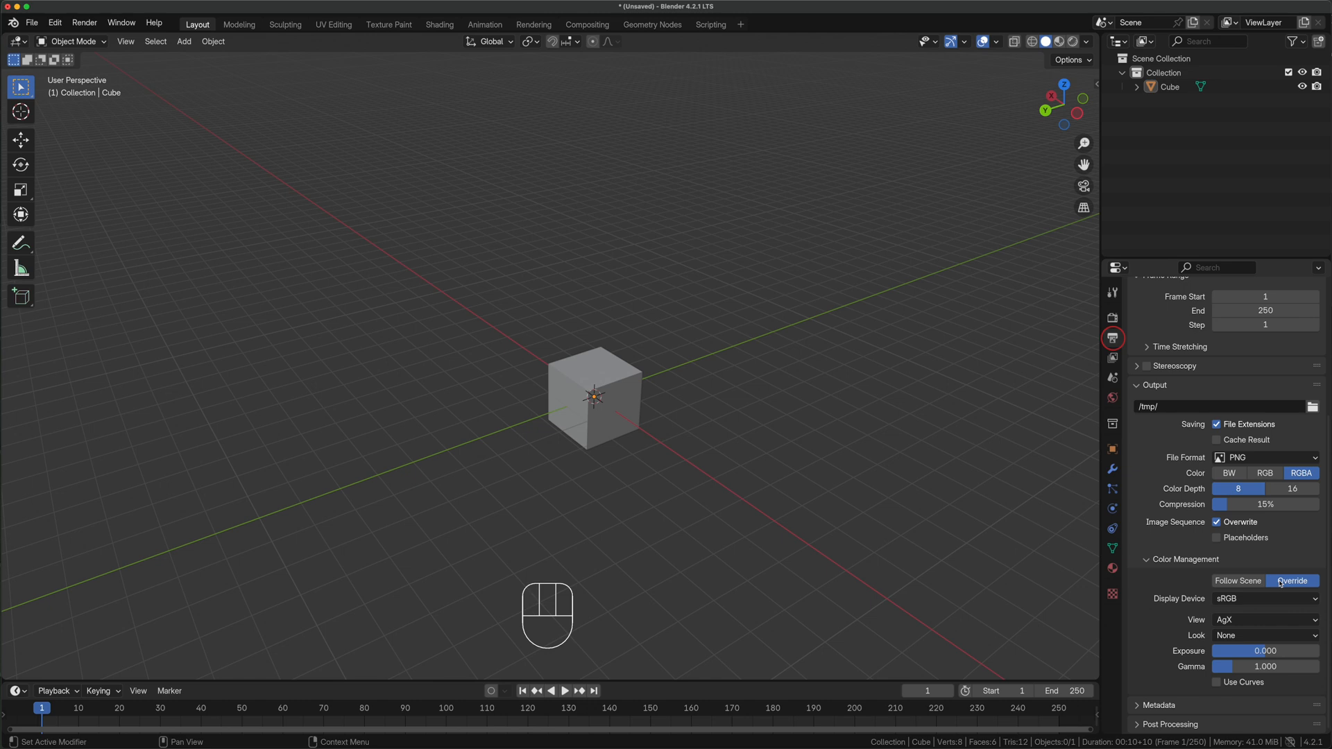
left_click(1263, 634)
left_click(1253, 563)
Set the scene's length unit to Millimeters
left_click(1112, 378)
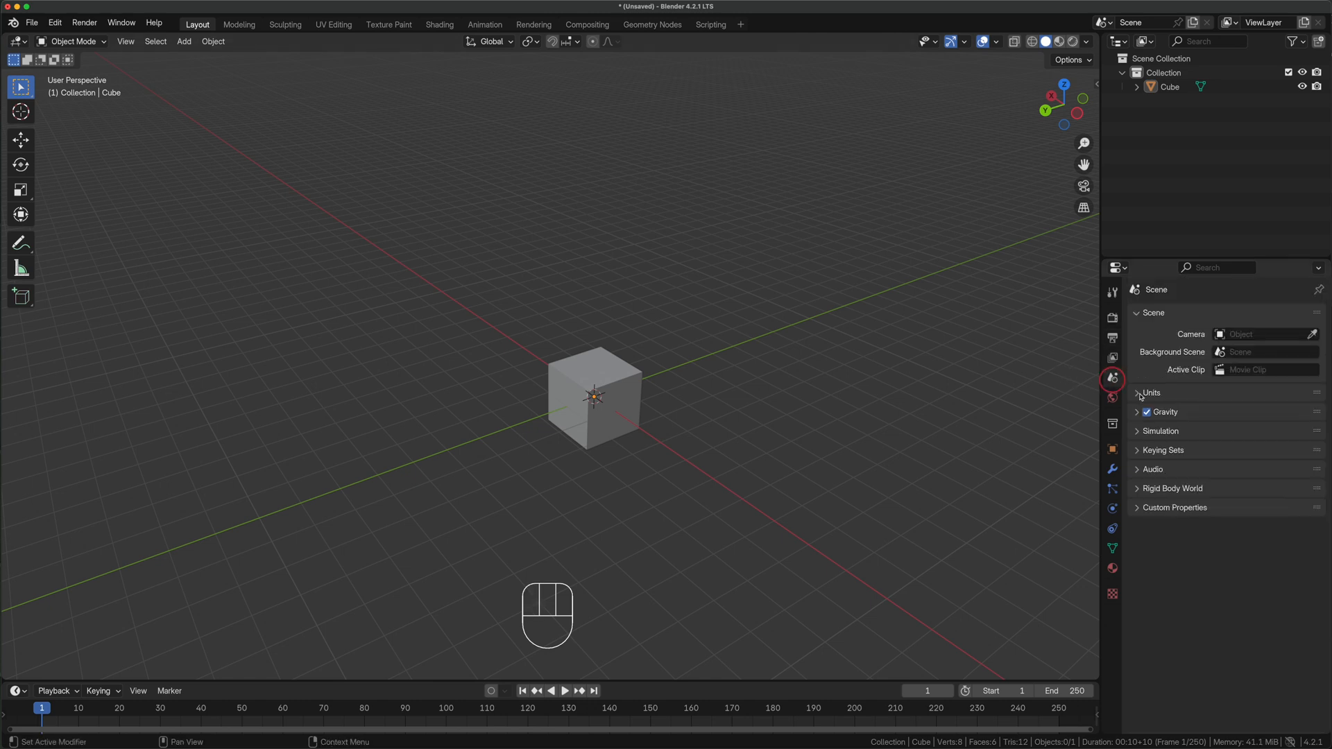
left_click(1141, 394)
left_click_drag(1234, 485, 1239, 564)
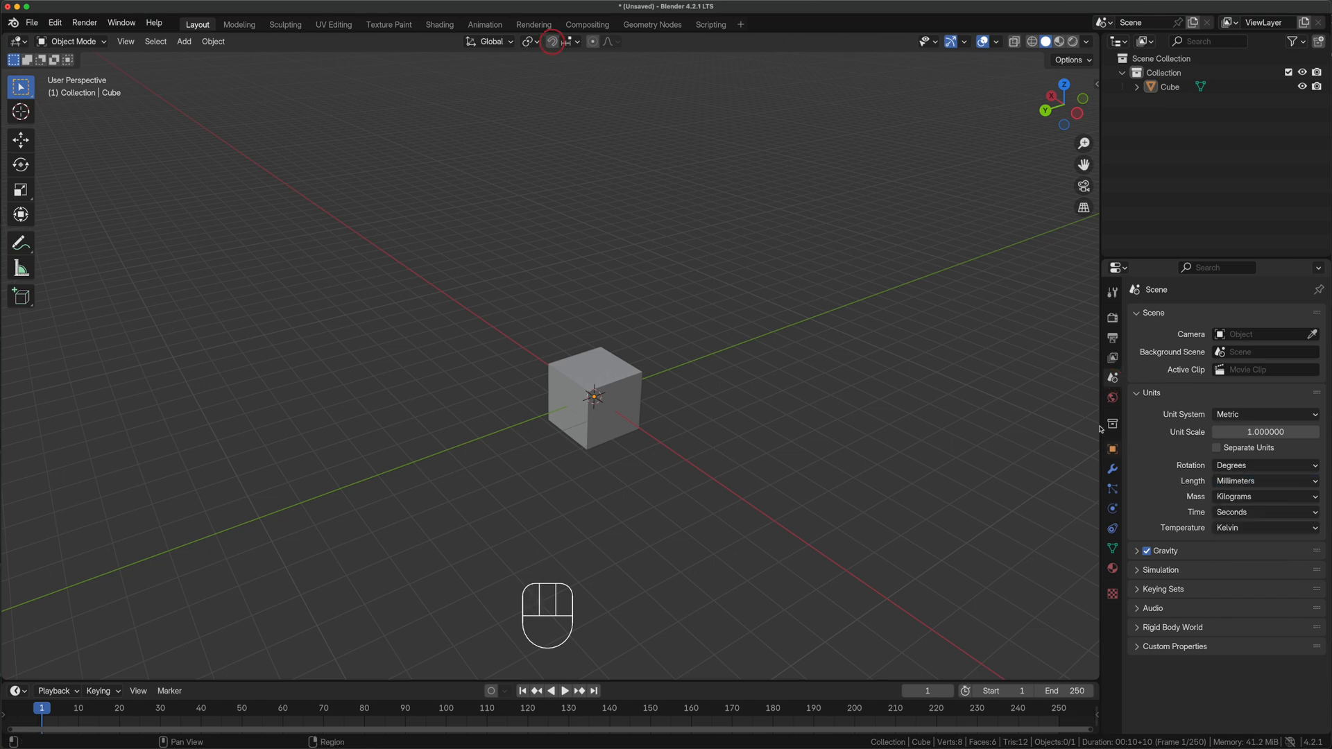
Turn on snapping and set the snap target to Vertex
left_click(553, 43)
left_click(577, 43)
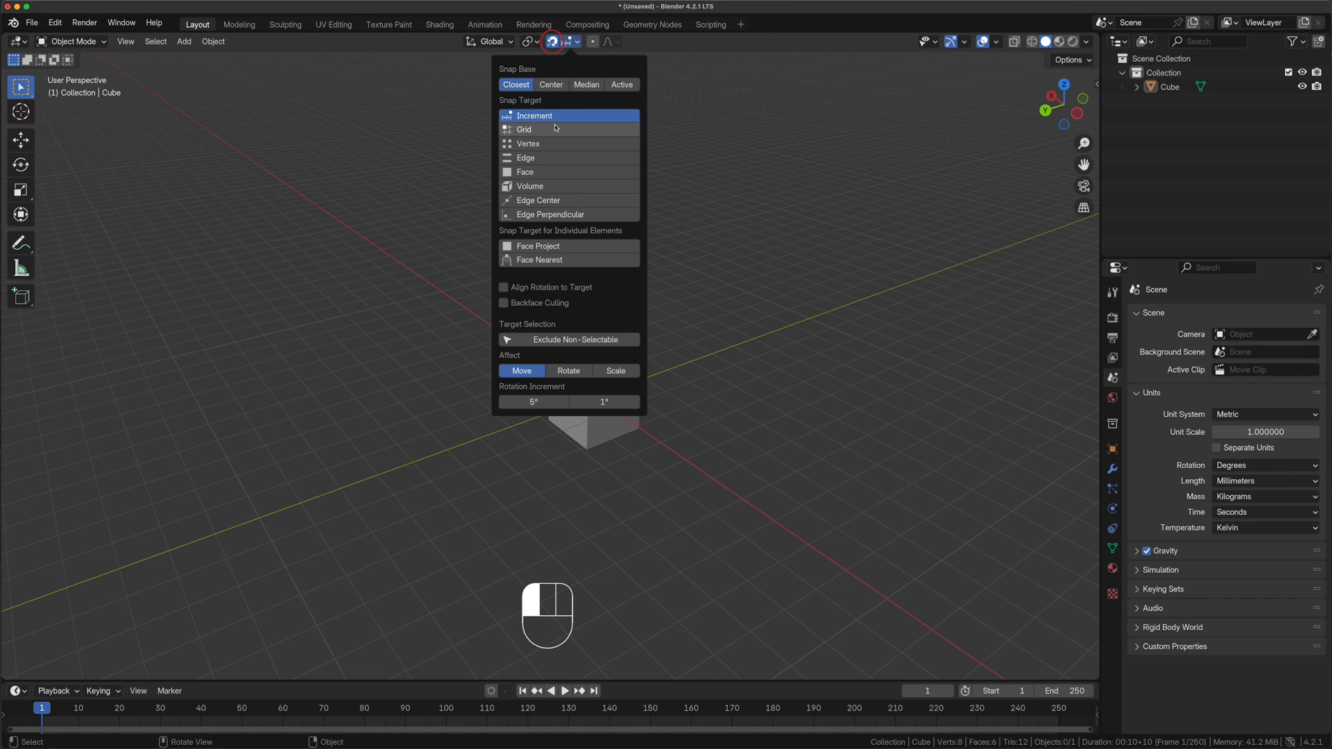
left_click(549, 148)
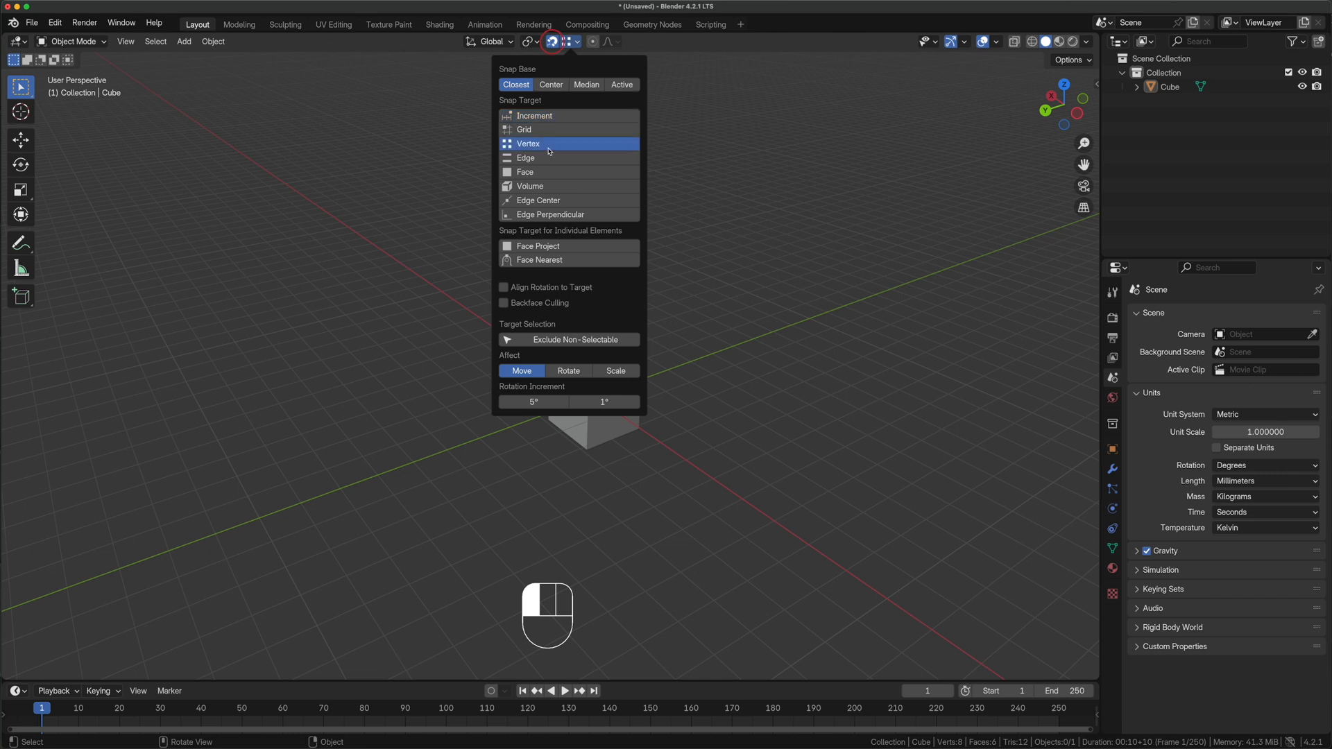
Check the orbit options in the Navigation preferences and the Cycles render devices in the System preferences
left_click(55, 23)
left_click(78, 205)
left_click(70, 283)
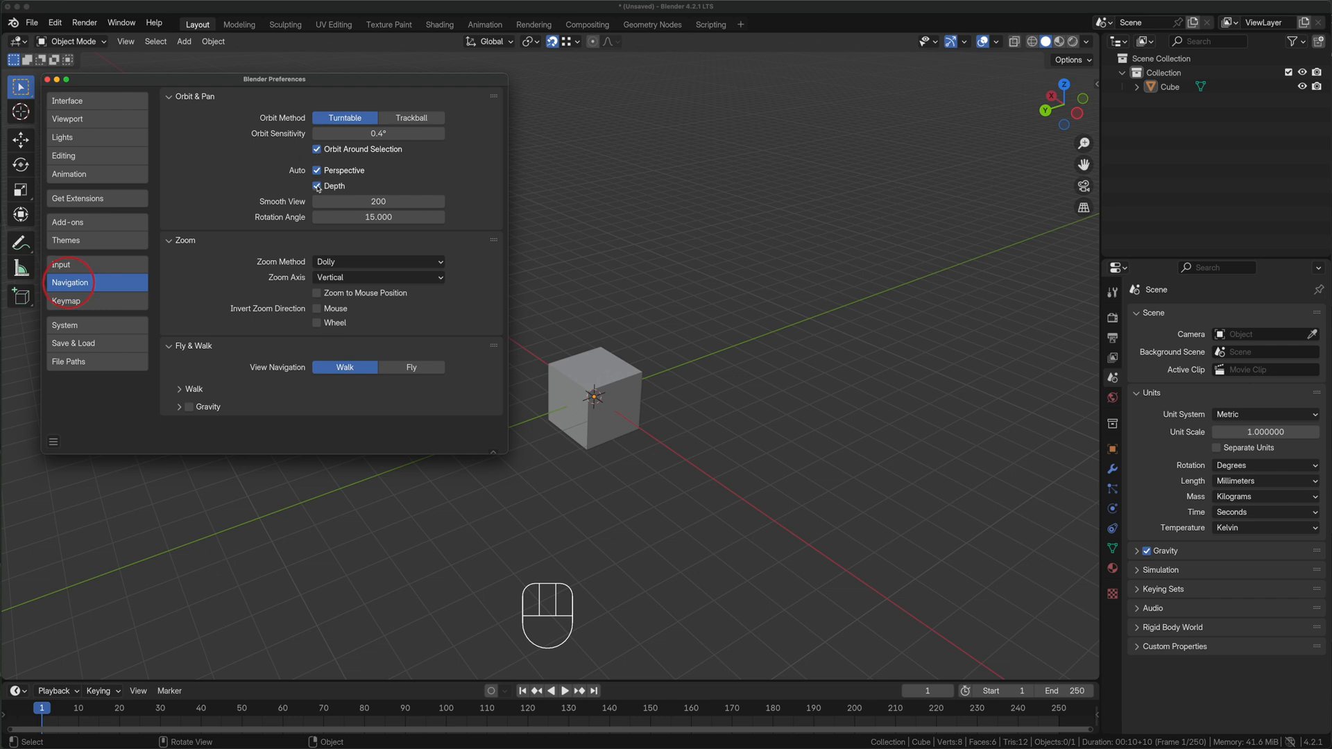
left_click(83, 324)
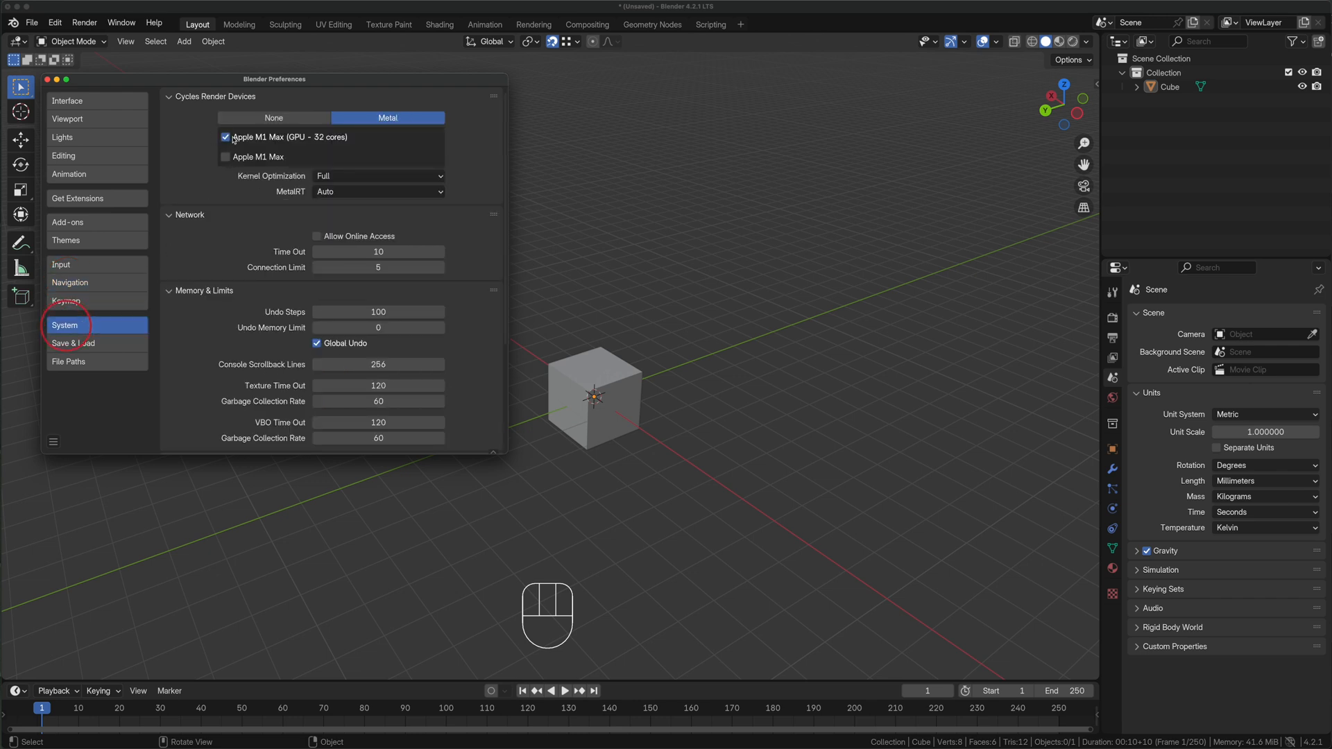
Find the Node Wrangler add-on in the preferences and enable it
left_click(68, 222)
left_click(212, 100)
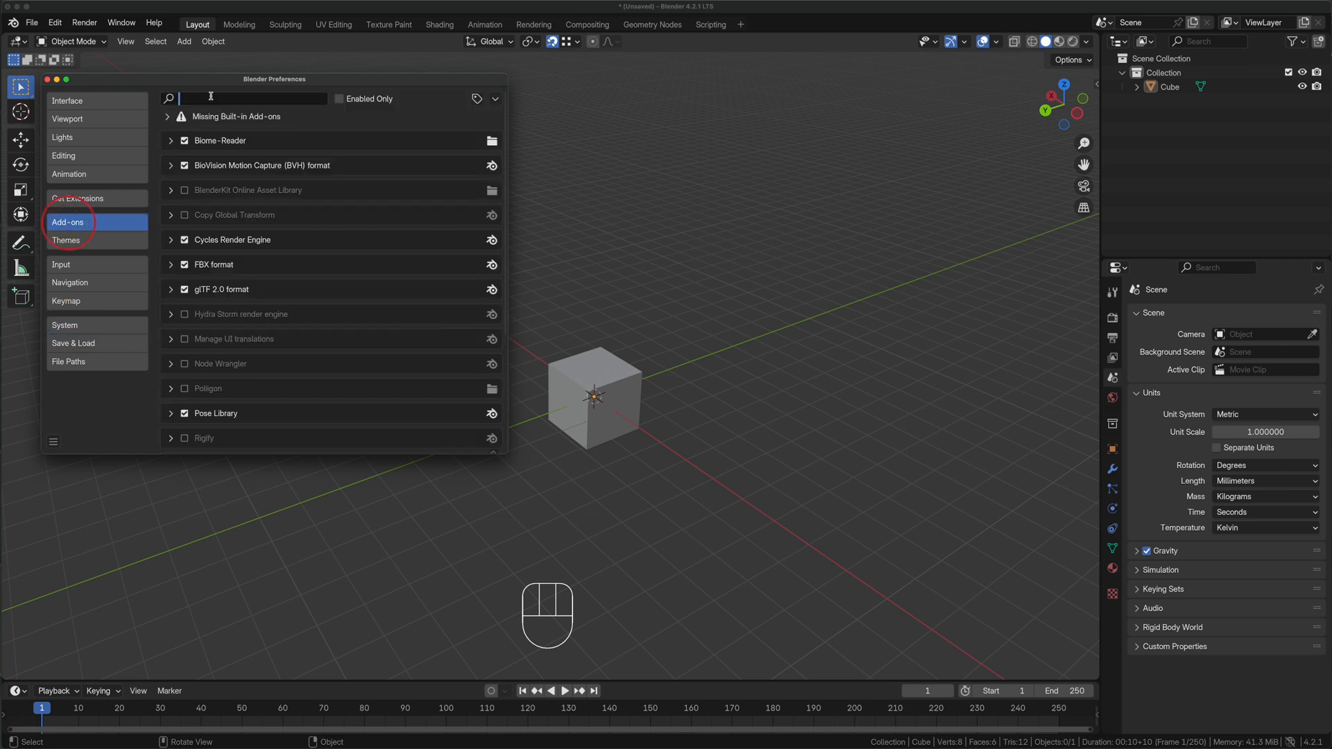
type("node")
left_click(186, 142)
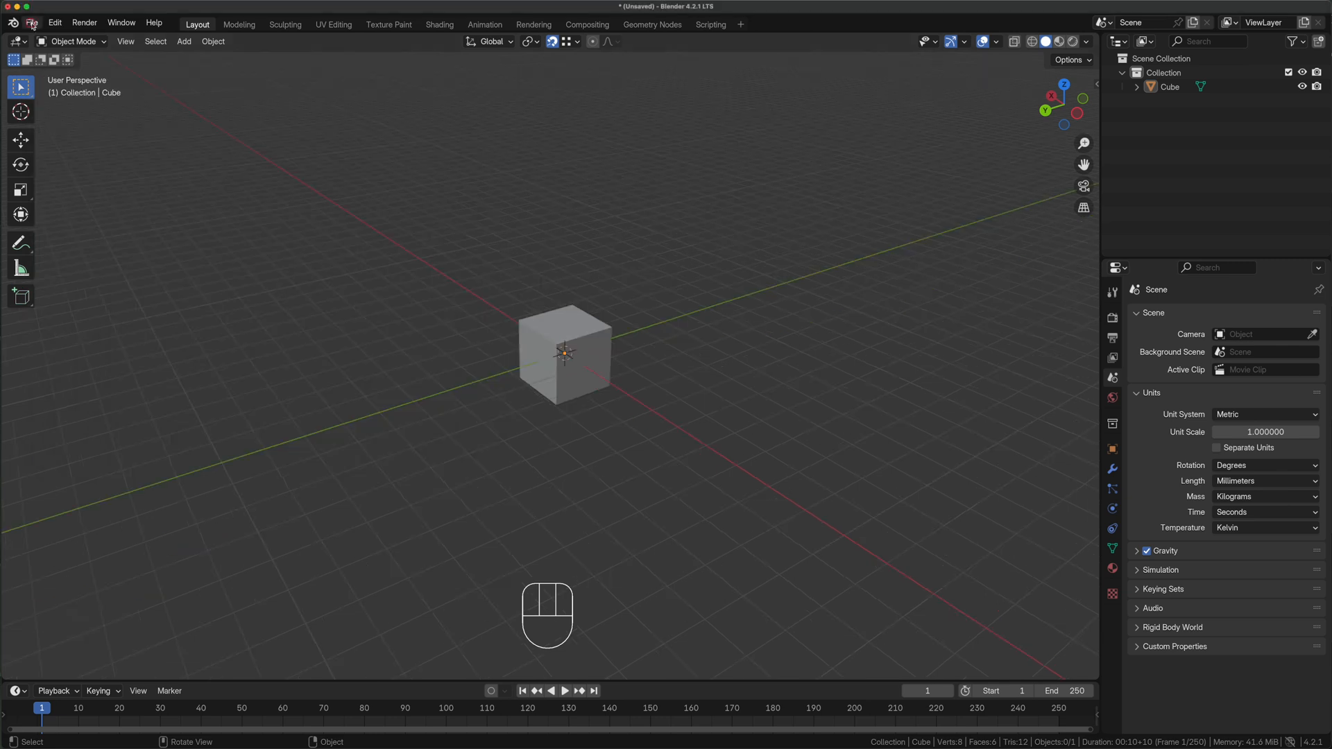
Save the current setup as the default startup file, overwriting the existing one
left_click(32, 23)
mouse_move(76, 304)
left_click(201, 305)
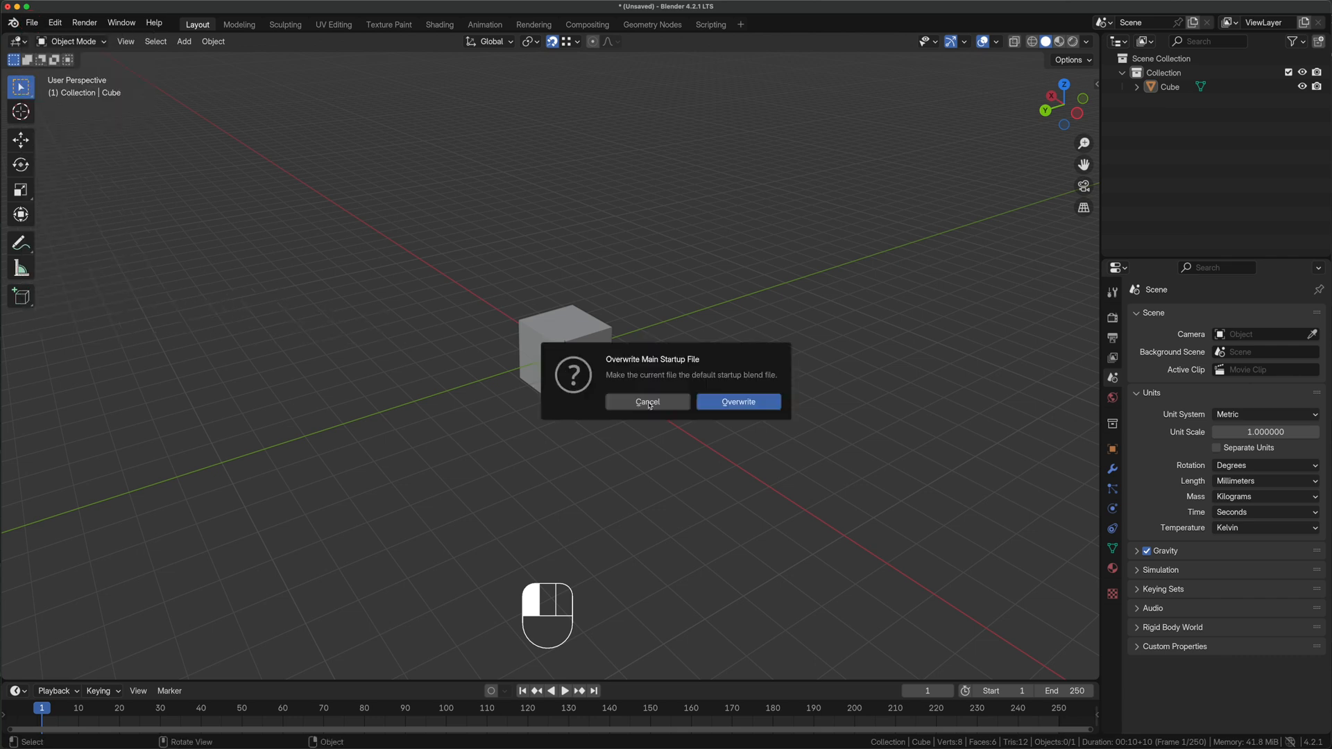
left_click(733, 406)
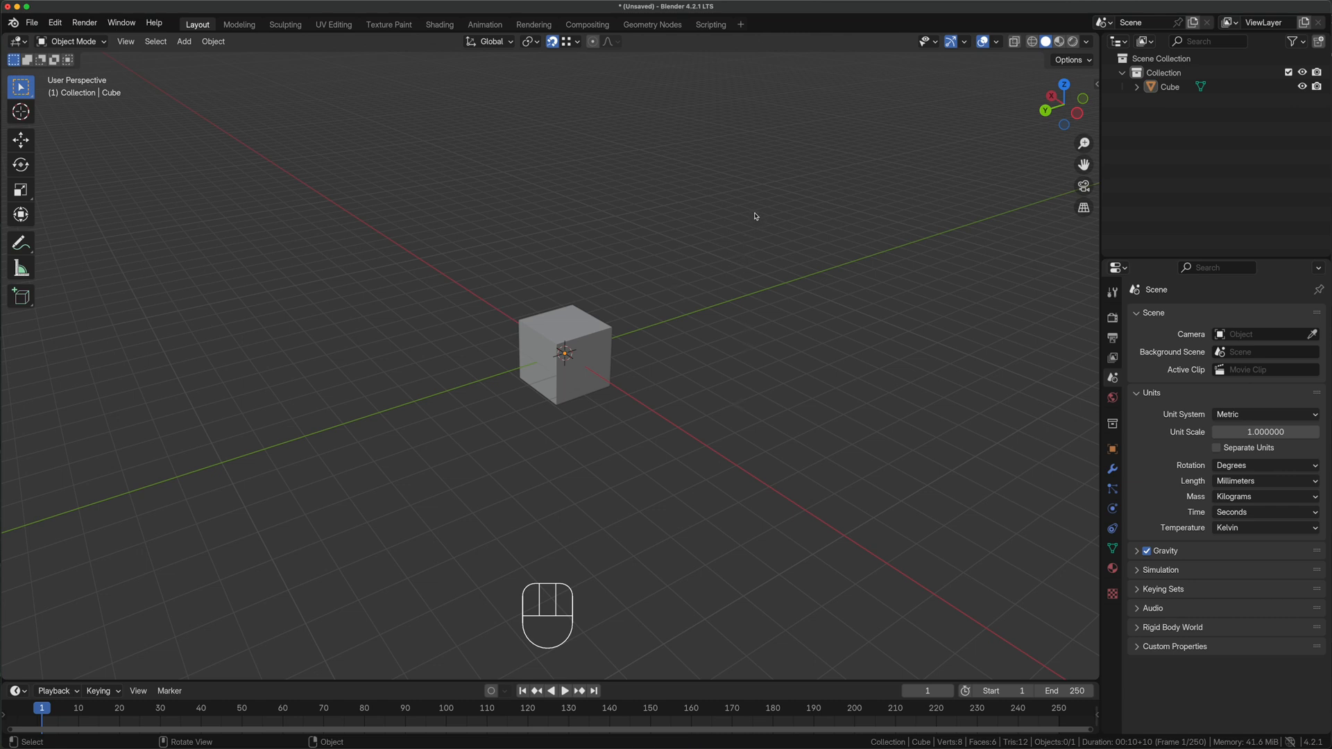
Delete the default cube from the scene
left_click_drag(753, 212, 369, 484)
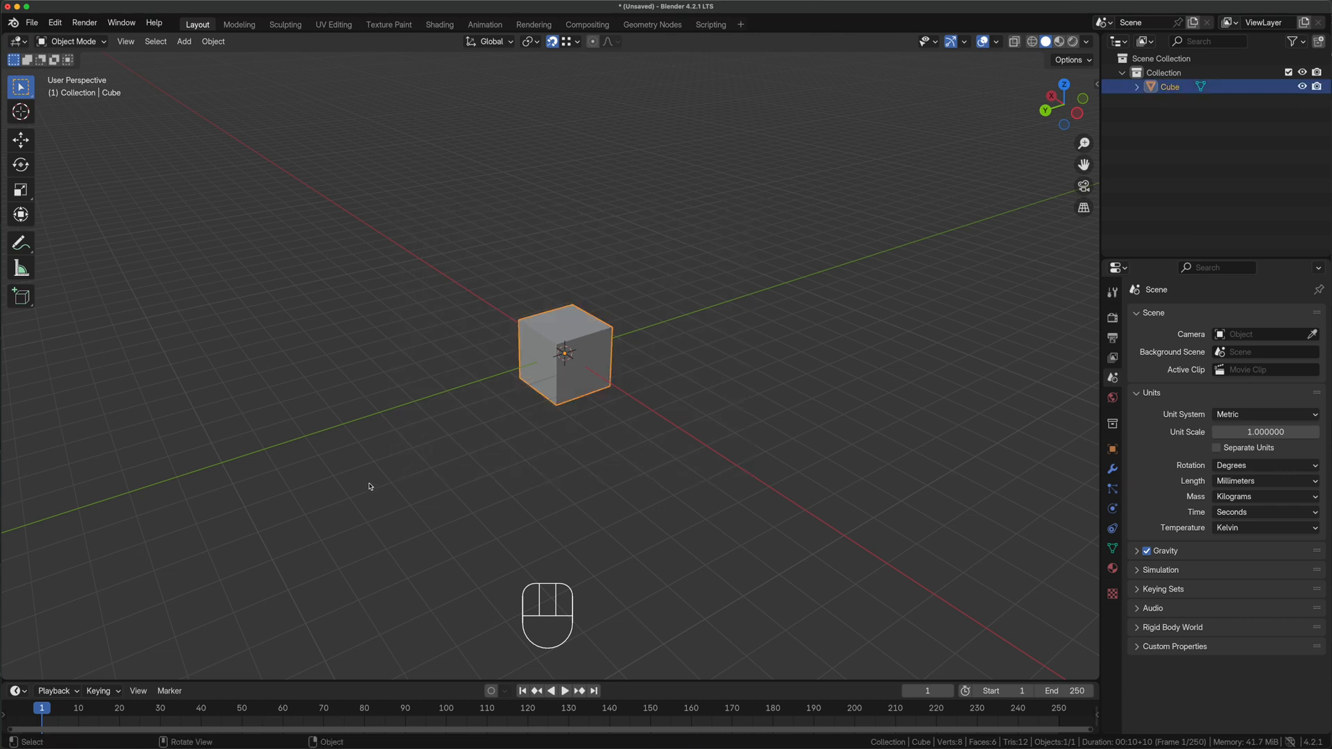
key("x")
left_click(649, 341)
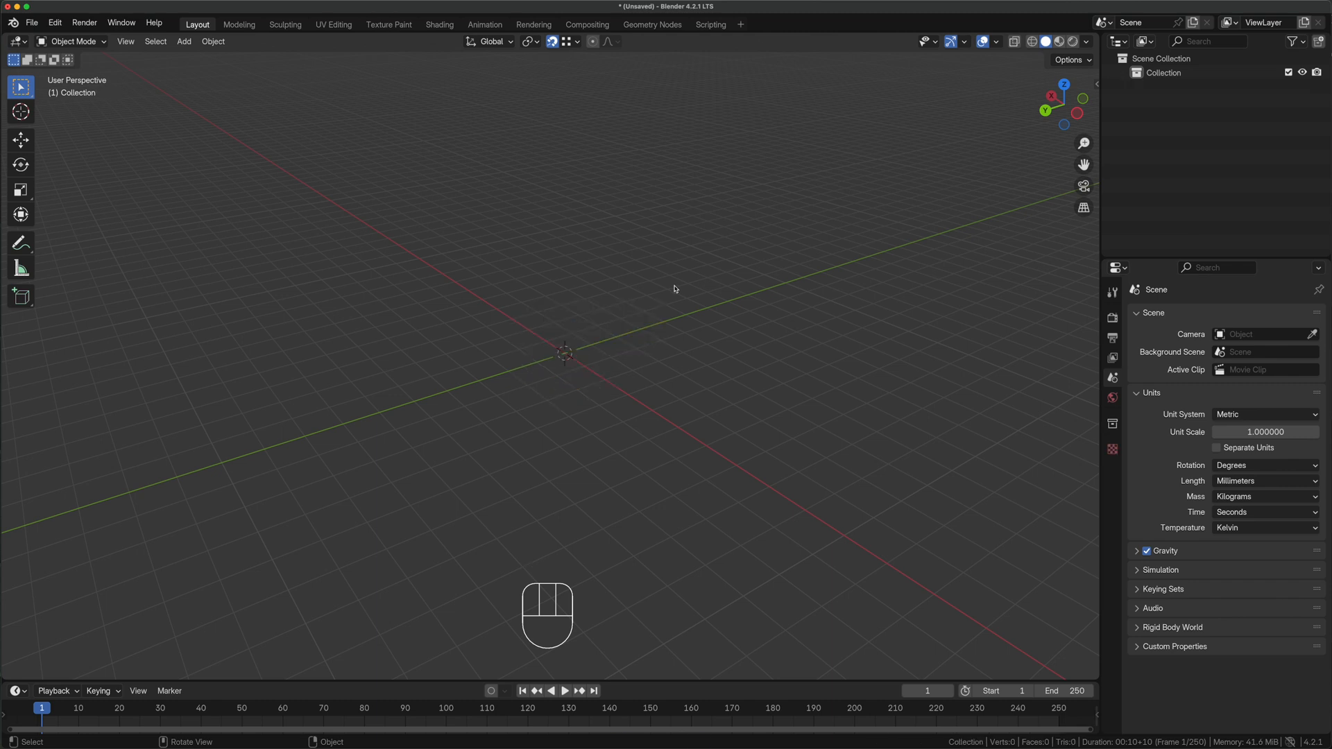
Add 01_Bottom View.jpg from the 01_IMAGE REFERENCE folder as a reference image aligned to the top view
key("grave")
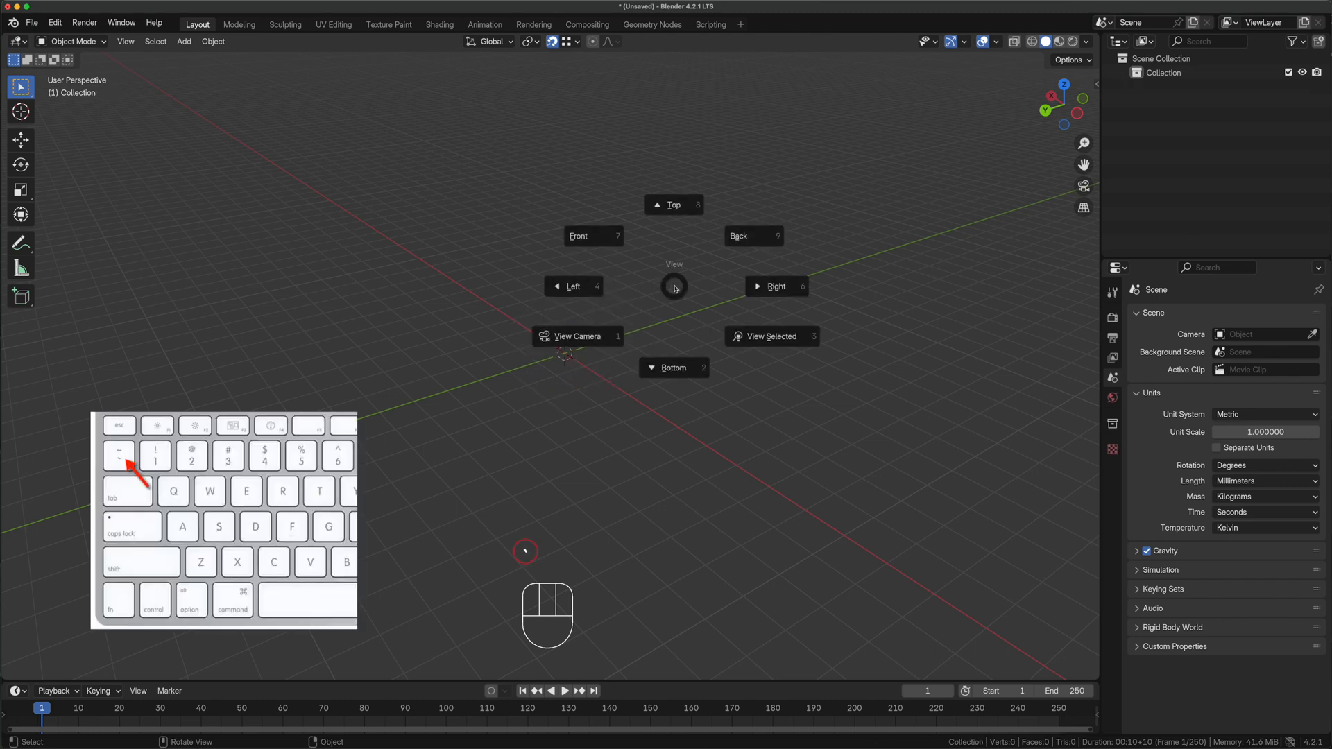
left_click(674, 206)
middle_click_drag(769, 544, 655, 424, "shift")
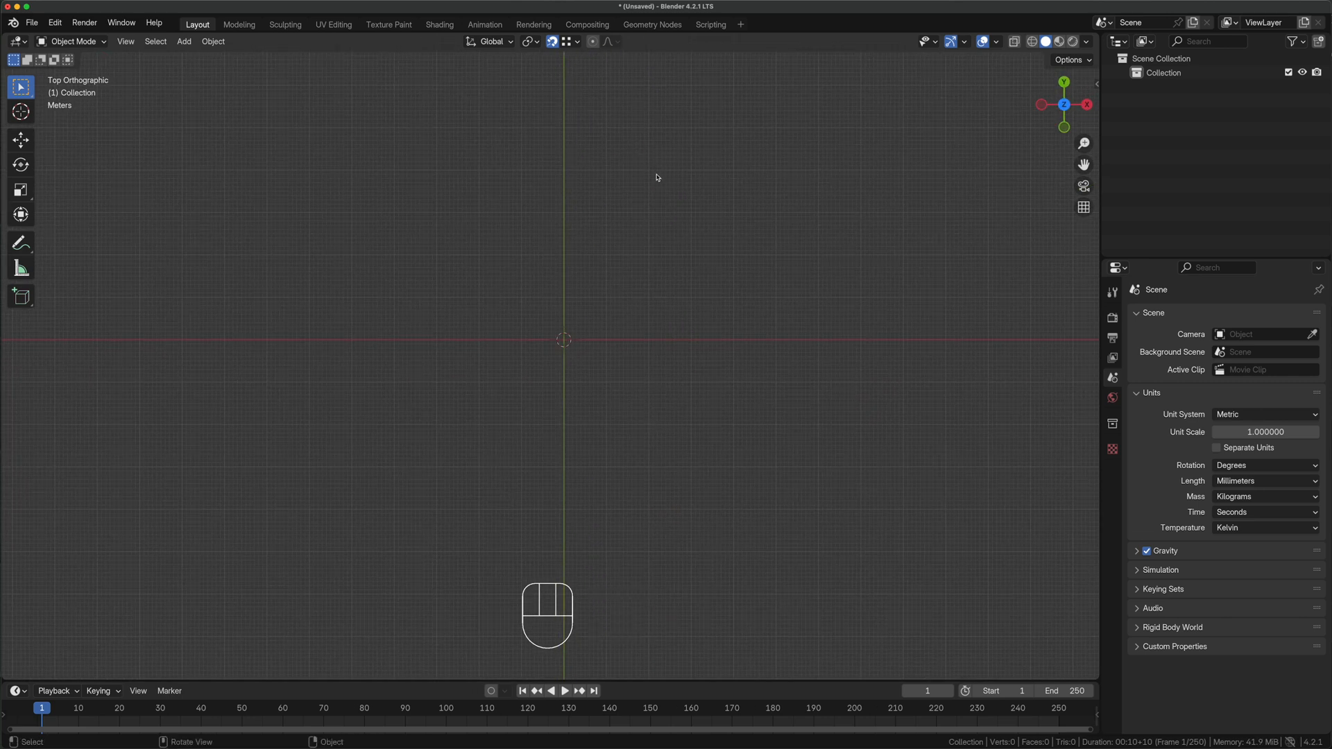
key("shift+a")
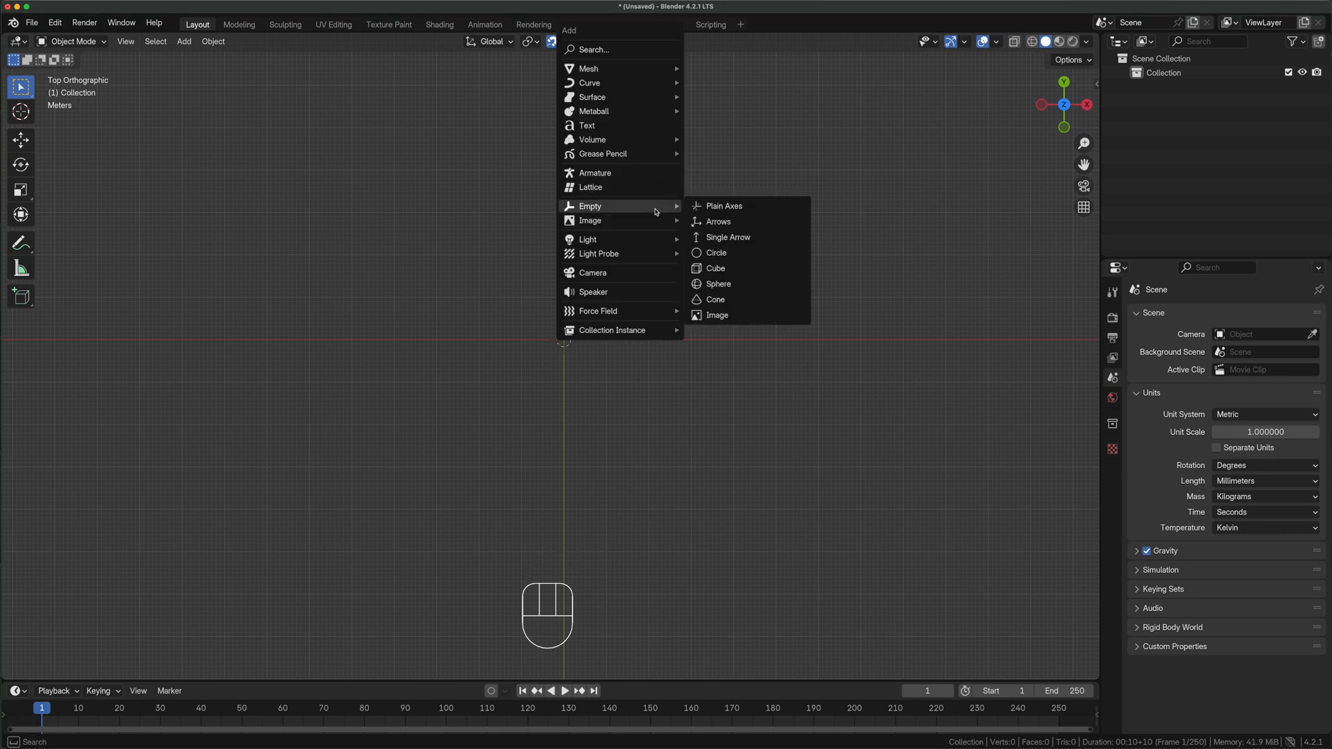
mouse_move(659, 221)
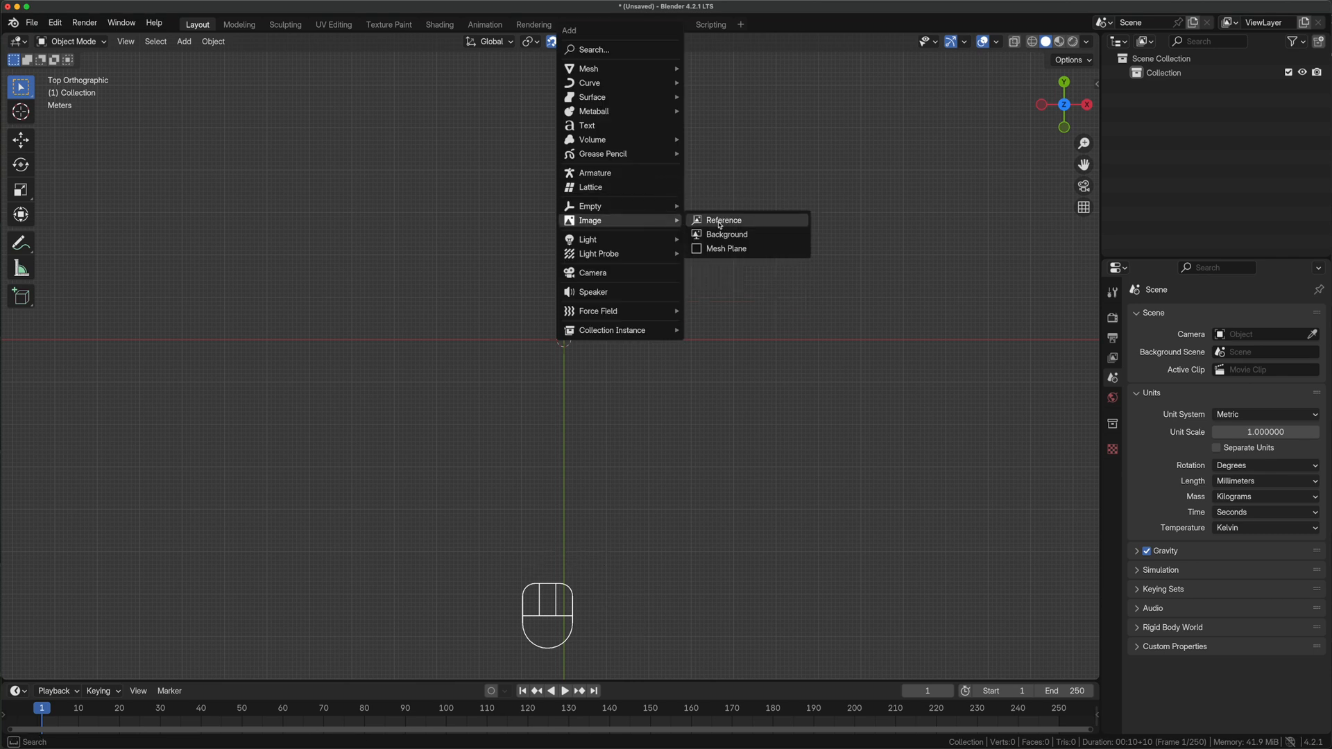
left_click(719, 220)
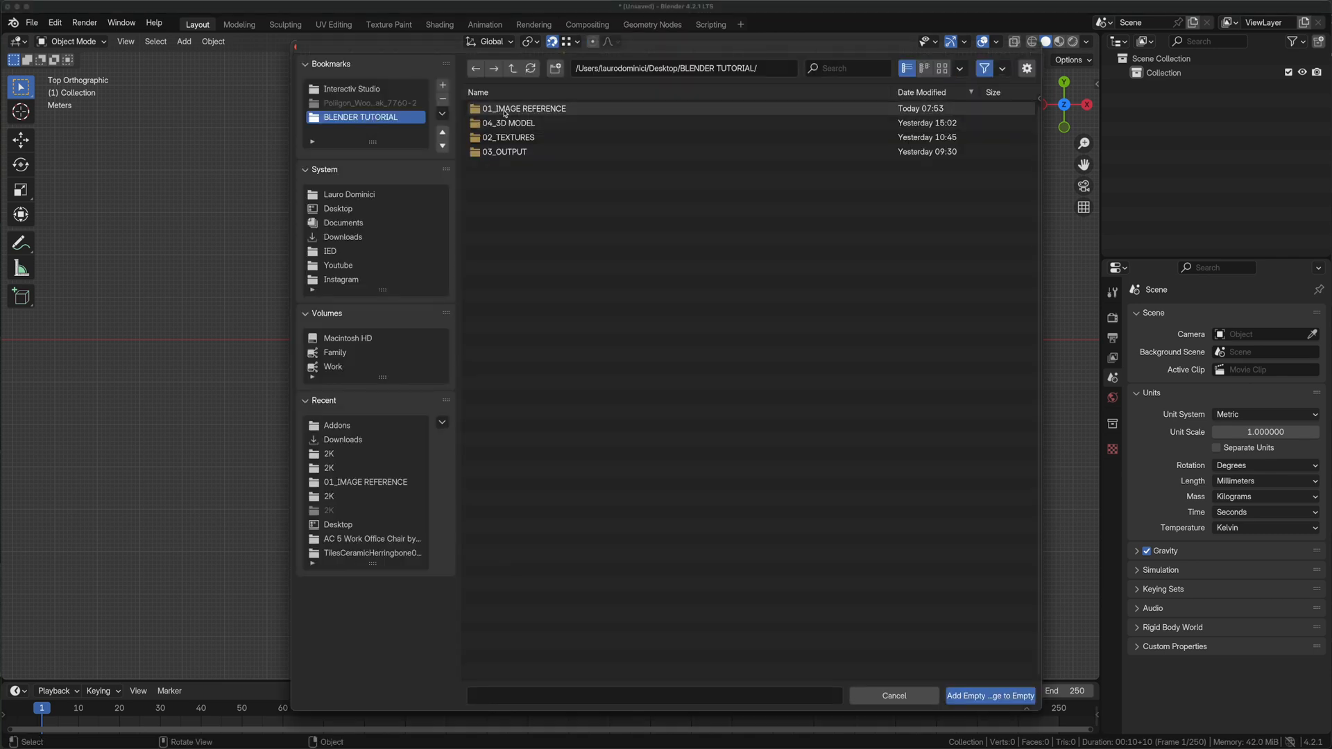
left_click(516, 109)
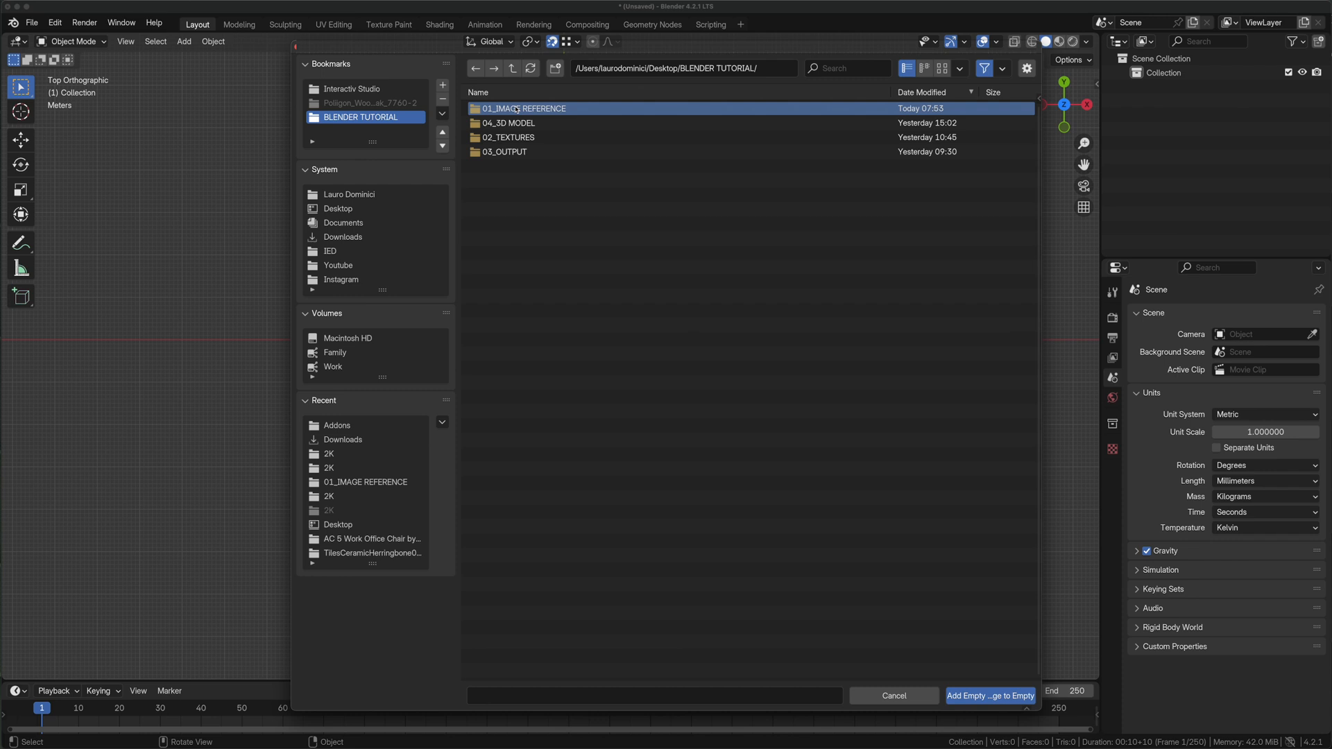
double_click(516, 109)
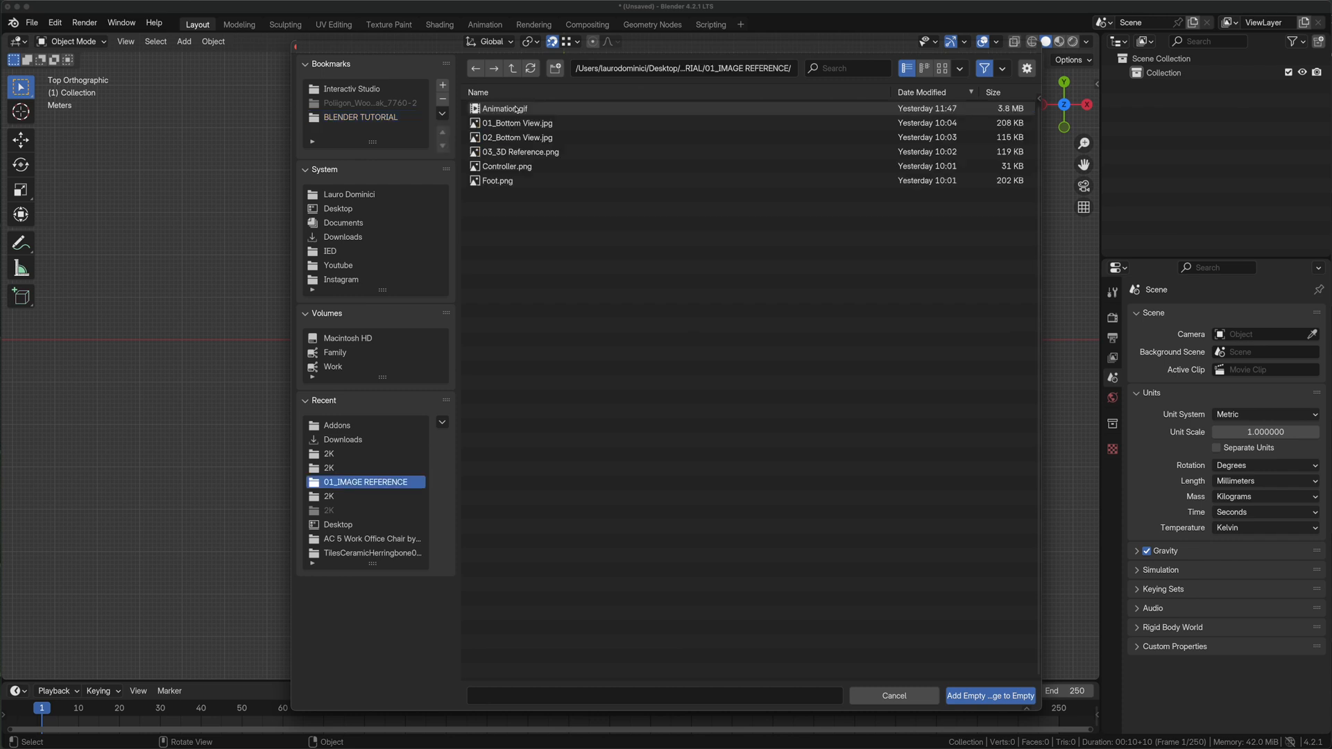
left_click(942, 69)
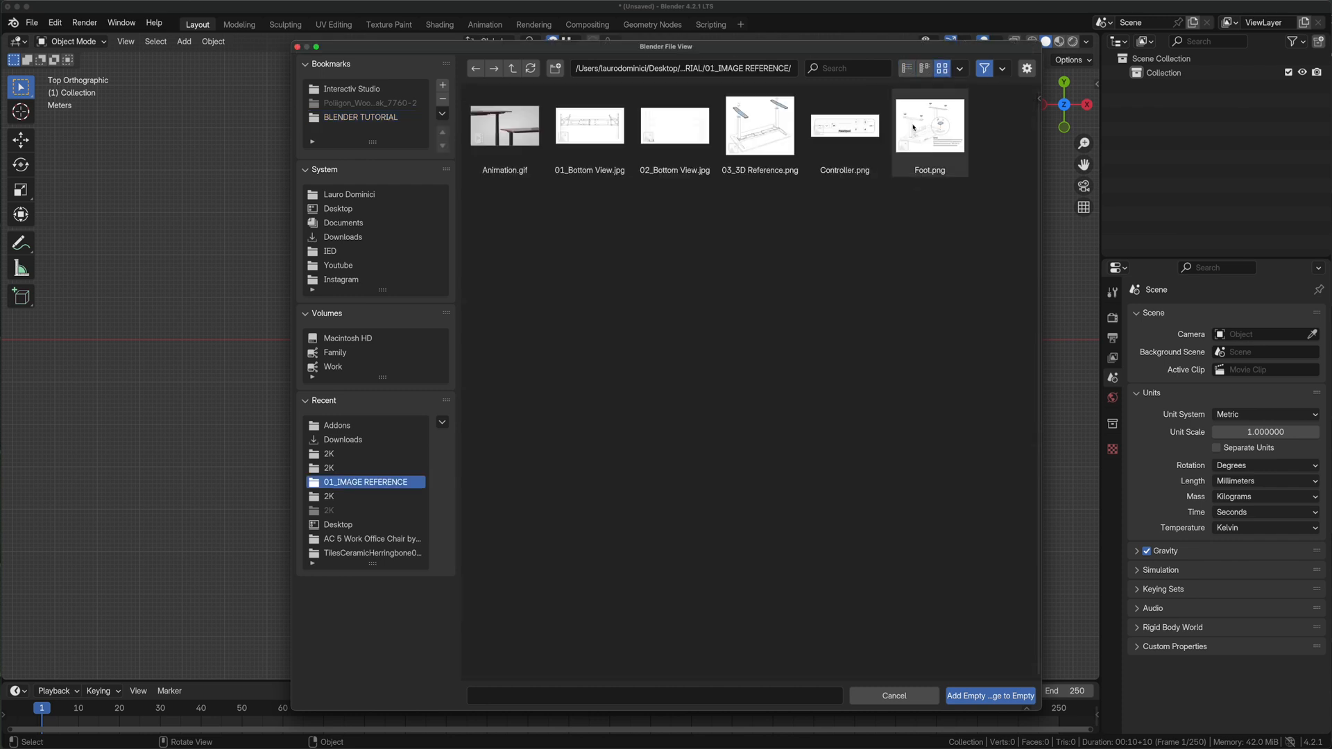
double_click(590, 125)
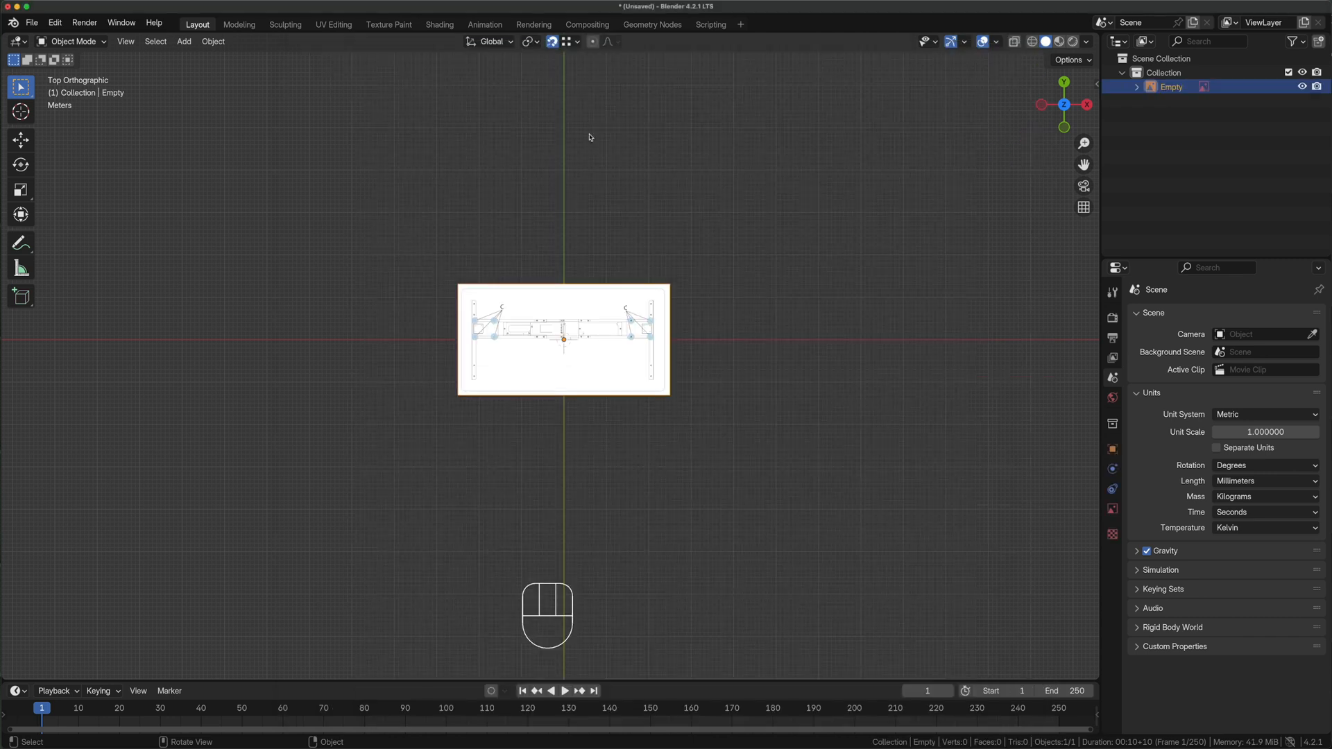
Rename the collection holding the reference image as References
scroll(591, 136, "up", 6)
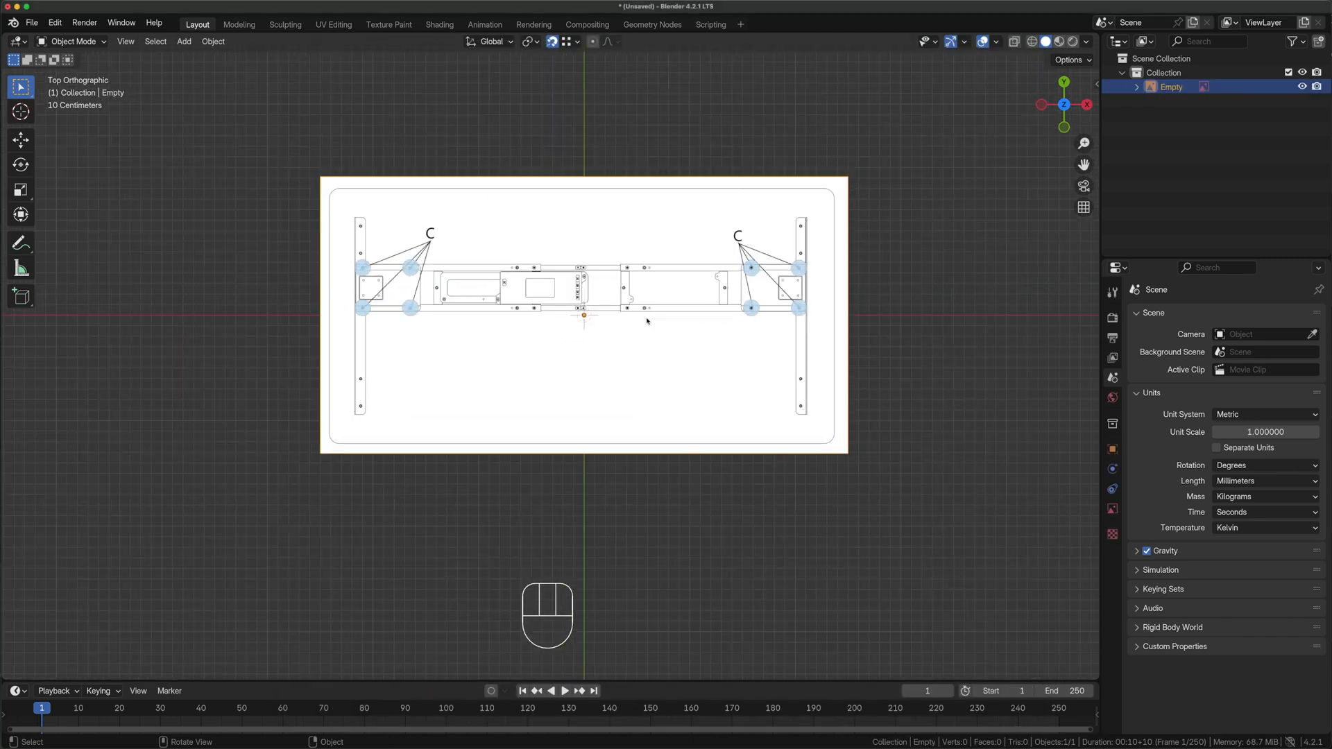
double_click(1164, 73)
type("Re")
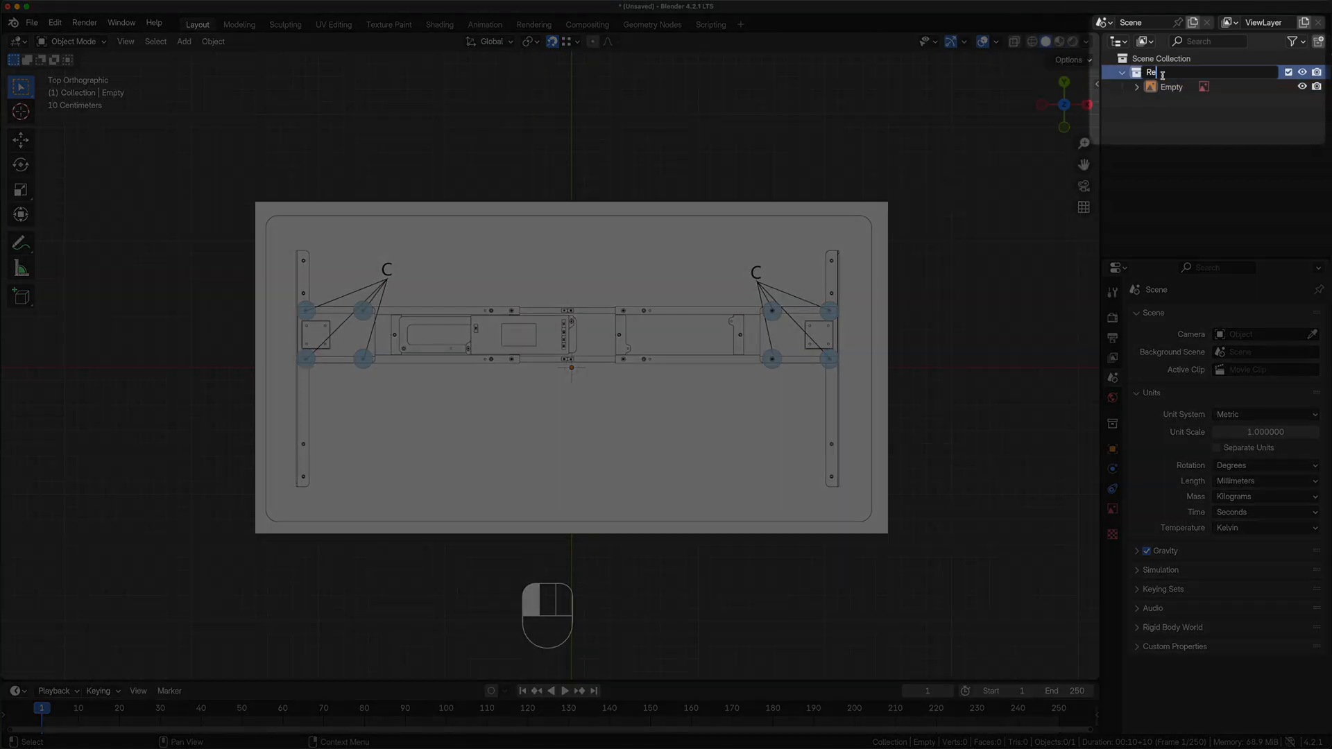
type("ferences")
key("Return")
Rename the reference image object as Top View 1
double_click(1177, 87)
type("Top ")
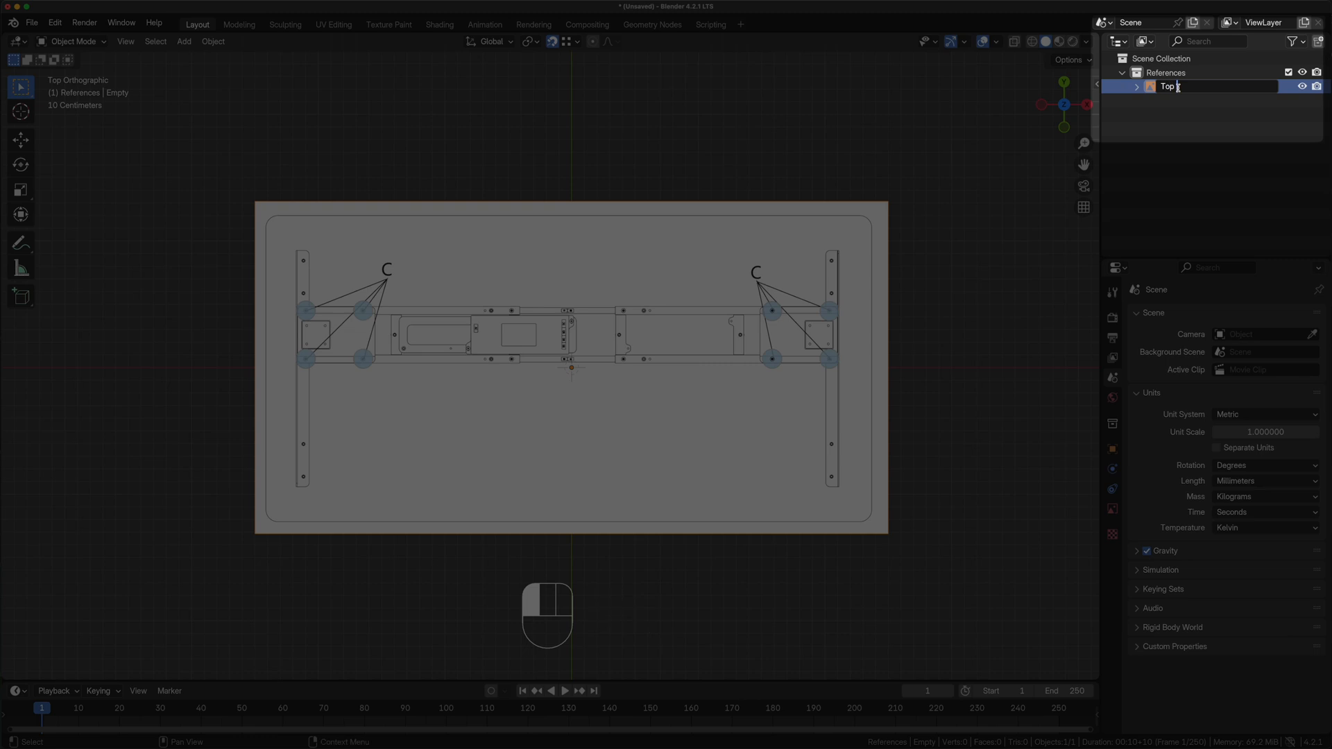
type("View 1")
key("Return")
Enable opacity for the Top View 1 image and set it to 0.150
left_click(1112, 509)
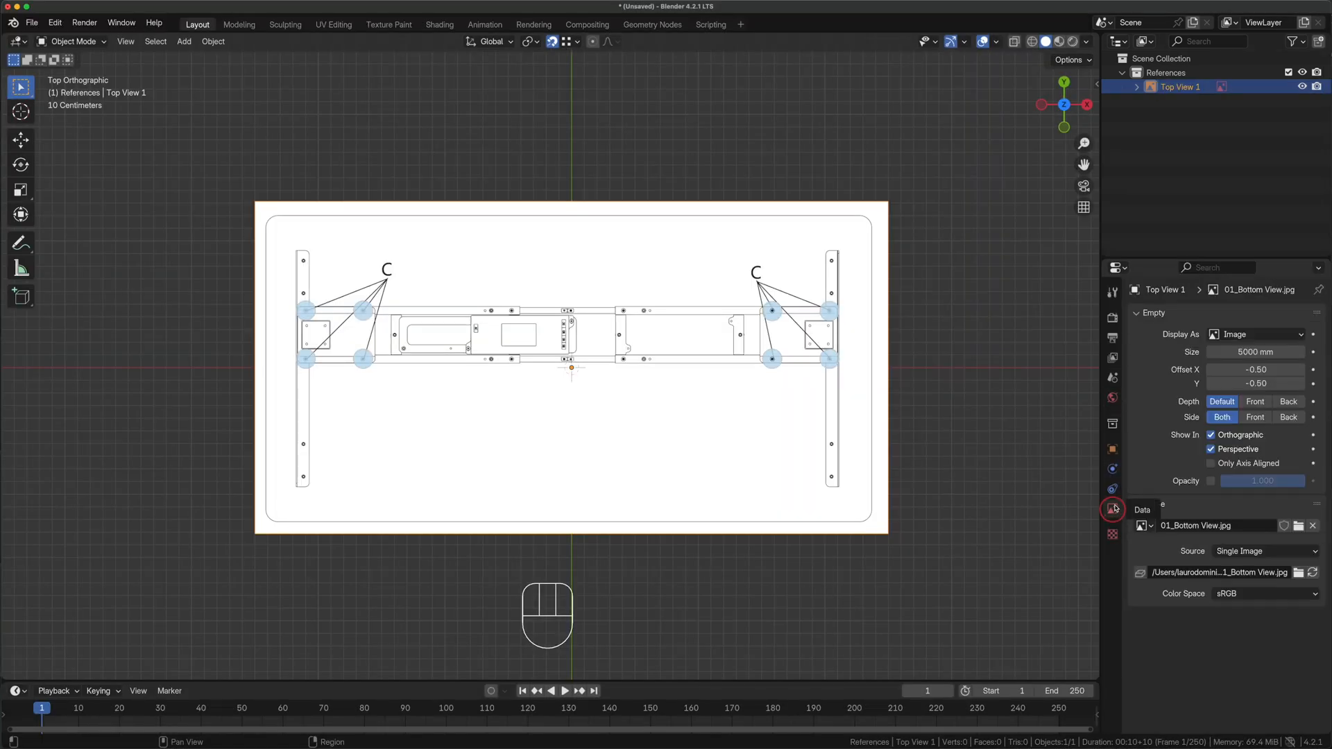
left_click(1210, 481)
left_click_drag(1295, 483, 1267, 486)
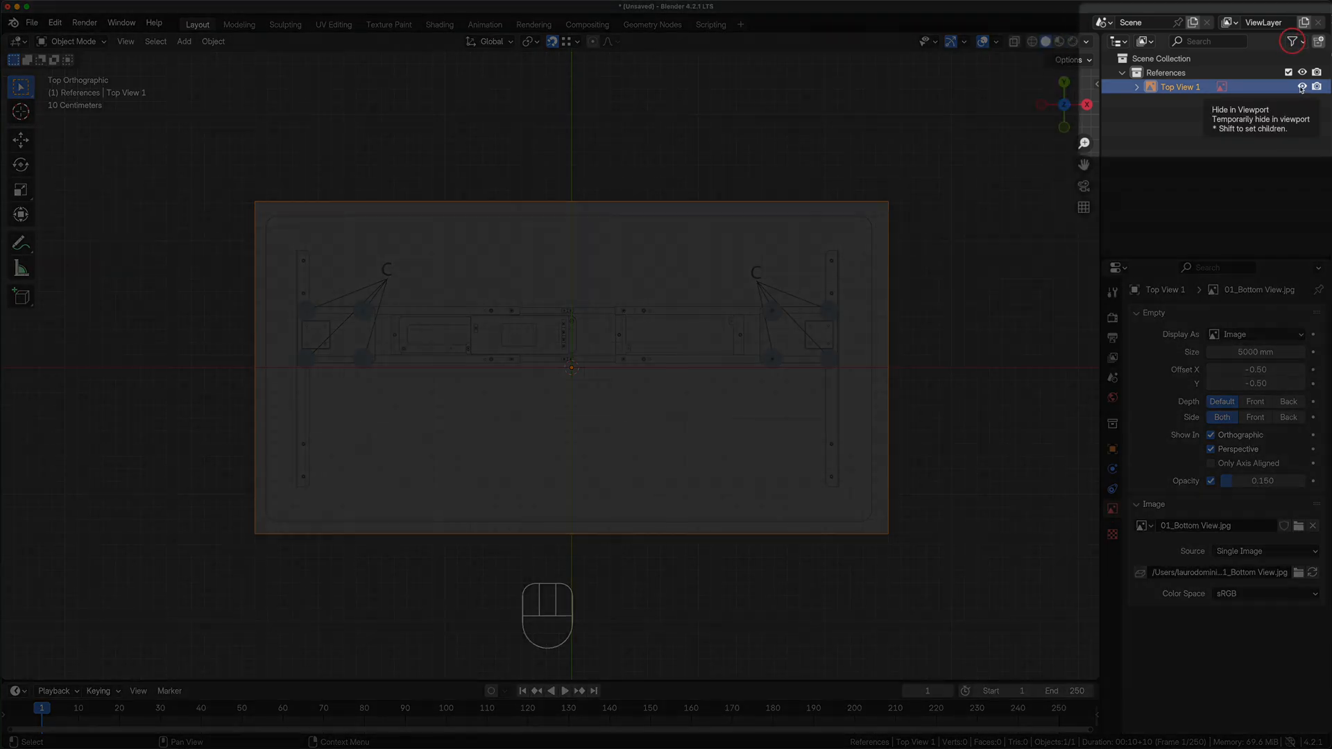
Show the selectability toggles for scene objects and make the Top View 1 image unselectable
left_click(1294, 42)
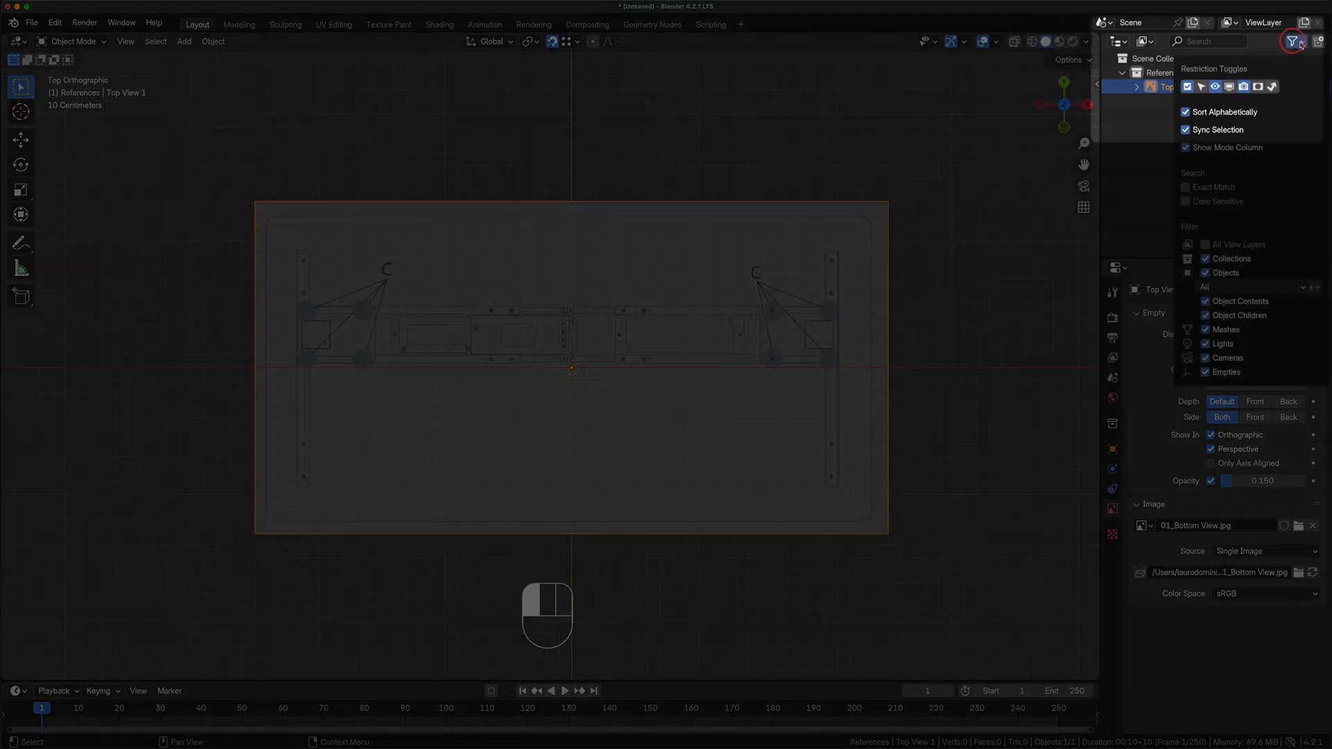
left_click(1202, 87)
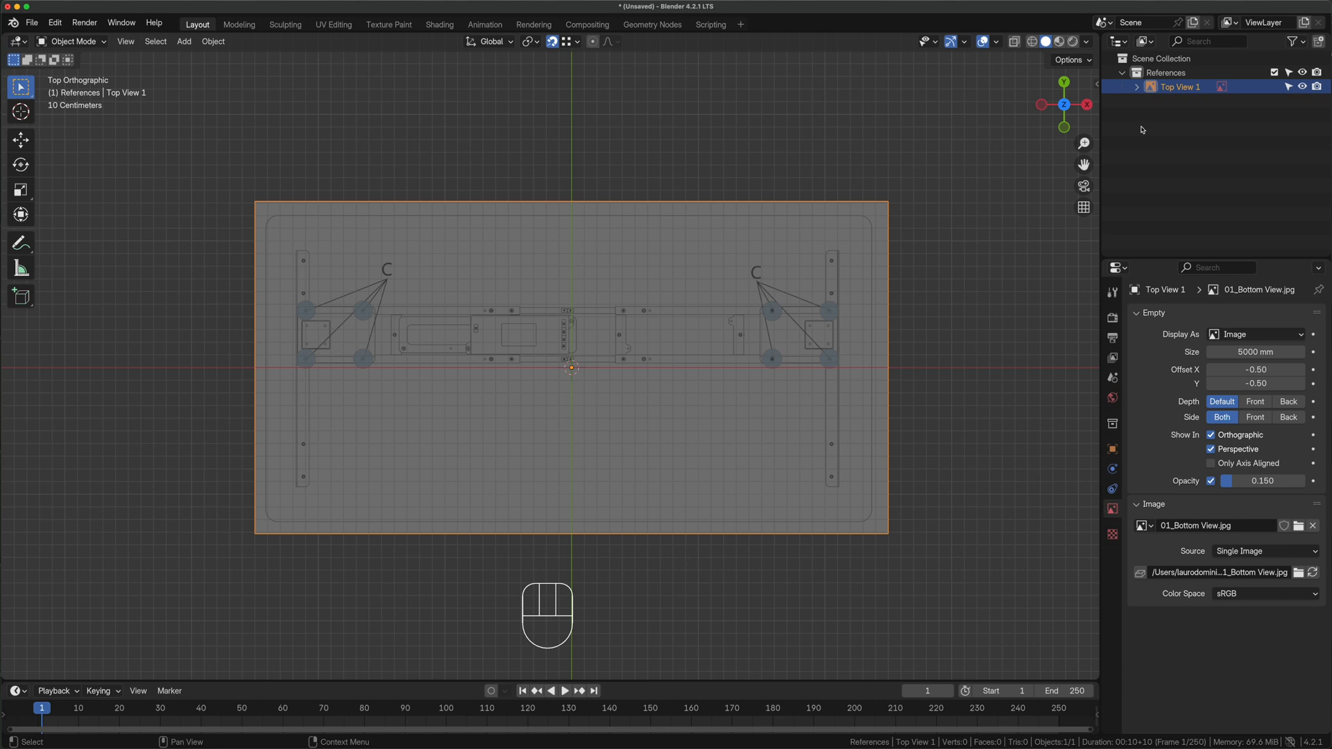
left_click(1288, 87)
left_click(930, 202)
left_click_drag(673, 366, 211, 385)
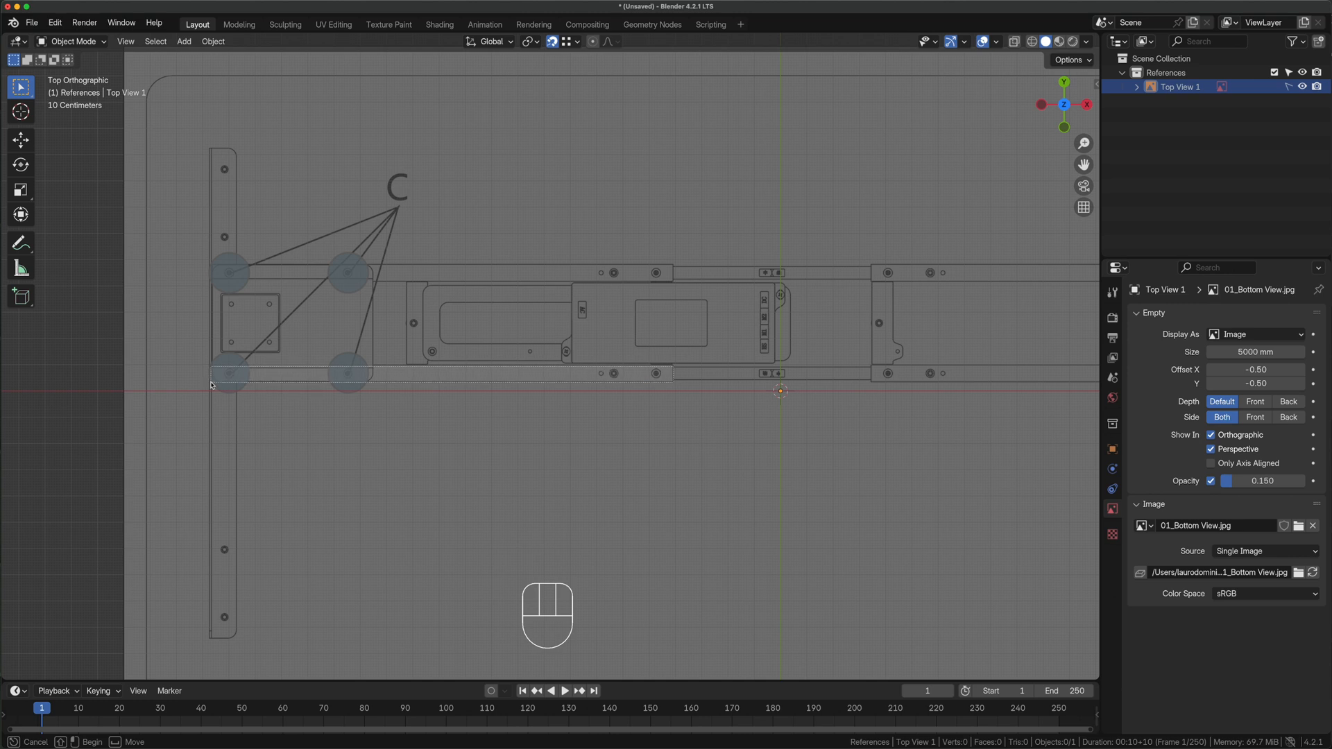
Add a mesh cube at the origin and scale it down to a small block slightly wider than the frame rail
key("shift+a")
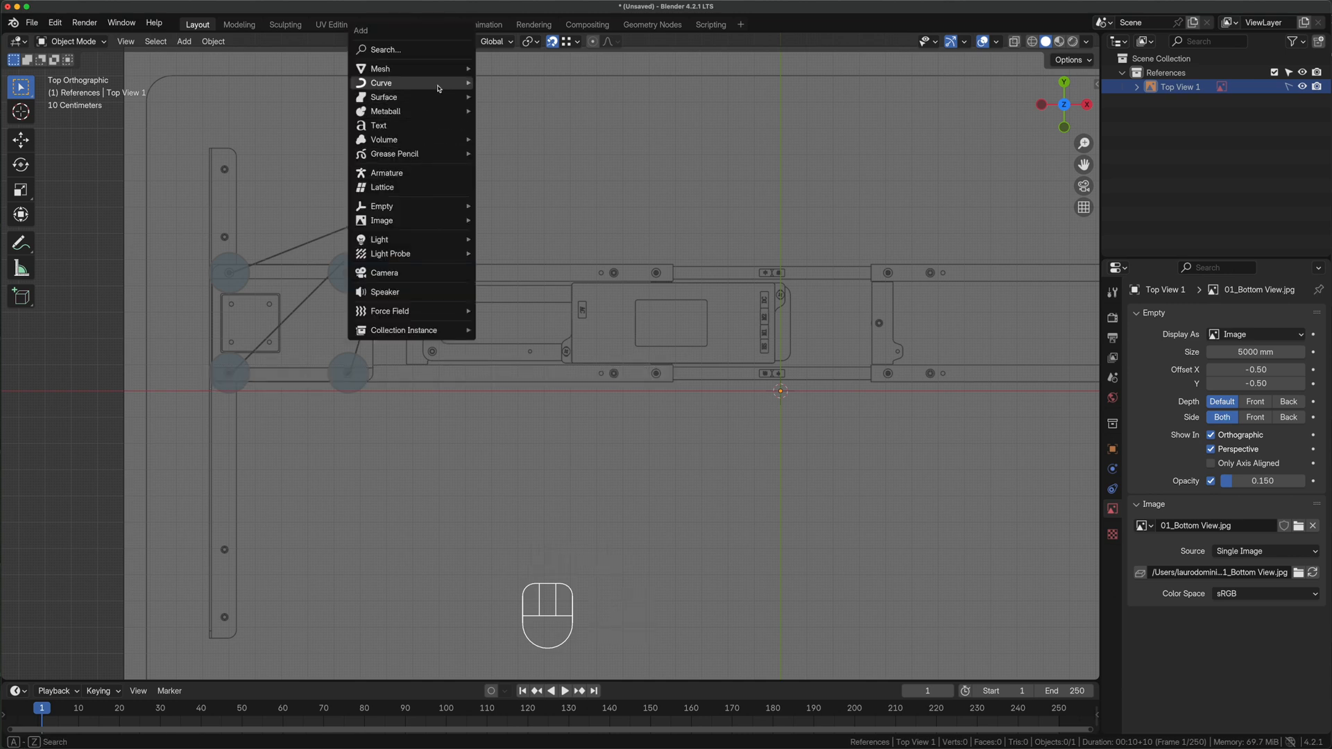
mouse_move(437, 76)
left_click(507, 84)
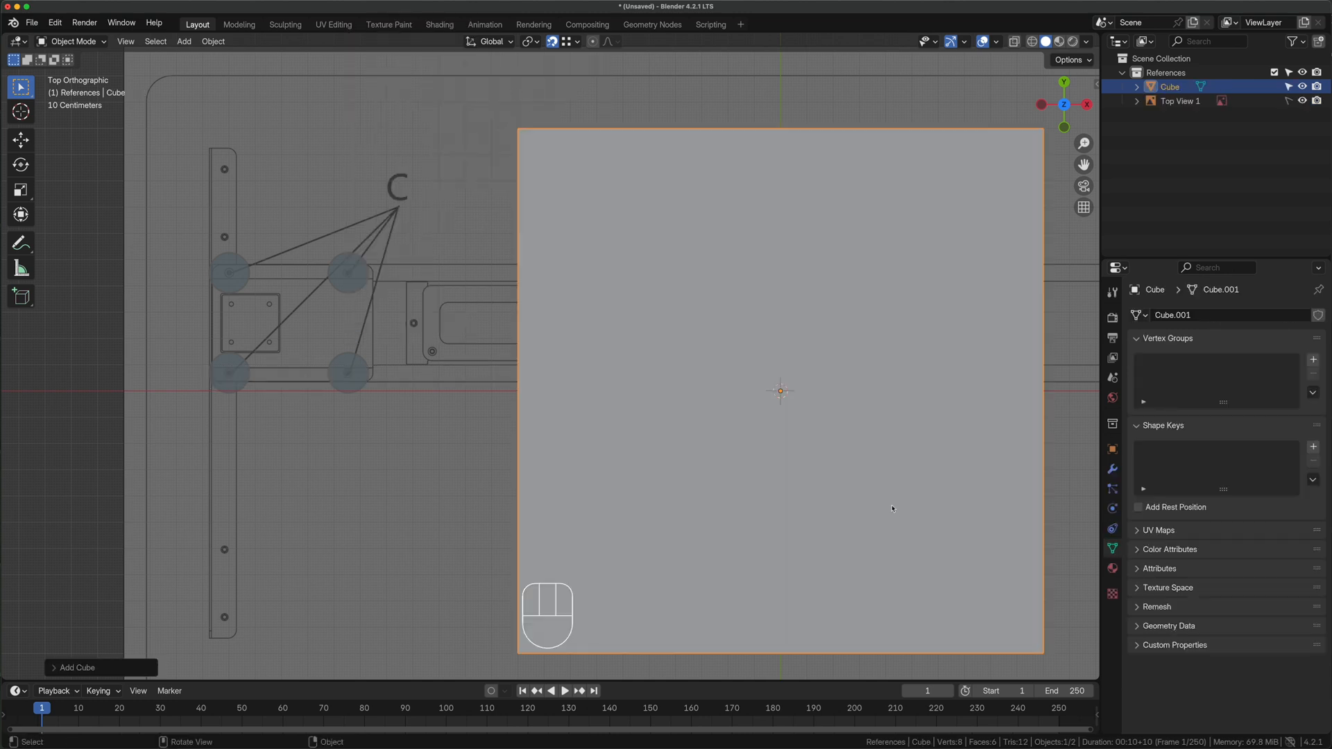
key("s")
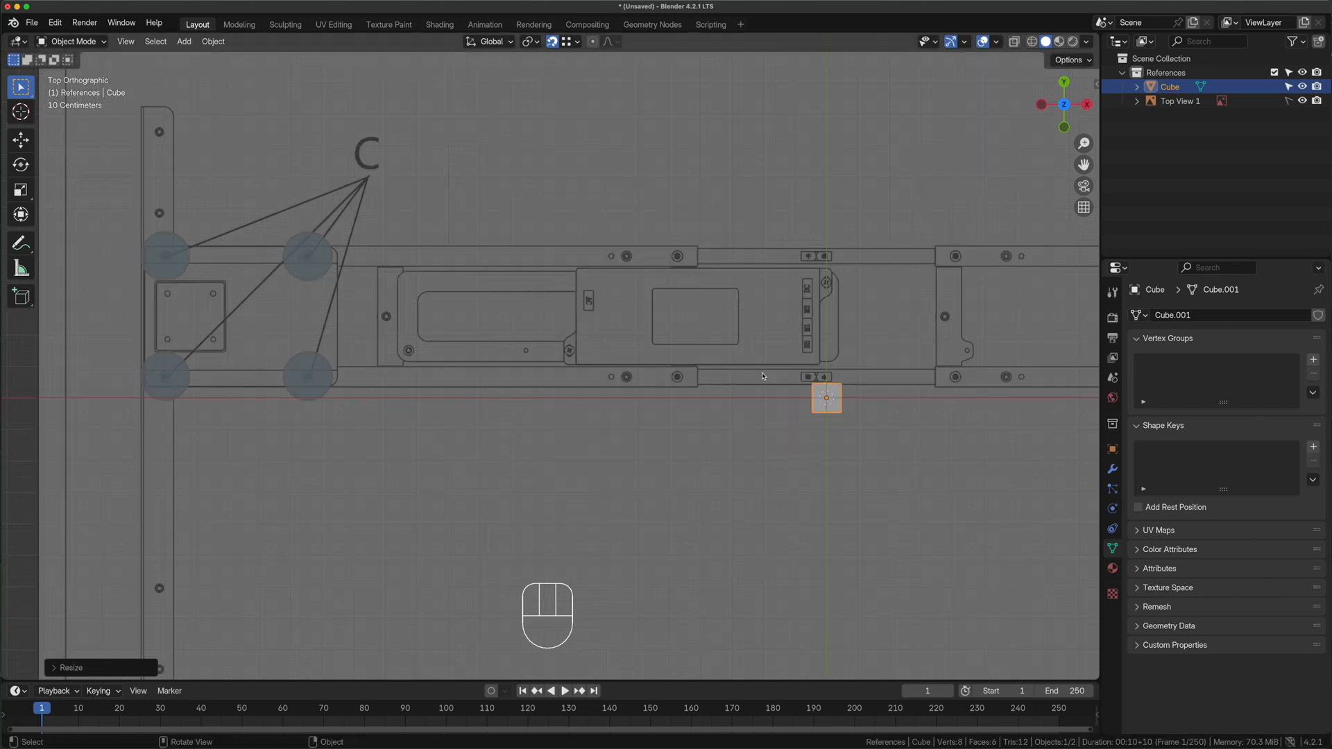
Move the small cube onto the lower frame rail, near the end of its wider section
scroll(770, 390, "up", 5)
middle_click_drag(997, 490, 800, 477, "shift")
key("g")
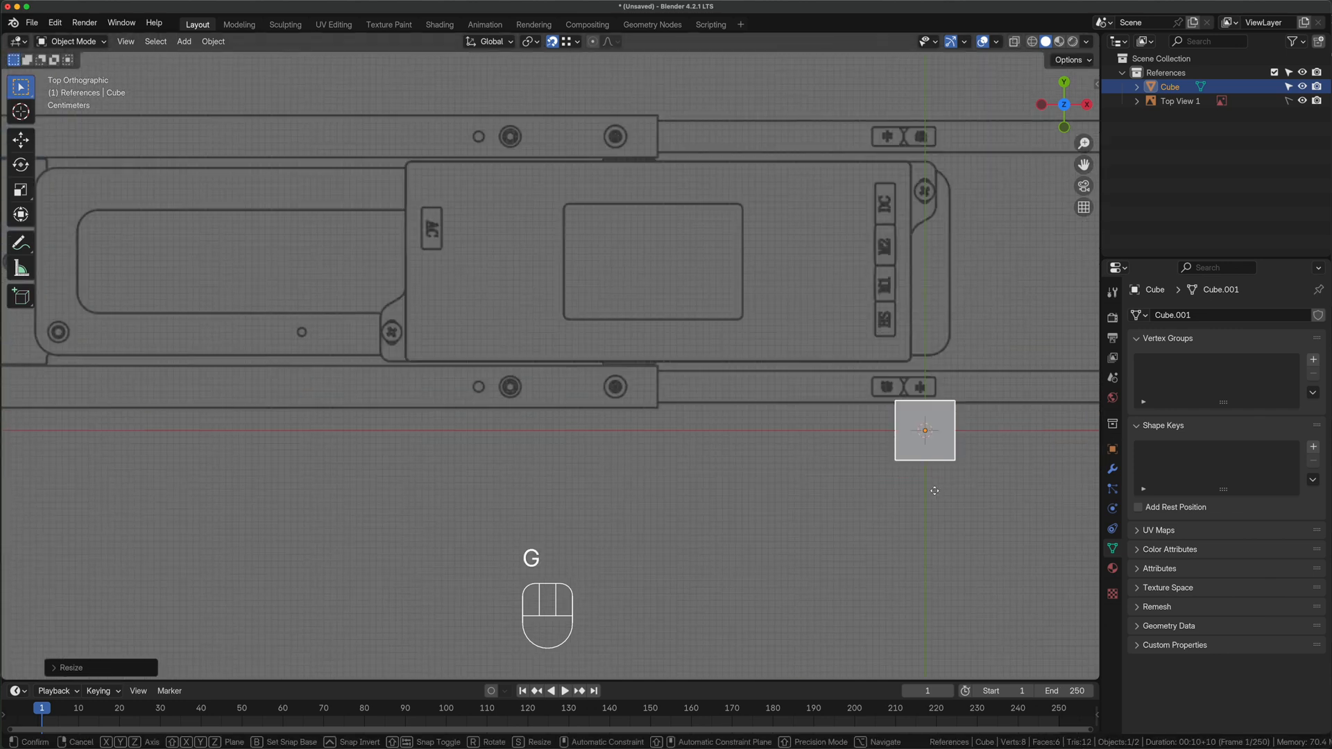
left_click(628, 446)
Scale the cube along Y to match the lower rail's width and shift it along X to the wider section's end
scroll(636, 368, "up", 6)
key("s")
key("y")
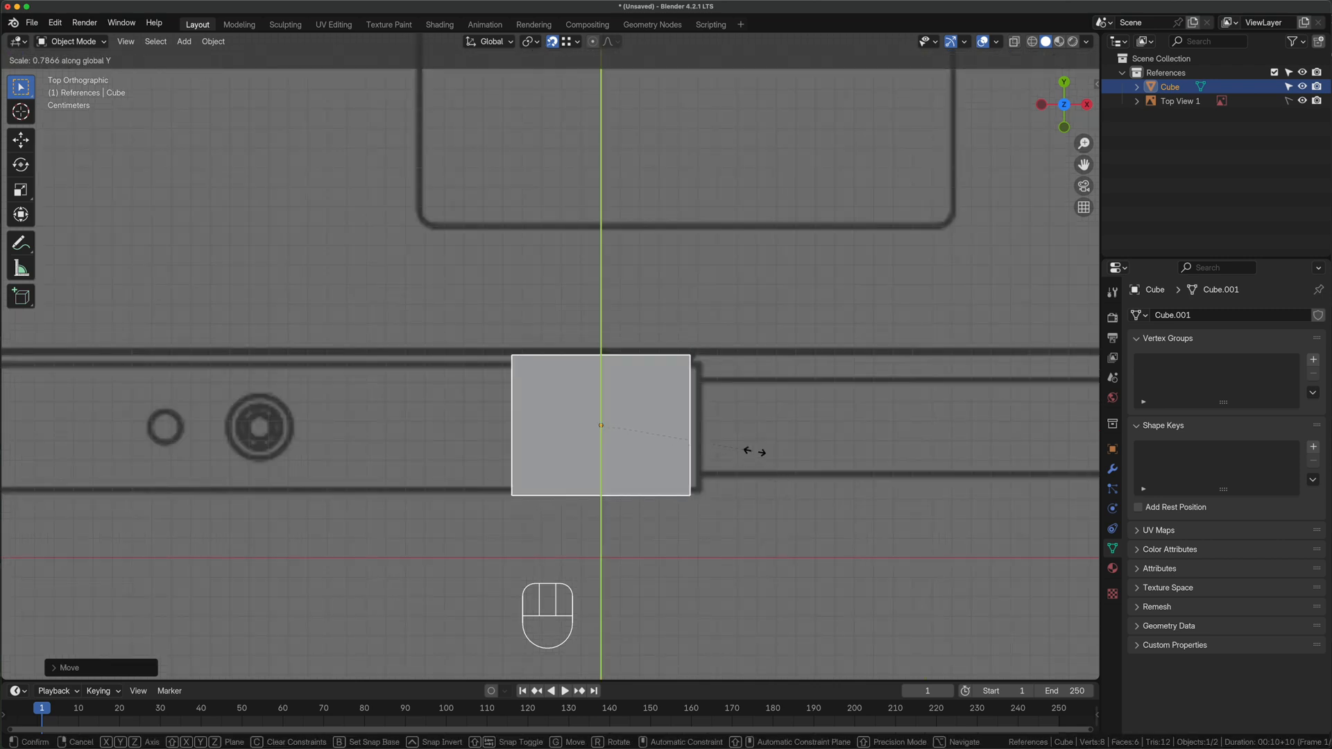
left_click(749, 442)
key("g")
key("x")
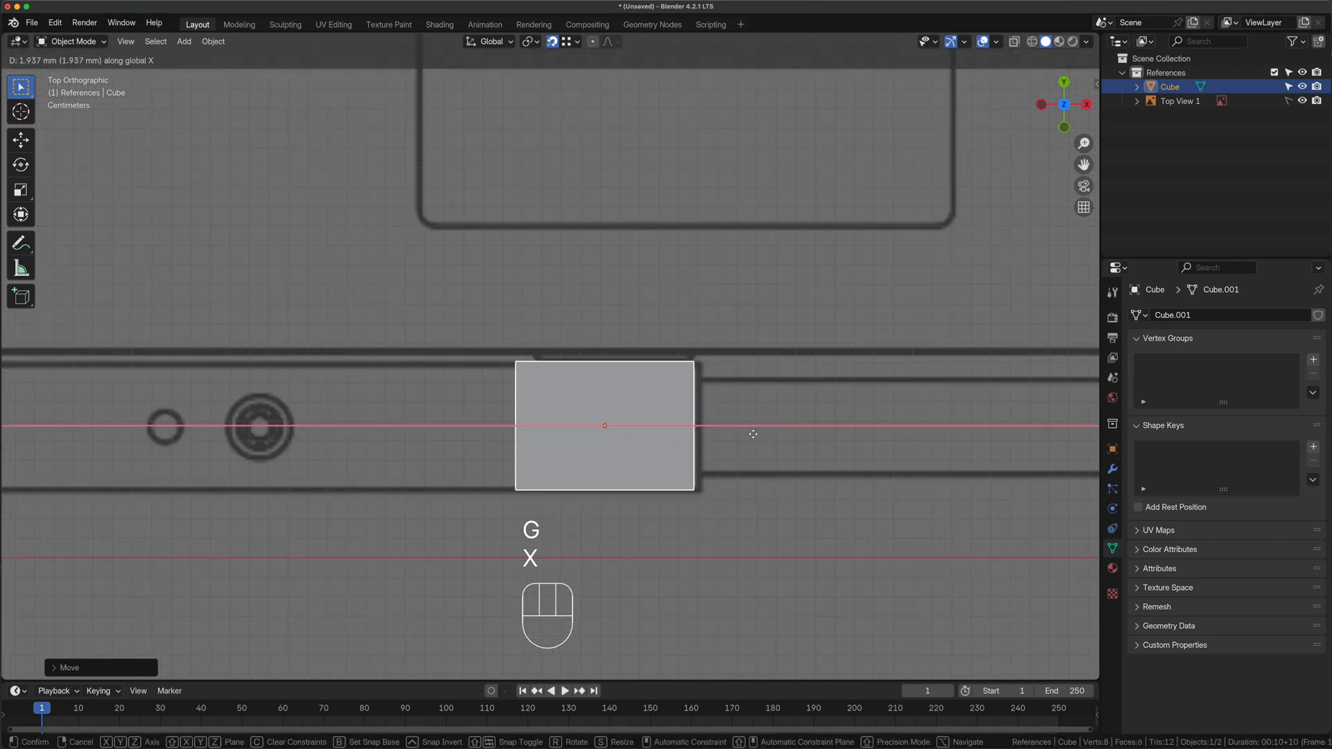
left_click(757, 434)
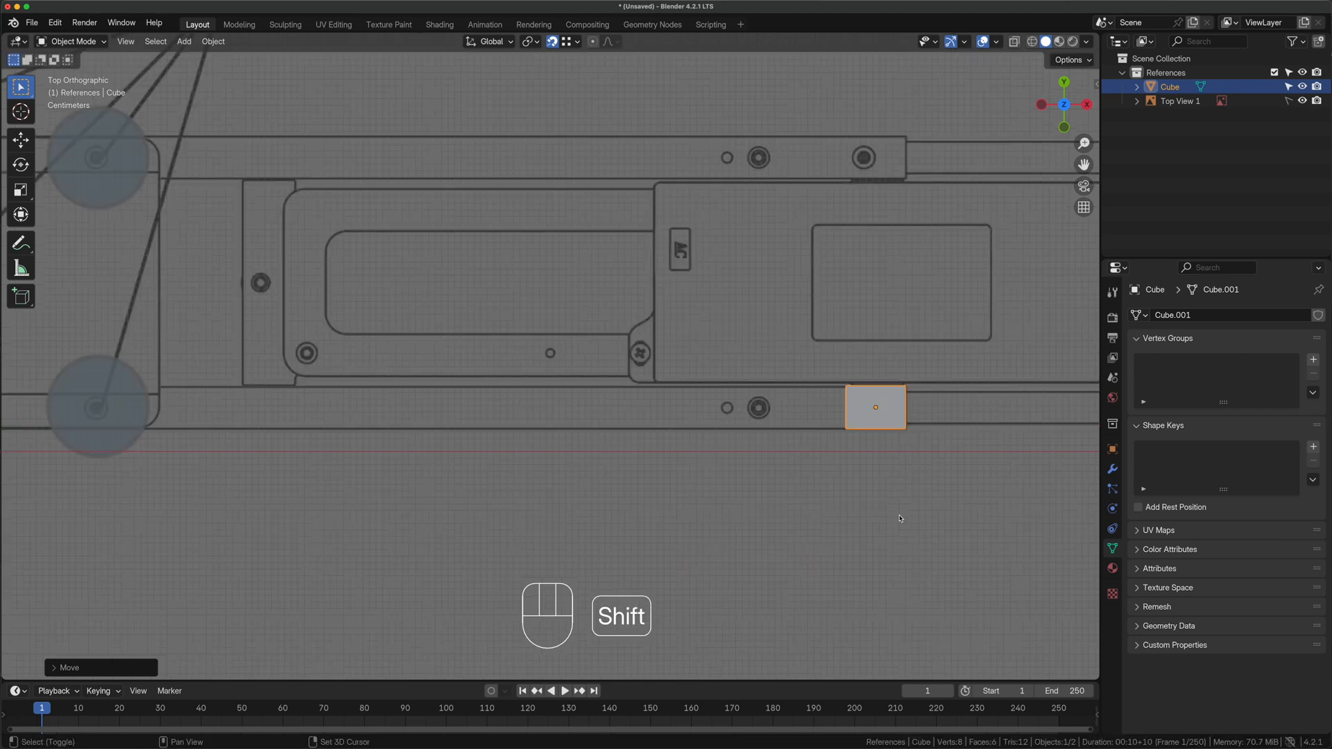
Move the cube's outer end vertices along X to stretch the block to the far end of the lower rail
scroll(901, 517, "down", 2)
middle_click_drag(786, 513, 871, 521, "shift")
key("Tab")
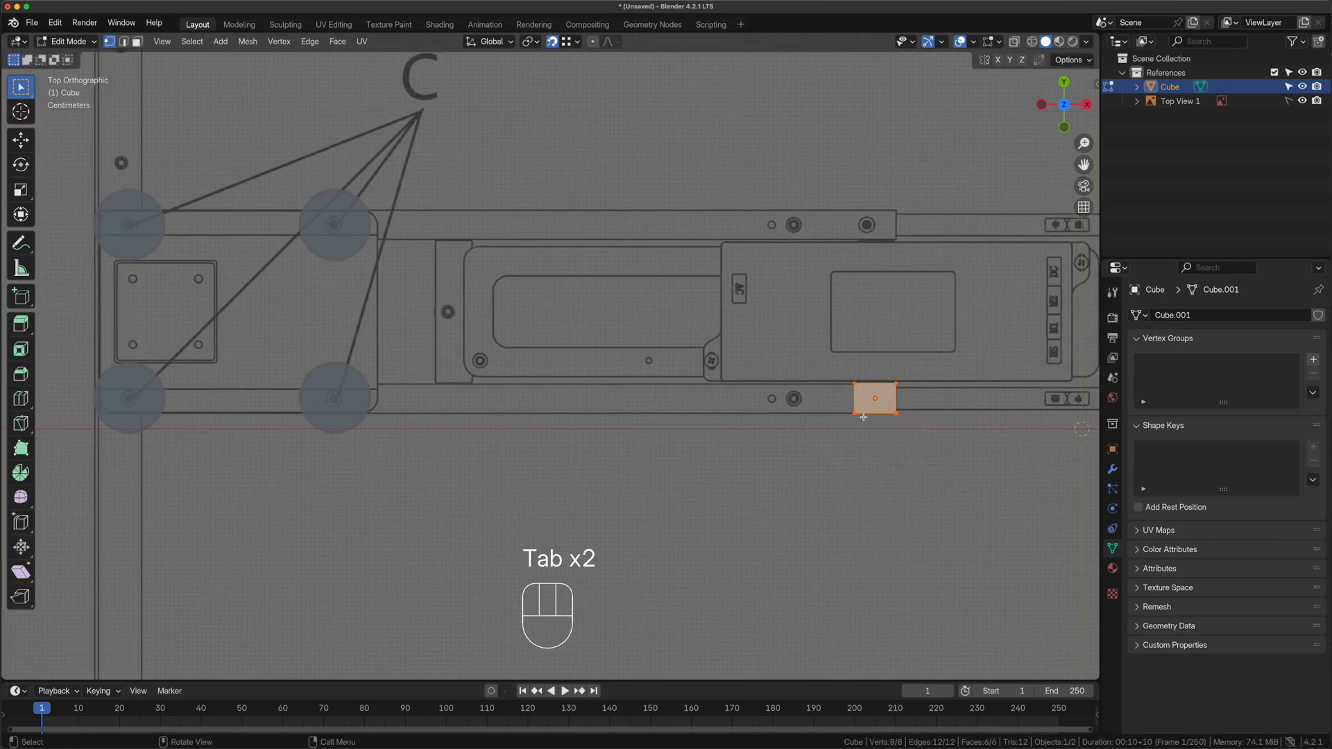
key("alt+z")
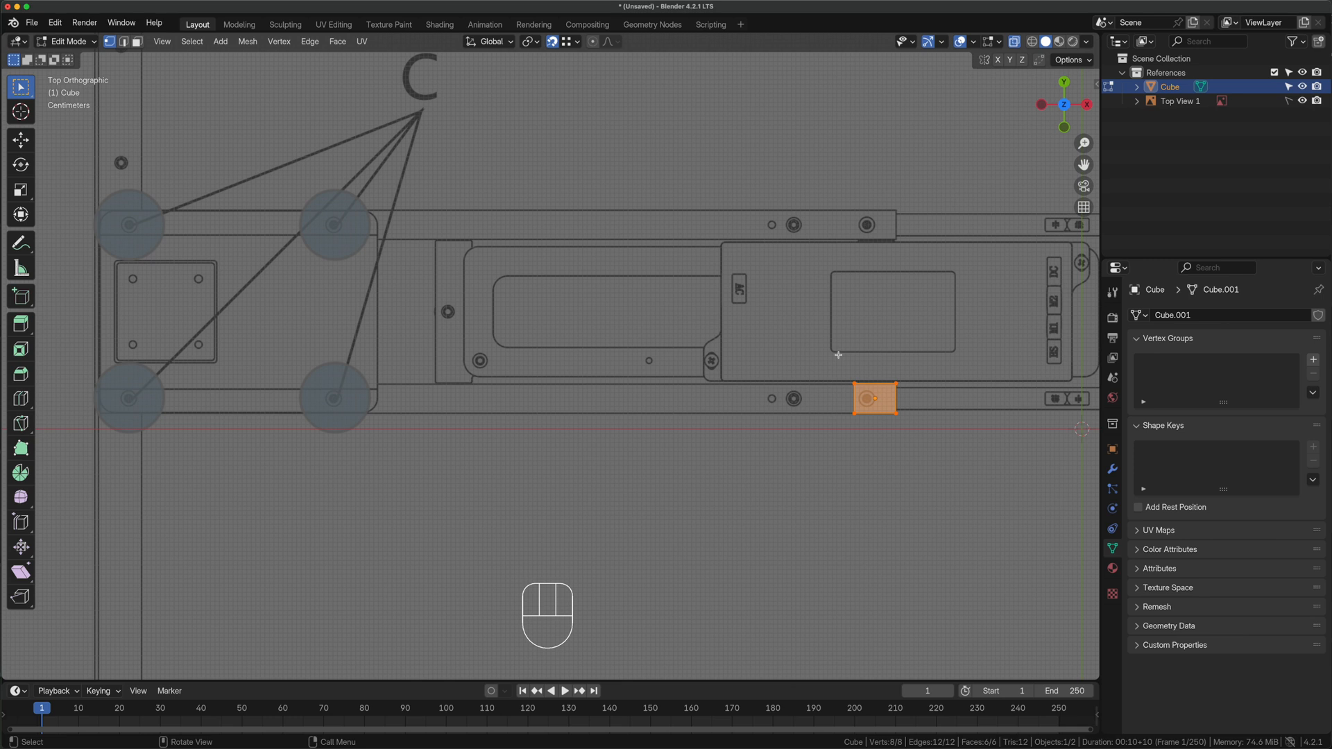
left_click_drag(838, 355, 872, 454)
key("g")
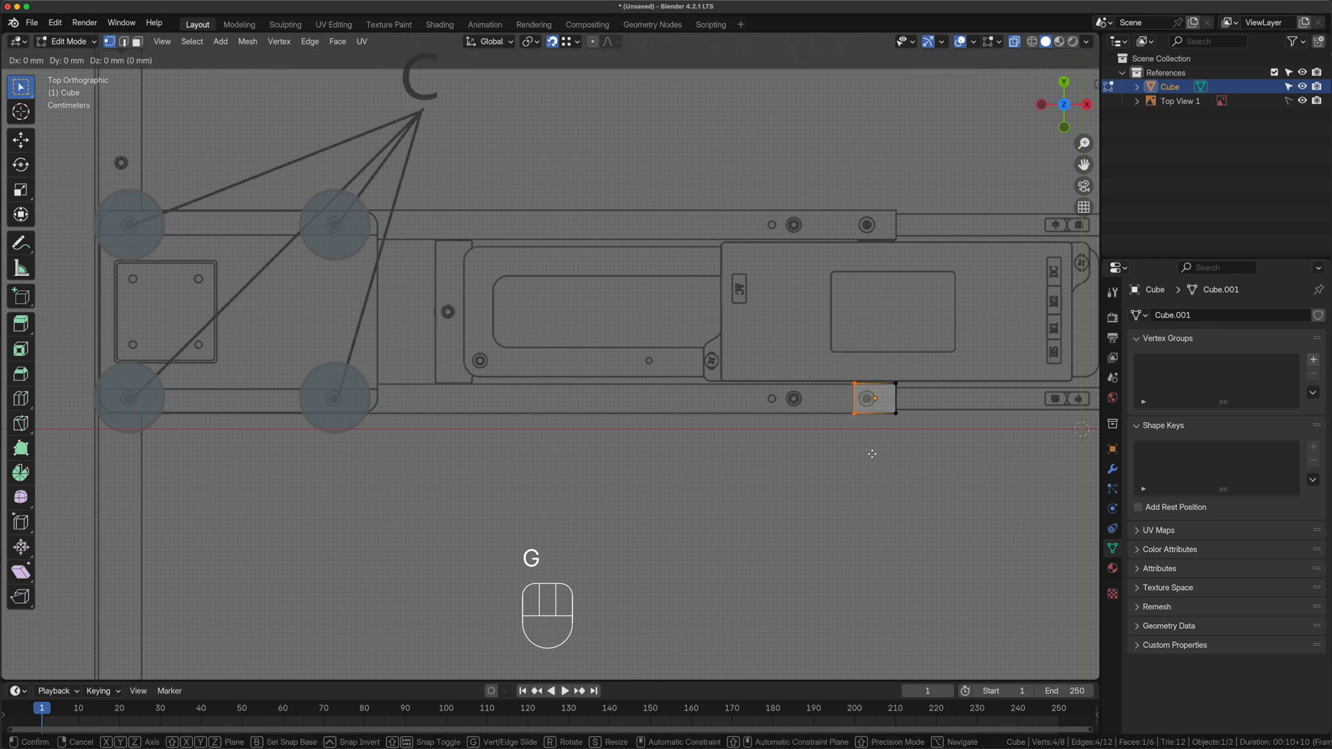
key("x")
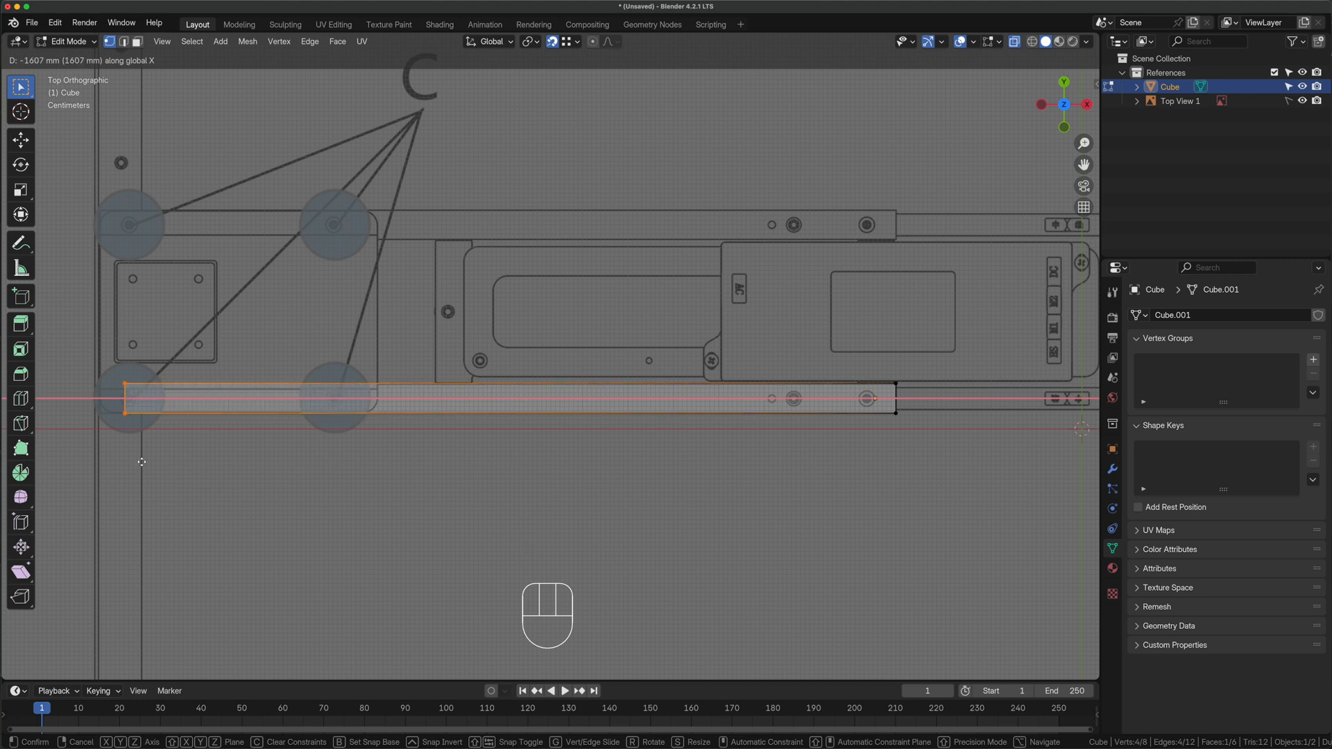
left_click(121, 463)
left_click(552, 484)
Raise the stretched rail block along Z so that it sits on top of the reference drawing's plane
middle_click_drag(553, 484, 578, 396)
middle_click_drag(363, 556, 610, 484, "shift")
key("Tab")
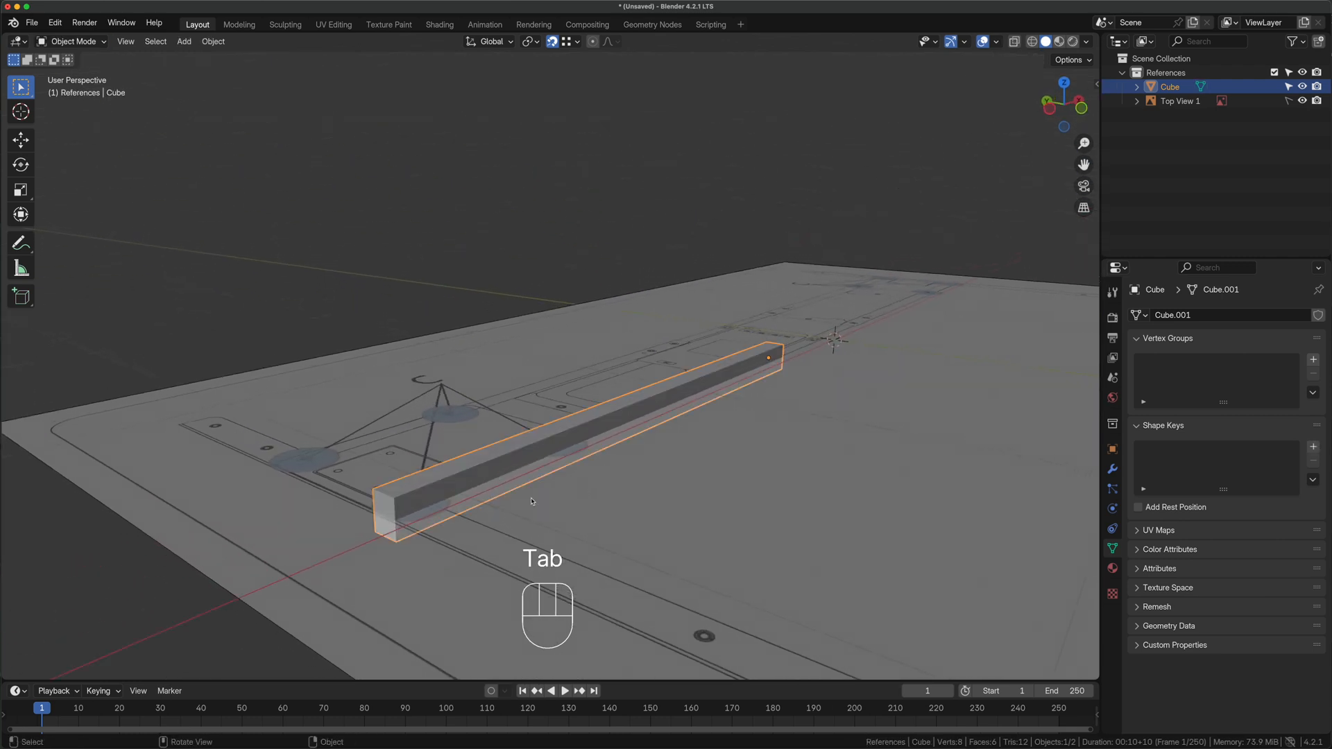
key("g")
key("z")
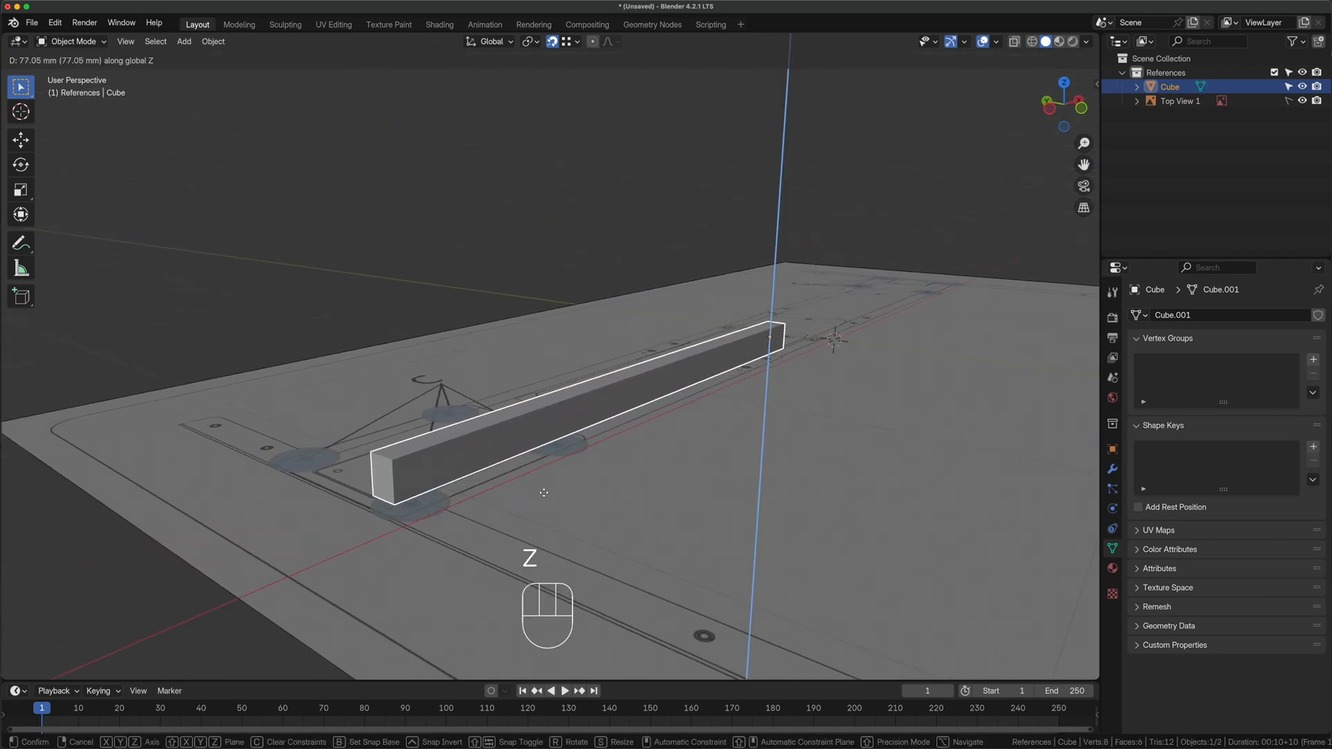
left_click(543, 502)
Check the 03_3D Reference drawing for the rail's proportions and raise the block's top face along Z
key("super+Tab")
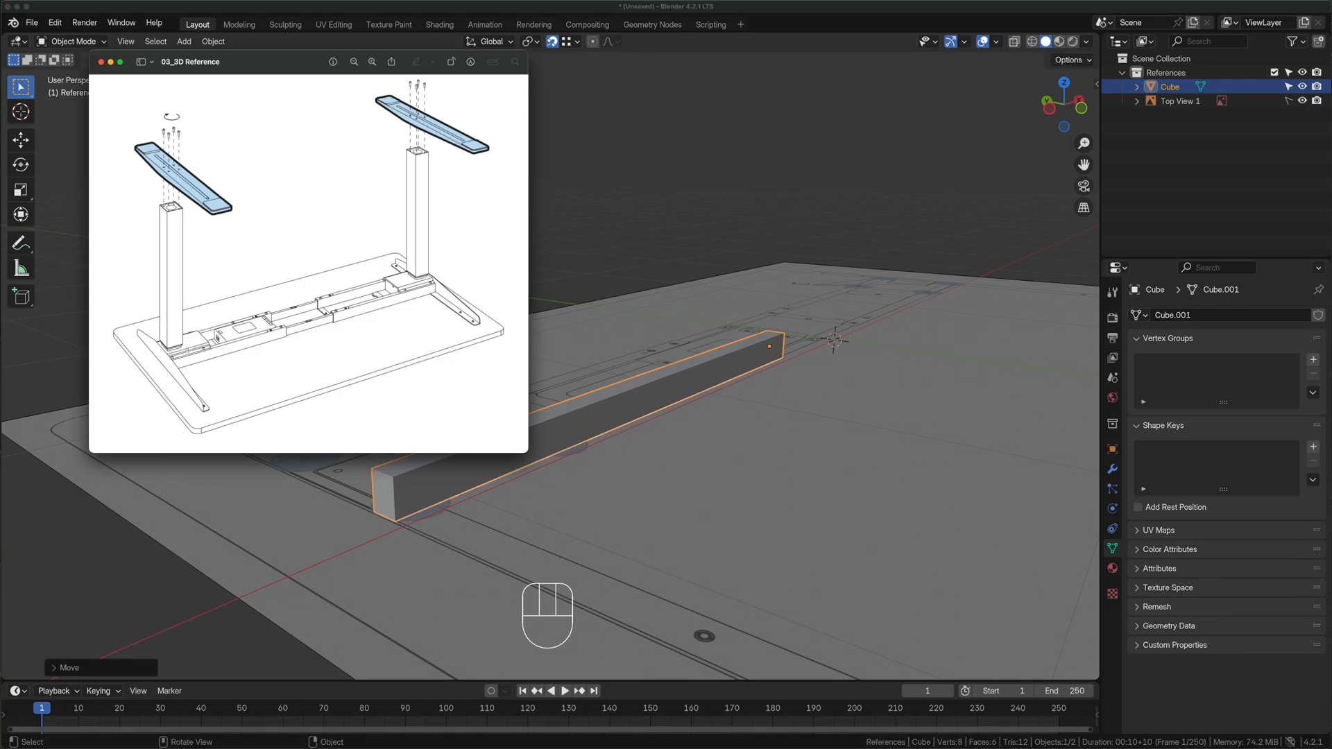
key("super+Tab")
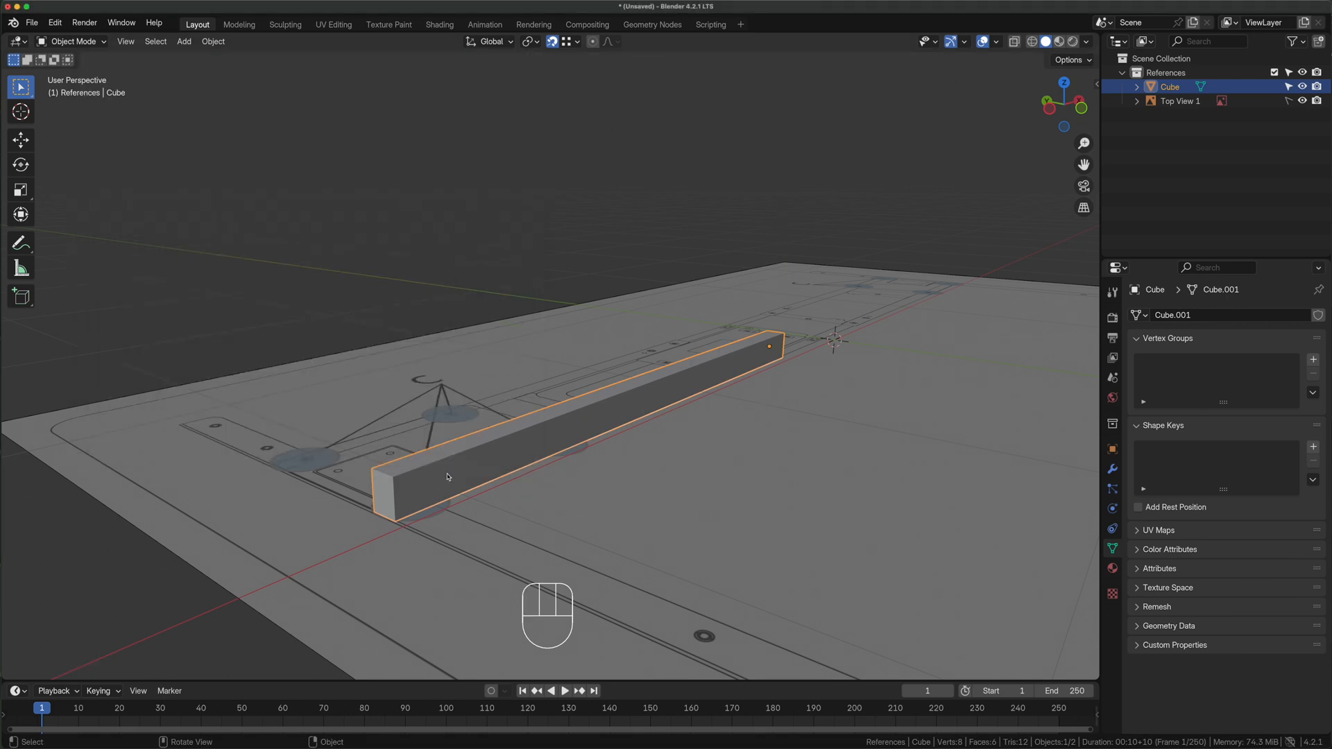
key("Tab")
key("3")
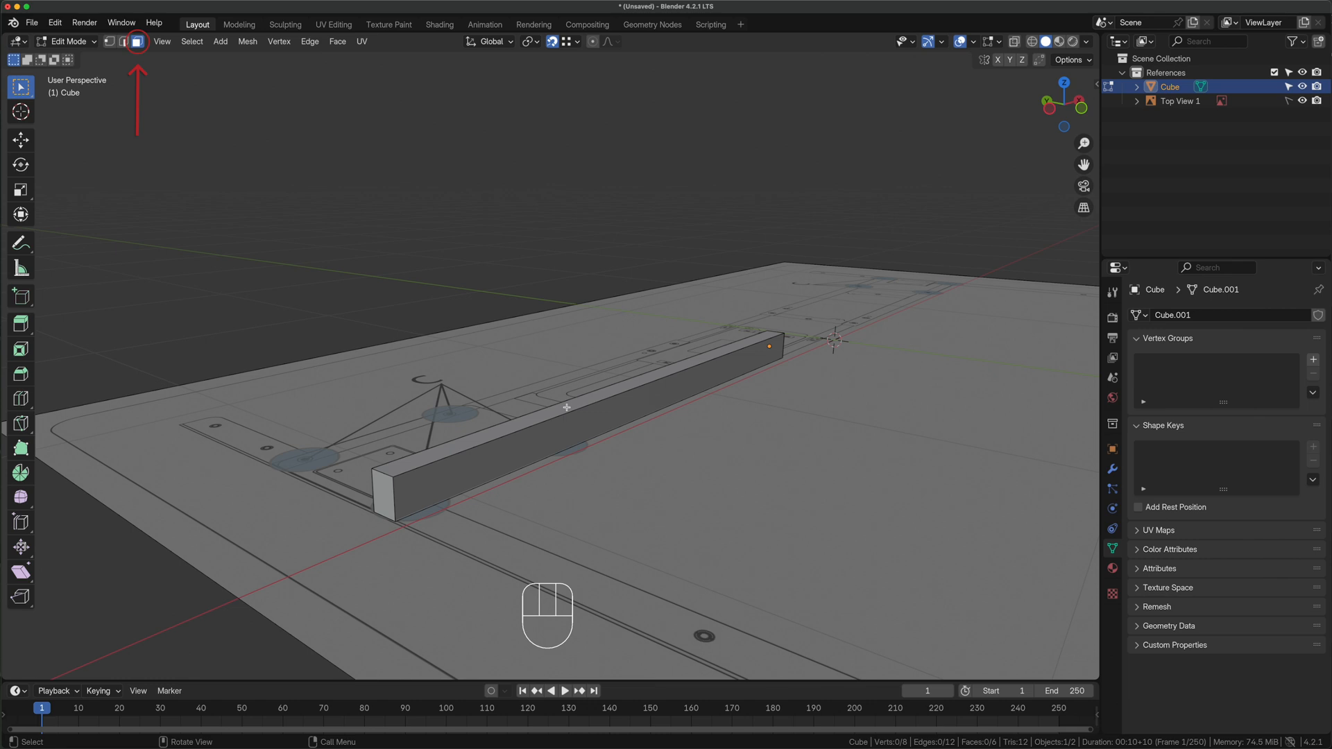
left_click(578, 401)
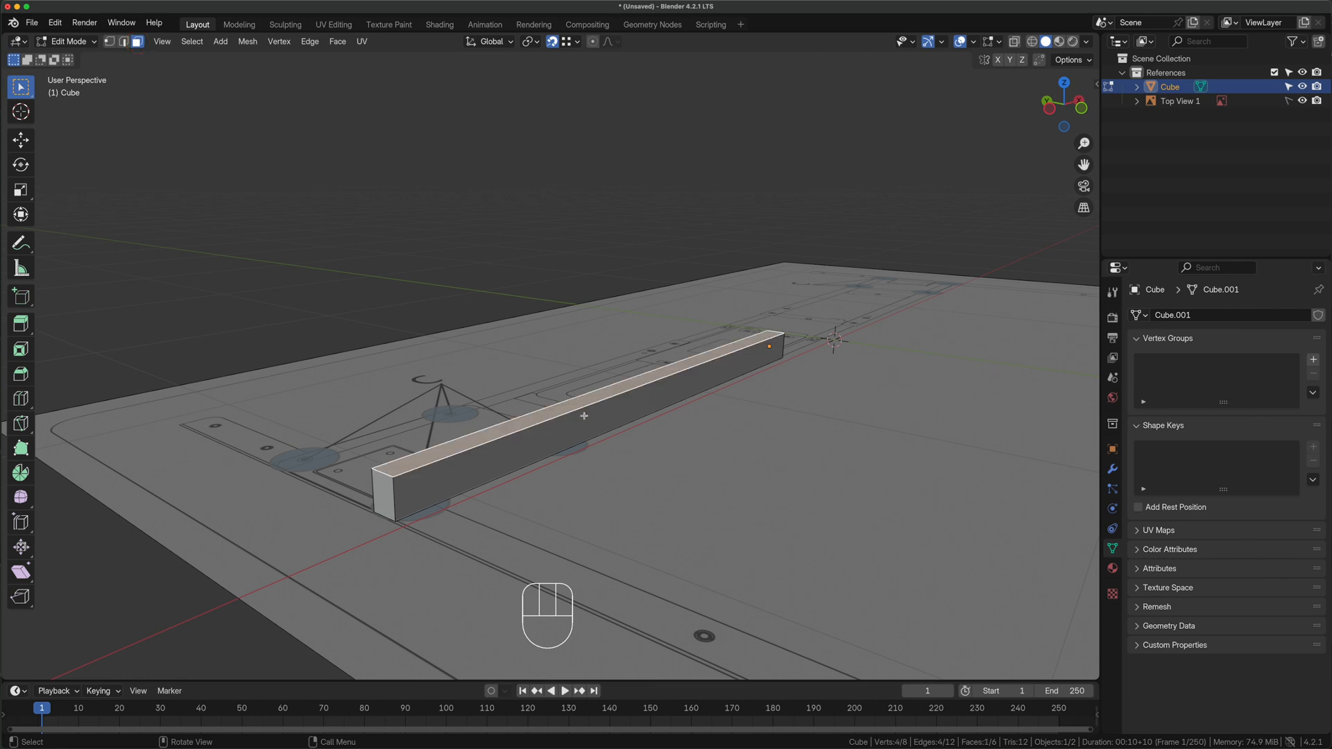
key("g")
key("z")
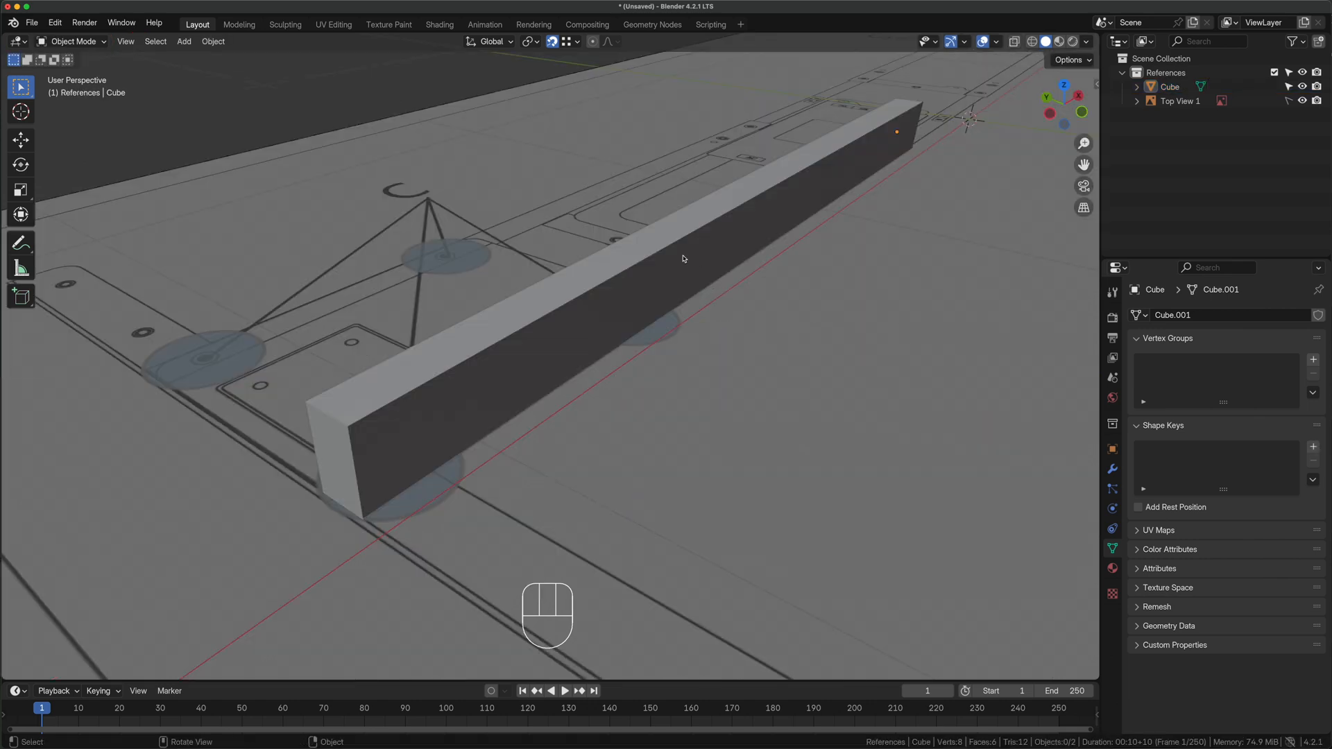
Apply the scale of the rail block
left_click(684, 258)
key("super+a")
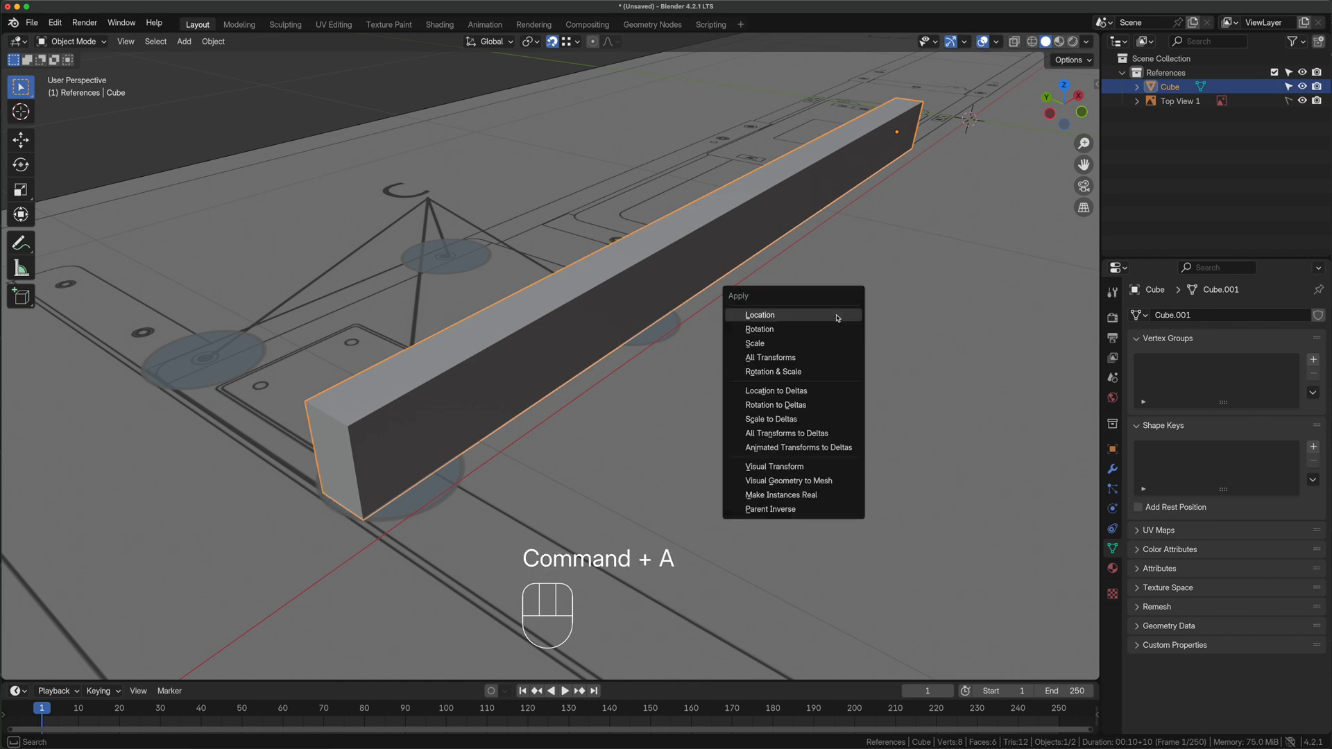
left_click(798, 346)
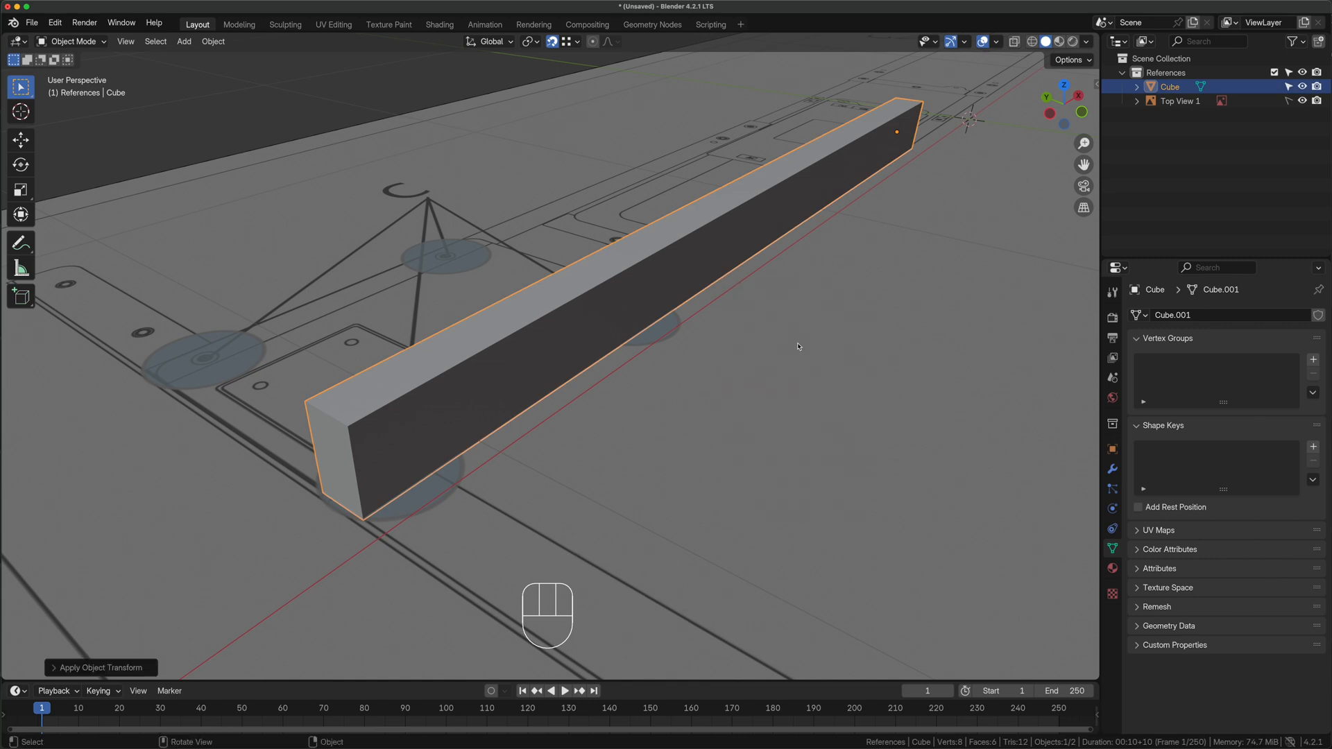
Add a Bevel modifier to the rail block
left_click(1112, 469)
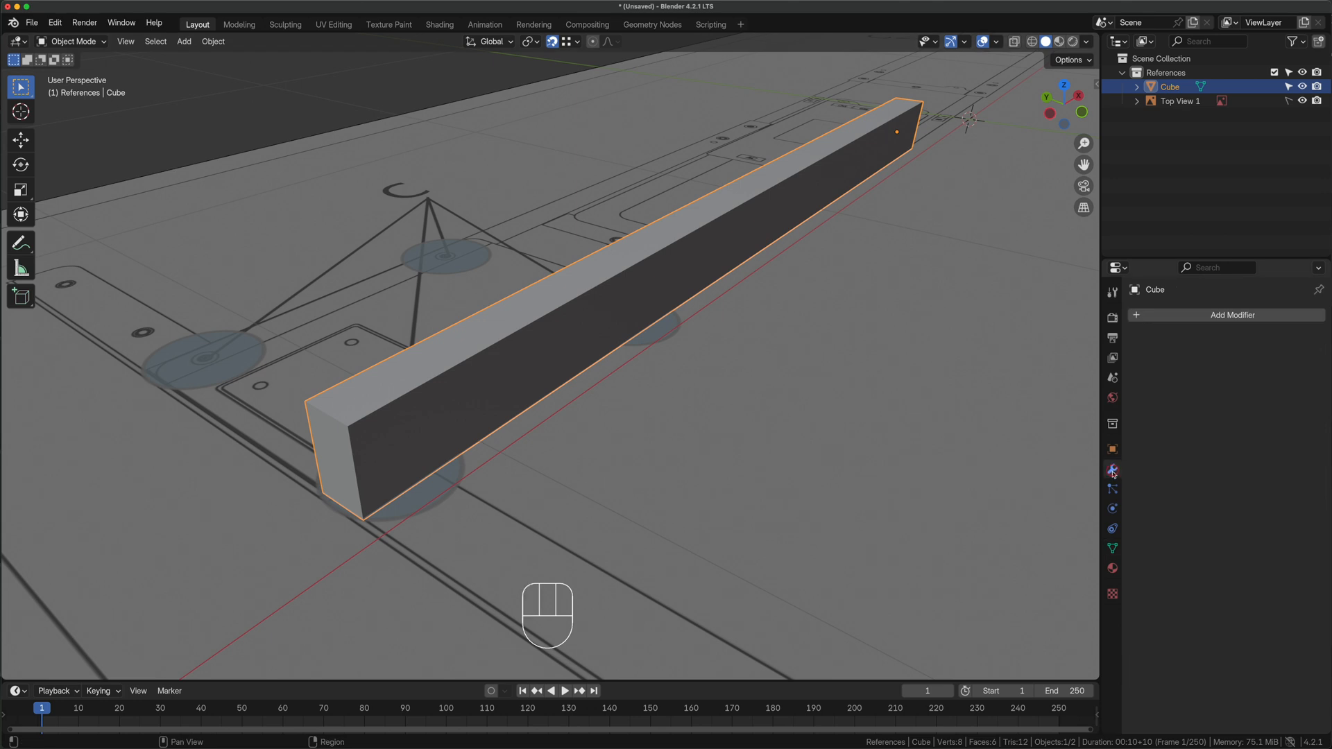
left_click(1162, 318)
left_click(1162, 319)
type("bevel")
key("Return")
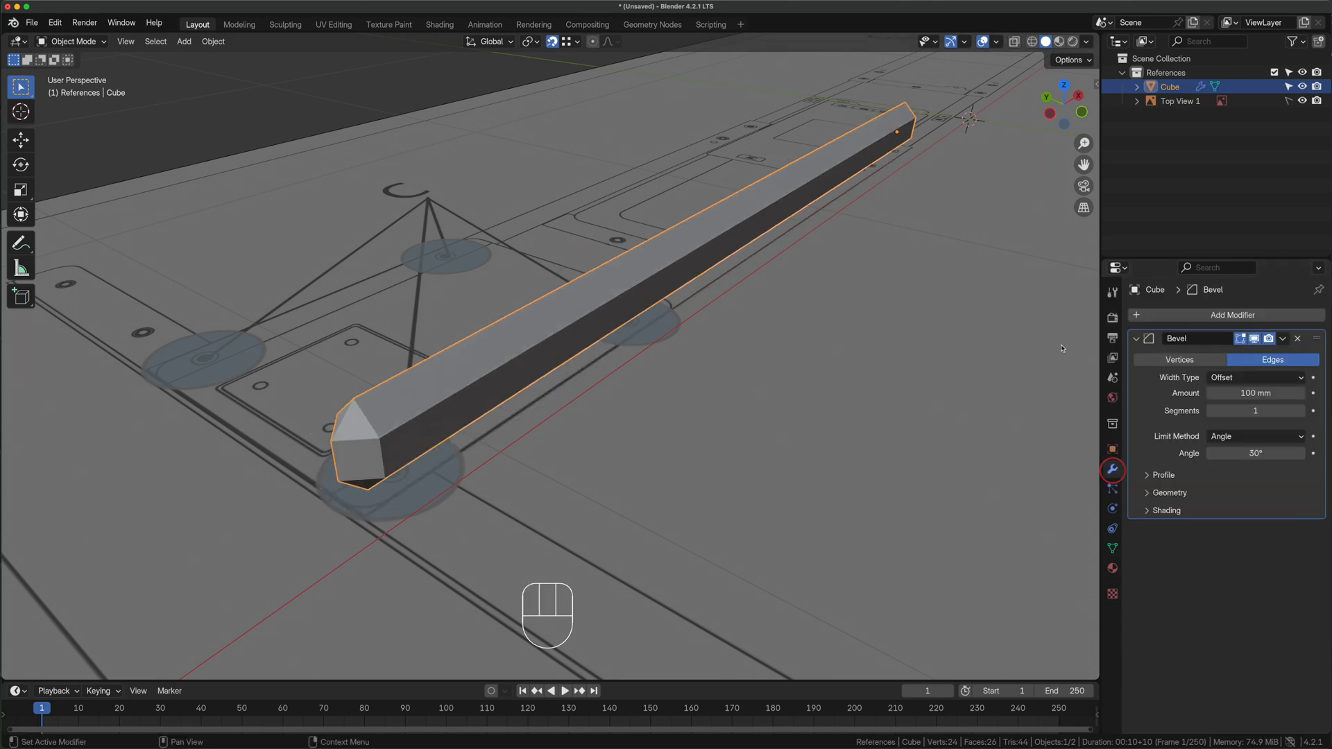
Set the rail's bevel amount to 2 mm and its segments to 3
left_click(1212, 396)
left_click(1212, 395)
left_click(1211, 395)
left_click(1212, 395)
left_click(1212, 397)
left_click(1212, 397)
left_click(1213, 397)
left_click(1213, 397)
left_click(1213, 396)
left_click(1213, 397)
left_click(1274, 393)
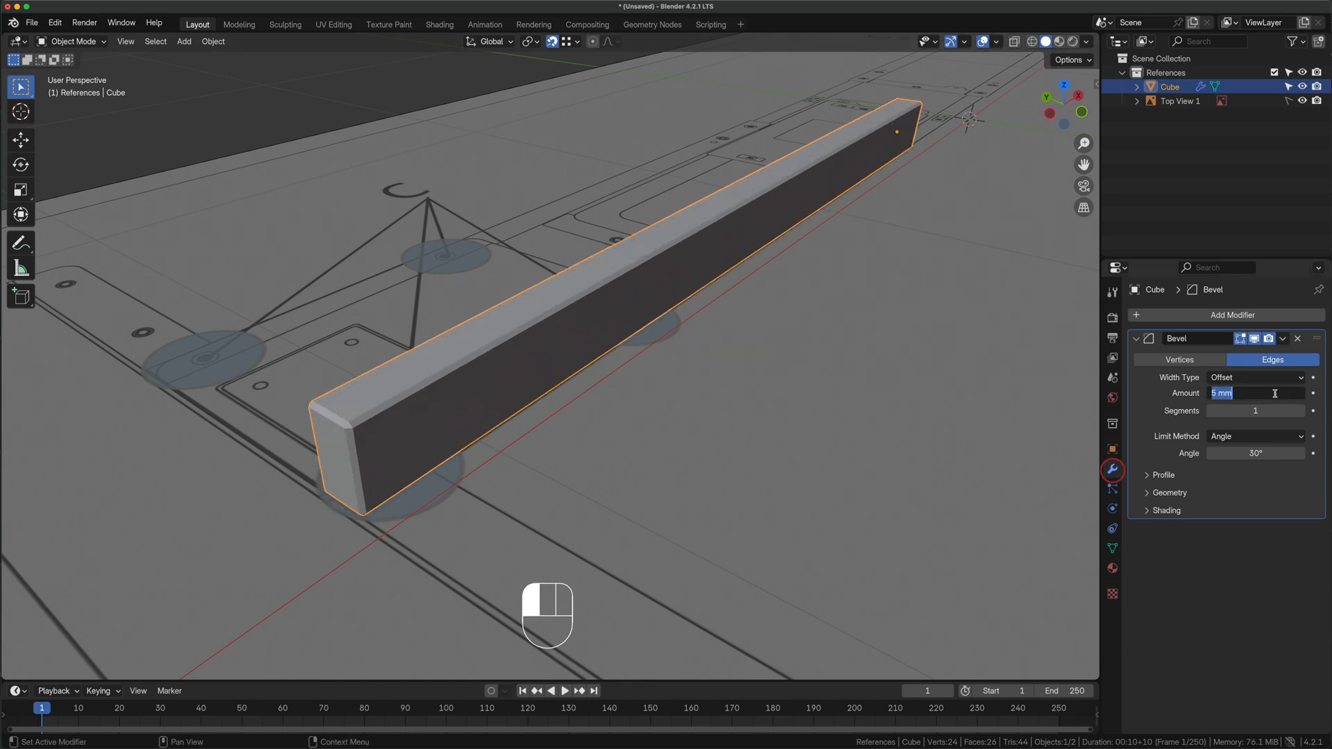
type("2")
key("Tab")
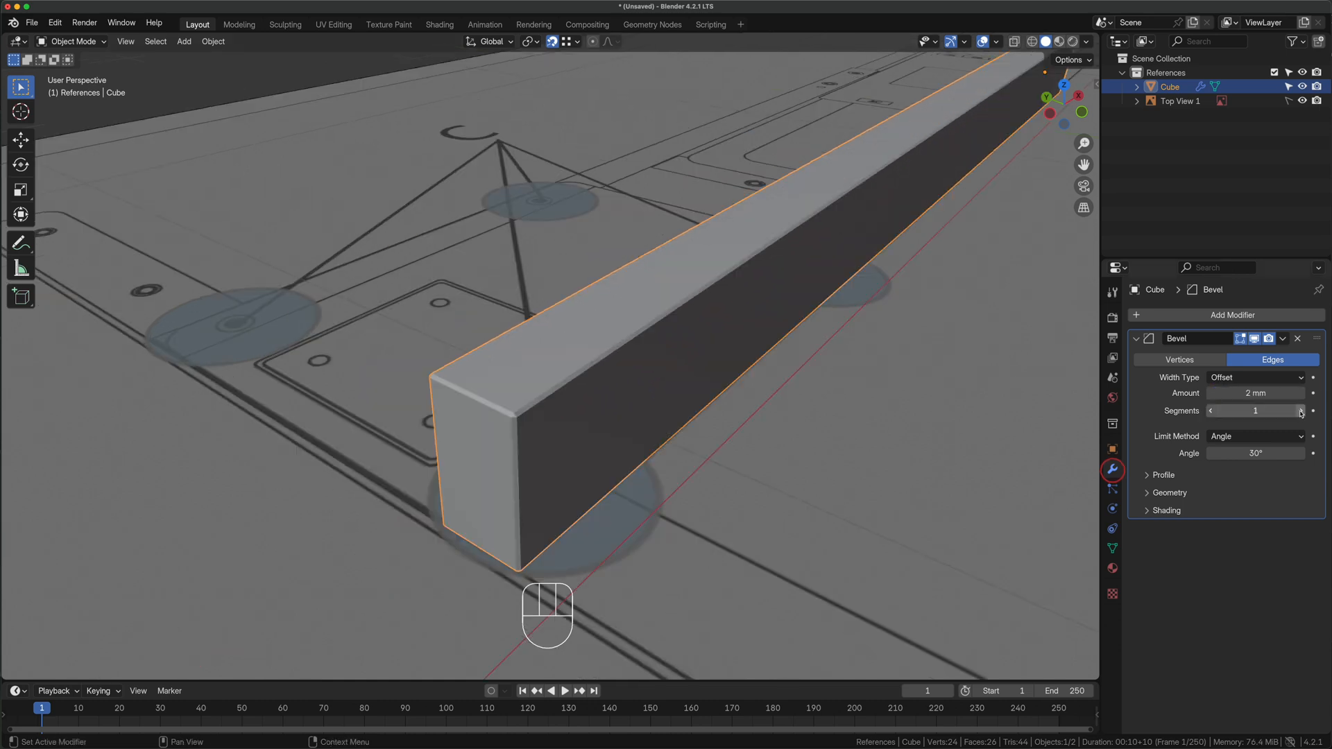
left_click(1301, 410)
left_click(1300, 410)
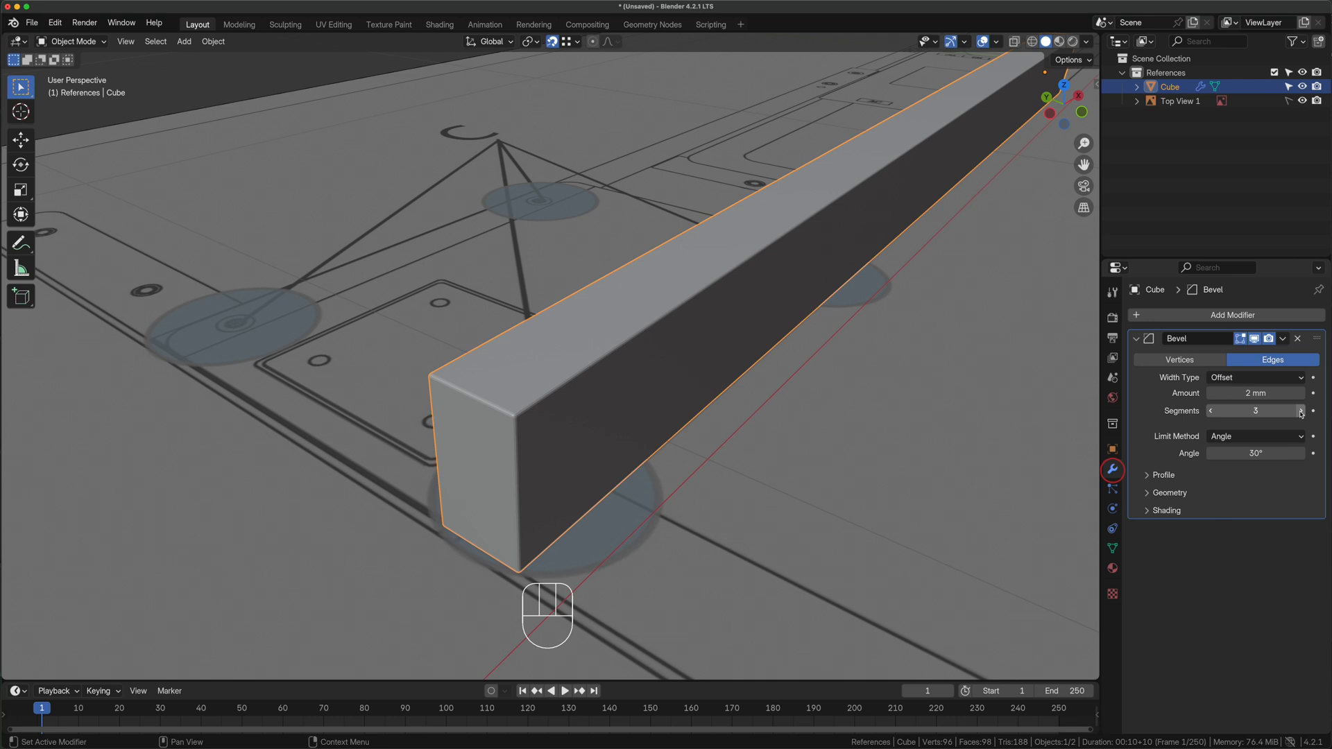
Shade the beveled rail with Auto Smooth
scroll(471, 388, "up", 3)
right_click(290, 220)
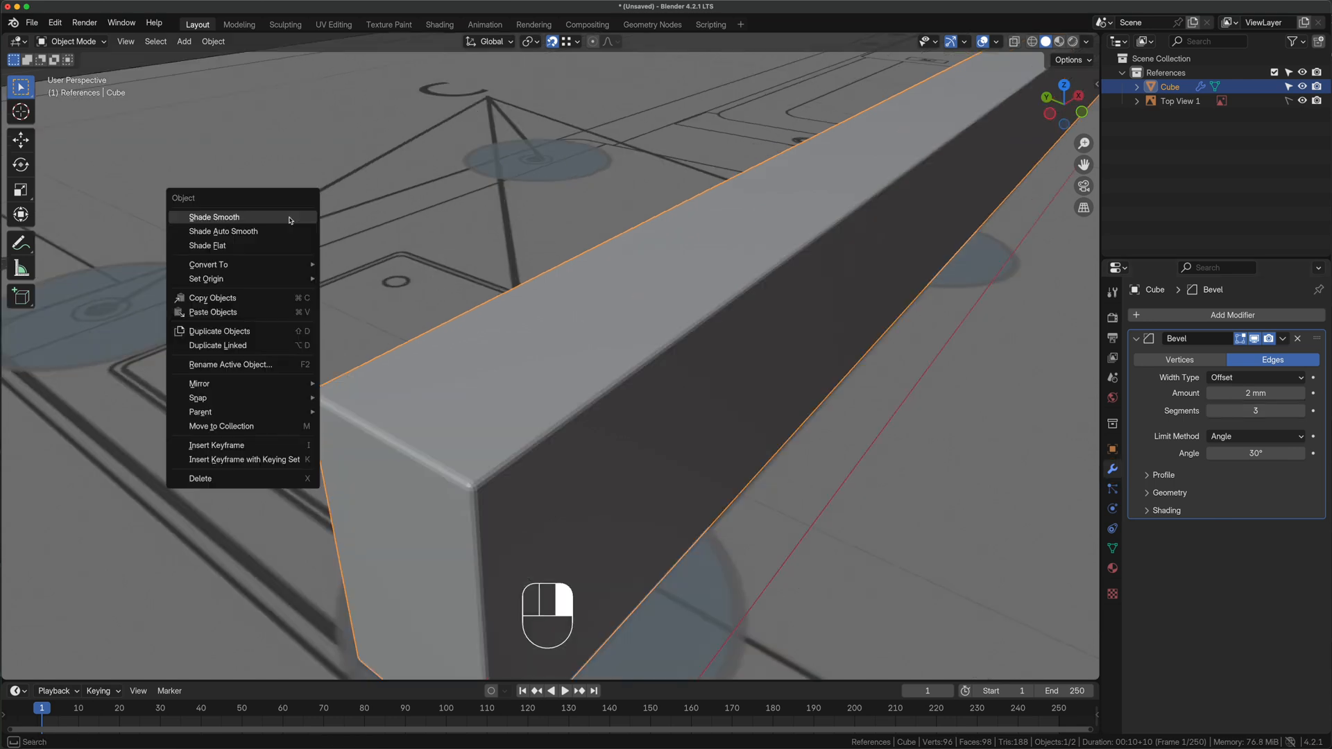
left_click(273, 237)
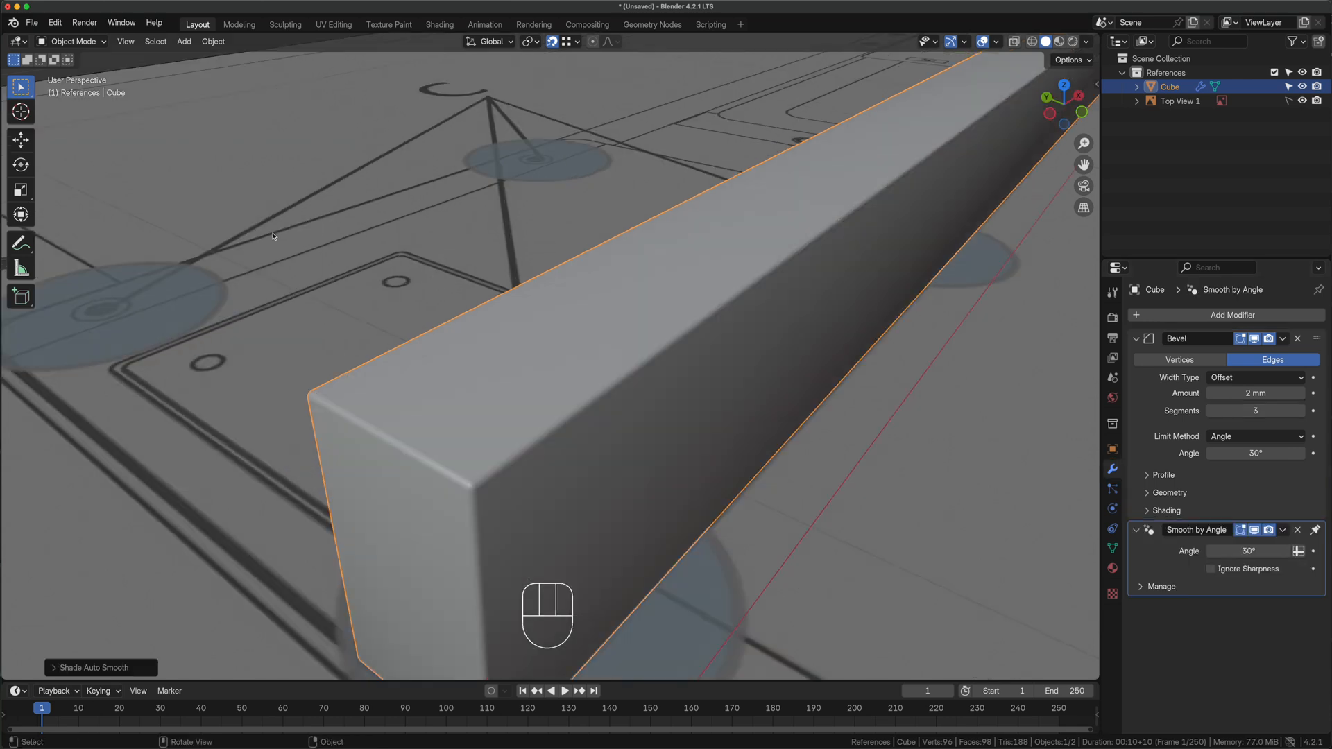
Duplicate the Main Bracket in top view and shift the copy along X over the rail's narrower section, still overlapping the original
key("grave")
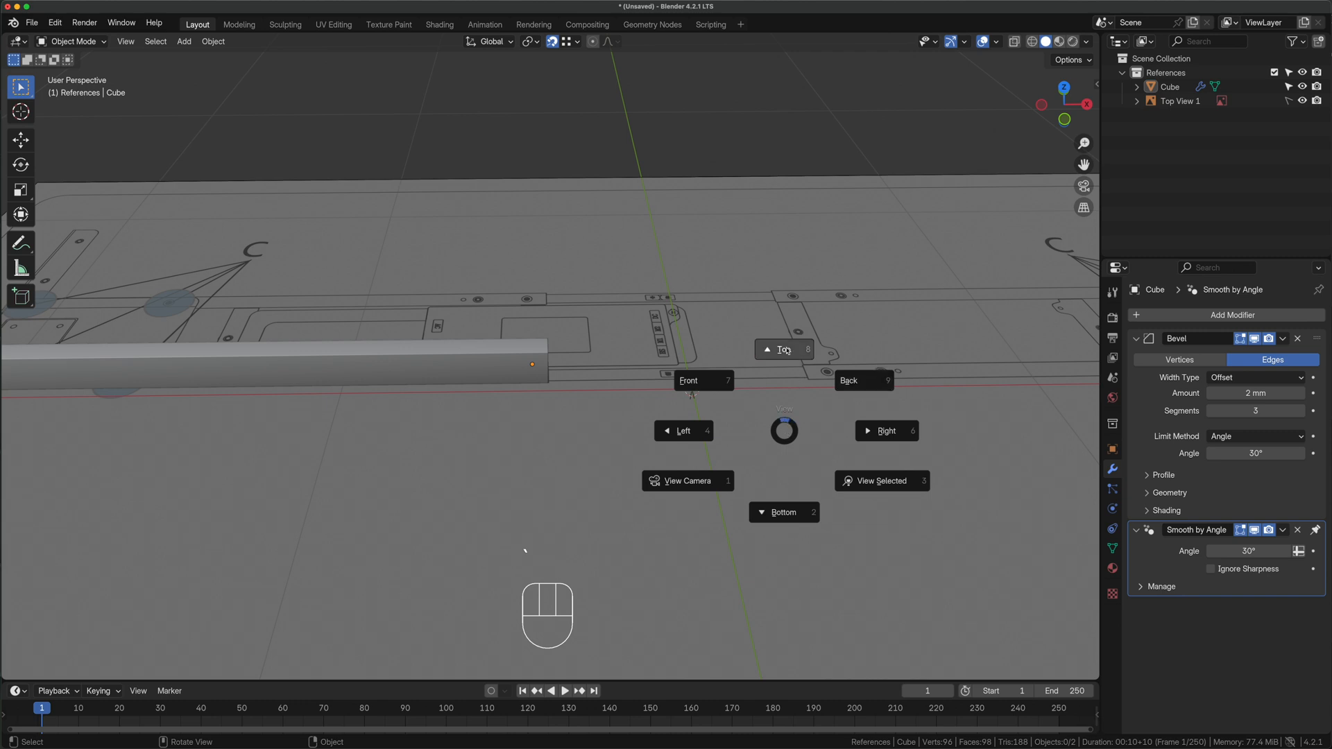
left_click(786, 351)
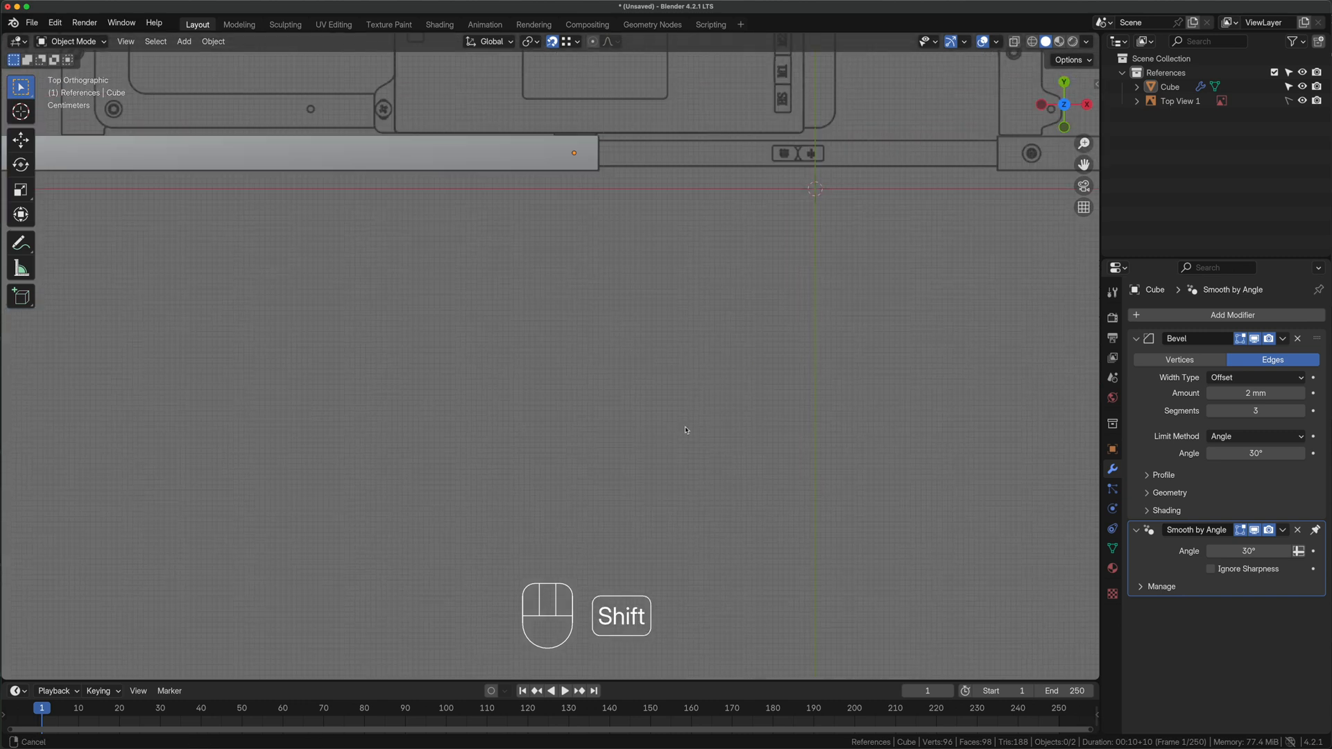
middle_click_drag(472, 160, 548, 401, "shift")
key("shift+d")
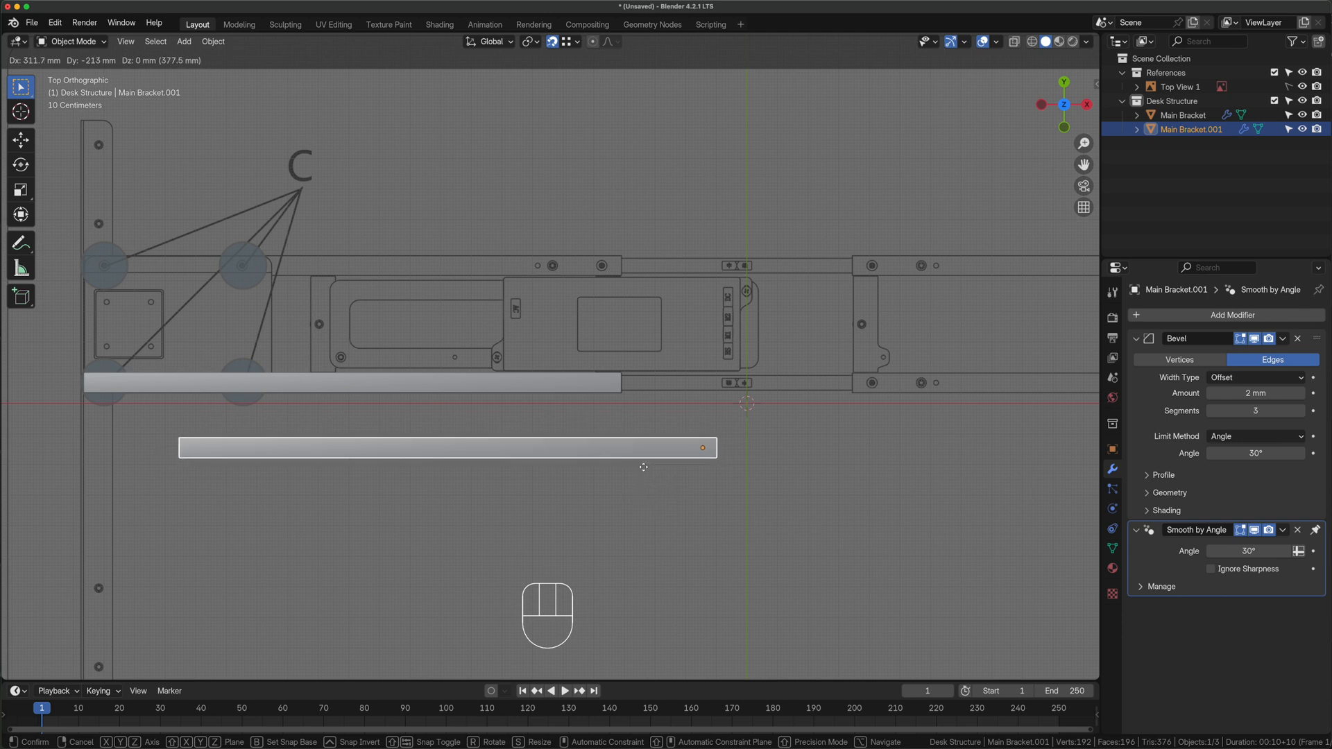
right_click(644, 467)
key("g")
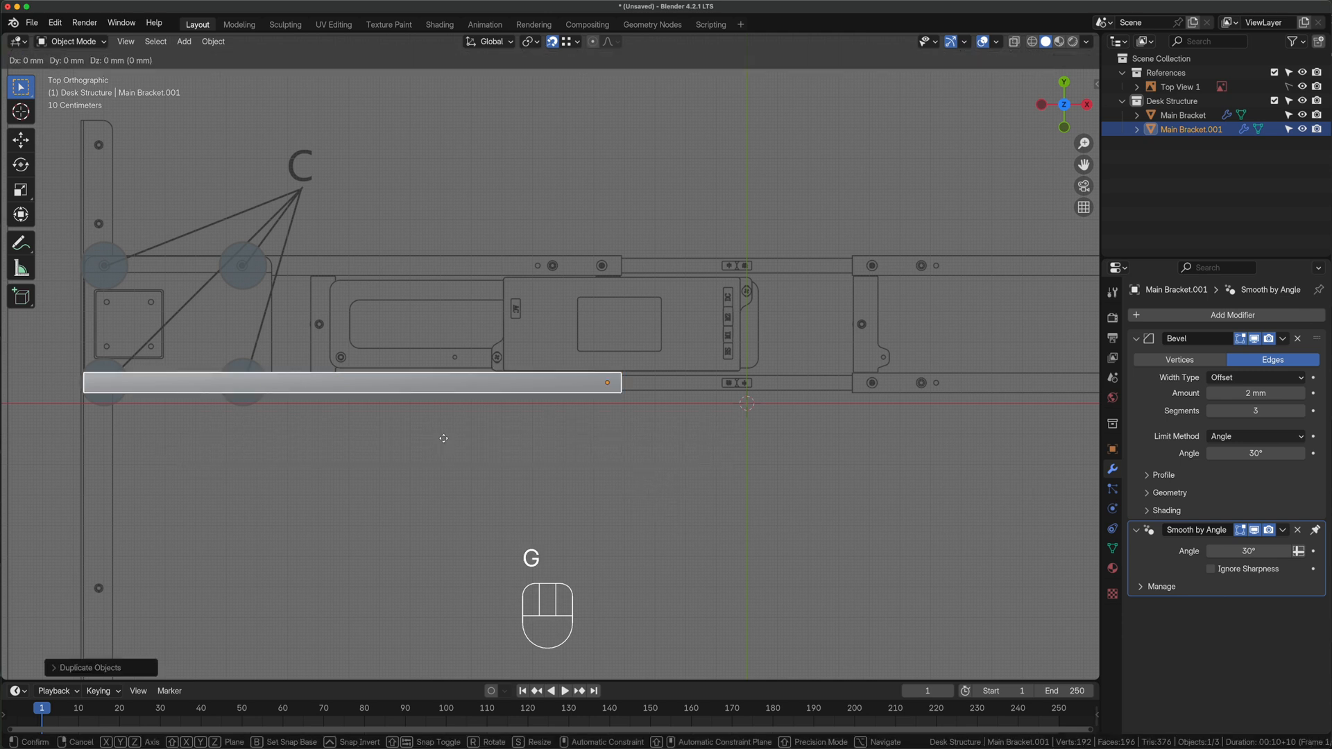
key("x")
left_click(868, 479)
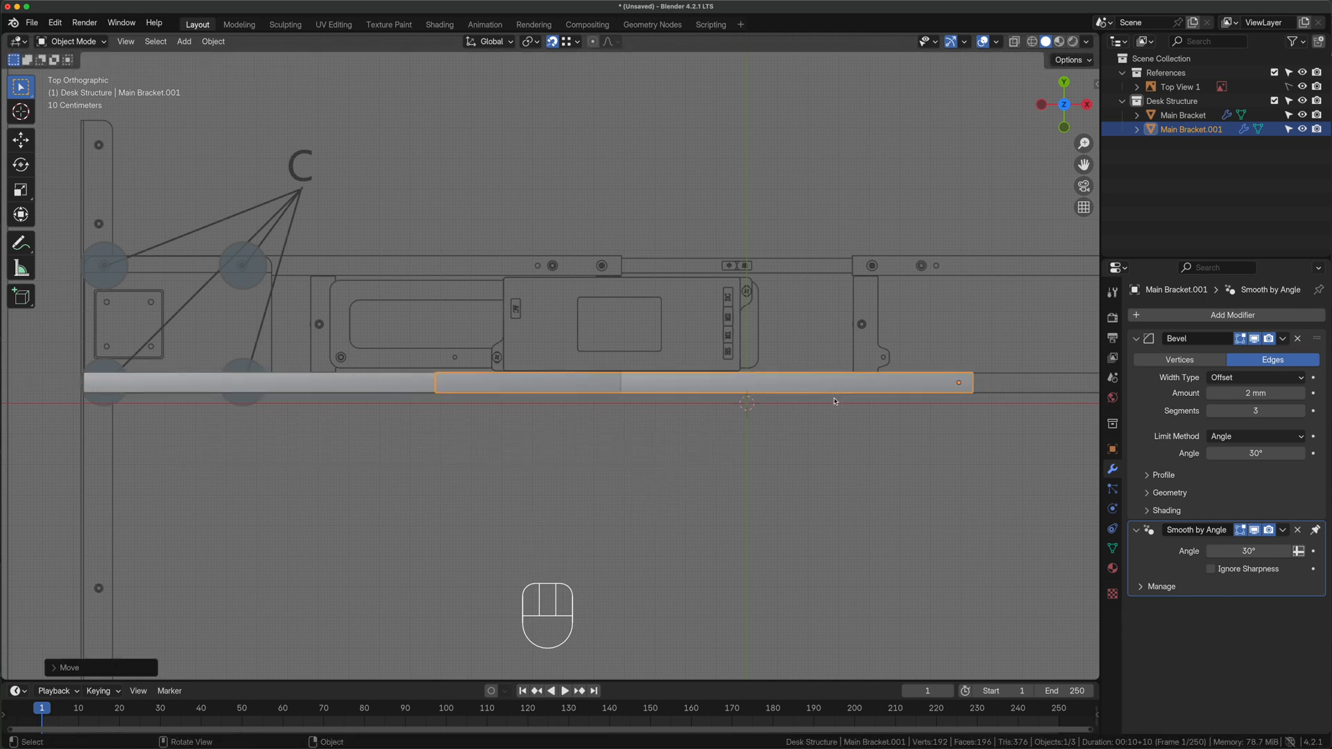
Scale the duplicated bracket down uniformly so that it fits the narrower inner rail
scroll(835, 401, "up", 4)
key("s")
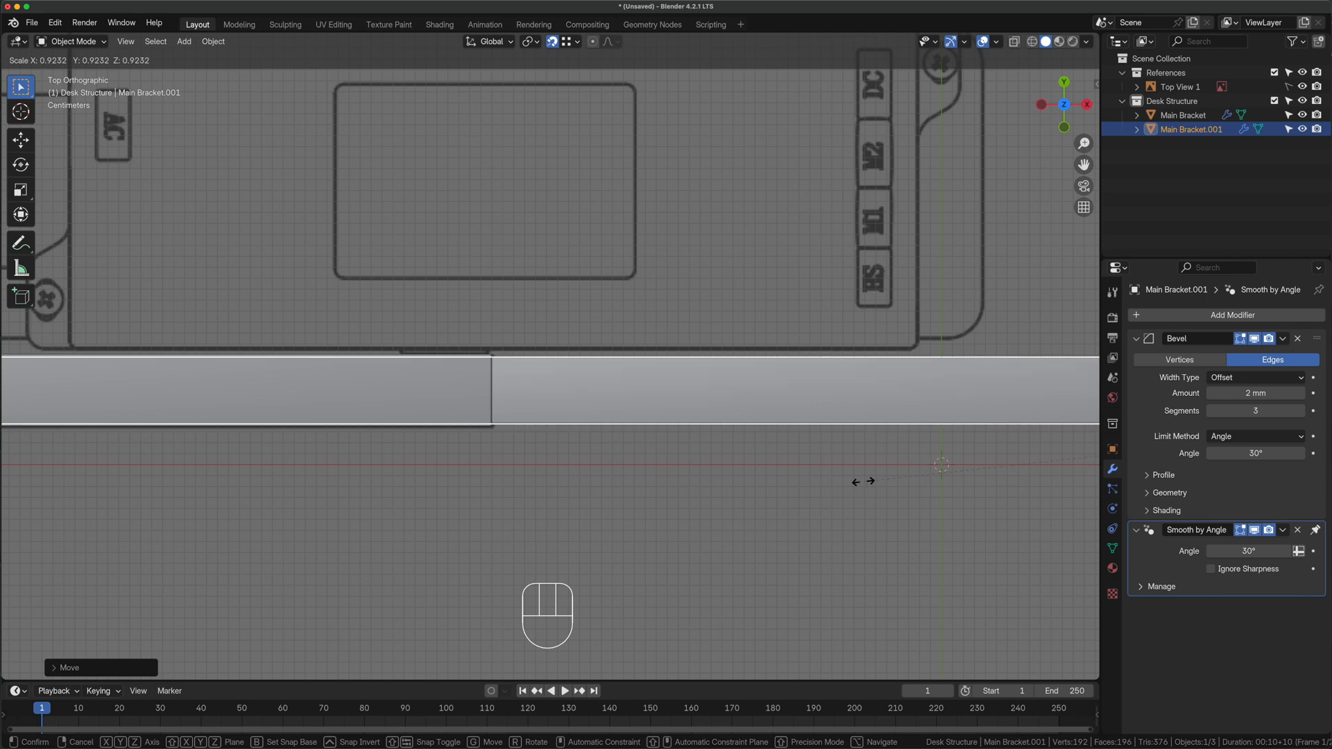
left_click(907, 474)
Isolate the Main Bracket and its duplicate in local view, with only the duplicate selected
middle_click_drag(784, 443, 610, 361)
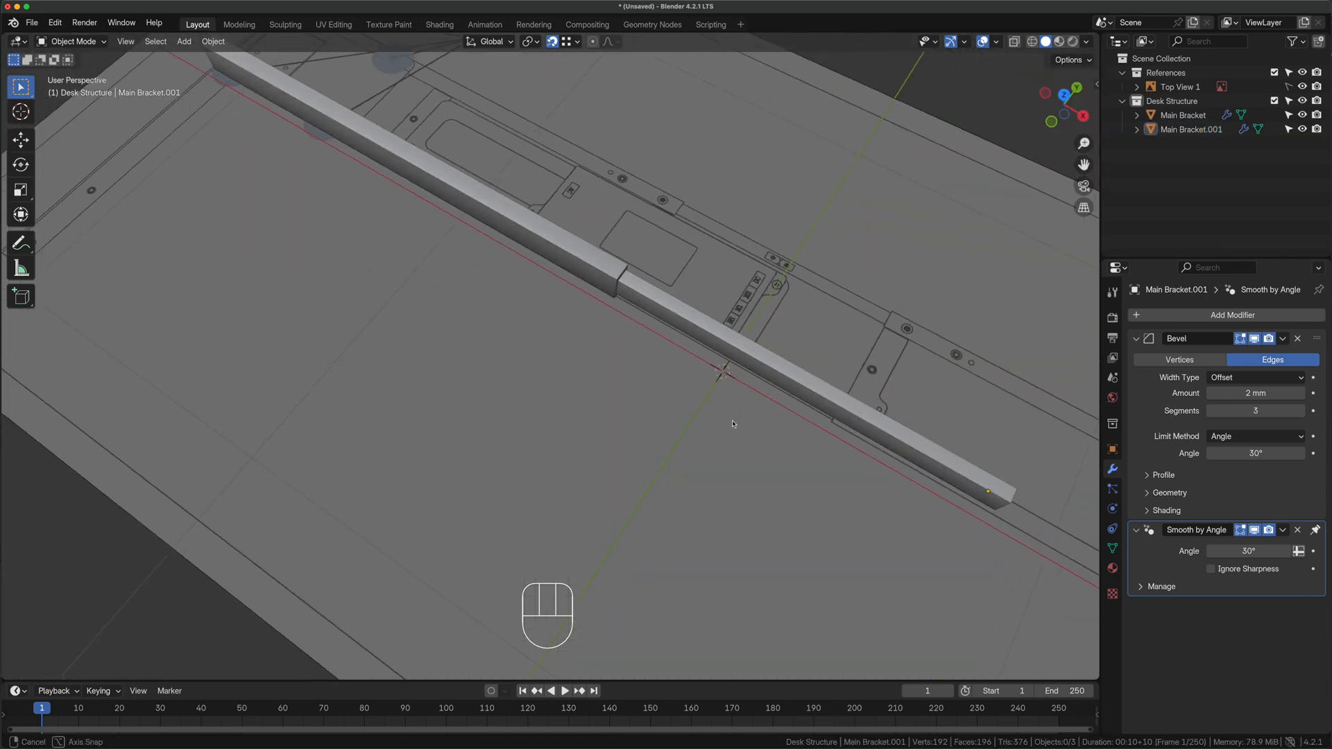
left_click(479, 305)
left_click(571, 337, "shift")
key("slash")
left_click(539, 479)
scroll(603, 336, "up", 8)
mouse_move(761, 419)
middle_mouse_down()
mouse_move(748, 399)
mouse_move(867, 430)
middle_mouse_up()
left_click(1051, 479)
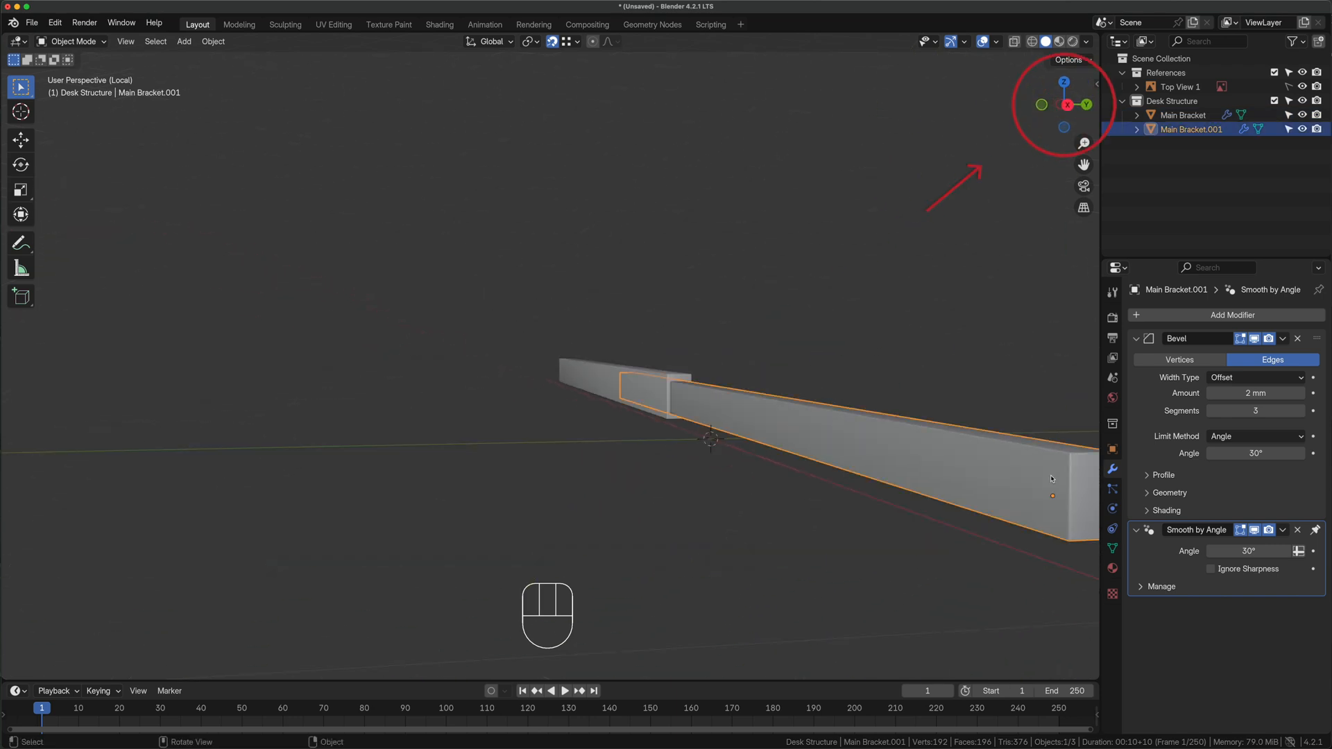
In right view, move the inner bracket up along Z to centre it within the outer one and adjust its height by scaling along Z
left_click(1067, 105)
scroll(697, 447, "up", 1)
middle_click_drag(783, 421, 631, 240, "shift")
scroll(622, 312, "up", 4)
middle_click_drag(727, 265, 657, 409, "shift")
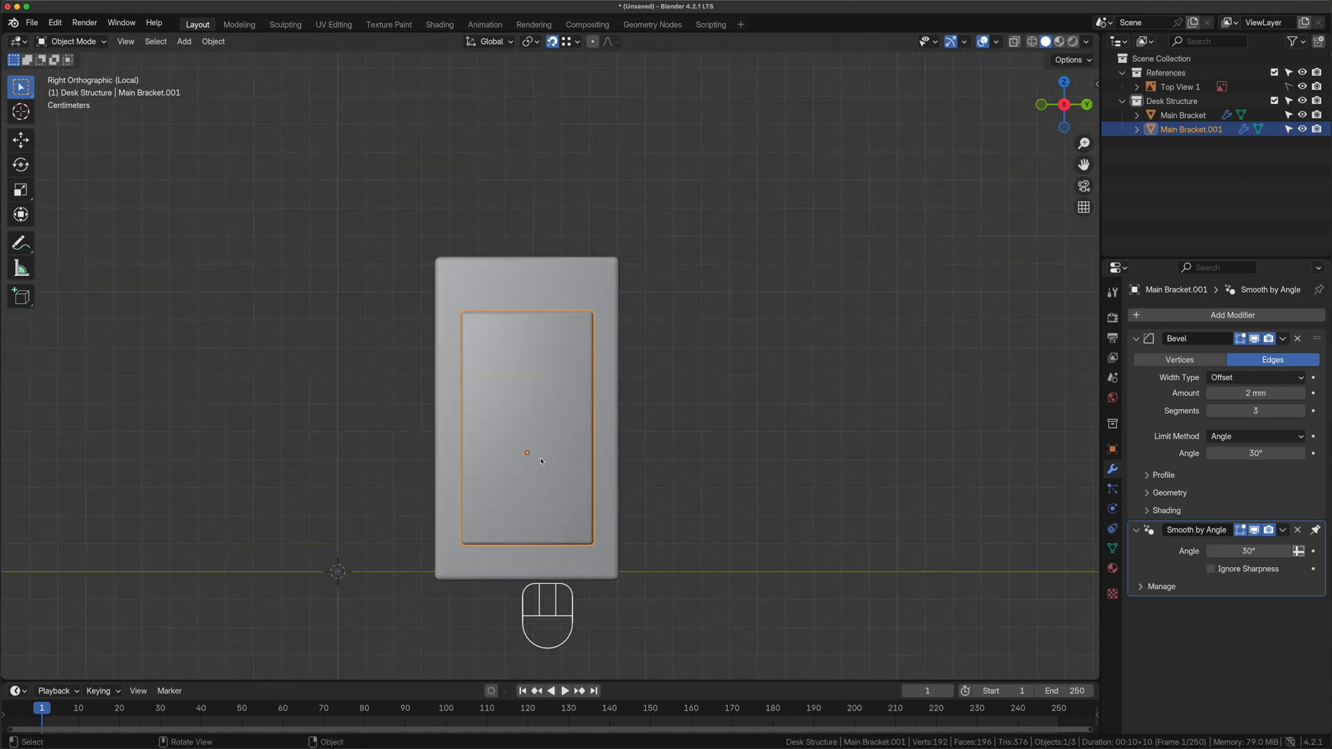
key("g")
key("z")
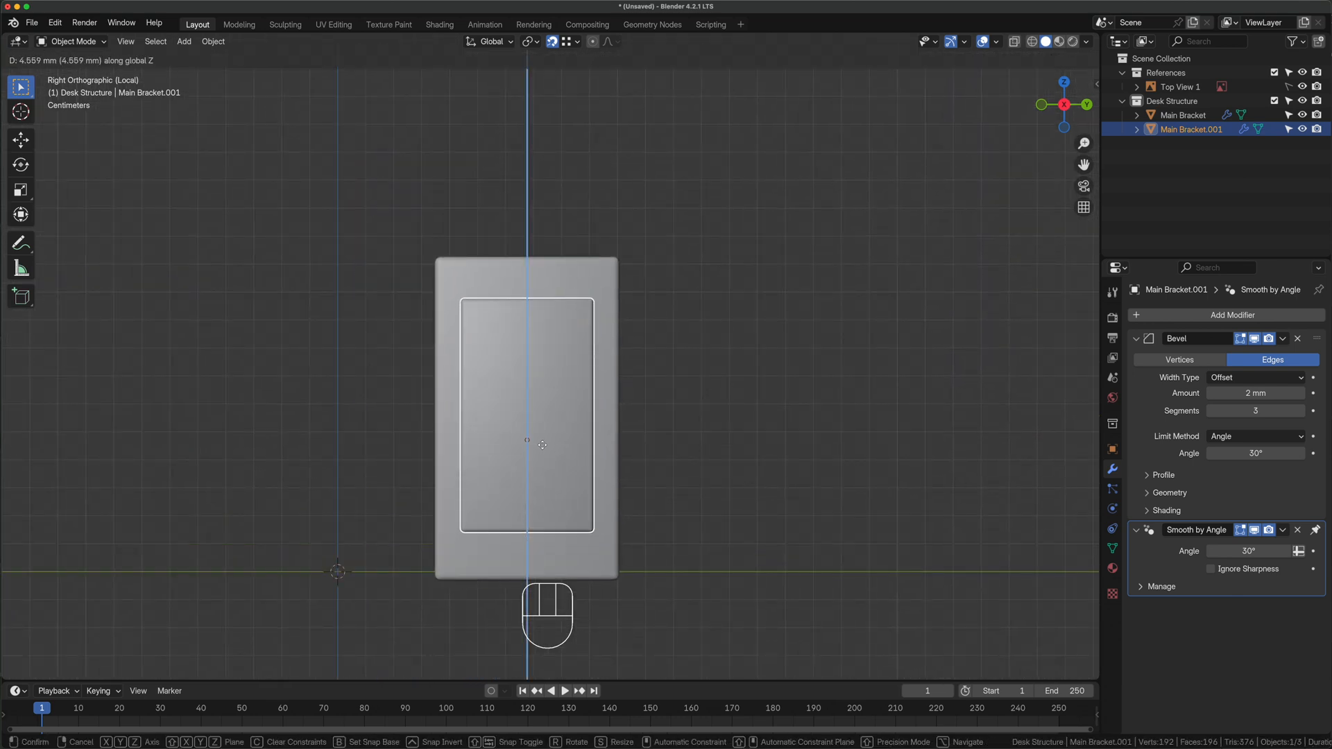
left_click(542, 448)
key("s")
key("z")
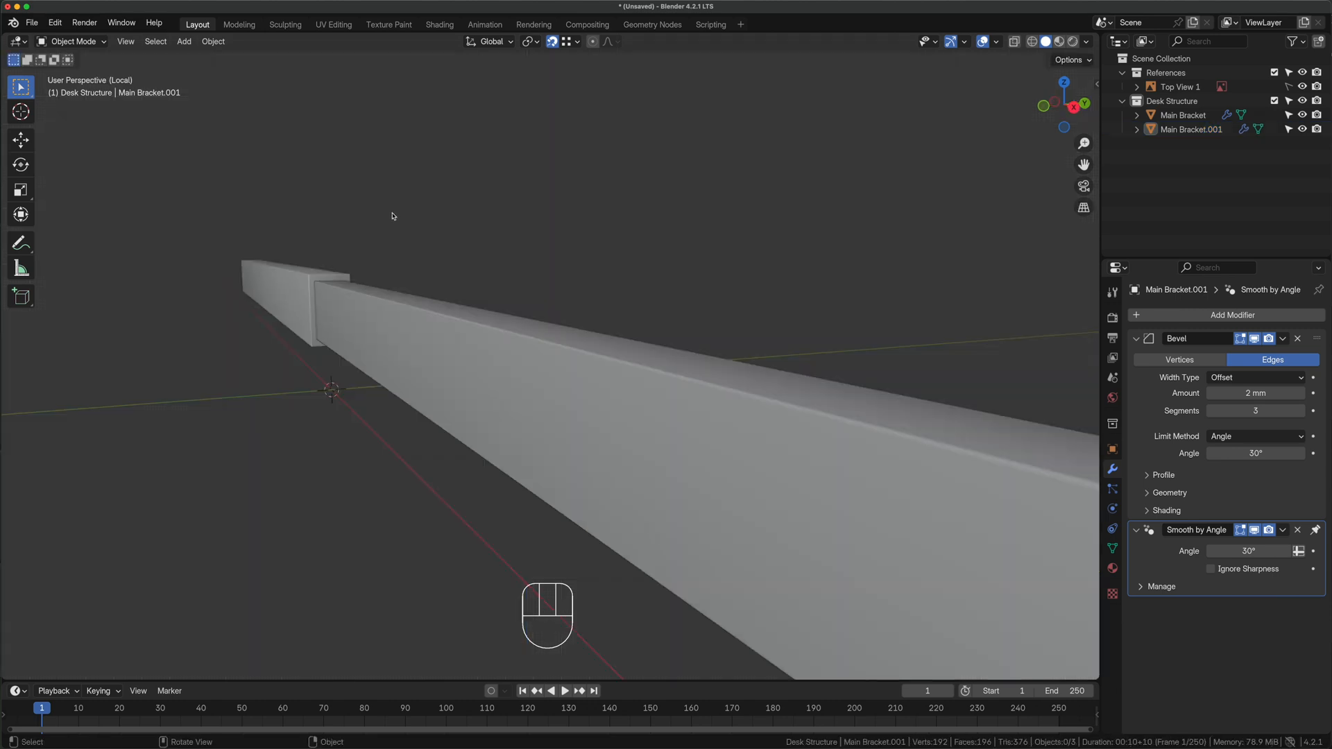
Select both brackets, leave local view to show the whole scene, and return to the top view
left_click_drag(394, 213, 270, 339)
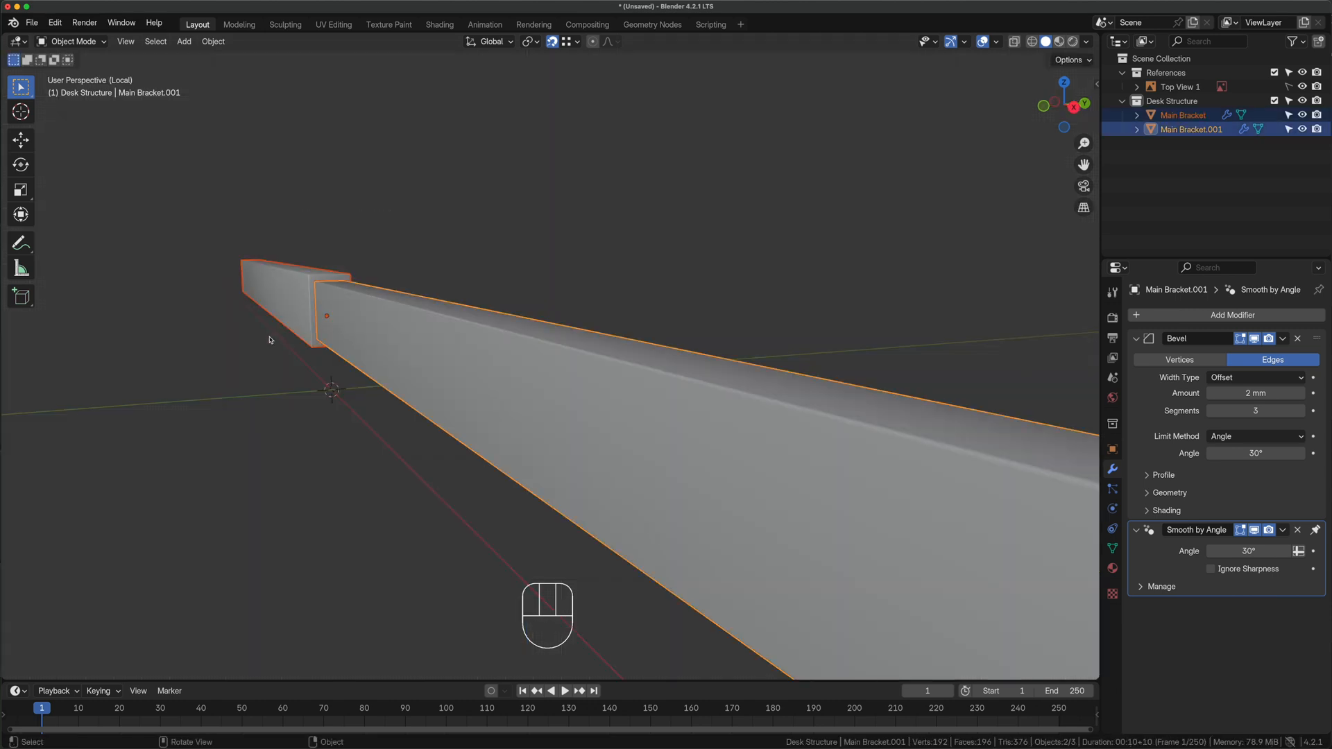
key("KP_Divide")
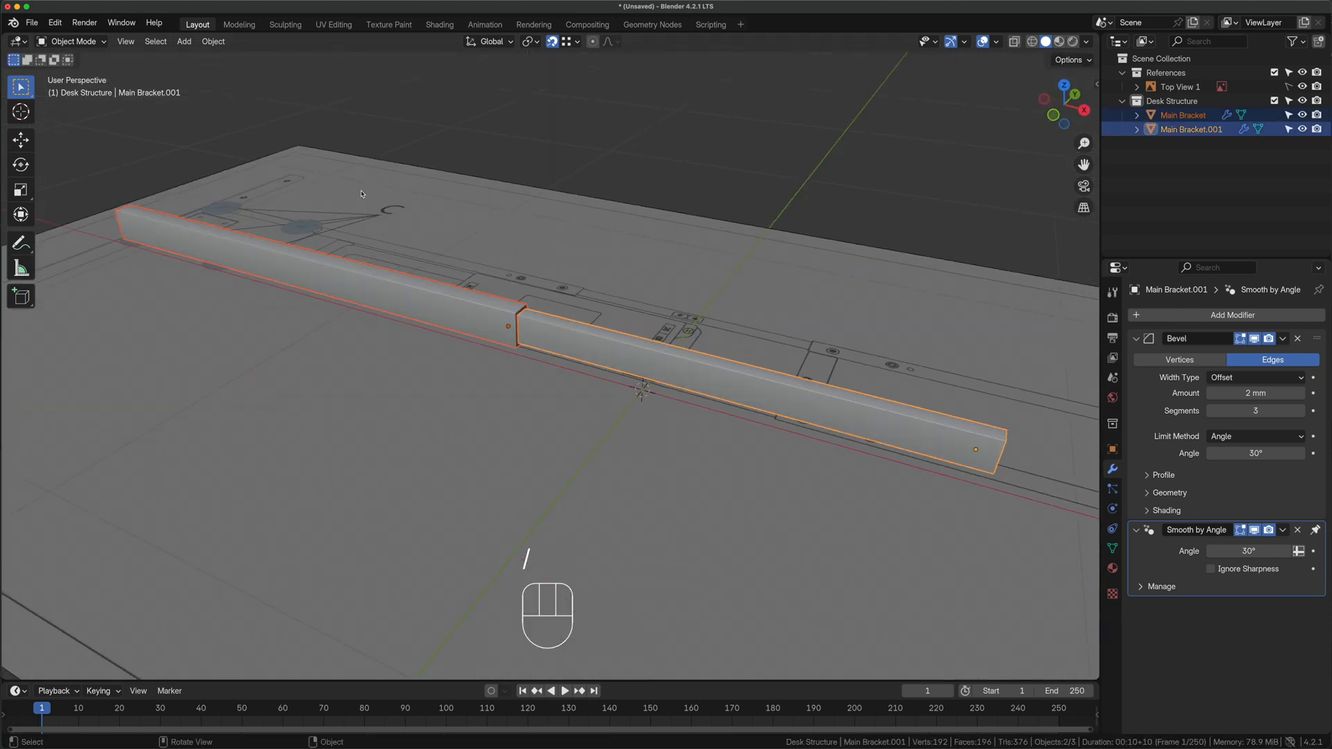
key("grave")
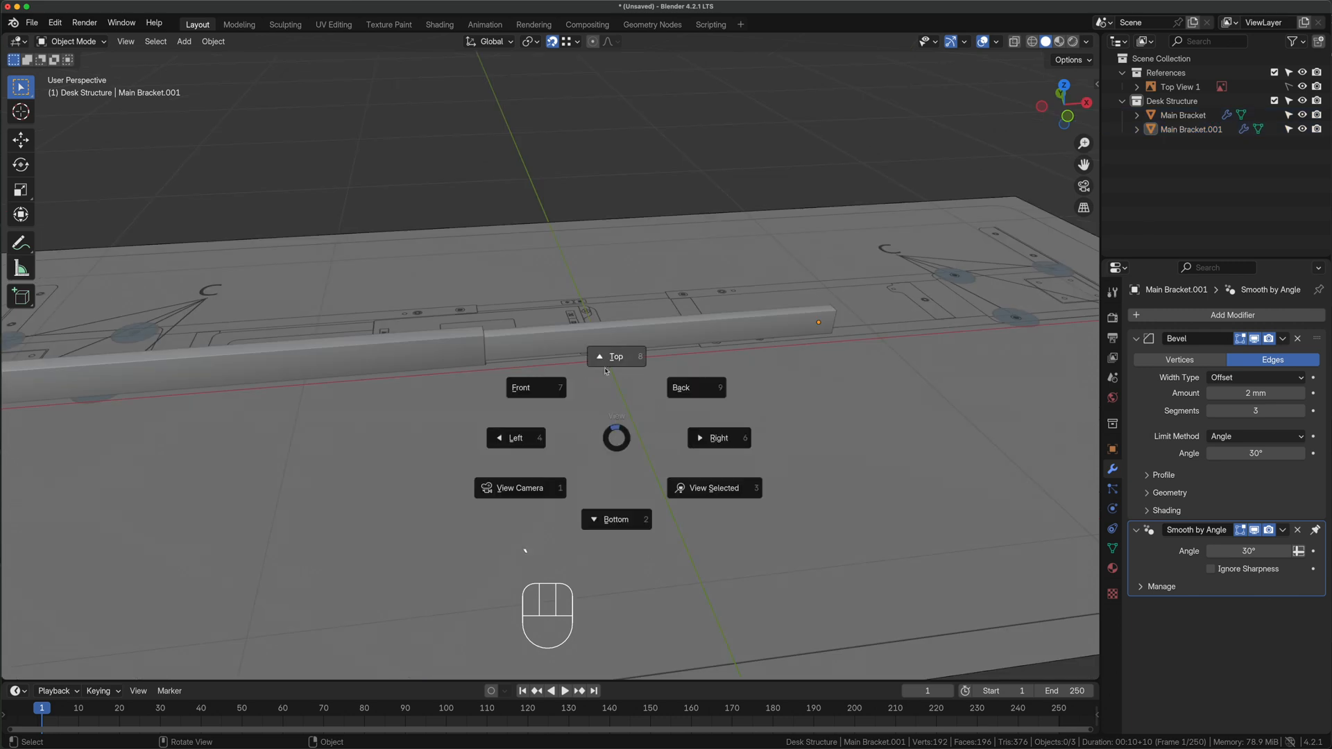
left_click(605, 363)
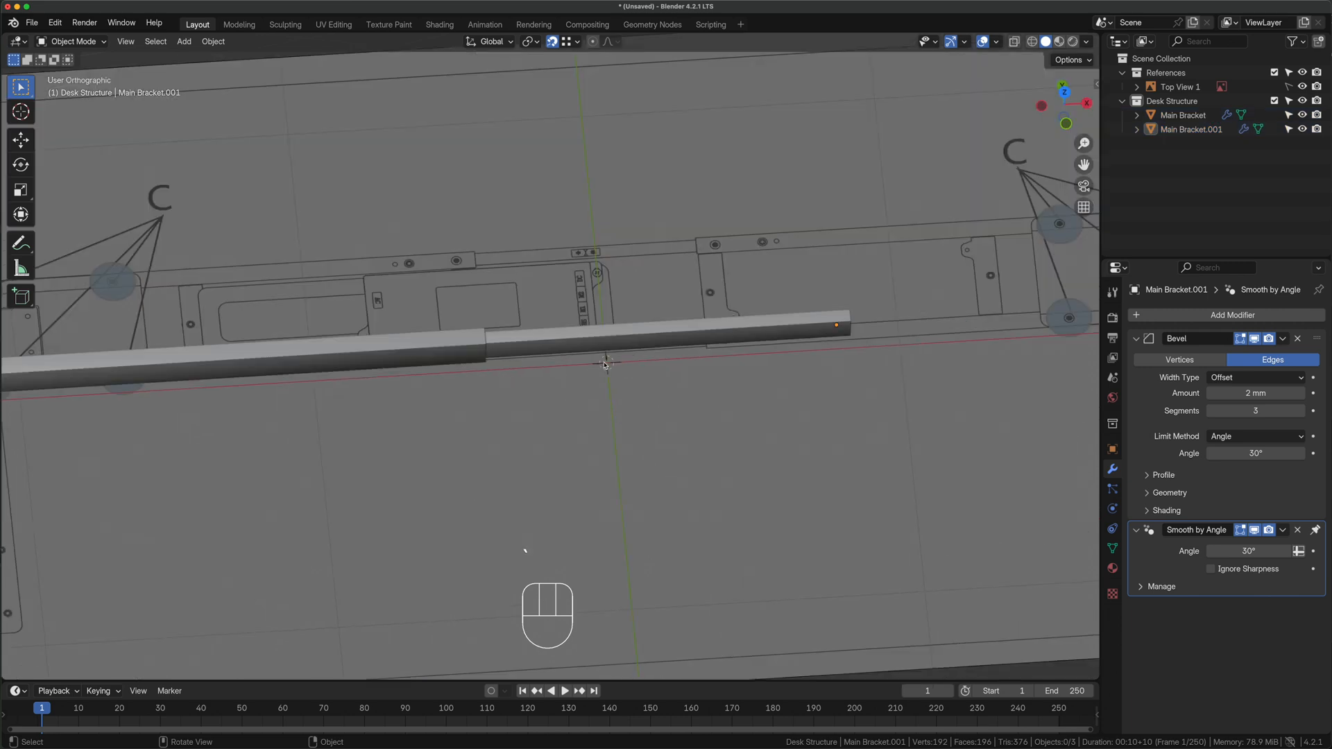
Add a plane mesh and narrow it along Y into a wide strip around the desk centre
key("shift+a")
mouse_move(632, 379)
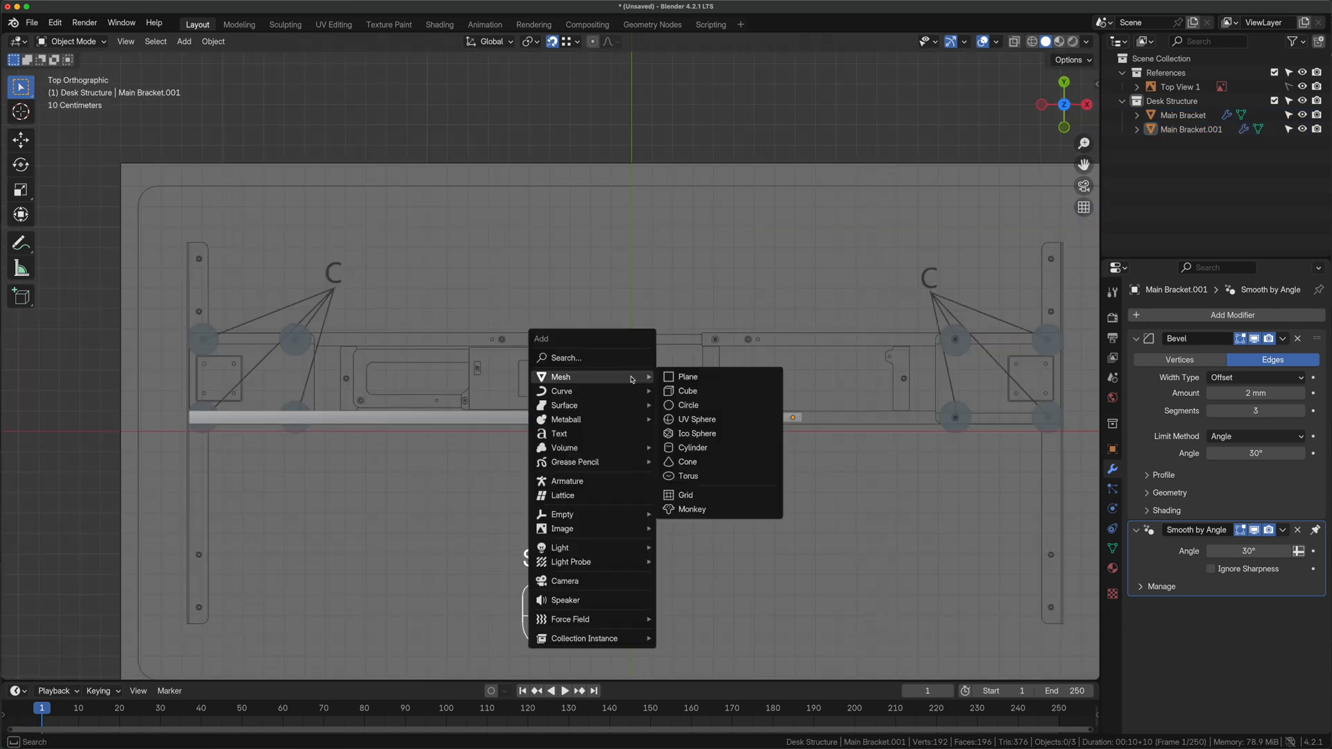
left_click(697, 381)
key("s")
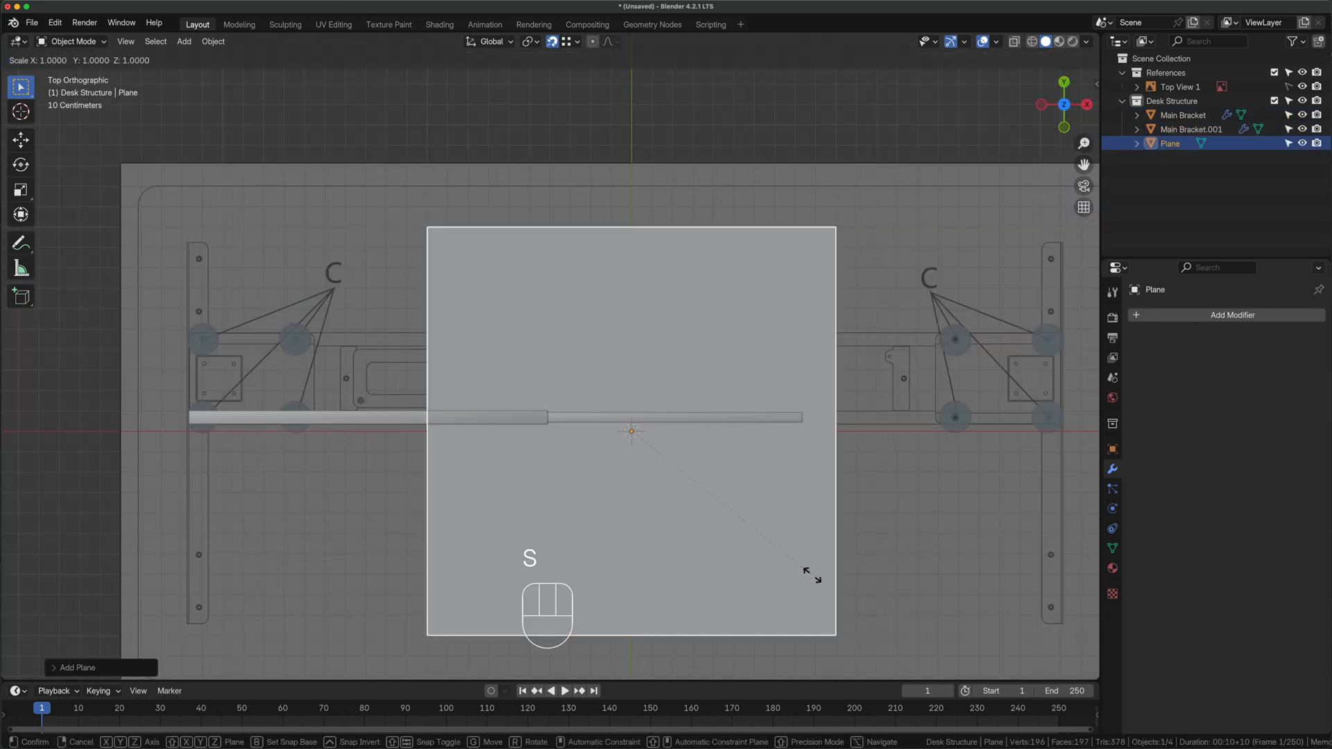
key("y")
left_click(669, 454)
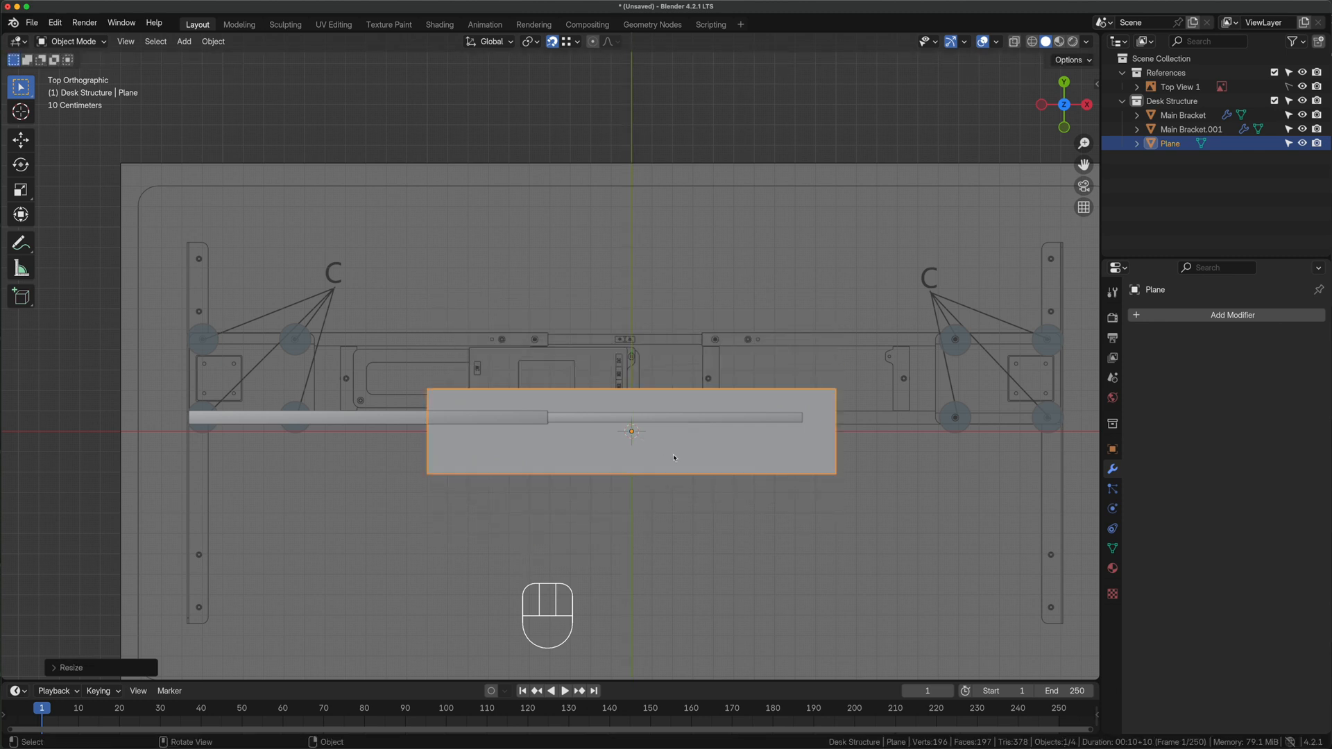
Move the plane about 257 mm along Y to centre it between the rail outlines and widen it along X past both frame ends
key("alt+z")
scroll(663, 418, "up", 3)
key("g")
key("y")
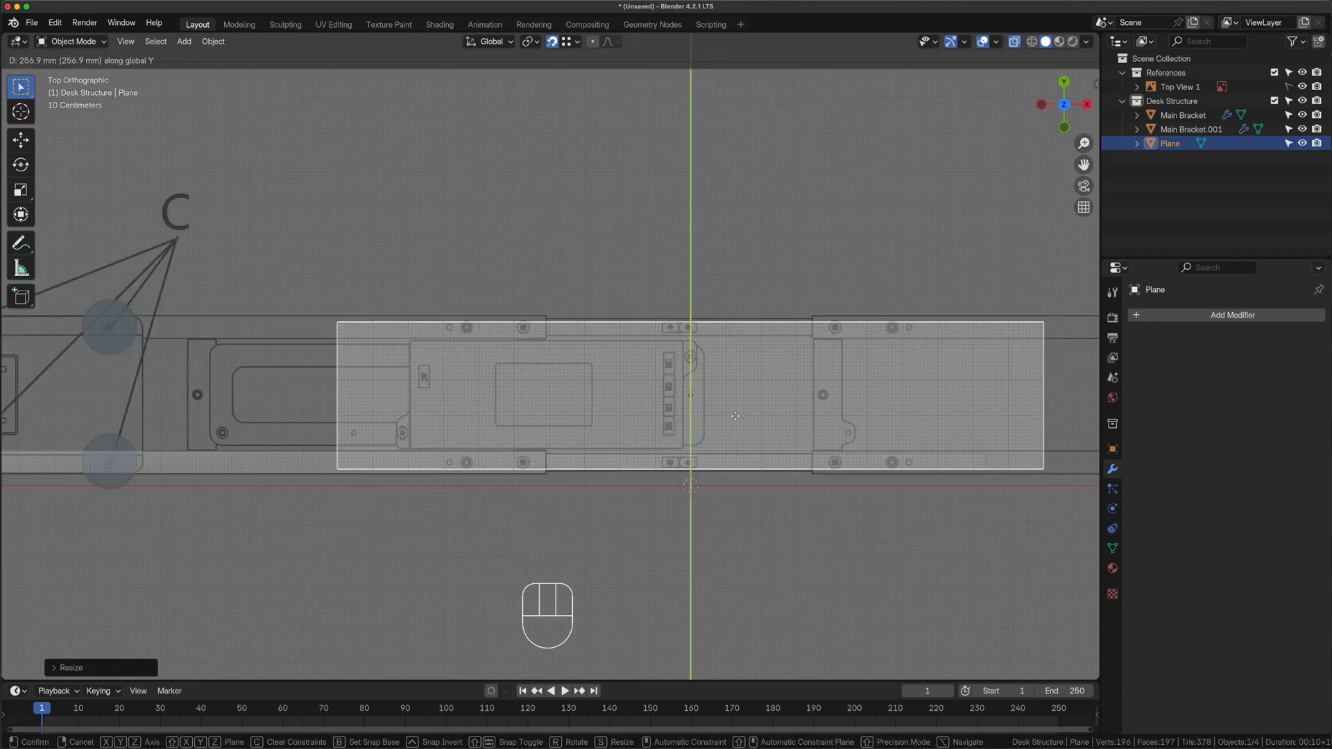
scroll(735, 416, "down", 4)
key("s")
key("x")
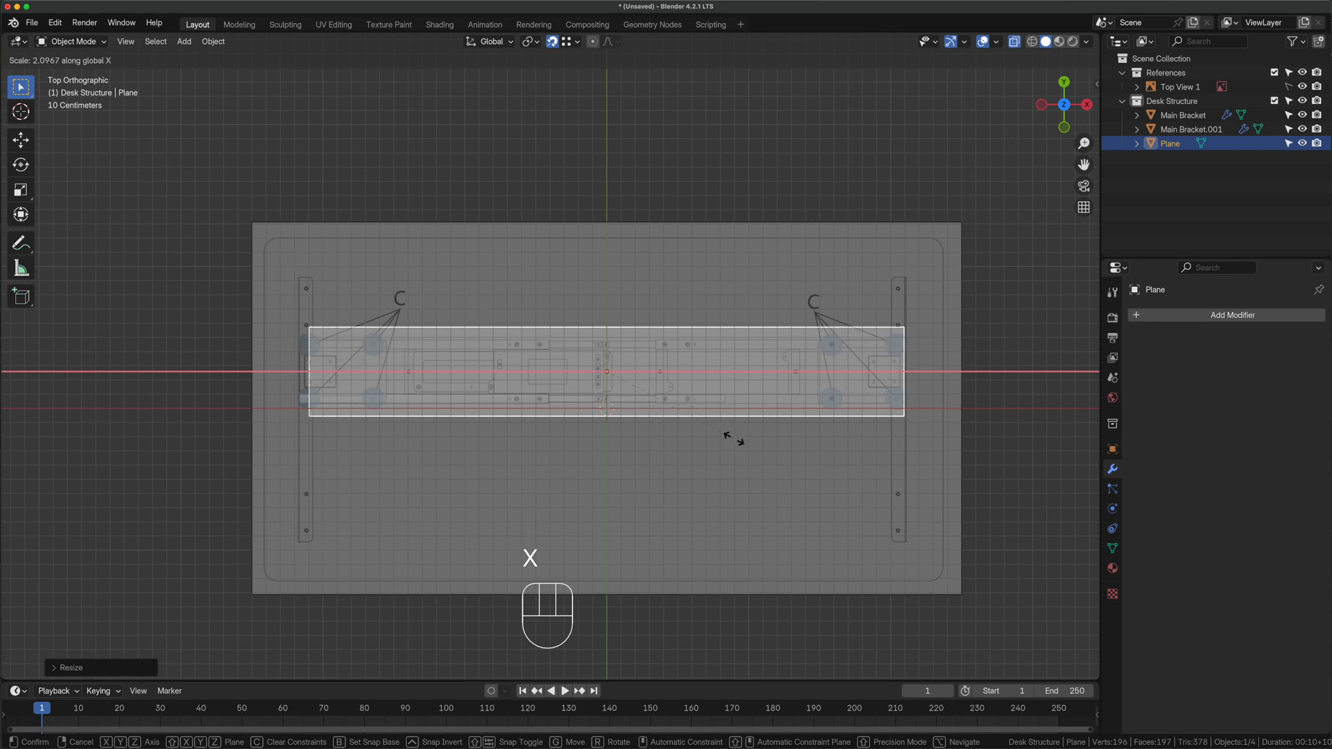
left_click(743, 462)
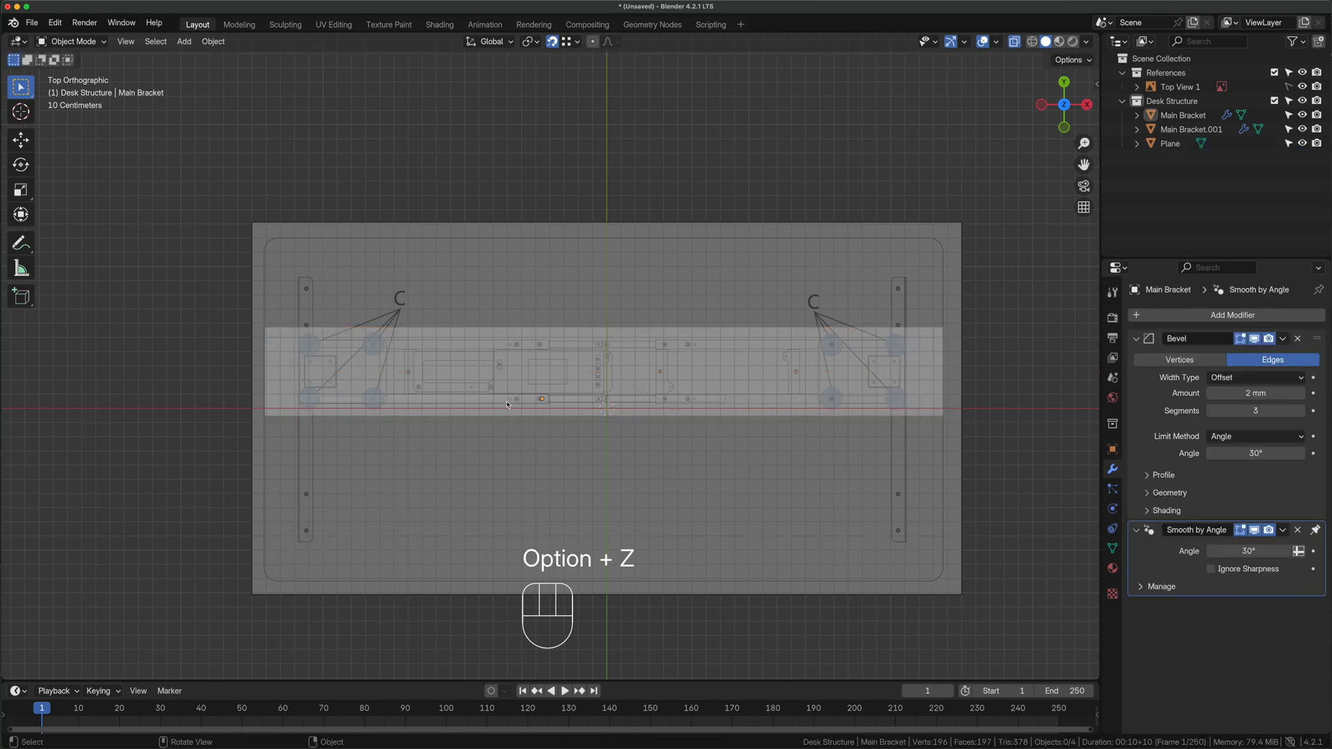
Collapse the Main Bracket's existing modifiers and add a Mirror modifier to it
left_click(506, 400)
left_click(1135, 339)
left_click(1137, 358)
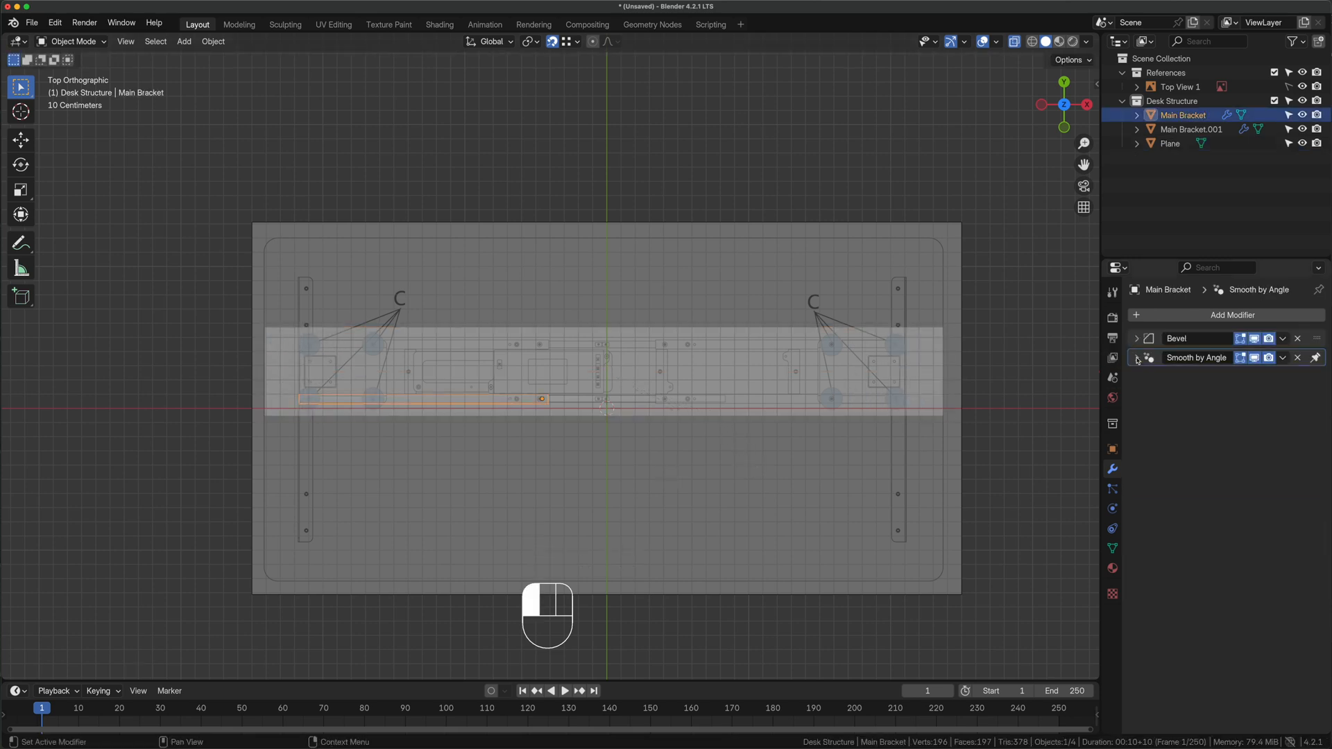
left_click(1147, 316)
left_click(1146, 316)
type("mirr")
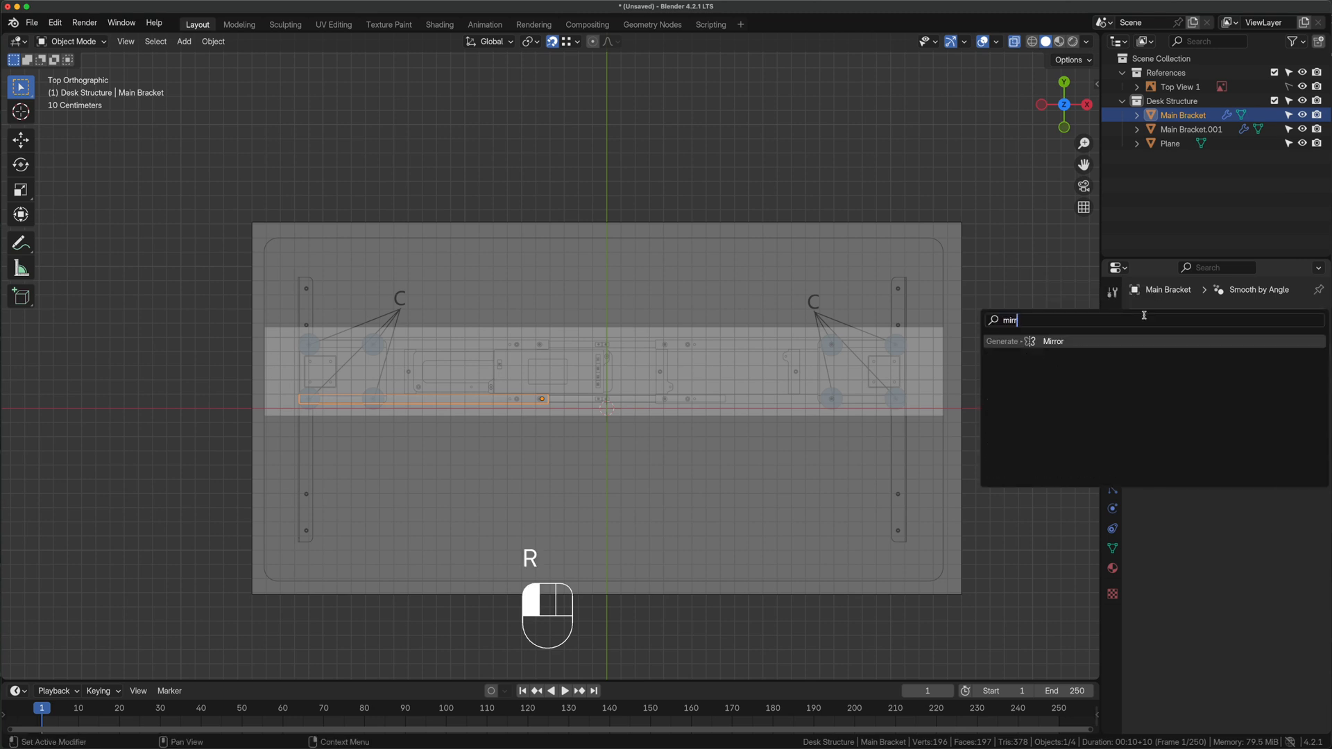
left_click(1067, 348)
Use the Plane as the Main Bracket's mirror object and mirror it on both the X and Y axes
left_click(1294, 432)
left_click(626, 372)
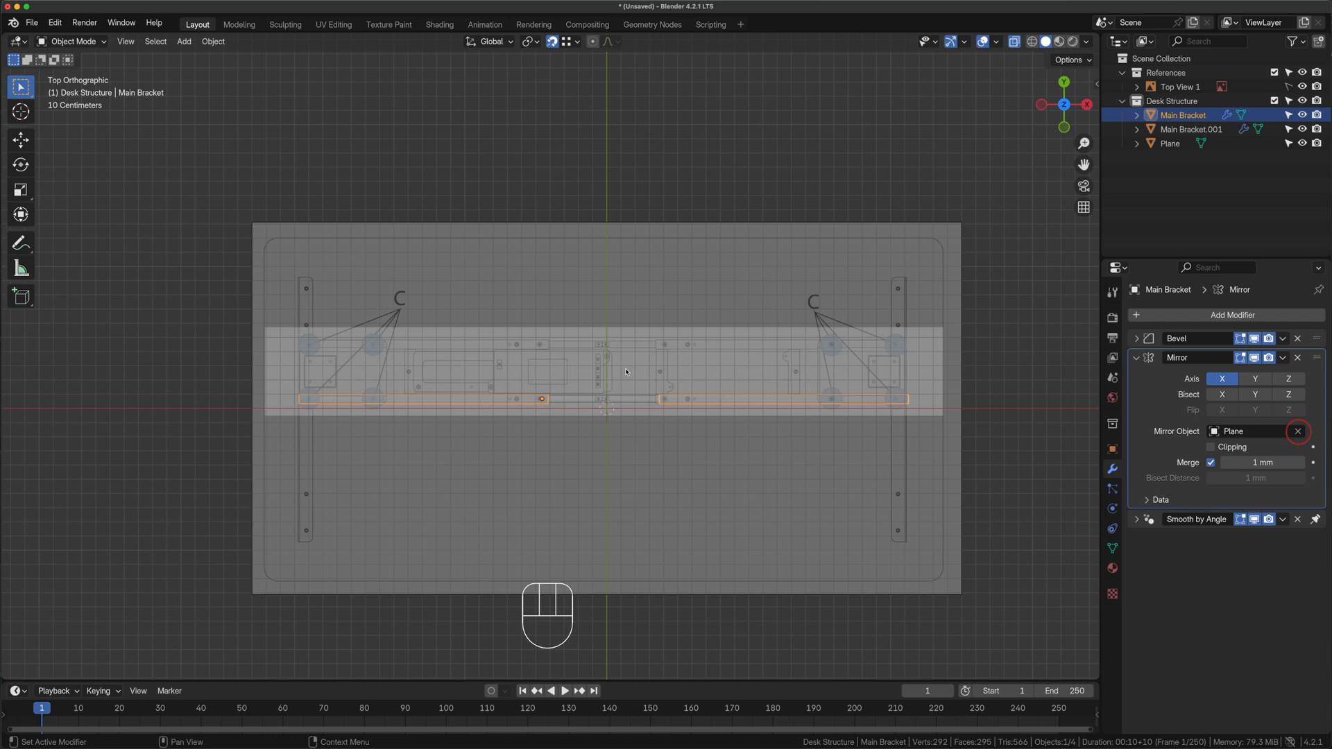
middle_click_drag(626, 372, 629, 343)
left_click(1258, 381)
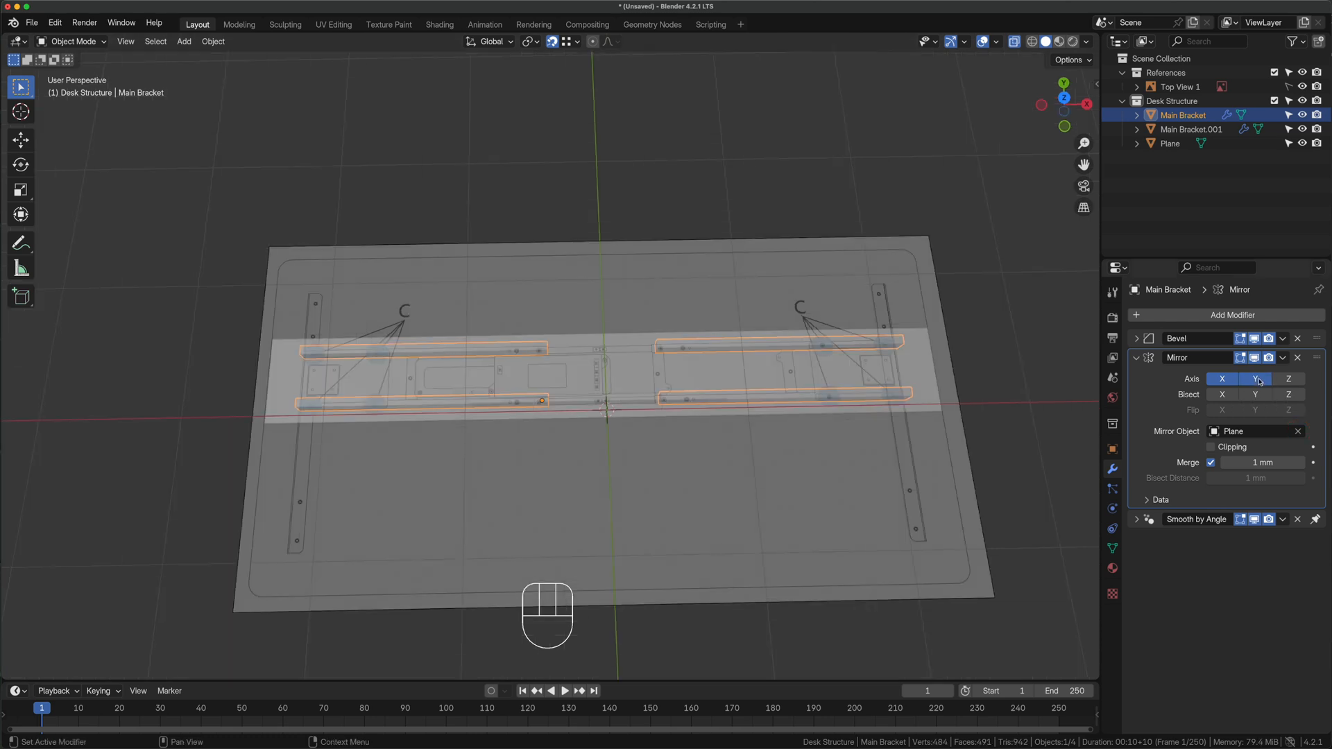
In top view, select the inner bracket Main Bracket.001, collapse its existing modifiers and add a Mirror modifier
key("grave")
left_click(637, 355)
scroll(637, 360, "up", 2)
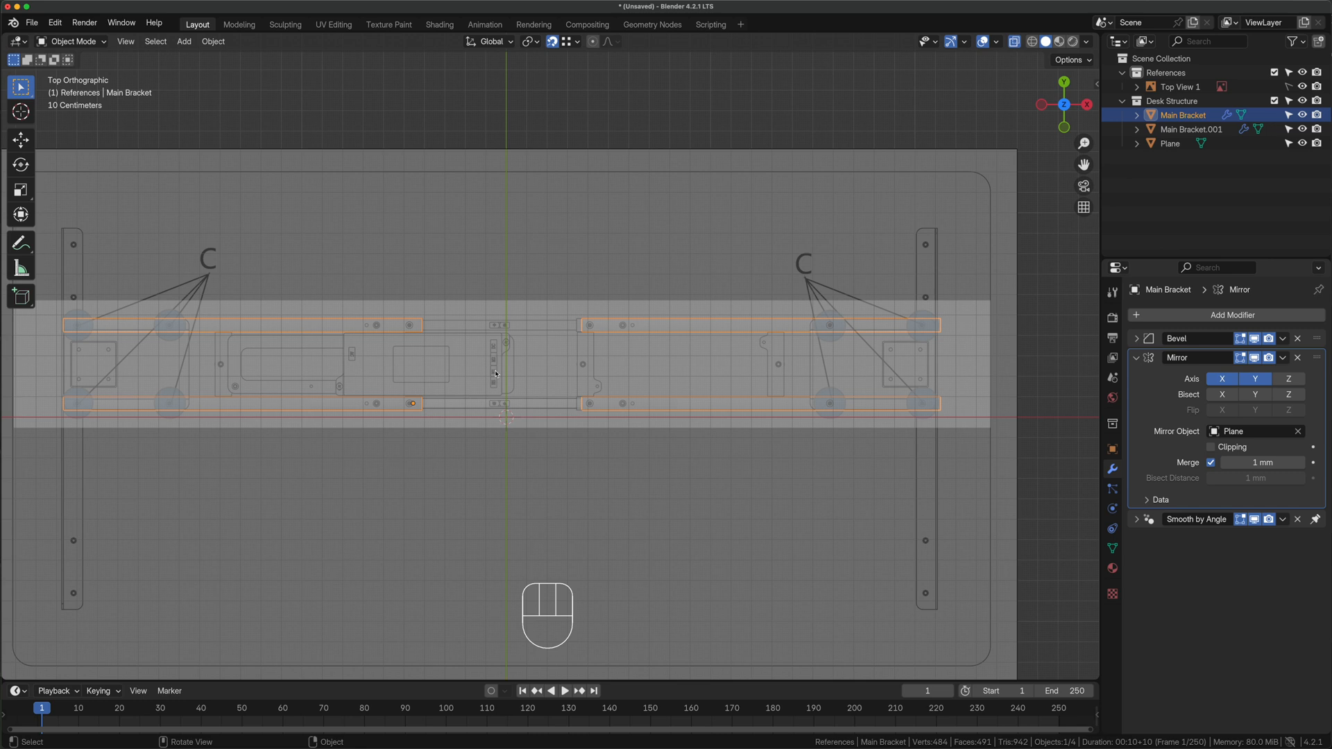
left_click(532, 410)
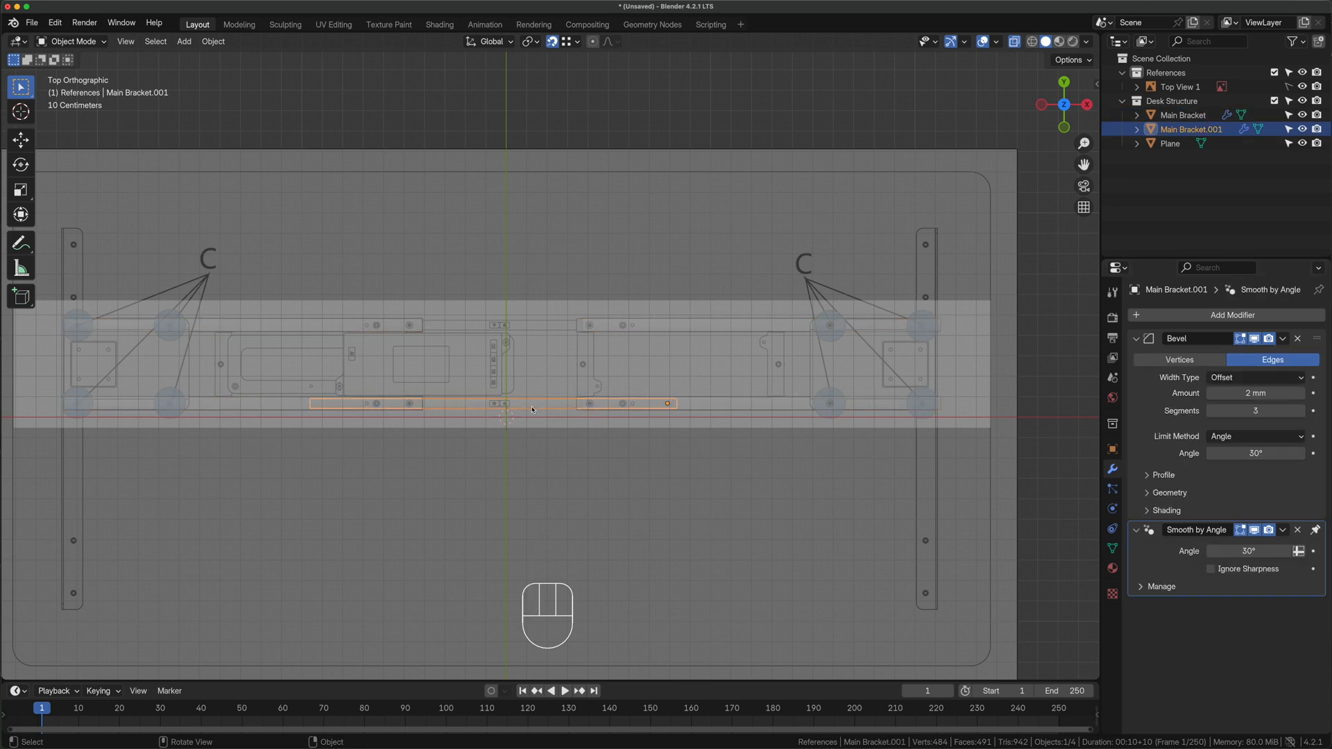
left_click(1136, 338)
left_click(1136, 358)
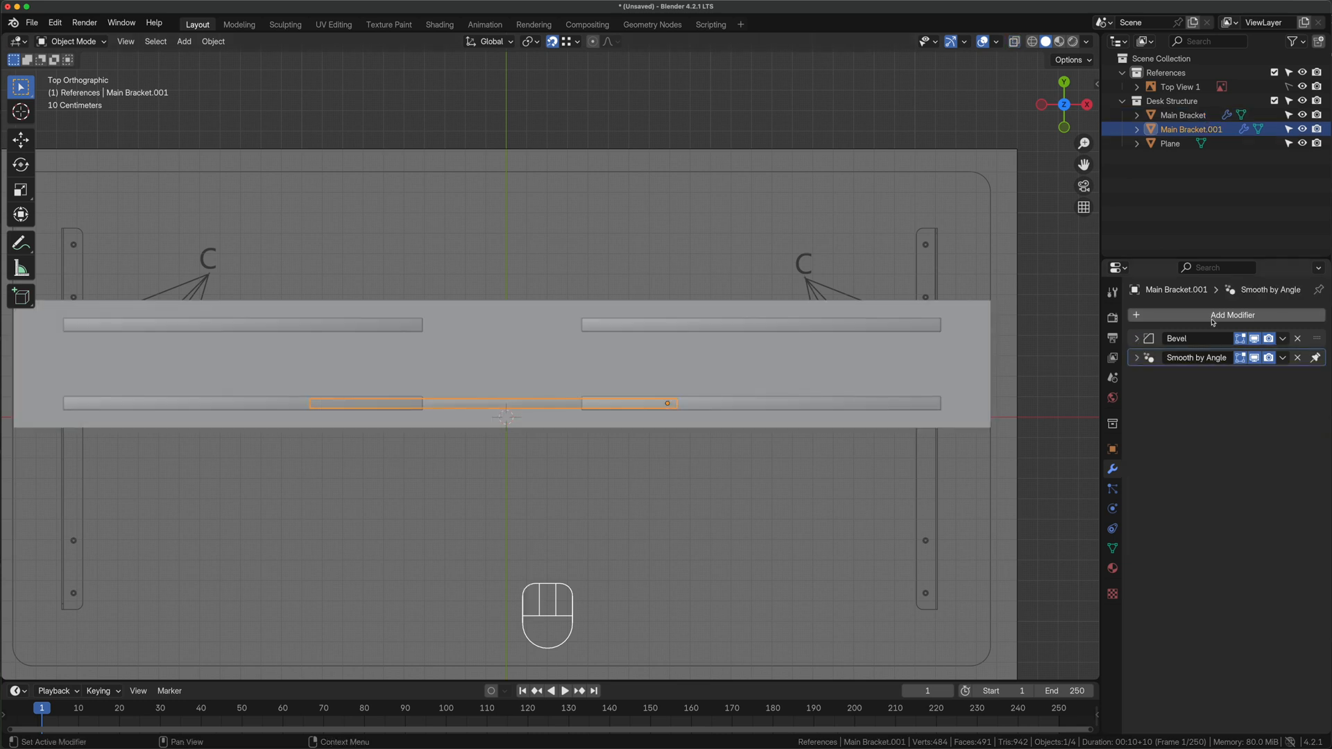
left_click(1211, 316)
type("mi")
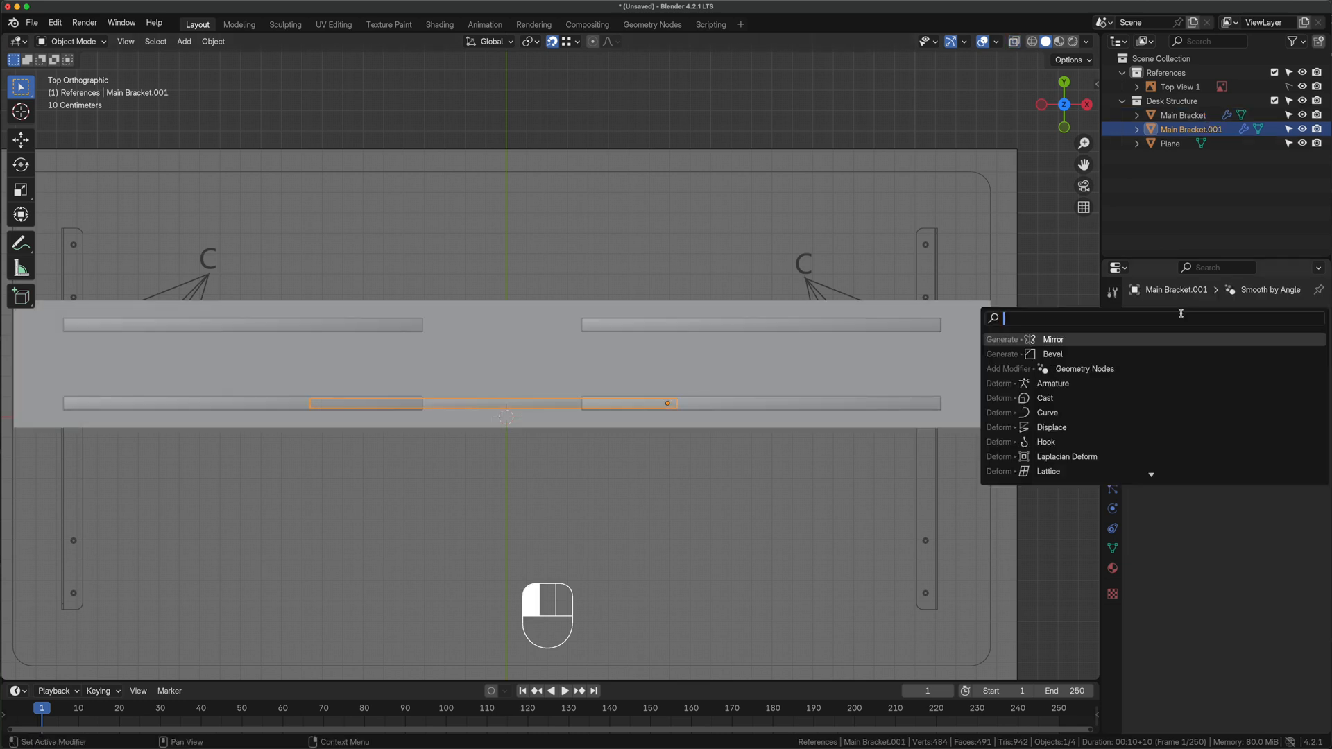
type("rro")
left_click(1068, 339)
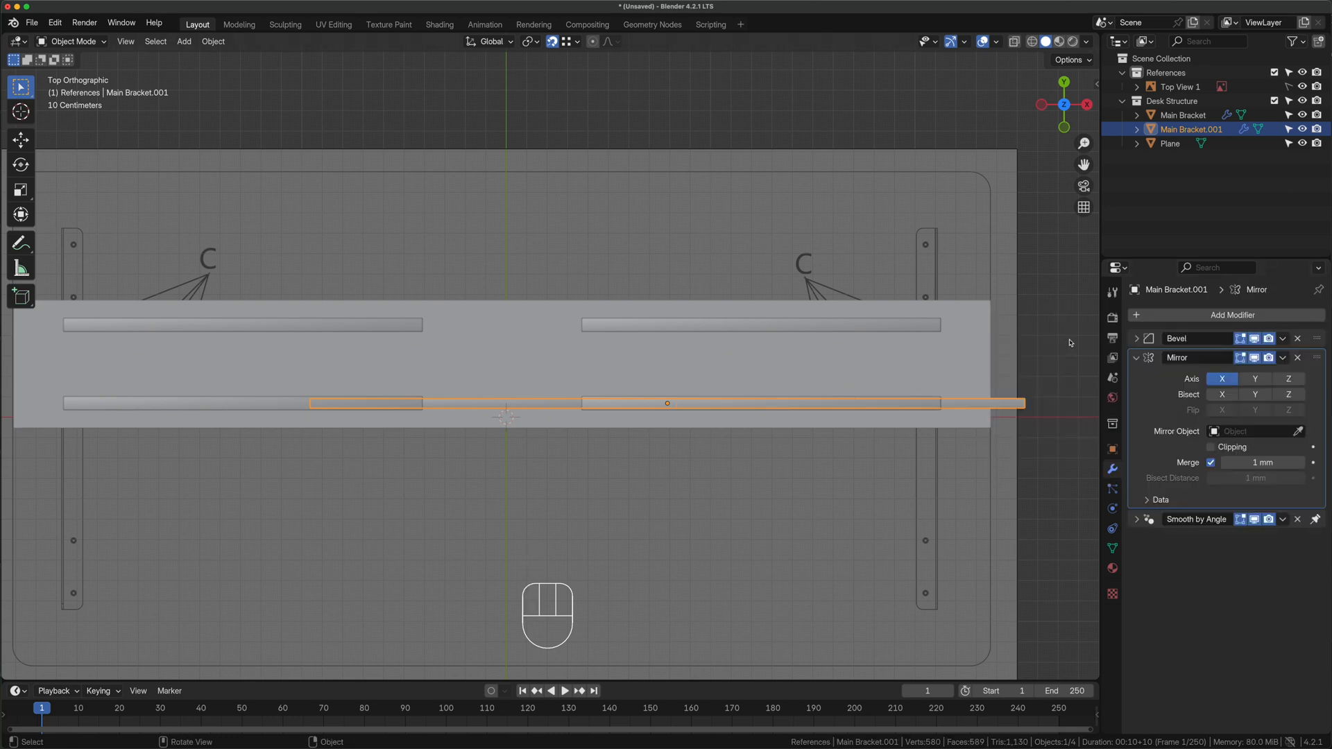
Mirror the inner bracket on the Y axis only, using the Plane as mirror object
left_click(1222, 378)
left_click(1297, 431)
left_click(682, 373)
left_click(1255, 378)
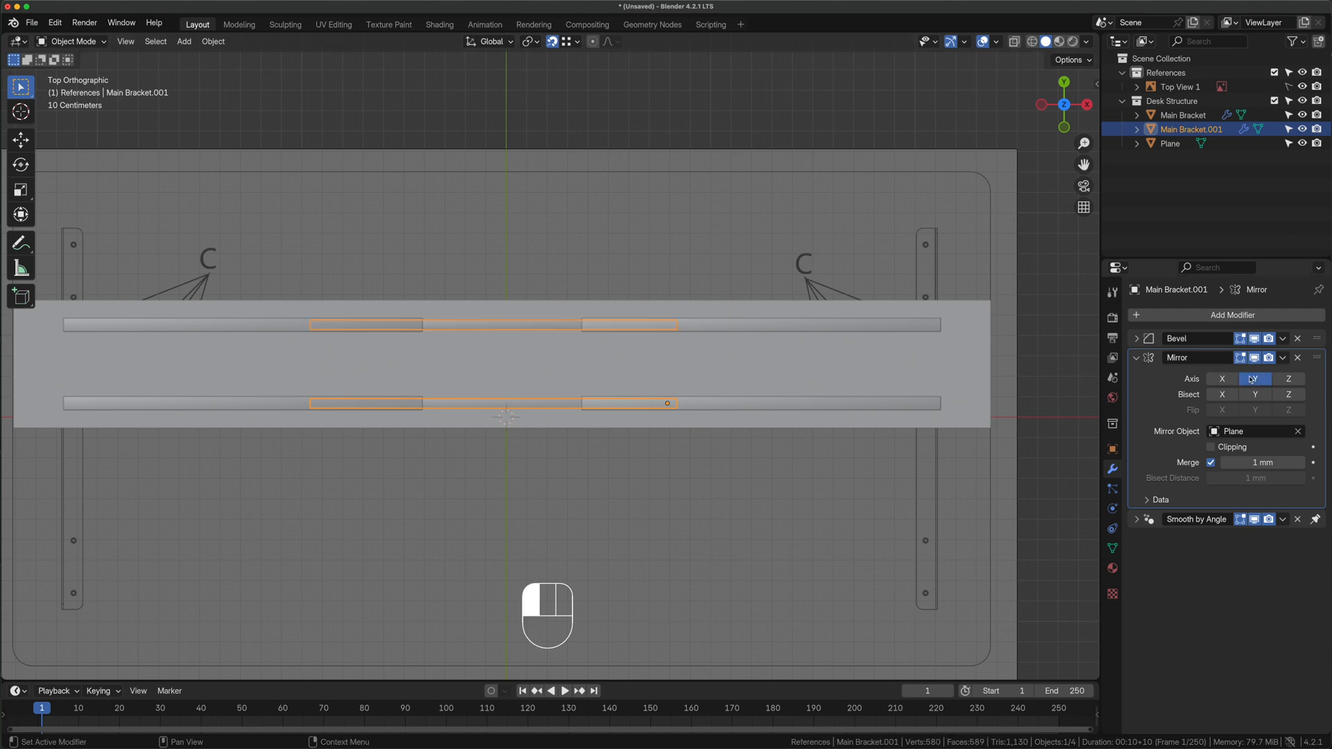
Check the mirrored rails in perspective and hide the Plane in the viewport
left_click(607, 521)
middle_click_drag(607, 521, 619, 483)
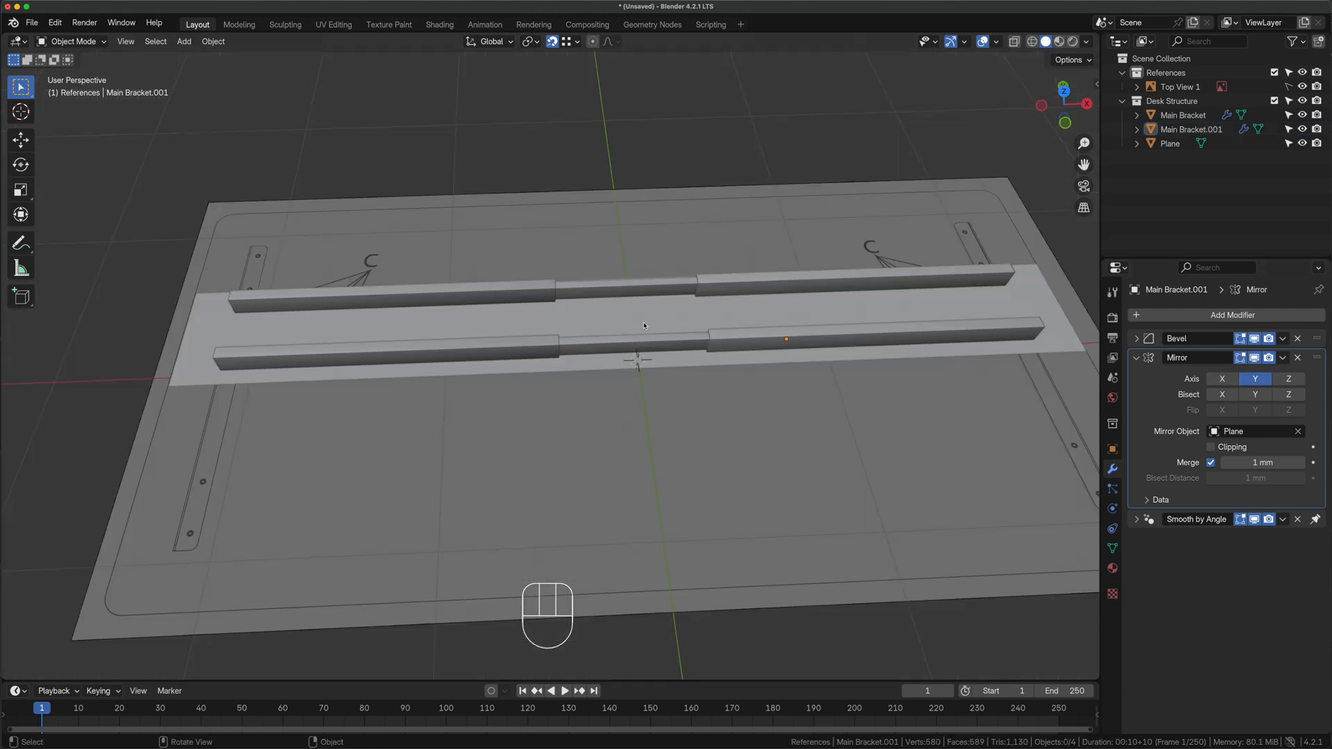
left_click(644, 323)
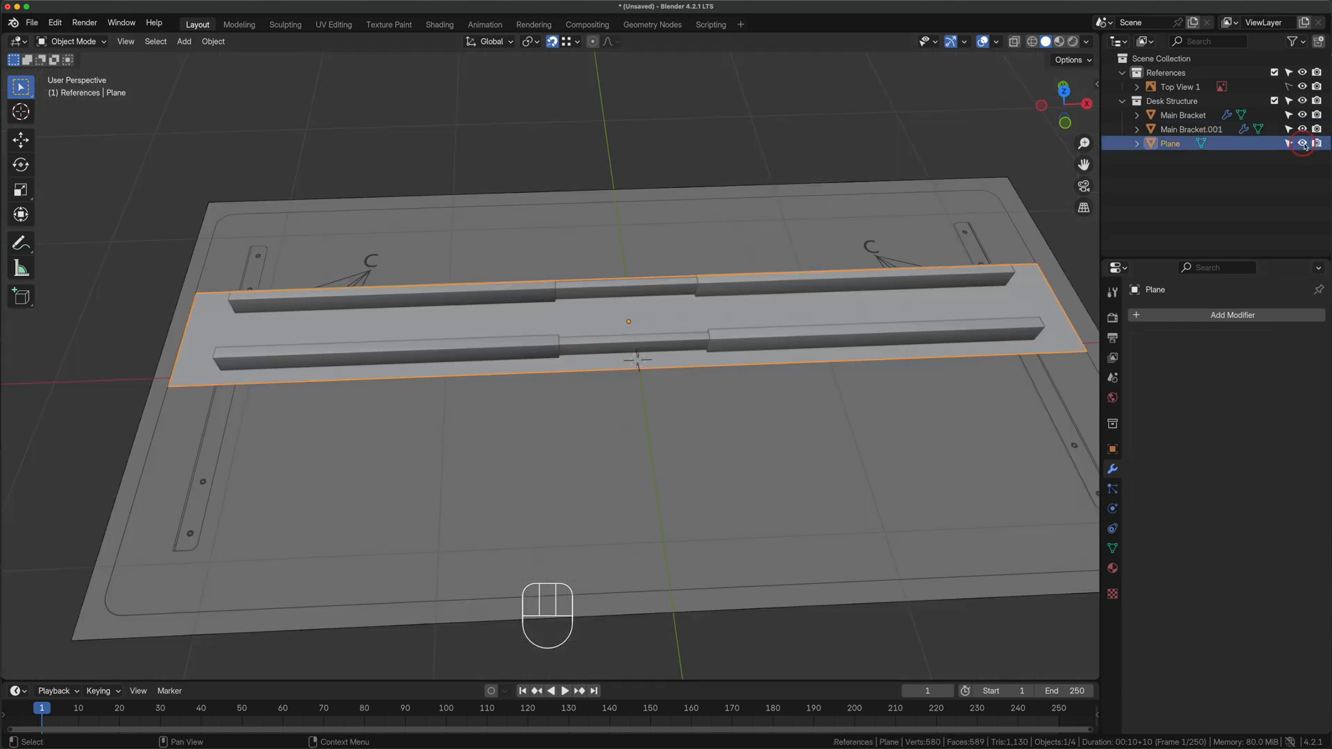
left_click(1302, 143)
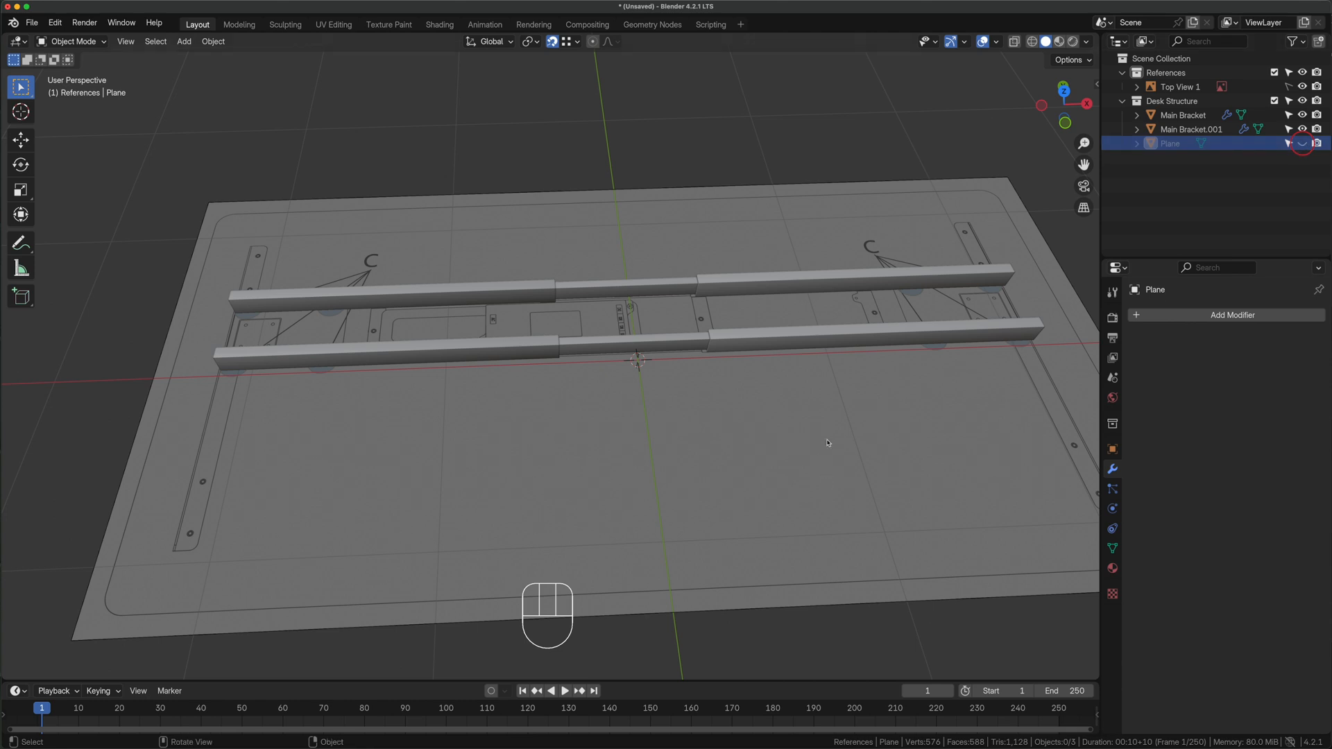
Return to top view and apply the Mirror modifier on the Main Bracket
key("KP_7")
left_click(202, 414)
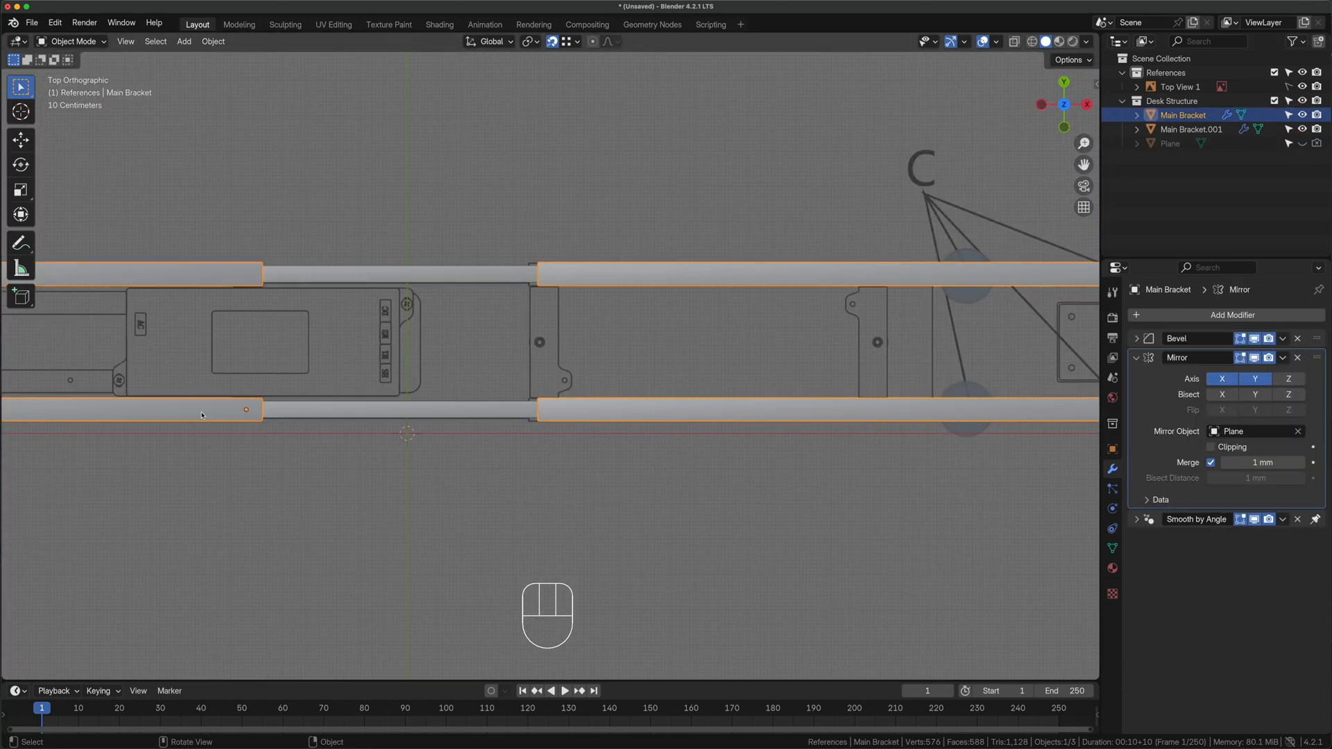
left_click(1283, 358)
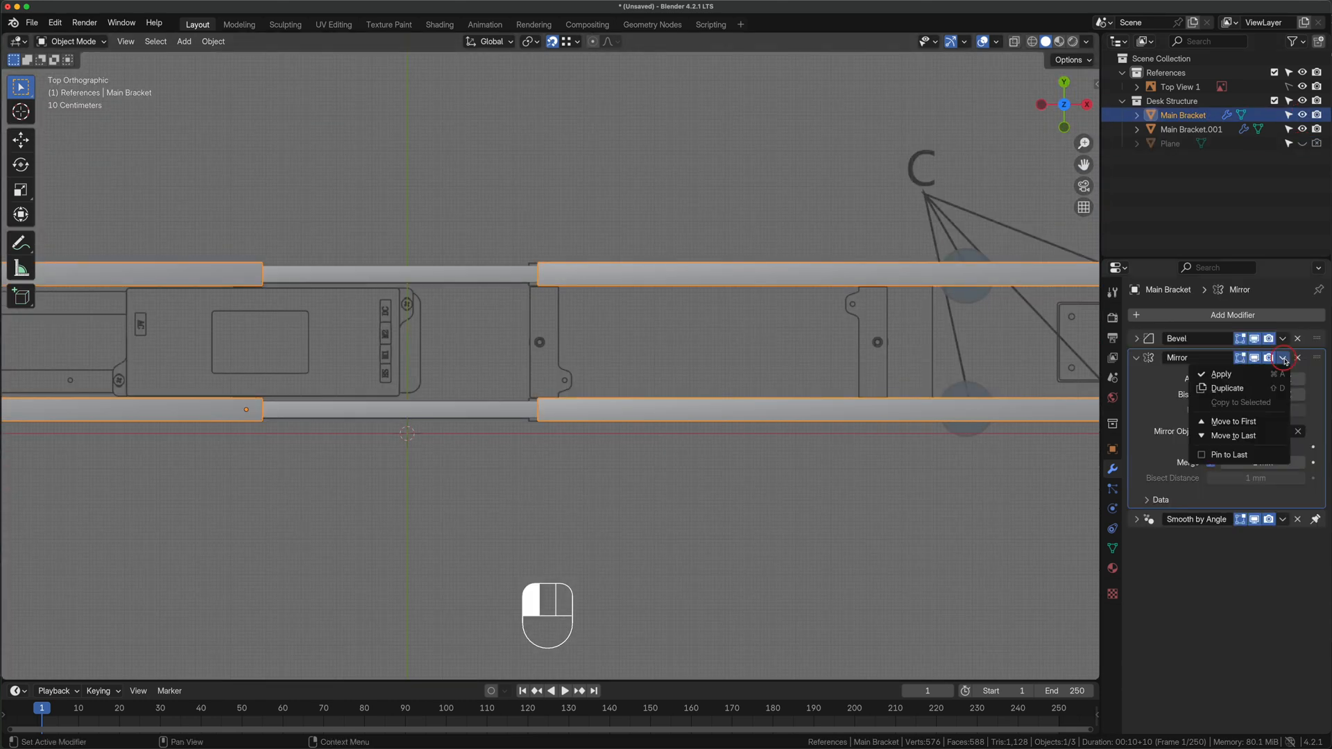
left_click(1246, 377)
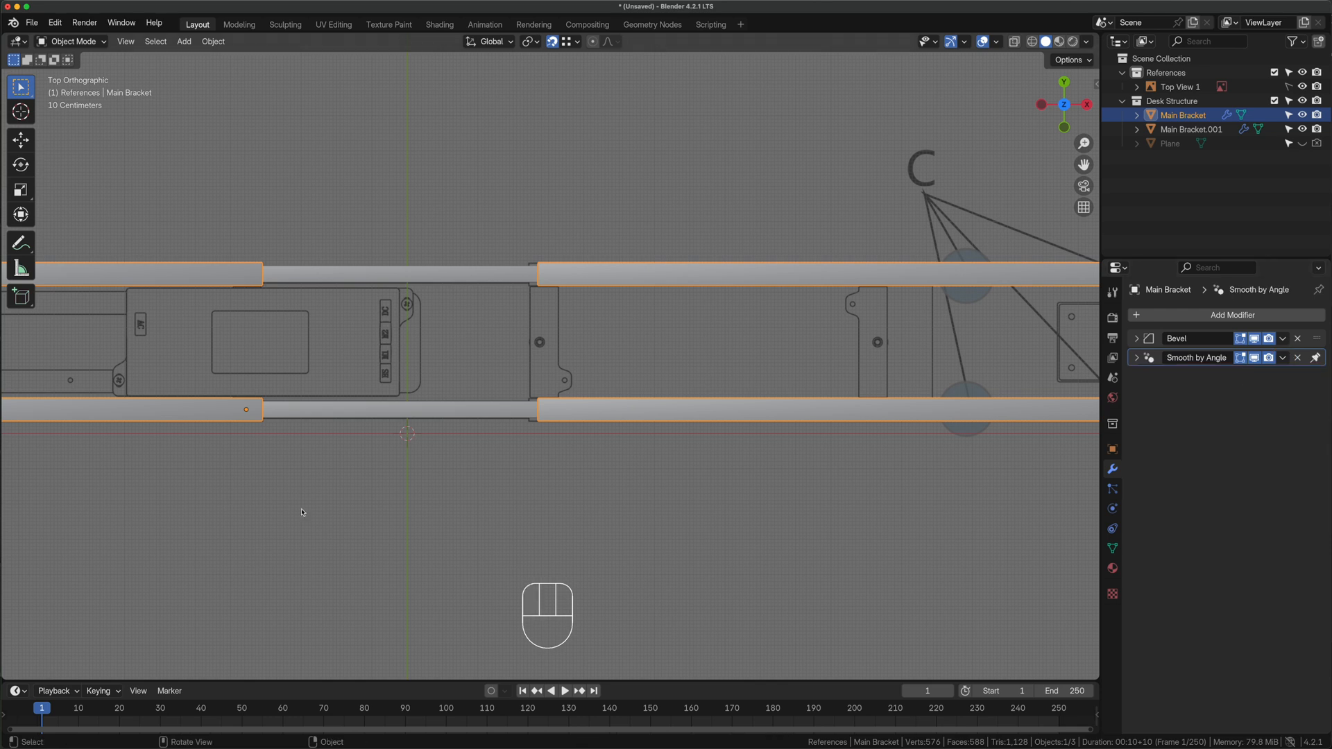
In Edit Mode, select both outer rail pieces right of the centre and shift them along X to match the reference drawing
key("Tab")
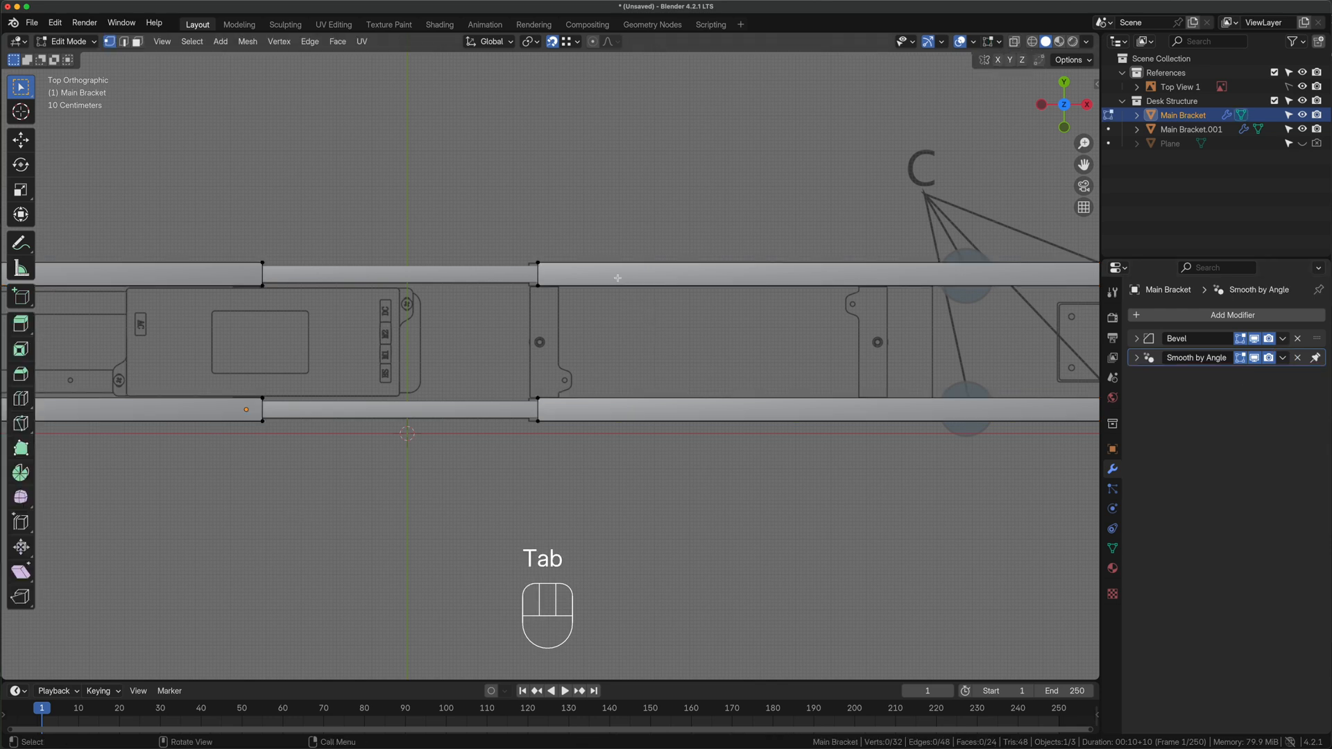
key("l")
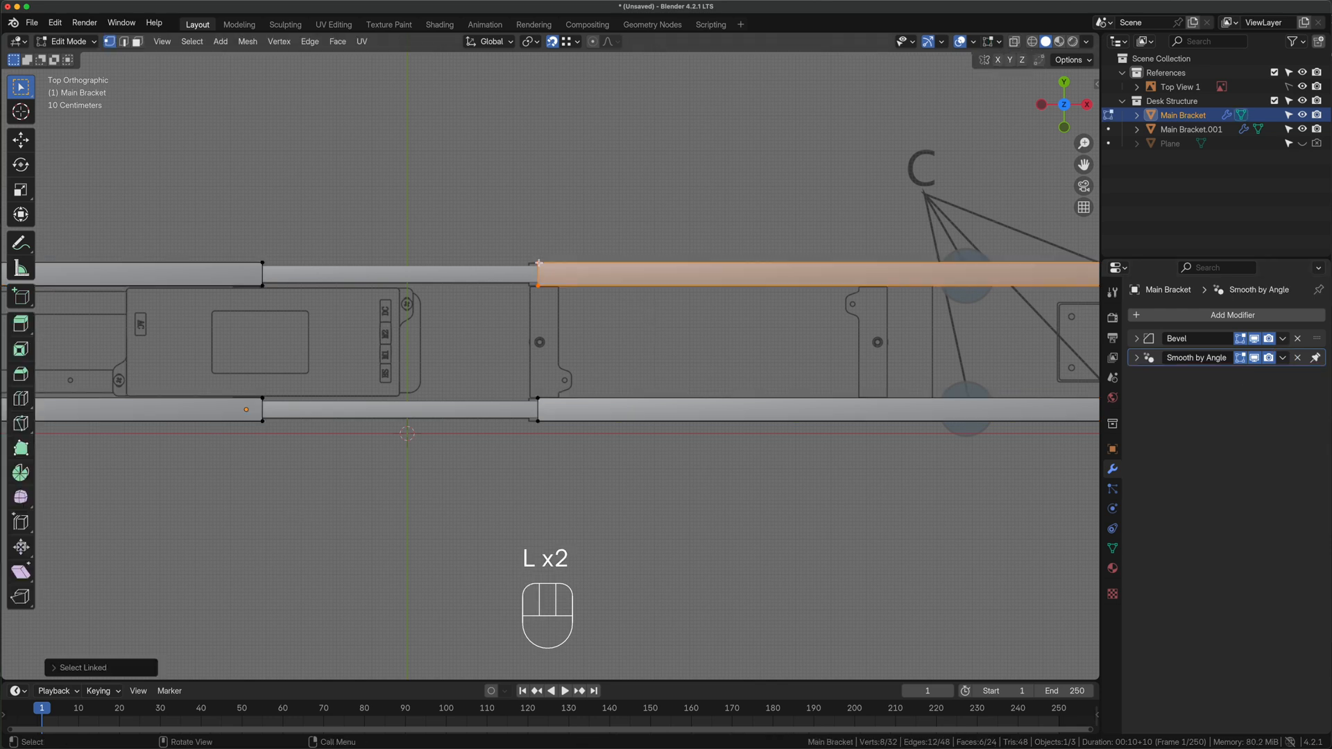
key("l")
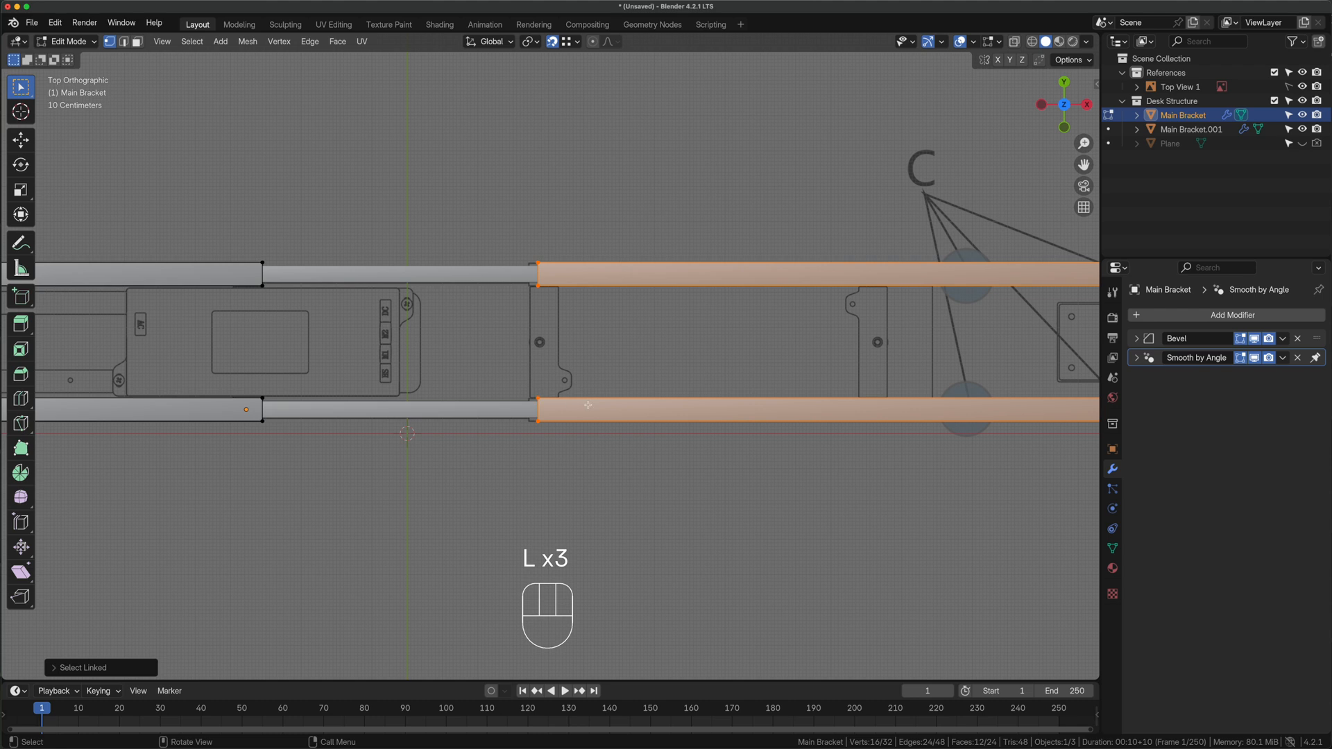
scroll(574, 359, "up", 1)
key("g")
key("x")
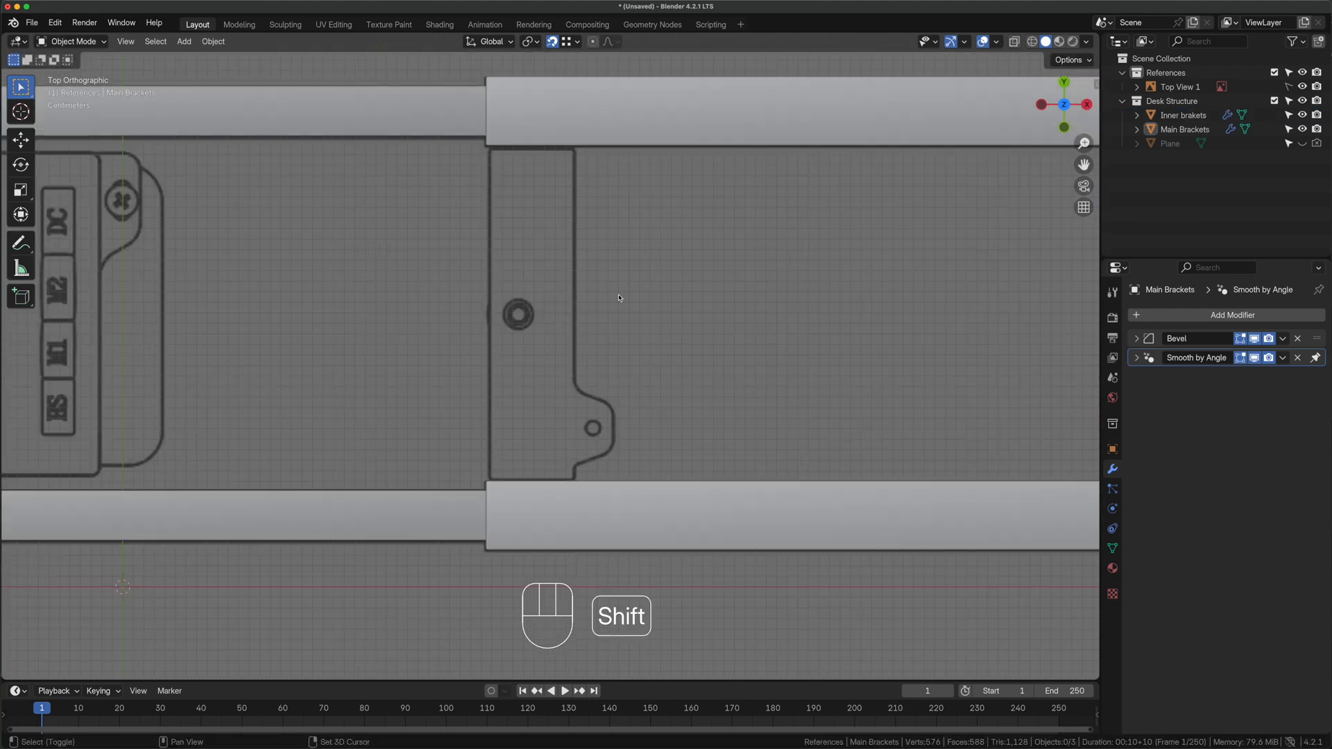
Place the 3D cursor on the cross plate between the rails, add a cube there and scale it down uniformly
middle_click_drag(619, 298, 615, 342, "shift")
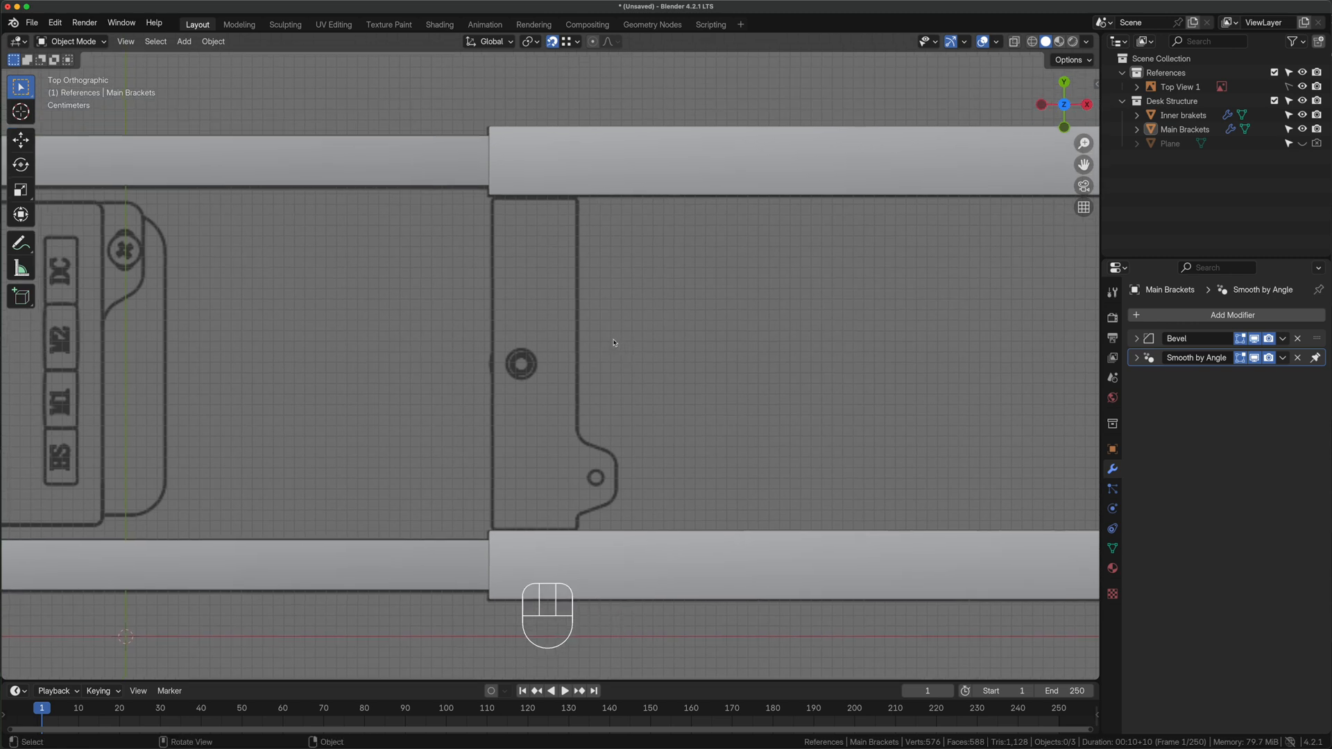
right_click(527, 348, "shift")
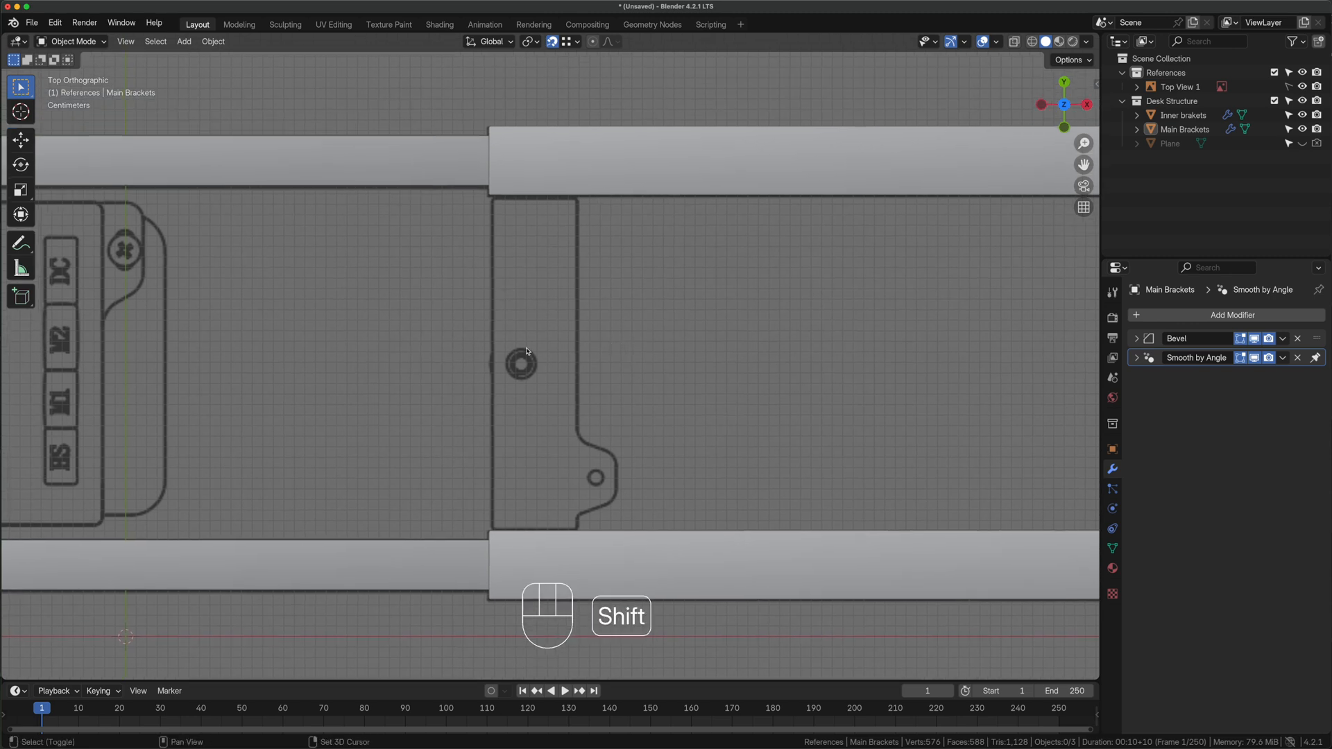
key("shift+a")
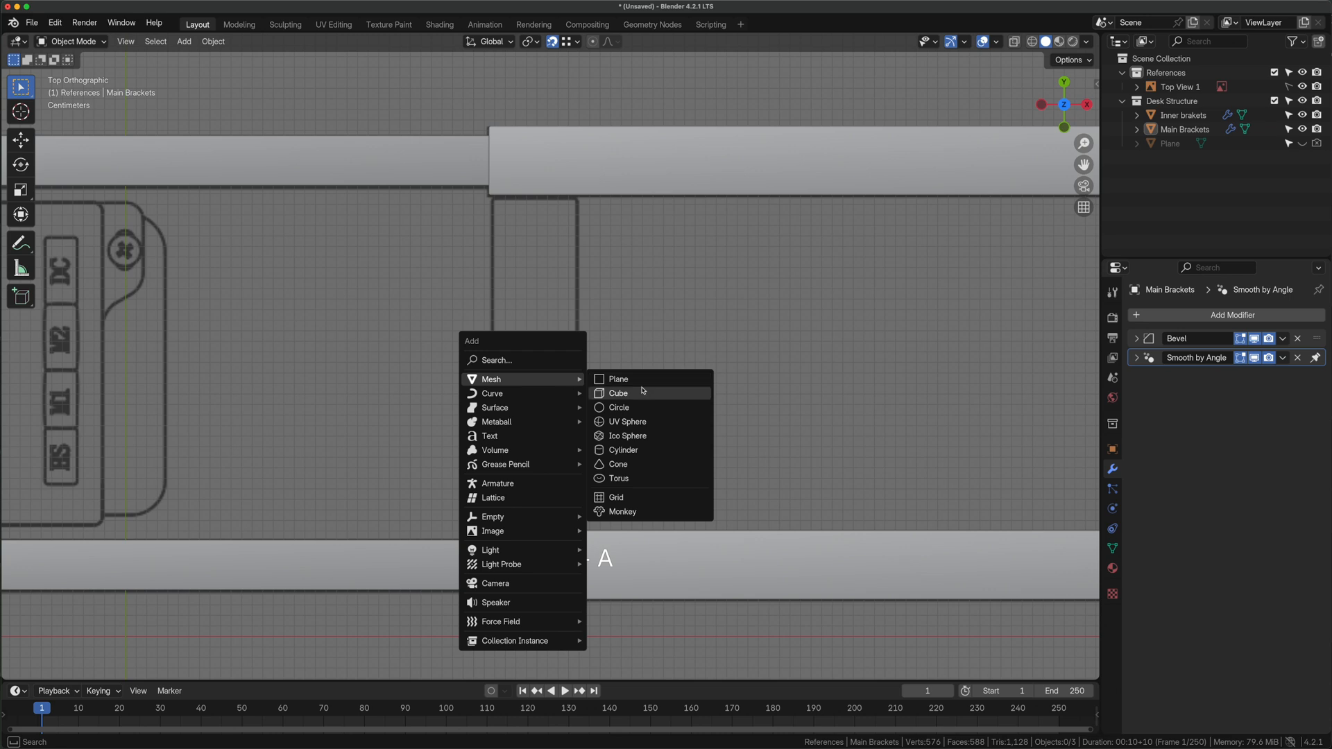
left_click(645, 391)
scroll(749, 447, "down", 4)
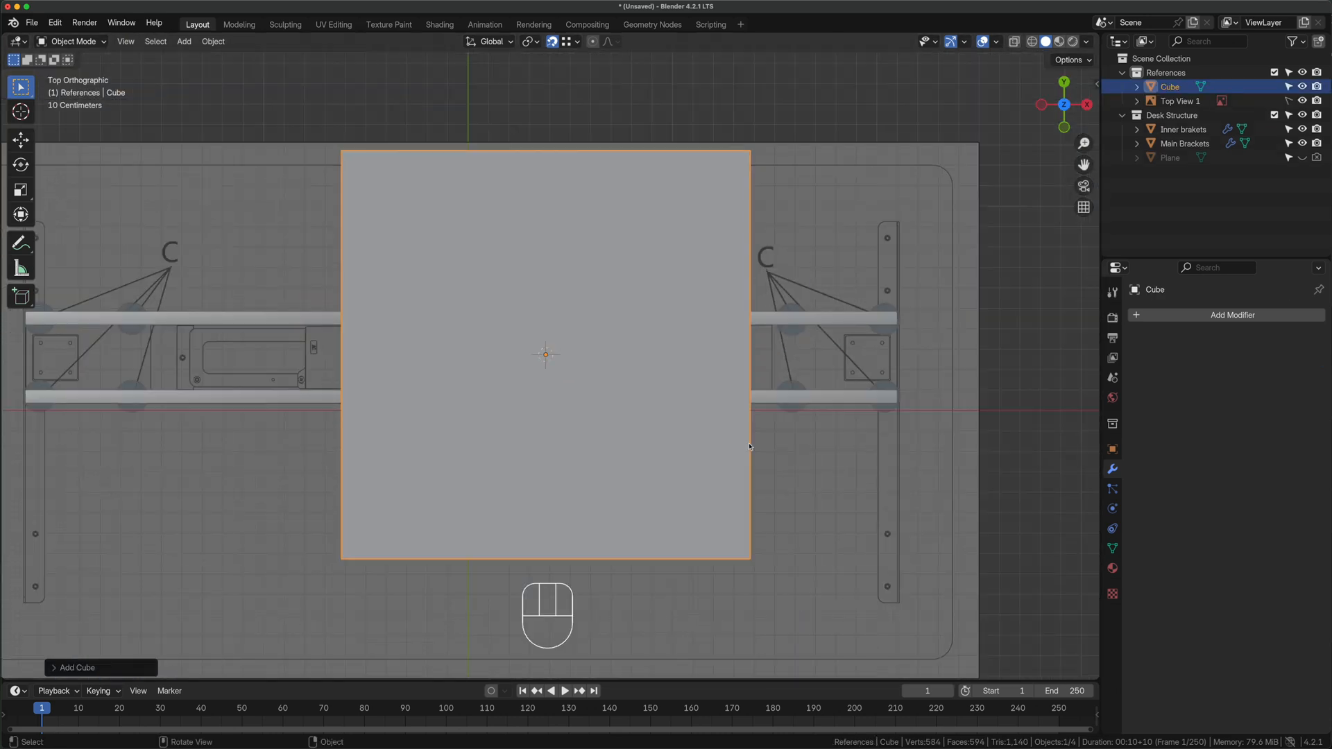
key("s")
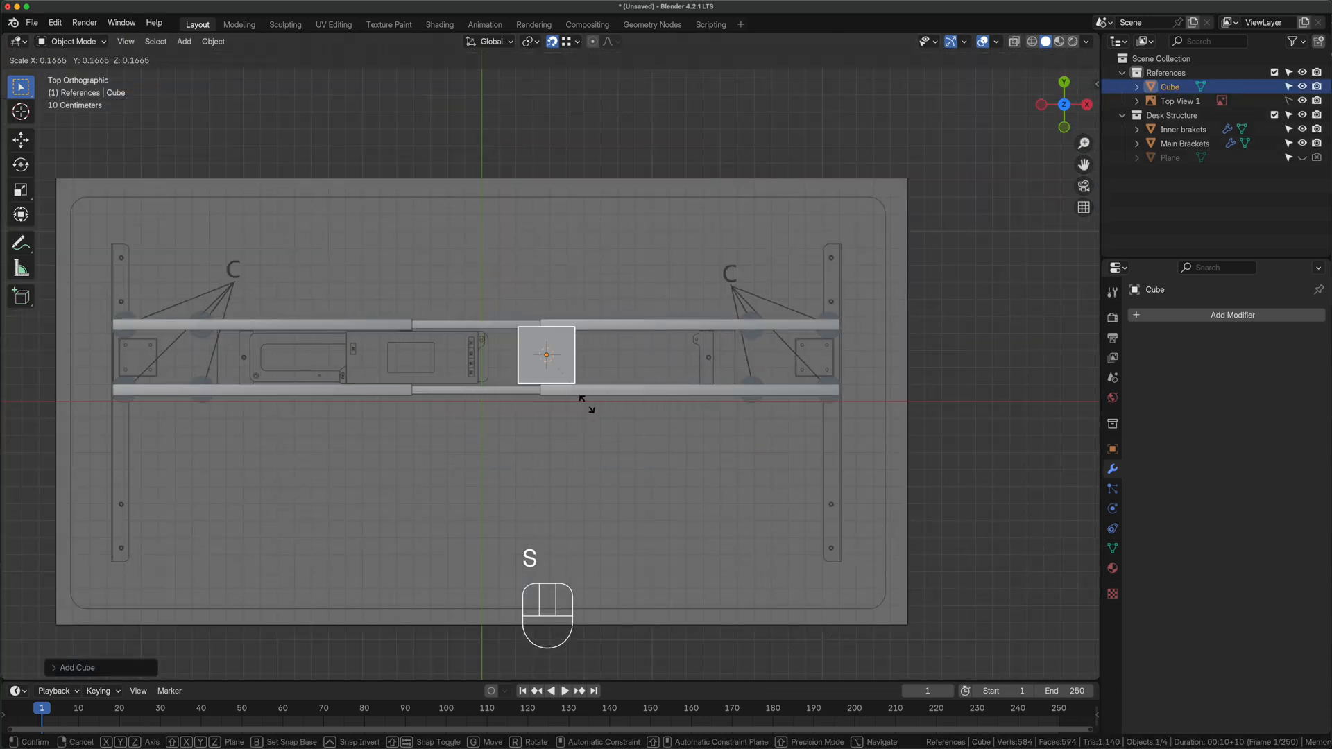
left_click(565, 368)
Fit the cube to the cross plate's rectangular outline by scaling and moving it along the axes, and enter Edit Mode
scroll(560, 356, "up", 9)
scroll(626, 409, "up", 1)
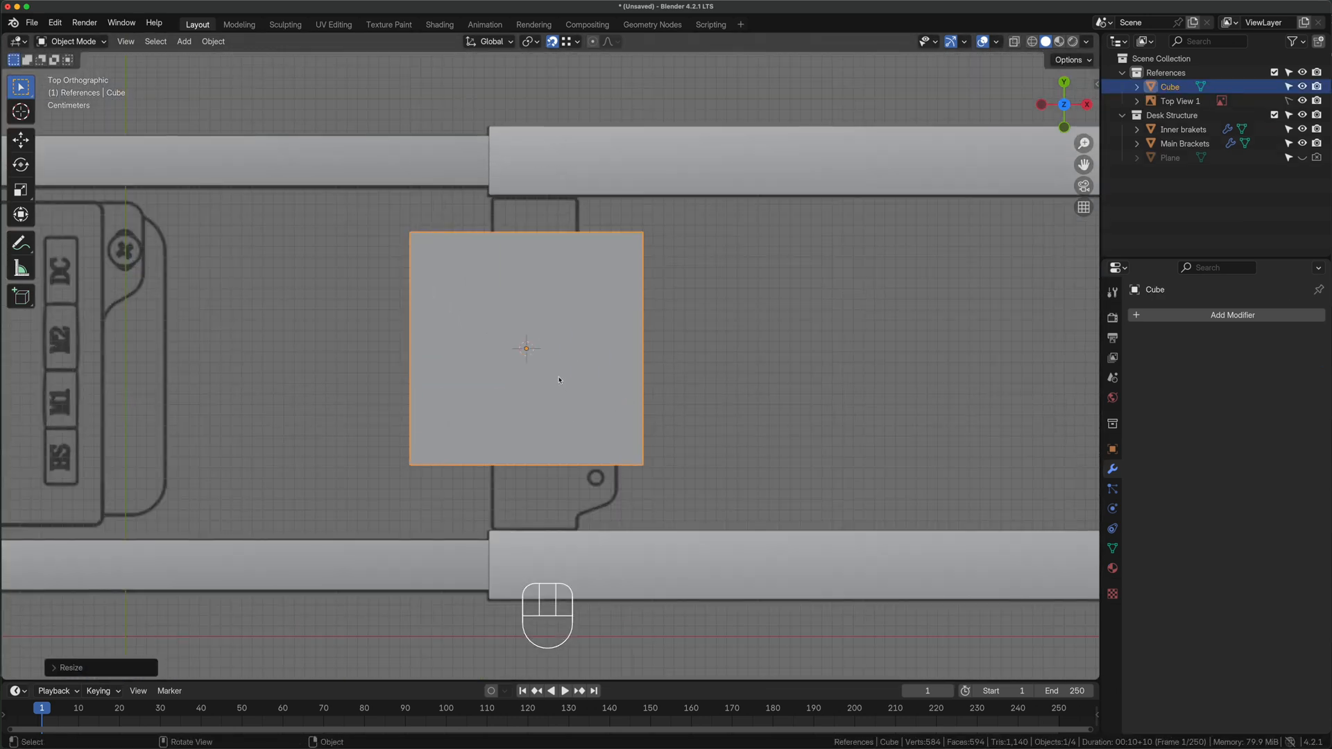
key("s")
key("x")
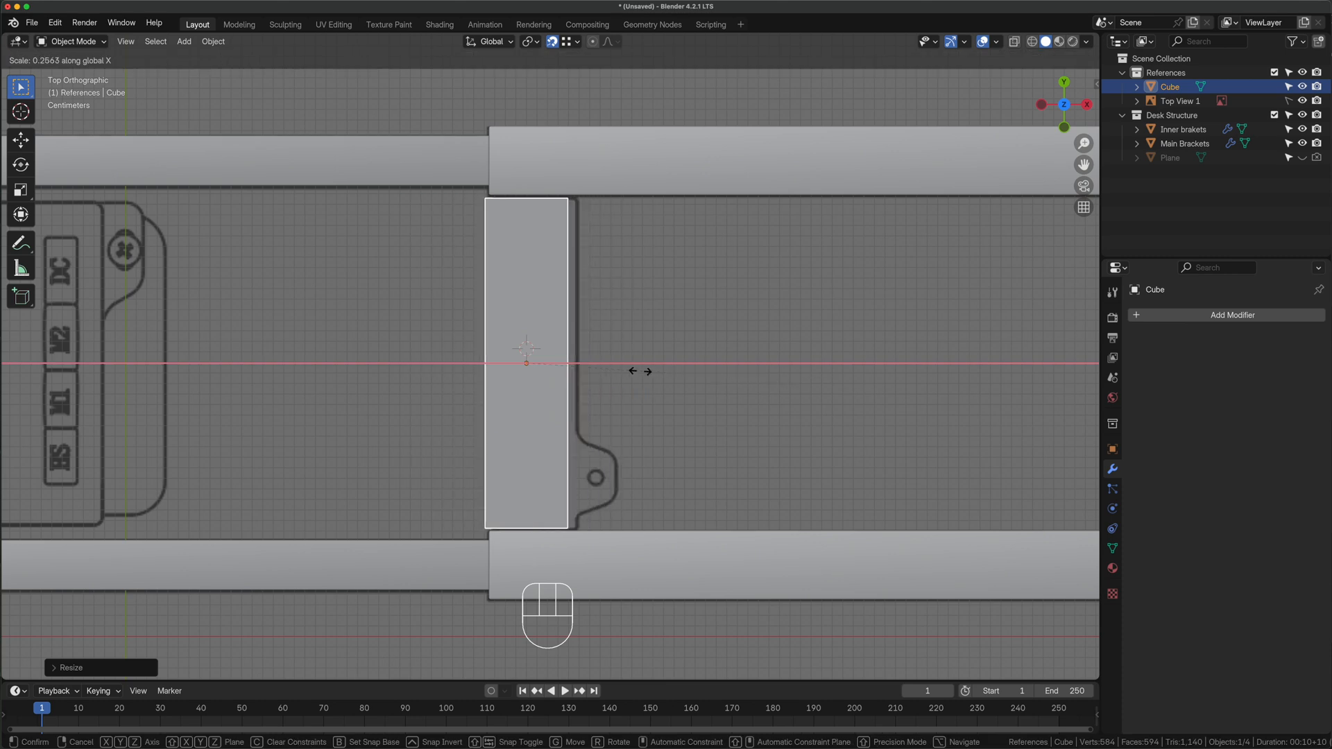
left_click(636, 368)
key("alt+z")
key("g")
key("x")
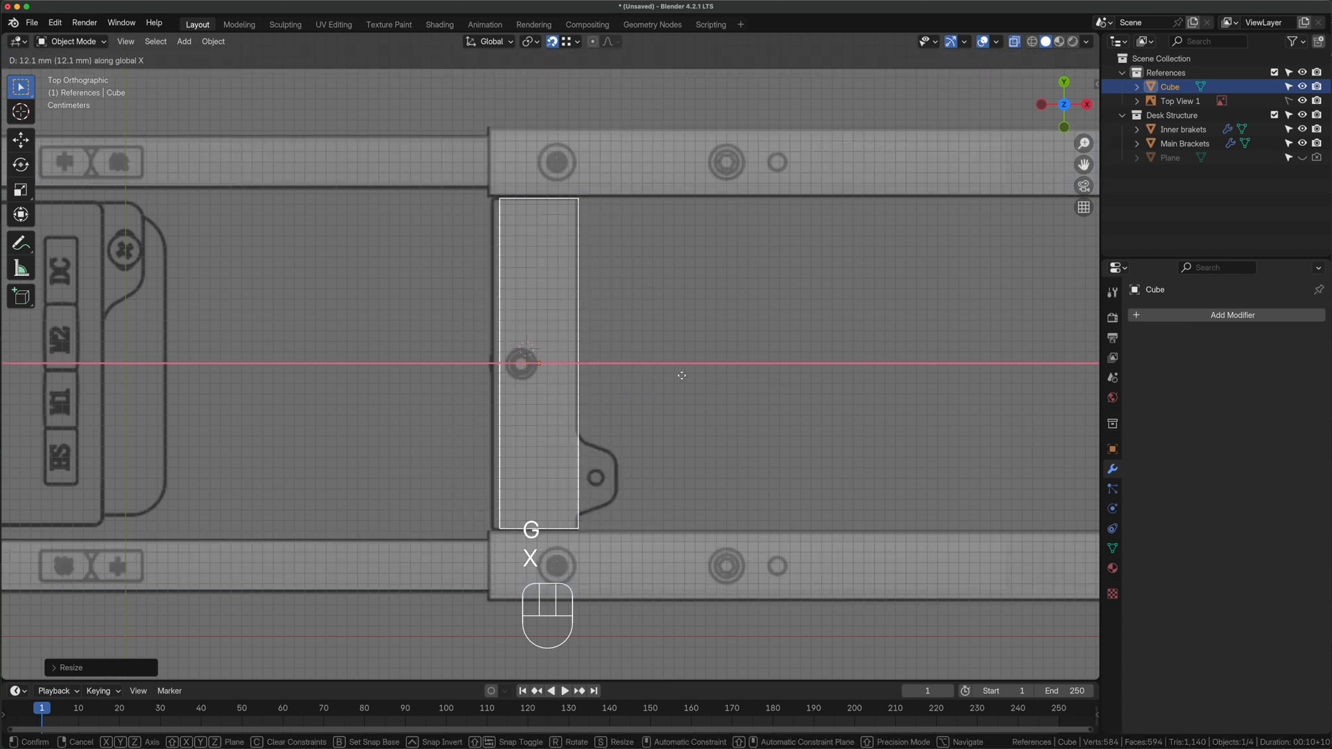
left_click(676, 375)
key("Tab")
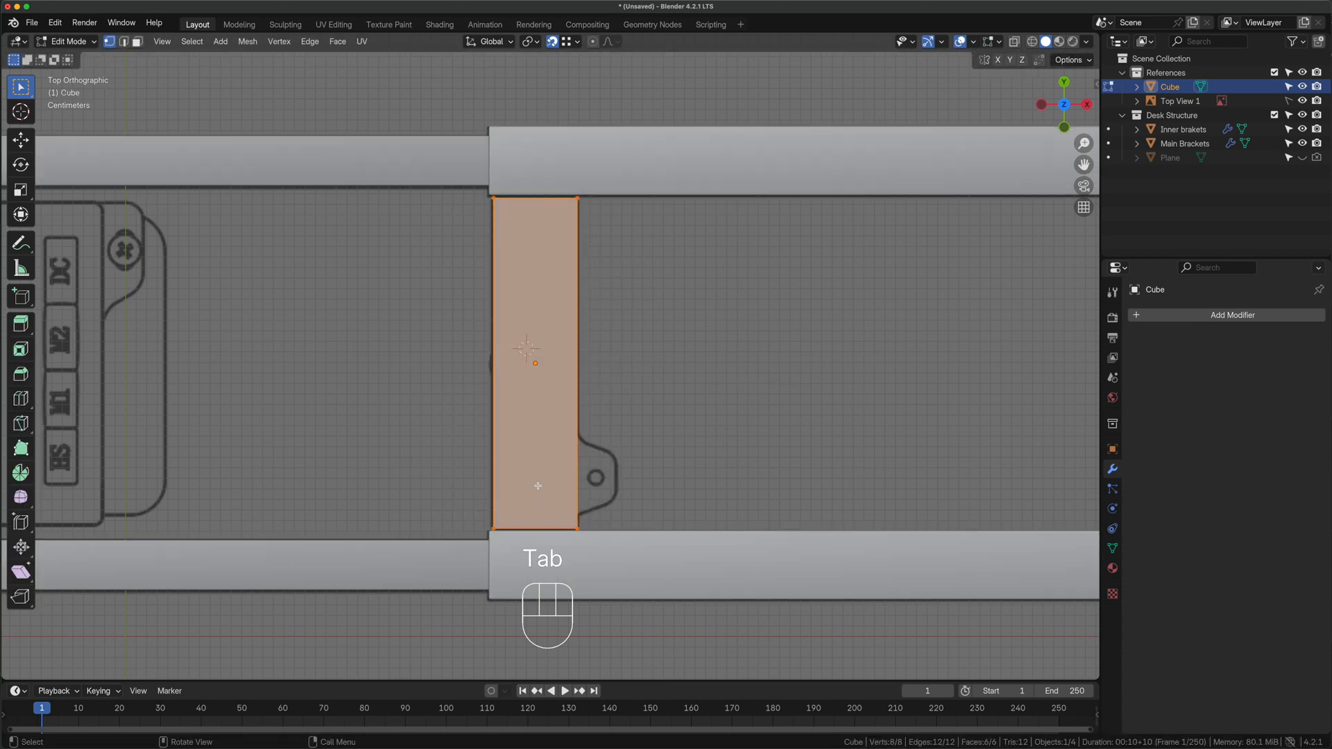
Add two loop cuts across the cross plate, slid to the lower and upper ends of the side tab in the reference
key("super+r")
left_click(554, 406)
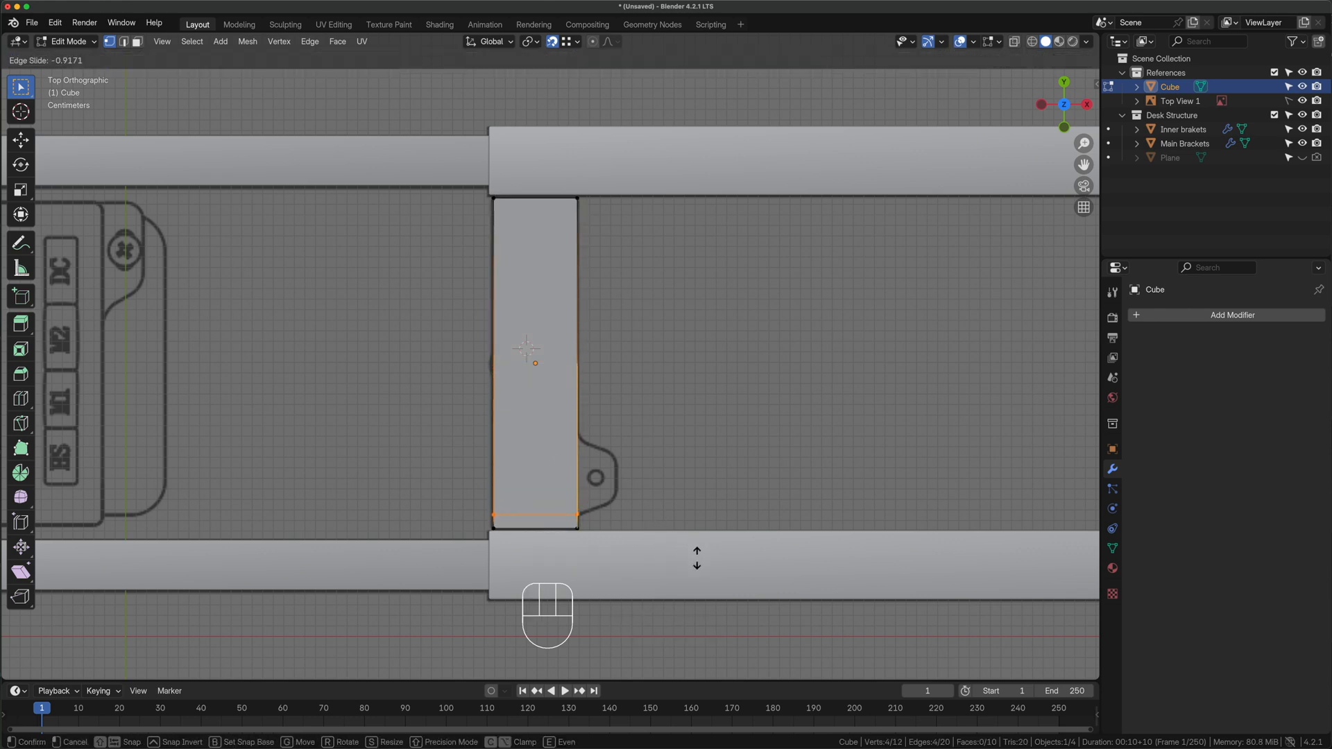
left_click(696, 558)
key("super+r")
left_click(547, 378)
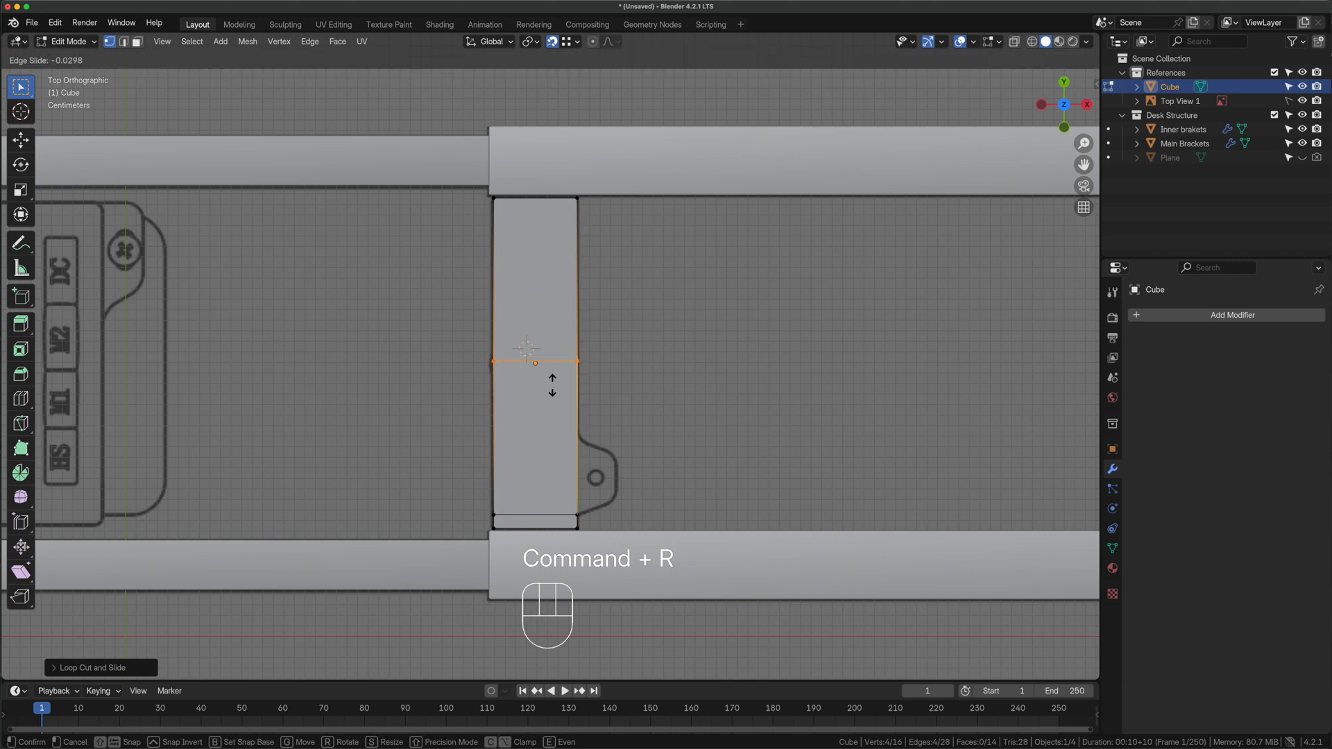
left_click(725, 466)
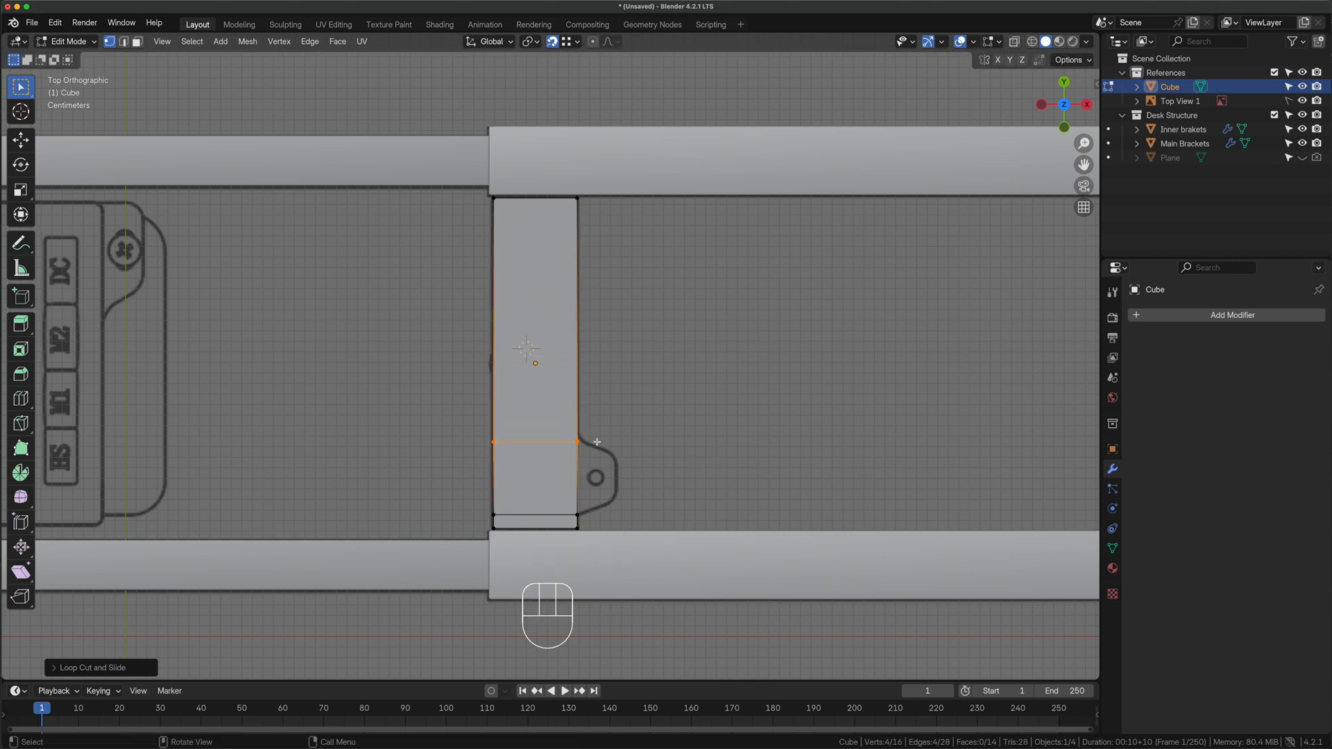
Flatten the cross plate along Z and snap it down to the bottom edge of the rails, matching the 3D reference
key("Tab")
key("alt+z")
middle_click_drag(597, 442, 703, 417)
left_click_drag(195, 387, 303, 464)
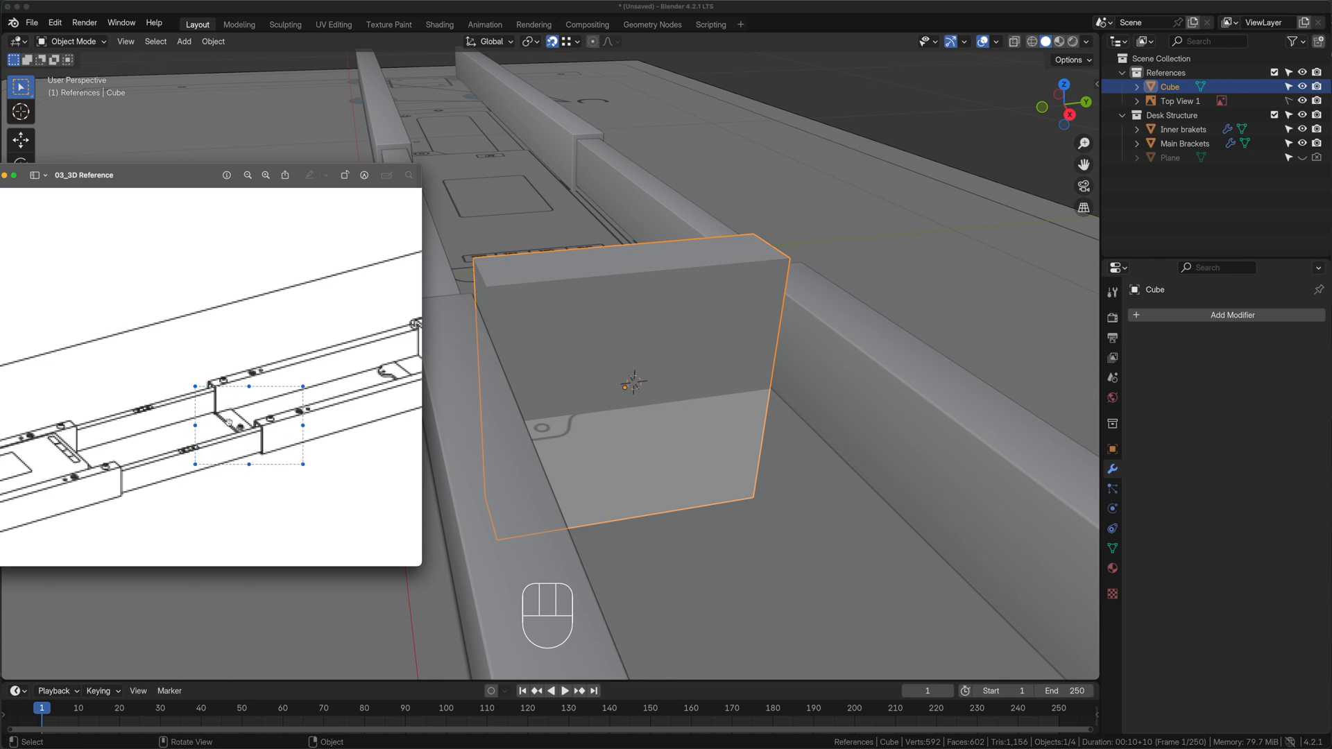
left_click(739, 455)
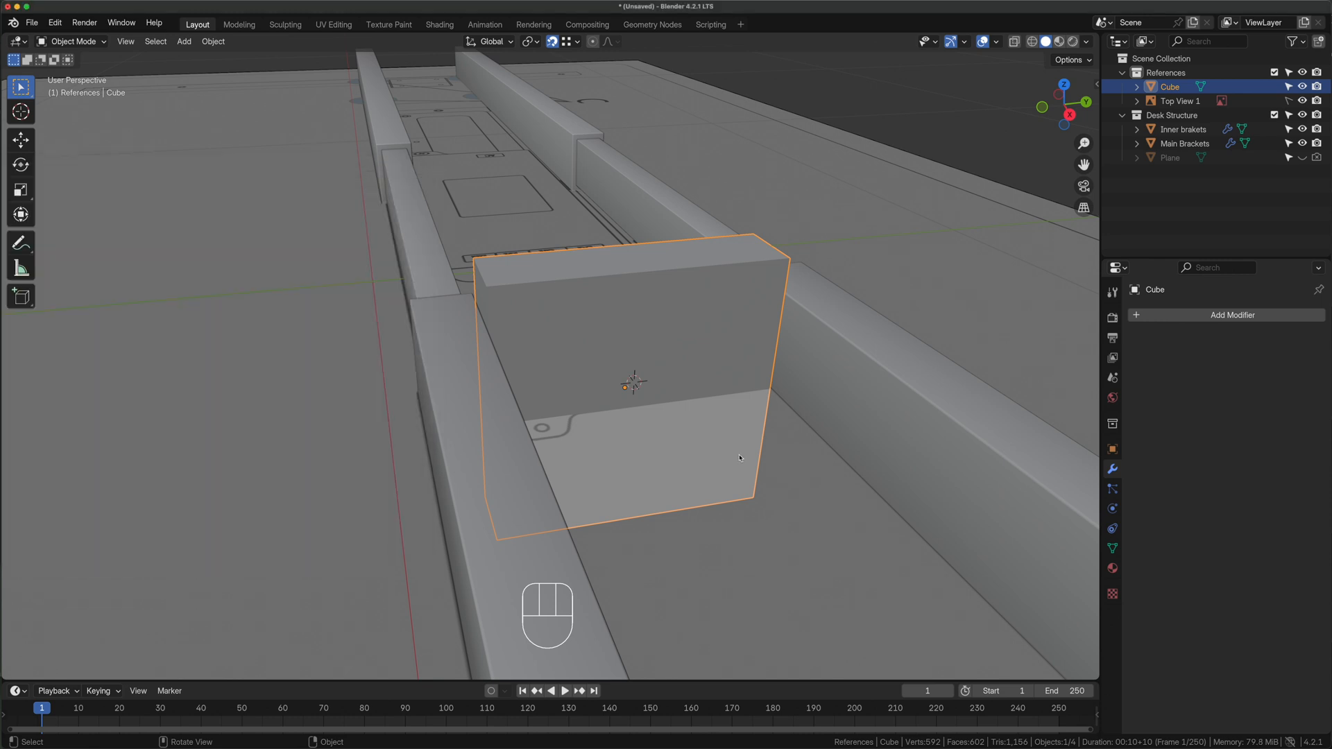
key("s")
key("z")
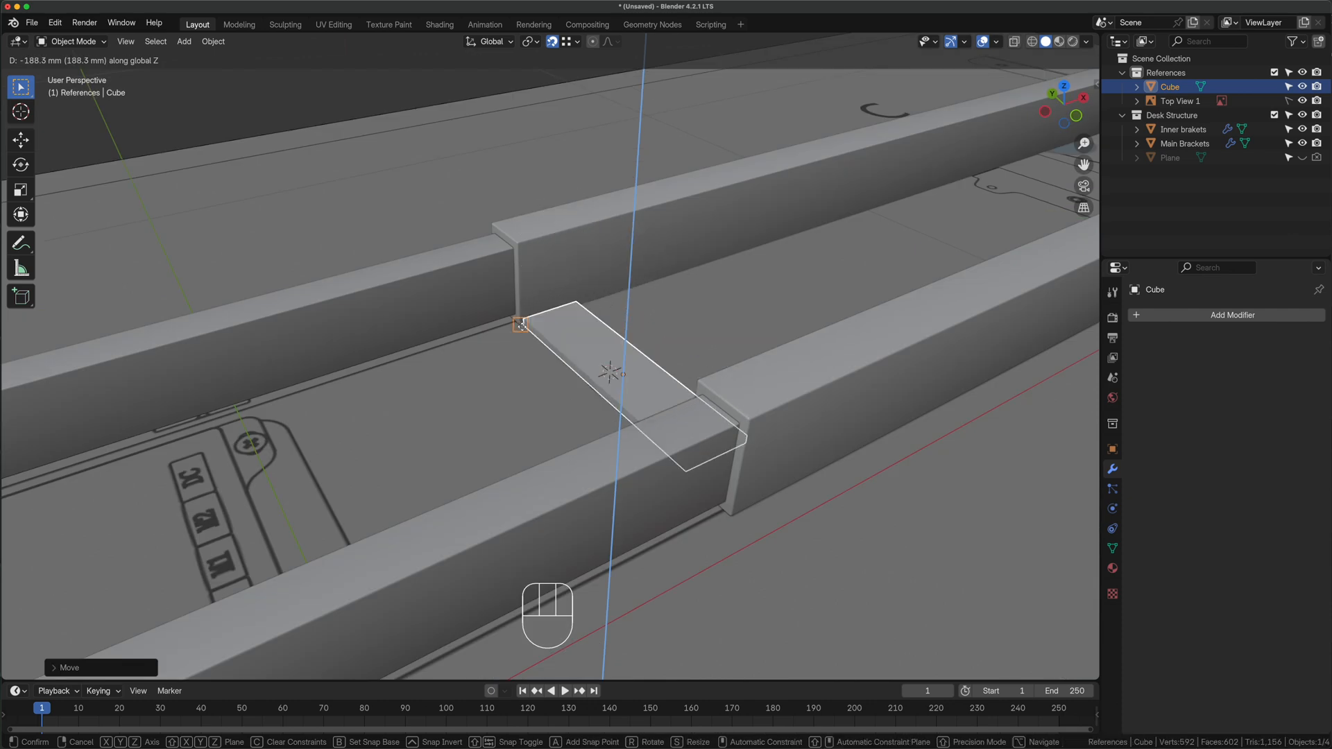
left_click(521, 324)
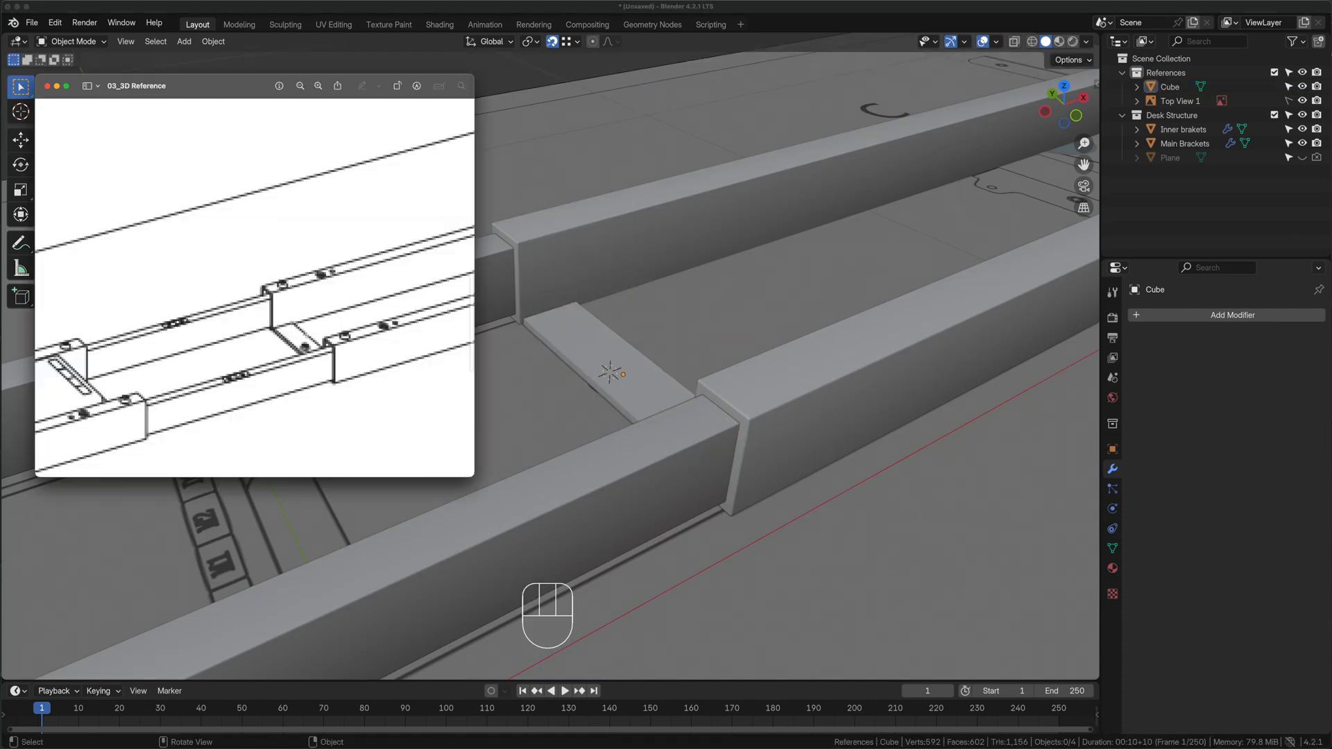
left_click_drag(214, 267, 409, 441)
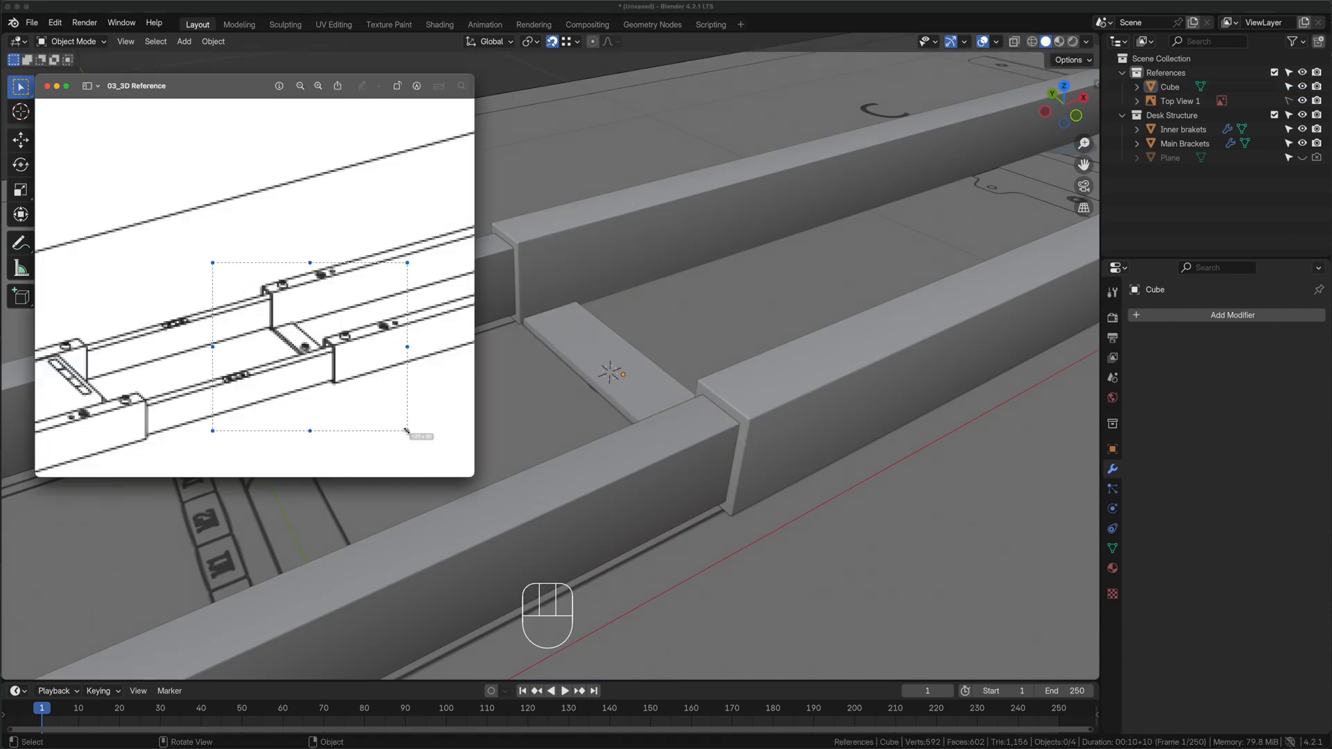
In top view, extrude the plate's side face between the loop cuts to the tab outline and scale its end along Y to taper it
key("grave")
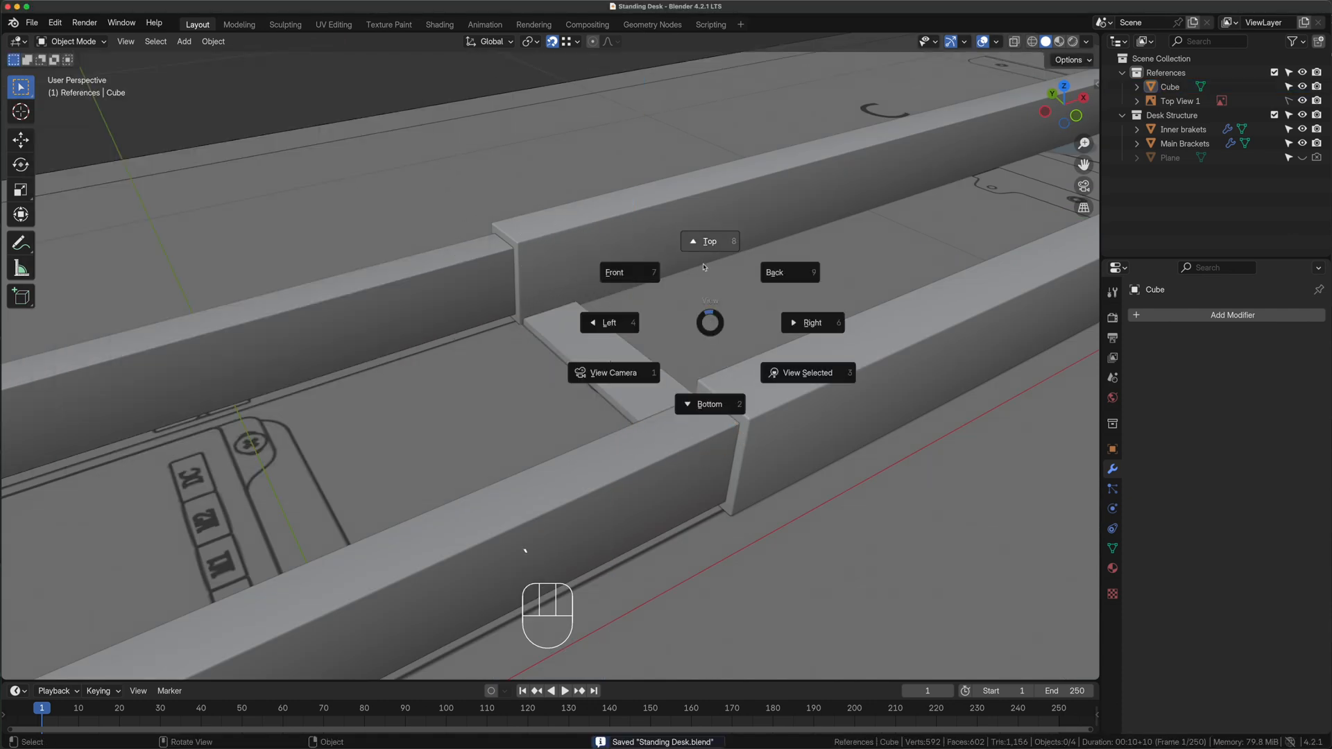
left_click(703, 266)
key("Tab")
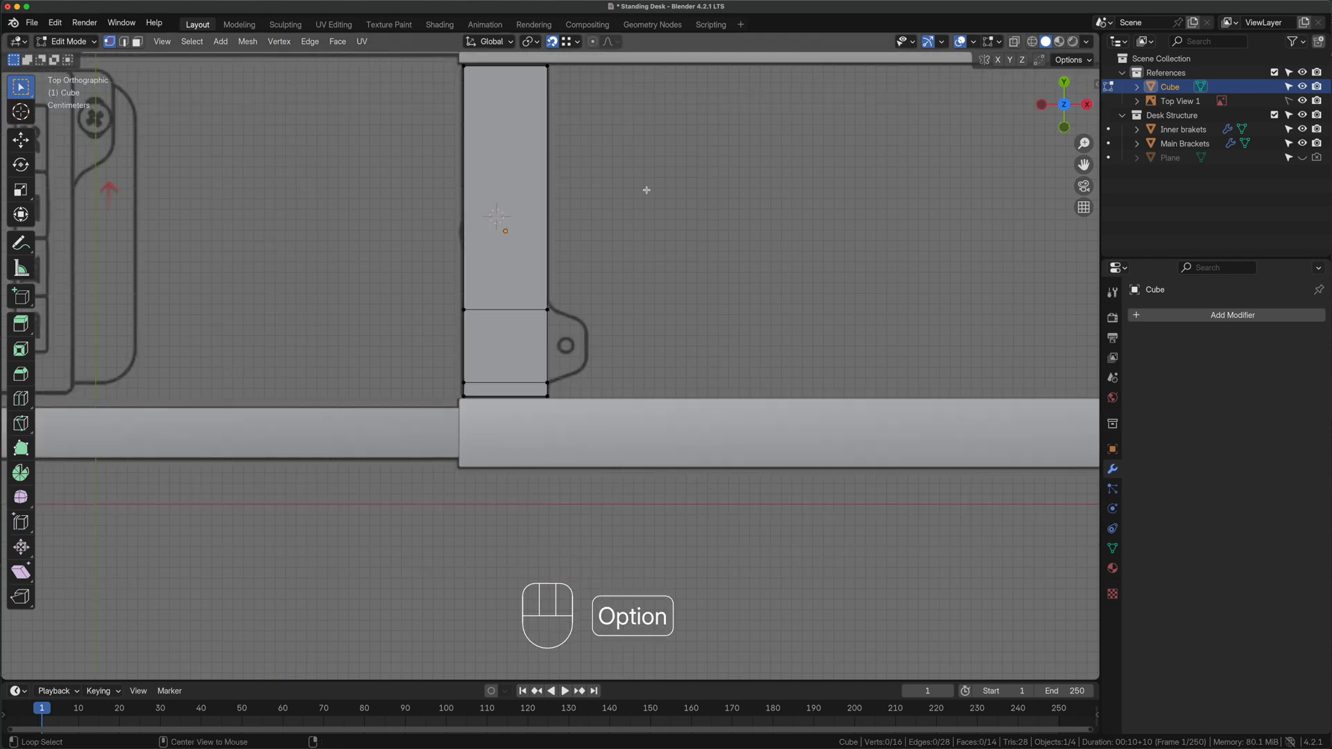
key("alt+z")
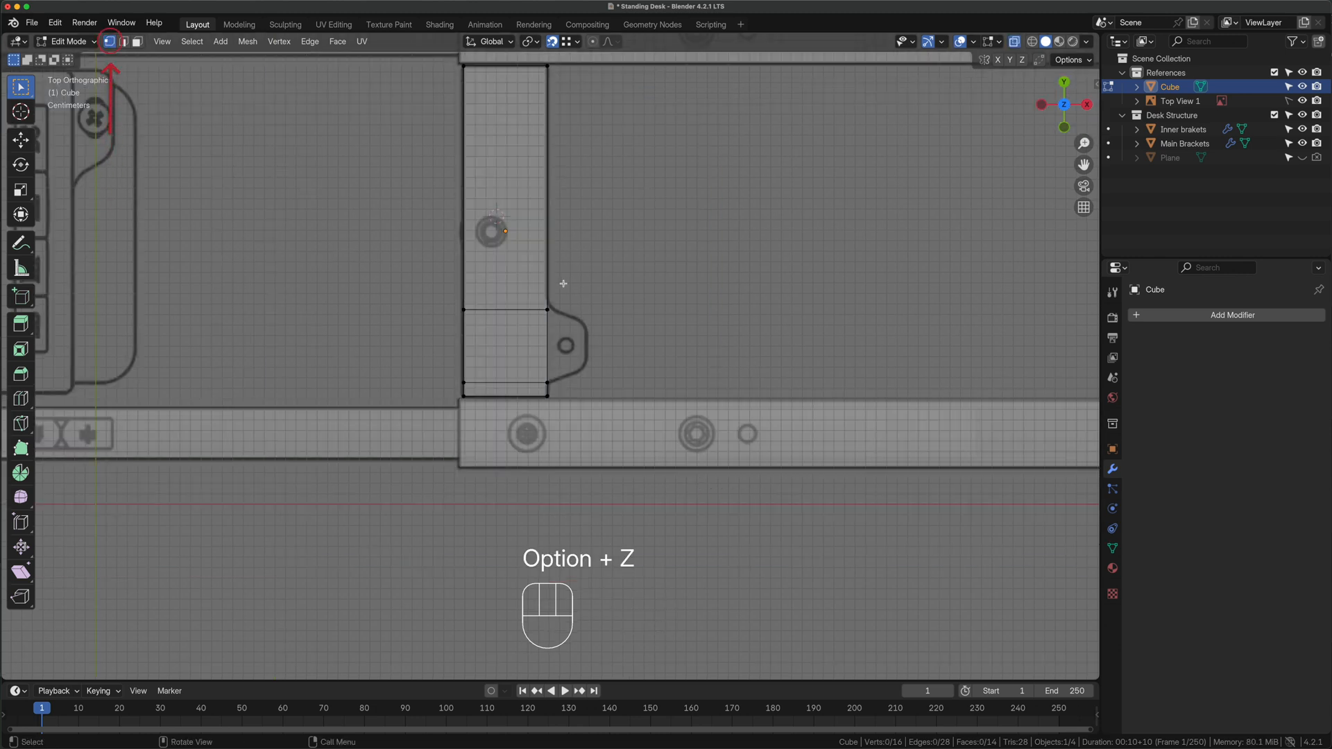
left_click_drag(563, 283, 530, 391)
key("e")
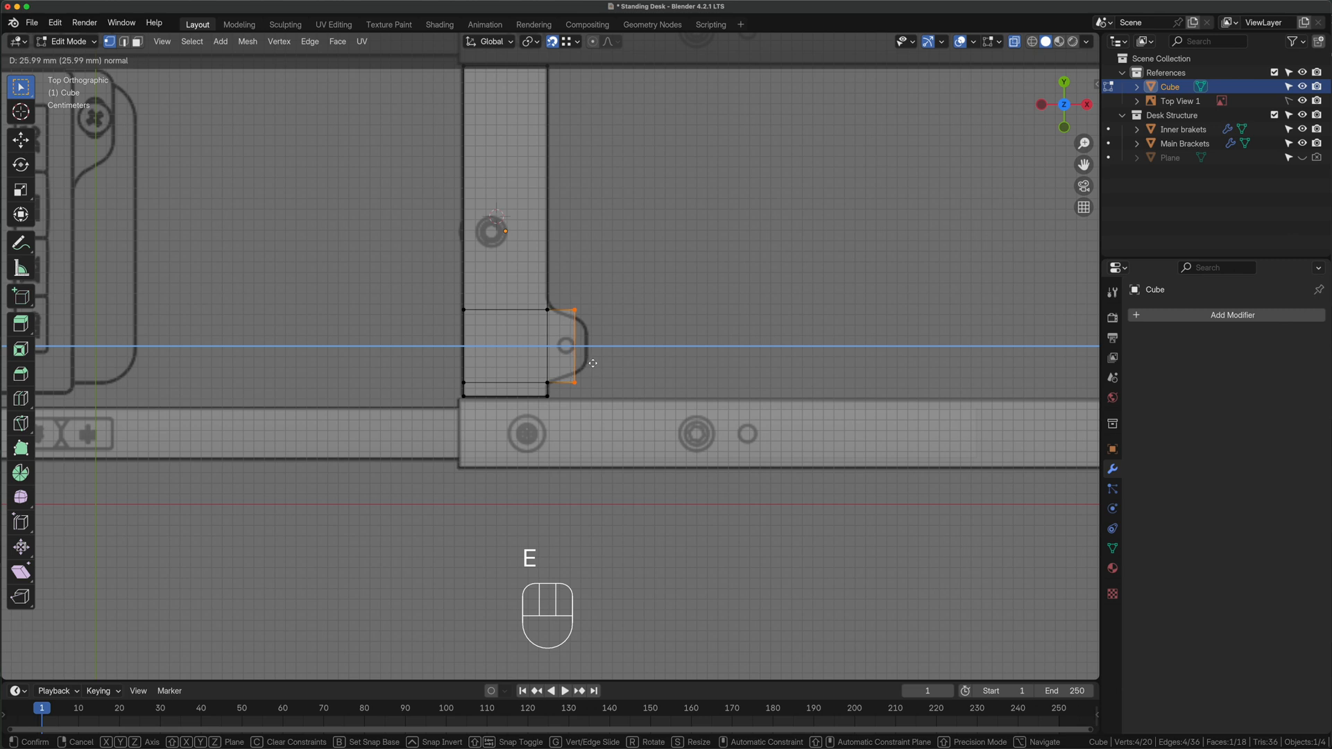
left_click(603, 362)
key("s")
key("y")
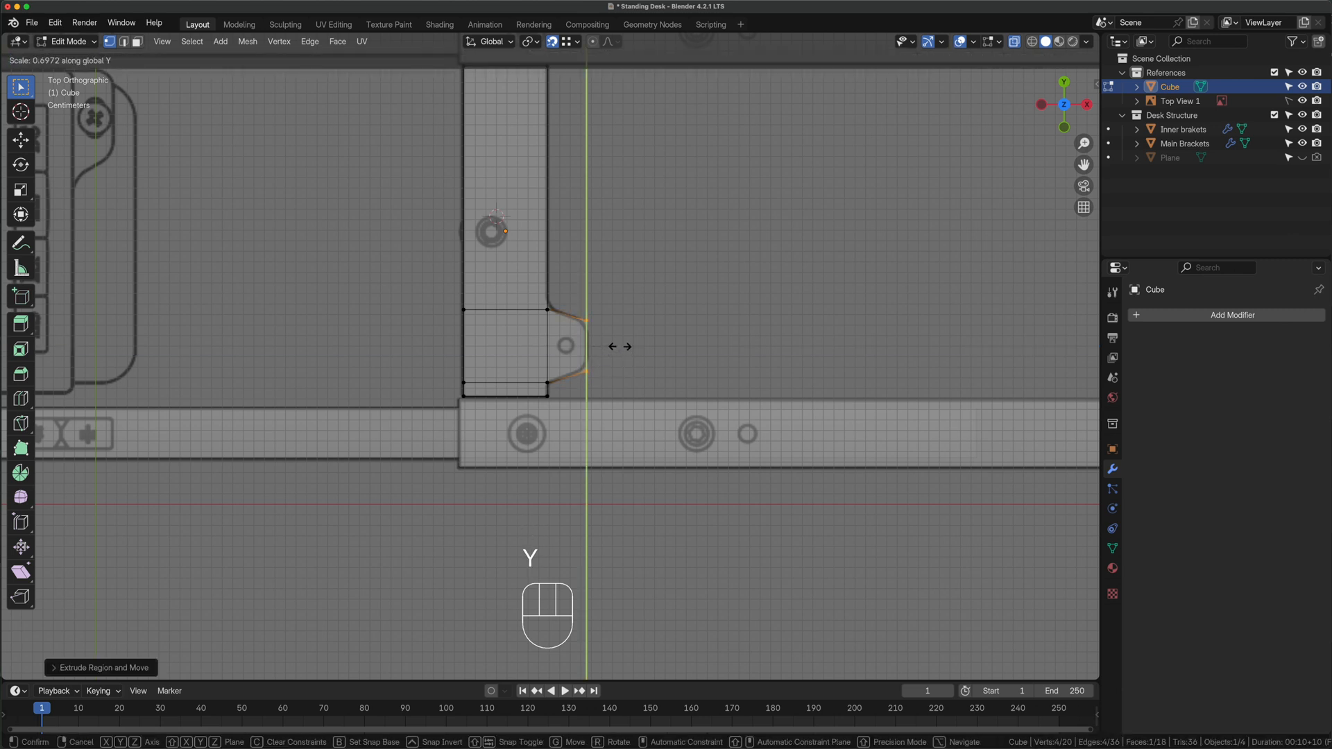
left_click(616, 340)
Isolate the cross plate in local view and apply its object transform
middle_click_drag(616, 339, 680, 298)
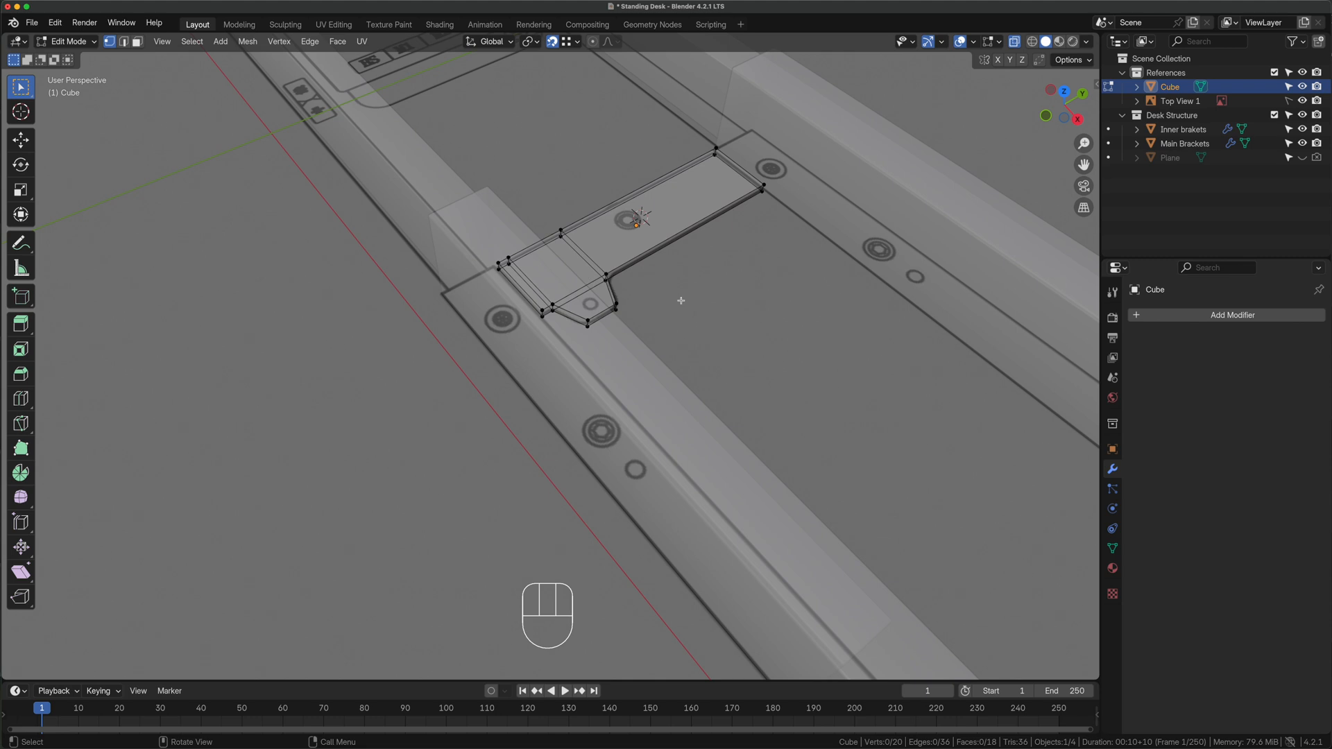
key("Tab")
key("alt+z")
middle_click_drag(616, 376, 559, 368)
left_click(559, 368)
left_click(519, 280)
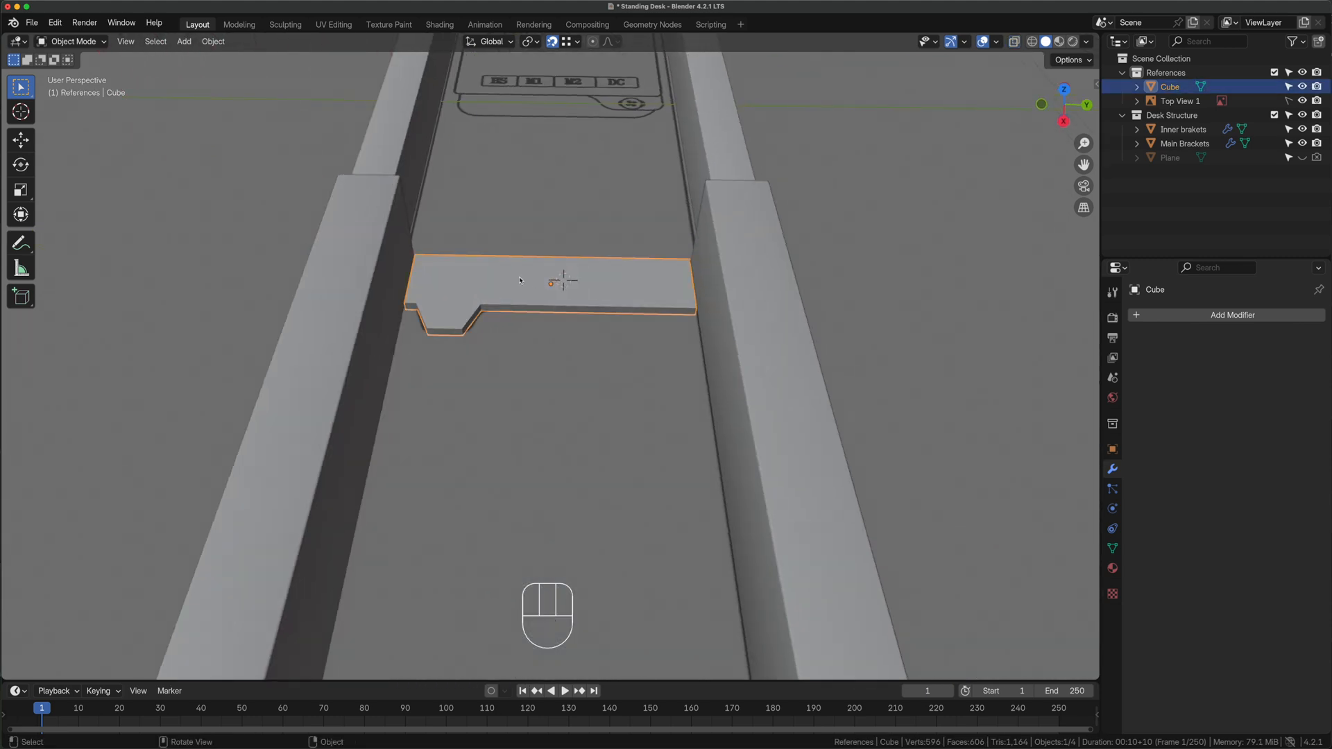
key("slash")
middle_click_drag(523, 279, 515, 461)
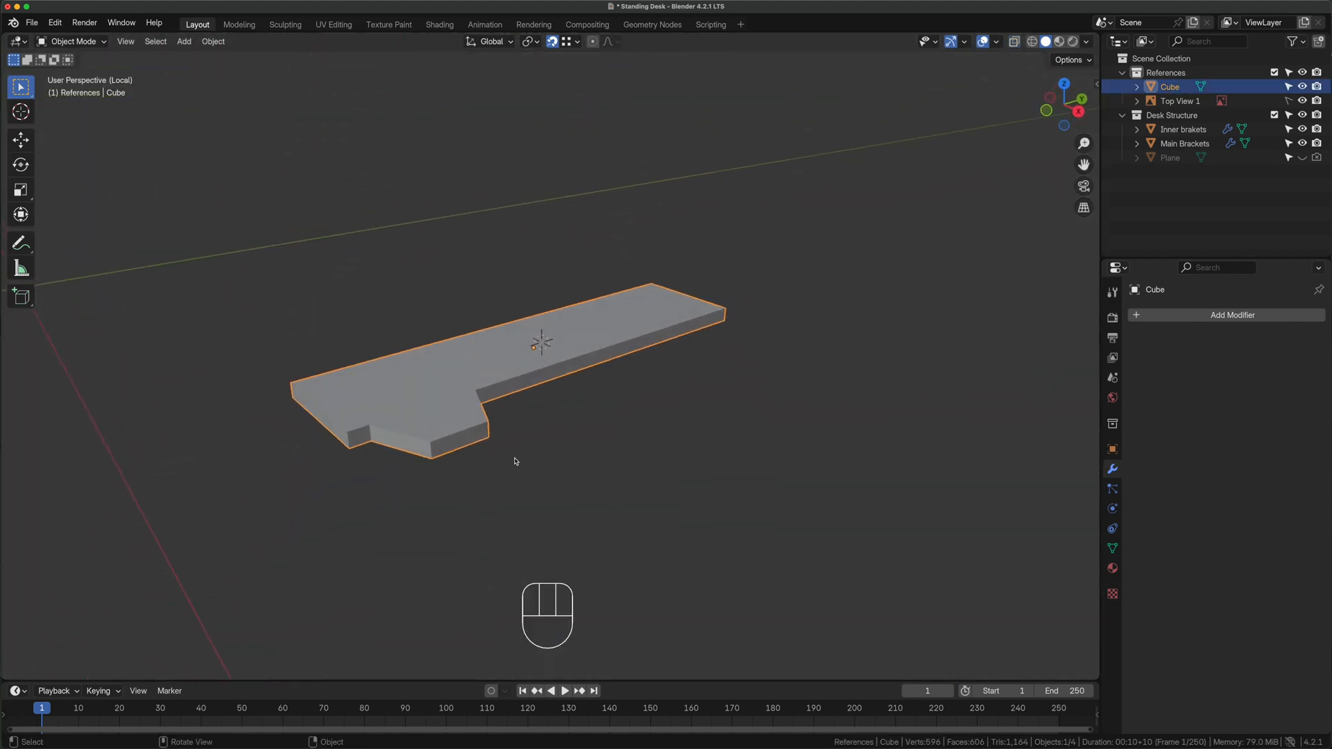
key("super+a")
left_click(530, 477)
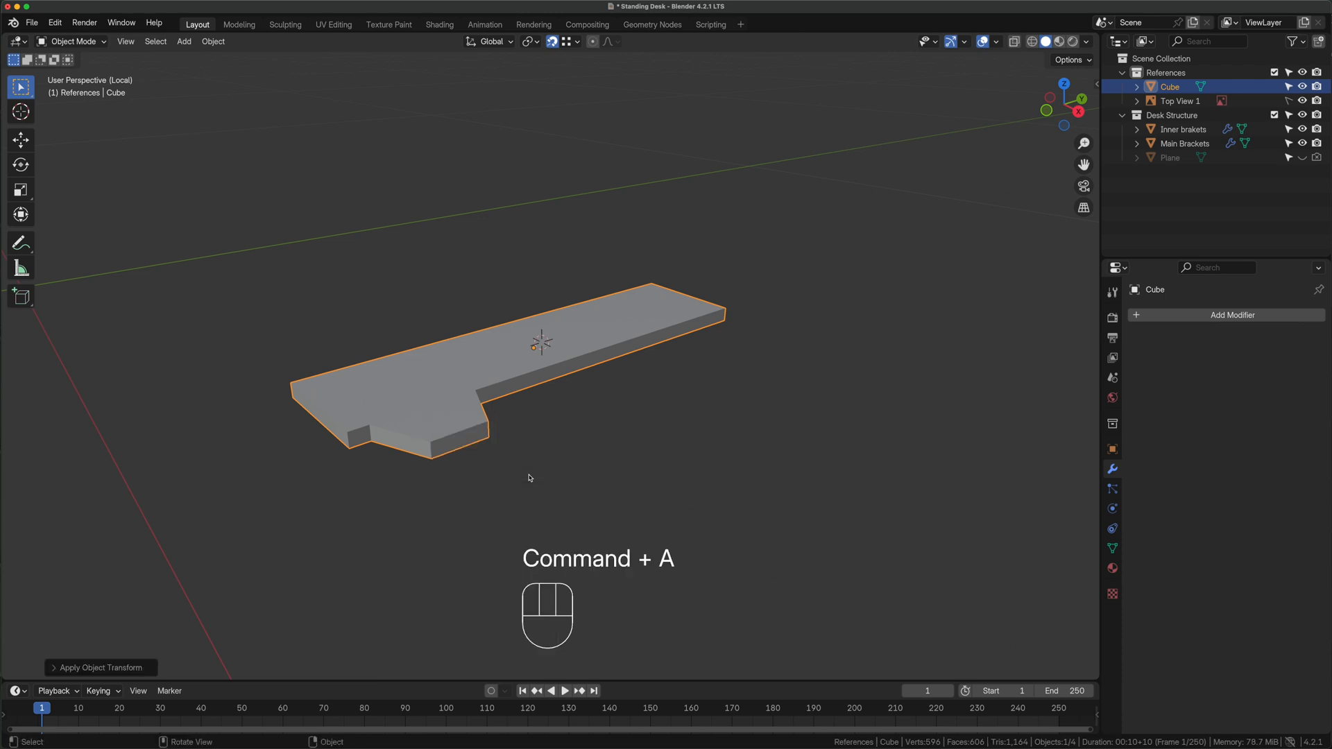
Bevel the four vertical corner edges of the tab with an offset of about 11.6 mm and 8 segments
key("Tab")
key("2")
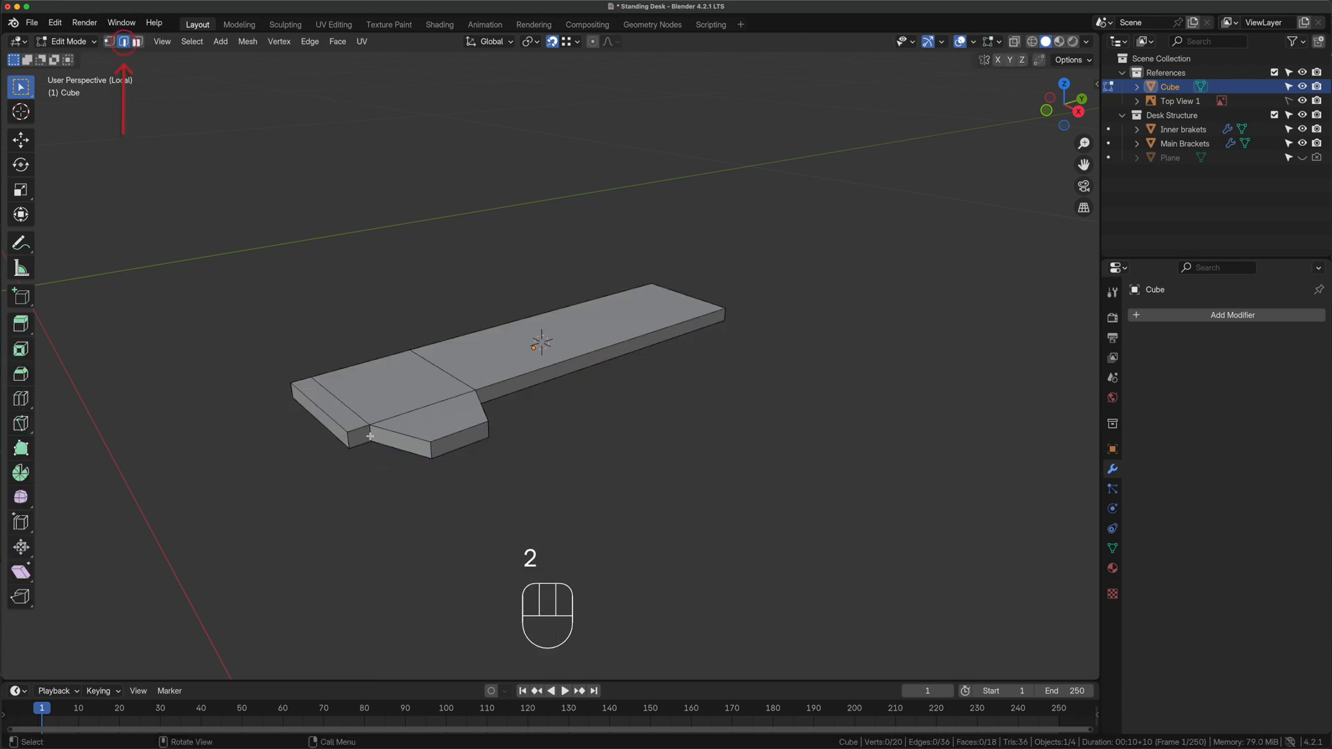
left_click(372, 434)
mouse_move(517, 430)
middle_mouse_down()
mouse_move(502, 421)
mouse_move(503, 450)
middle_mouse_up()
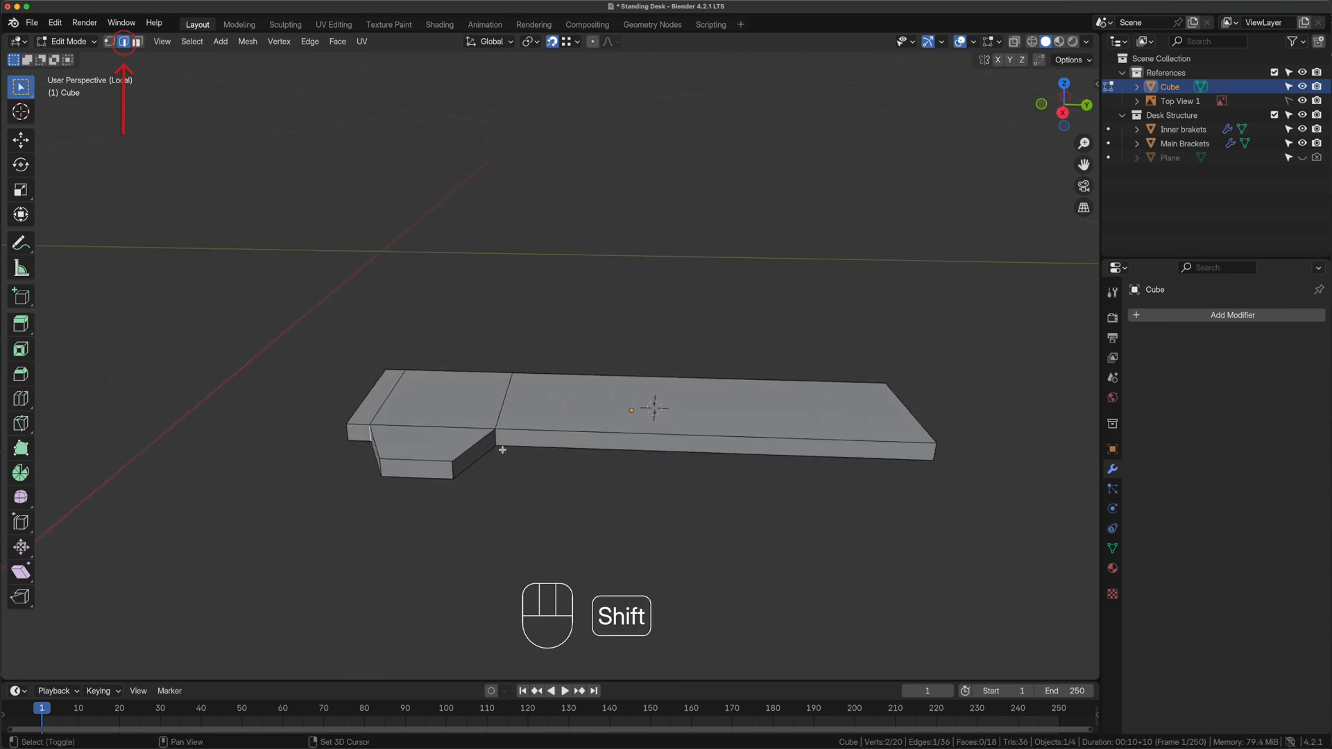
left_click(380, 467, "shift")
key("super+b")
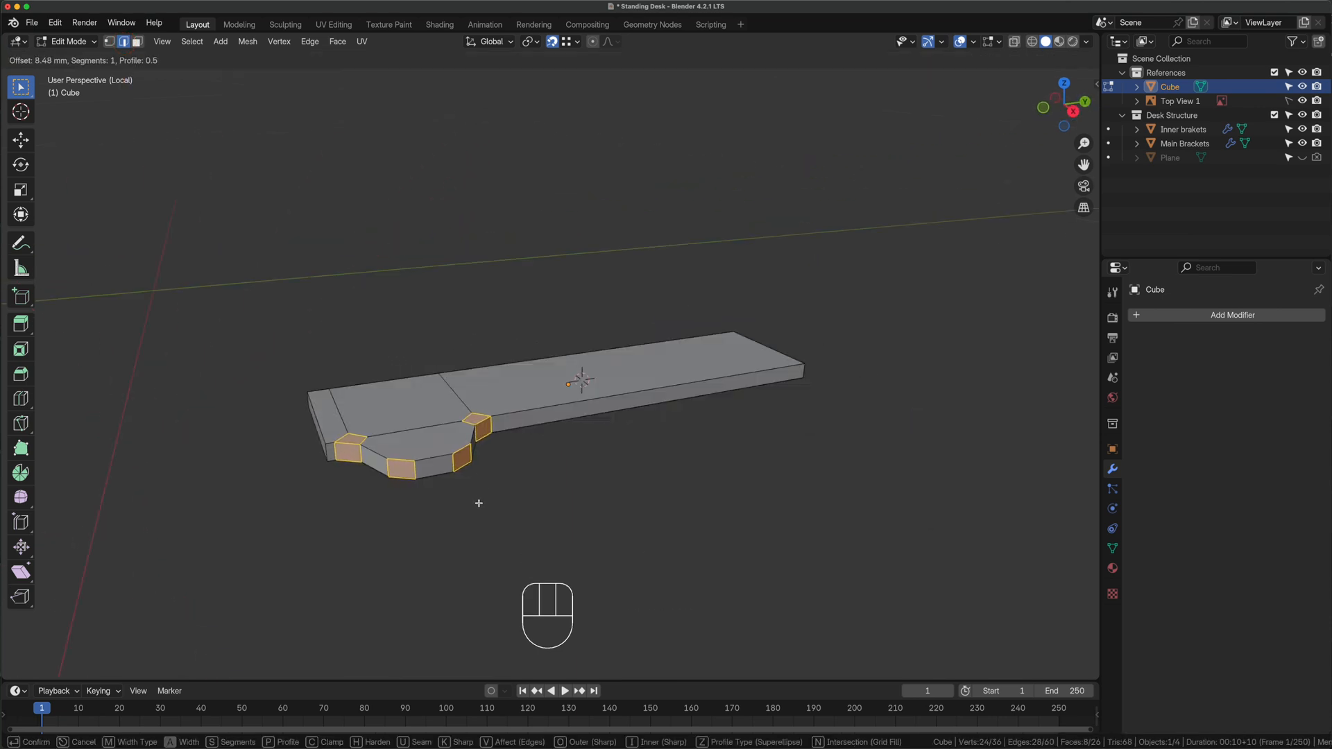
scroll(478, 503, "up", 6)
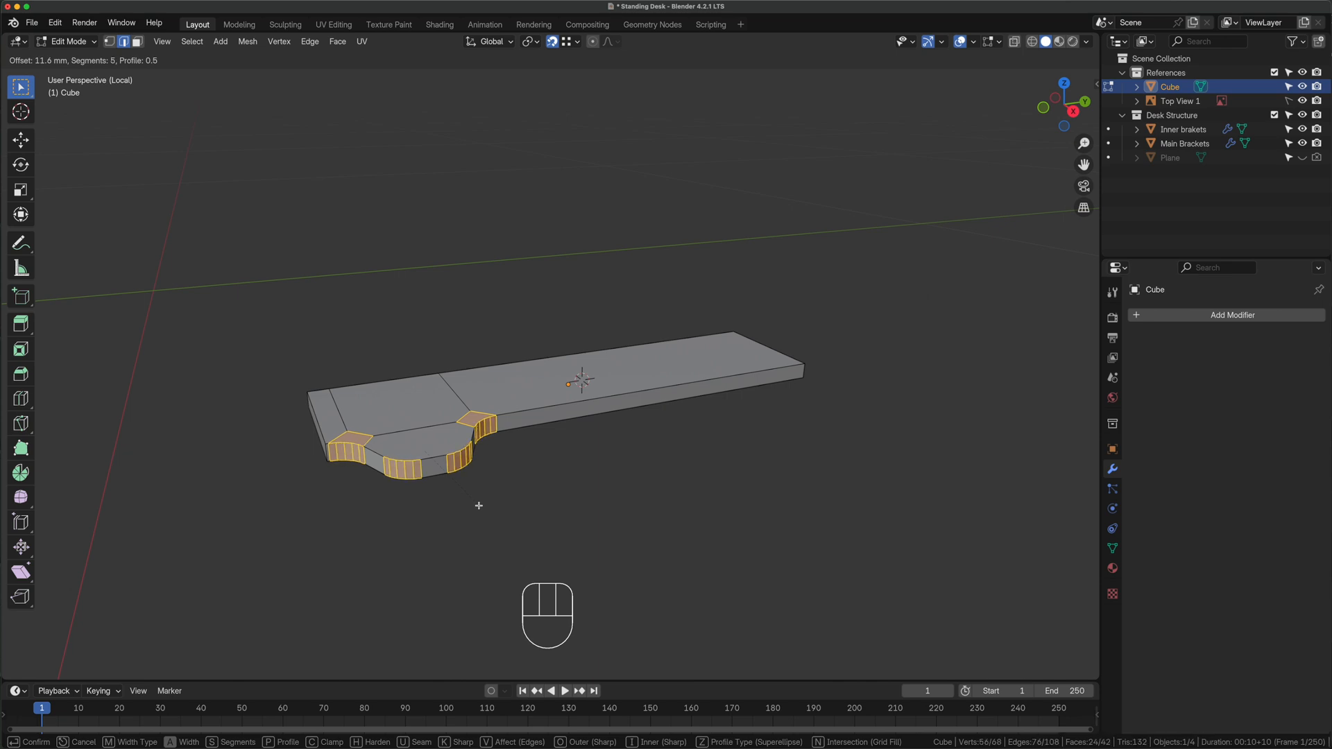
scroll(478, 505, "up", 1)
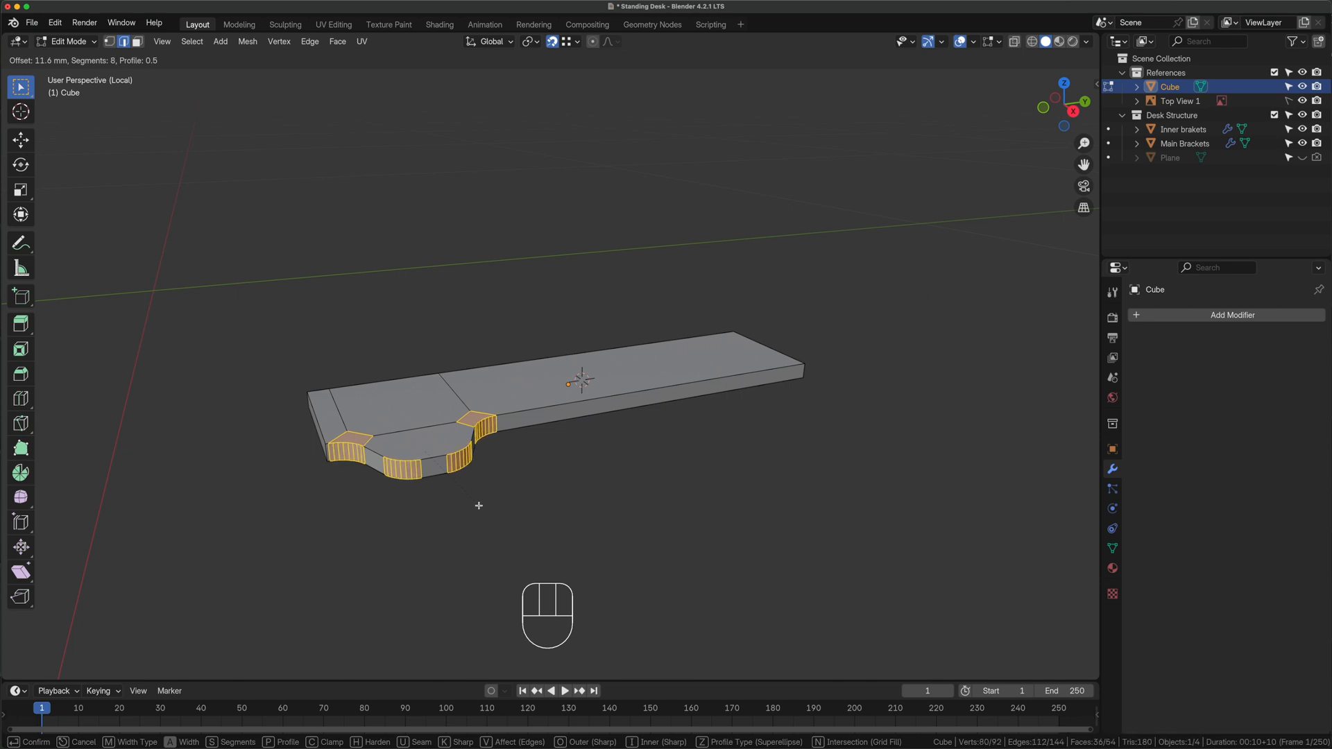
key("Return")
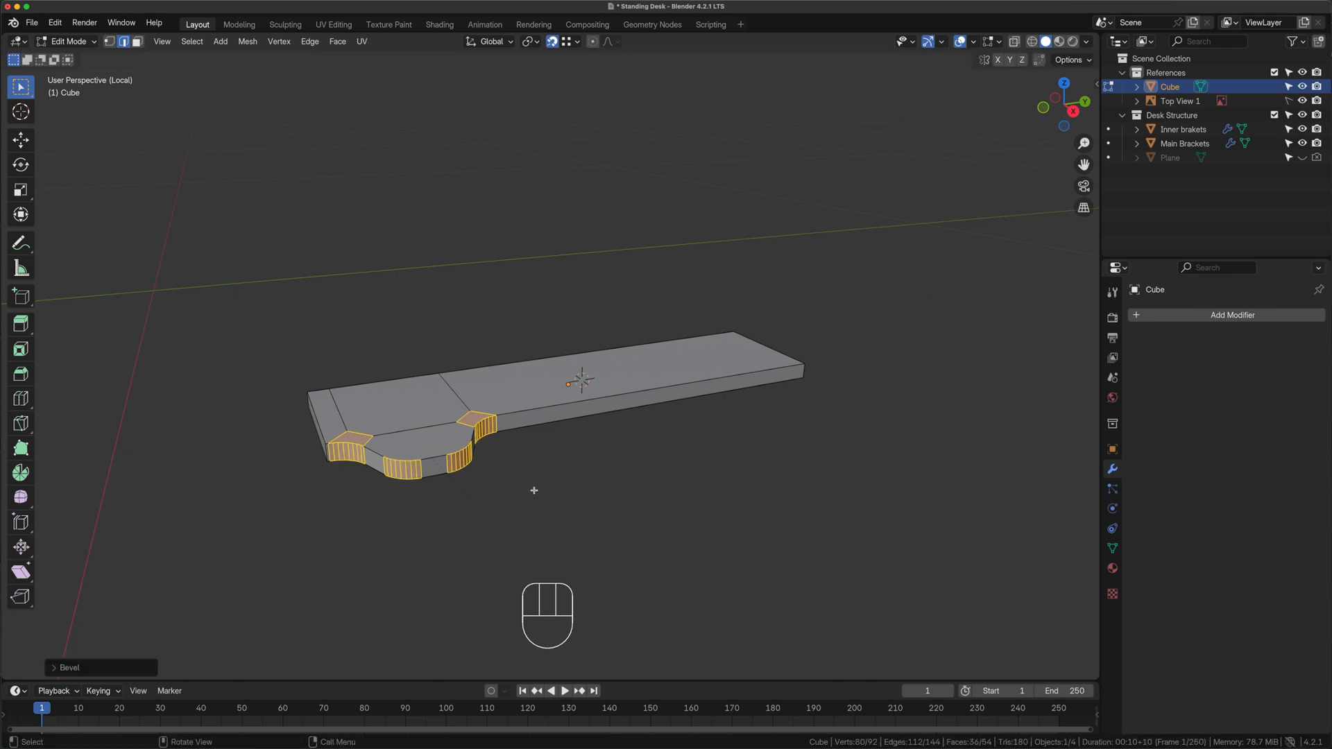
Return to Object Mode and apply Shade Auto Smooth to the cross plate
key("alt+a")
key("Tab")
middle_click_drag(626, 510, 573, 519)
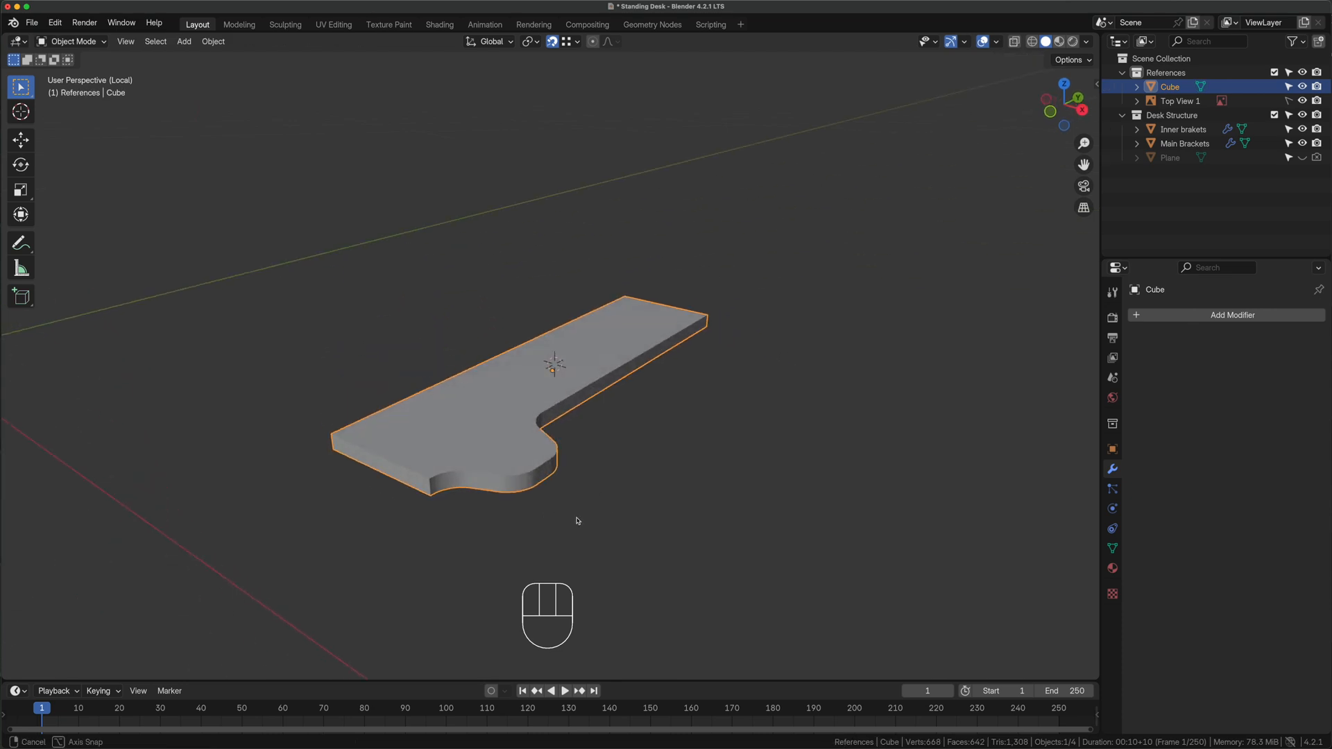
right_click(566, 492)
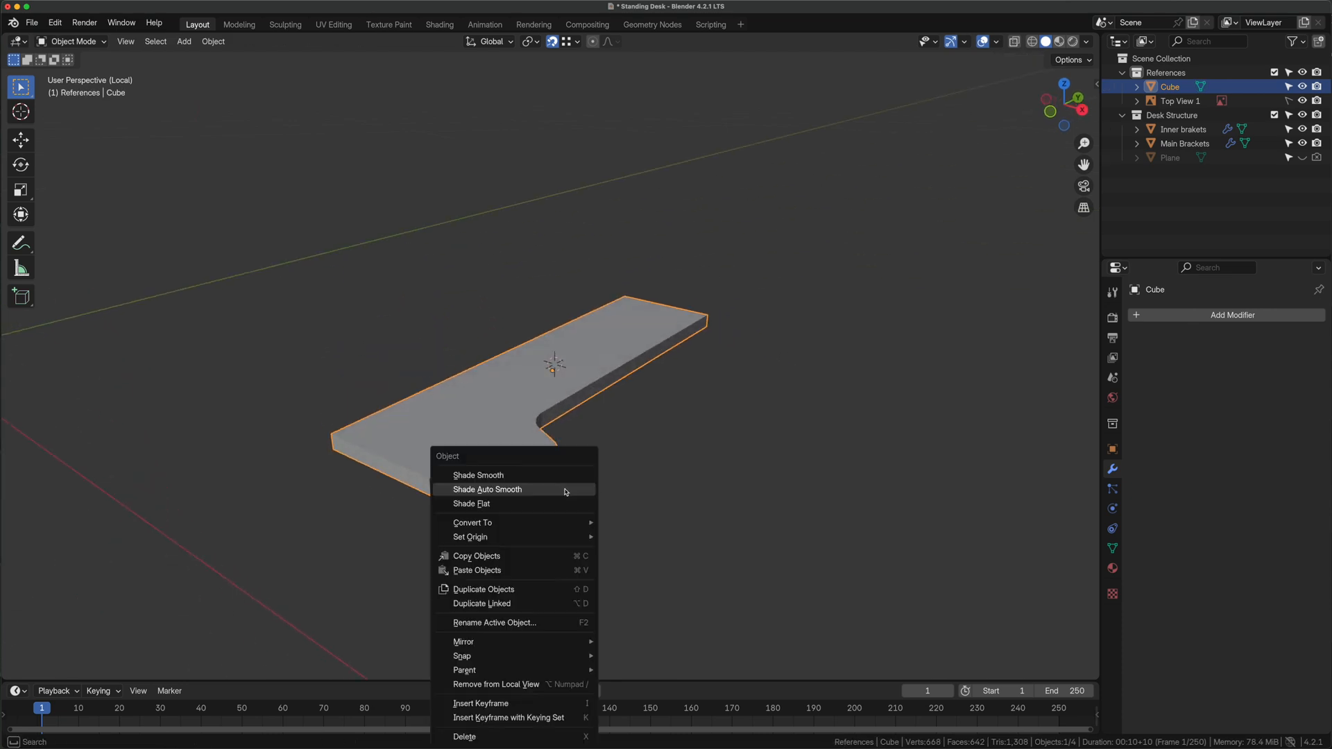
left_click(566, 492)
left_click(609, 511)
middle_click_drag(609, 511, 537, 427)
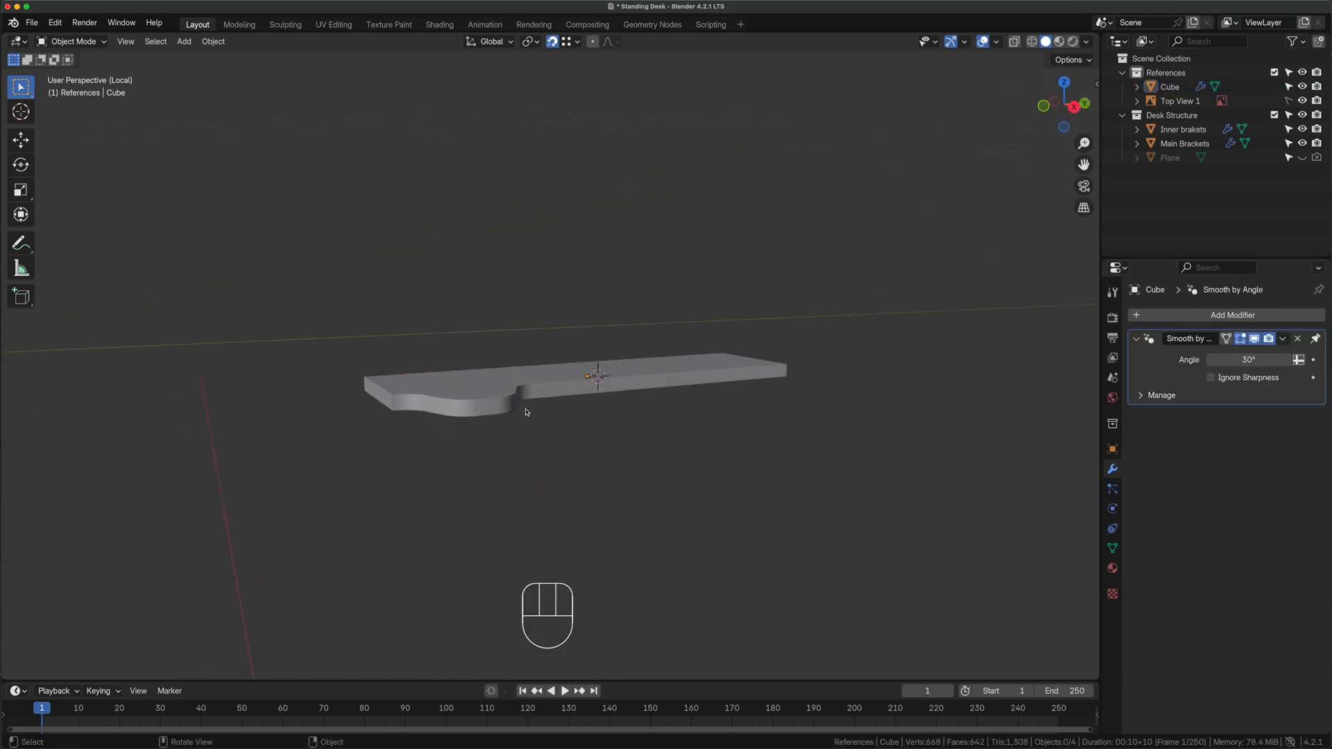
Add a Bevel modifier to the cross plate with an amount of 1.5 and 3 segments
left_click(522, 392)
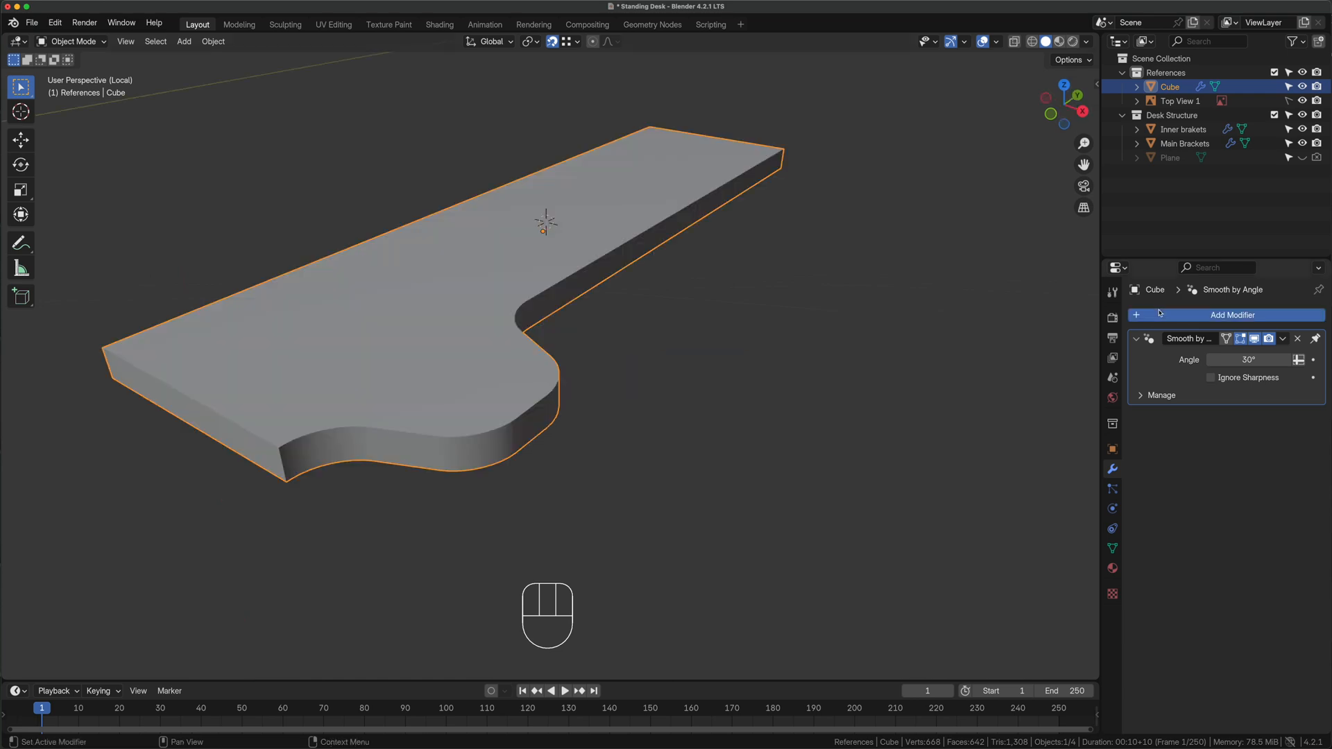
left_click(1159, 314)
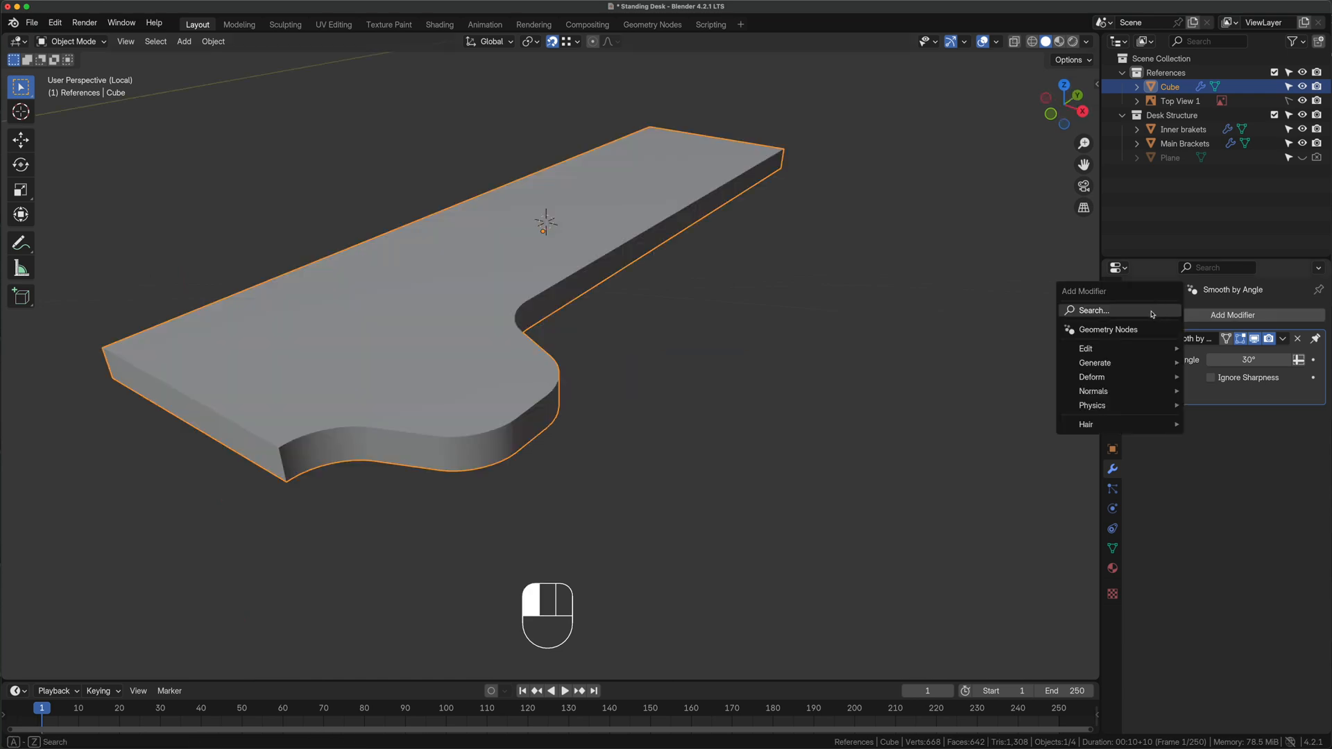
left_click(1151, 311)
type("bevel")
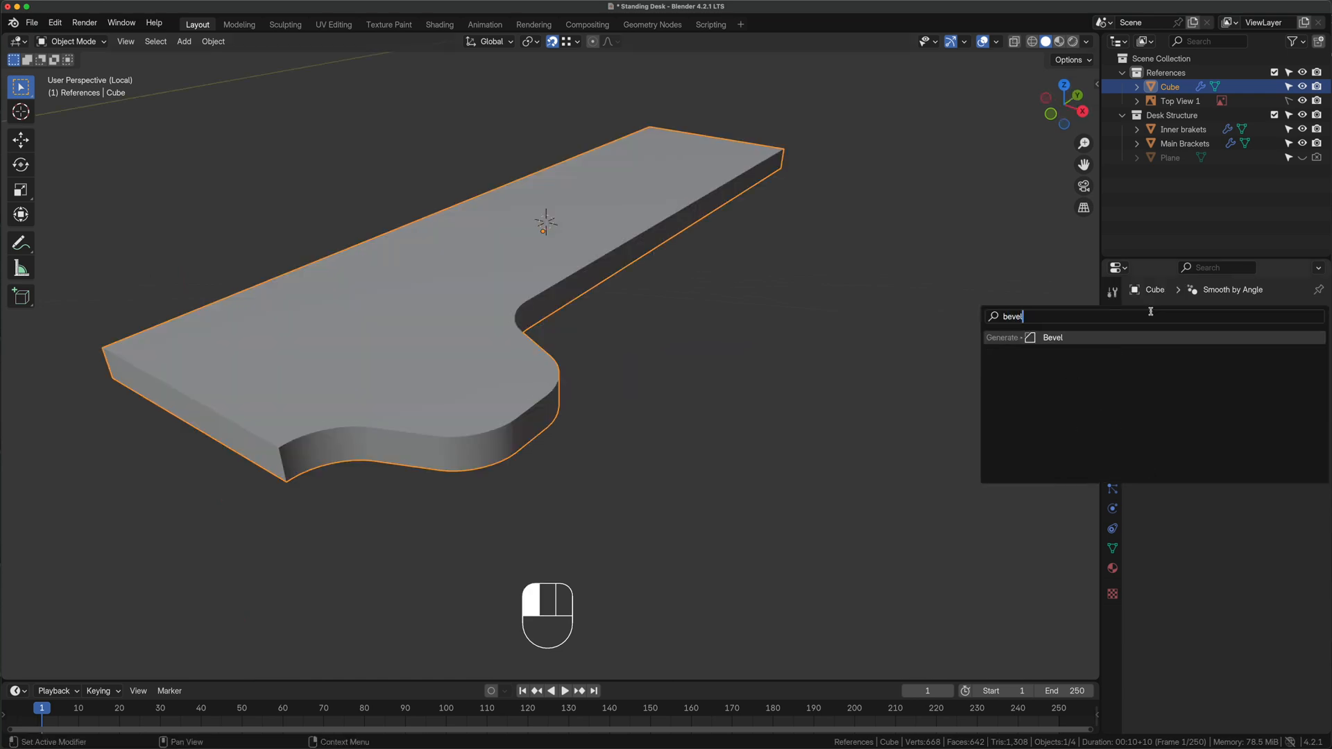
key("Return")
left_click(1254, 393)
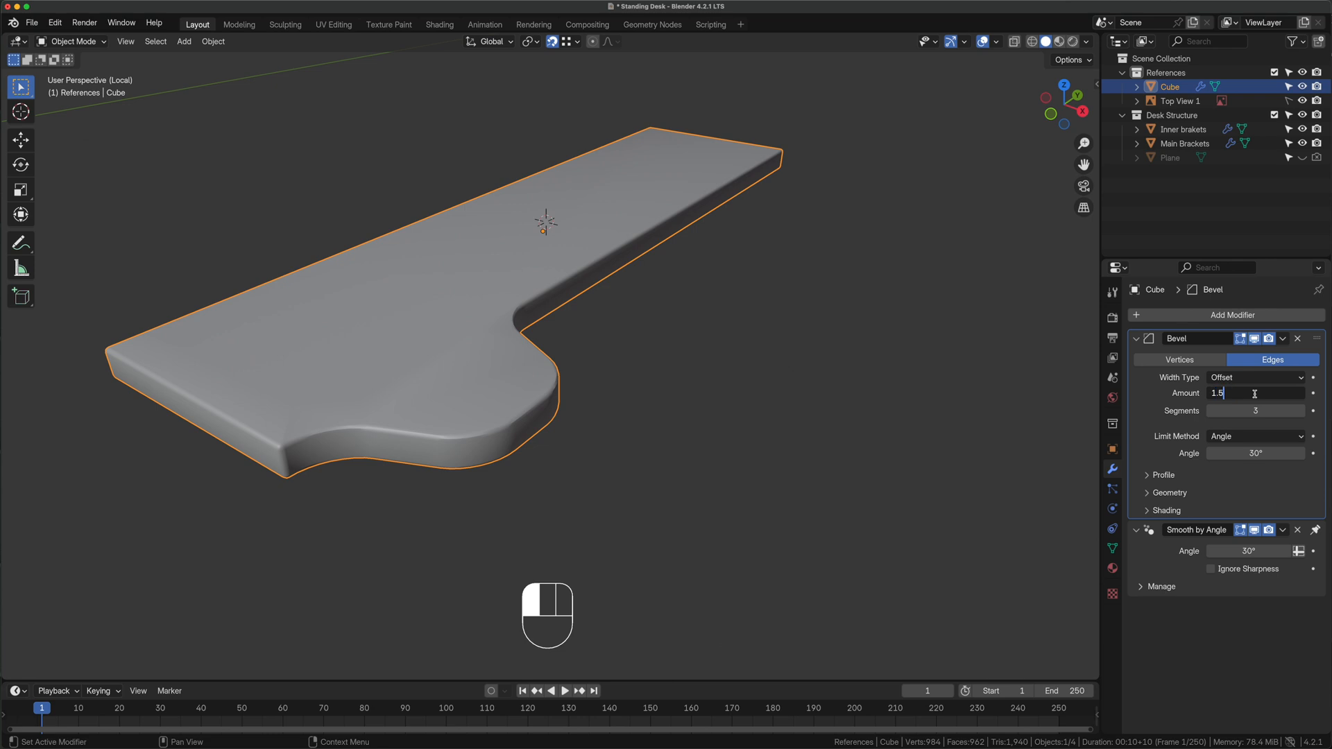
type("1.5")
key("Tab")
Leave local view and add a cylinder with the 3D cursor placed on the small hole of the cross plate's tab
key("slash")
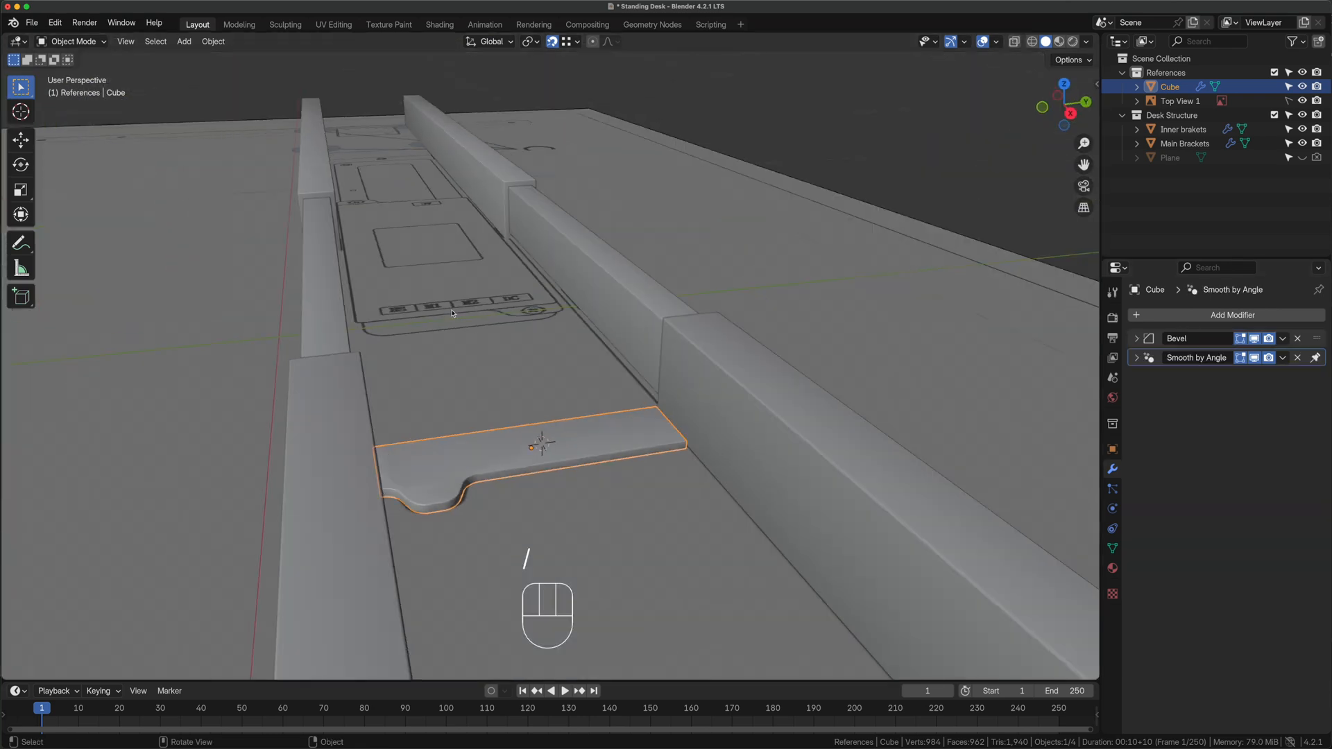
key("grave")
left_click(625, 458)
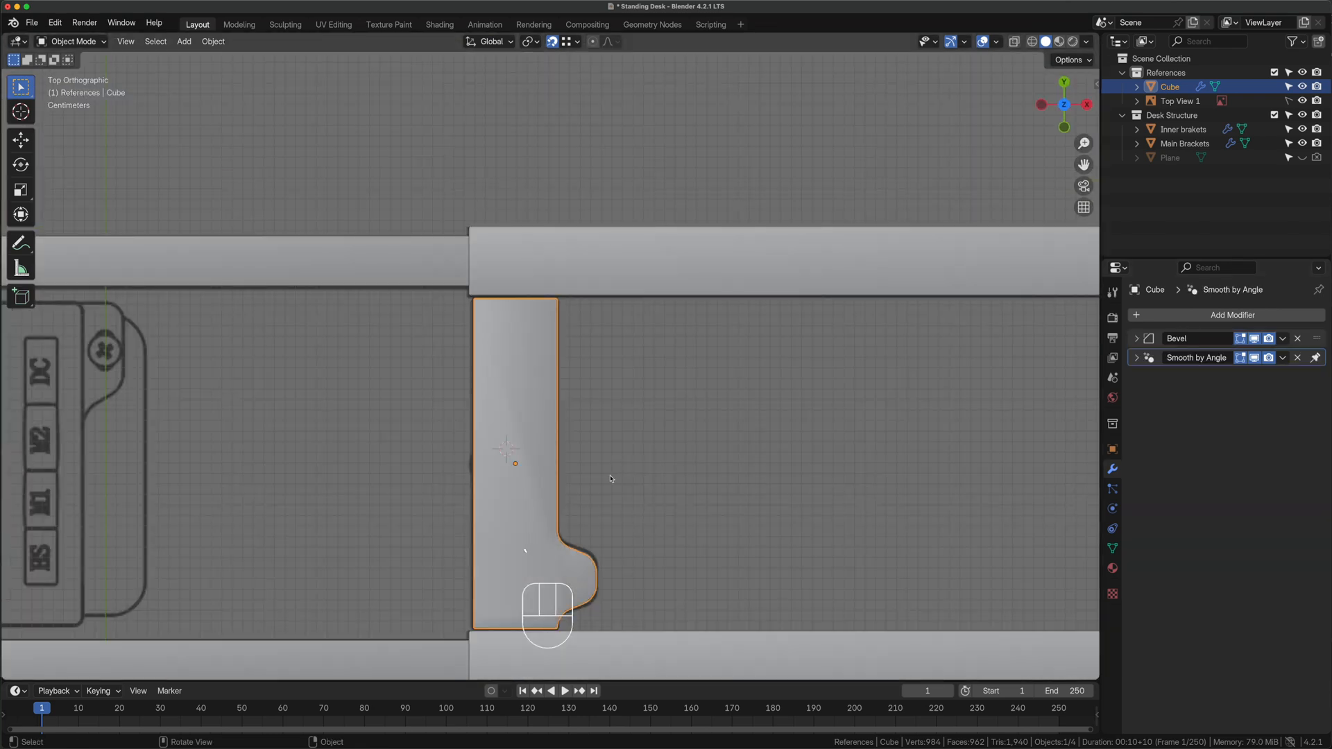
key("alt+z")
scroll(589, 397, "up", 5)
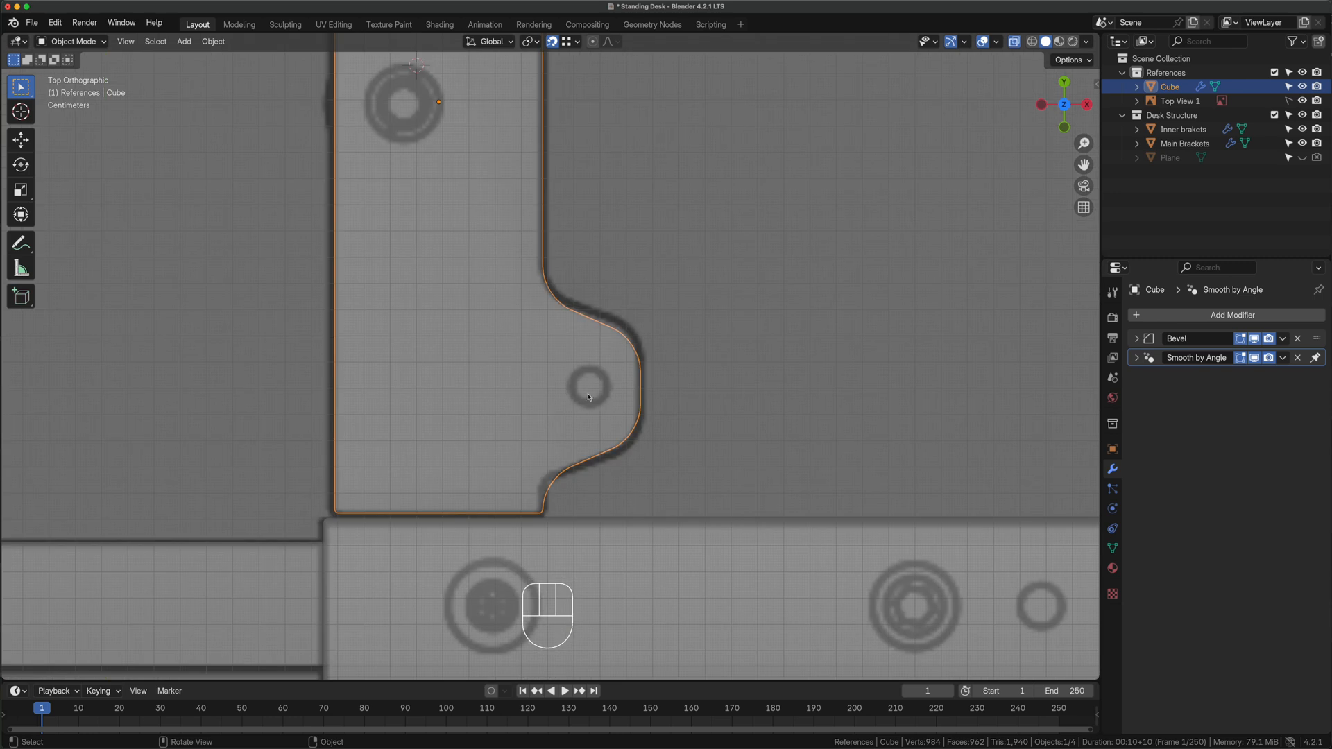
right_click(590, 389, "shift")
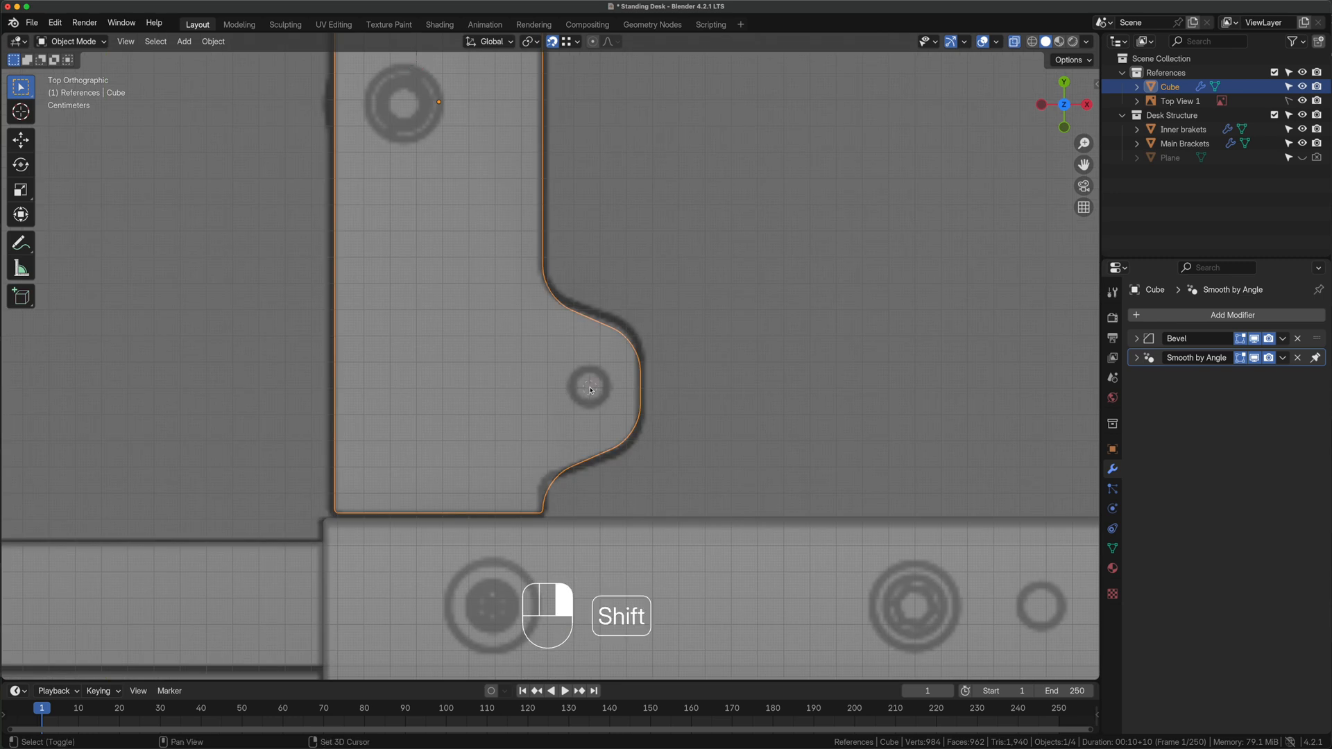
key("shift+a")
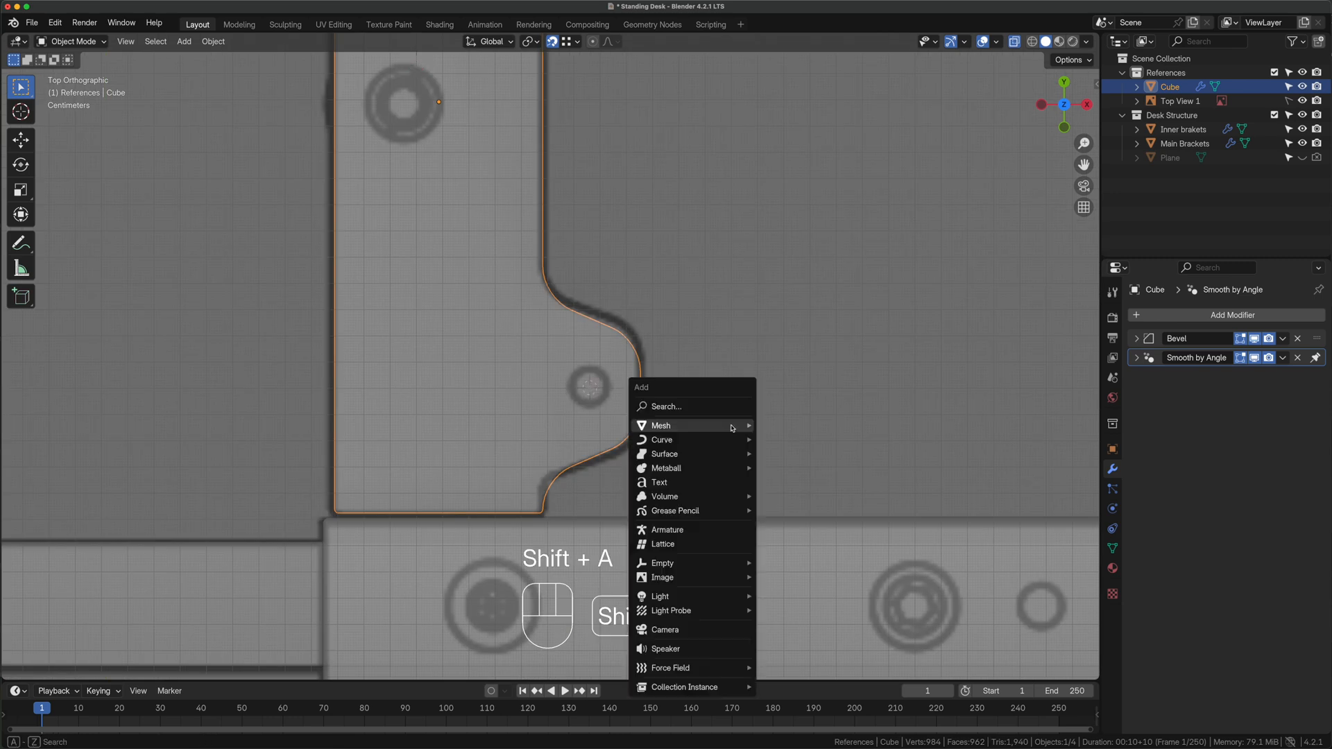
mouse_move(731, 425)
left_click(788, 496)
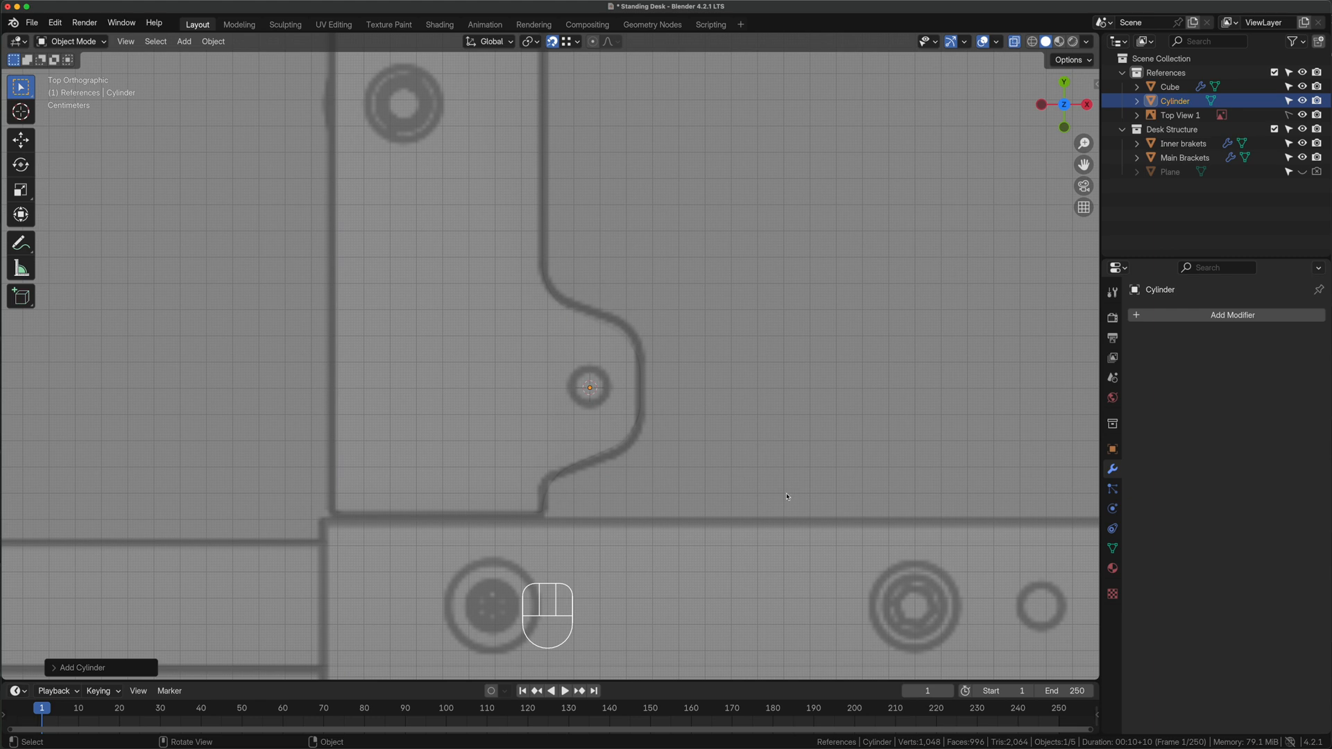
Scale the cylinder down to the size of the tab's hole in the reference drawing
key("alt+z")
scroll(681, 486, "down", 10)
key("s")
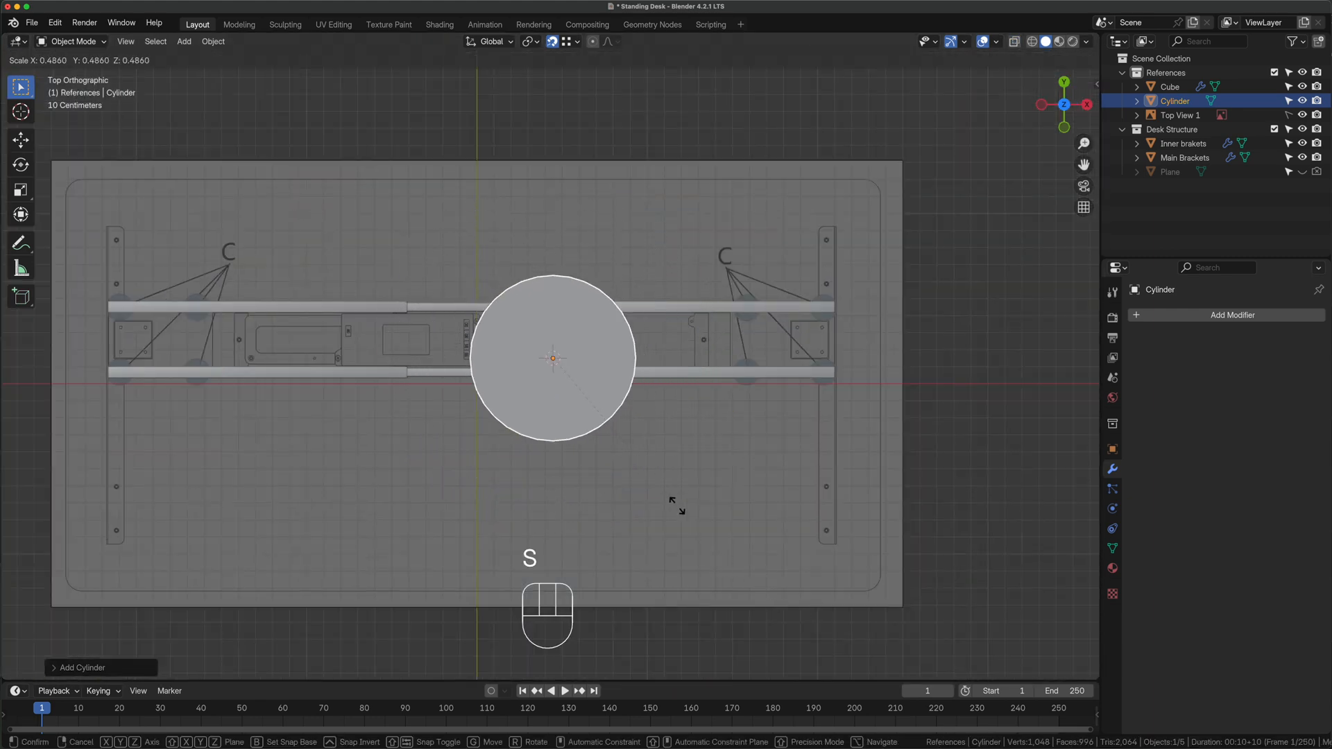
scroll(586, 407, "up", 10)
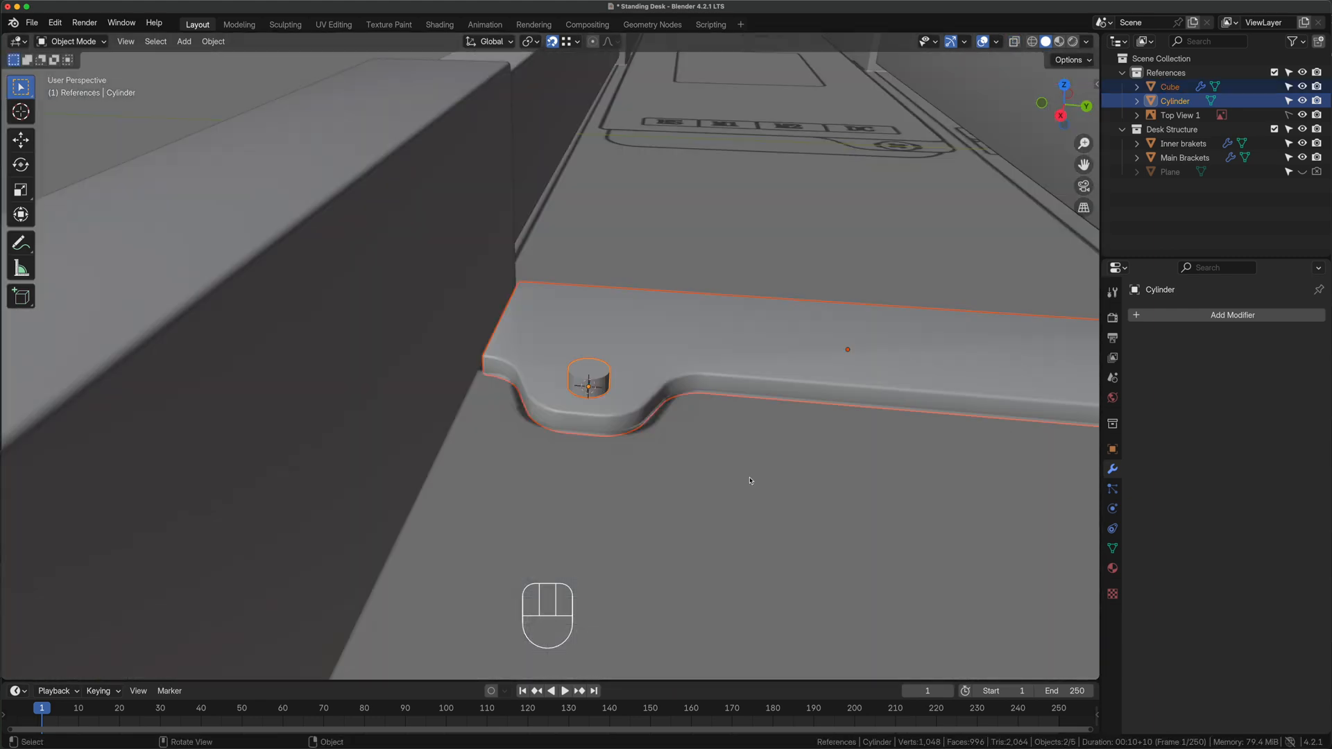
Isolate the cylinder with the cross plate and stretch it along Z until it passes fully through the tab
key("slash")
middle_click_drag(377, 438, 507, 437)
scroll(395, 471, "up", 4)
middle_click_drag(396, 472, 522, 189, "shift")
middle_click_drag(491, 250, 465, 235)
left_click(435, 169)
left_click(421, 182)
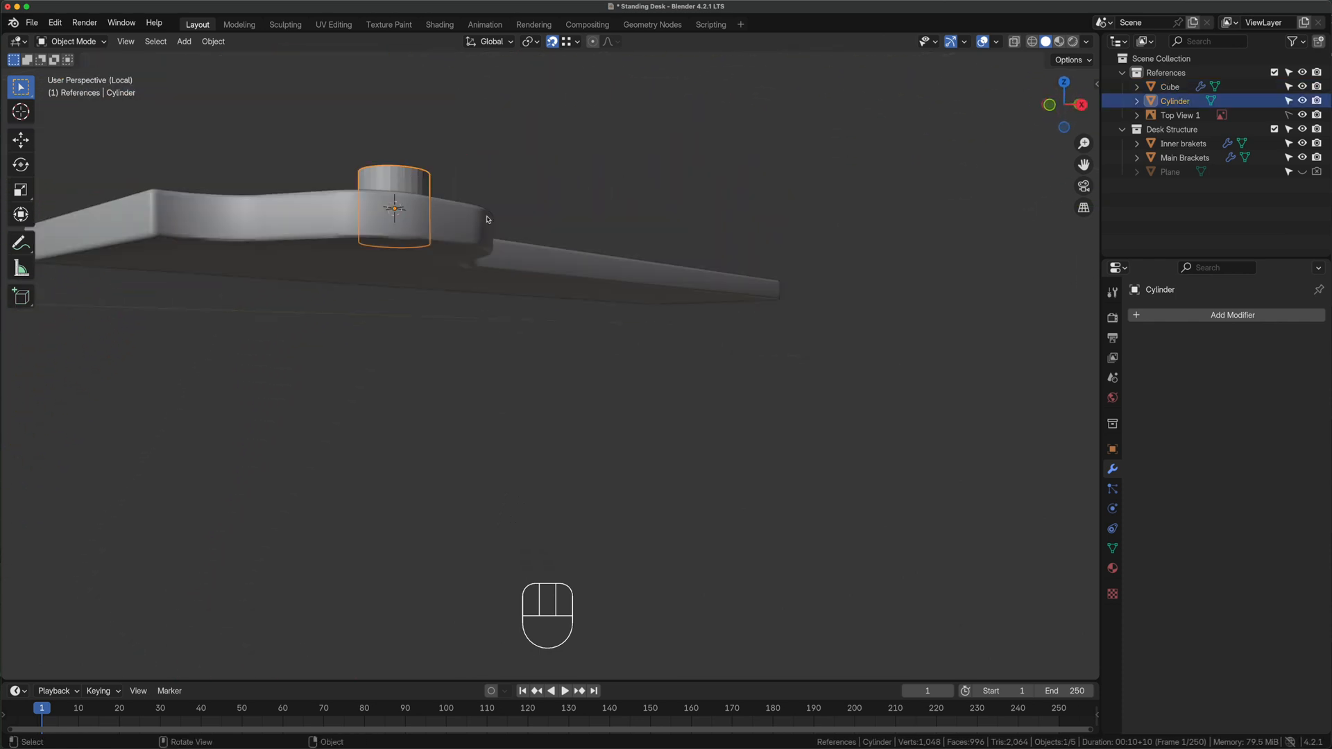
key("s")
key("z")
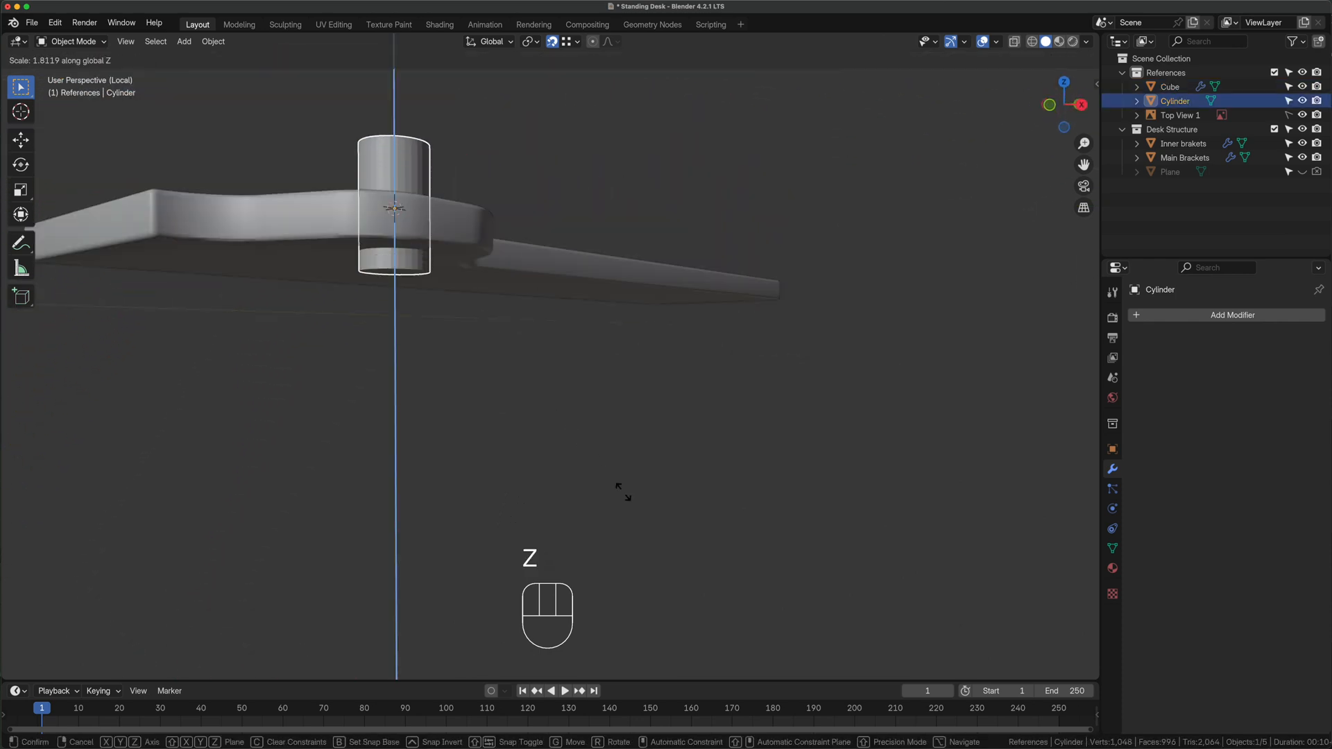
left_click(842, 158)
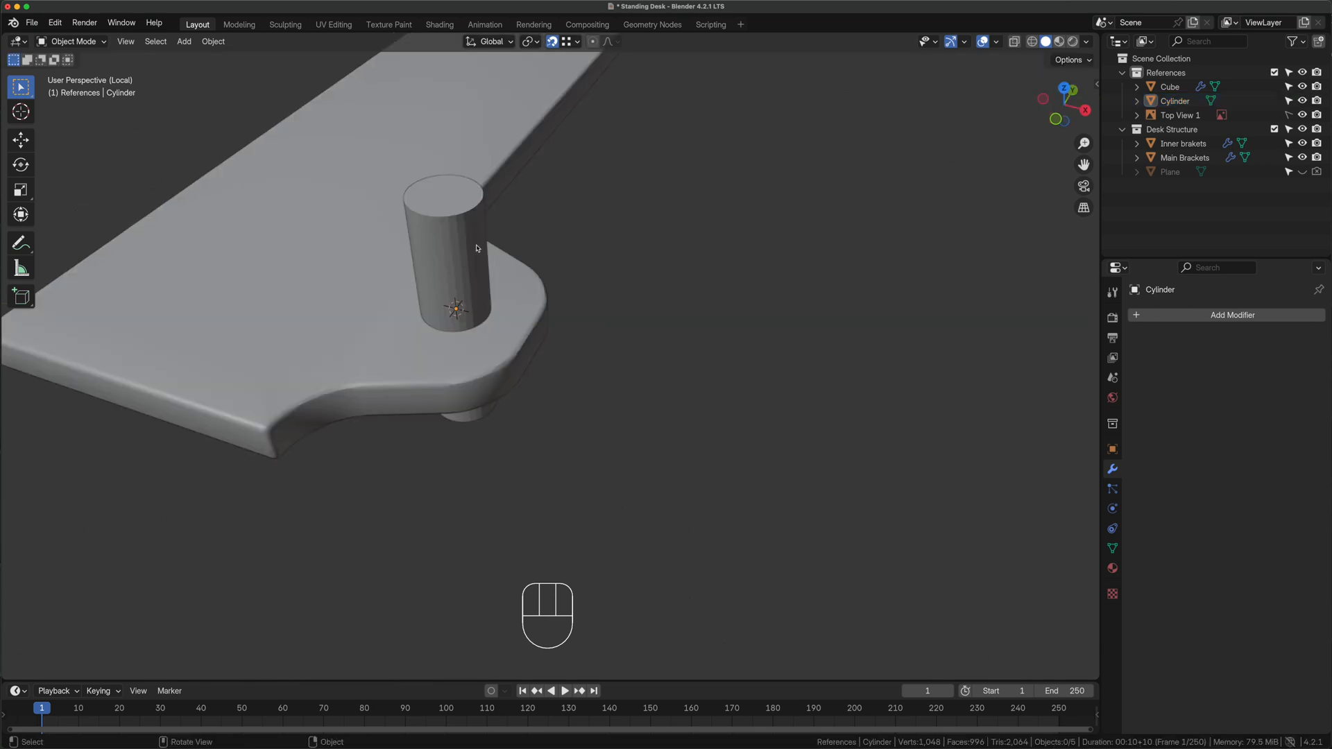
Apply Shade Auto Smooth to the cylinder in the tab
left_click(482, 251)
right_click(601, 245)
left_click(600, 246)
left_click(626, 236)
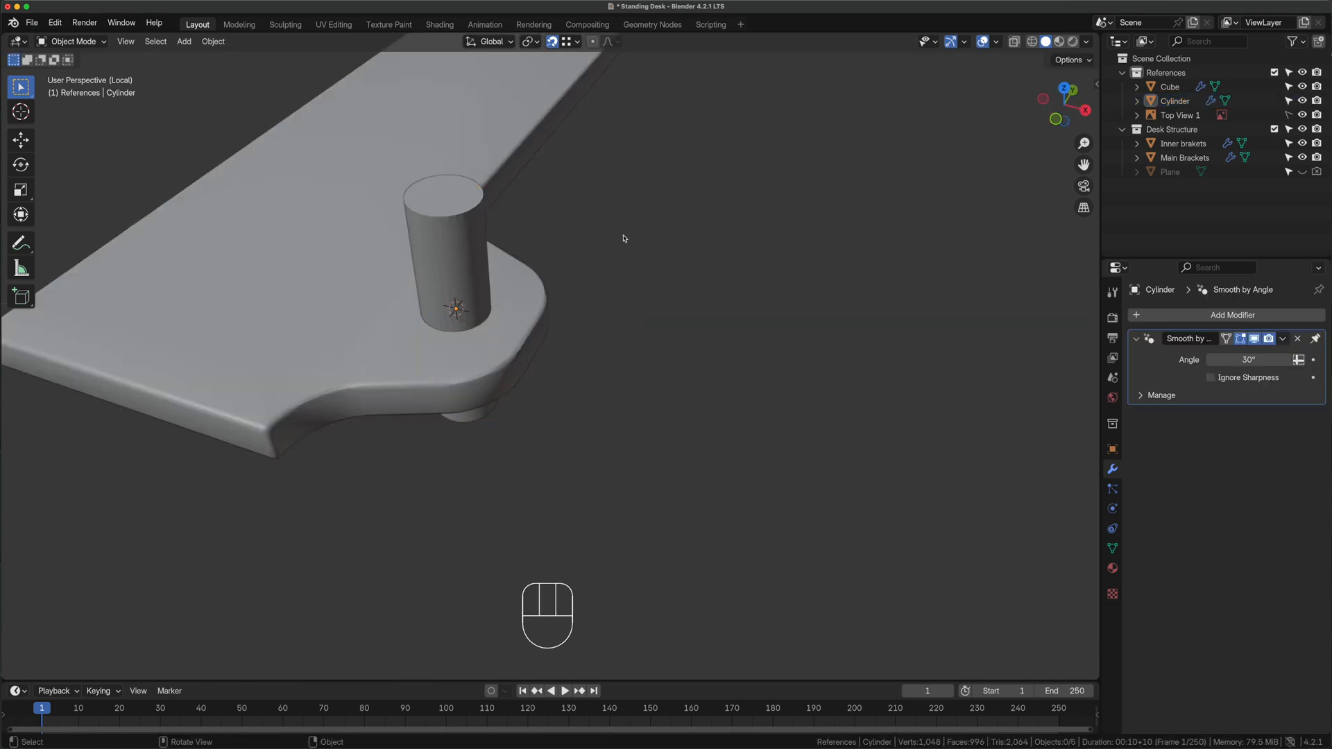
Add a Boolean Difference modifier to the cross plate with the cylinder as its cutting object
left_click(399, 361)
left_click(652, 306)
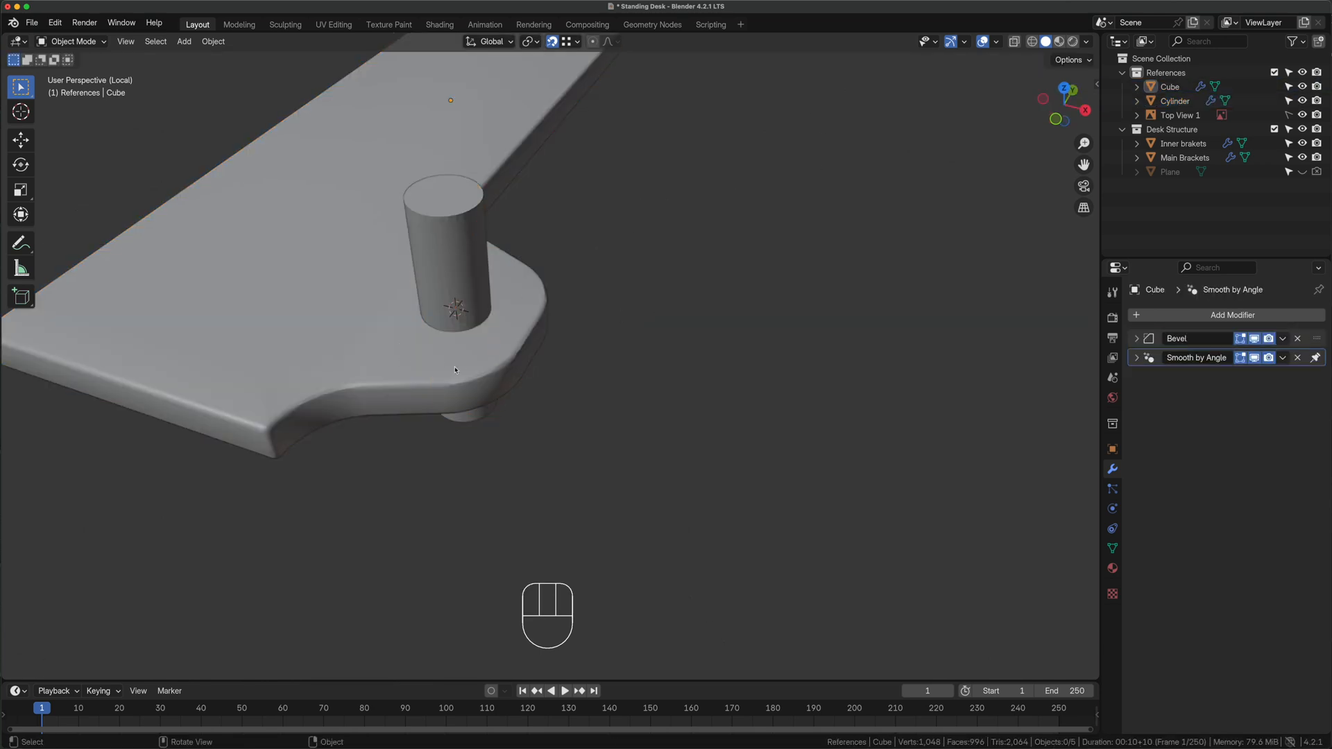
left_click(390, 354)
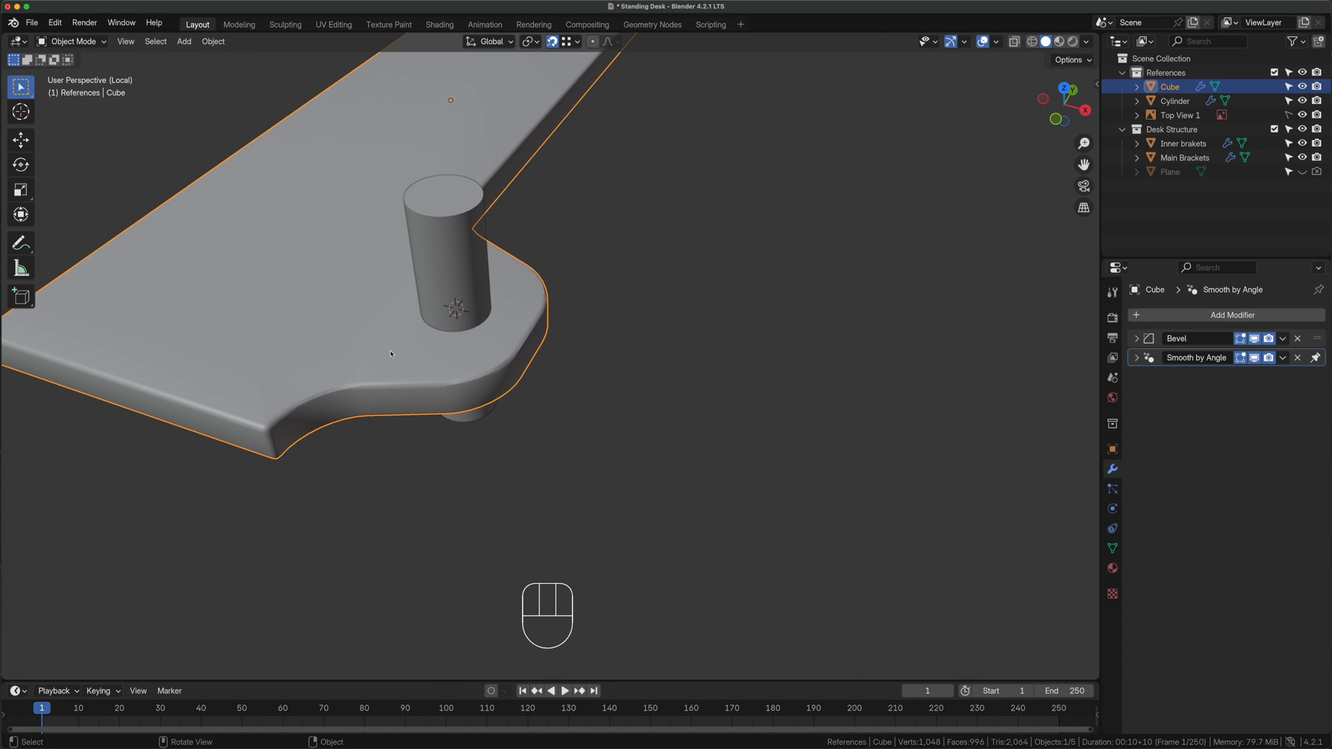
left_click(1174, 316)
type("boo")
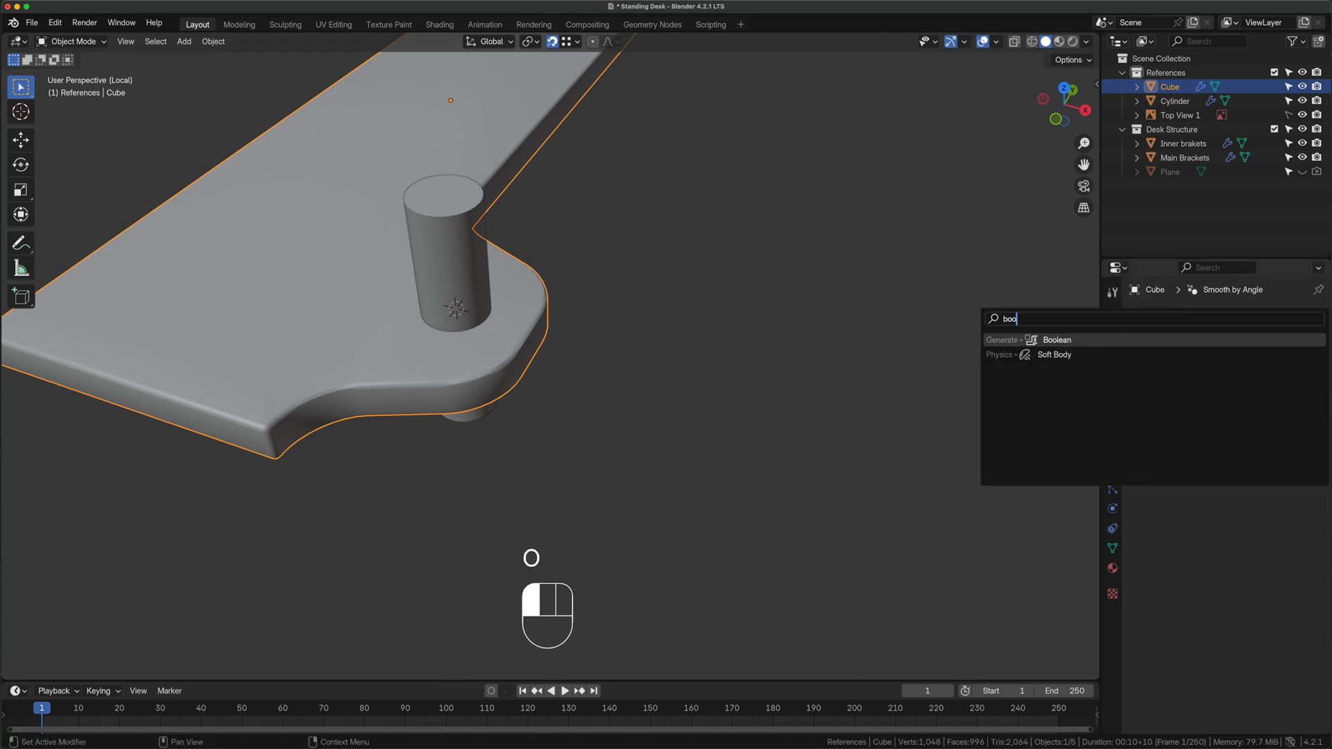
key("Return")
left_click(1298, 414)
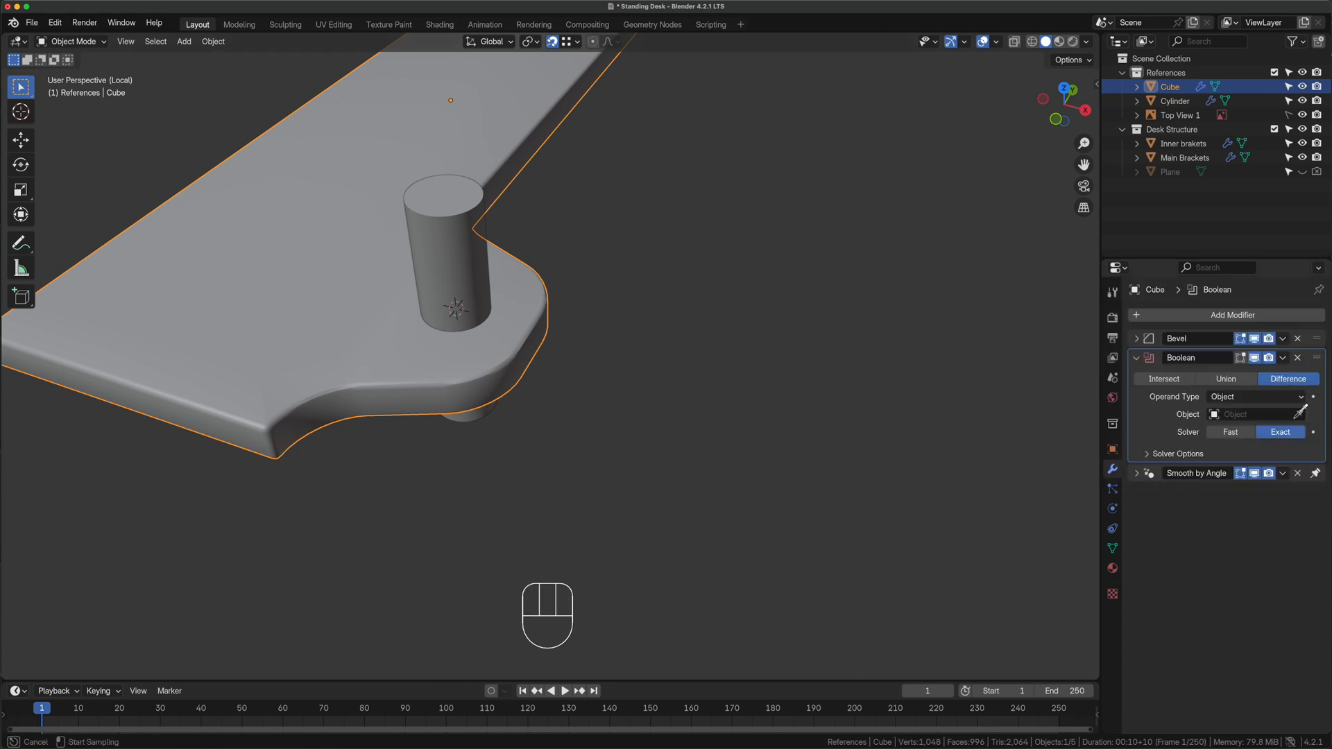
left_click(470, 263)
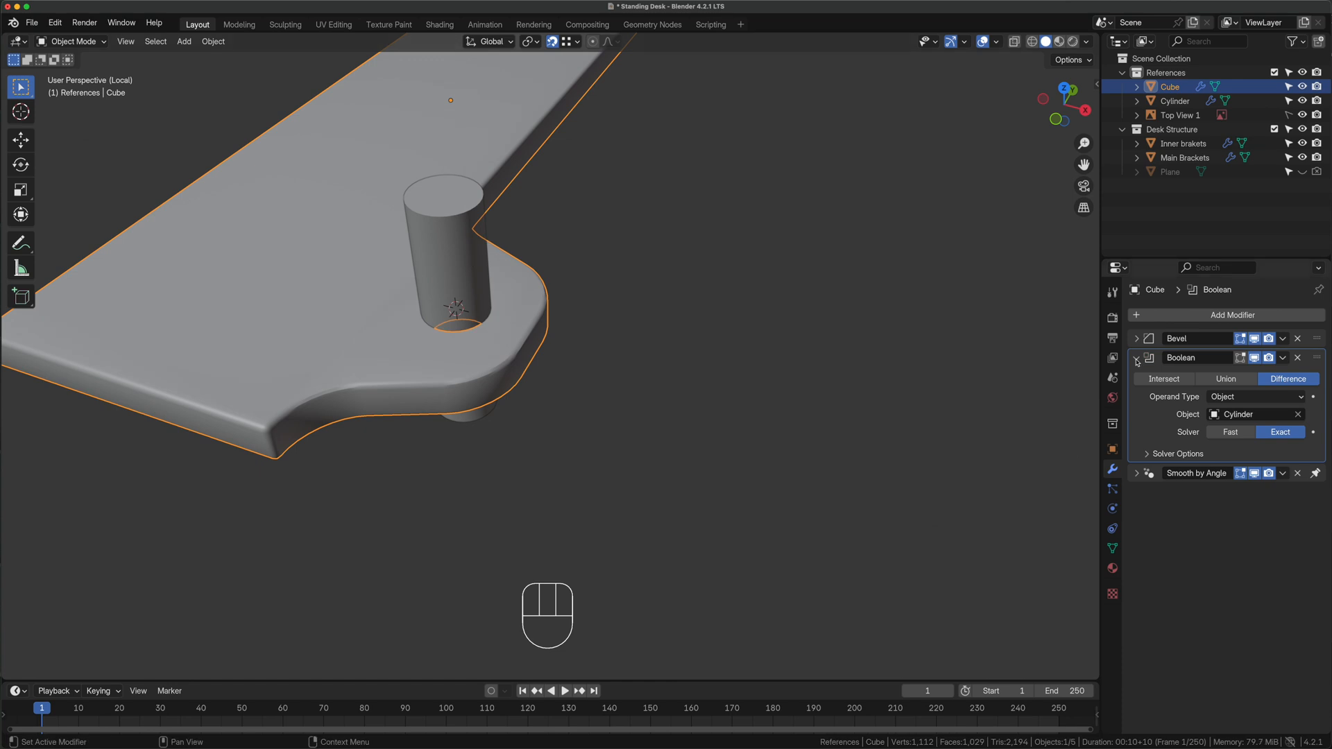
Reorder the cross plate's Boolean modifier above the Bevel and apply it
left_click_drag(1317, 358, 1316, 334)
left_click(1282, 338)
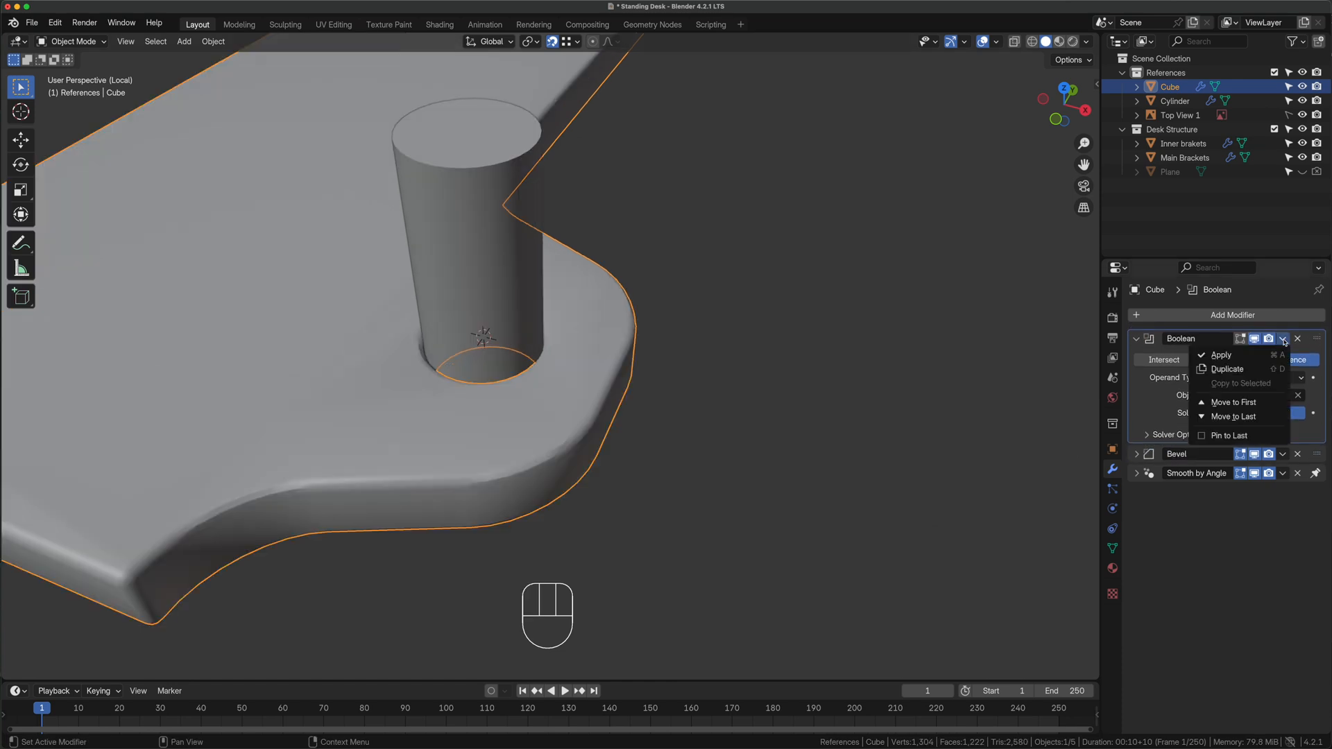
left_click(1242, 356)
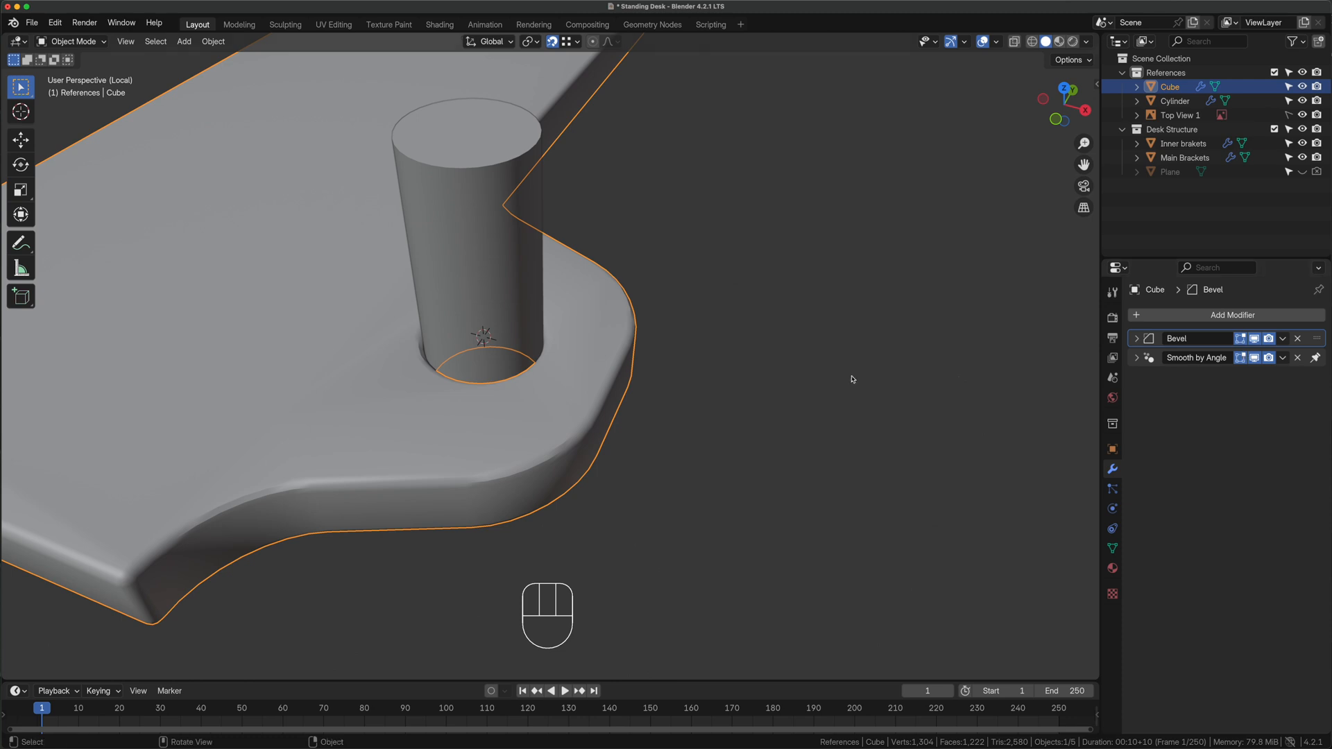
Delete the cutting cylinder from the tab's hole
left_click(462, 279)
key("x")
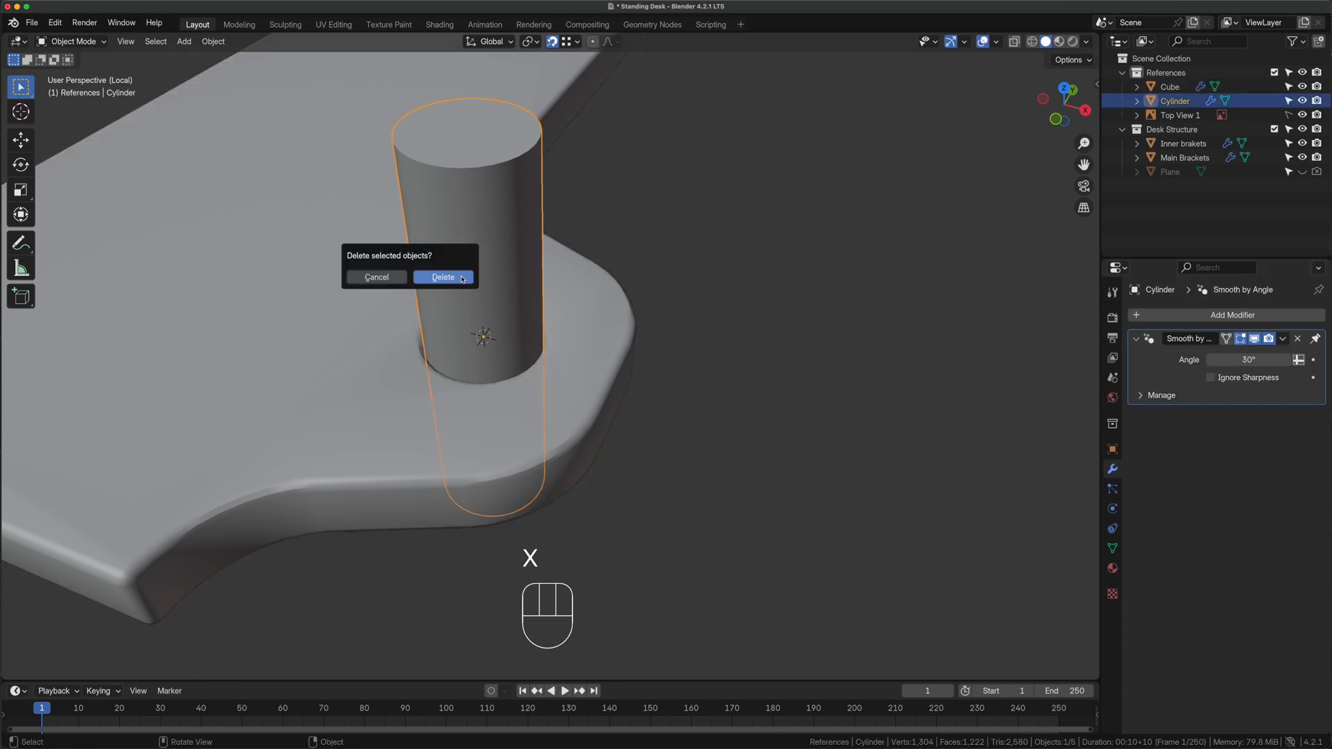
left_click(462, 279)
scroll(753, 340, "down", 8)
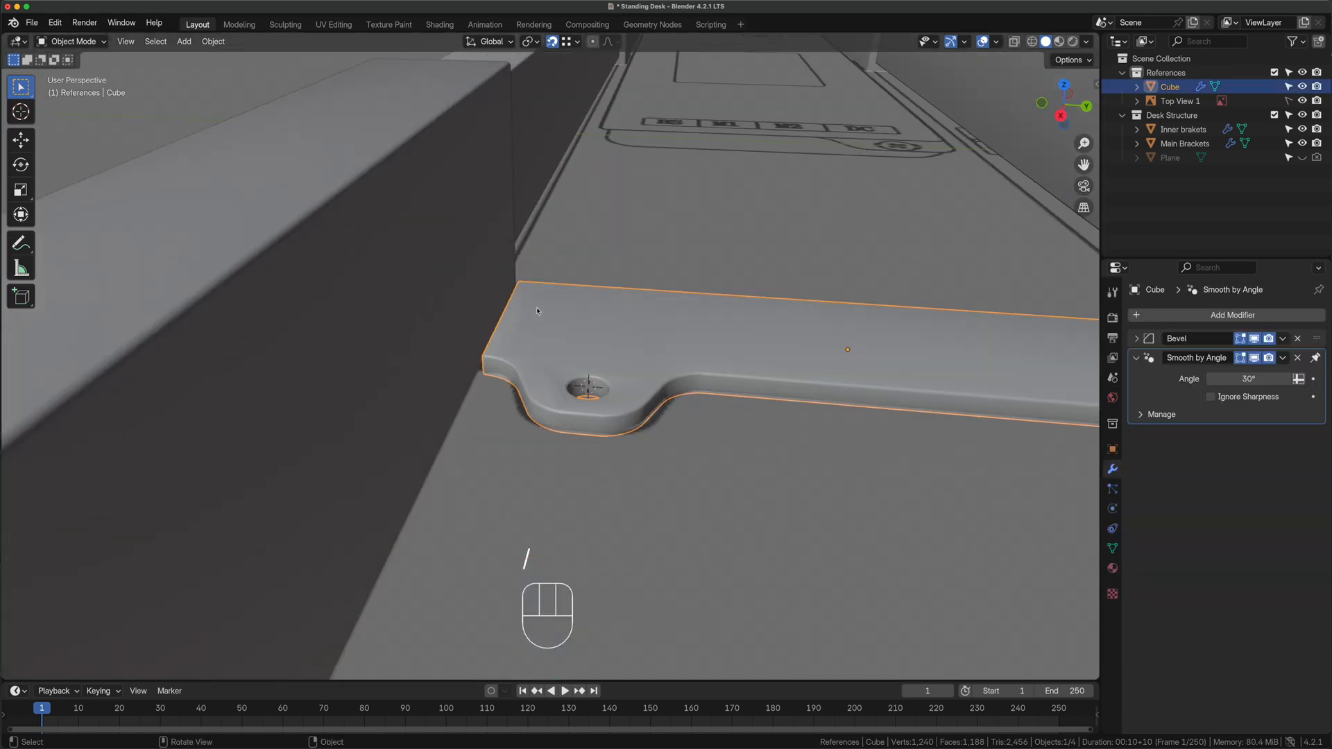
Duplicate the support bracket along X onto the far bracket outline in the drawing and rotate the copy 180° about Z
key("shift+d")
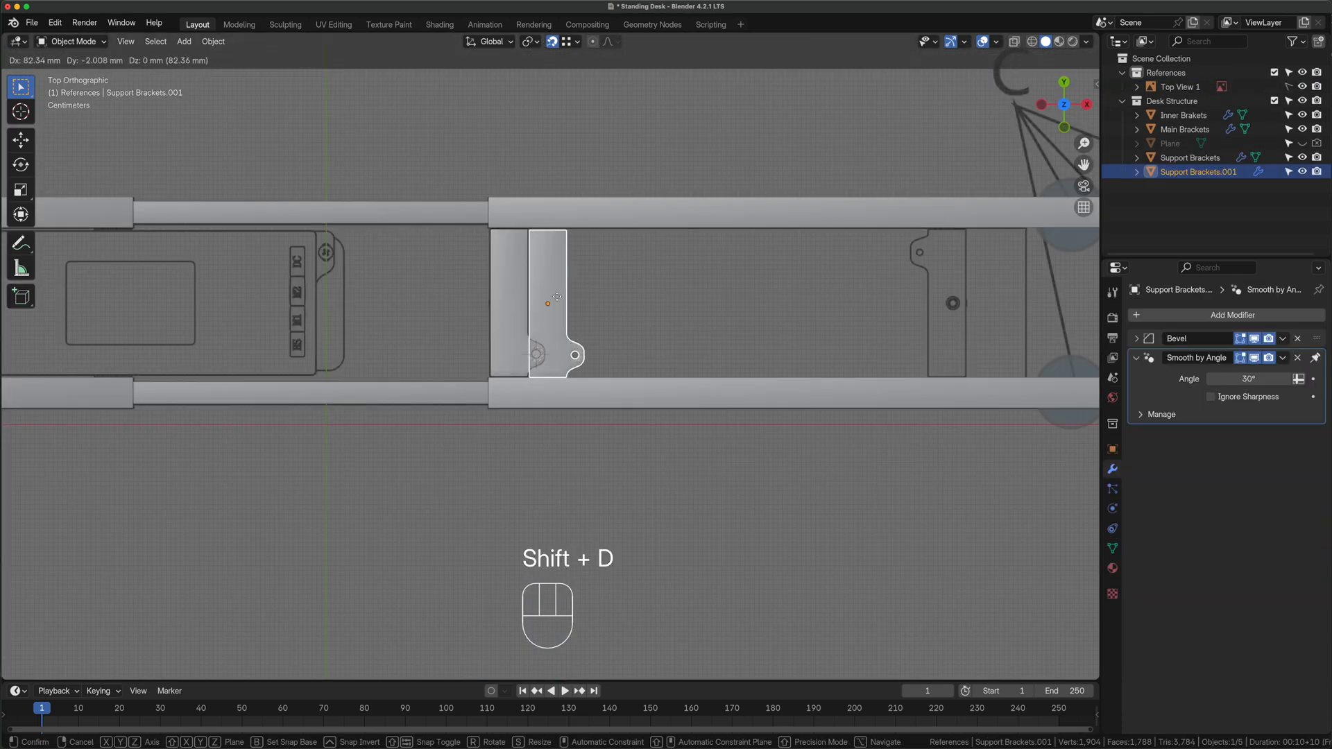
key("x")
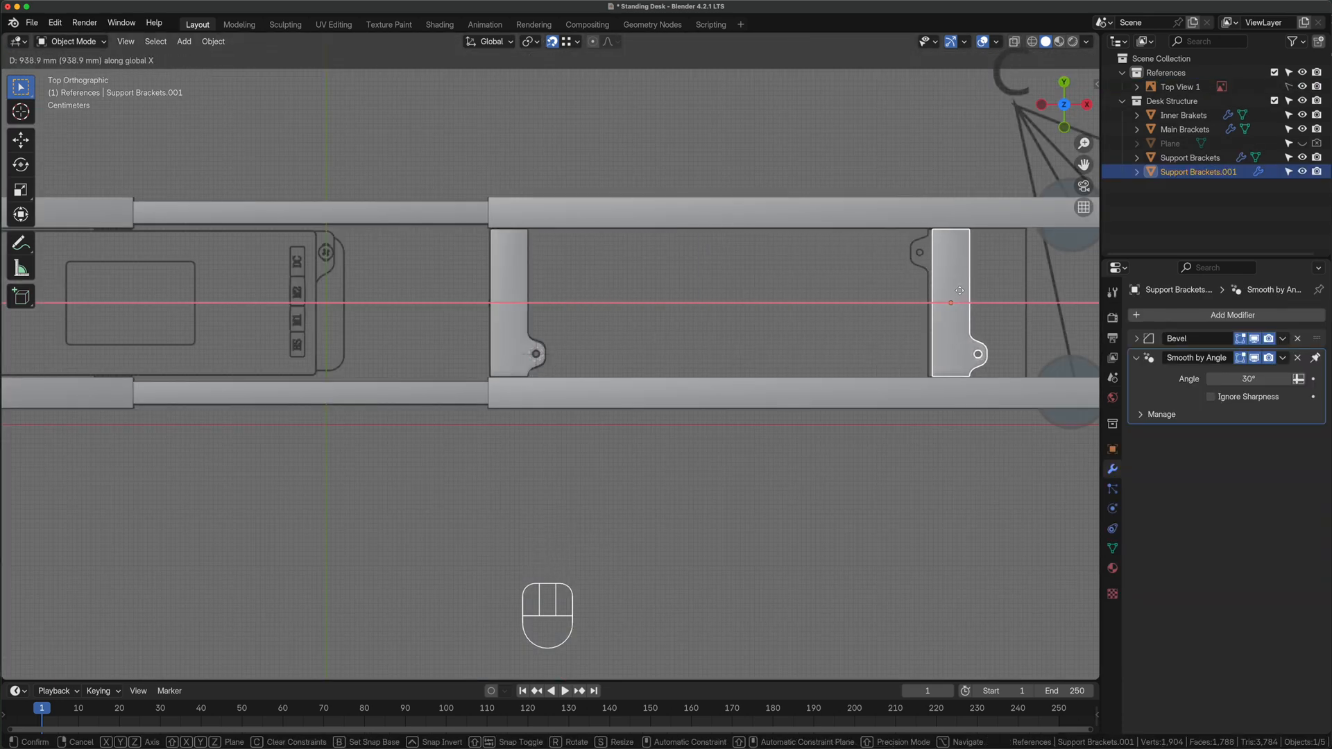
left_click(956, 291)
key("r")
key("z")
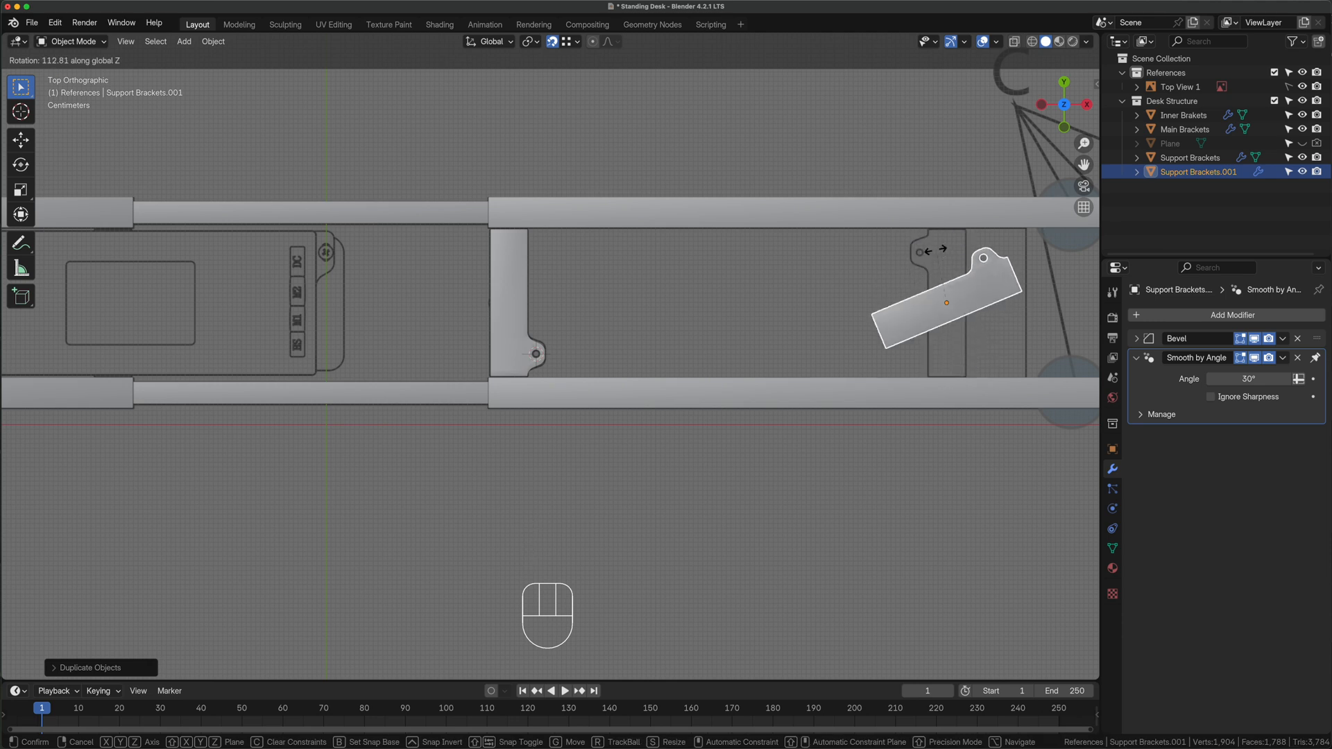
type("180")
key("KP_Enter")
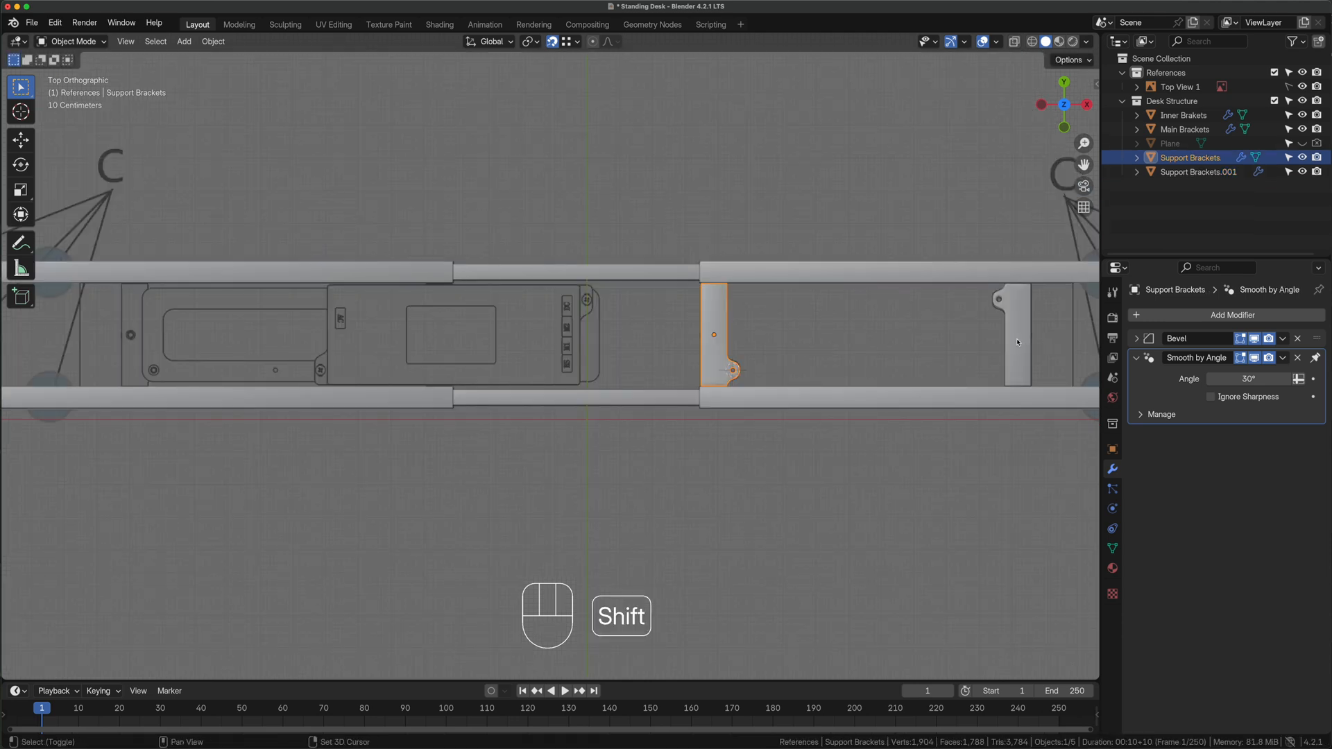
Duplicate both support brackets and move the copies about -1770 mm along X over the bracket outline at the opposite end
left_click(1018, 342, "shift")
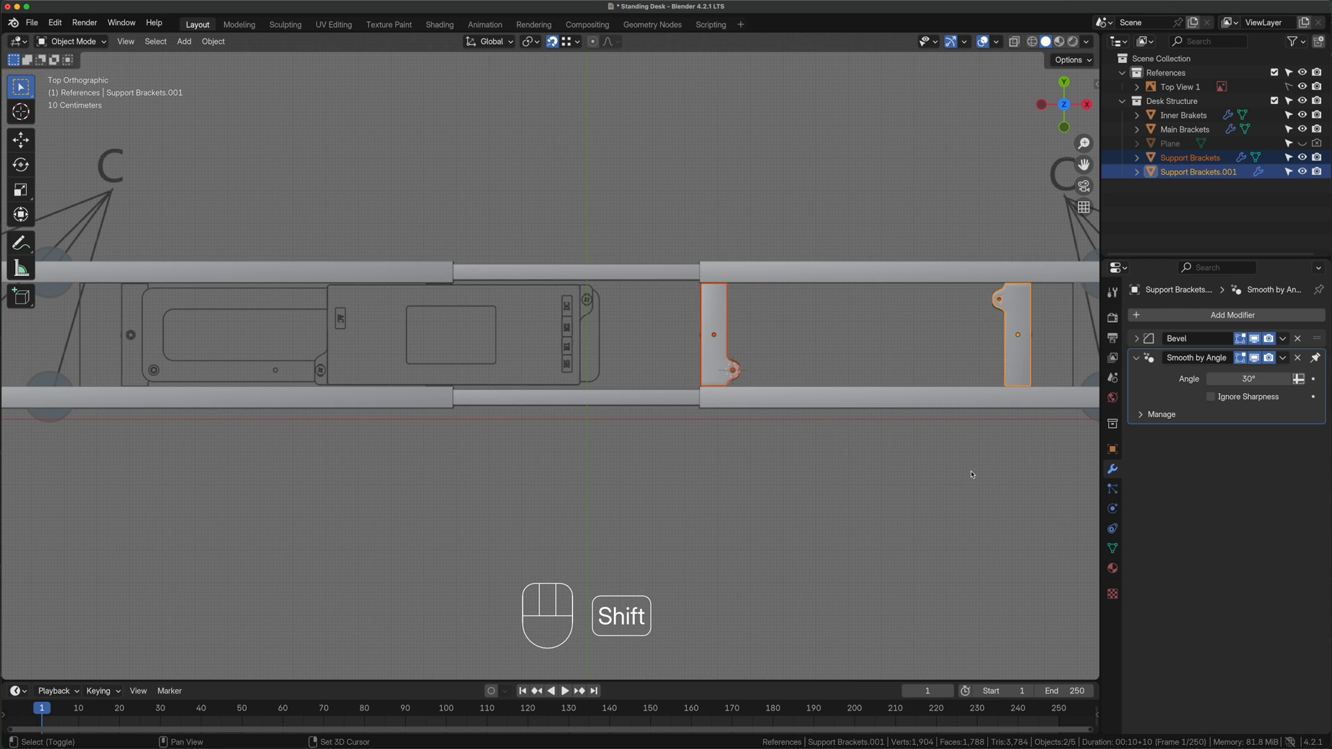
key("shift+d")
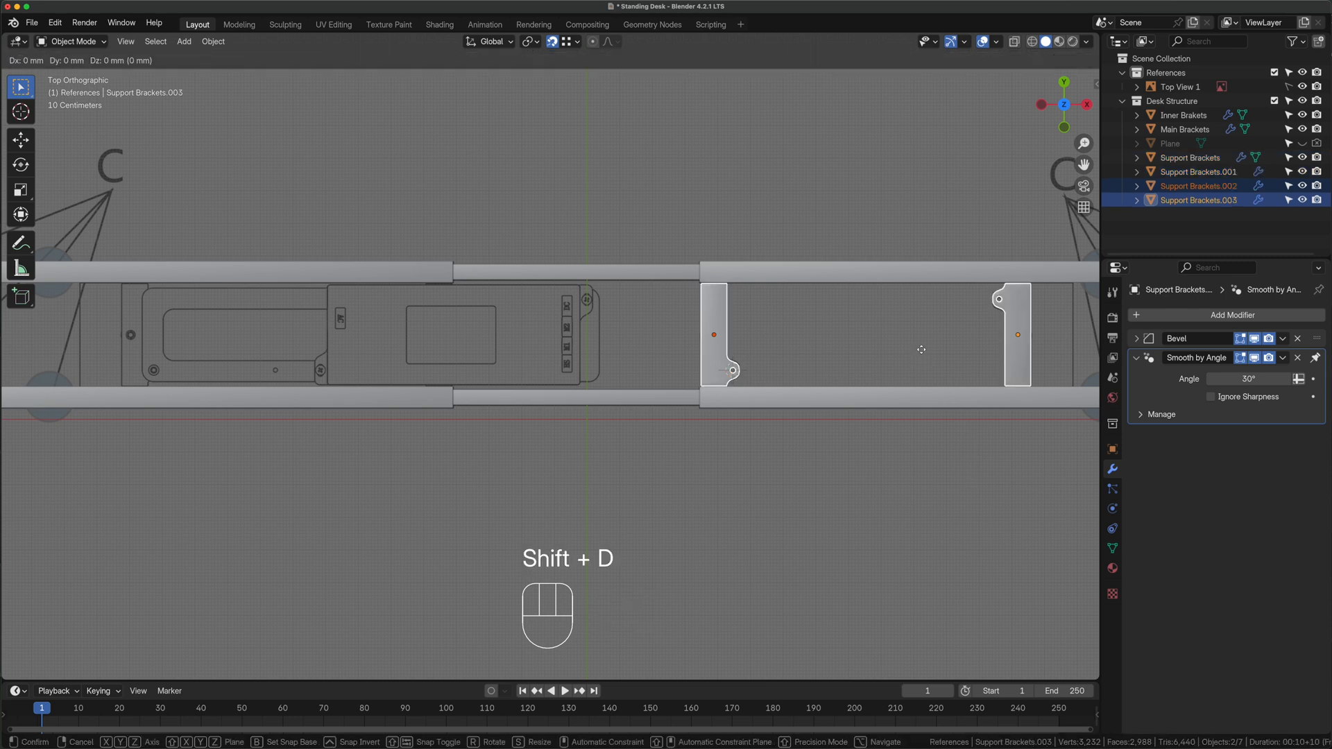
key("x")
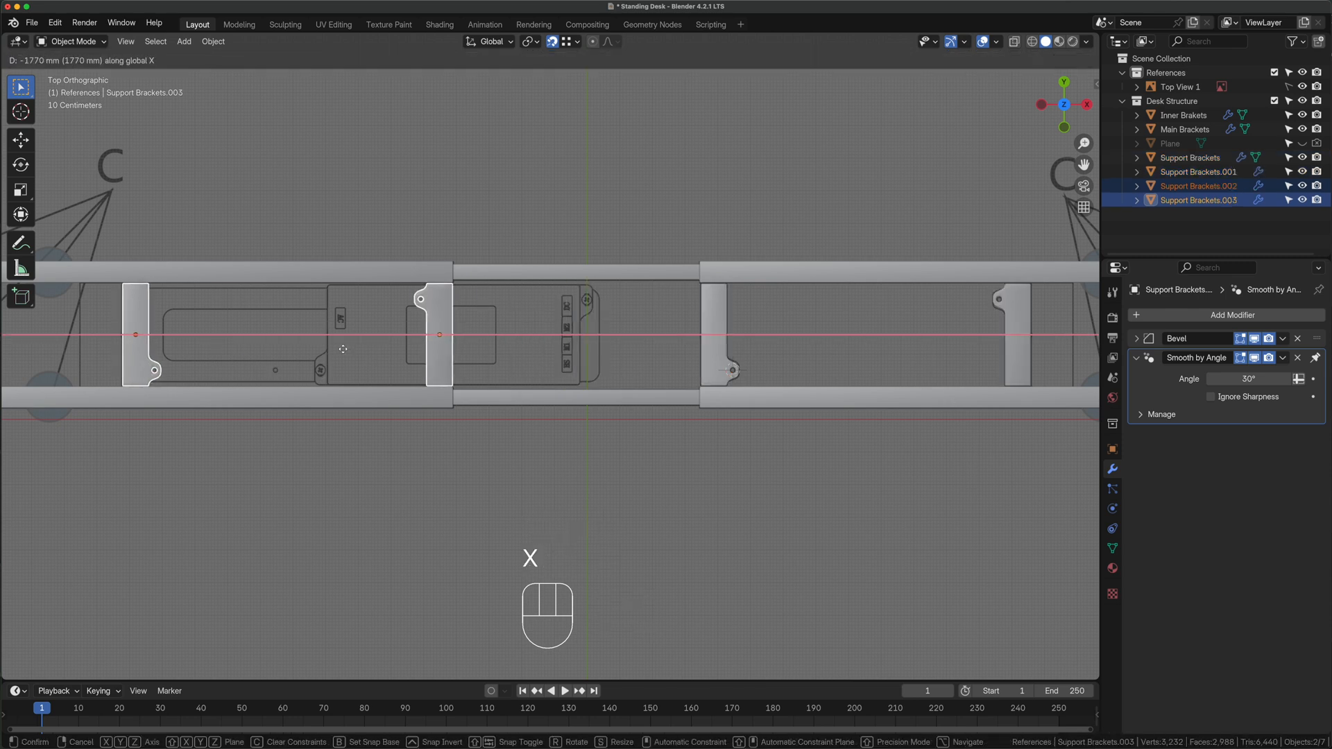
left_click(343, 348)
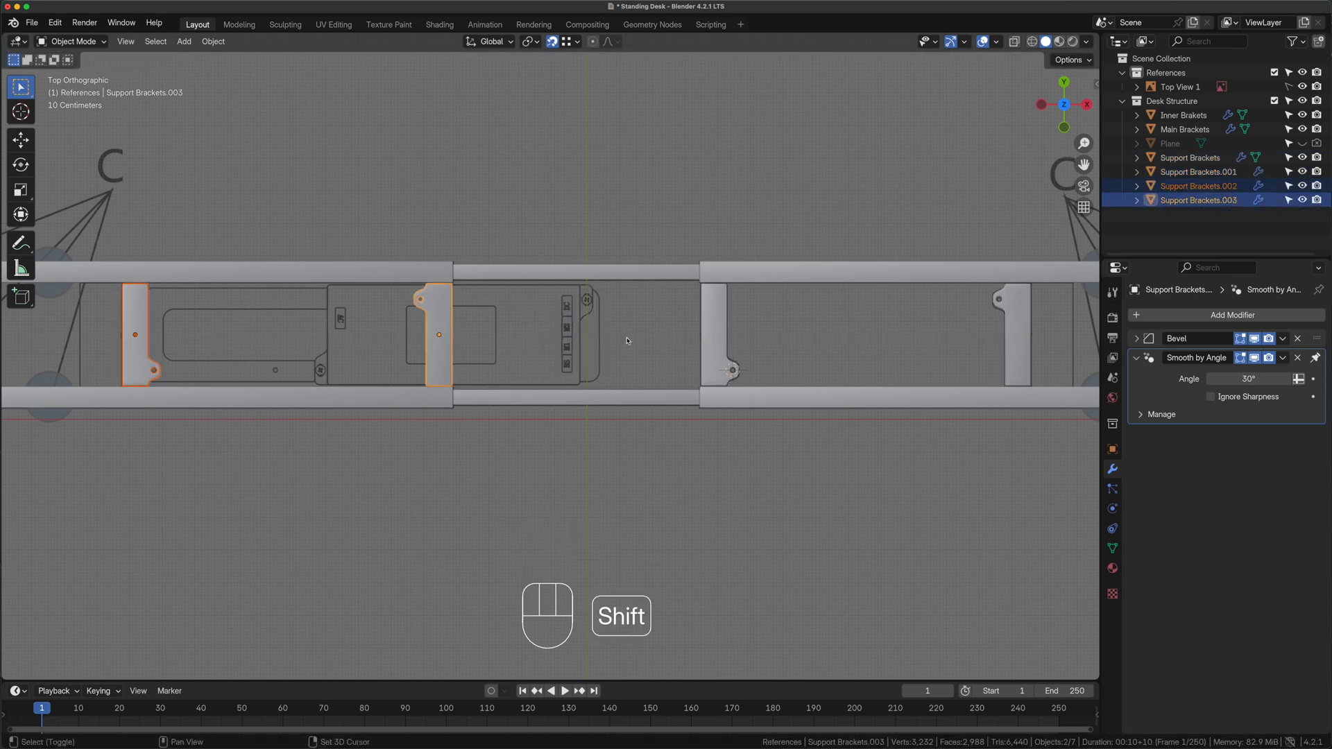
Join all four support brackets into one object and rename it Support Brackets
left_click(719, 326, "shift")
left_click(1013, 324, "shift")
key("super+j")
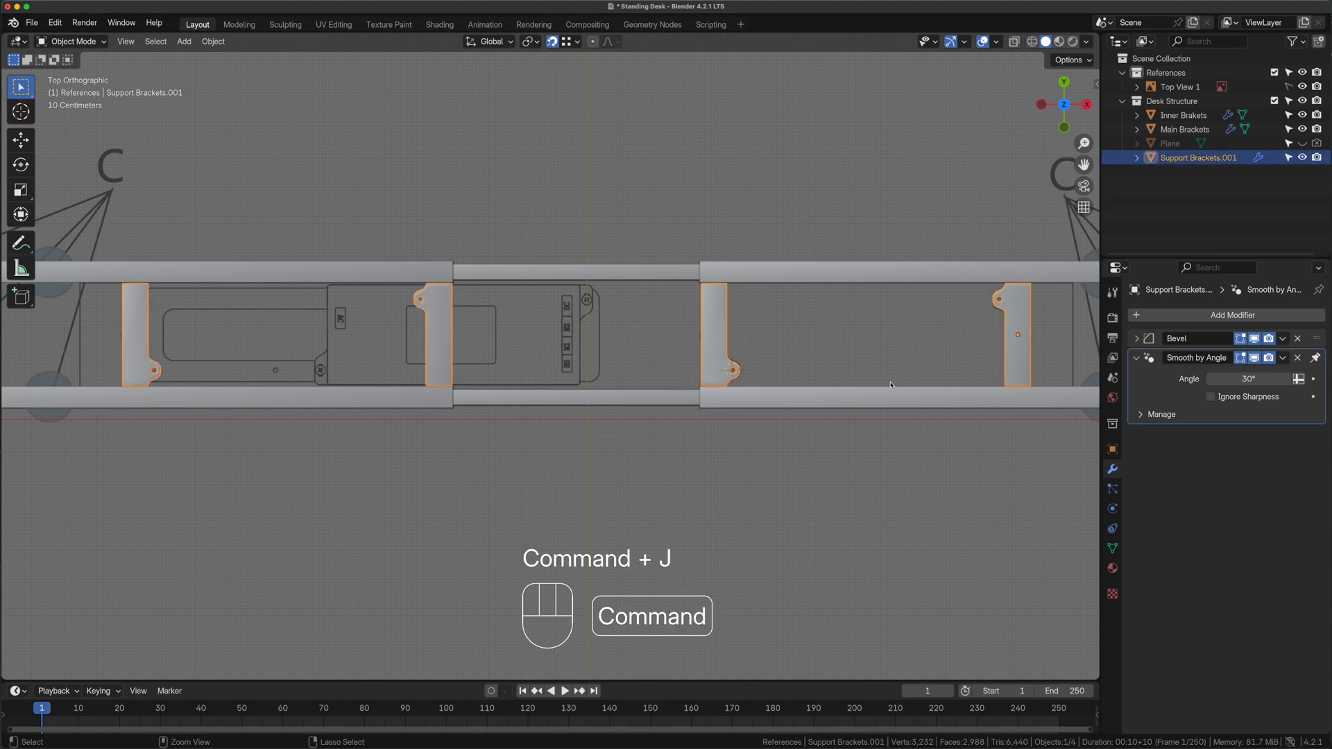
double_click(1237, 157)
key("BackSpace")
key("BackSpace")
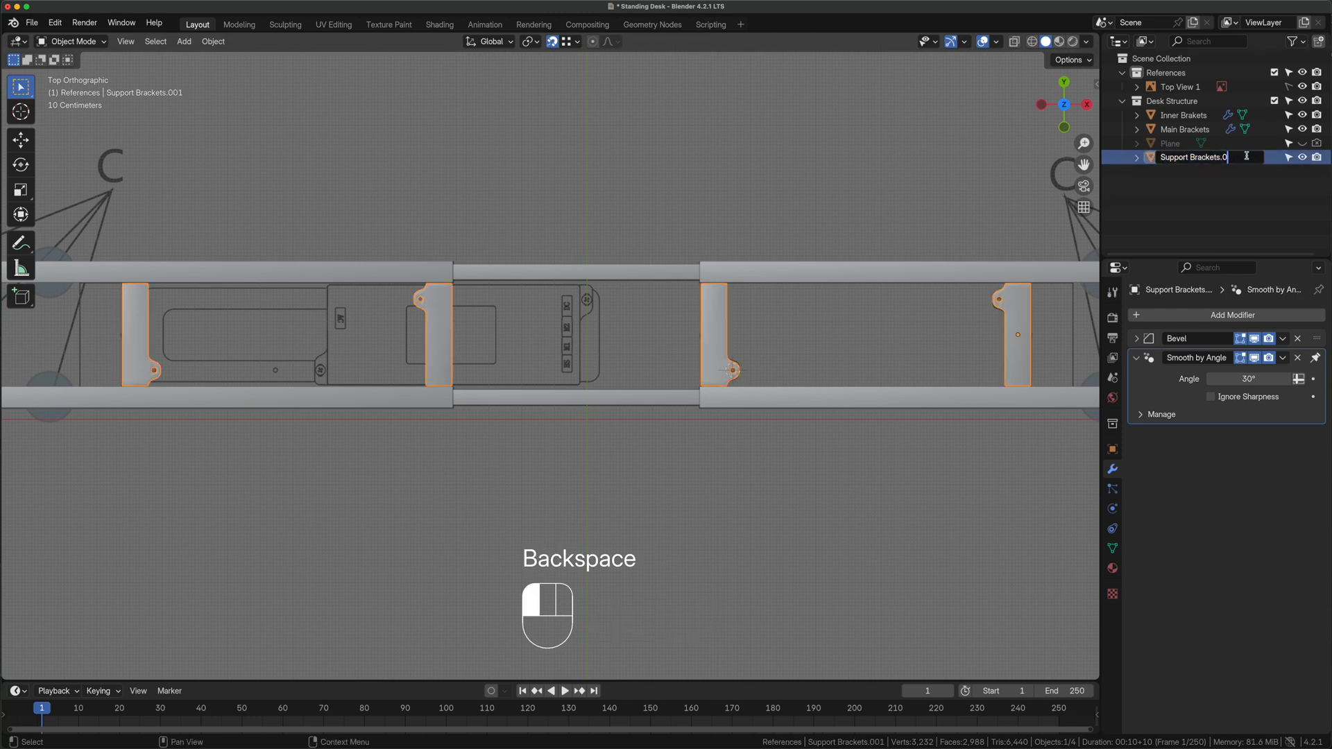
key("Return")
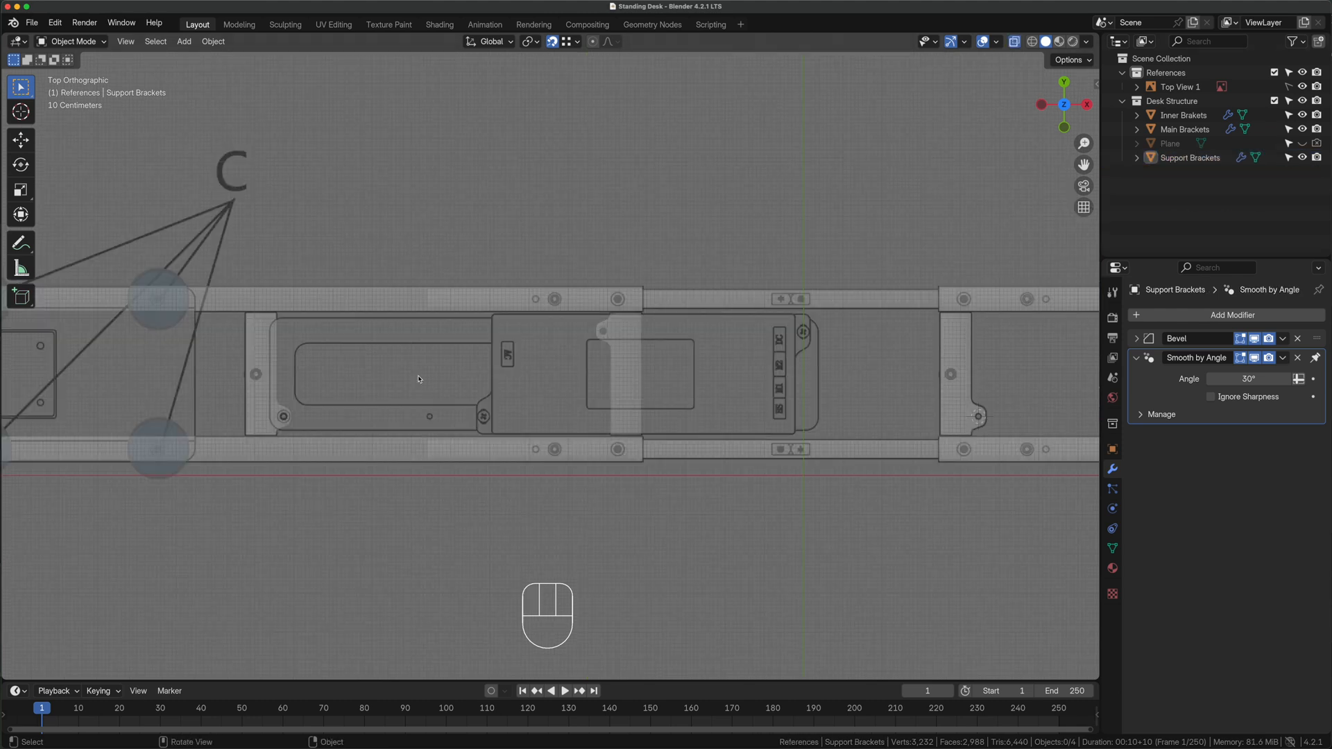
Add a cube with the 3D cursor placed inside the long rounded cutout of the box outline between the brackets
key("shift")
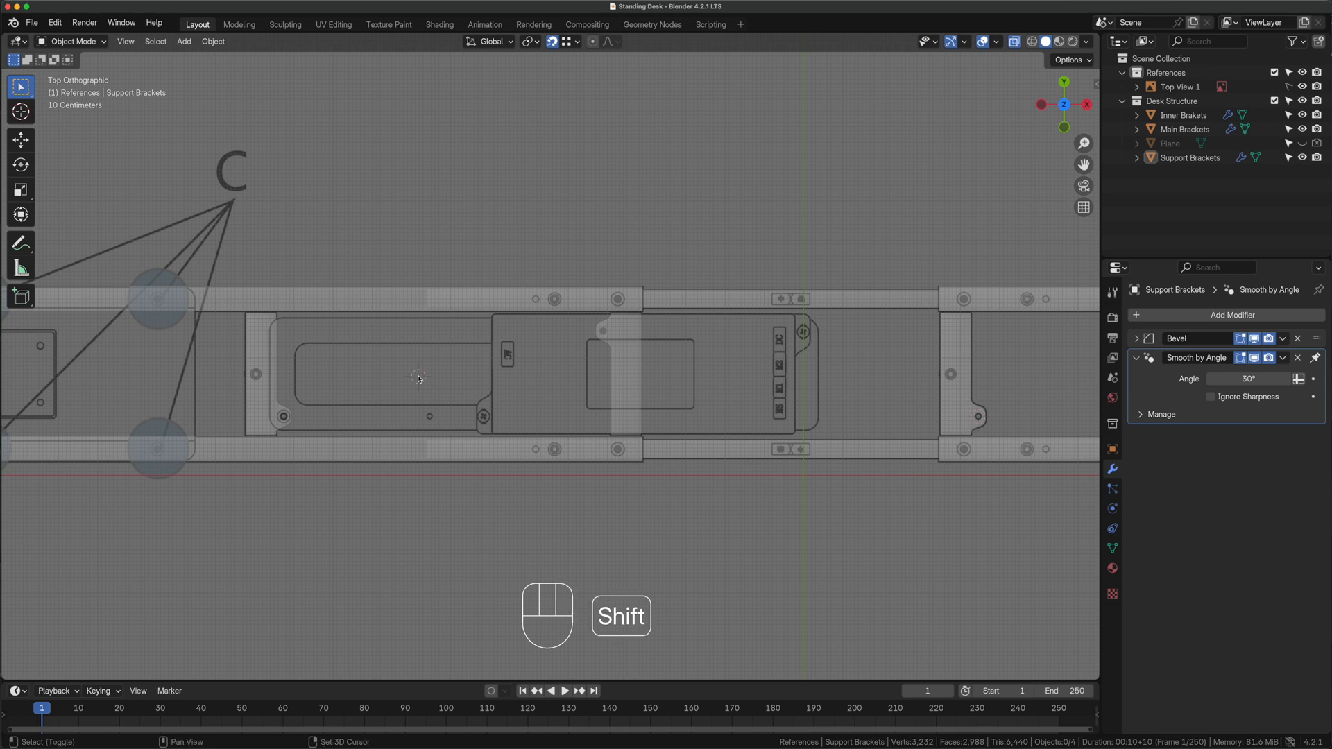
key("shift")
key("shift+a")
mouse_move(419, 379)
left_click(483, 394)
Scale the cube into a thin plate spanning the two support brackets and move it along Z onto them
key("s")
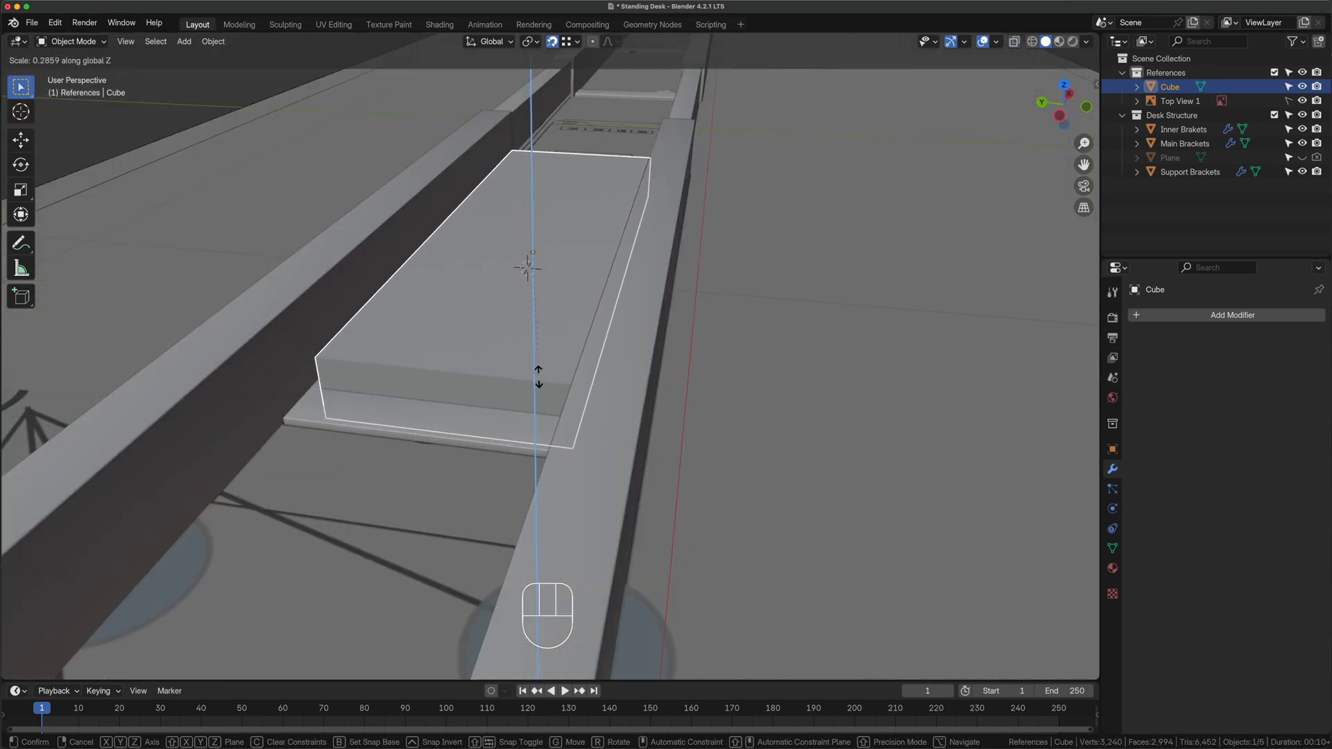
left_click(535, 375)
key("g")
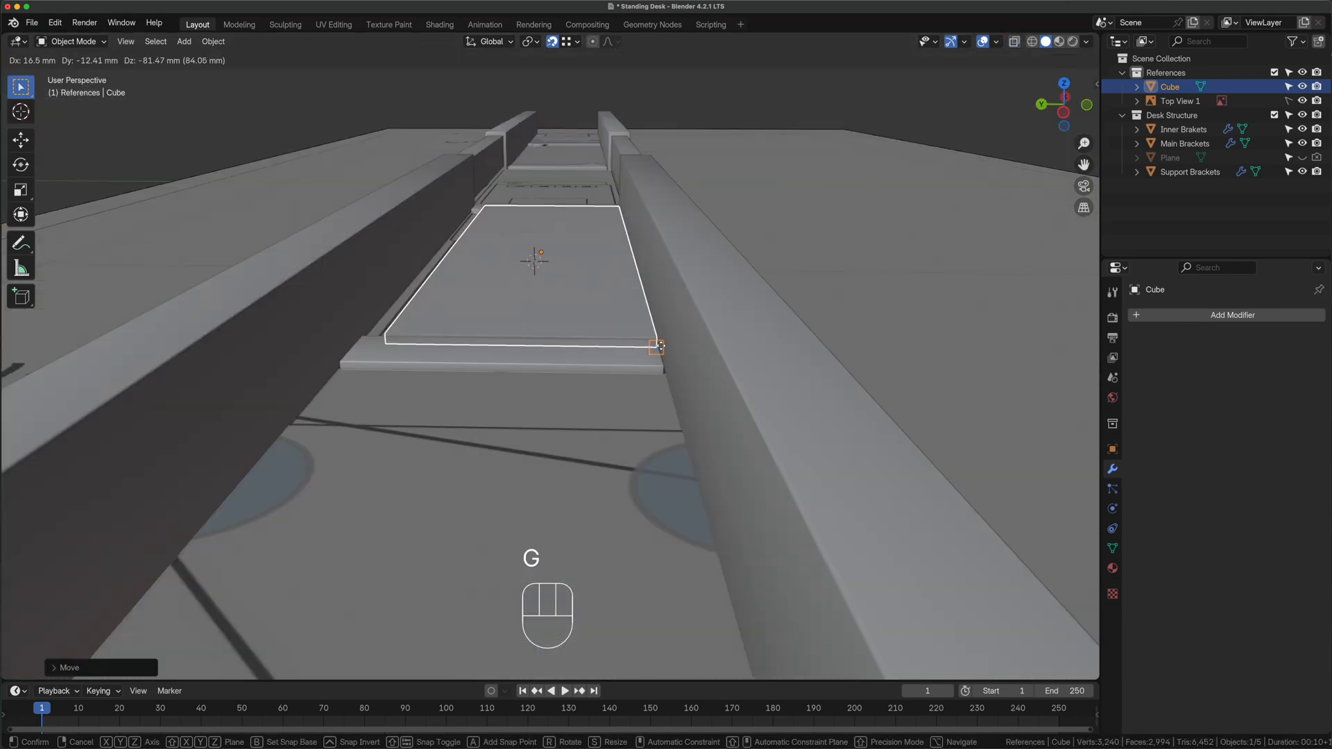
key("z")
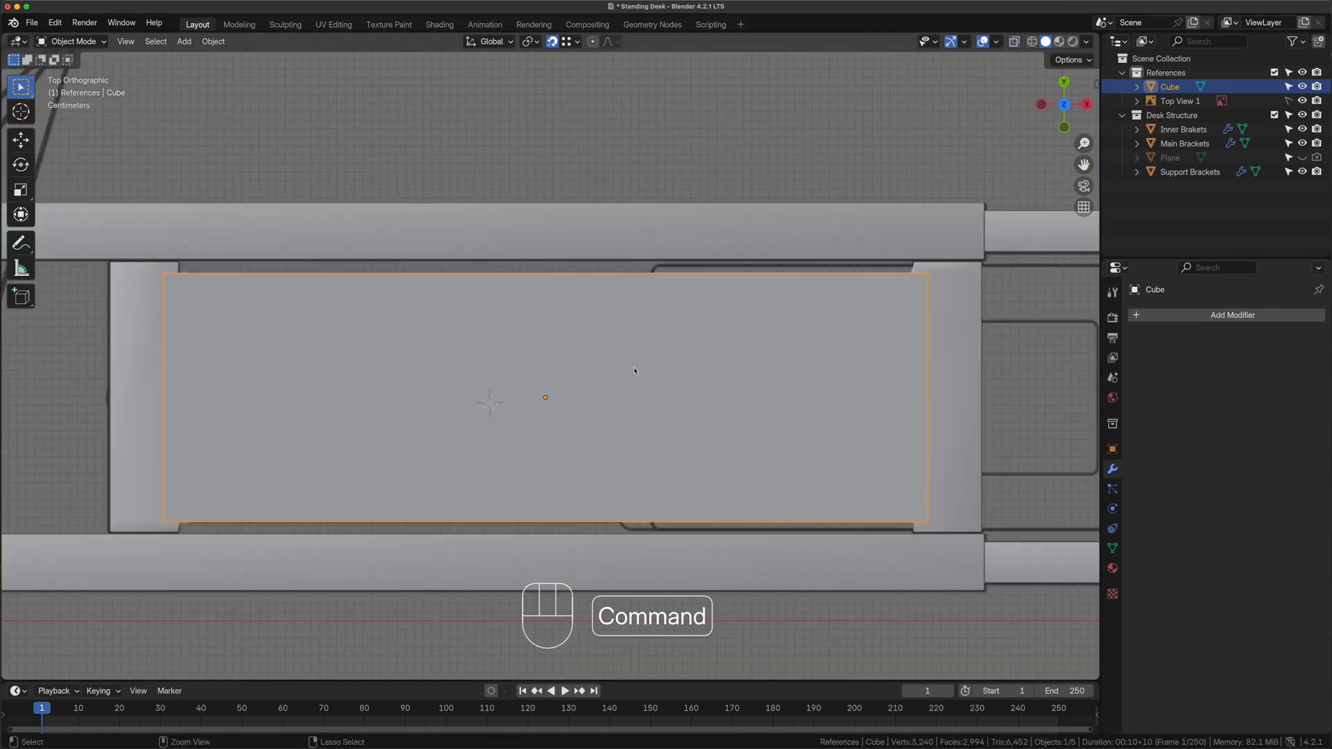
Apply the plate's object transform and bevel its four vertical corner edges into rounded corners
key("super+a")
left_click(634, 371)
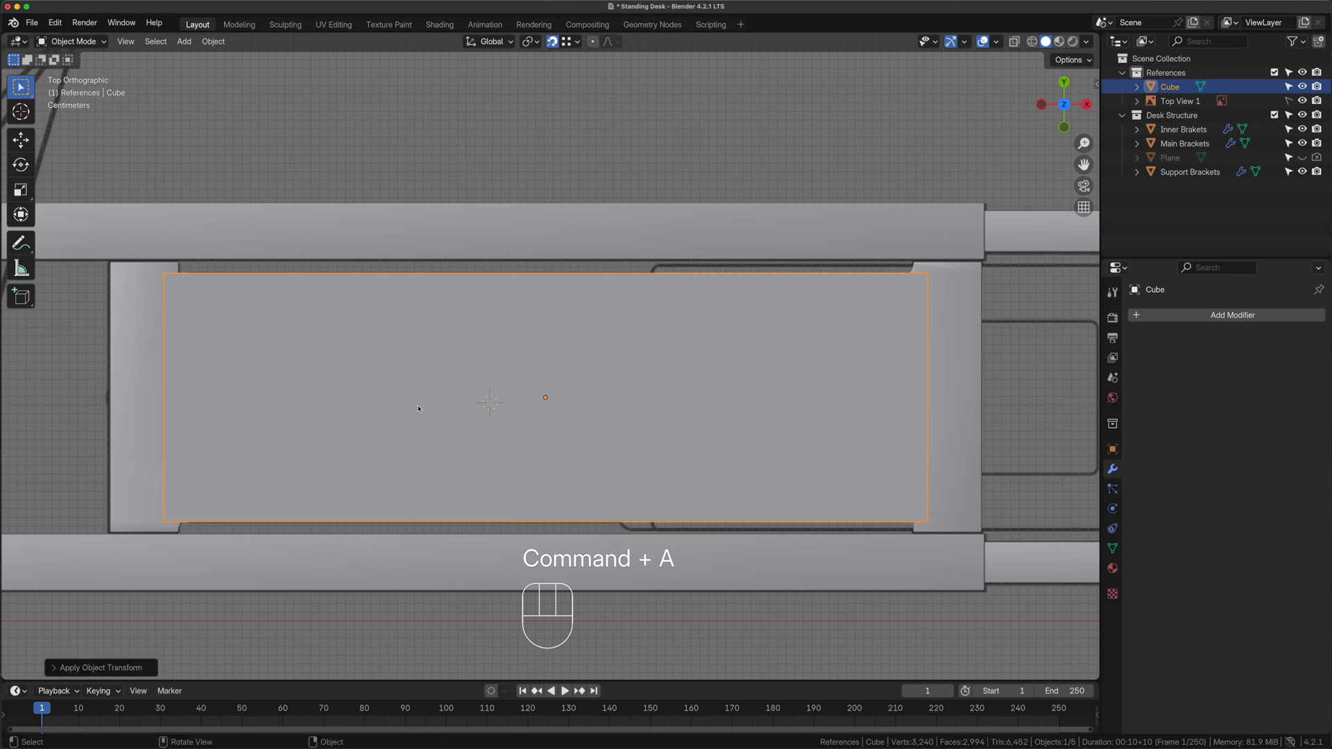
key("Tab")
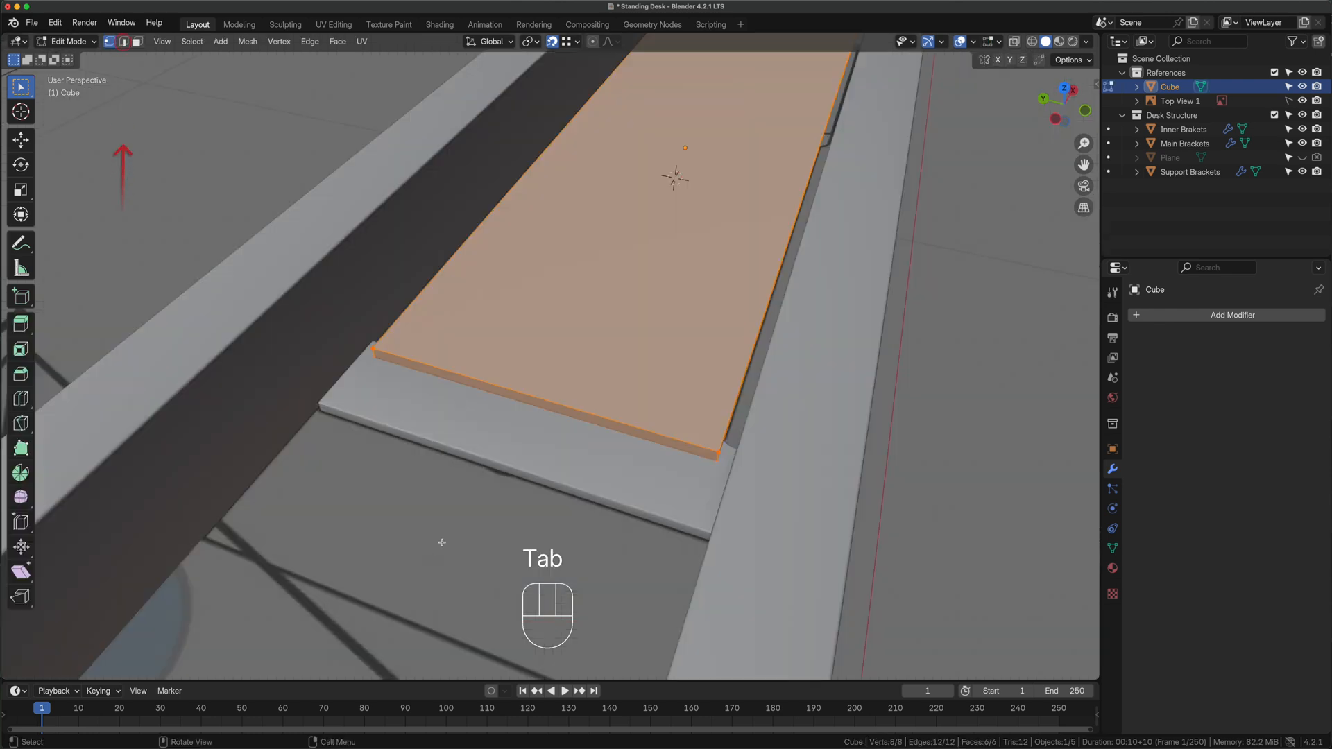
key("2")
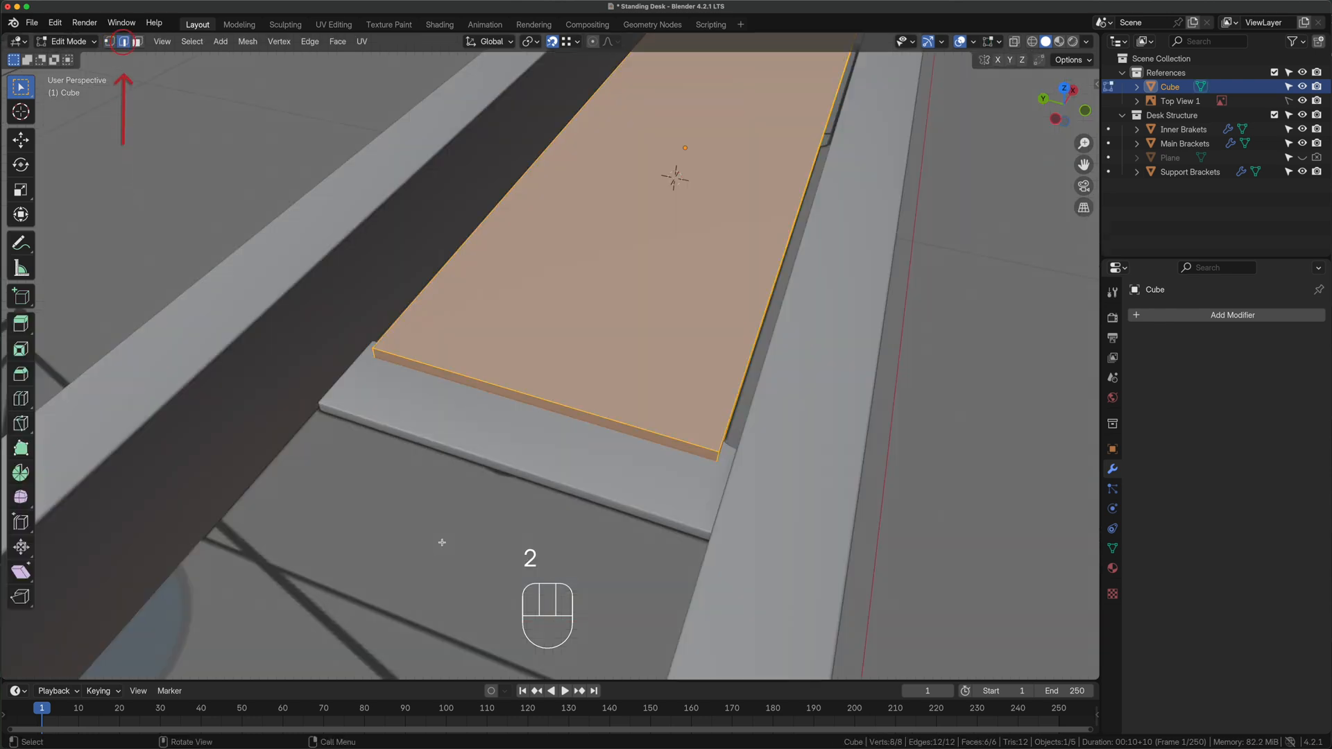
left_click(717, 456)
left_click(373, 353, "shift")
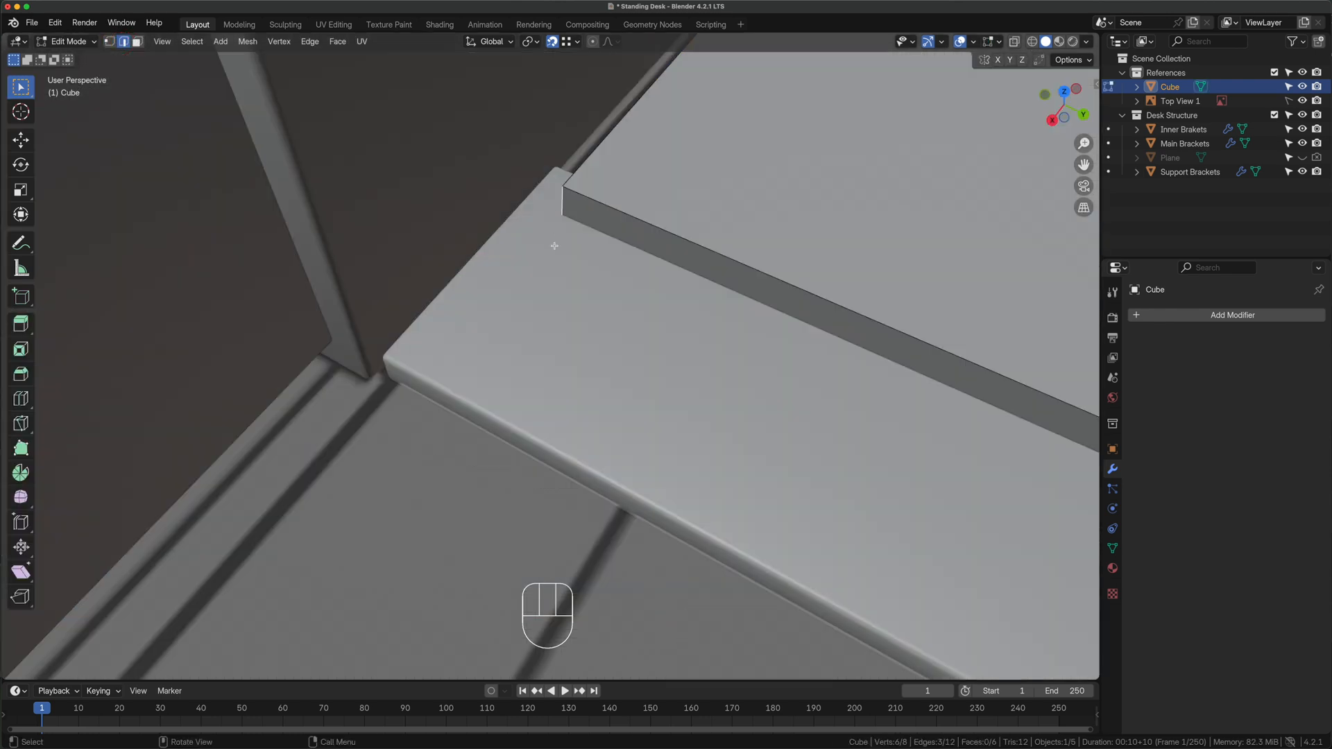
scroll(553, 244, "down", 2)
middle_click_drag(735, 409, 762, 490, "shift")
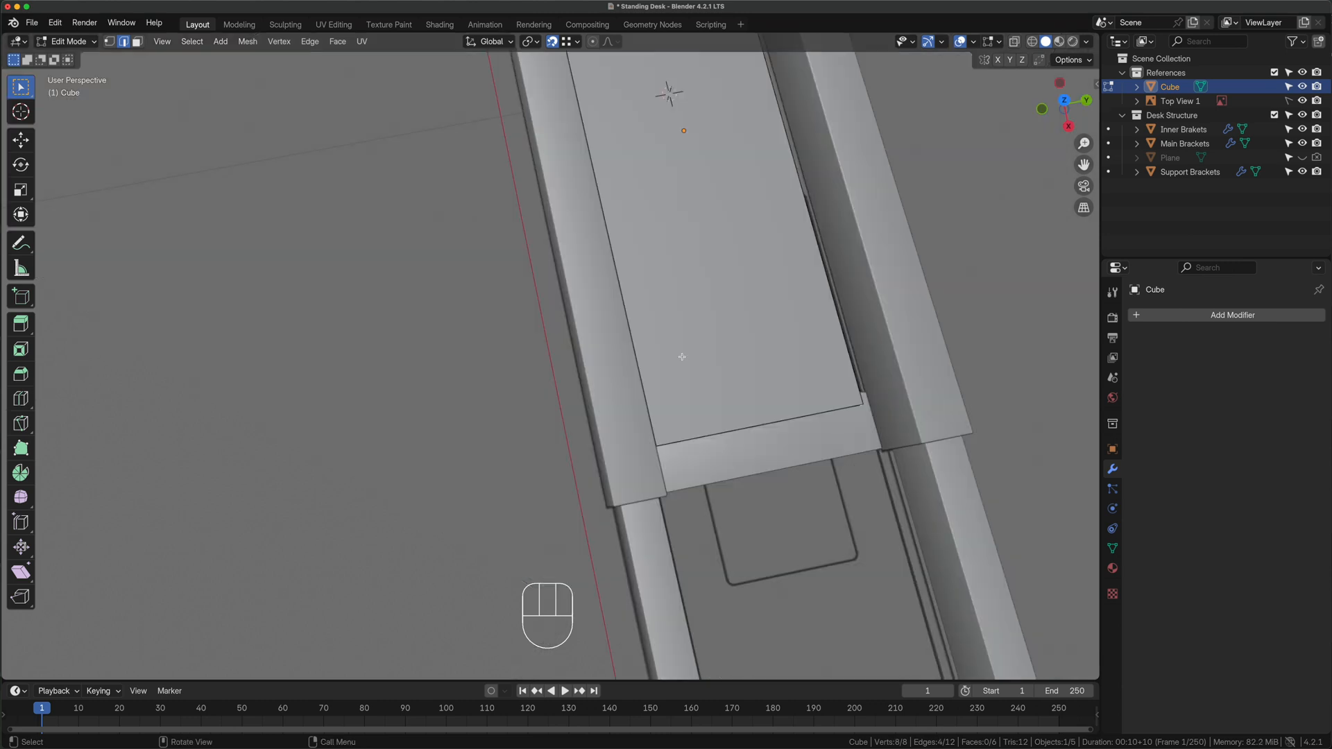
key("grave")
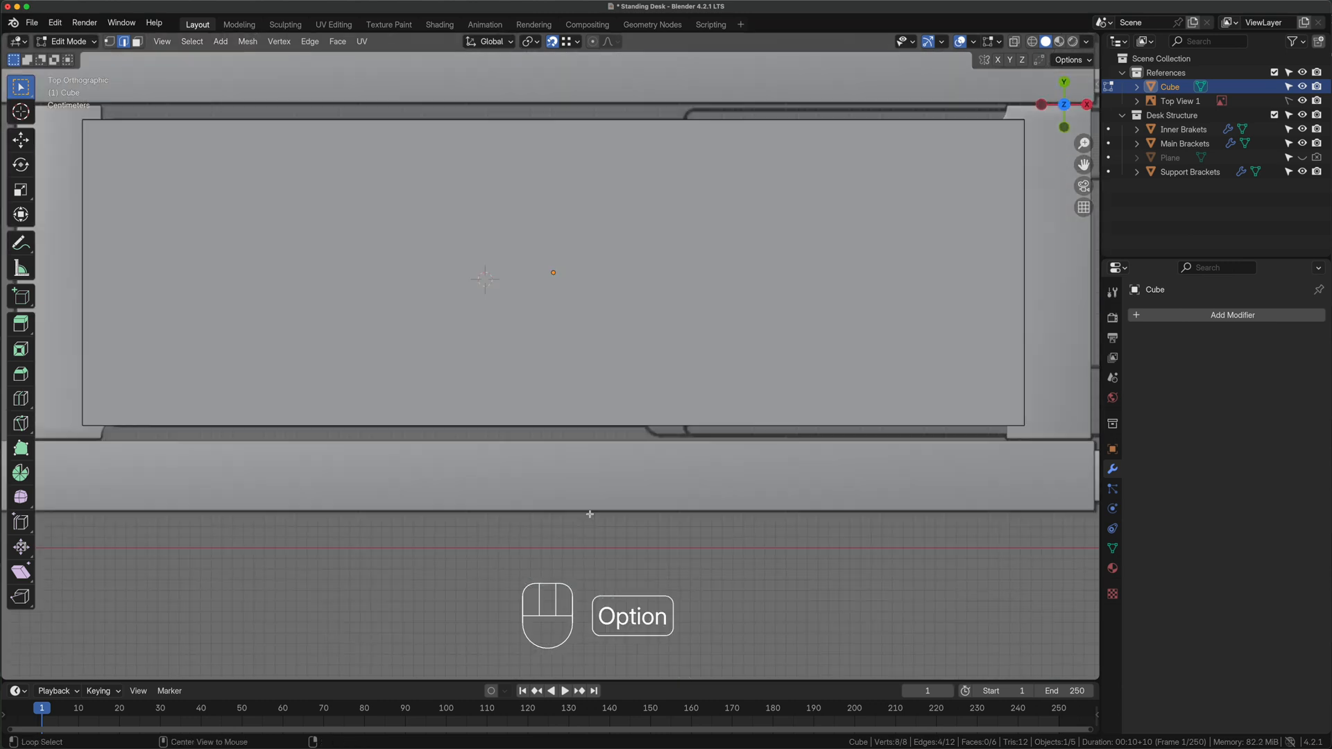
key("alt+z")
key("ctrl+b")
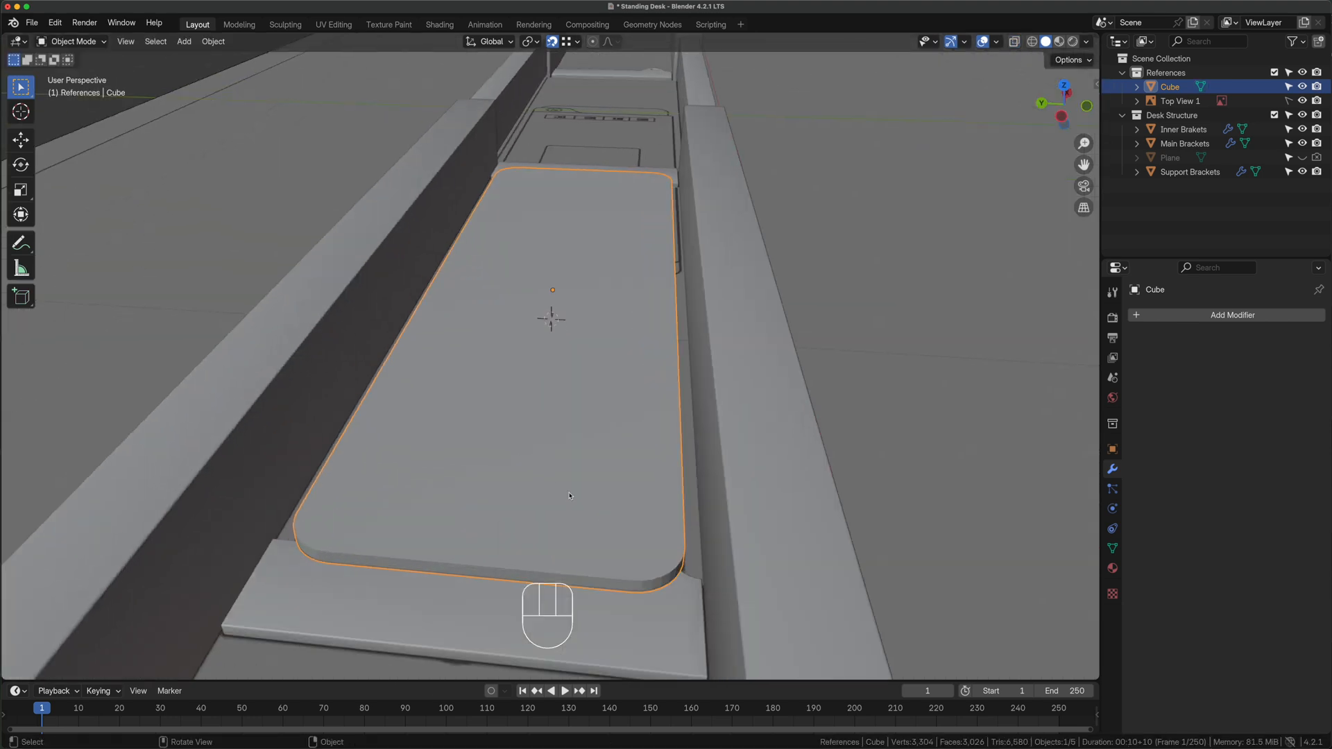
Shade the rounded plate auto smooth and copy the modifiers from Support Brackets to it
right_click(570, 495)
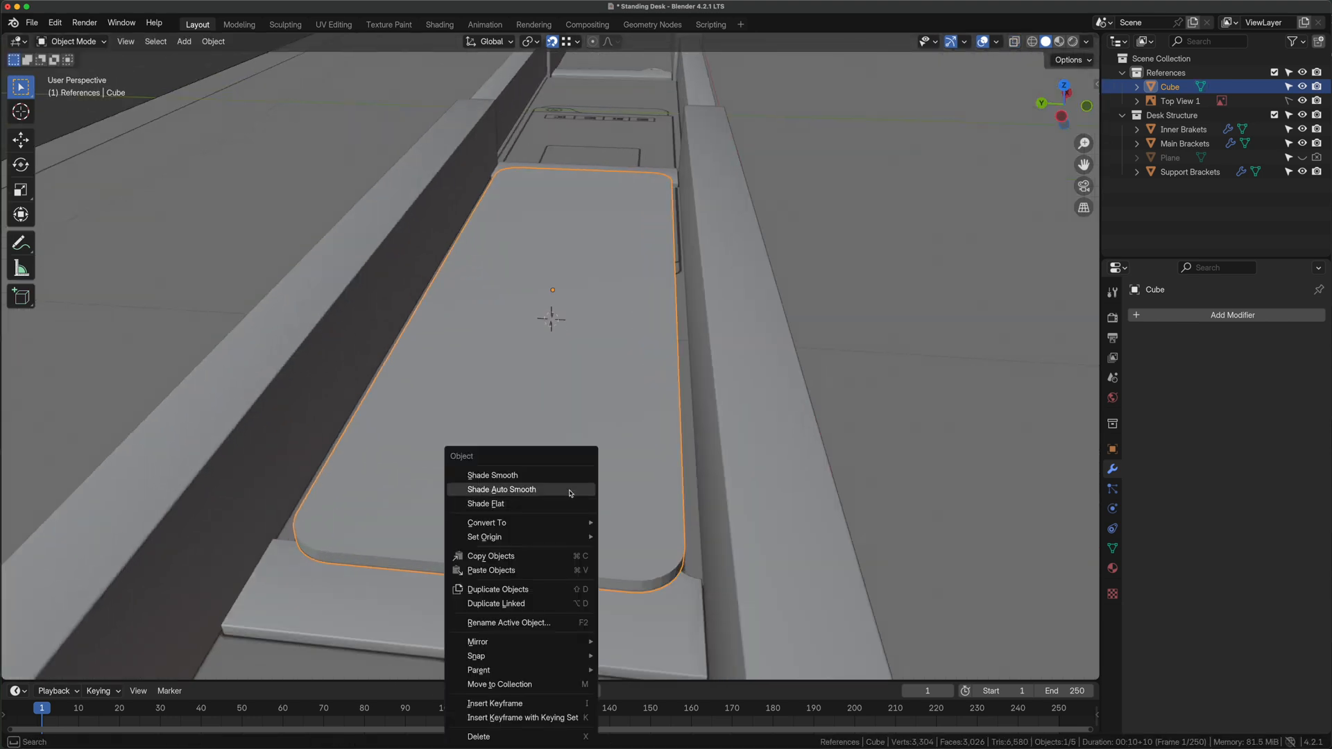
left_click(570, 491)
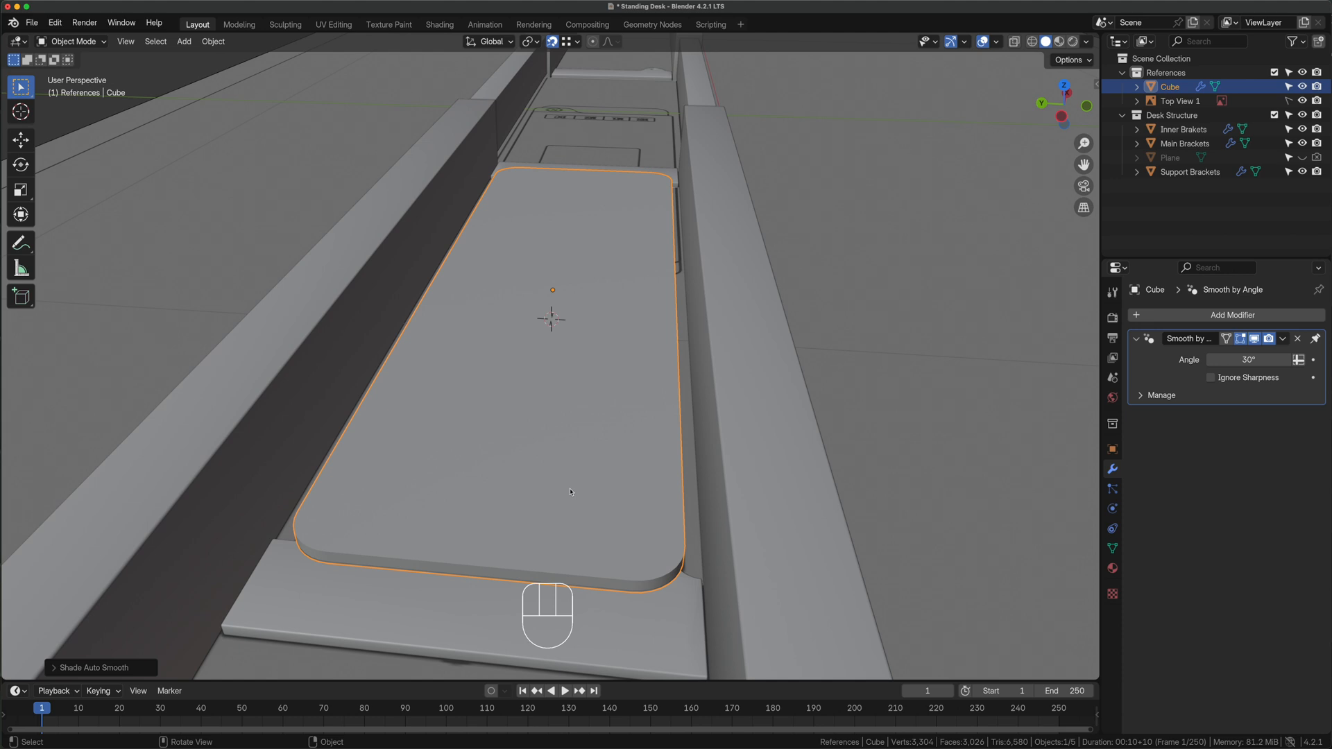
left_click(505, 409, "shift")
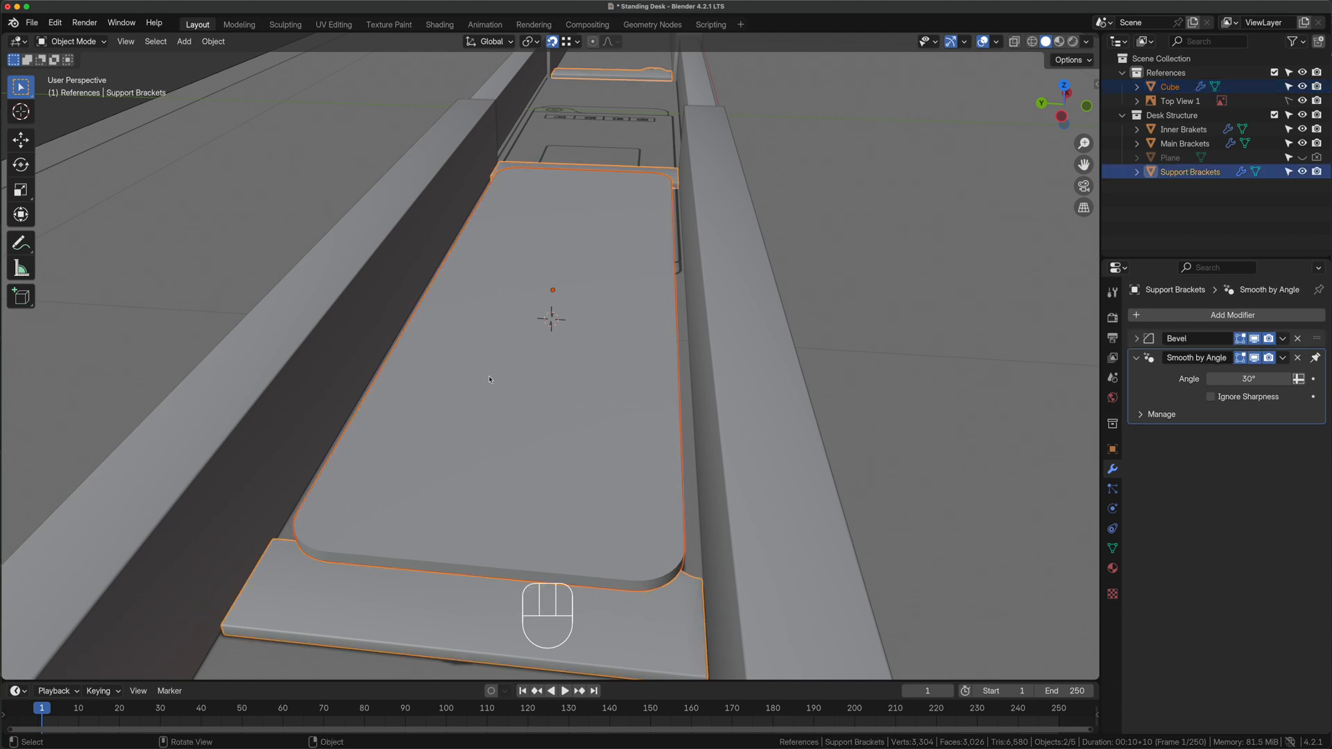
key("ctrl+l")
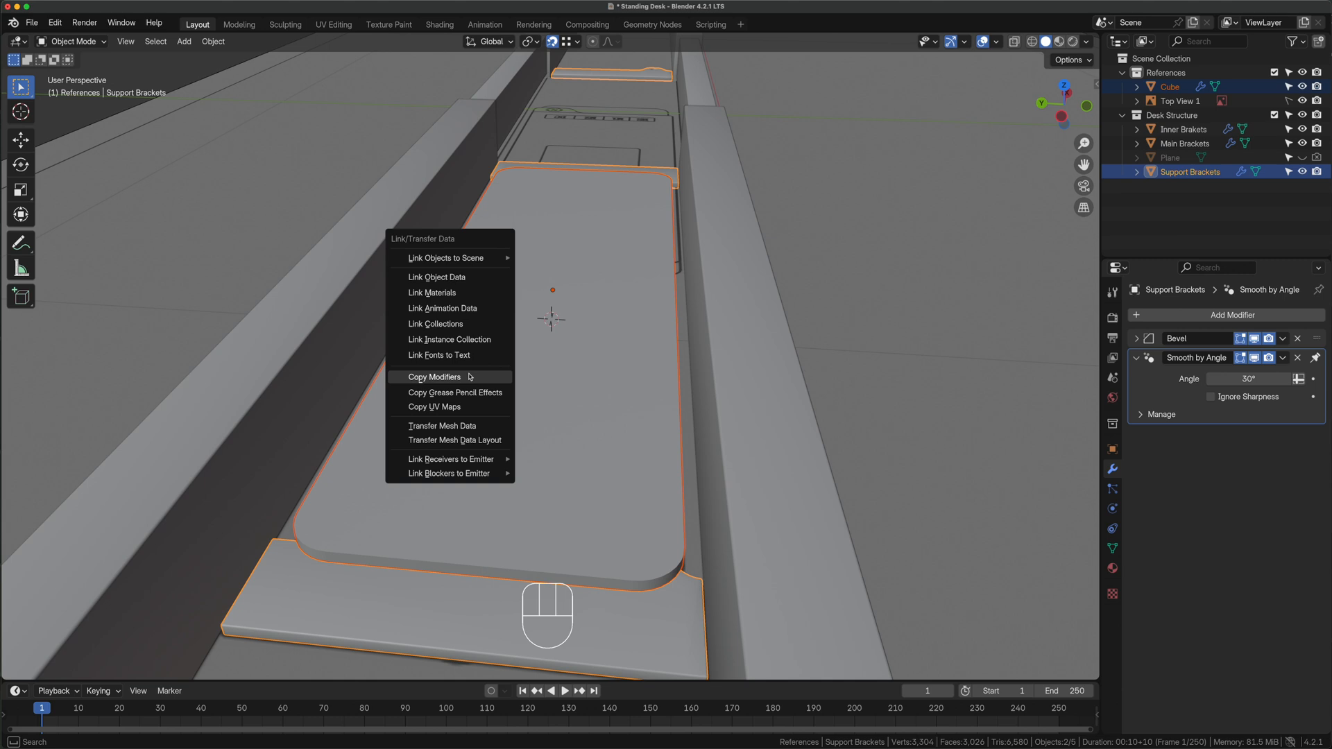
left_click(828, 456)
scroll(662, 544, "up", 3)
middle_click_drag(663, 544, 651, 408, "shift")
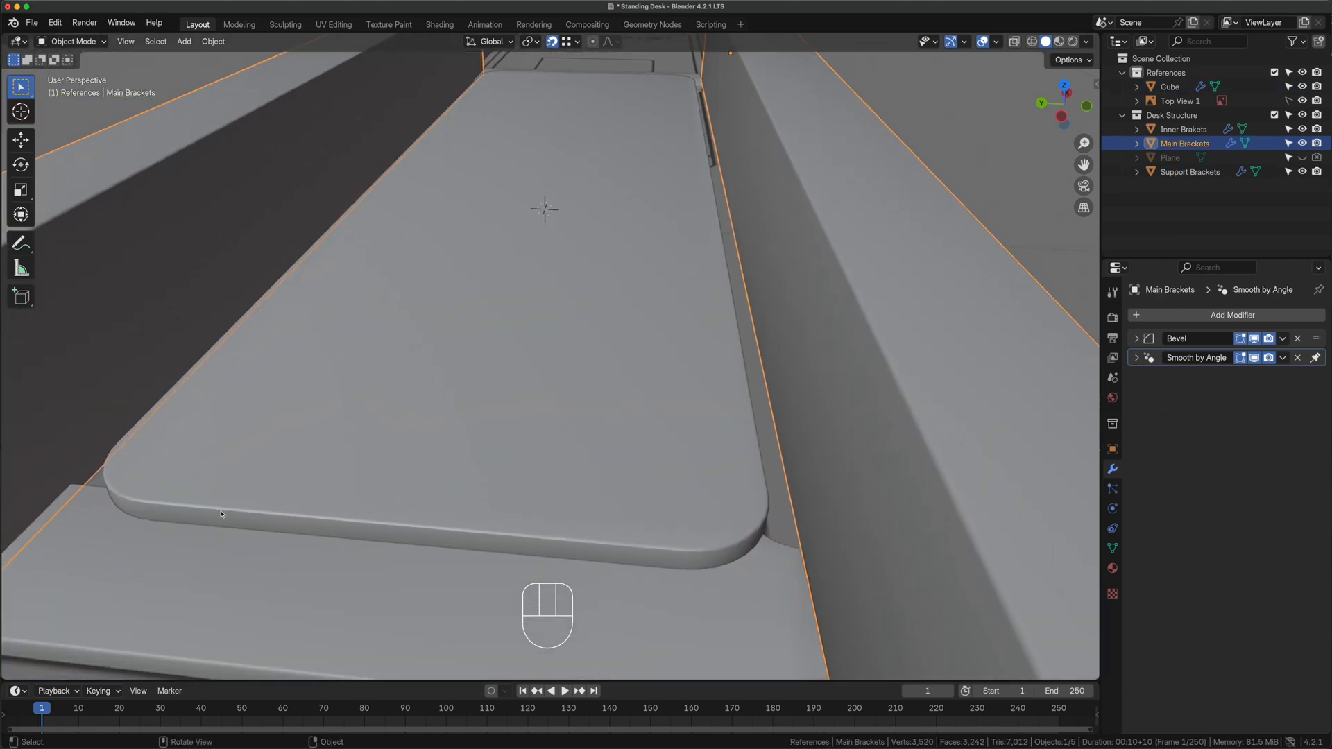
Duplicate the plate in place, scale the copy to the drawing's inner rounded cutout, and make it taller along Z
left_click(231, 549)
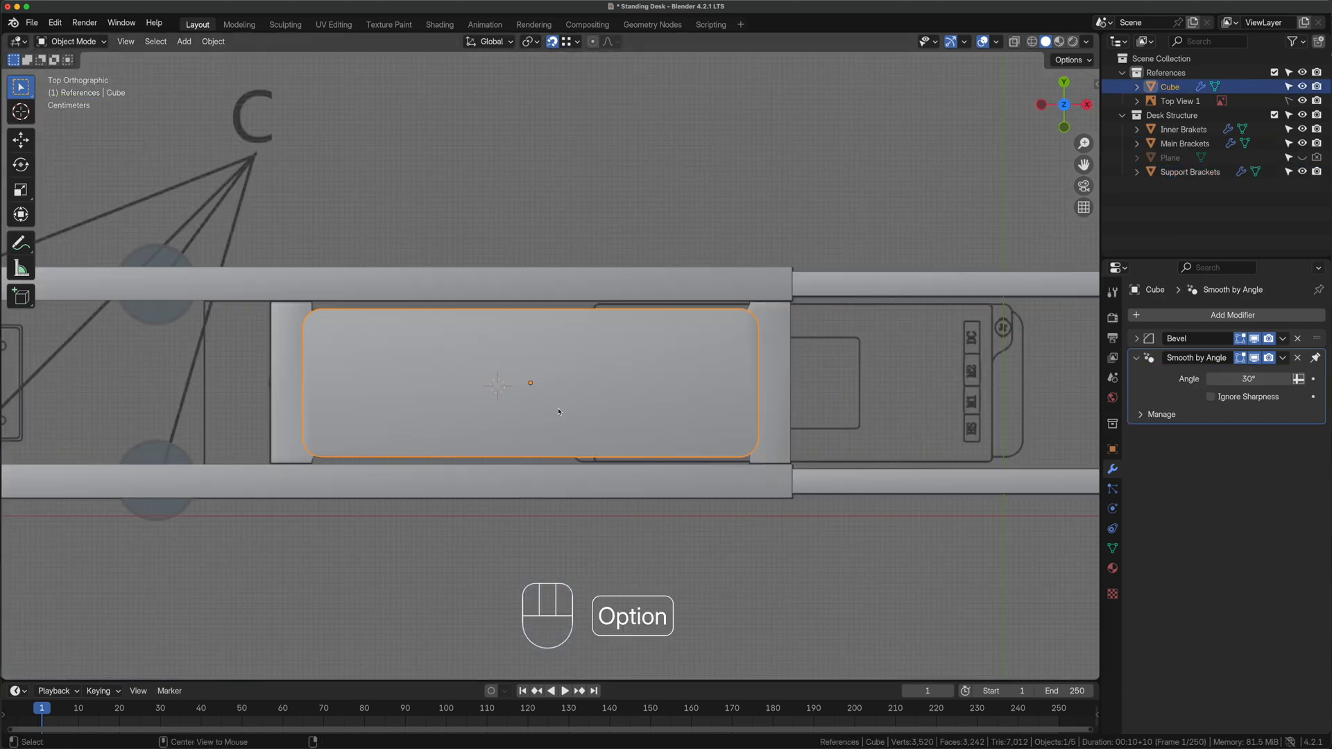
key("alt+z")
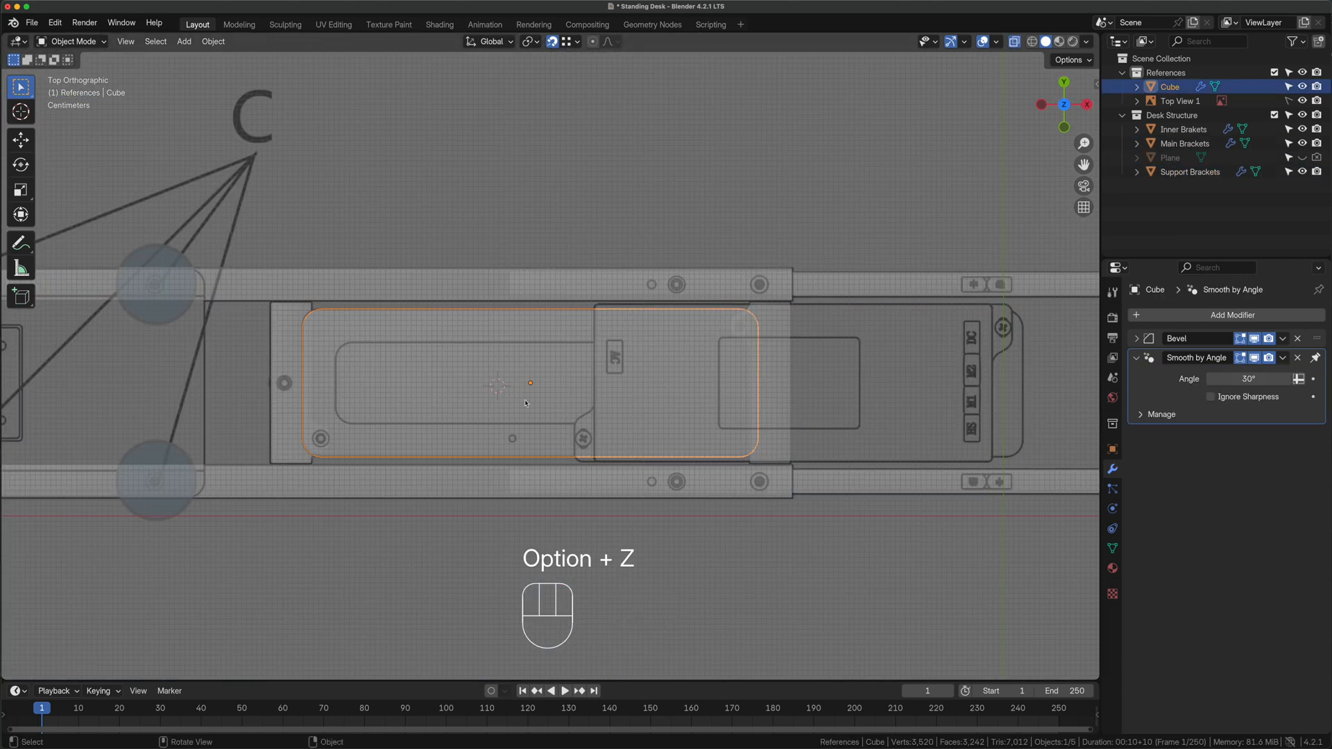
key("shift+d")
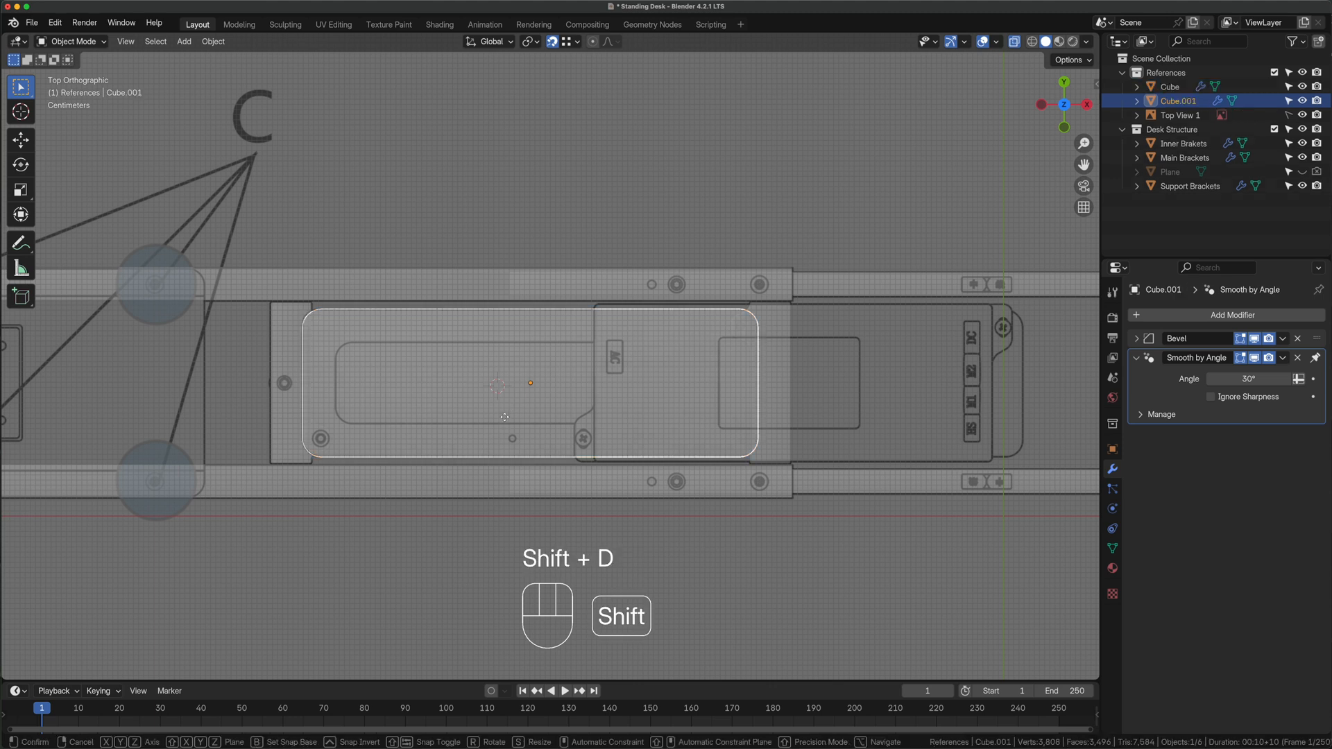
right_click(502, 507)
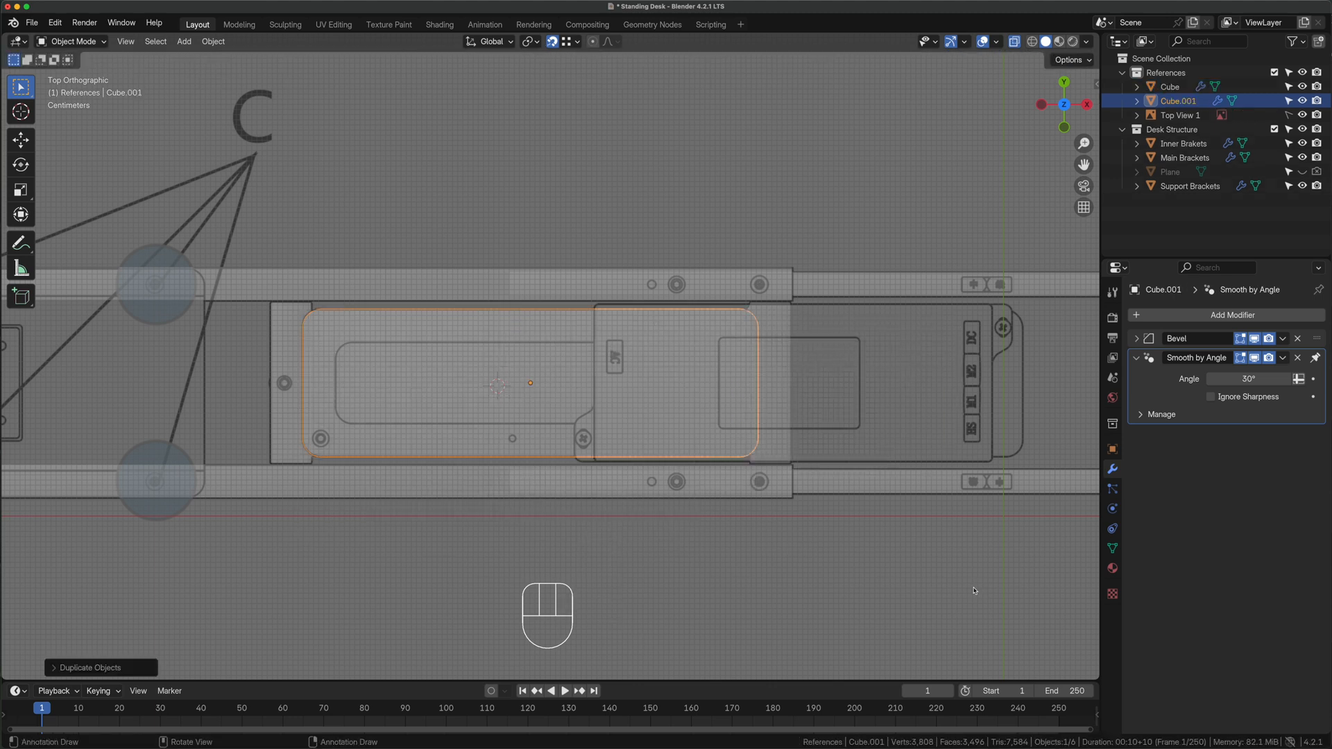
key("s")
key("x")
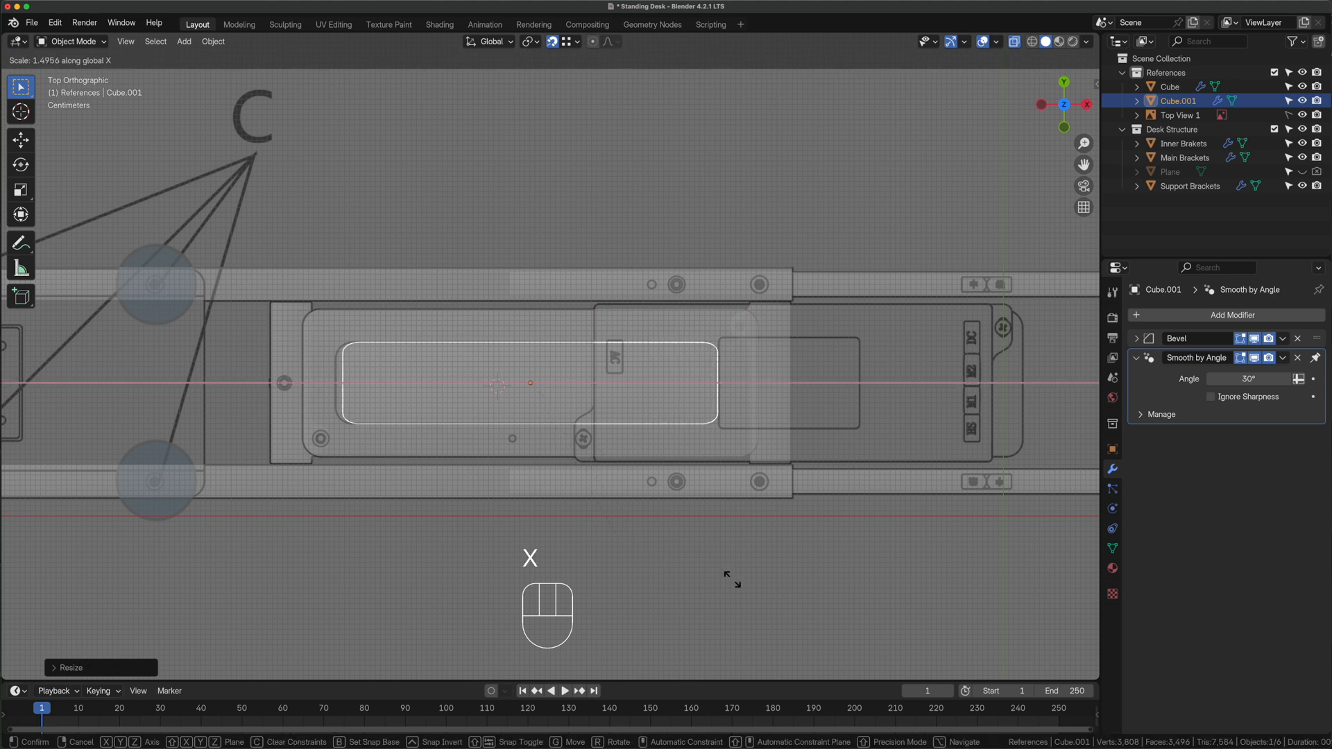
key("z")
middle_click_drag(739, 581, 527, 416)
left_click(5, 81)
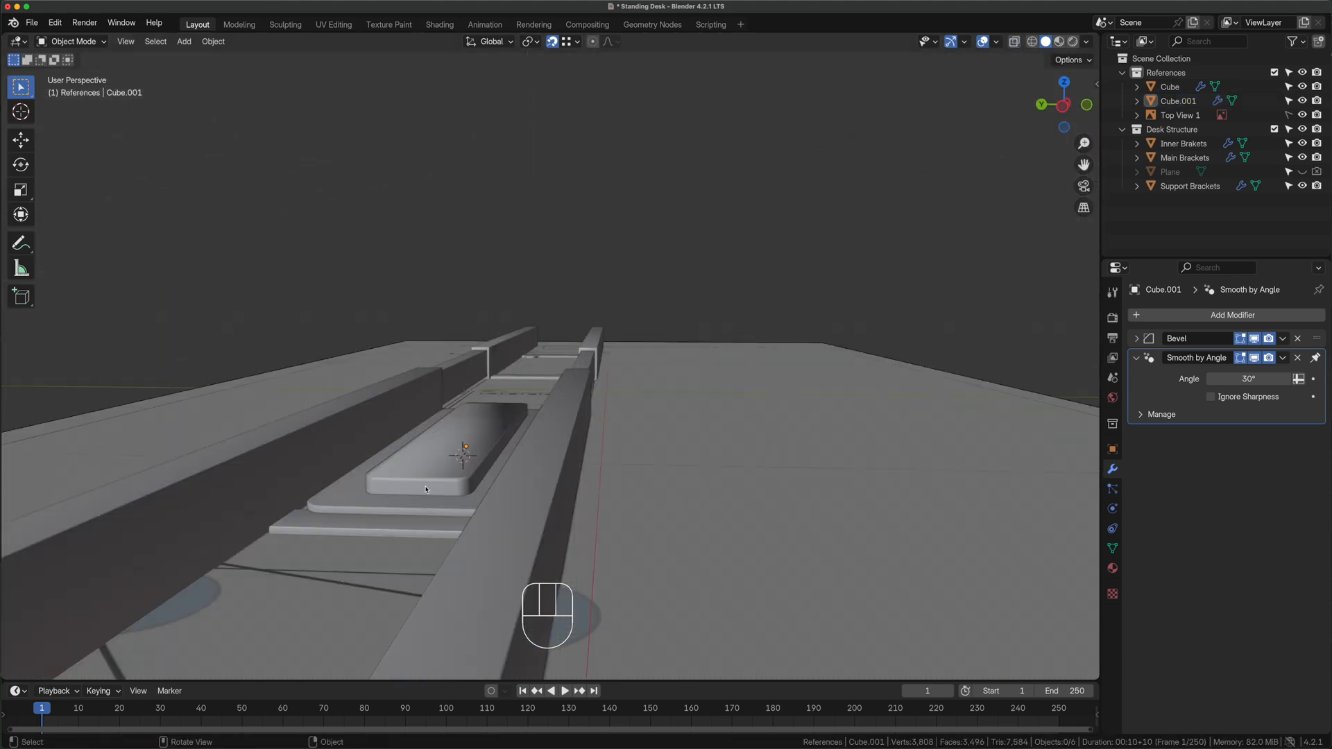
Add a Boolean Difference modifier to the plate with the inner rounded block as cutter, placed above the Bevel modifier
middle_click_drag(426, 490, 425, 515)
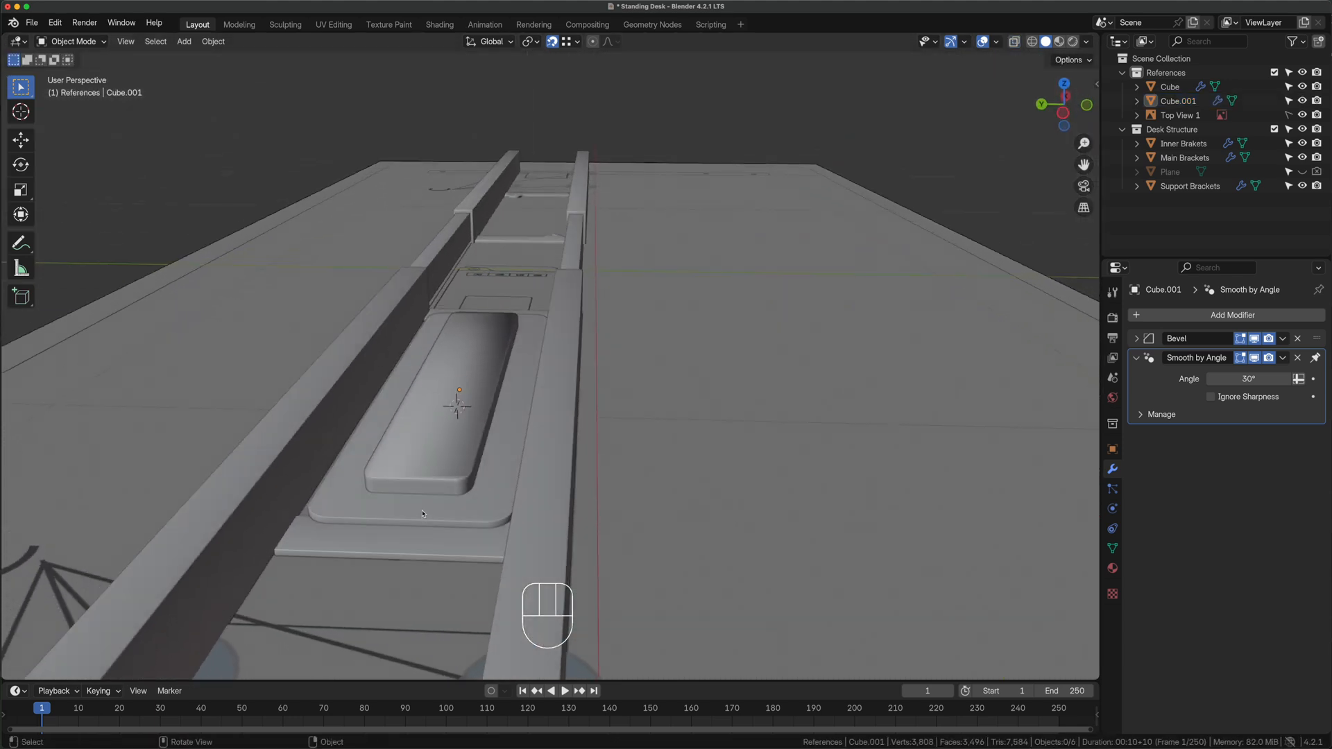
left_click(425, 515)
left_click(1167, 315)
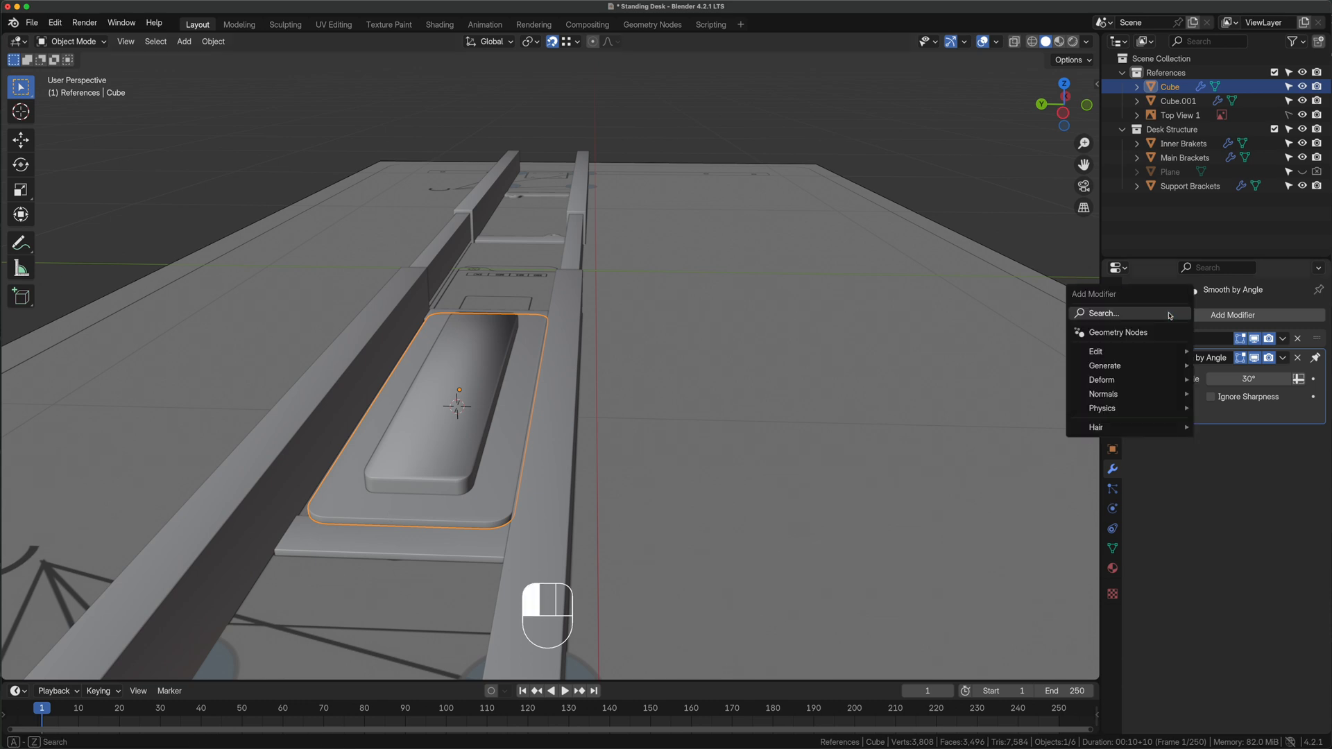
left_click(1167, 311)
left_click(1056, 340)
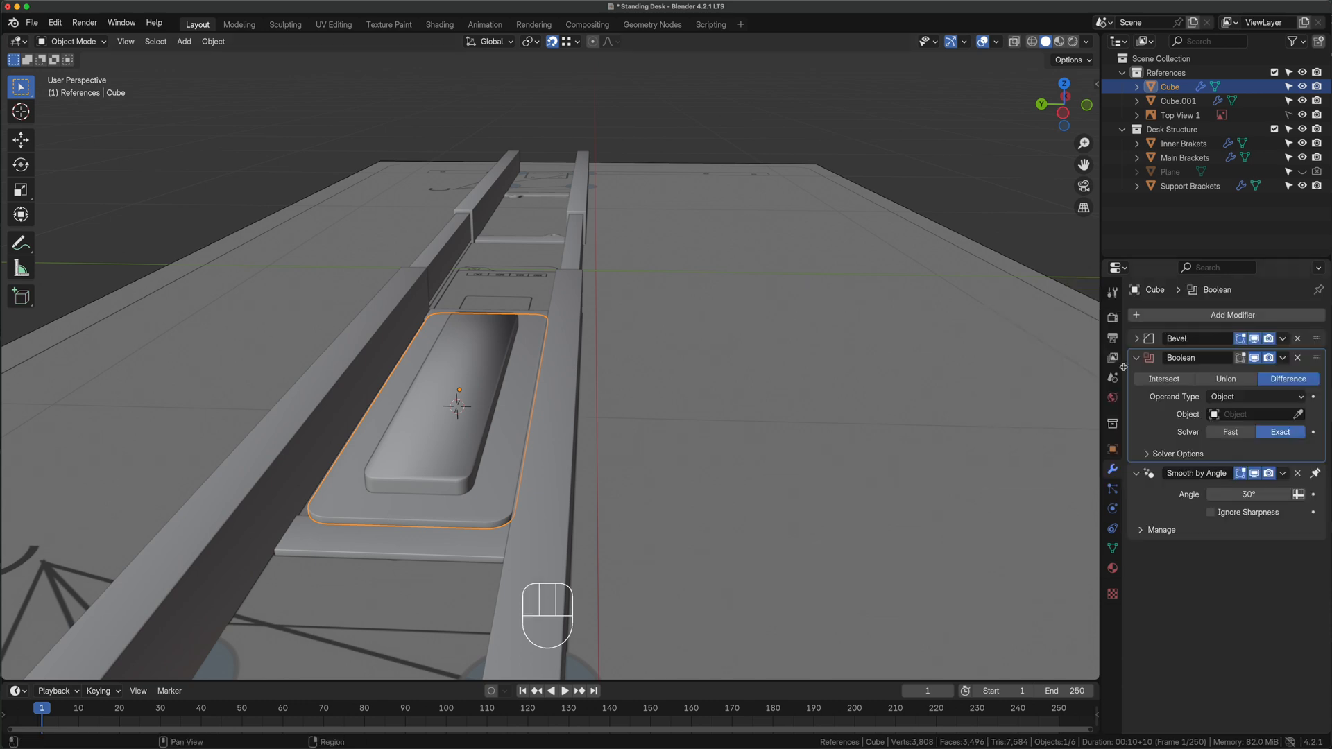
left_click(1297, 414)
left_click(421, 462)
left_click_drag(1316, 357, 1316, 338)
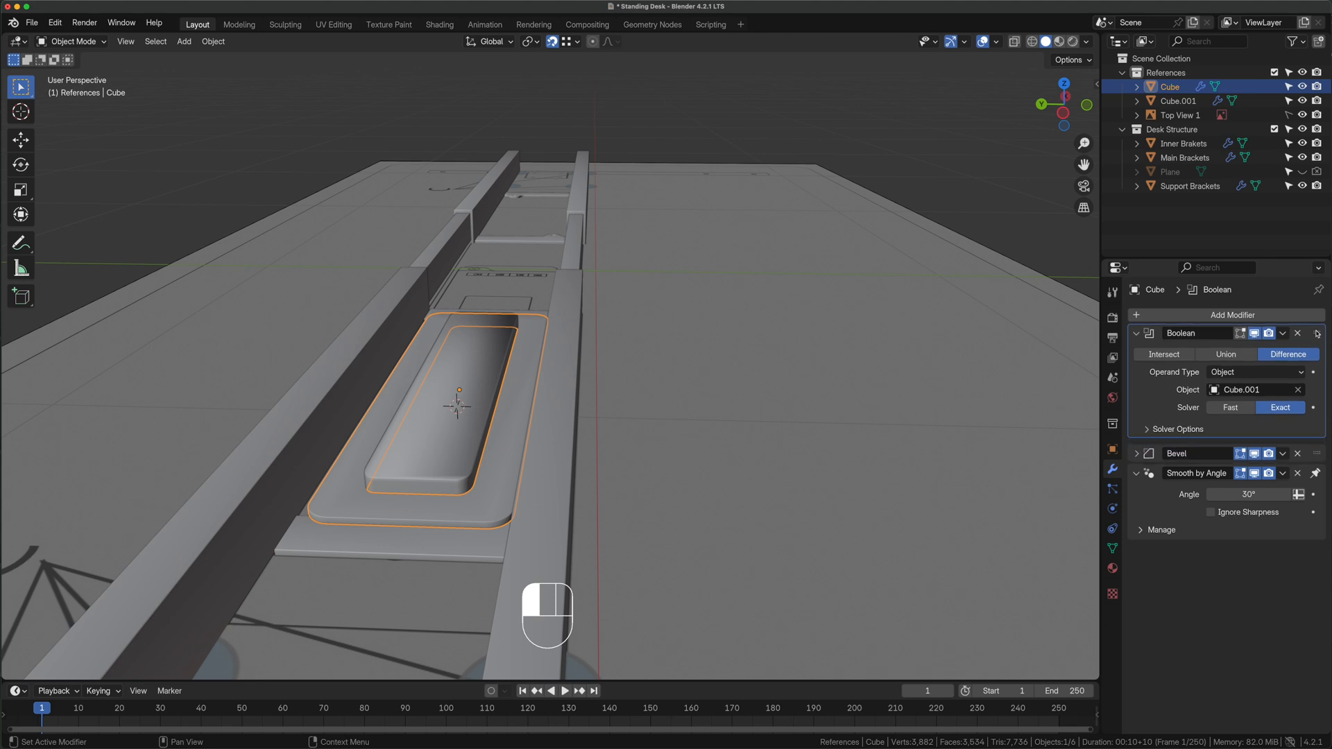
Apply the plate's Boolean modifier and delete the inner cutter block
left_click(1283, 338)
left_click(1244, 357)
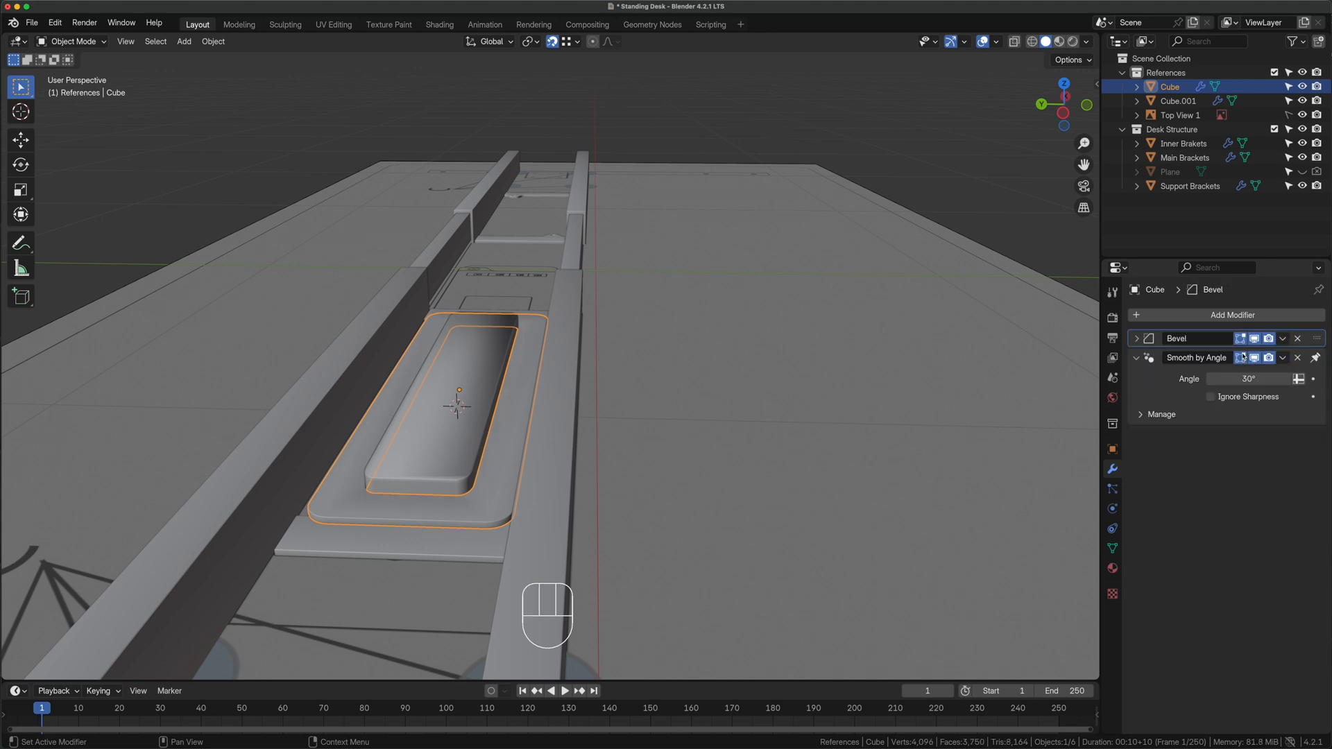
key("x")
left_click(425, 479)
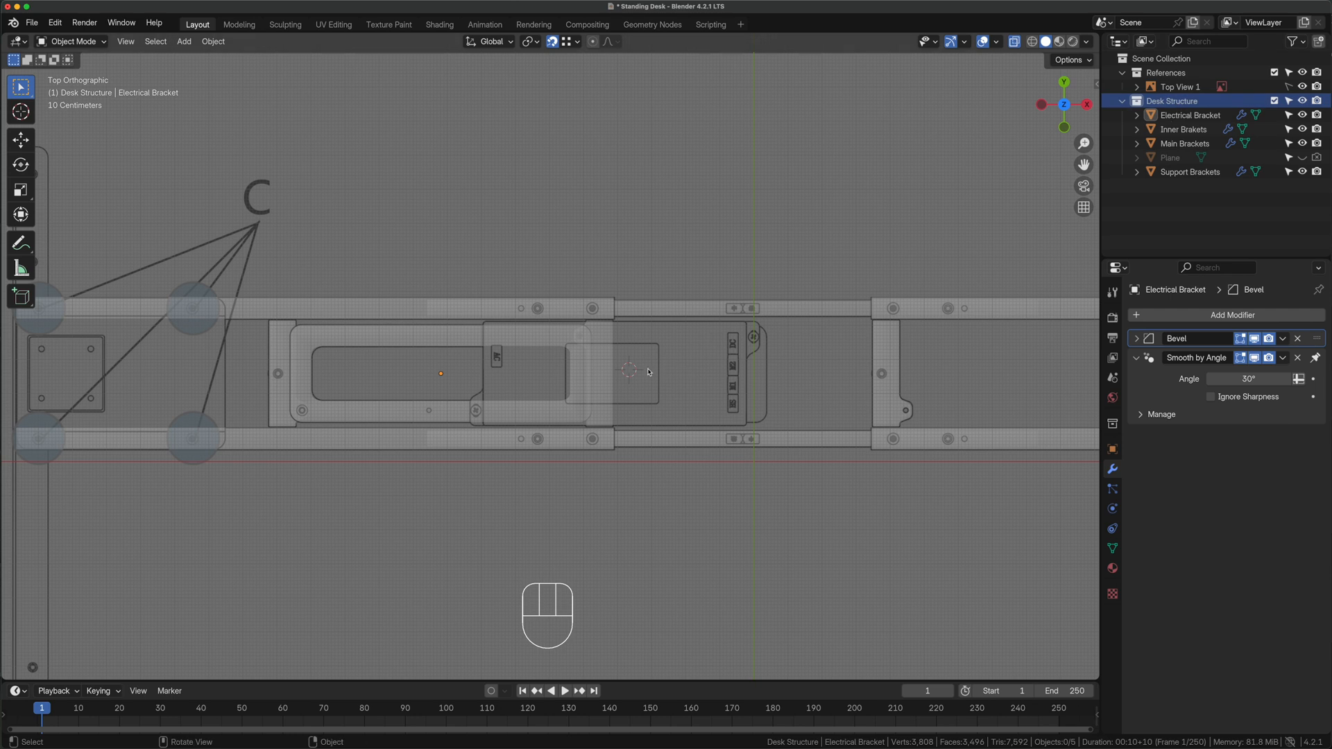
Add a cube in the Desk Structure collection and scale it into a box covering the control box outline
key("shift+a")
mouse_move(633, 366)
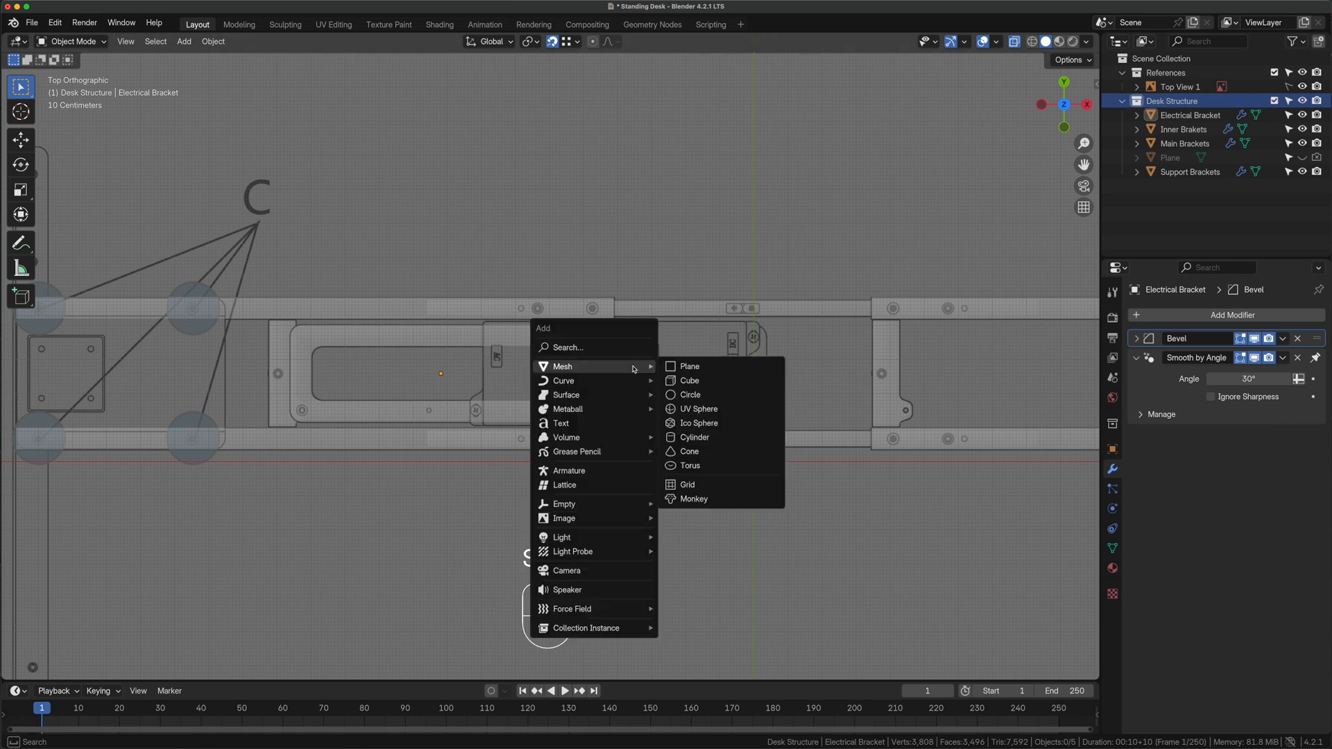
left_click(701, 384)
key("s")
key("x")
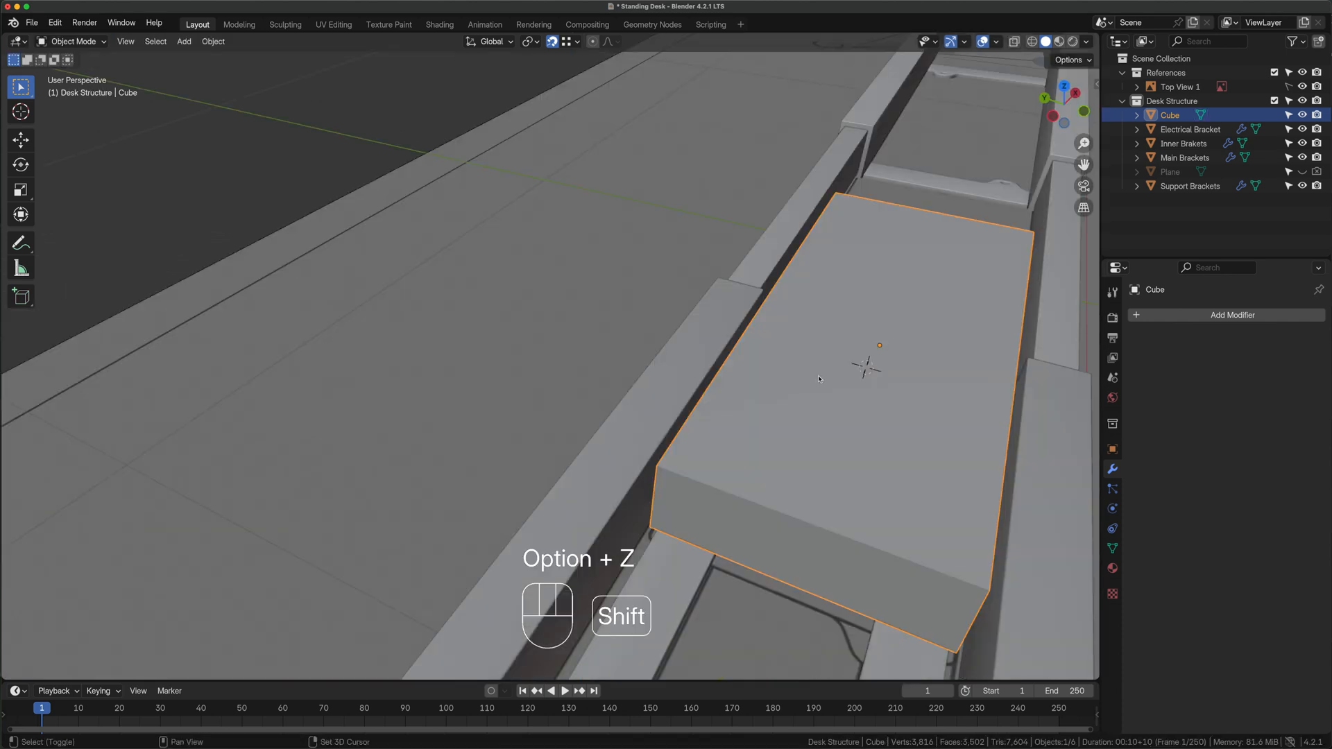
Add a horizontal loop cut around the control box close to its bottom edge
middle_click_drag(818, 379, 742, 265, "shift")
key("Tab")
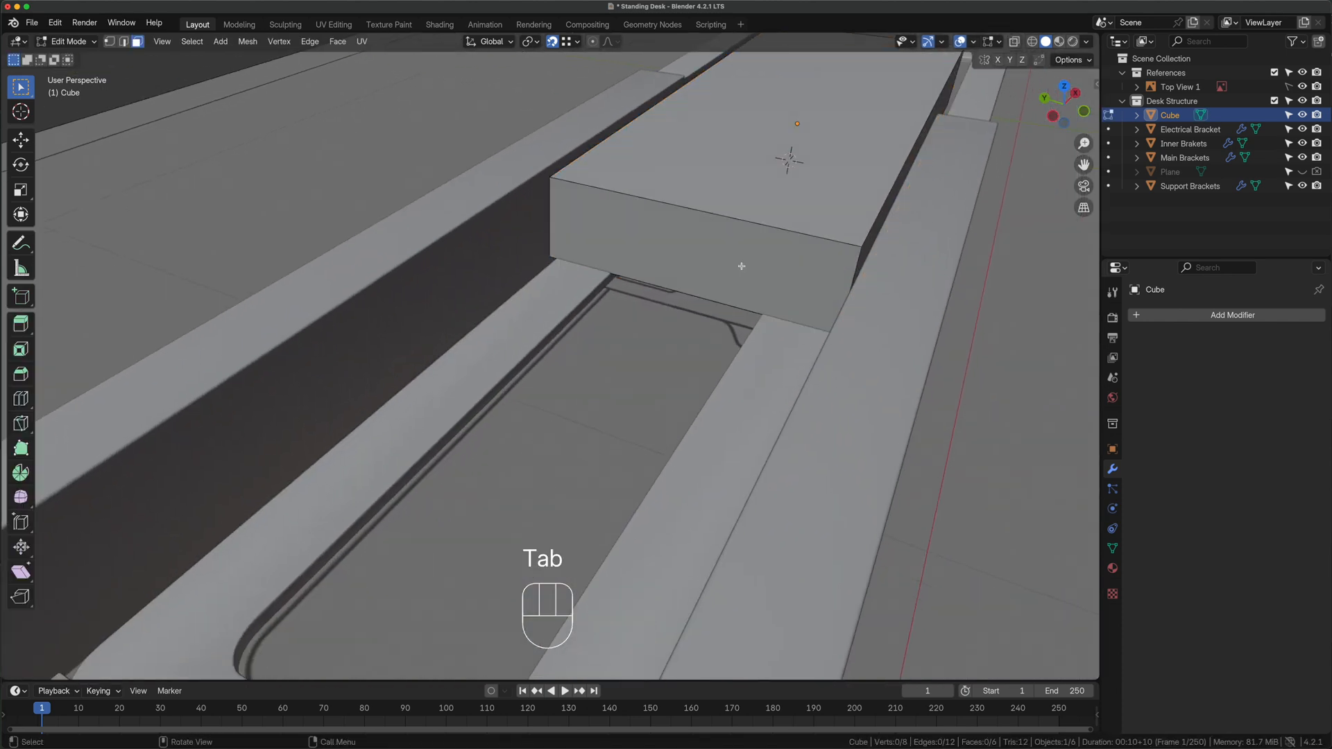
key("super+r")
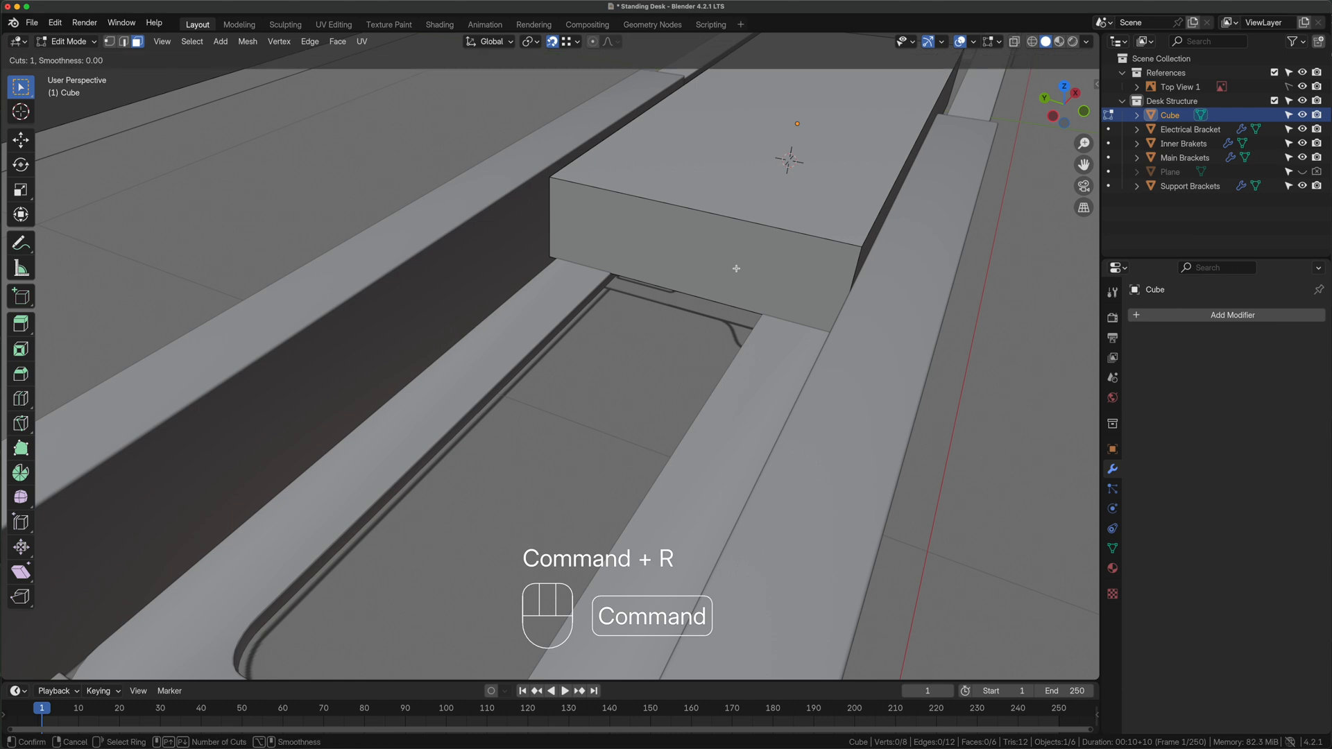
left_click(553, 224)
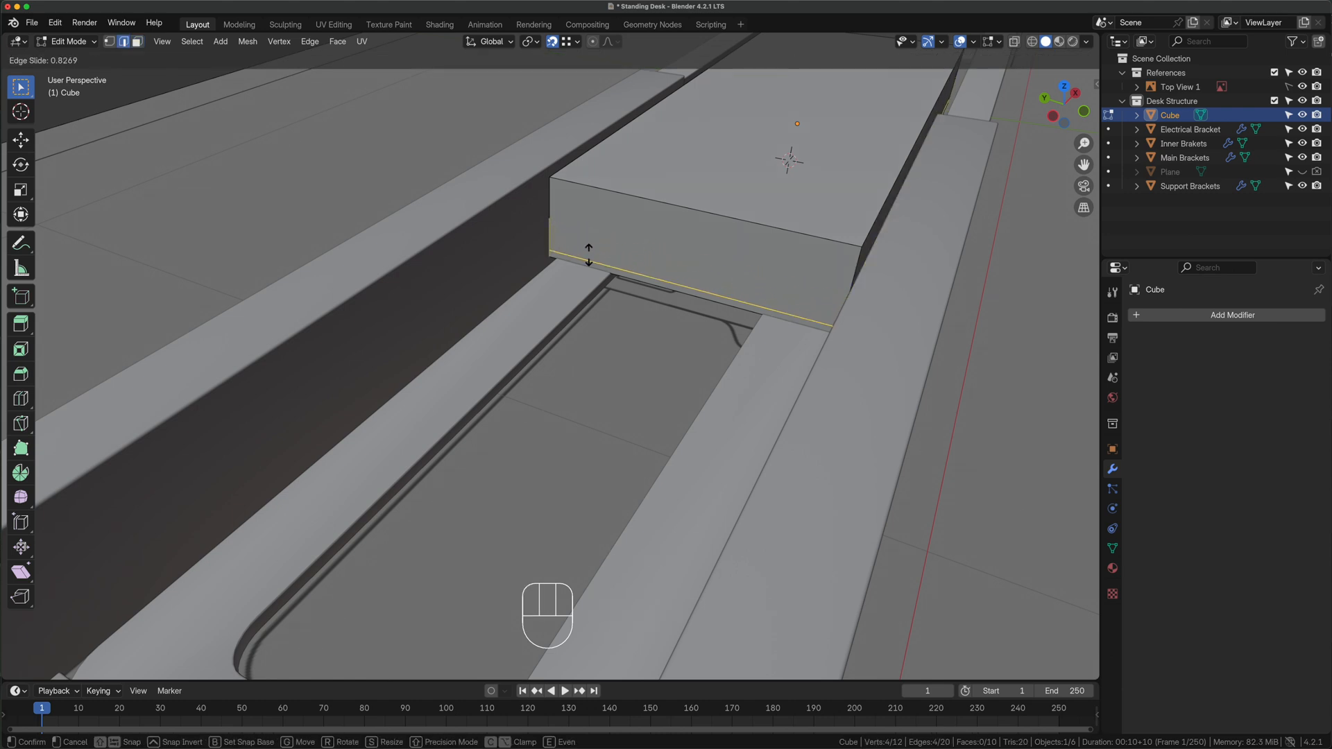
left_click(591, 246)
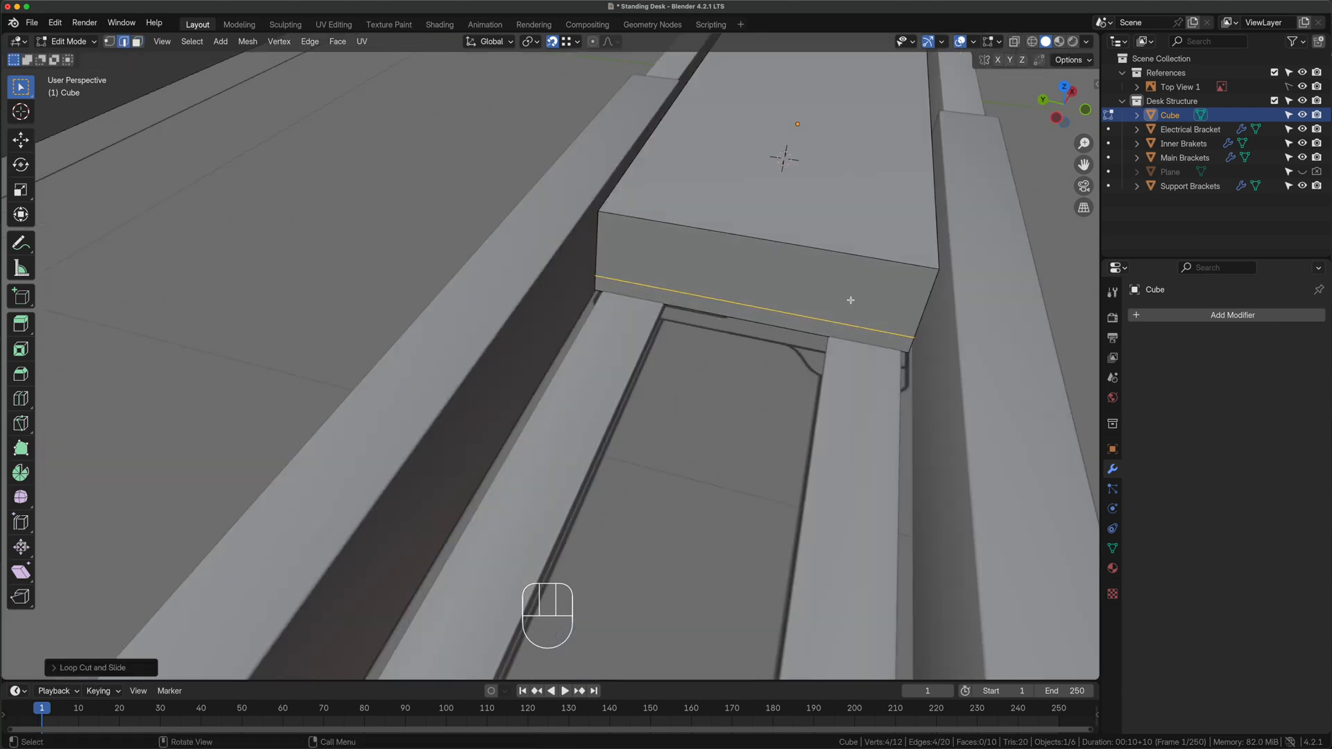
Add two lengthwise loop cuts to the control box, one on each side of its centre line
key("super+r")
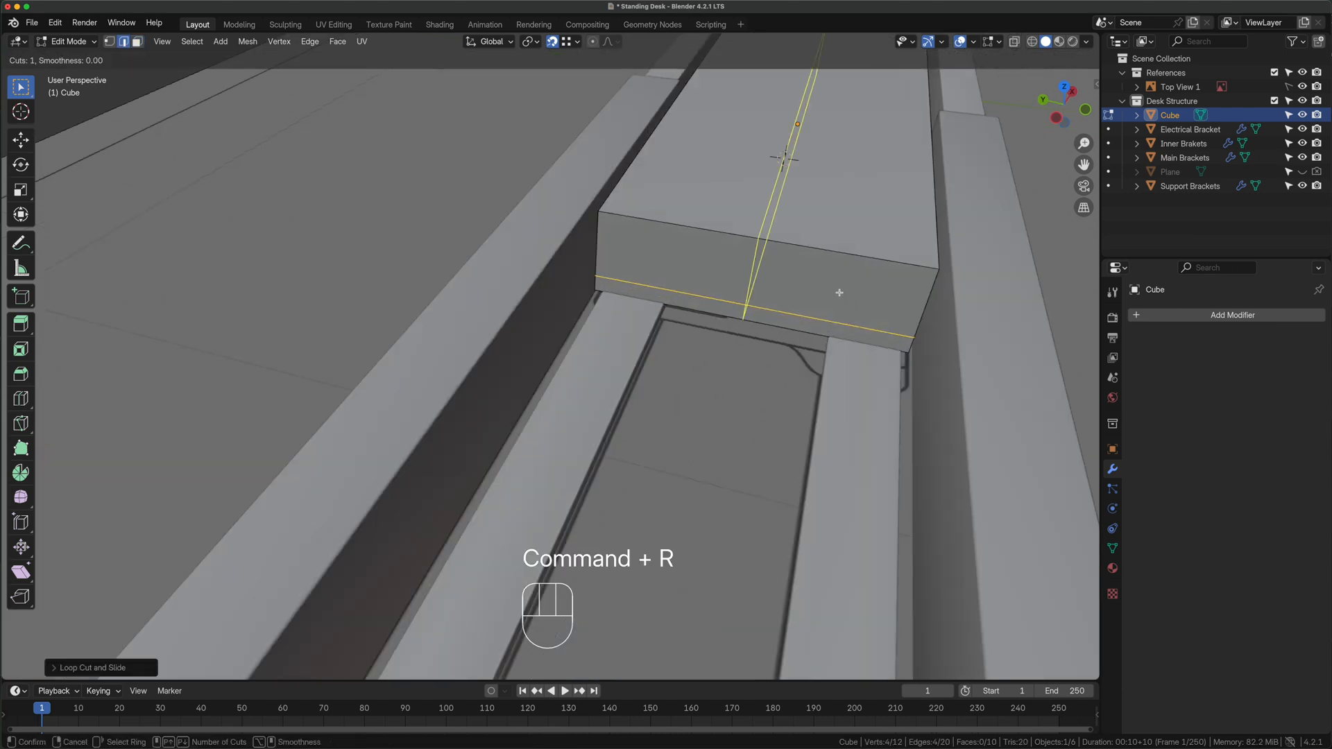
left_click(838, 291)
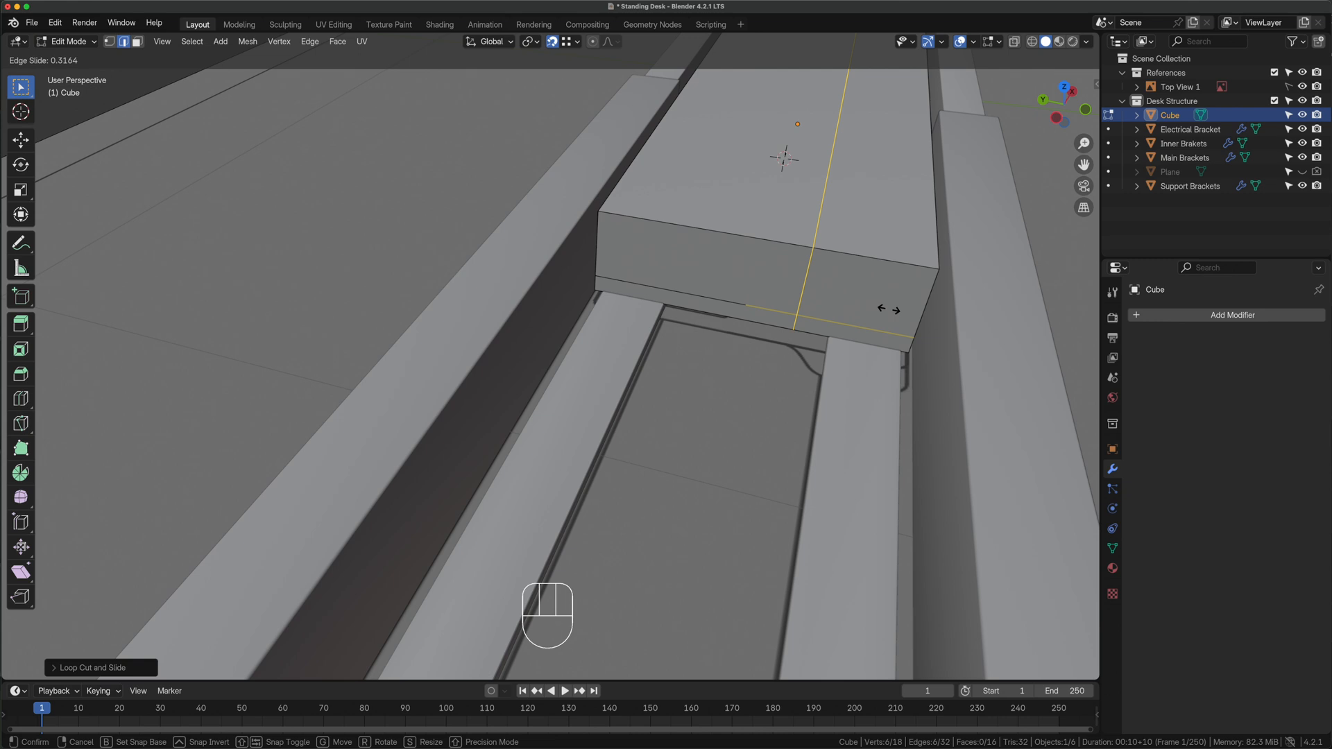
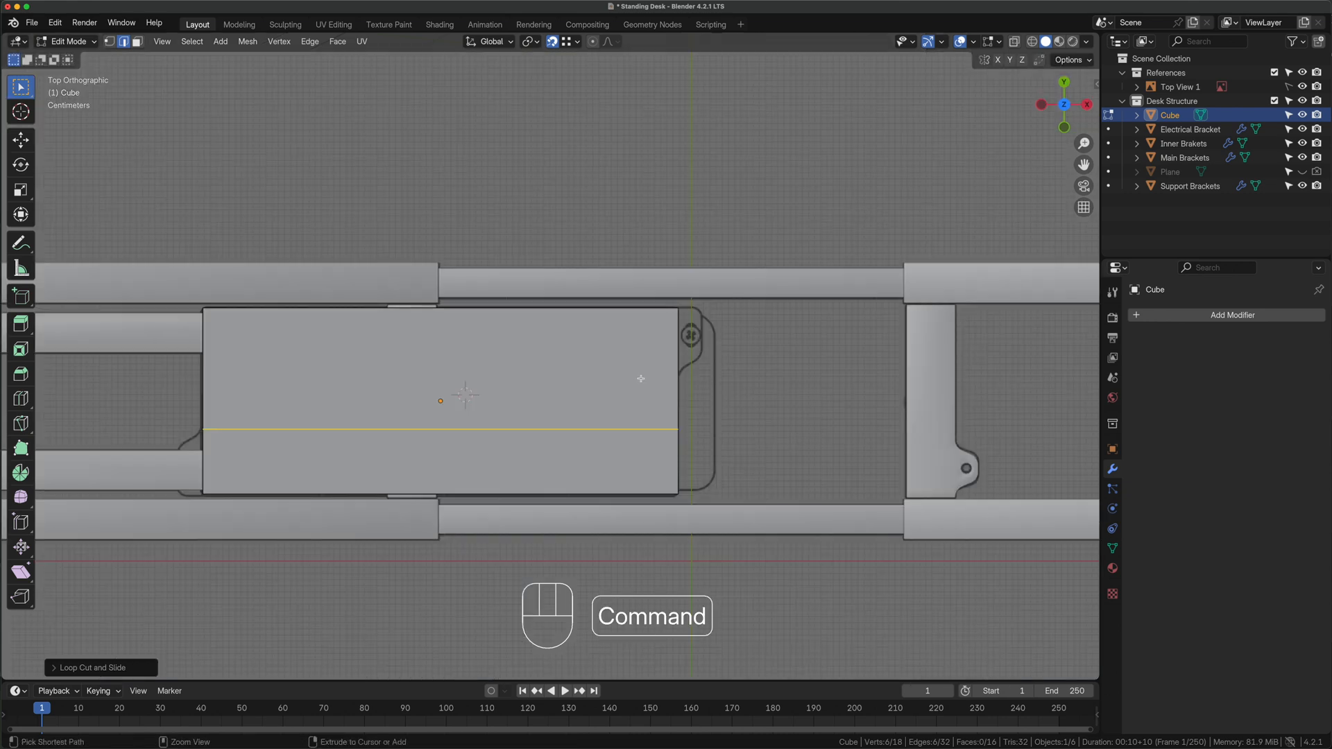
key("super+r")
left_click(207, 361)
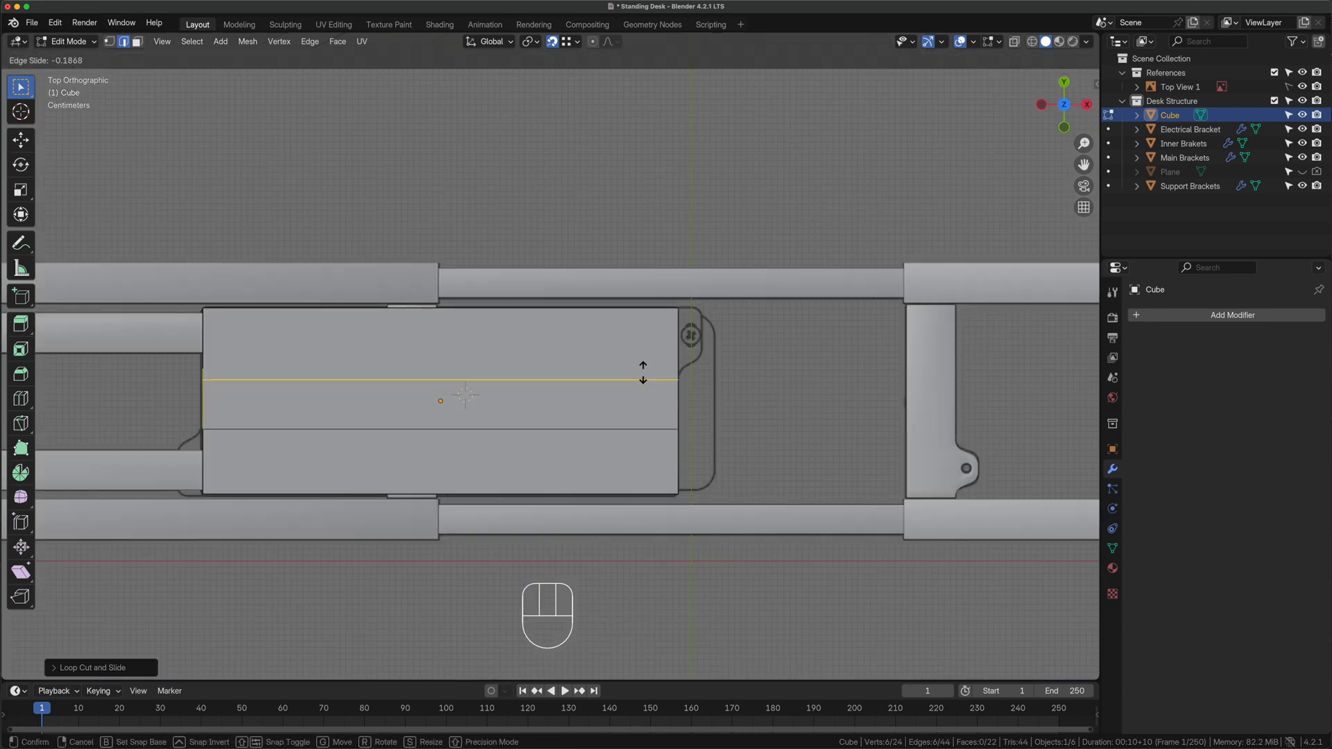
left_click(649, 369)
Extrude the low corner face on the control box's short end outward over the screw tab in the reference drawing
key("3")
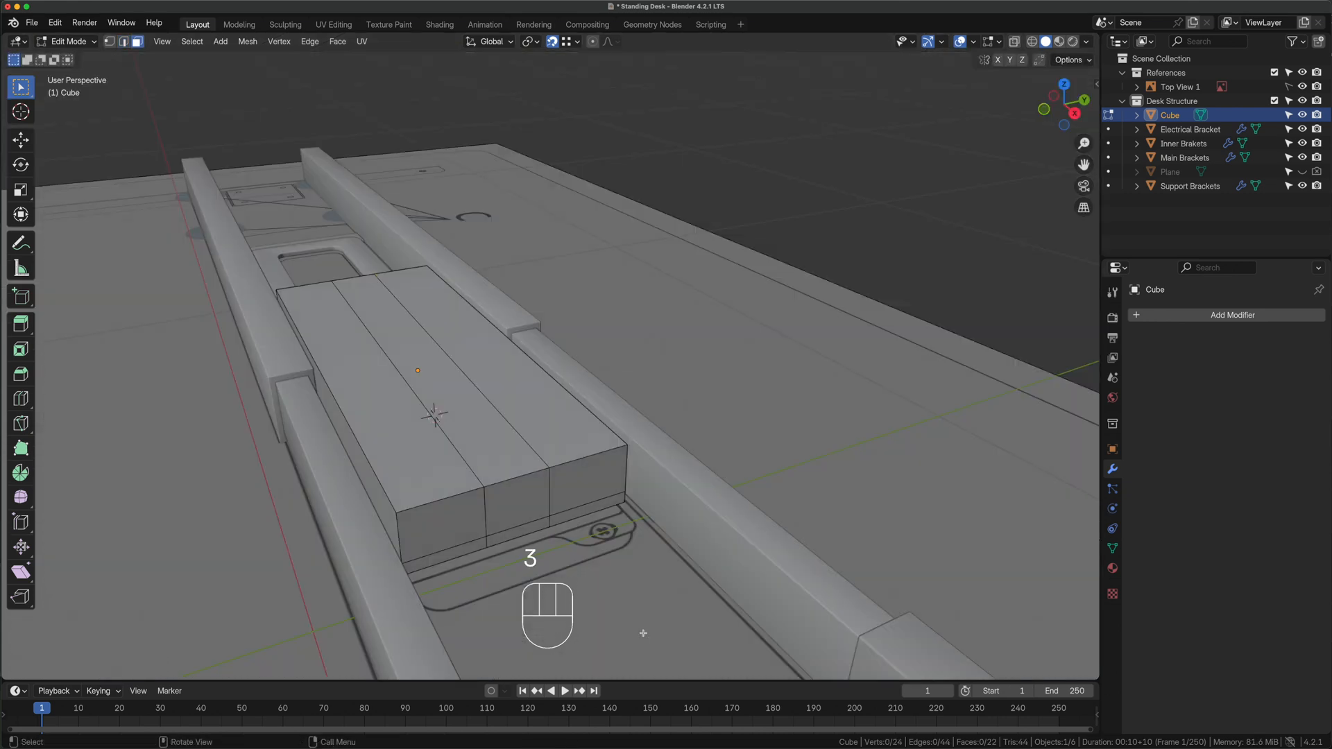
left_click(585, 507)
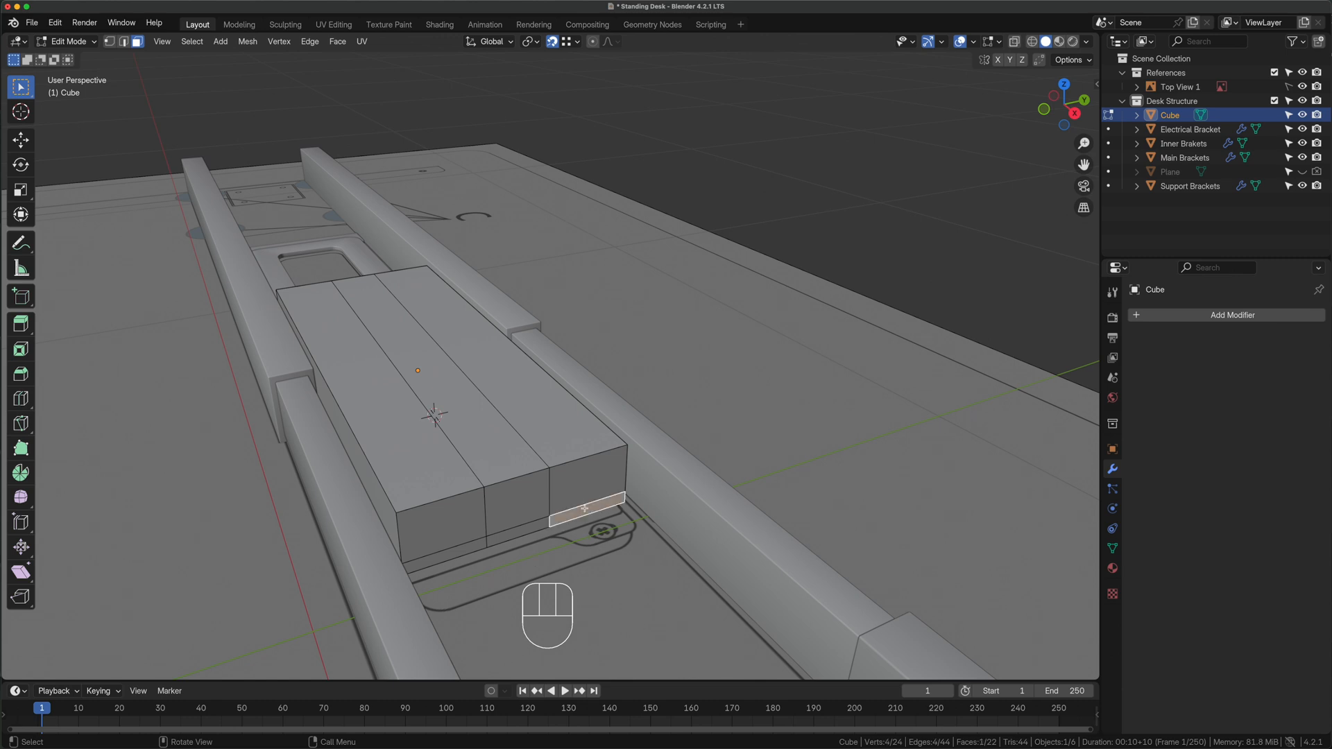
key("grave")
left_click(614, 495)
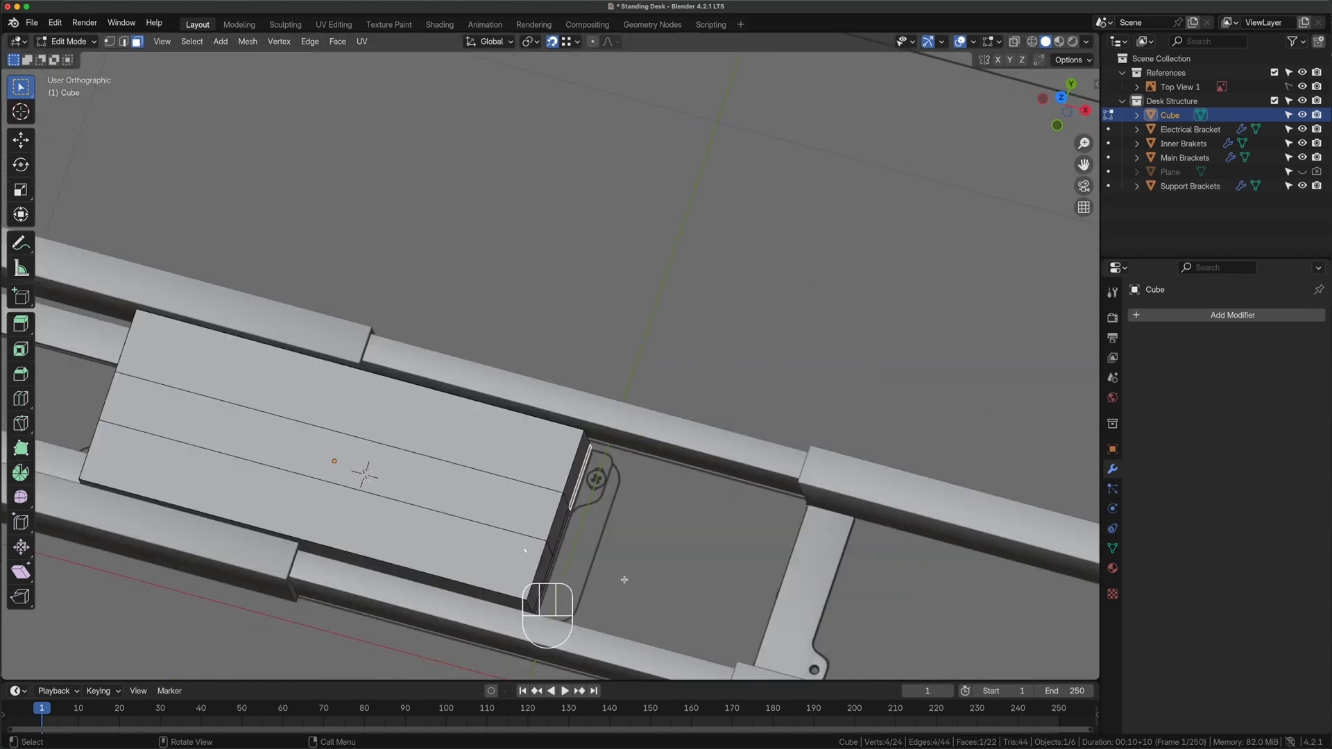
key("e")
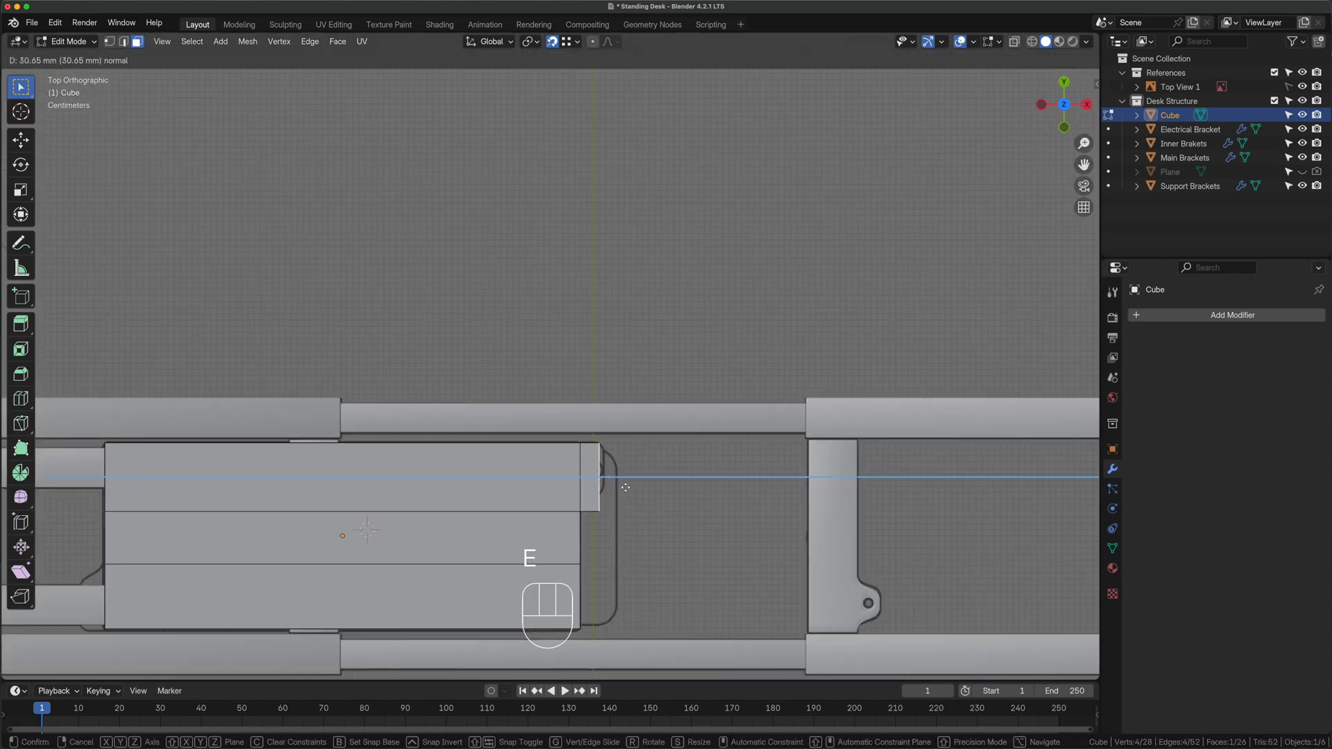
Extrude a tab from the low face at the box's end and move its outer side edge along Y to slant it
left_click(629, 486)
middle_click_drag(629, 486, 589, 514)
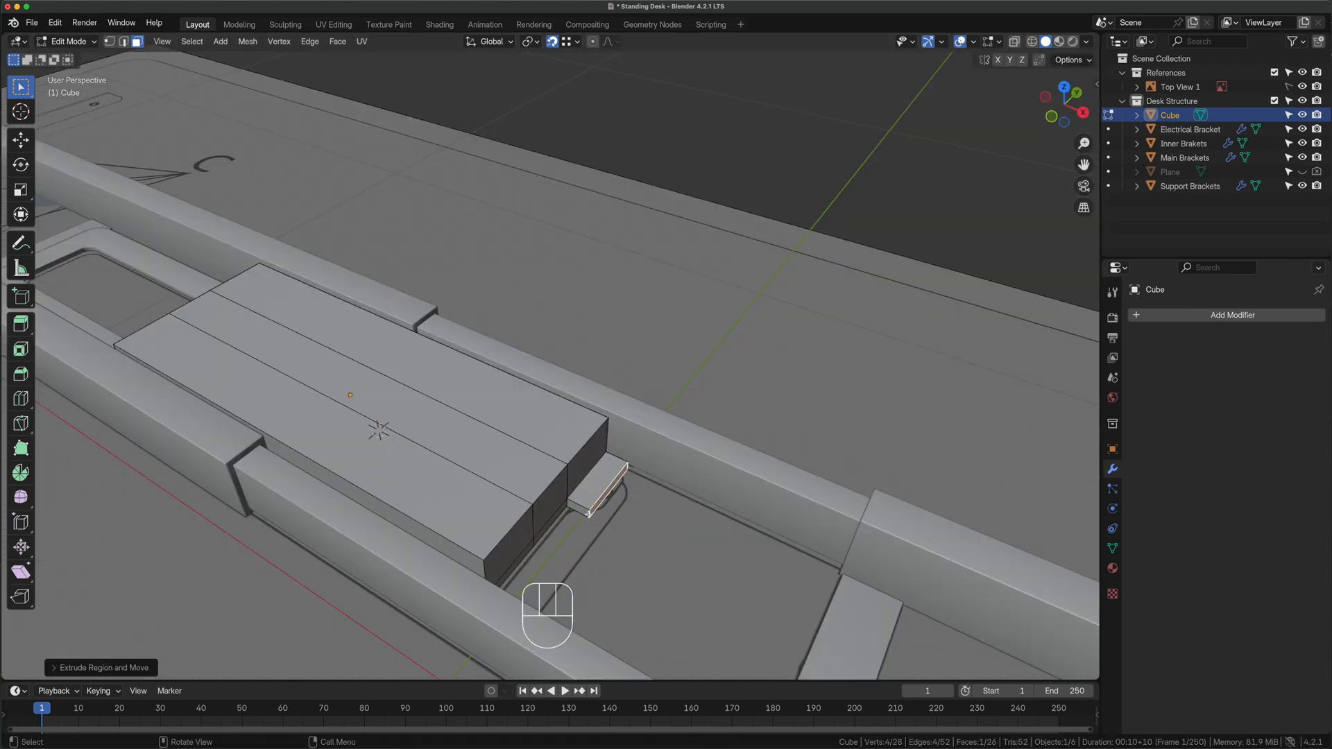
key("2")
left_click(590, 525)
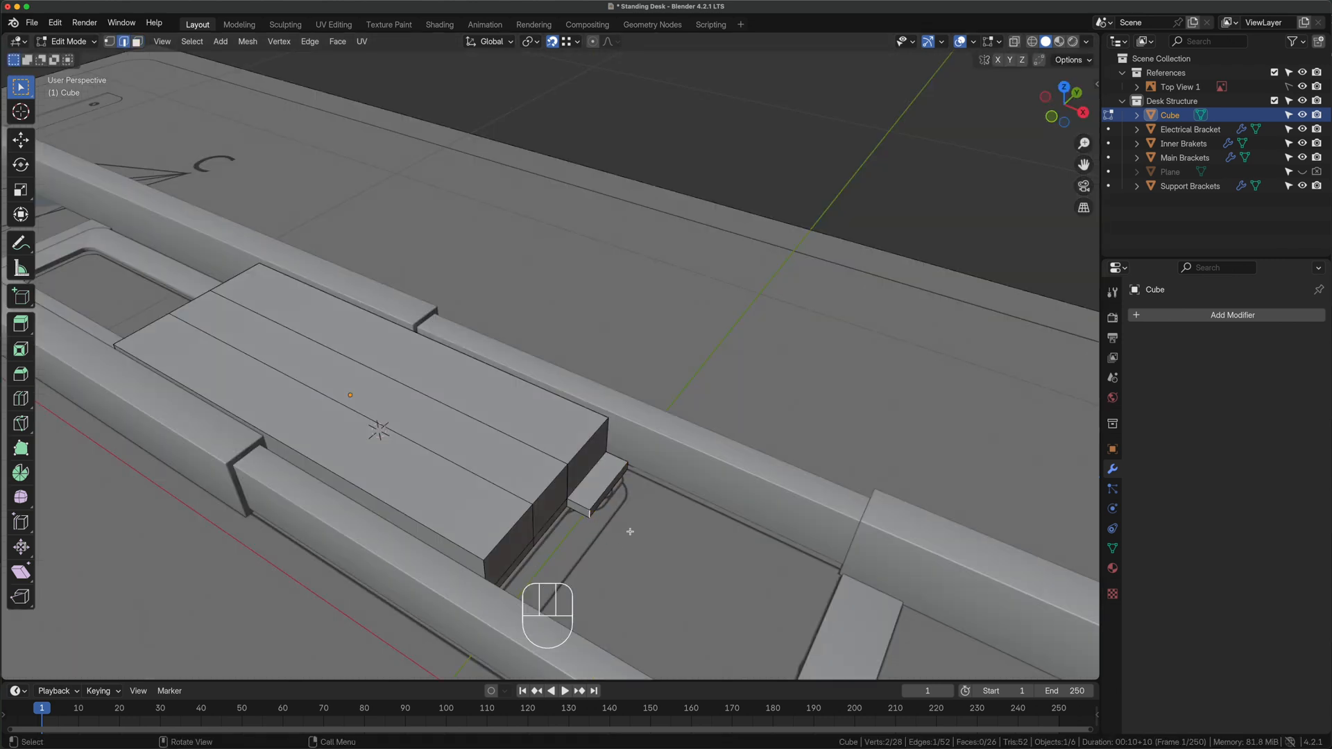
key("KP_7")
key("g")
key("y")
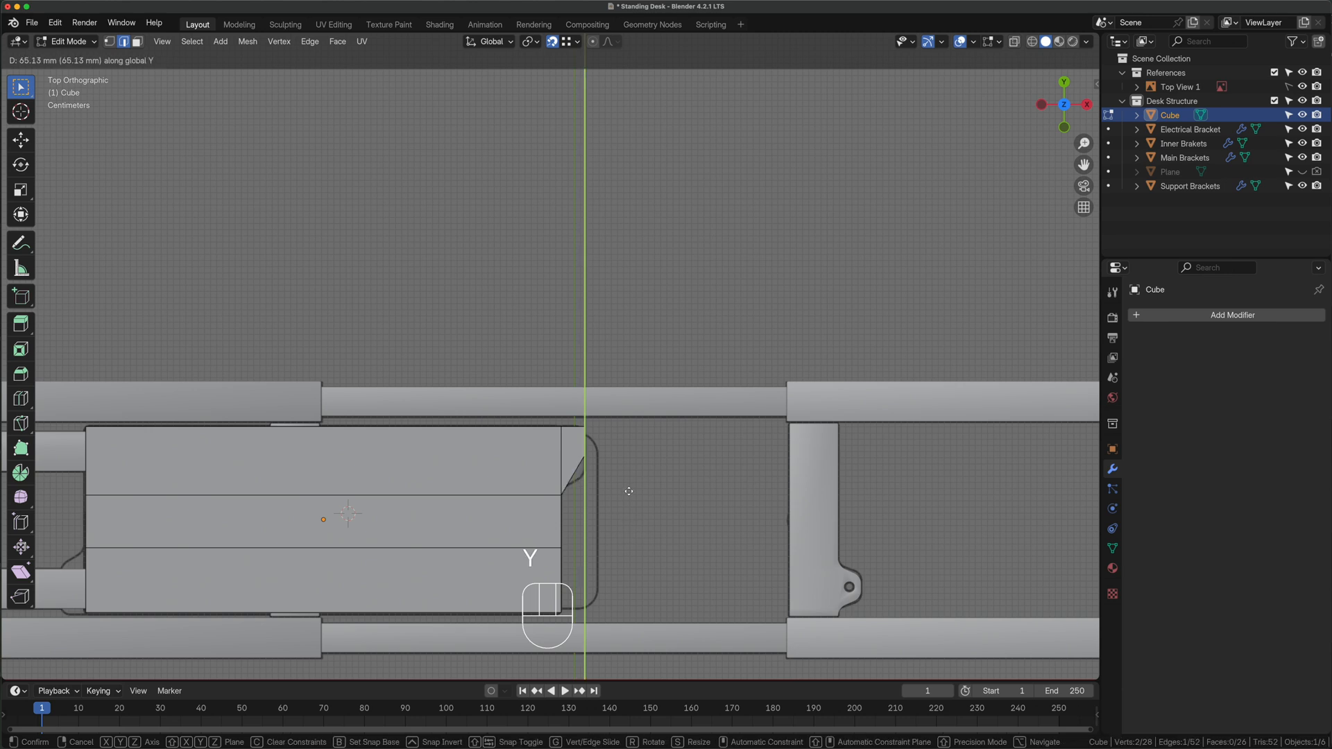
left_click(628, 508)
Extrude a tab outward in top view from the low face at the opposite end of the box
middle_click_drag(628, 508, 708, 478)
key("3")
left_click(708, 432)
key("KP_7")
key("e")
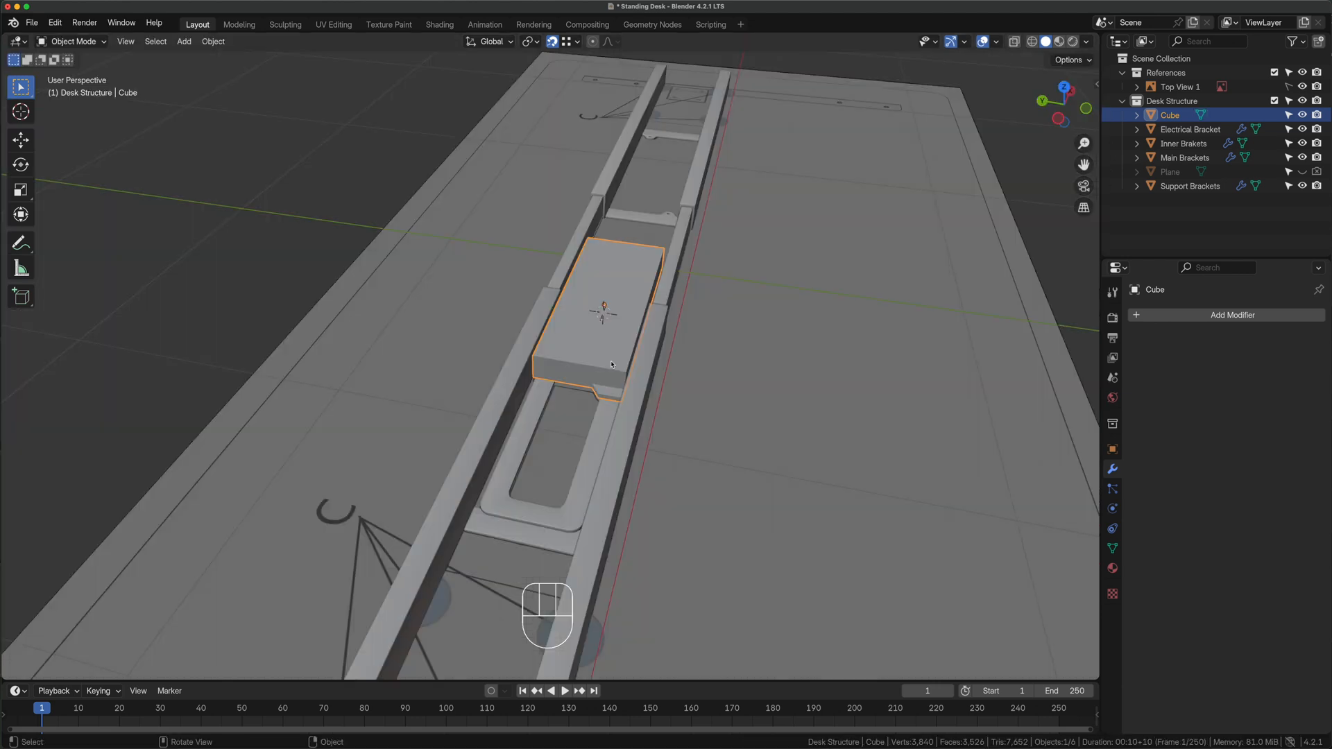
Isolate the box in local view and apply its scale
key("KP_Divide")
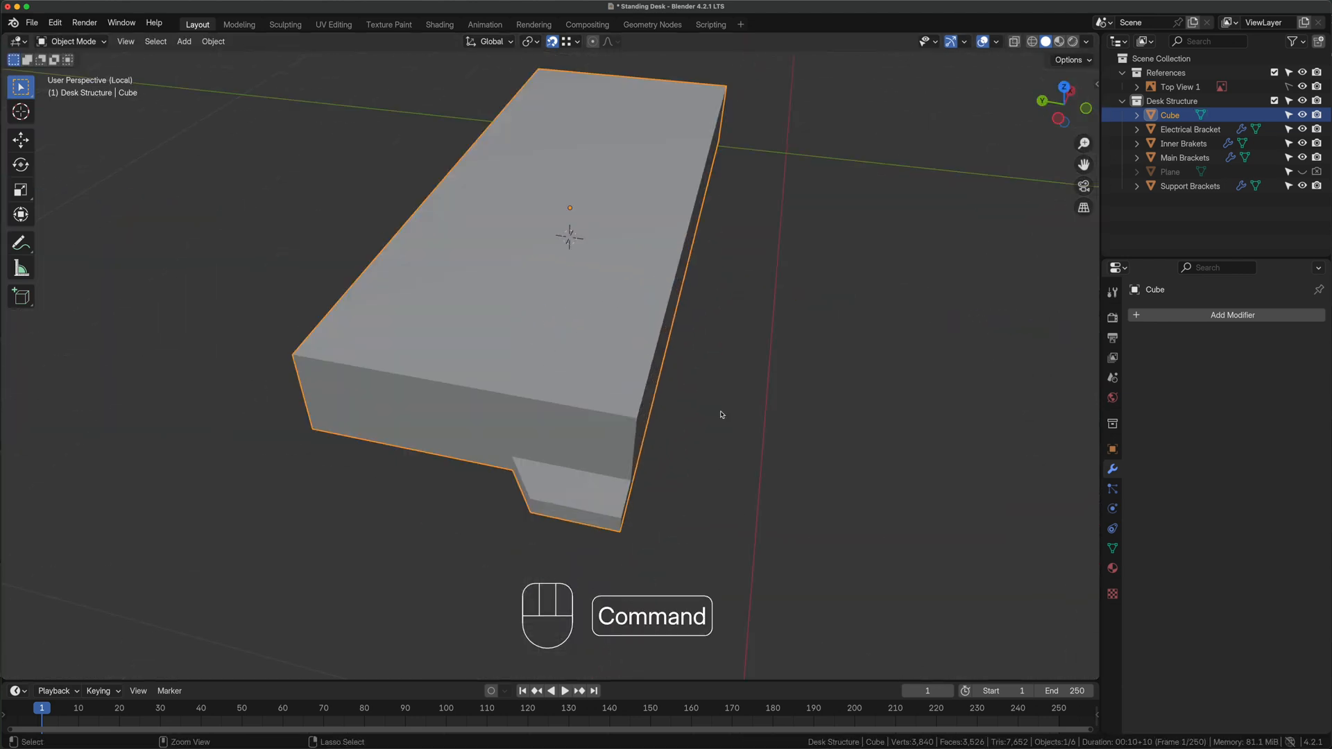
key("super+a")
left_click(721, 414)
Bevel the outer vertical corner edges of the tabs at both ends of the box into rounded corners
key("Tab")
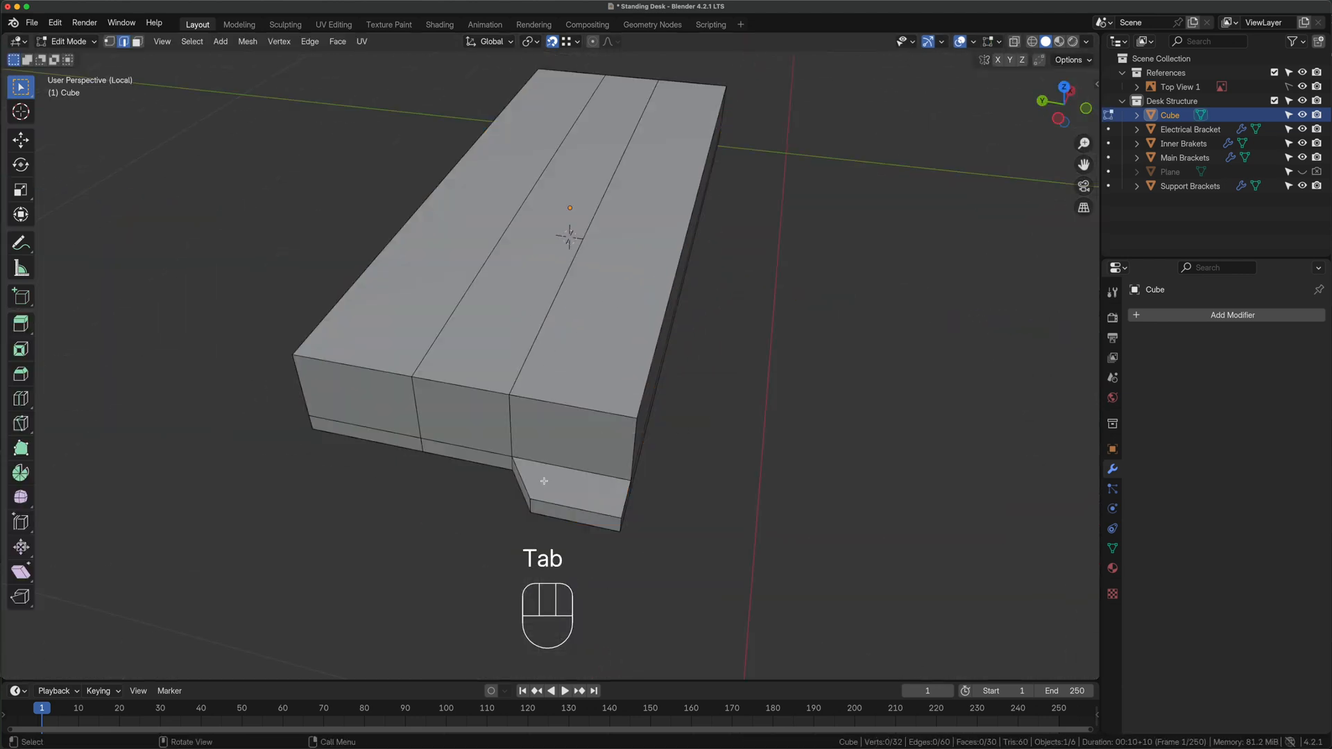
left_click(529, 502)
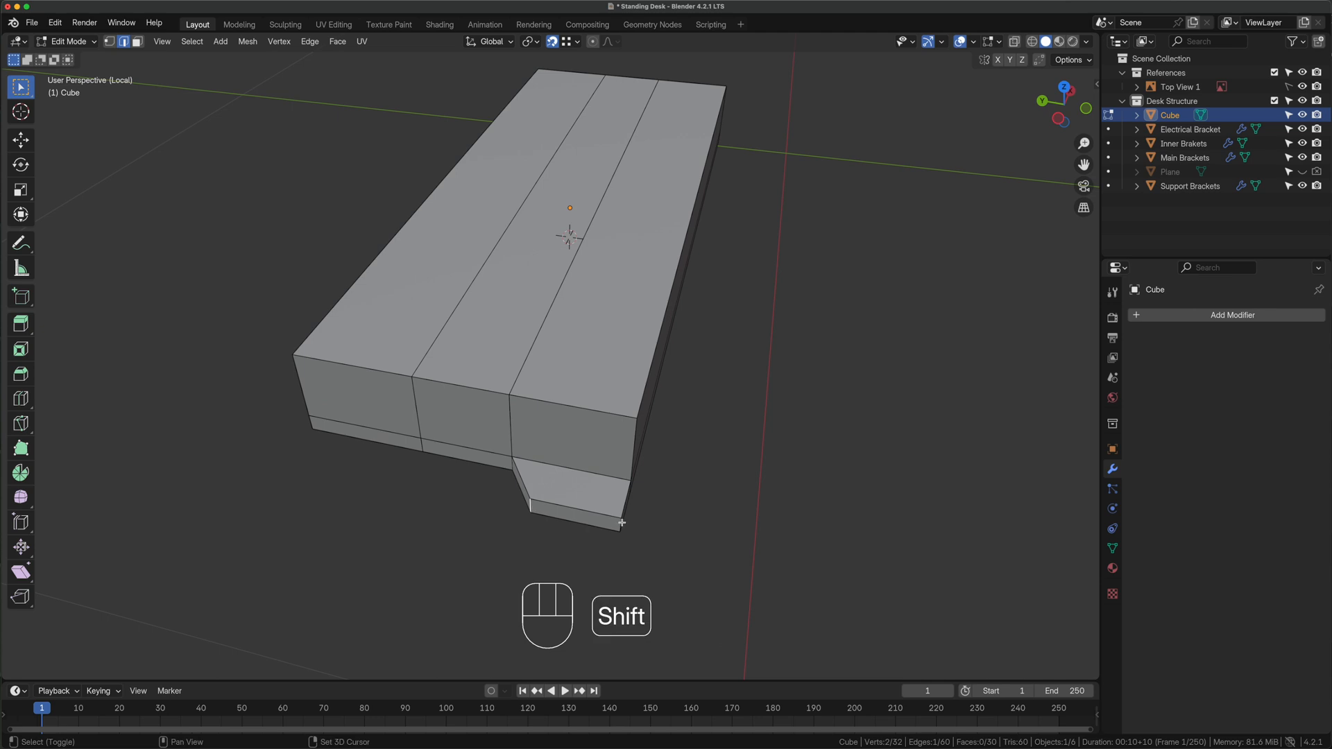
scroll(609, 392, "down", 3)
middle_click_drag(774, 278, 520, 277)
middle_click_drag(323, 455, 225, 471, "shift")
scroll(451, 473, "up", 3)
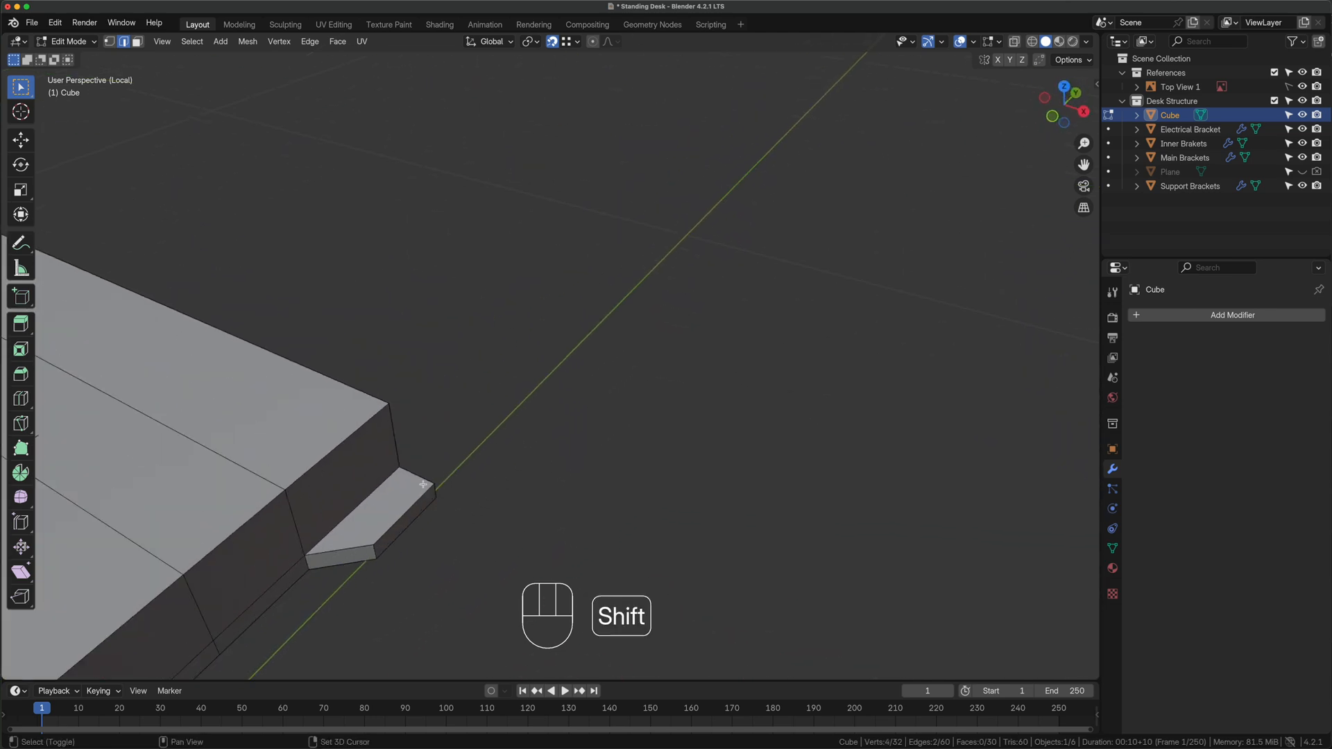
left_click(434, 489, "shift")
left_click(374, 550, "shift")
middle_click_drag(395, 550, 459, 447, "shift")
scroll(459, 448, "up", 4)
key("super+b")
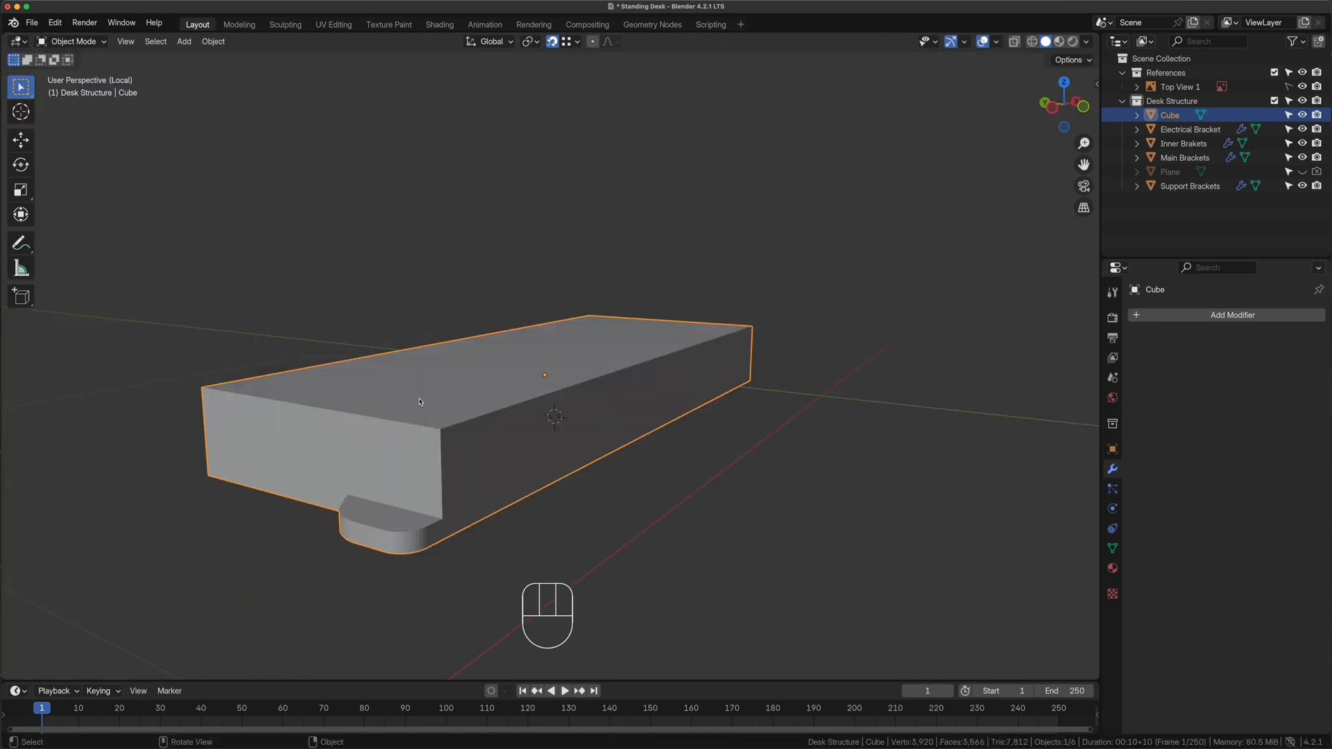
Shade the box auto smooth and add a Bevel modifier with a 3 mm amount and 3 segments, ending outside local view
right_click(421, 394)
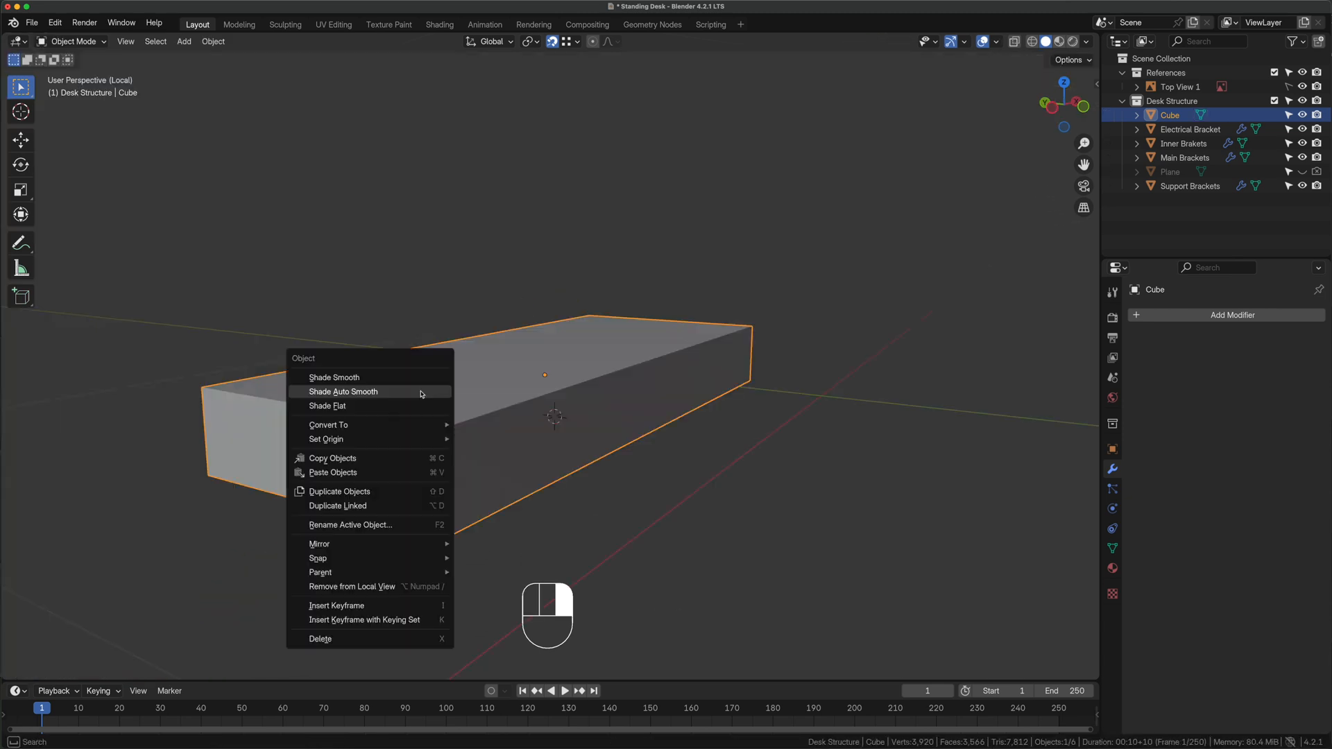
left_click(421, 393)
left_click(1151, 315)
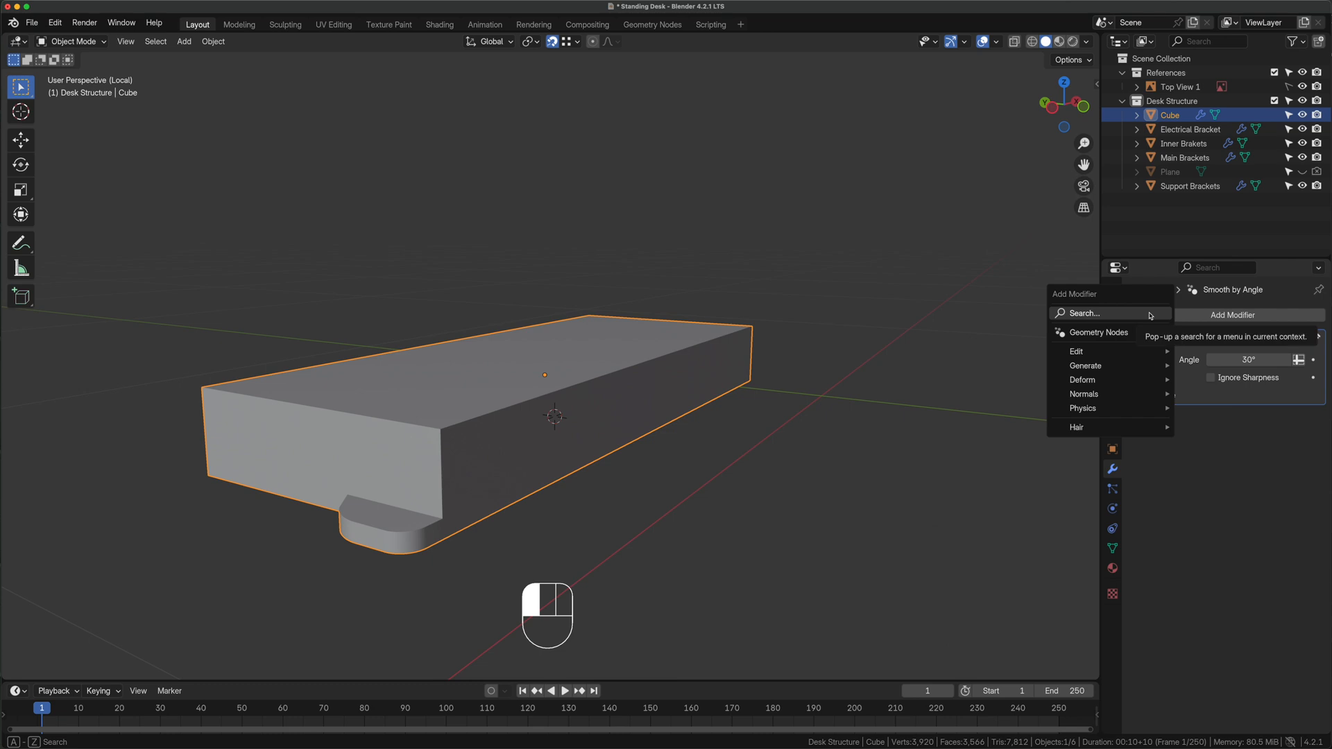
left_click(1149, 313)
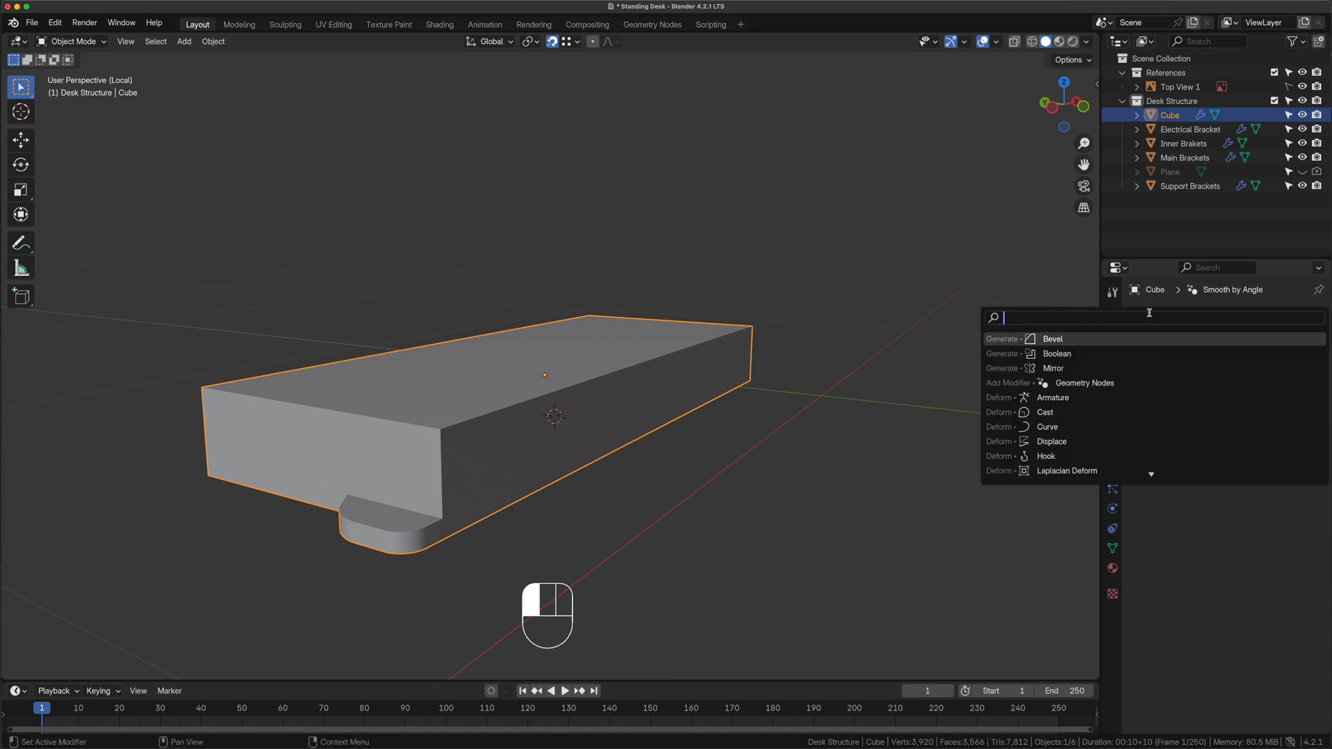
left_click(1055, 339)
left_click(1242, 393)
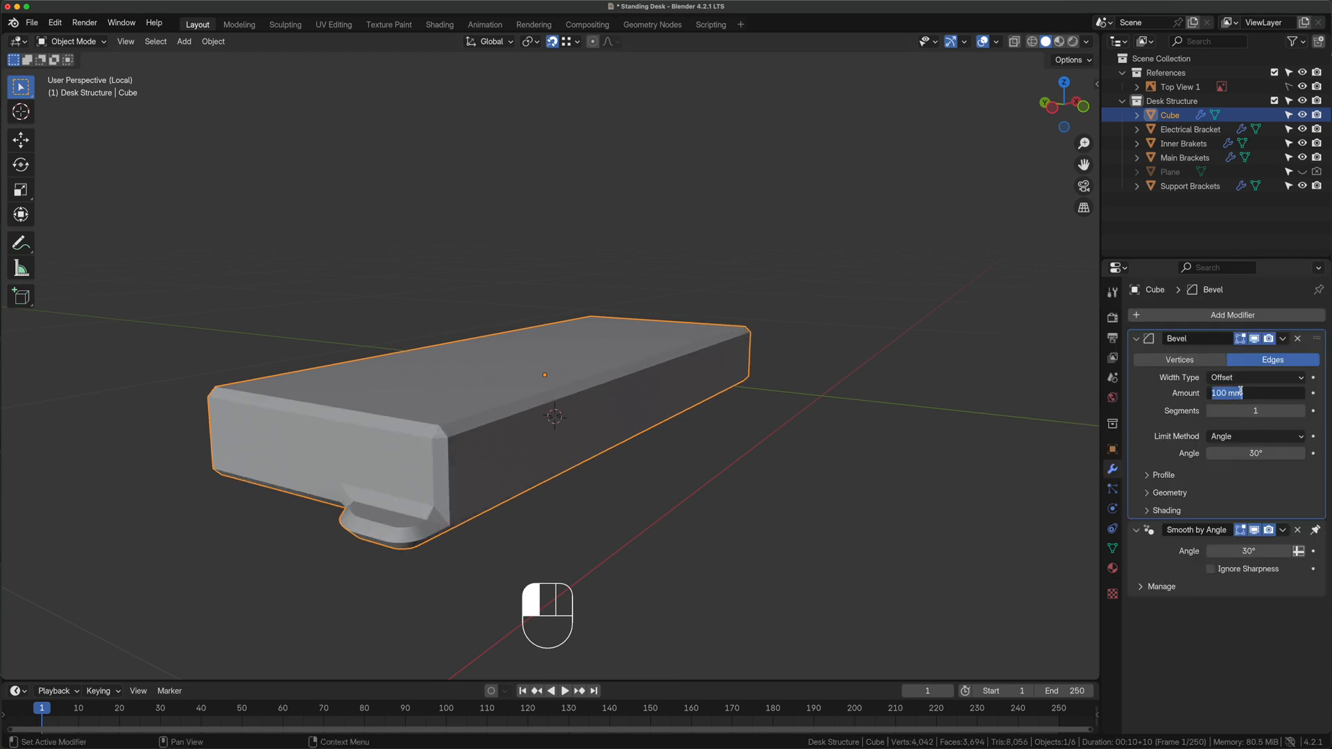
type("3")
key("Tab")
type("3")
key("Tab")
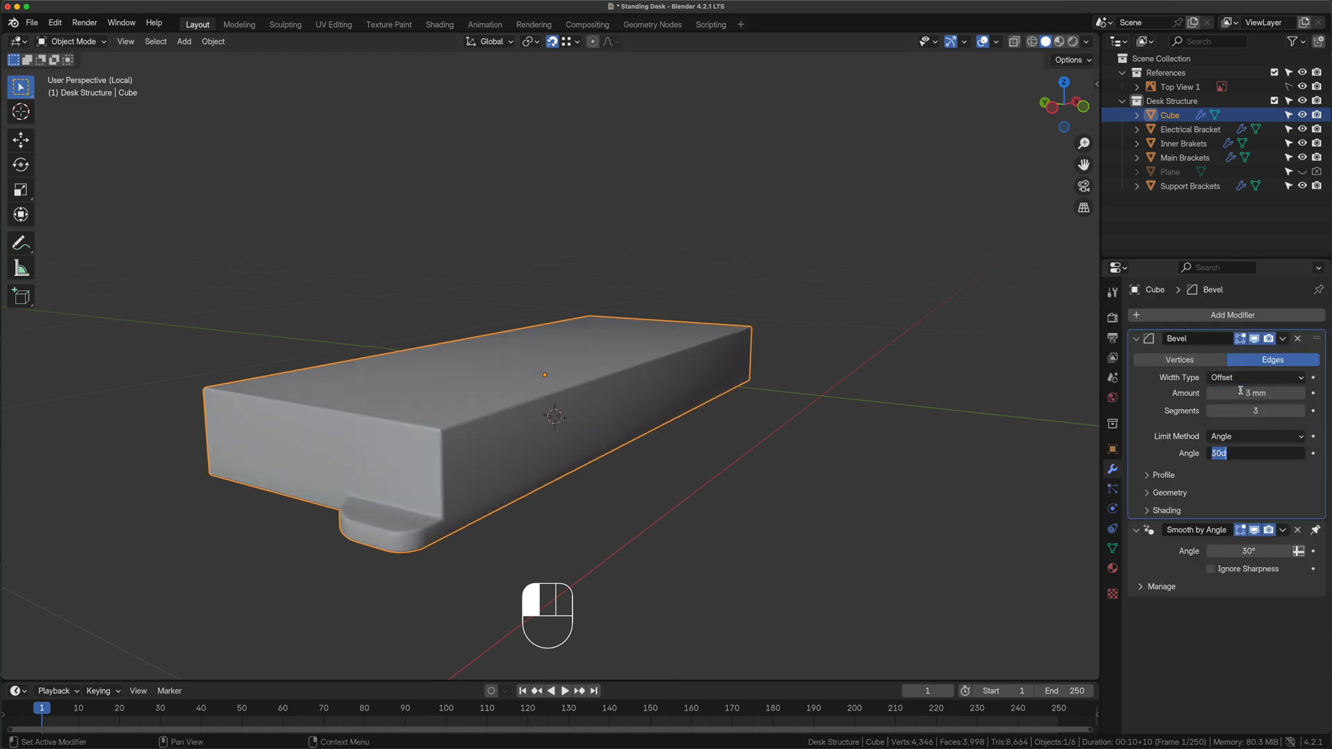
key("Return")
key("slash")
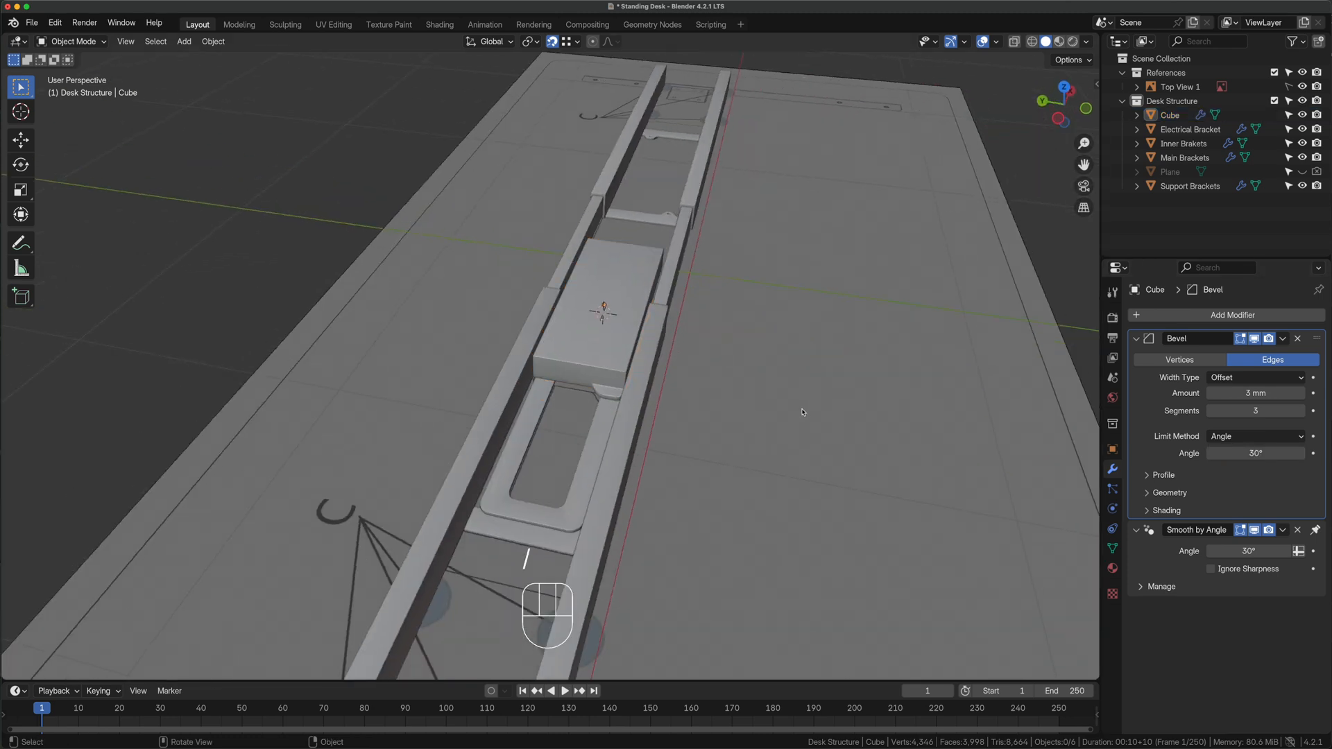
Examine the area around the box in the full model and in the 03_3D Reference drawing
key("KP_7")
key("alt+z")
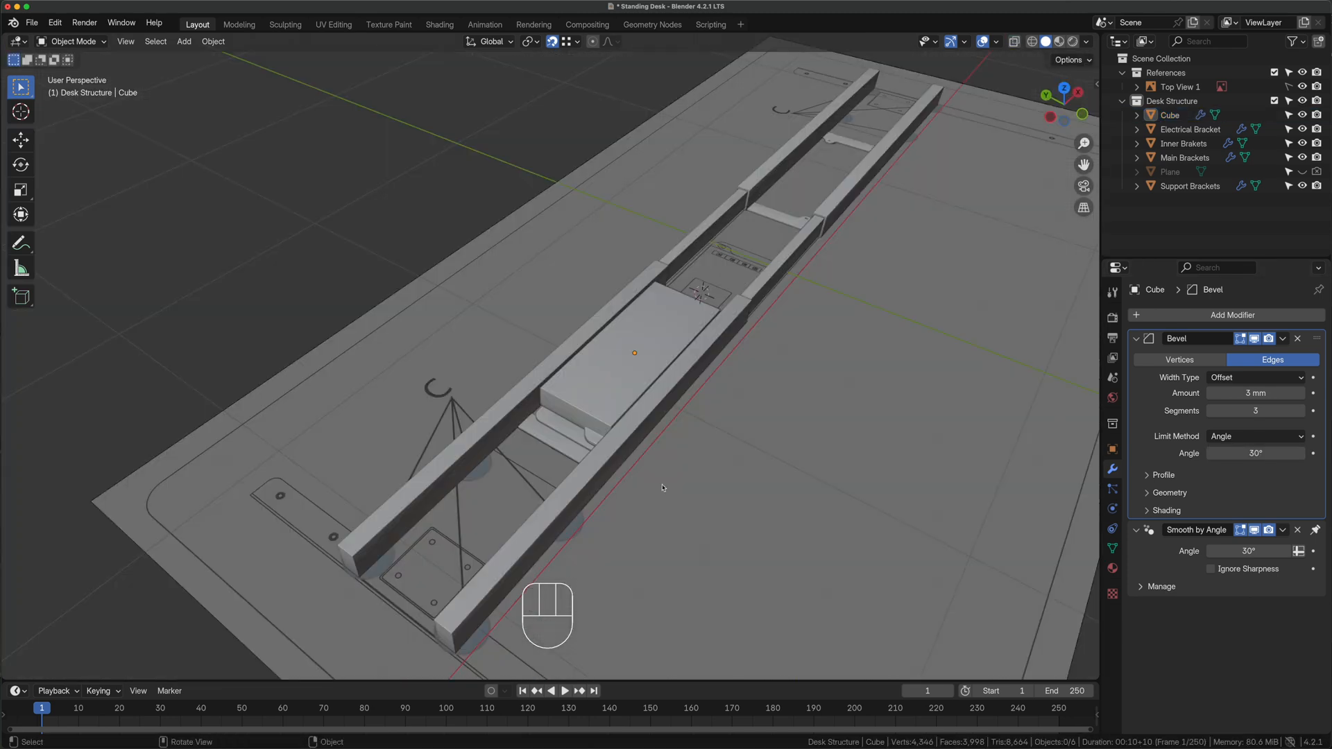
scroll(659, 485, "up", 4)
mouse_move(129, 219)
left_mouse_down()
mouse_move(433, 391)
mouse_move(419, 390)
left_mouse_up()
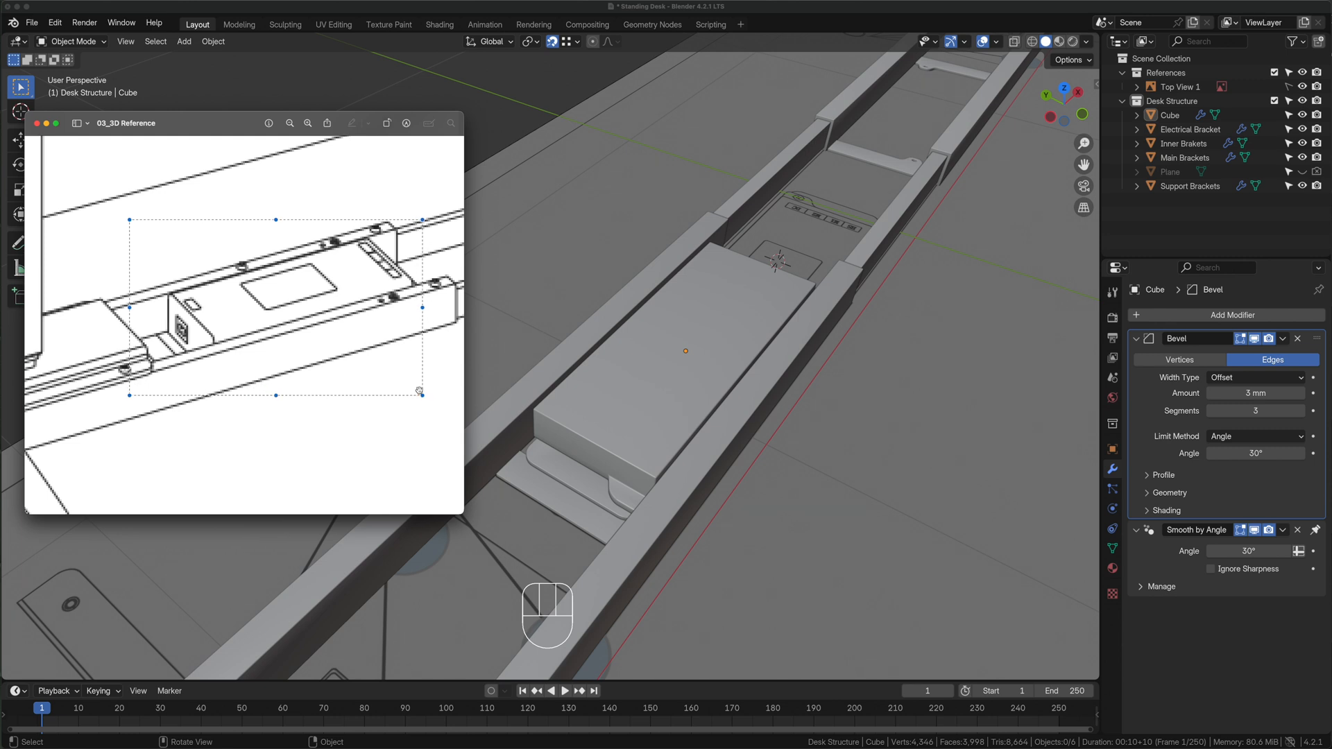
Add a cube and scale it into a long narrow bar along Y matching the end bracket in the top-view reference
key("shift+a")
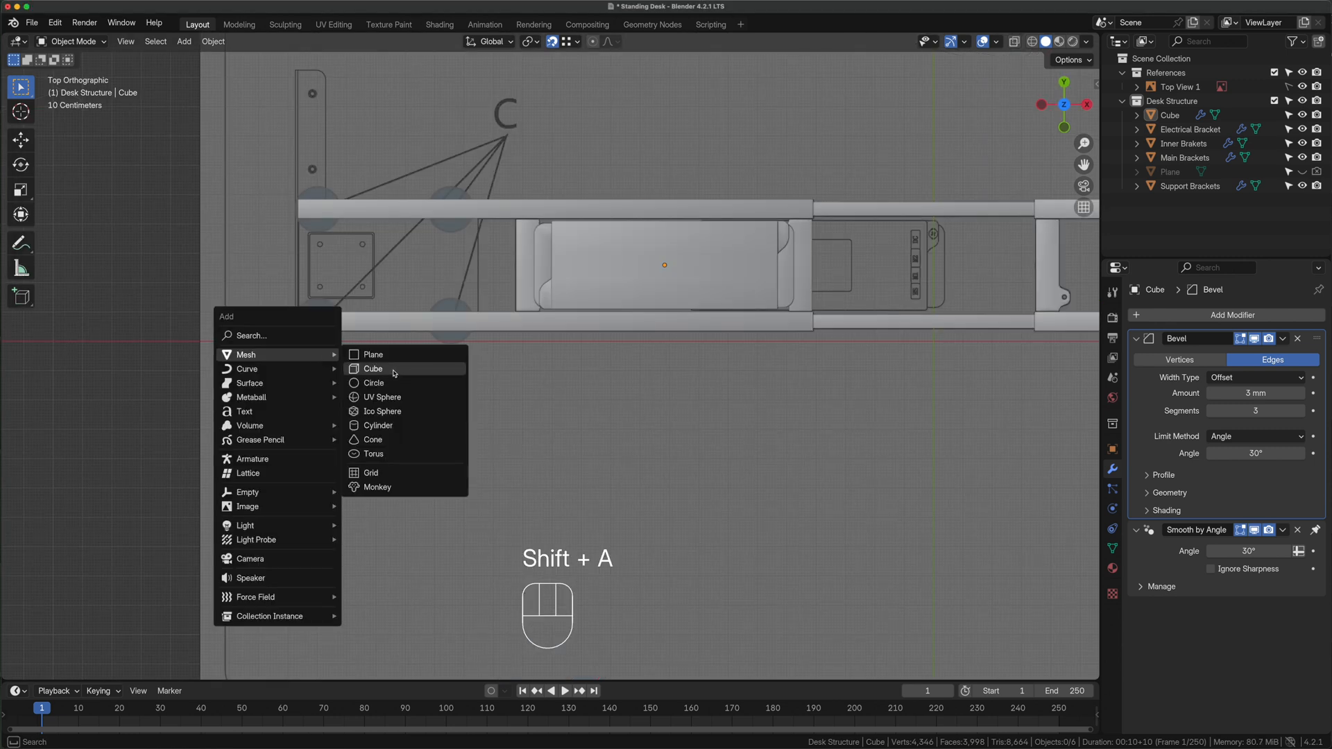
left_click(395, 372)
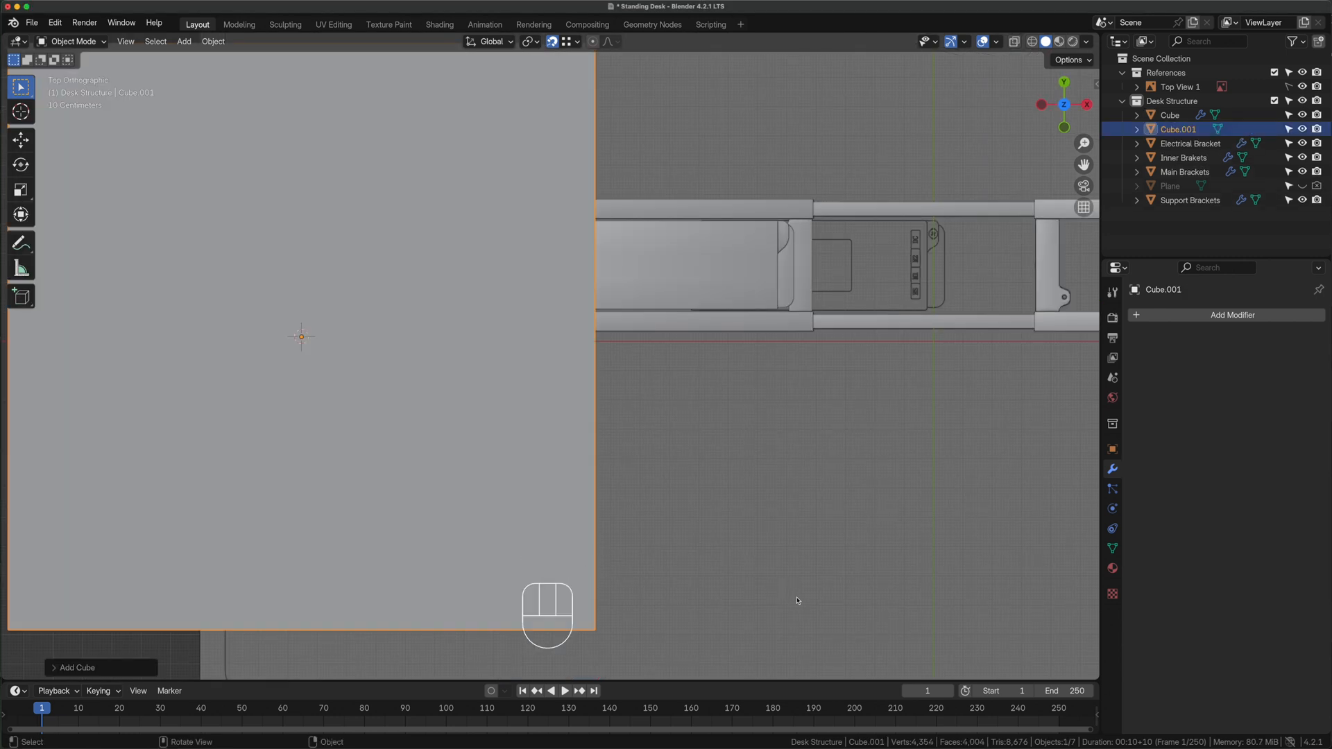
key("s")
key("s")
key("y")
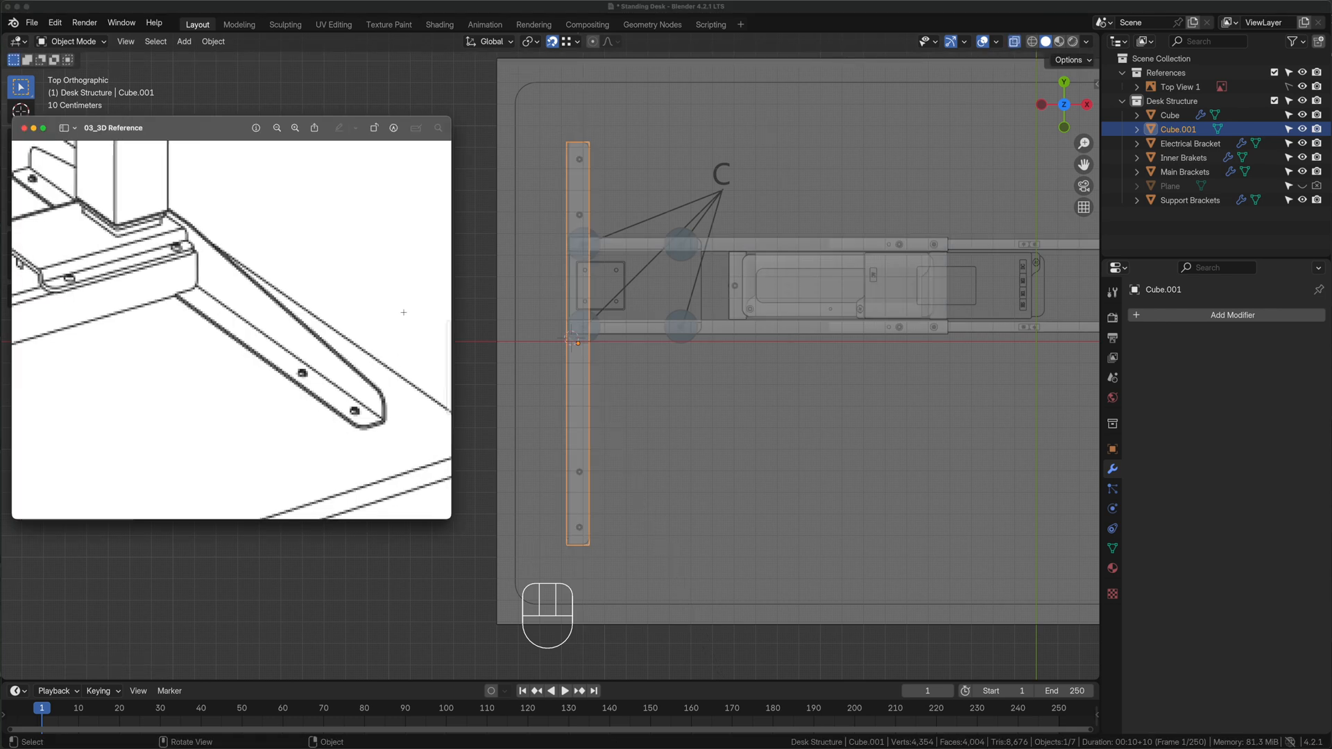
left_click_drag(404, 312, 272, 451)
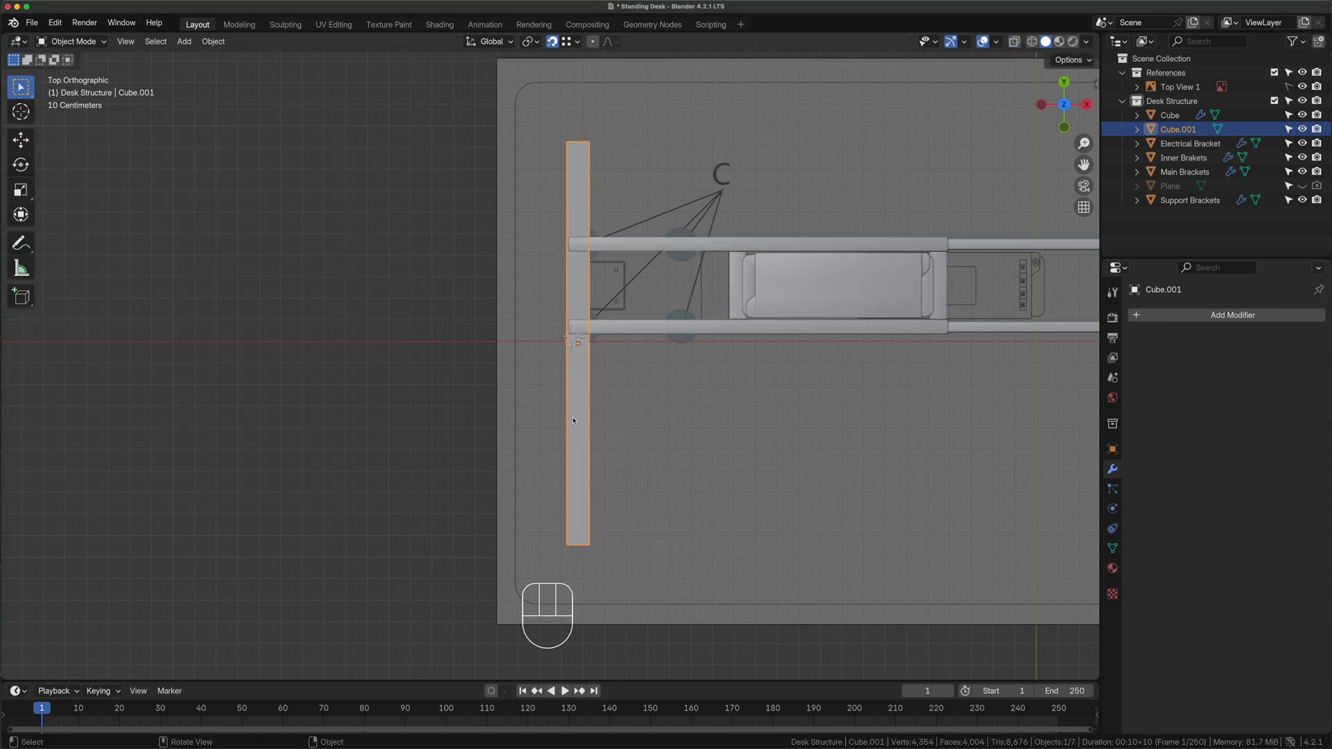
Isolate the bar in local view and duplicate it in place
key("slash")
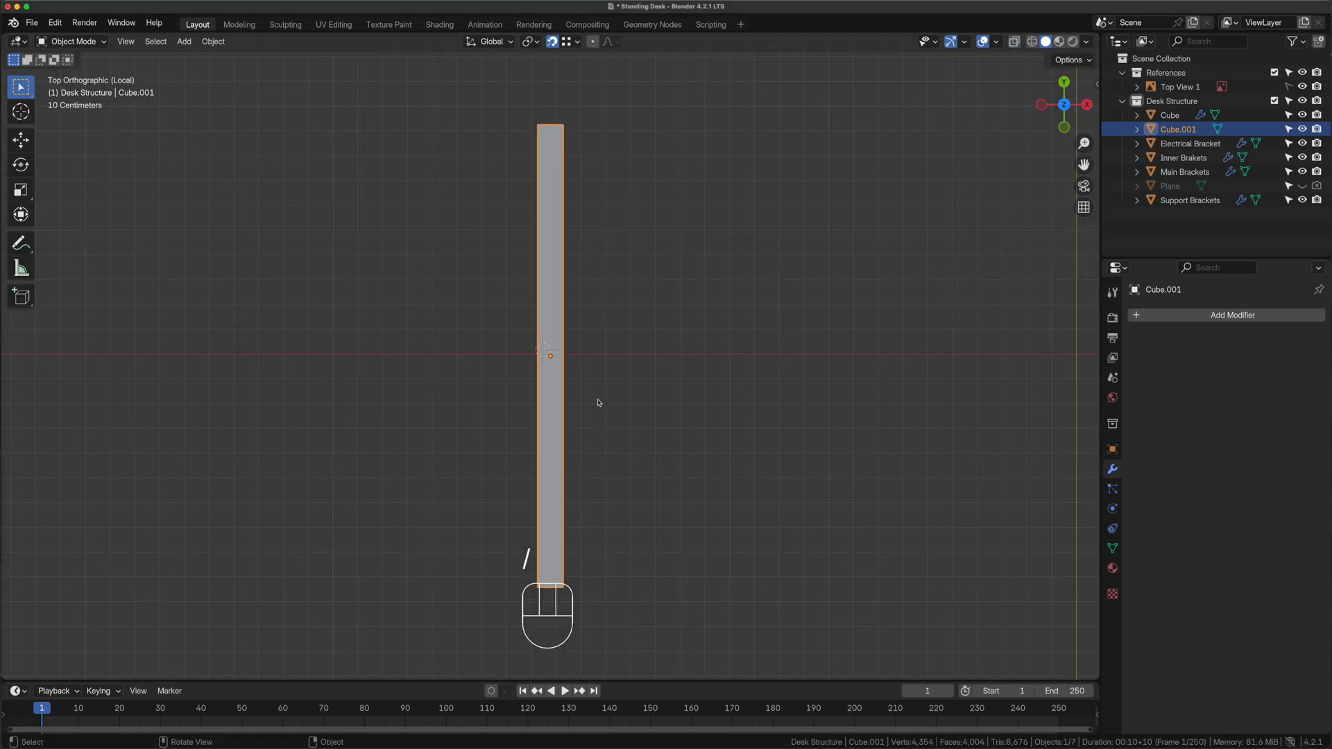
middle_click_drag(647, 529, 565, 378)
key("shift+d")
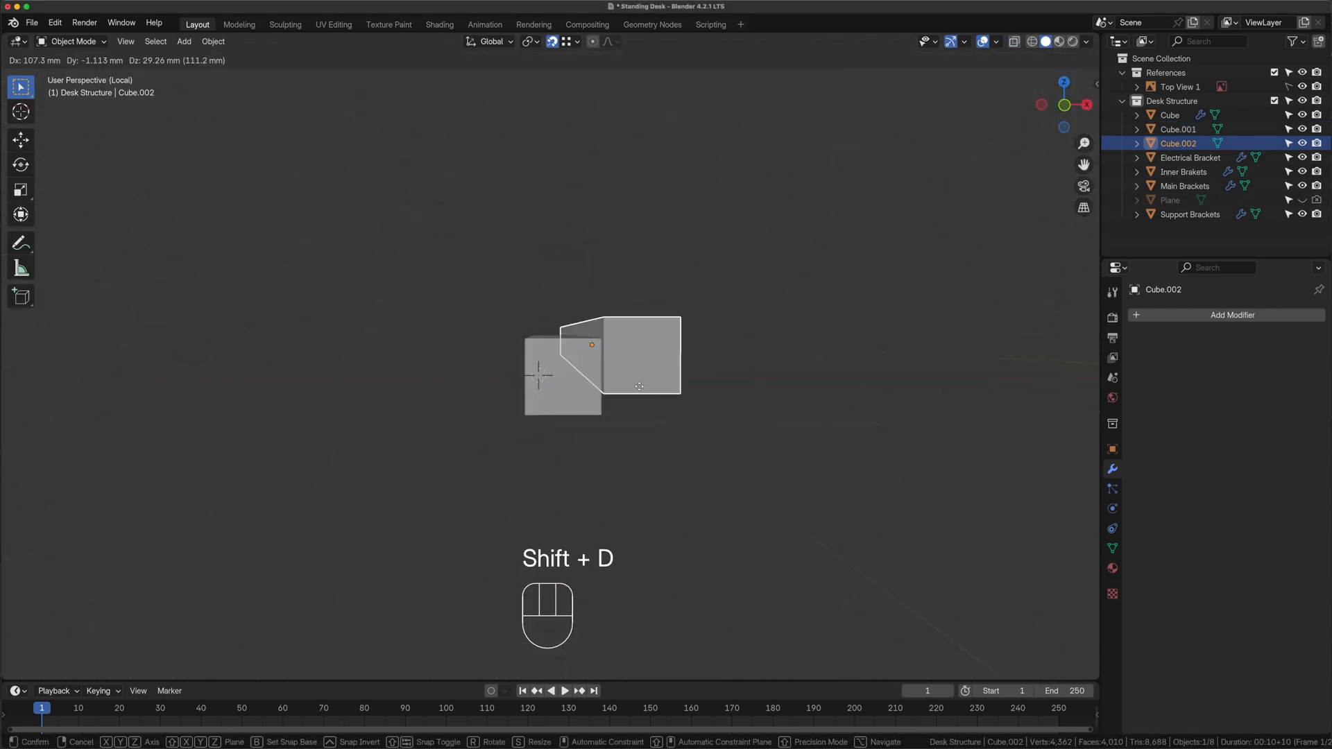
right_click(640, 385)
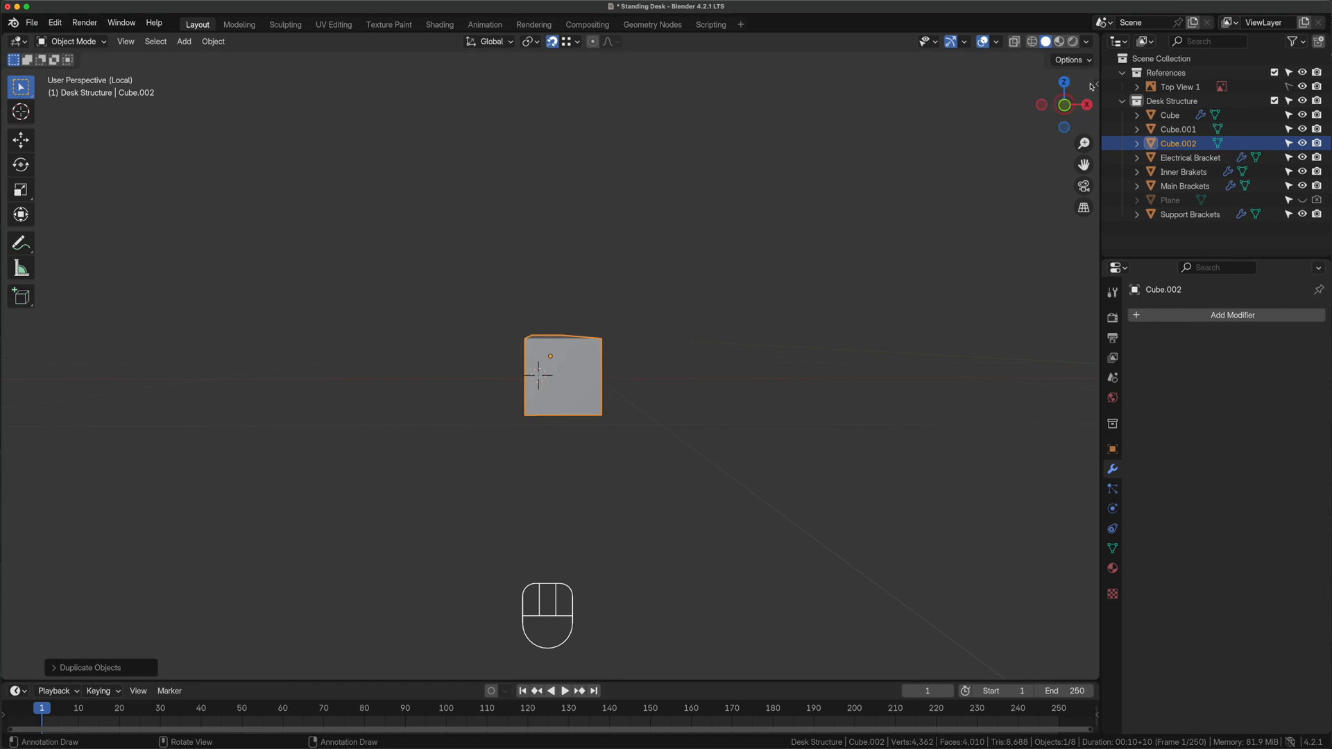
Offset the duplicate bar 7 mm along X and 7 mm along Z, and stretch it to about 1.4 times along Y
left_click(1065, 105)
scroll(535, 377, "up", 8)
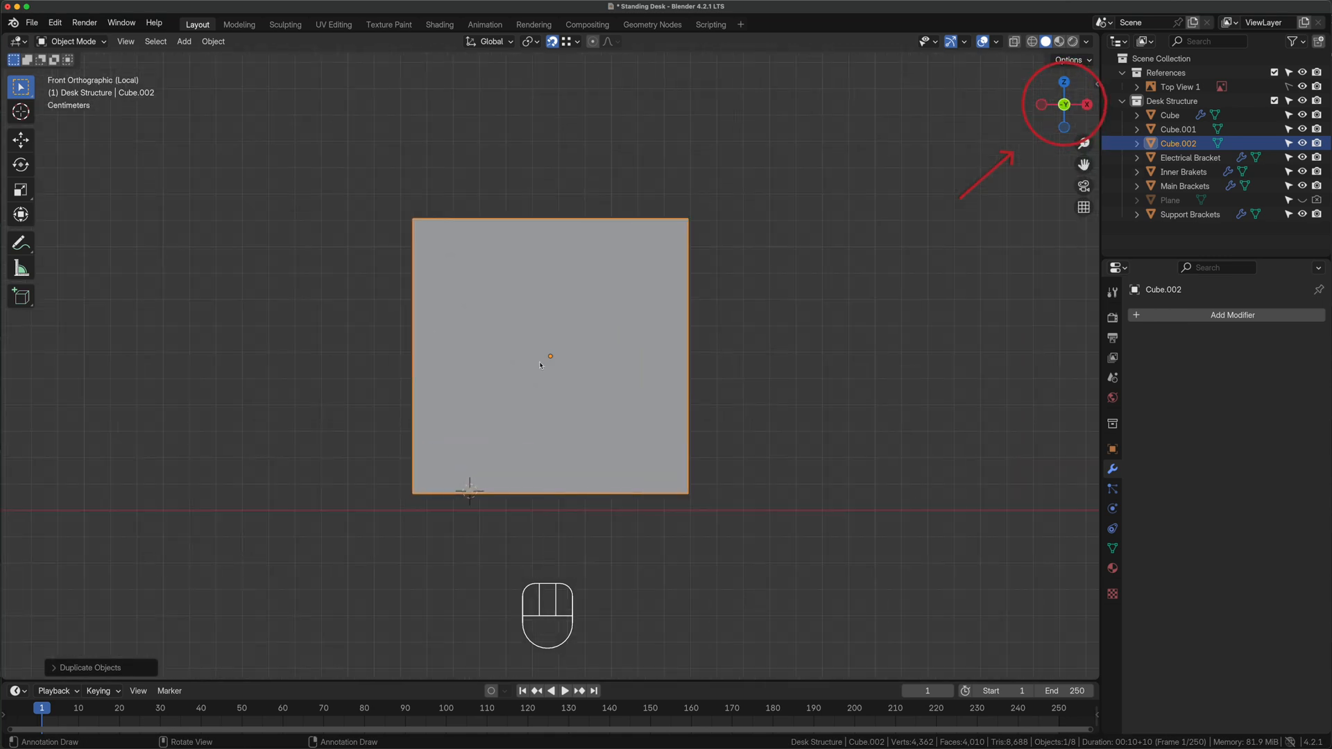
key("g")
key("x")
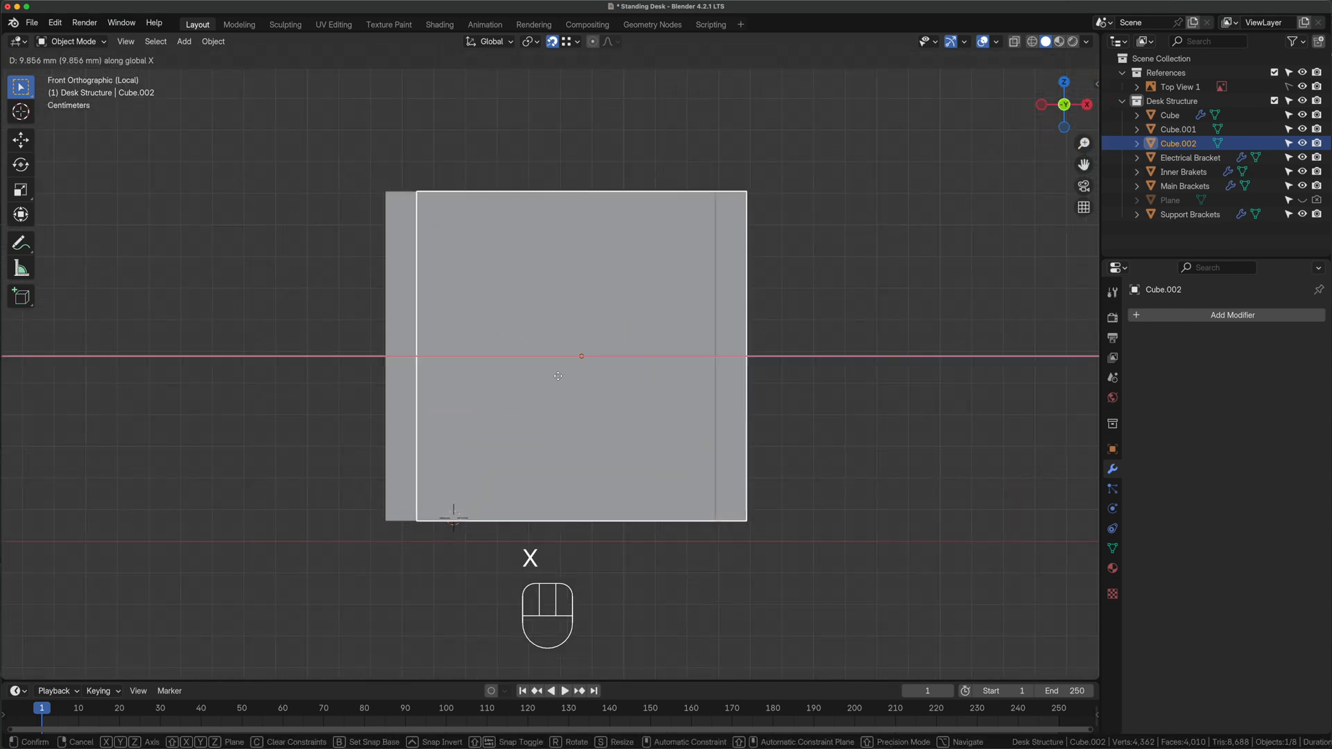
key("KP_7")
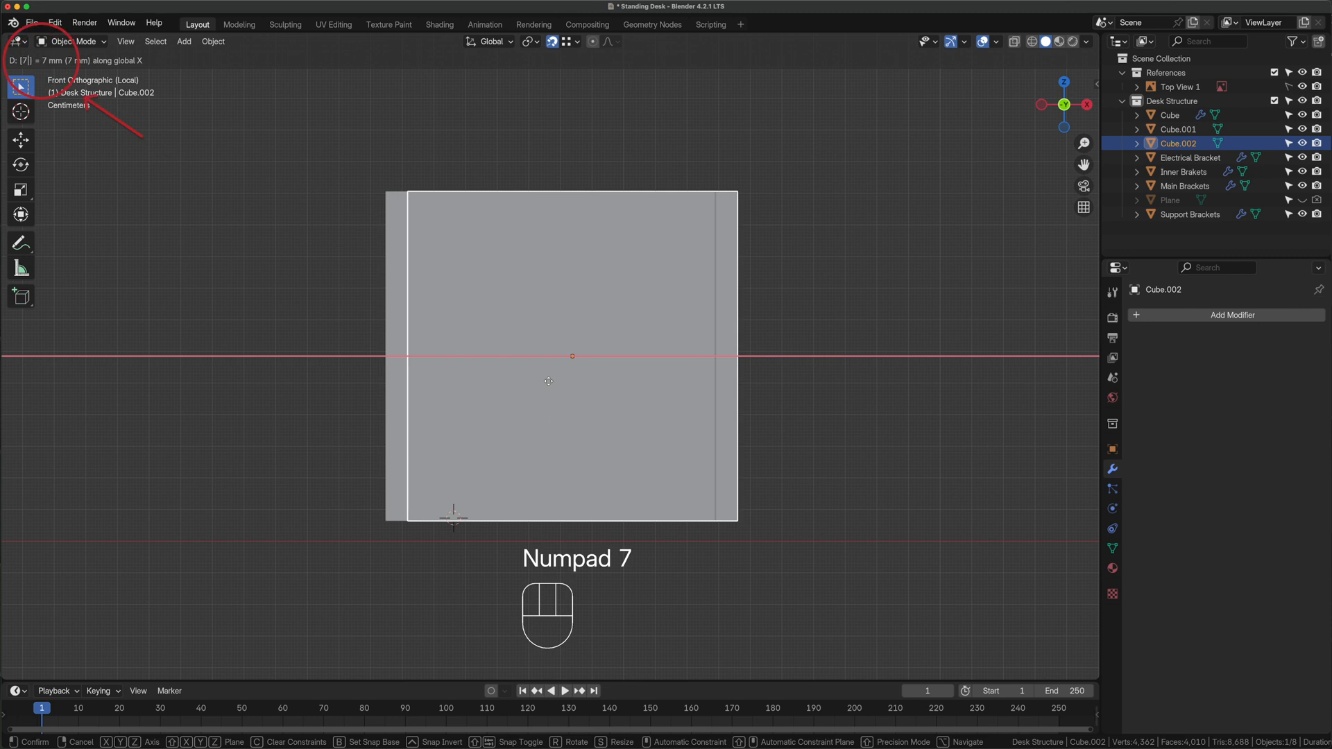
key("Return")
key("g")
key("z")
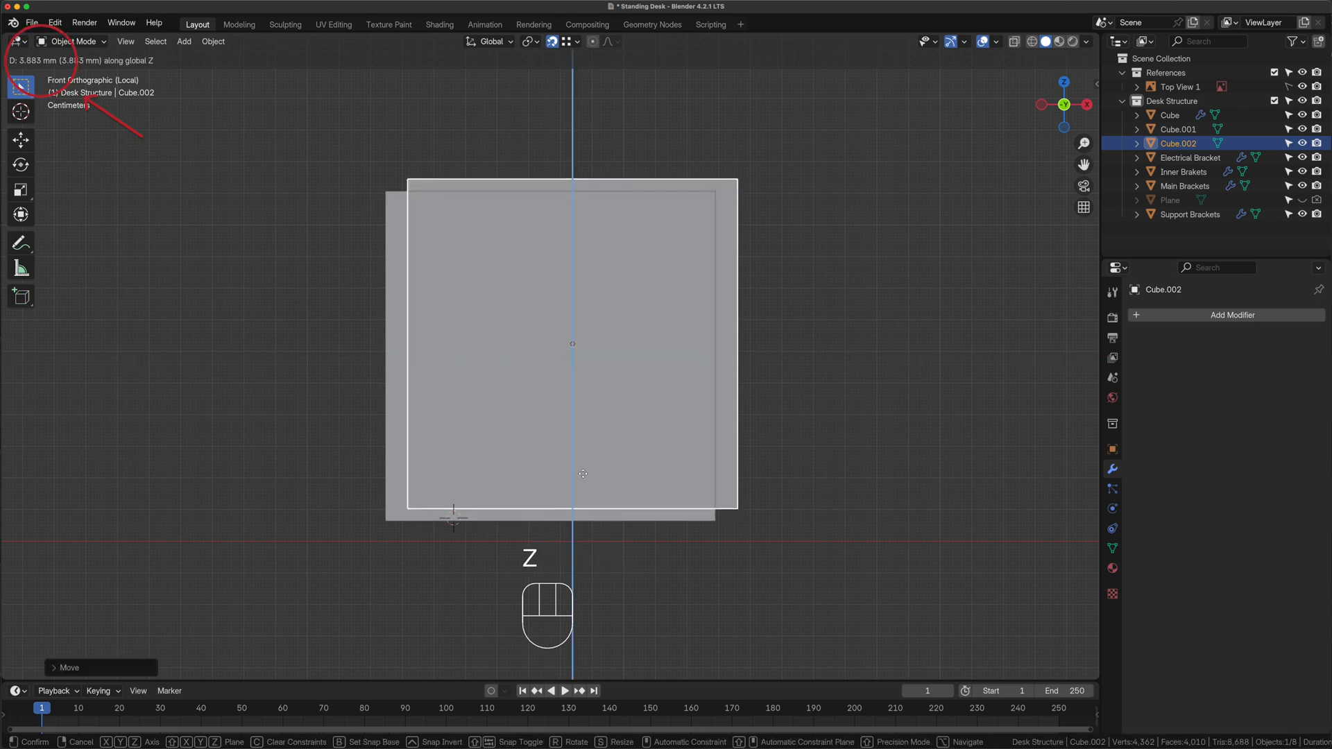
key("KP_7")
key("KP_Enter")
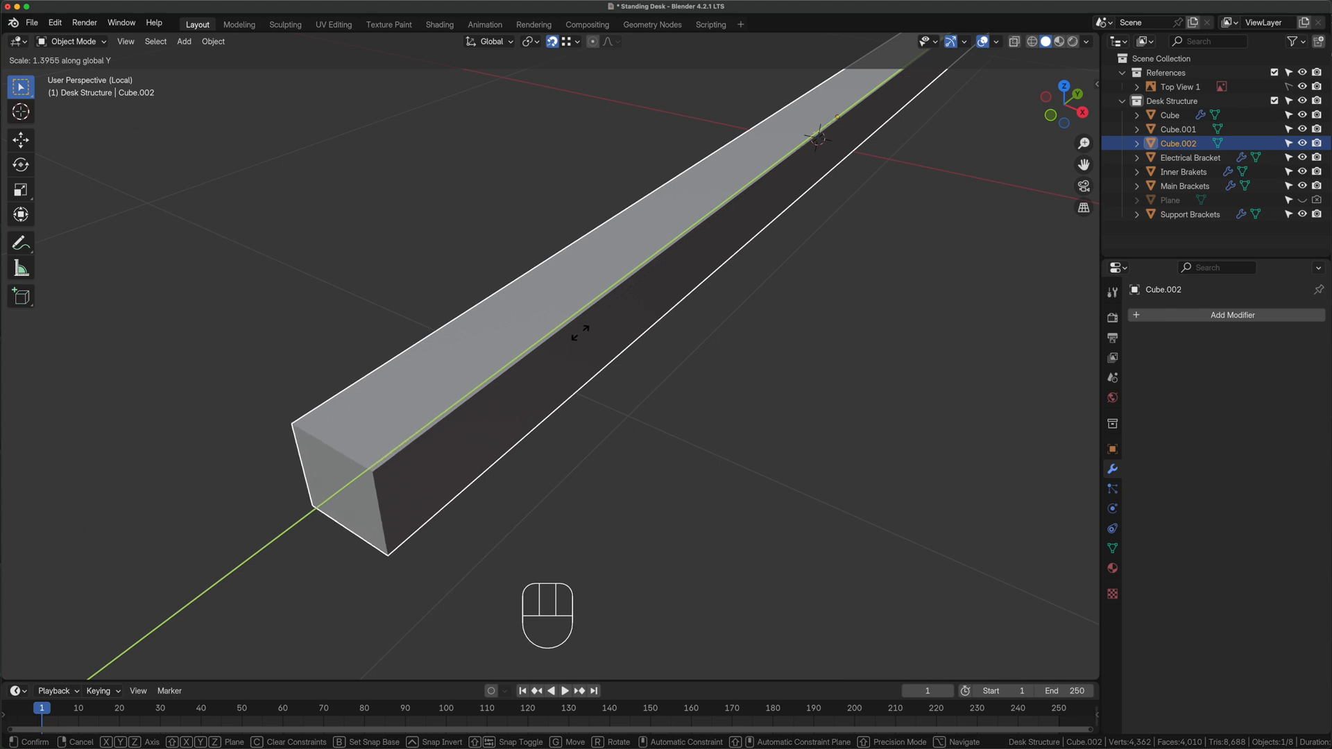
left_click(584, 333)
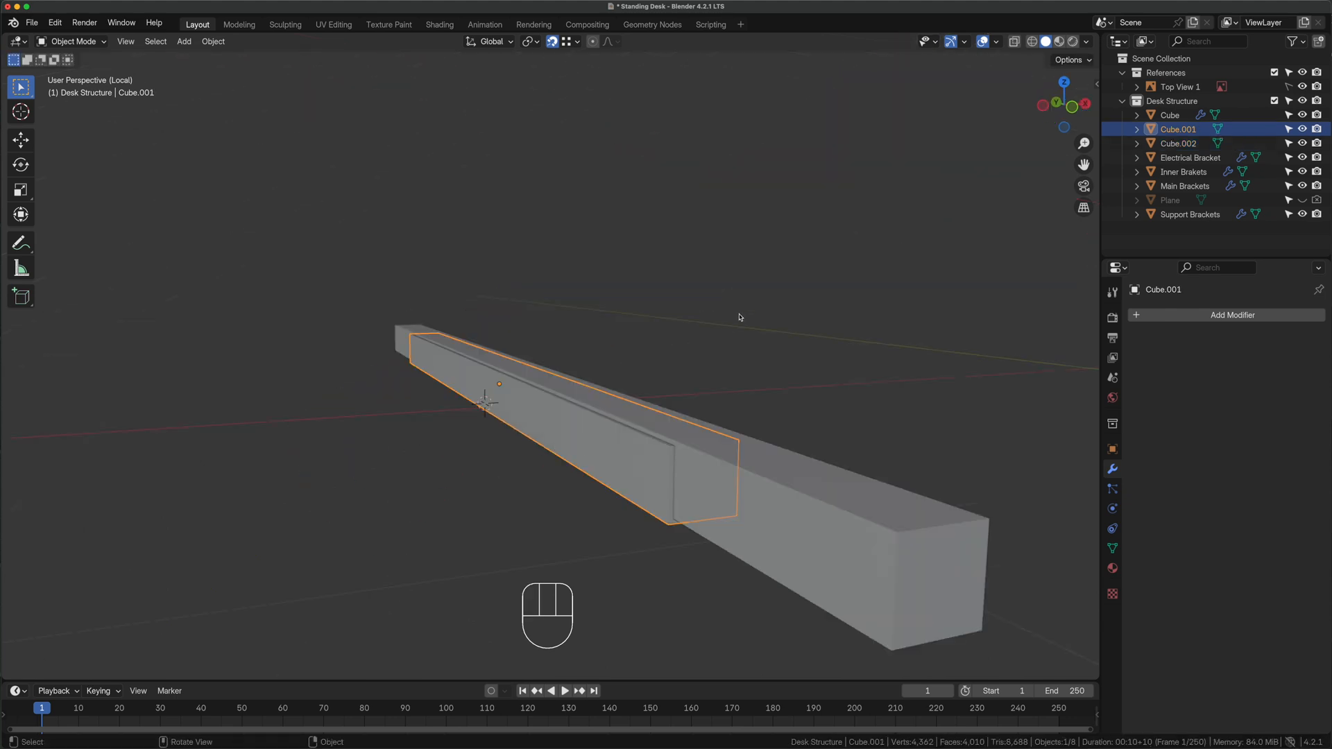
Apply the original bar's scale and give it a Boolean Difference modifier with the offset duplicate Cube.002 as the cutter
key("super+a")
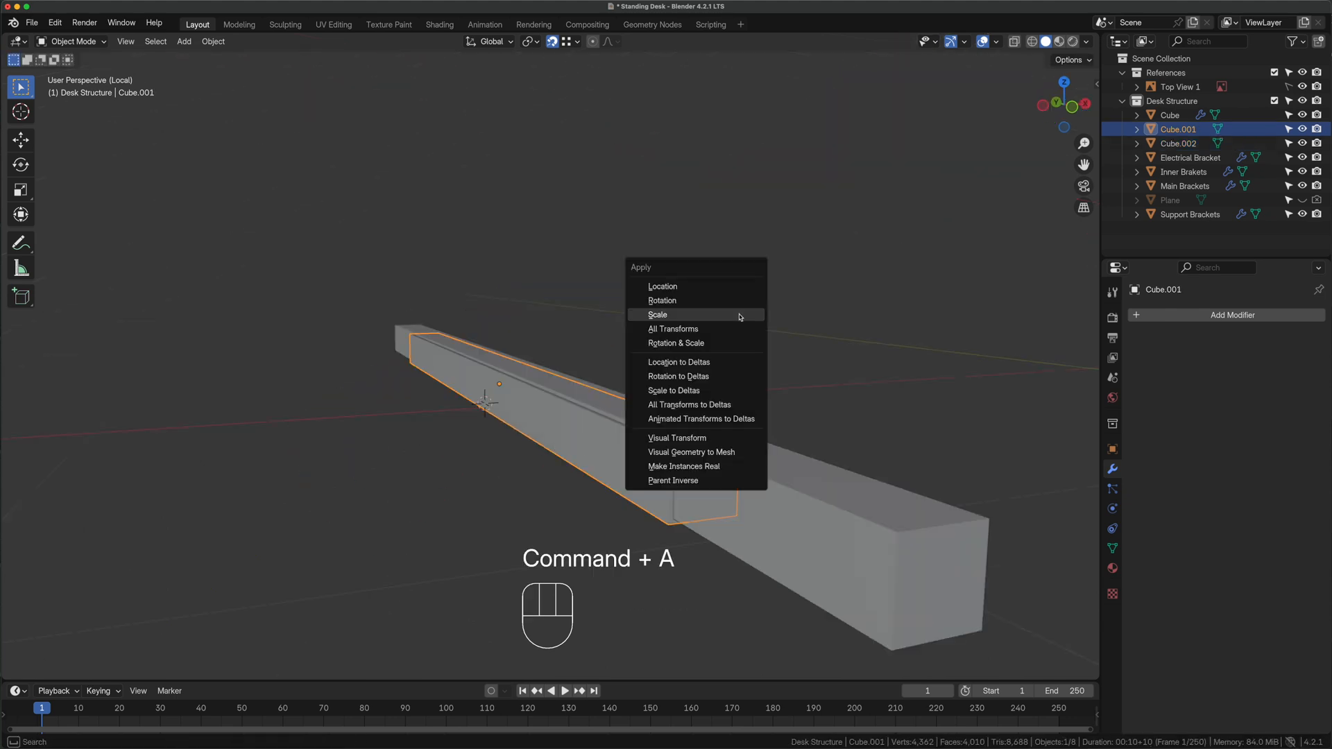
left_click(739, 317)
left_click(1203, 315)
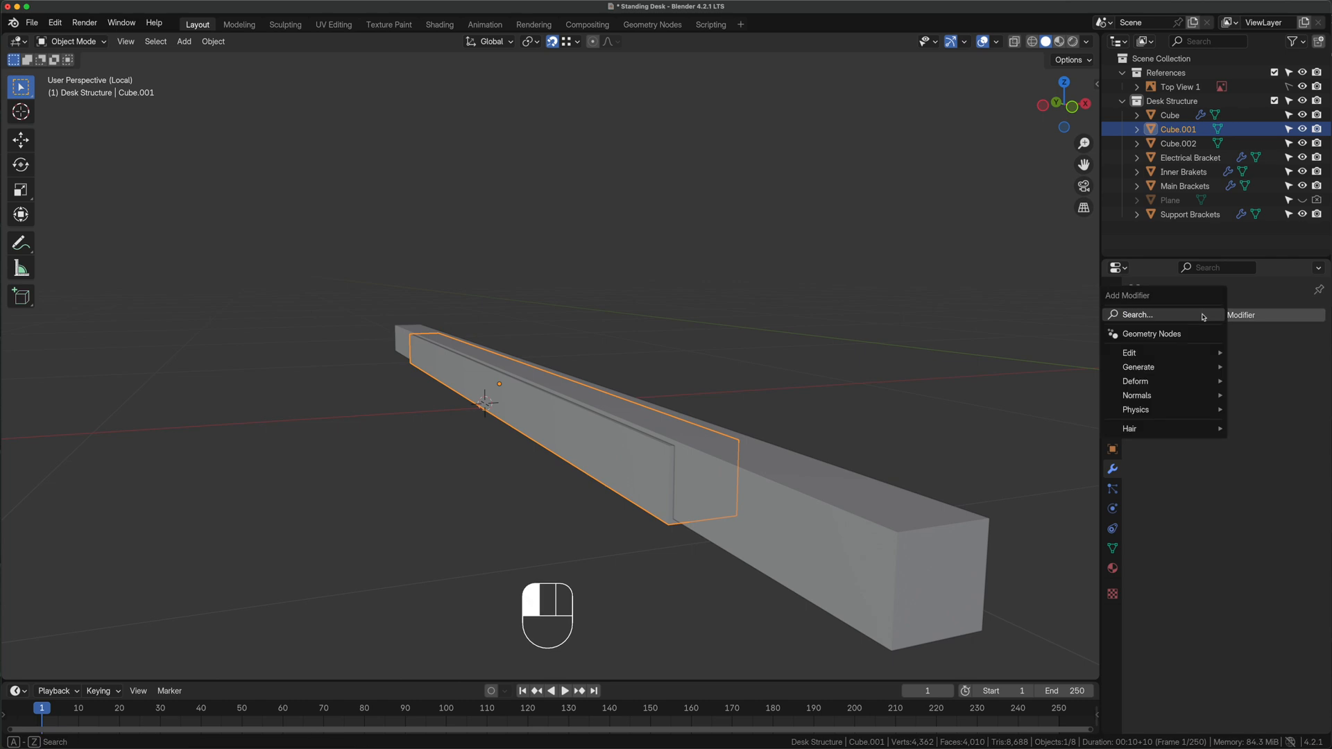
left_click(1161, 319)
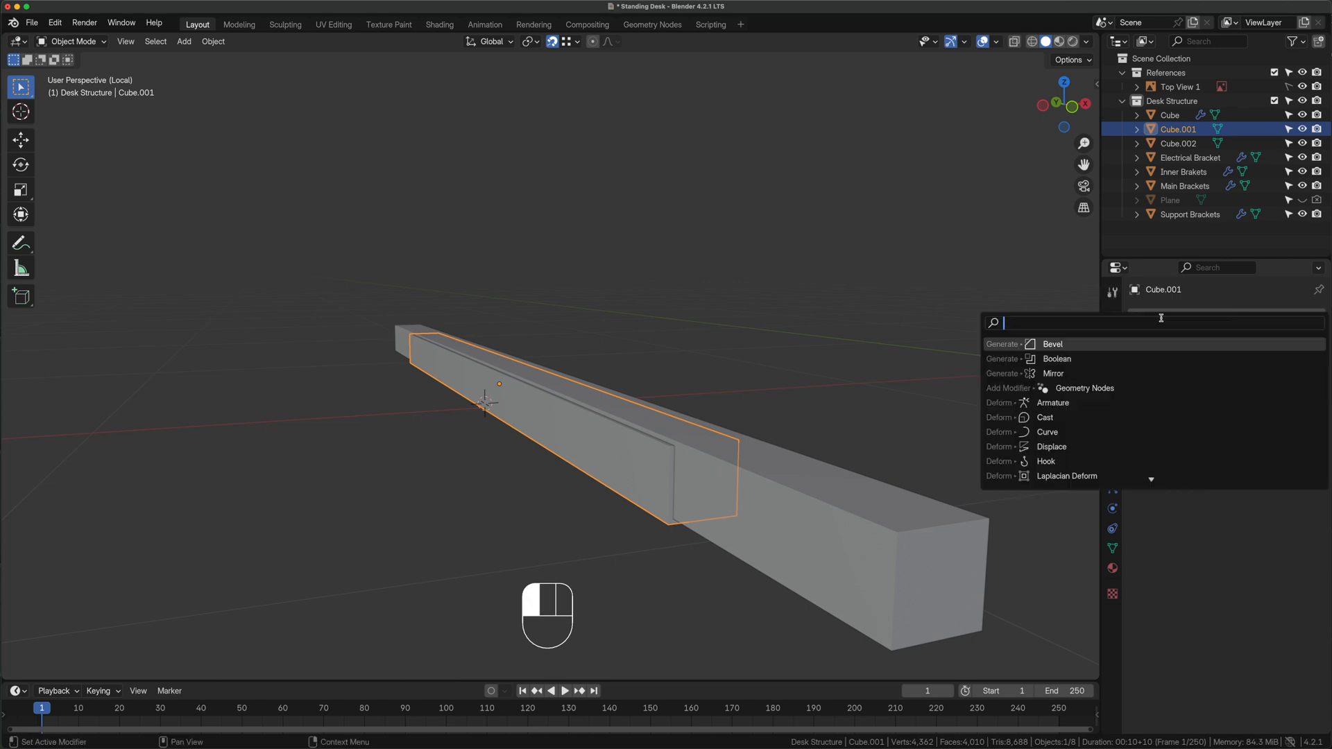
left_click(1073, 359)
left_click(1299, 394)
left_click(797, 533)
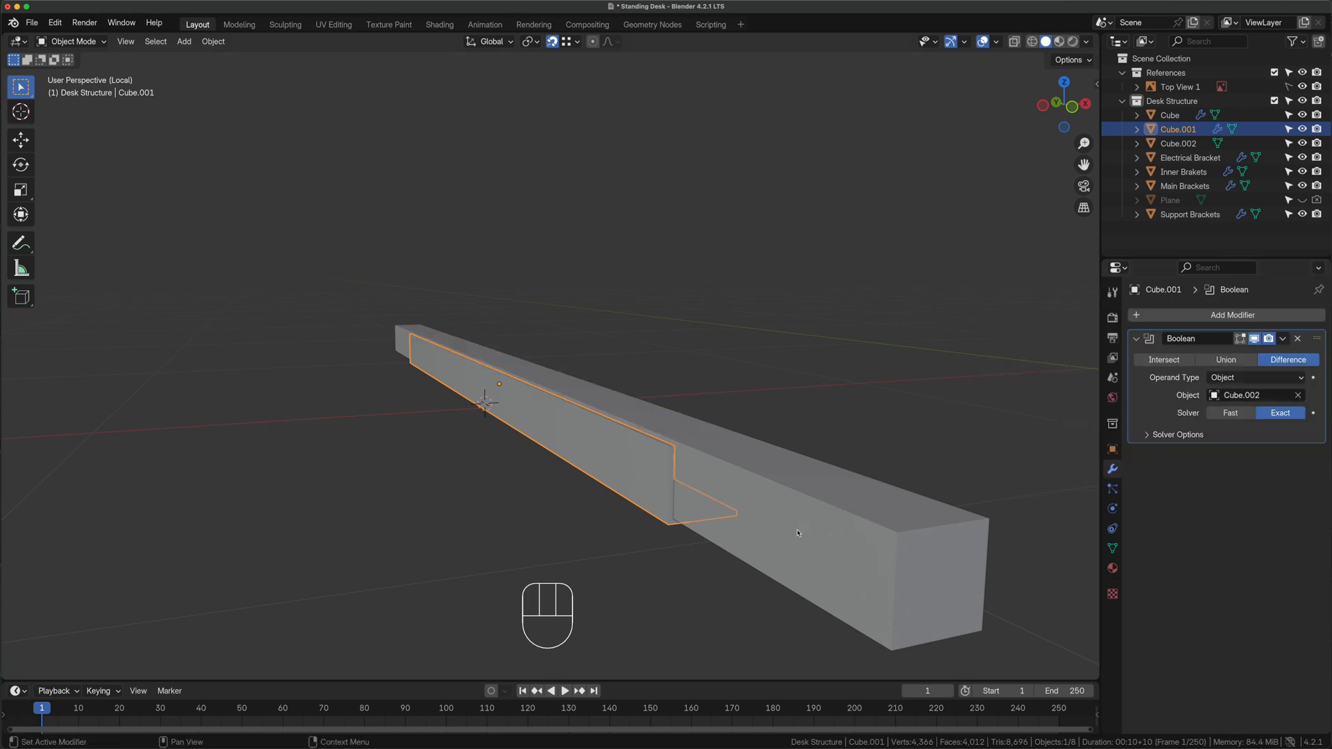
Apply the Boolean modifier and delete the cutter bar to leave the L-shaped bracket
left_click(1278, 340)
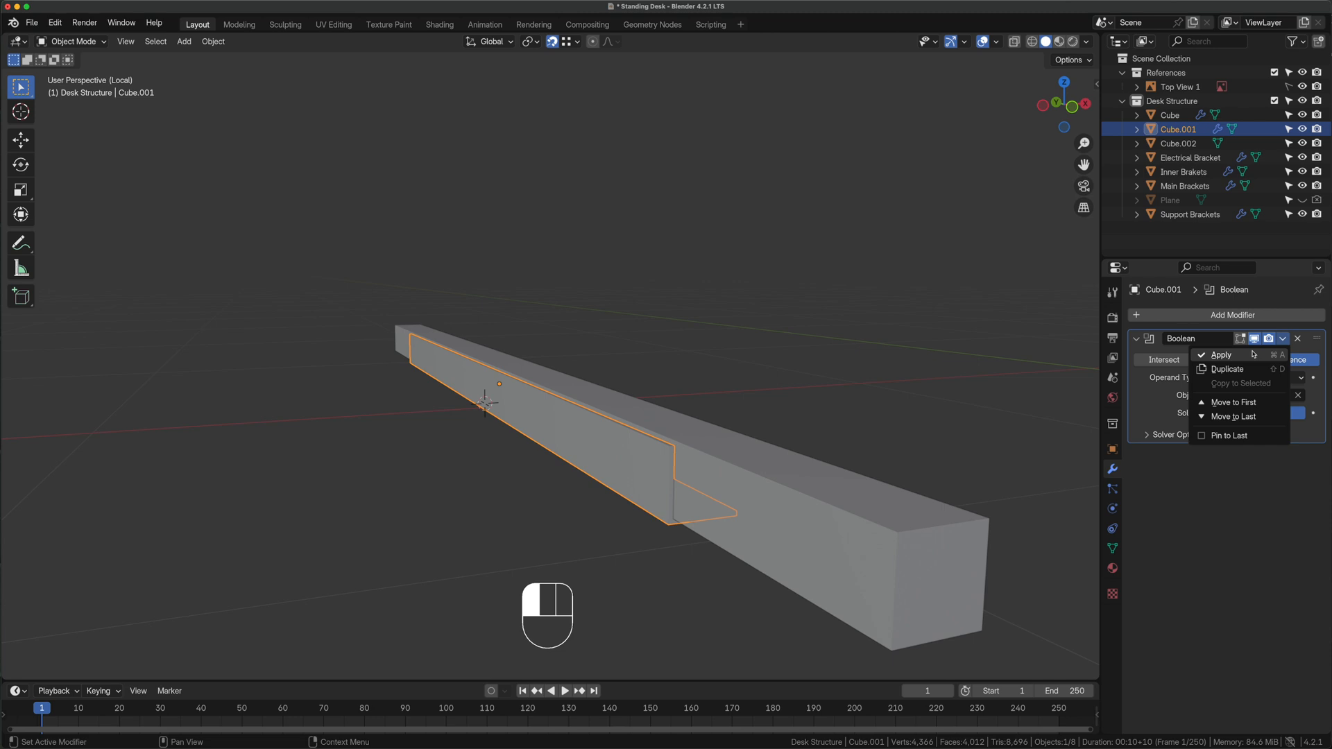
left_click(1256, 351)
left_click(803, 486)
key("x")
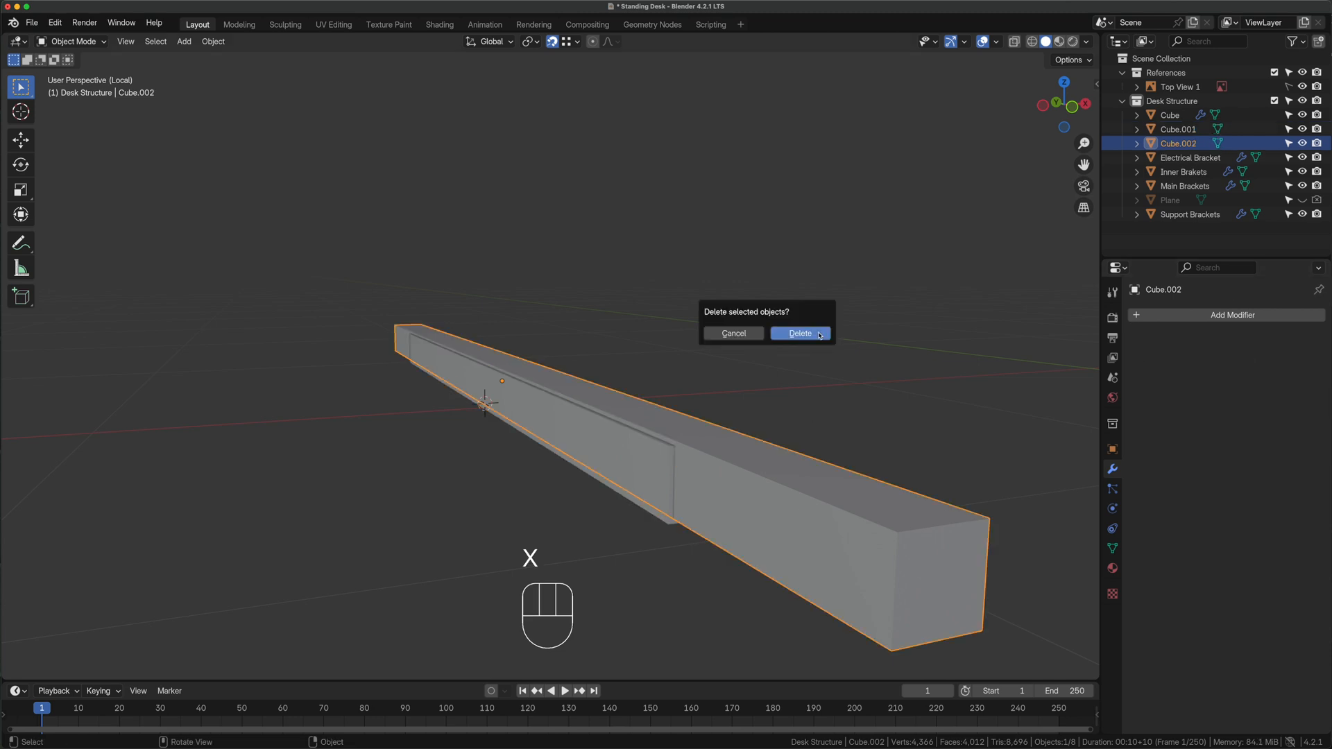
left_click(797, 334)
middle_click_drag(798, 334, 707, 472)
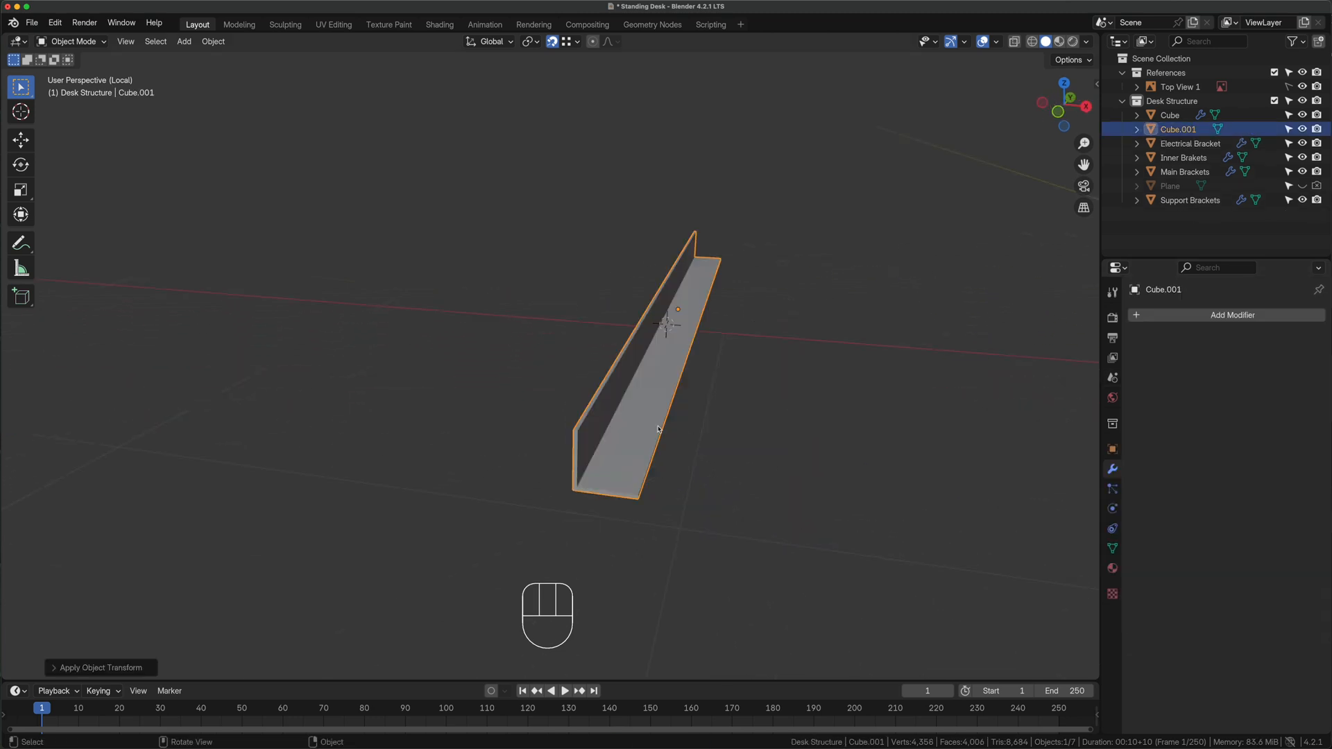
Leave local view and bevel the four outer end-corner edges of the L-bracket's two flanges into rounded corners
key("/")
key("Tab")
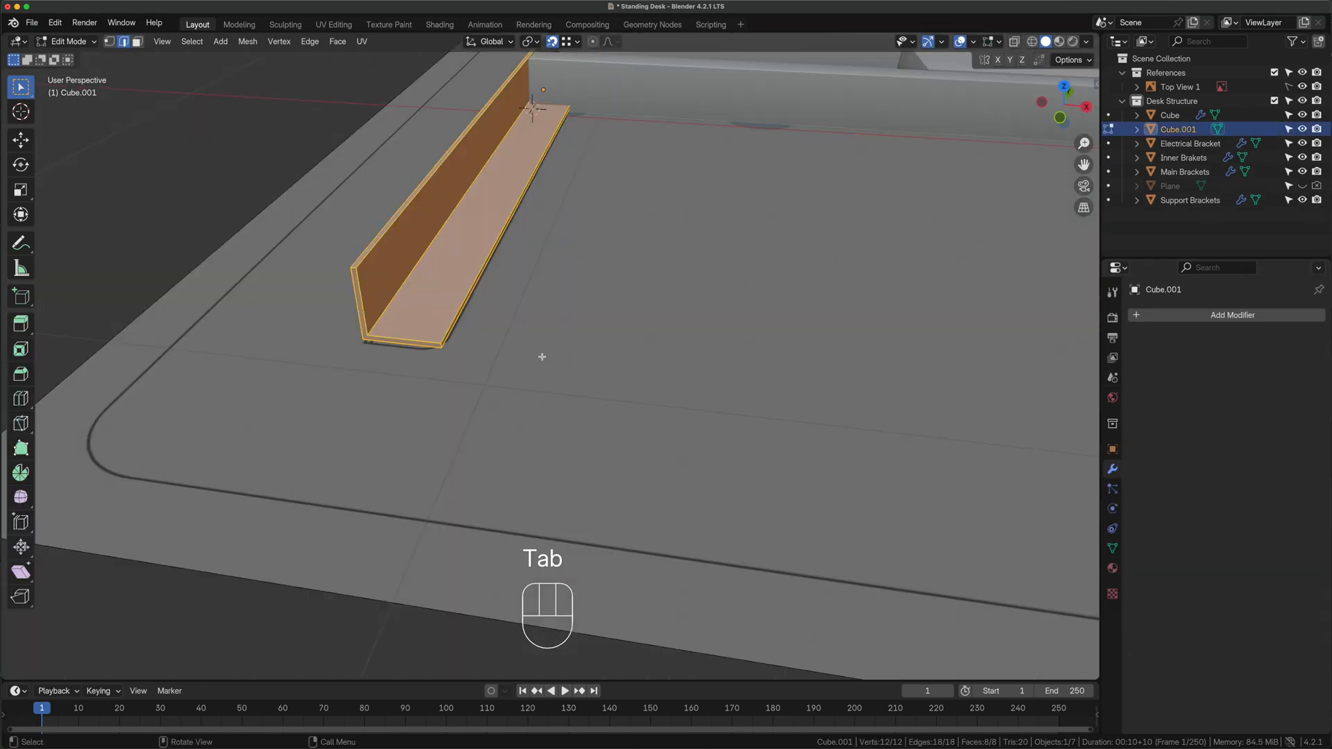
left_click(500, 353)
left_click(410, 348)
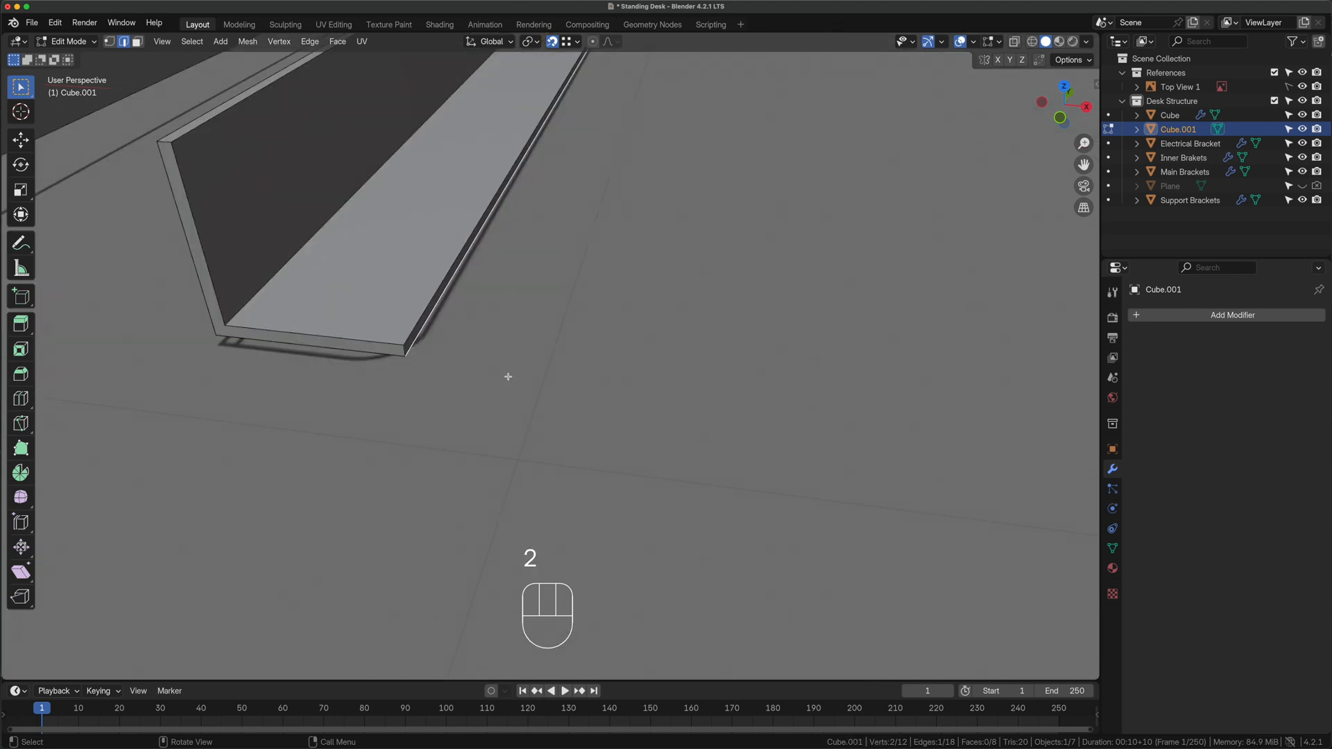
left_click(401, 349)
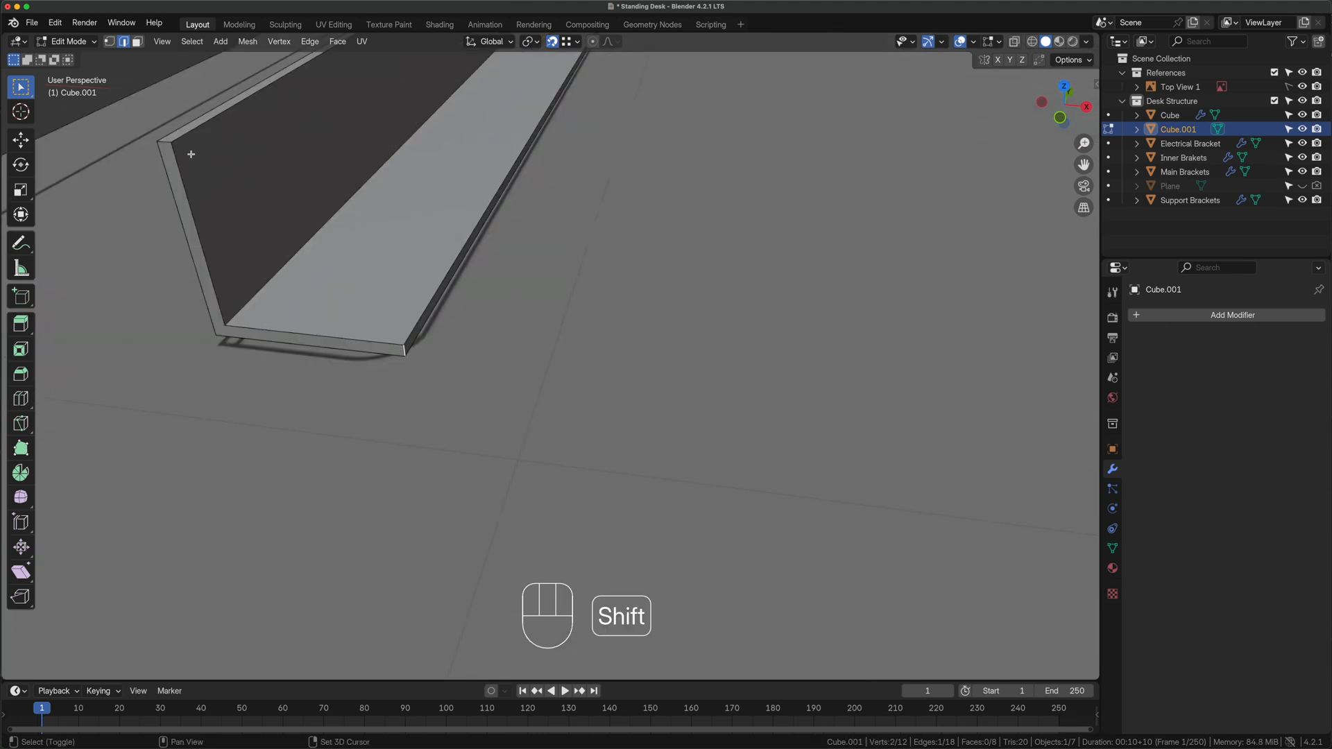
scroll(163, 141, "down", 8)
middle_click_drag(389, 264, 725, 262)
middle_click_drag(465, 443, 957, 624, "shift")
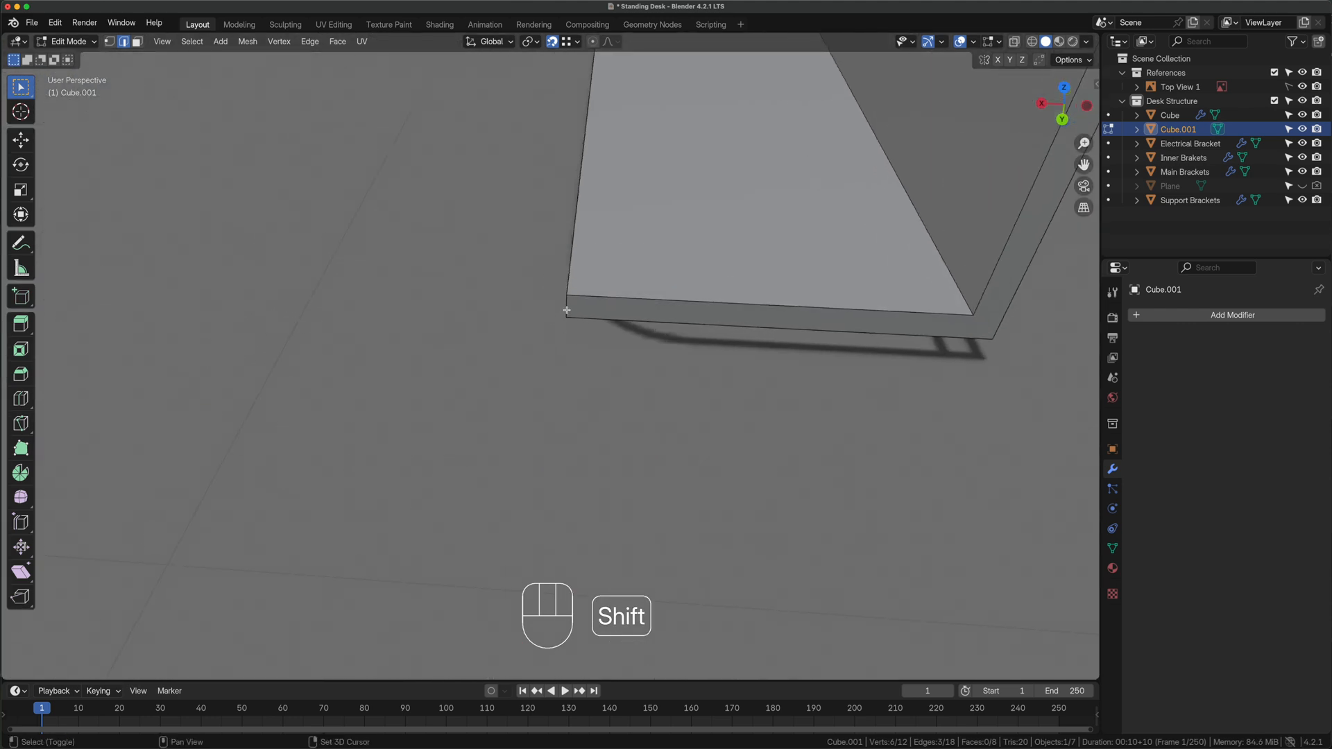
key("alt+z")
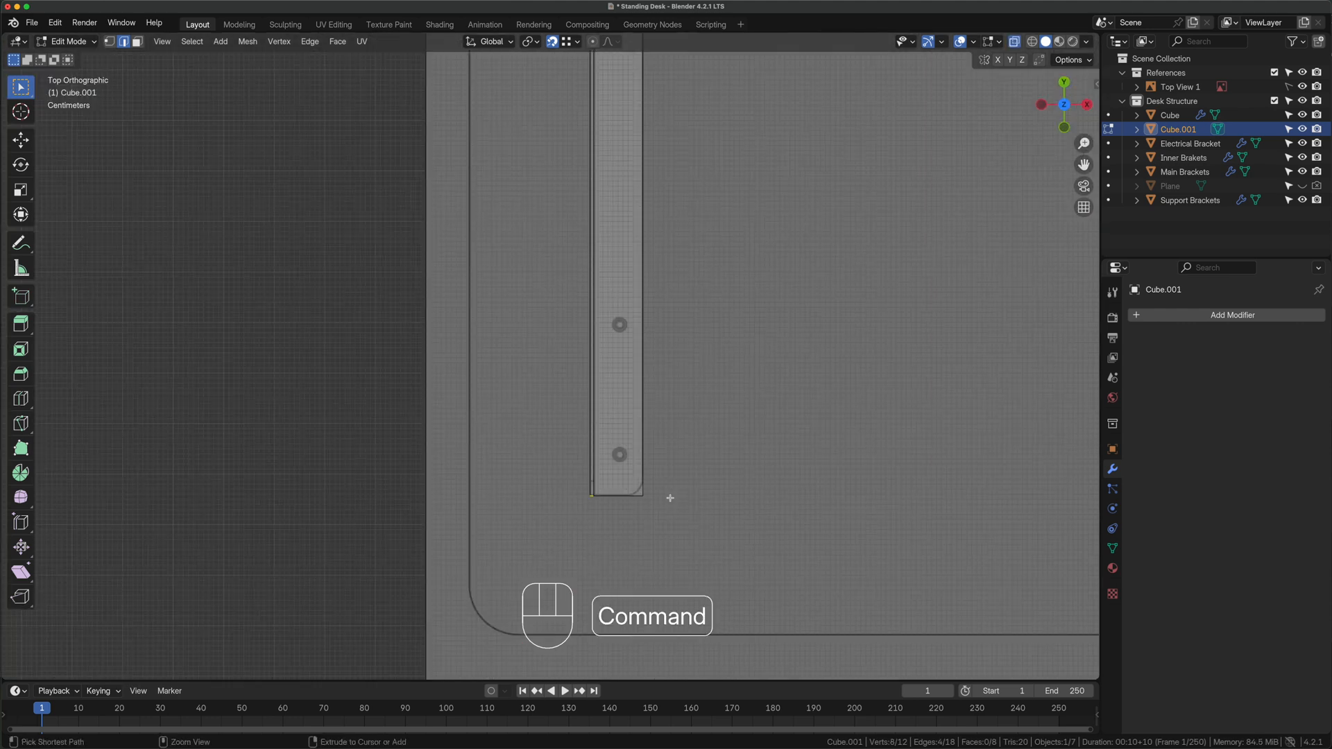
key("super+b")
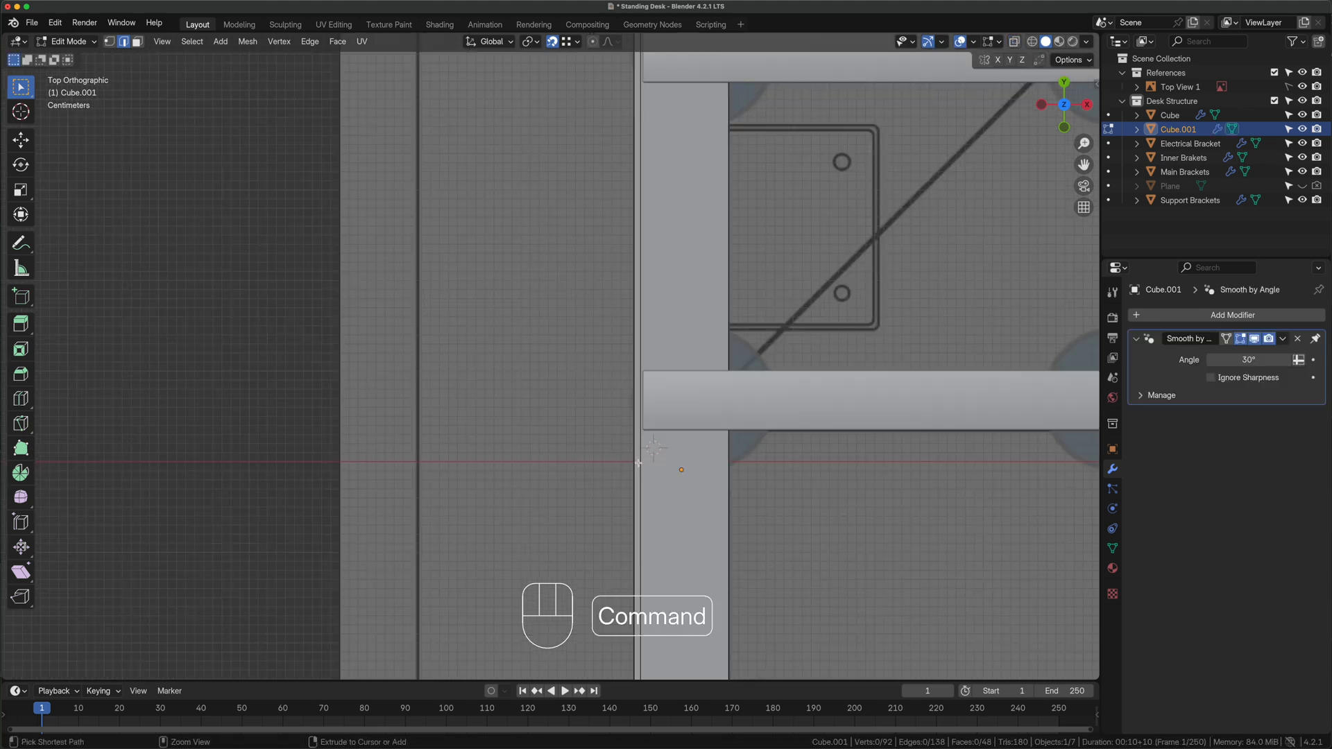
Add two loop cuts across the bracket's vertical flange, one beside each long main rail
key("super+r")
left_click(695, 449)
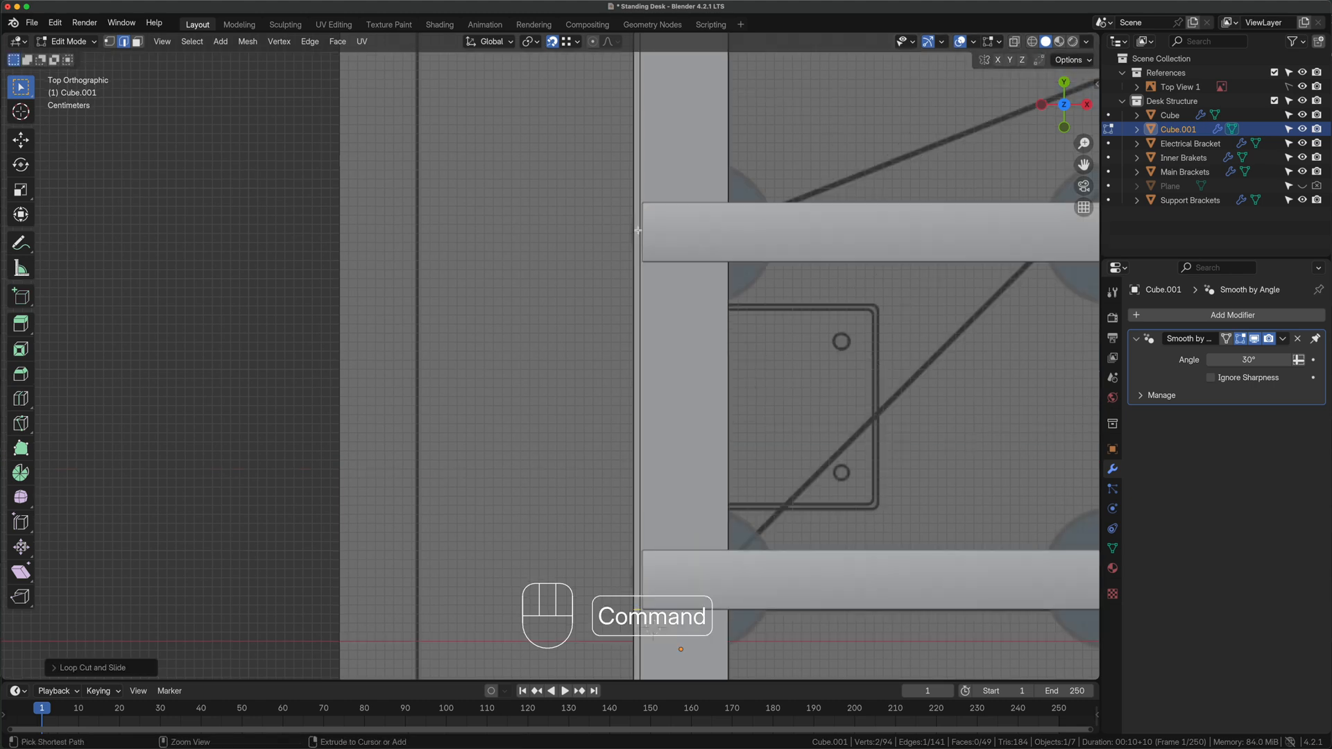
key("super+r")
left_click(737, 221)
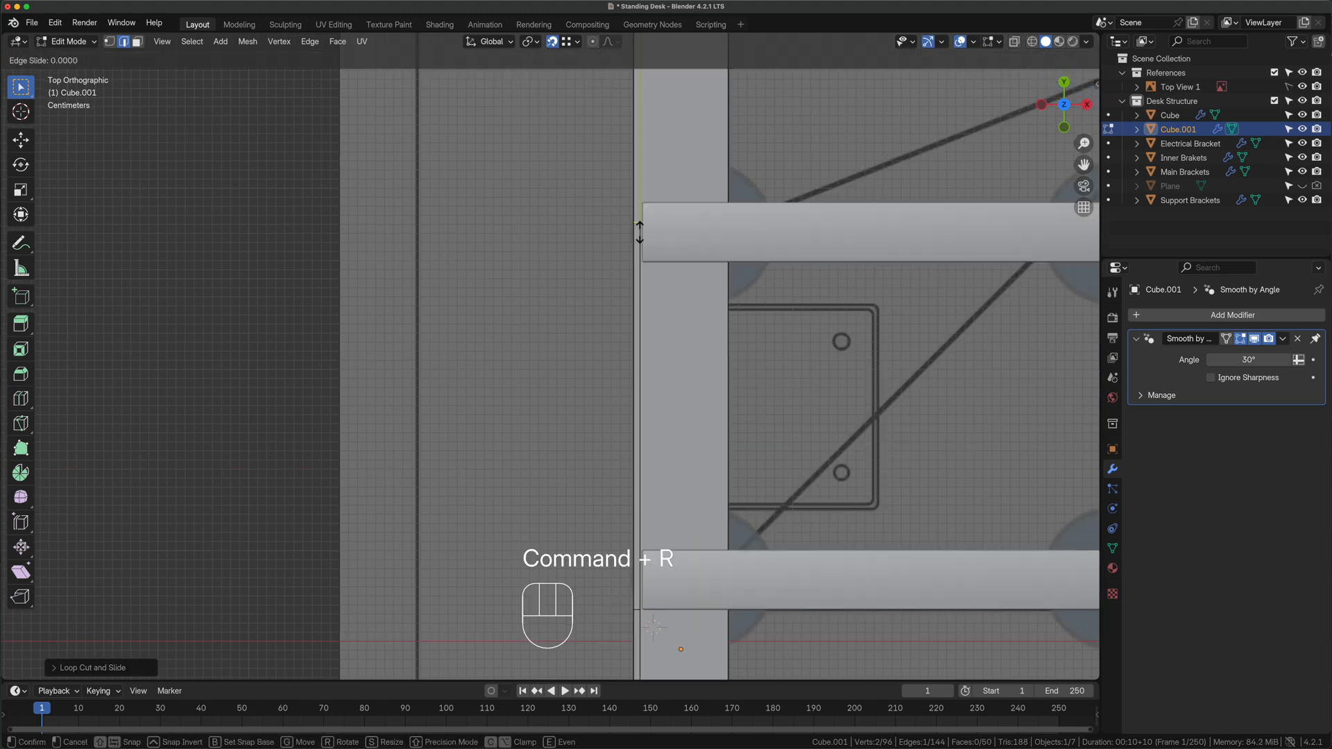
left_click(760, 212)
Raise the flange's top edges at the two loop cuts about 138 mm along Z
middle_click_drag(760, 213, 783, 409)
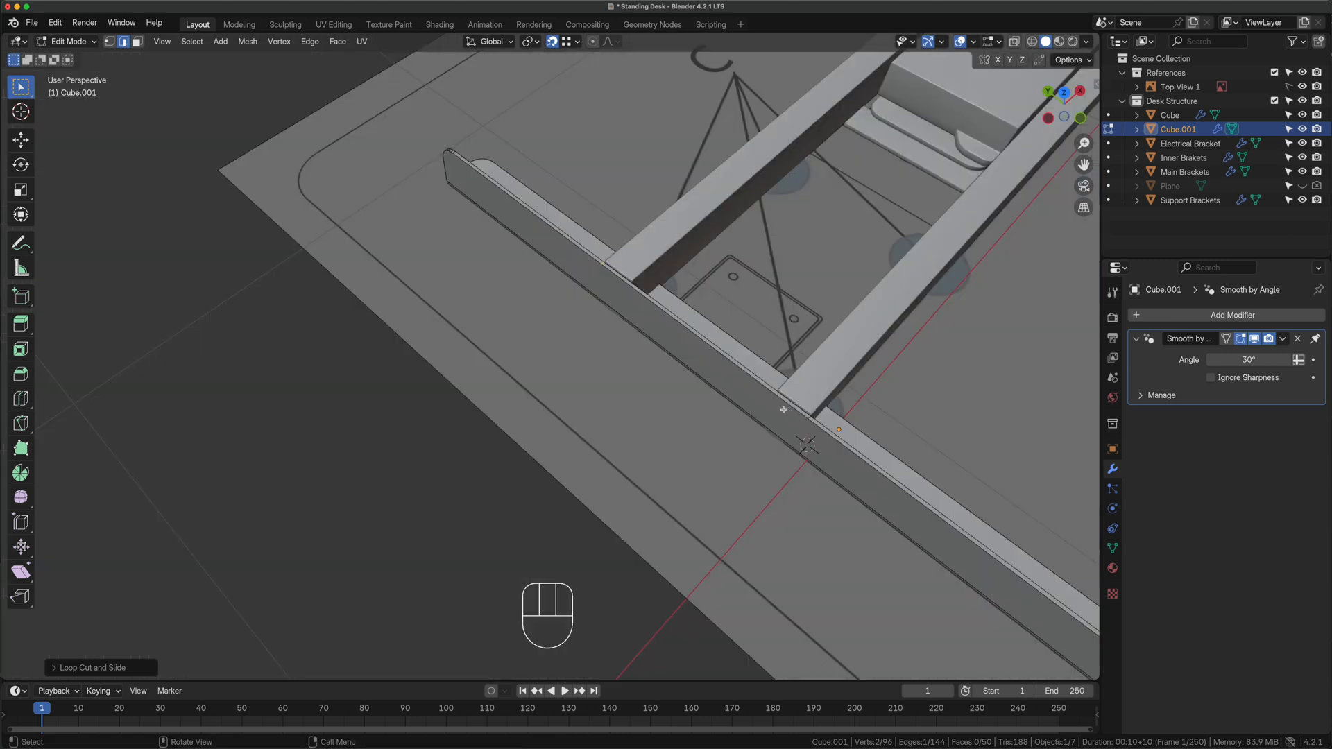
left_click(811, 417, "shift")
key("g")
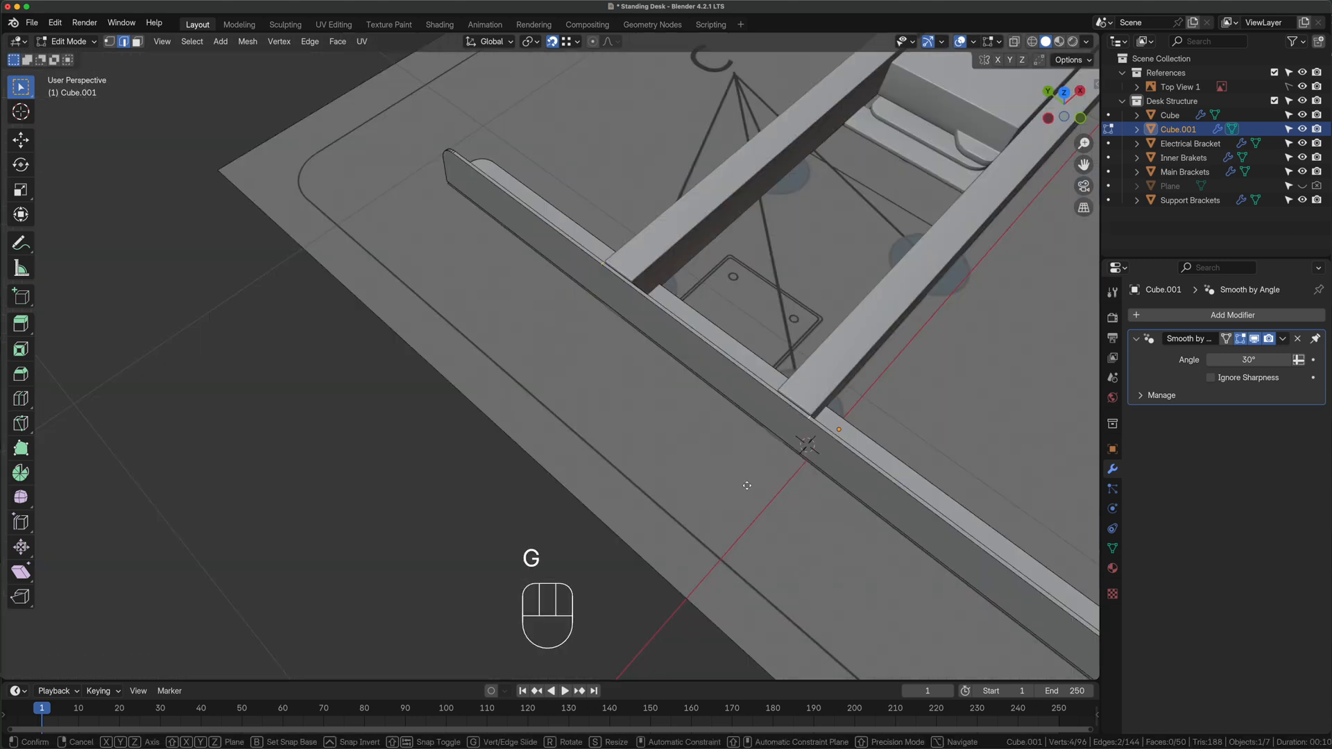
key("z")
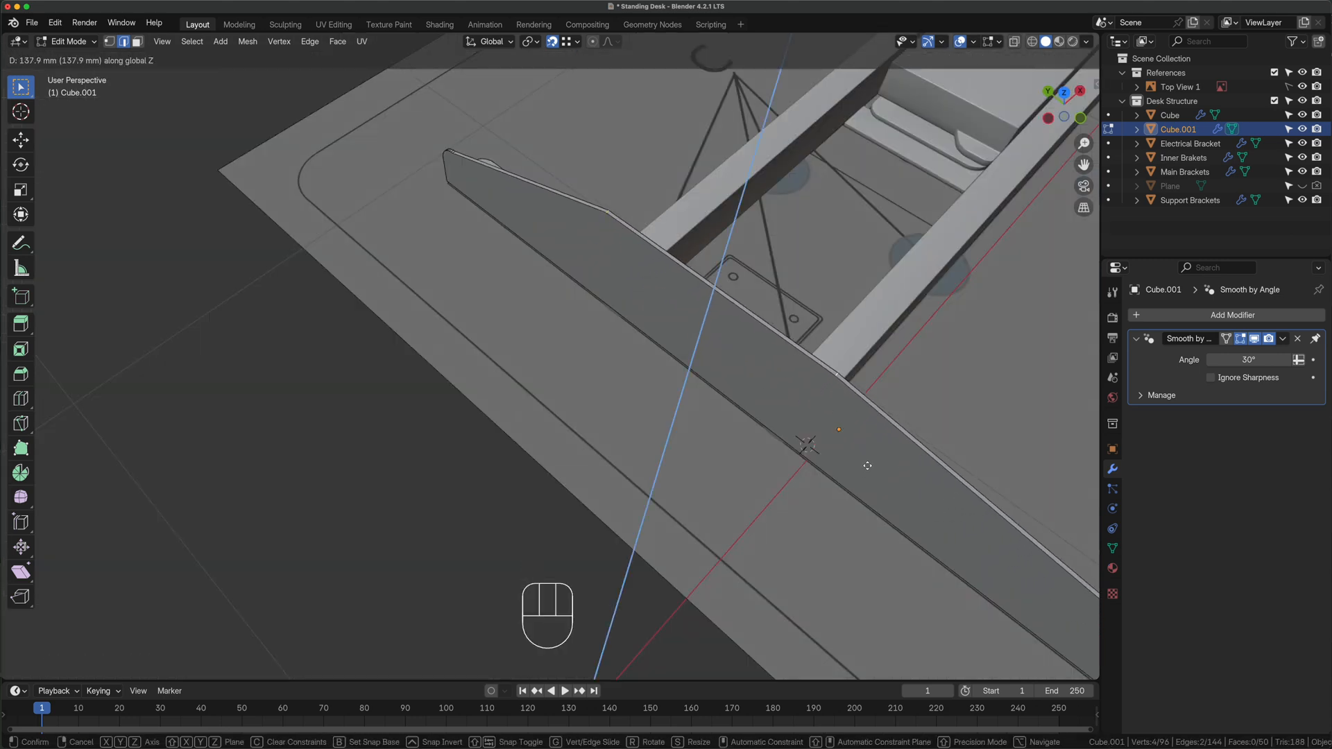
left_click(868, 464)
Bevel the two raised corner edges along the top of the bracket's vertical flange
middle_click_drag(868, 464, 634, 448)
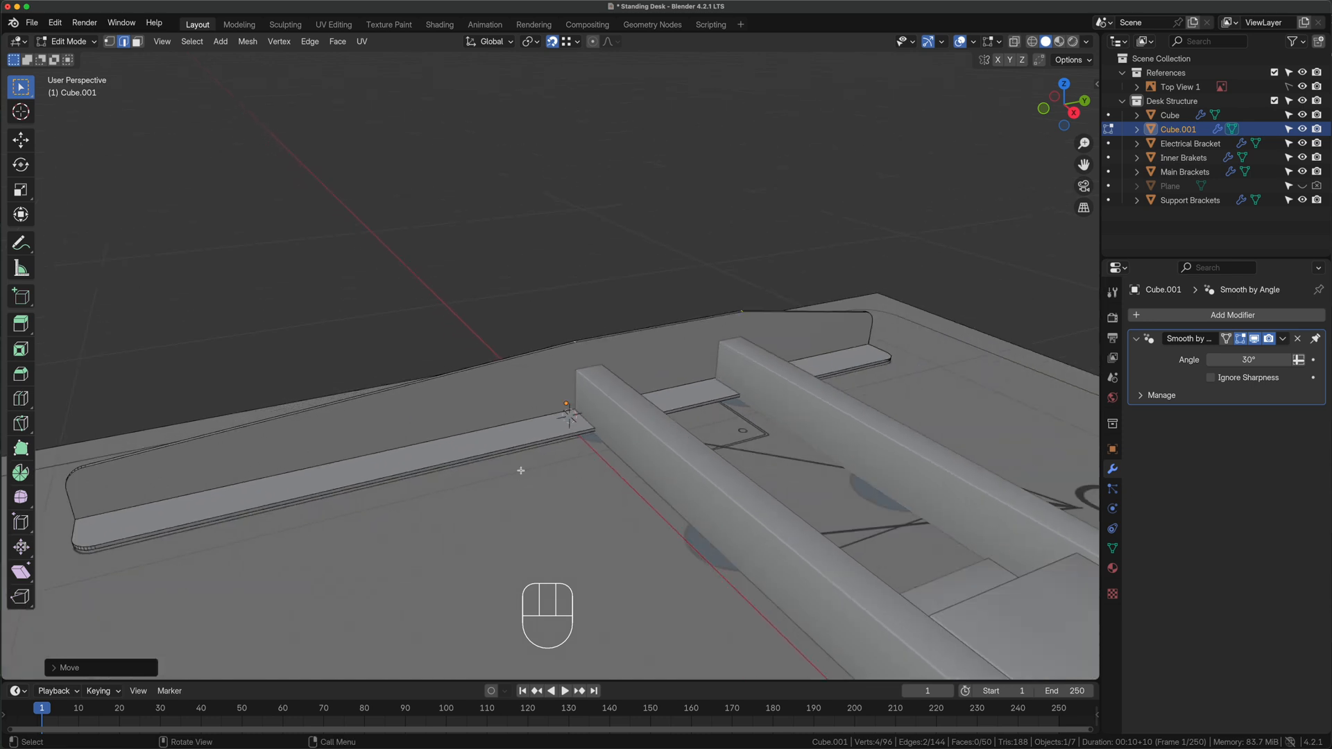
middle_click_drag(520, 471, 737, 310)
key("super+b")
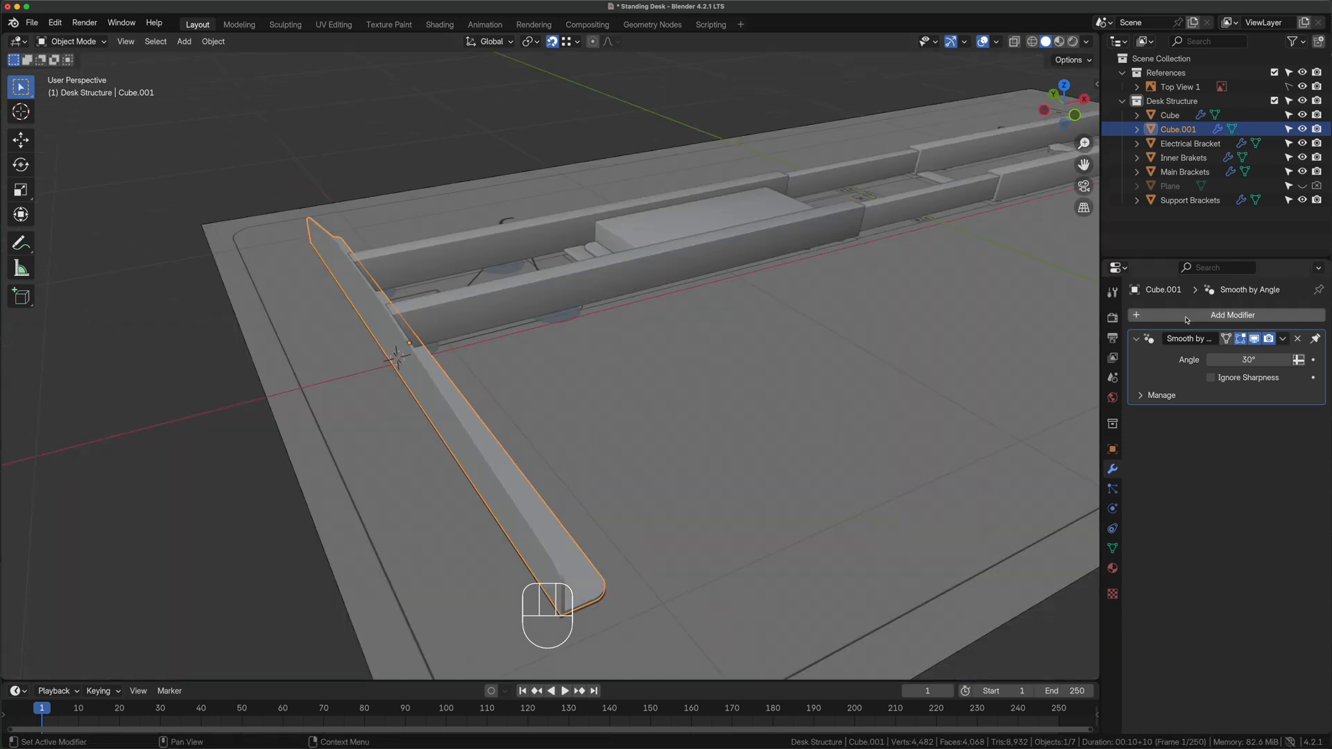
Add a Bevel modifier to the end bracket with an amount of 3 mm and 3 segments
left_click(1187, 318)
left_click(1150, 324)
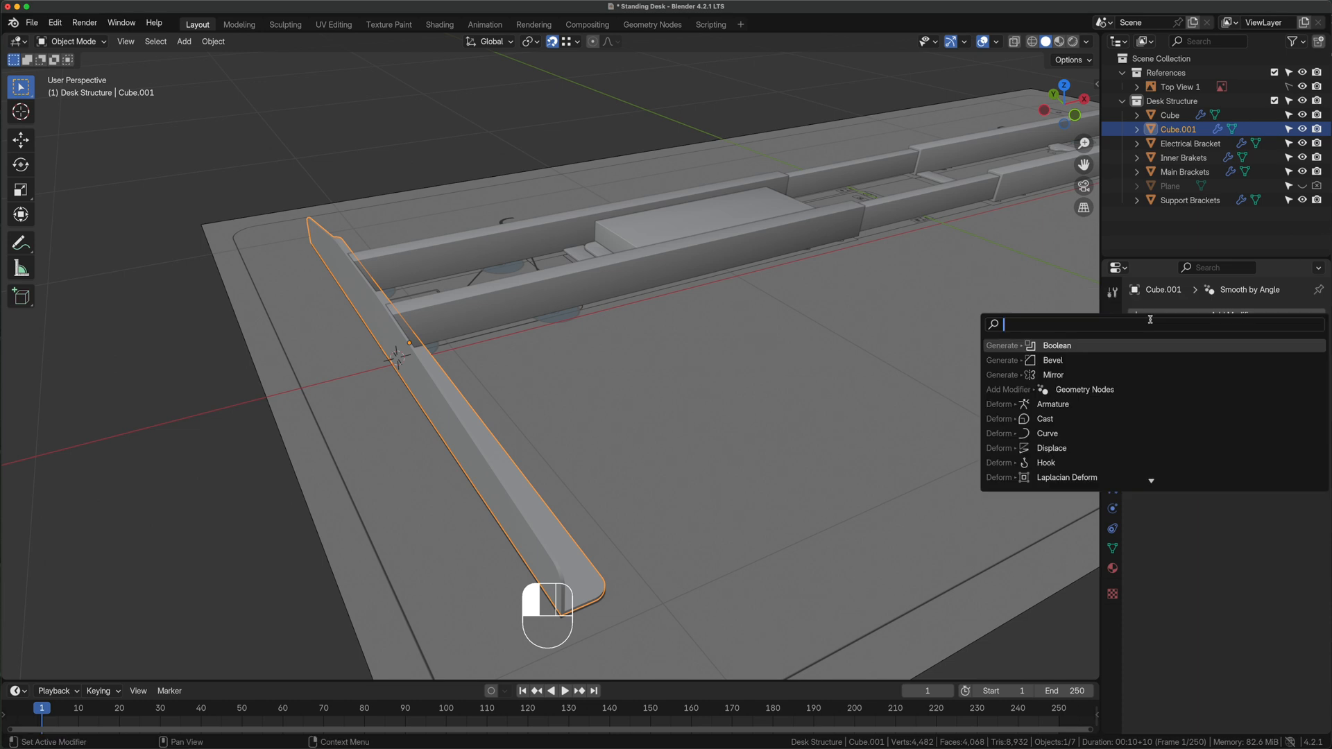
left_click(1061, 367)
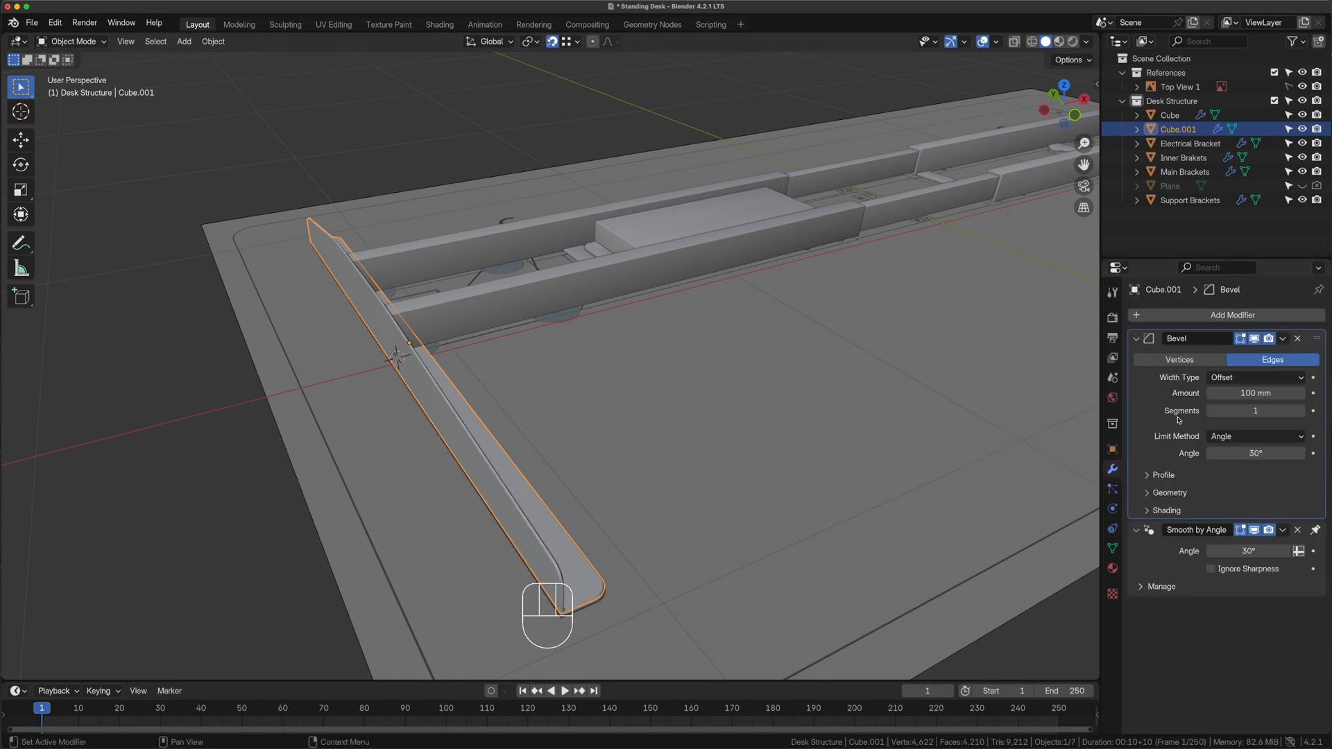
left_click(1235, 392)
type("3")
key("Tab")
type("3")
key("Tab")
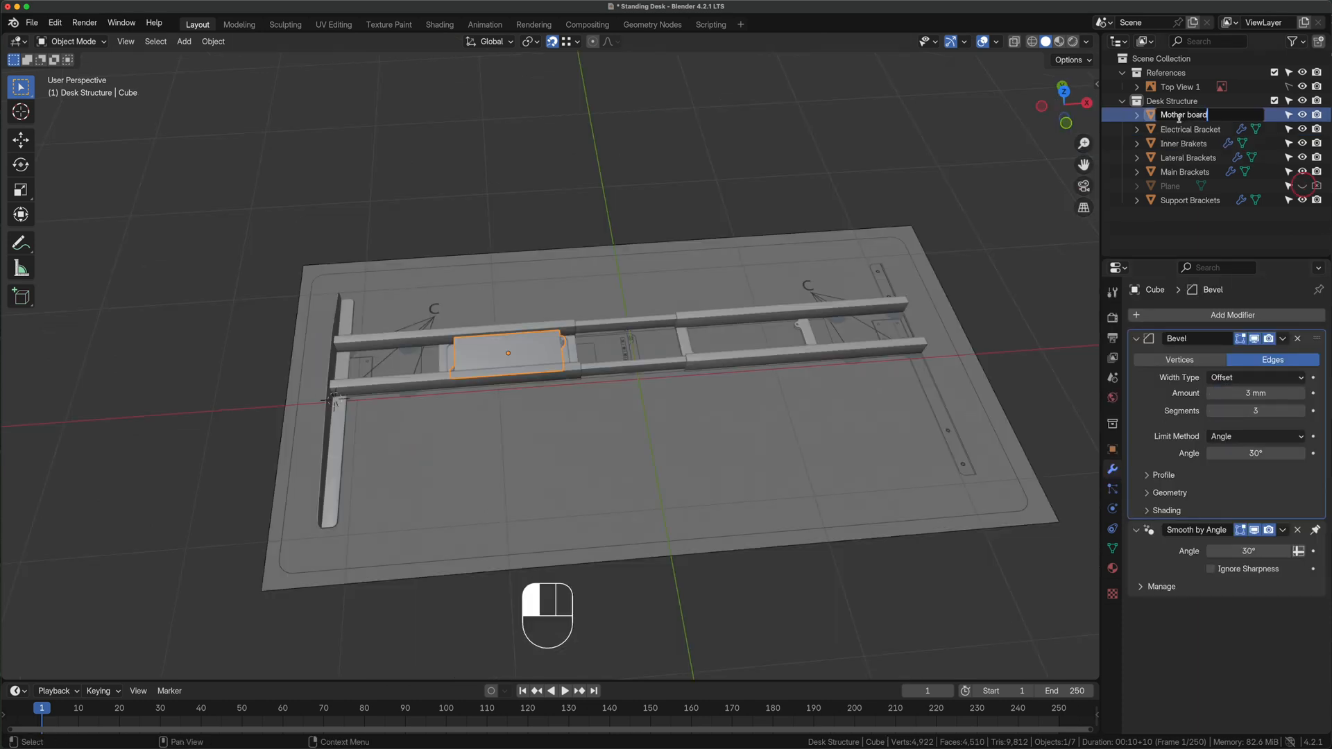
Rename the end bracket as Lateral Brackets and the box as Mother board, and unhide the Plane object
key("Return")
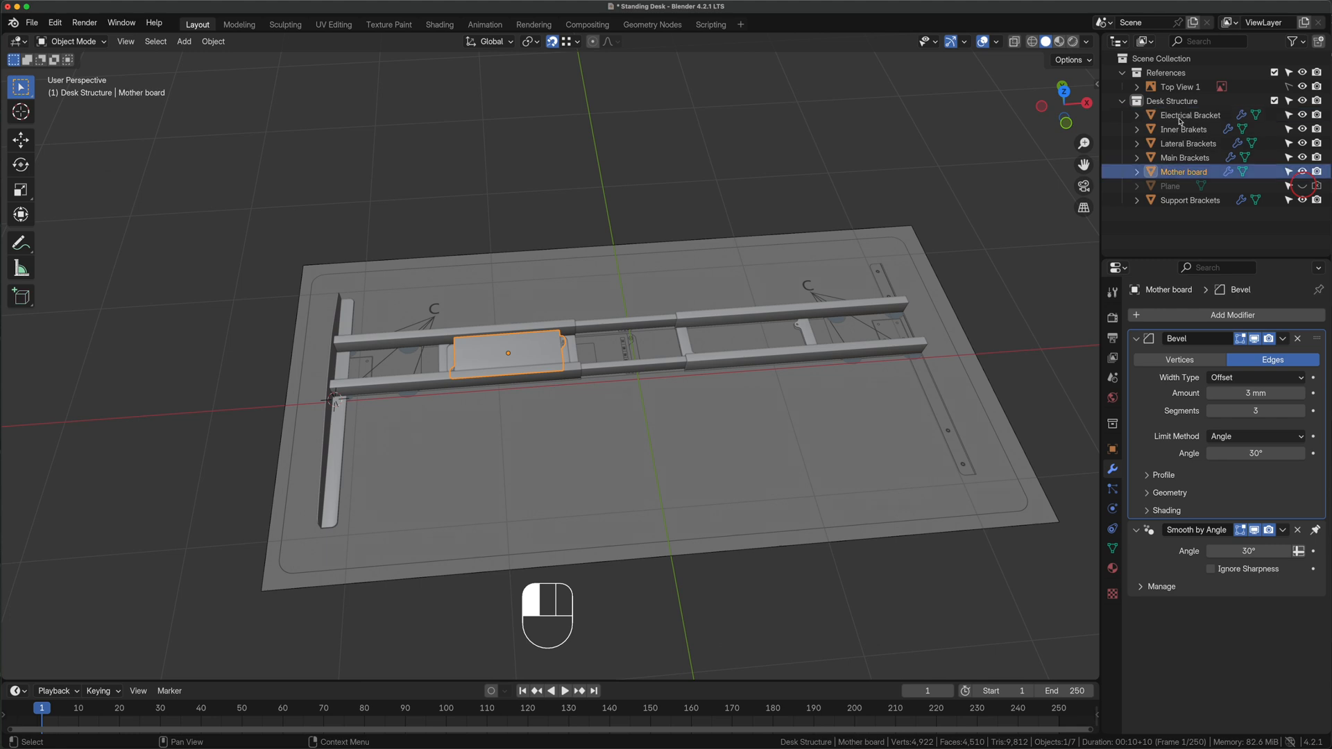
left_click(1302, 186)
left_click(818, 585)
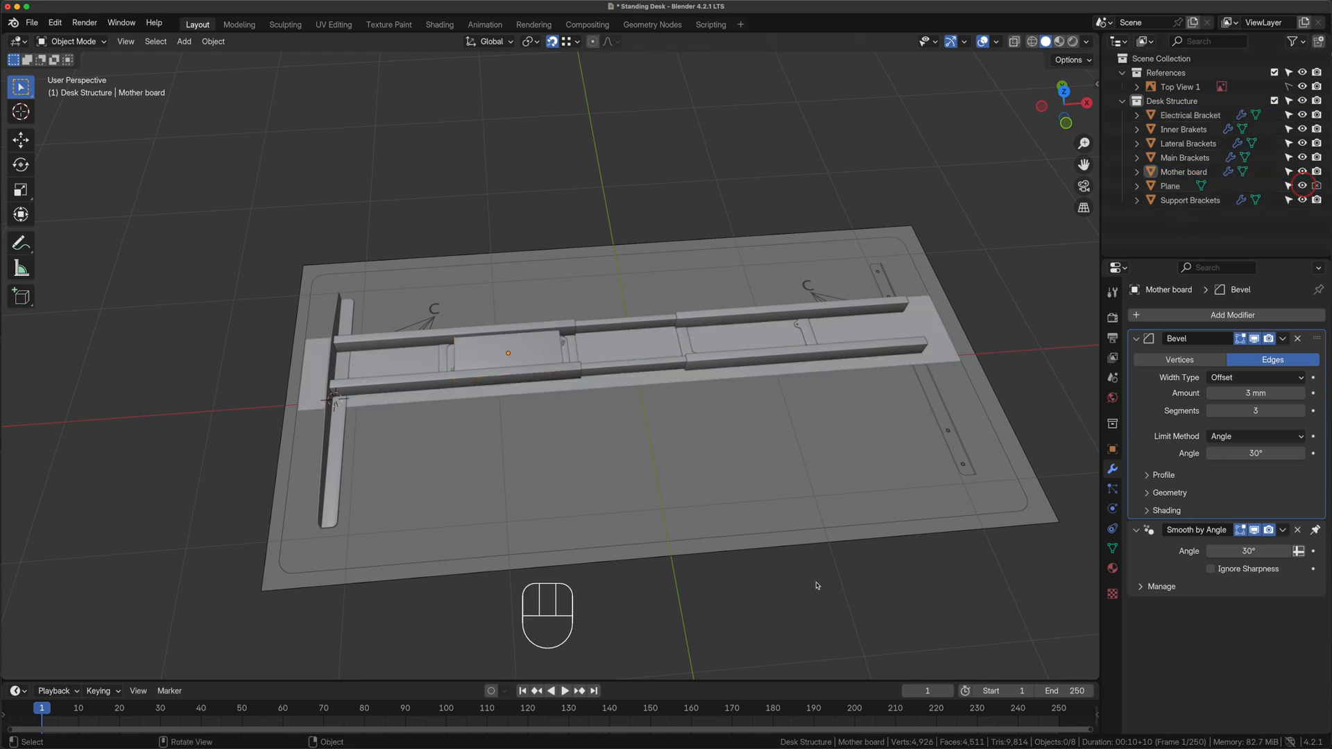
Mirror the Lateral Brackets across X with the Plane as mirror object, and apply the Mirror modifier
middle_click_drag(818, 585, 812, 606)
left_click(341, 415)
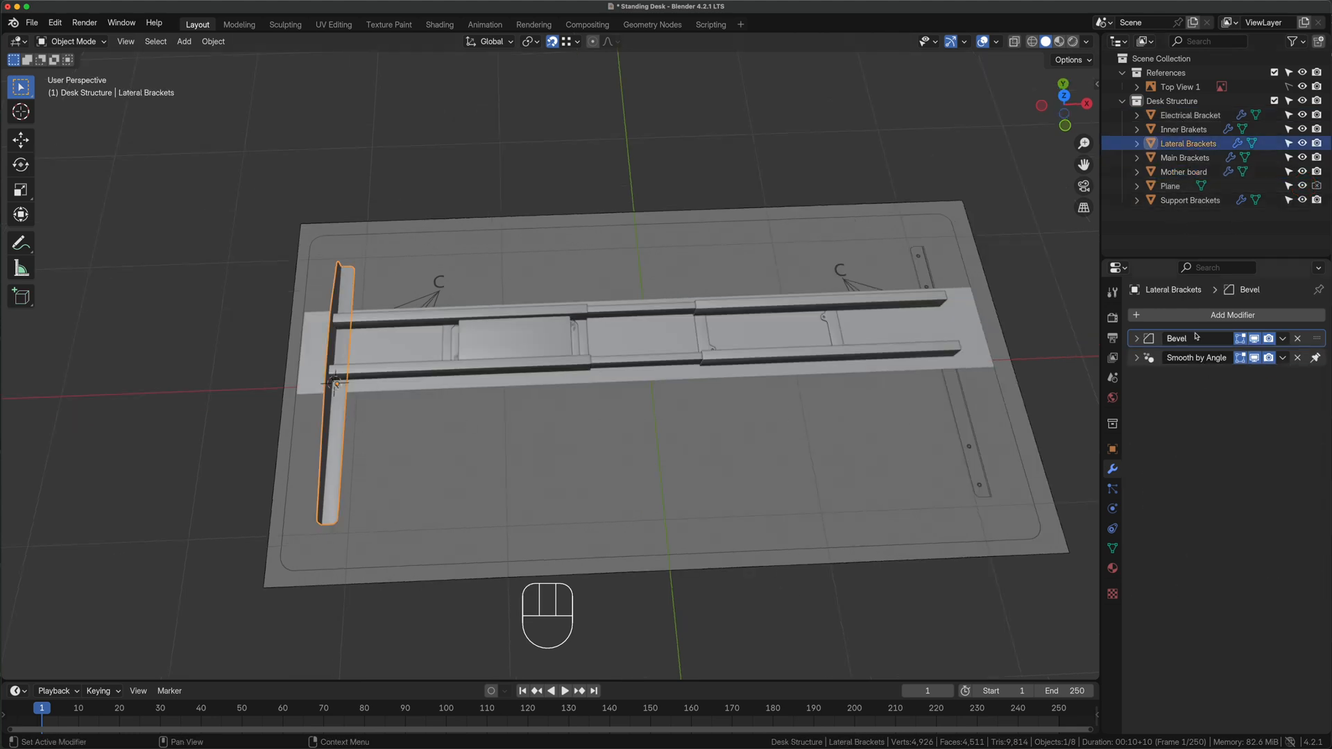
left_click(1141, 316)
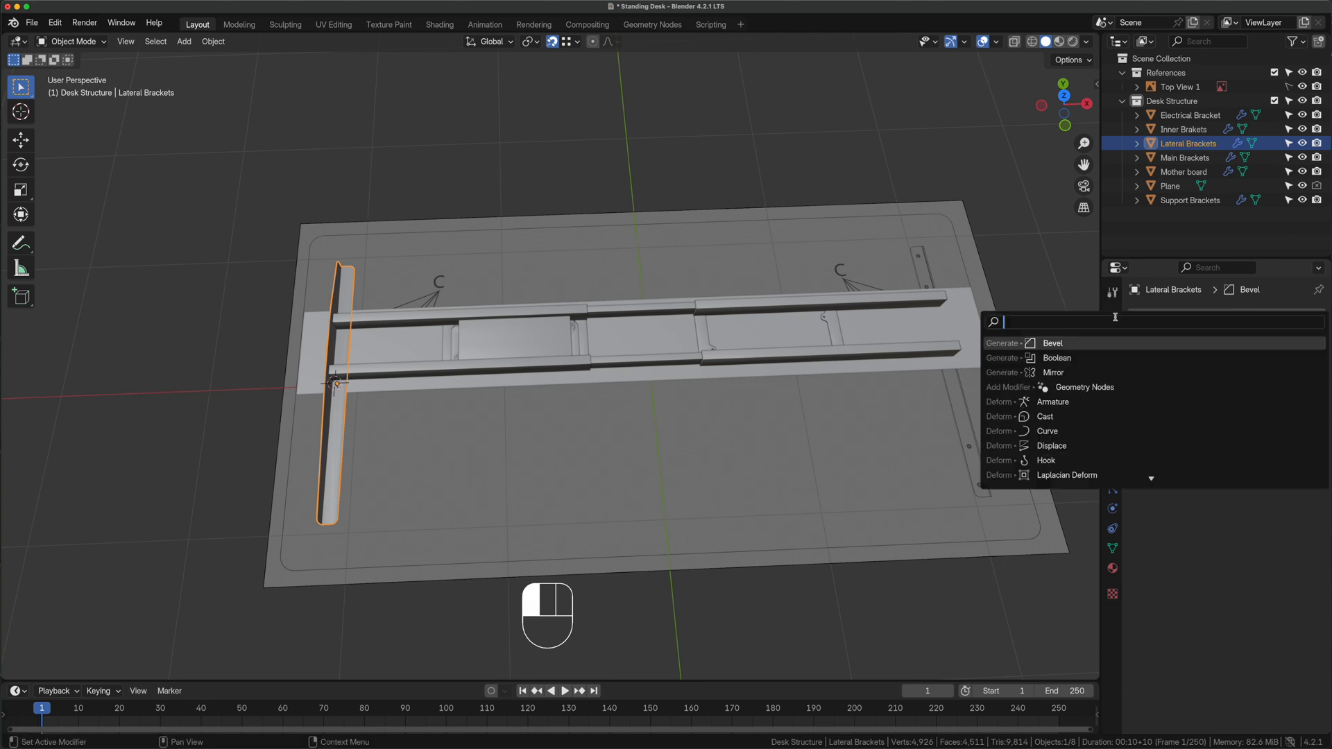
left_click(1055, 374)
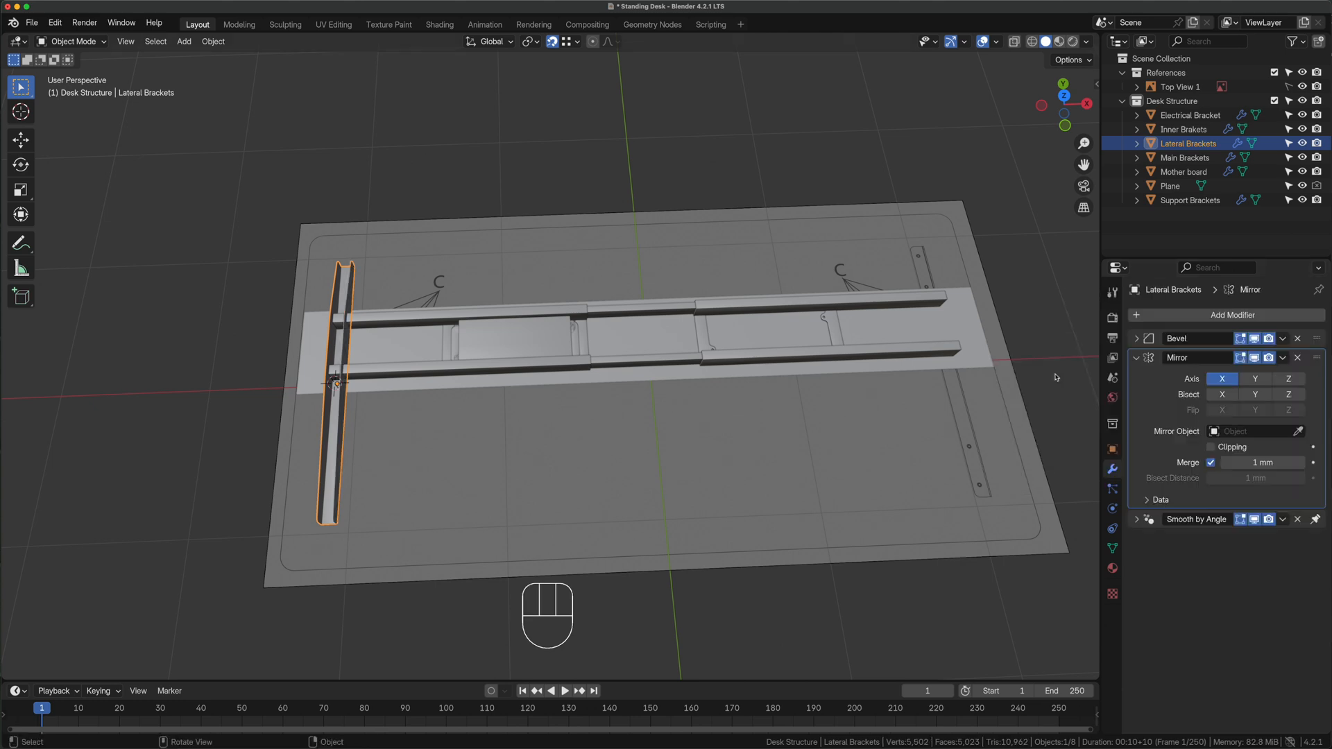
left_click(1297, 432)
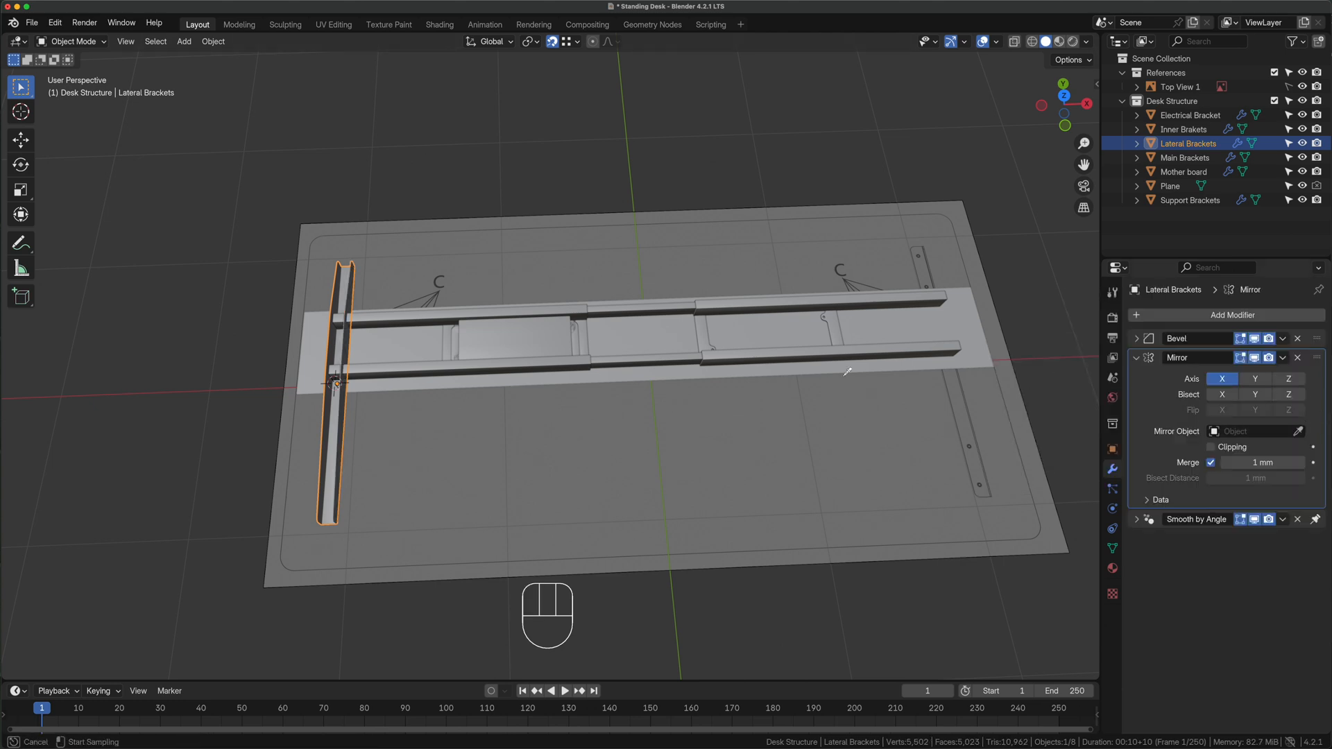
left_click(667, 376)
left_click(1283, 359)
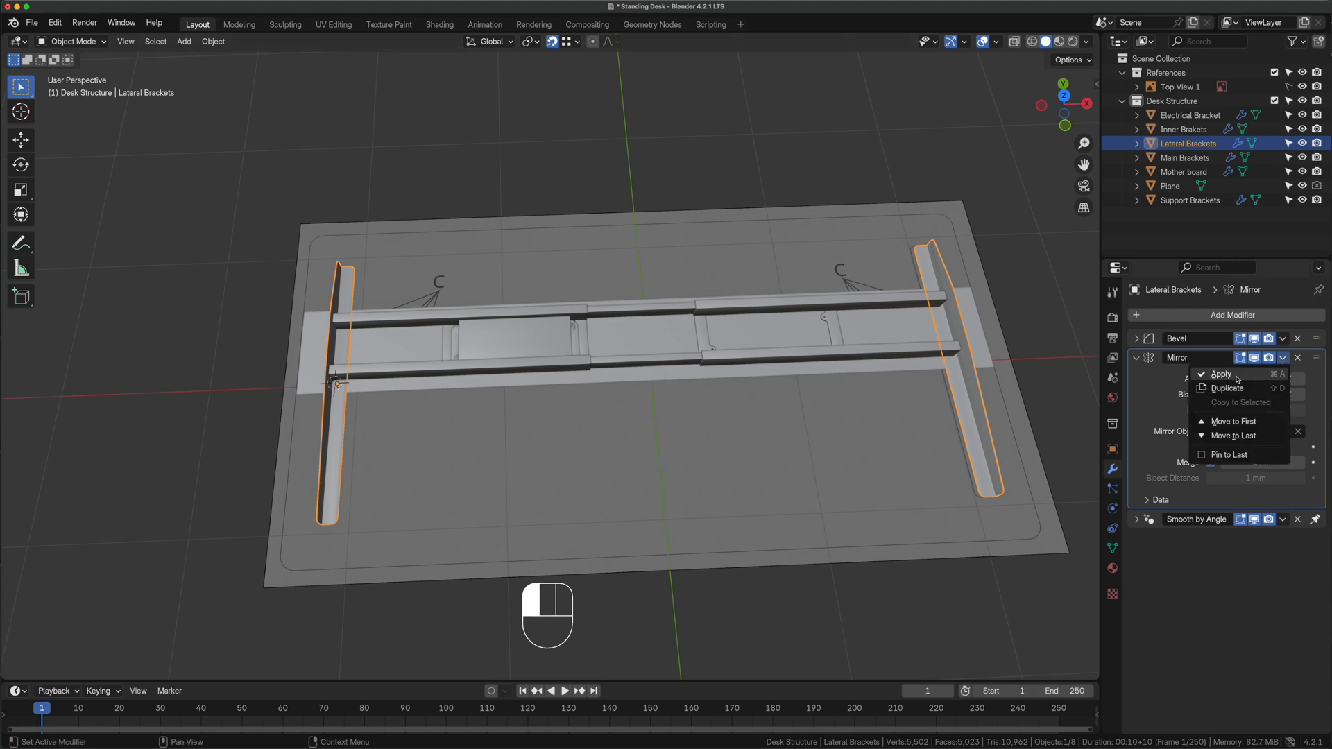
left_click(1237, 375)
Move the mirrored bracket's geometry about 25 mm along negative X to match the top-view reference
key("KP_7")
key("Tab")
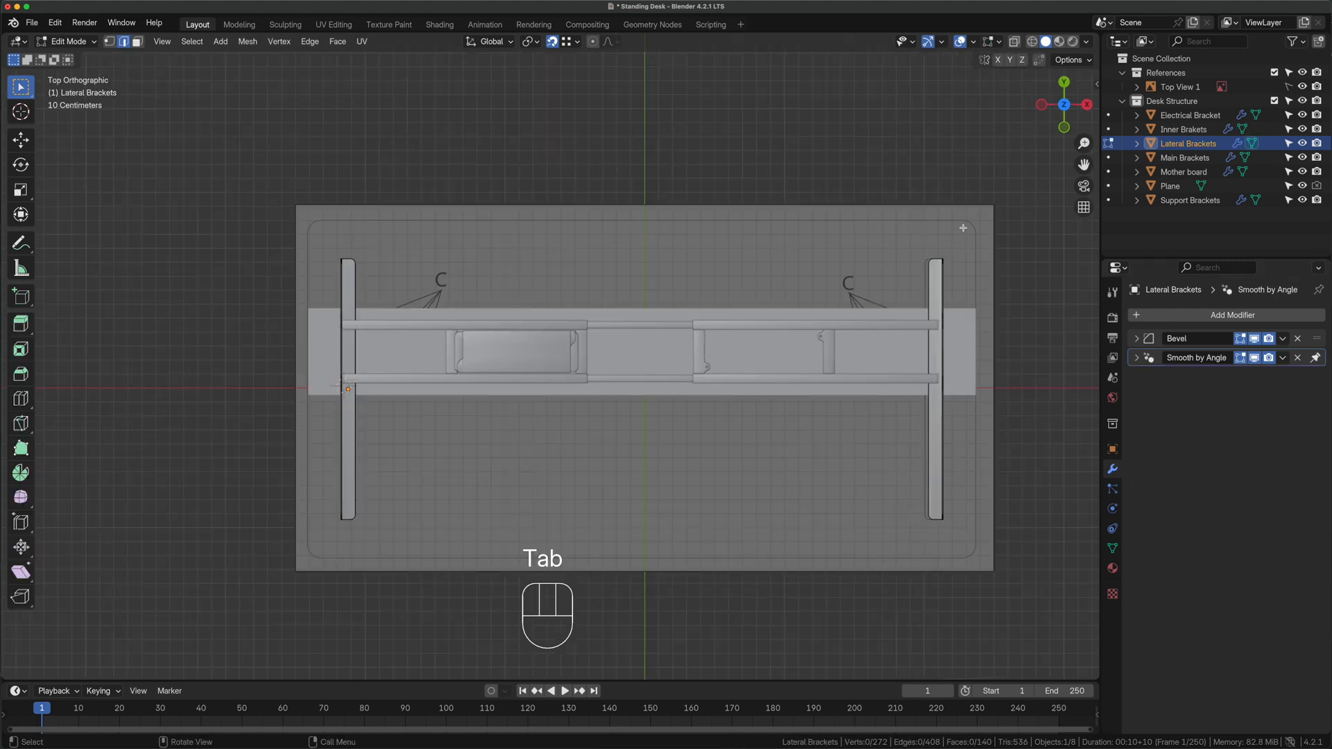
key("alt+z")
left_click_drag(963, 226, 906, 547)
scroll(953, 528, "up", 2)
key("g")
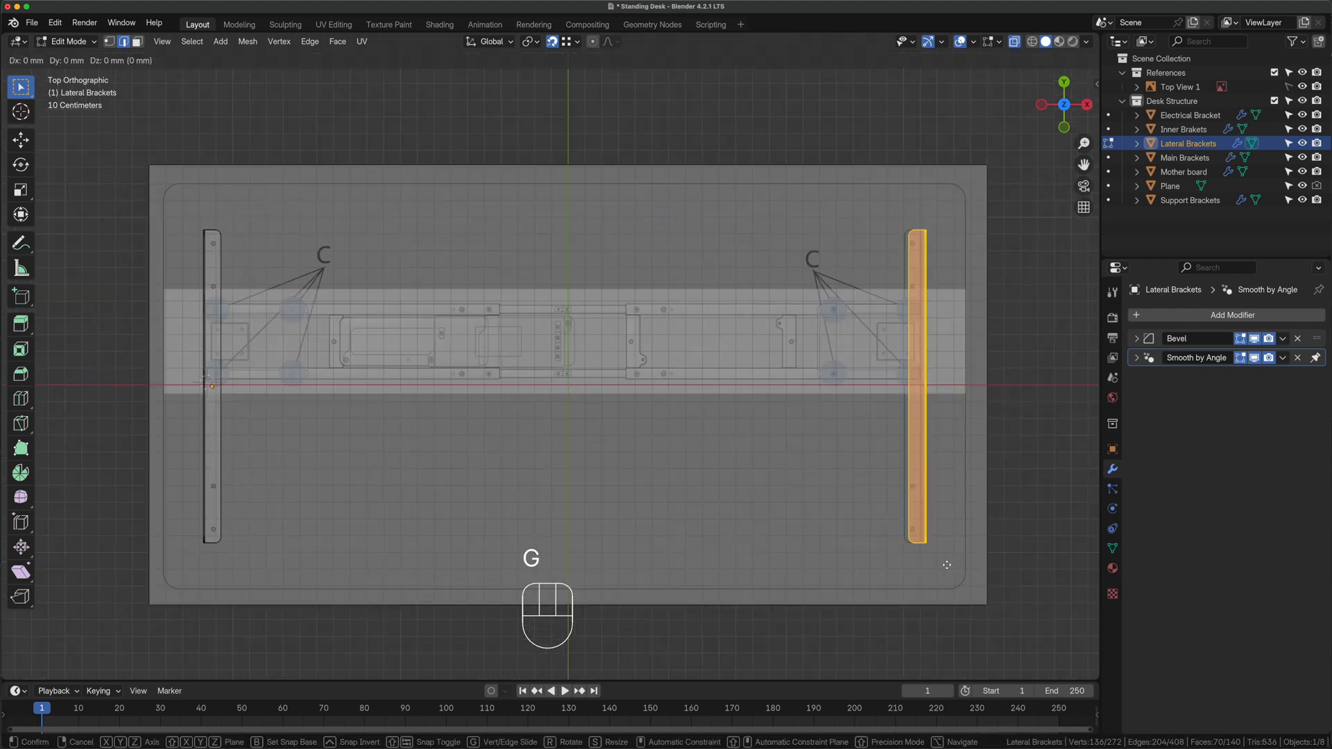
key("x")
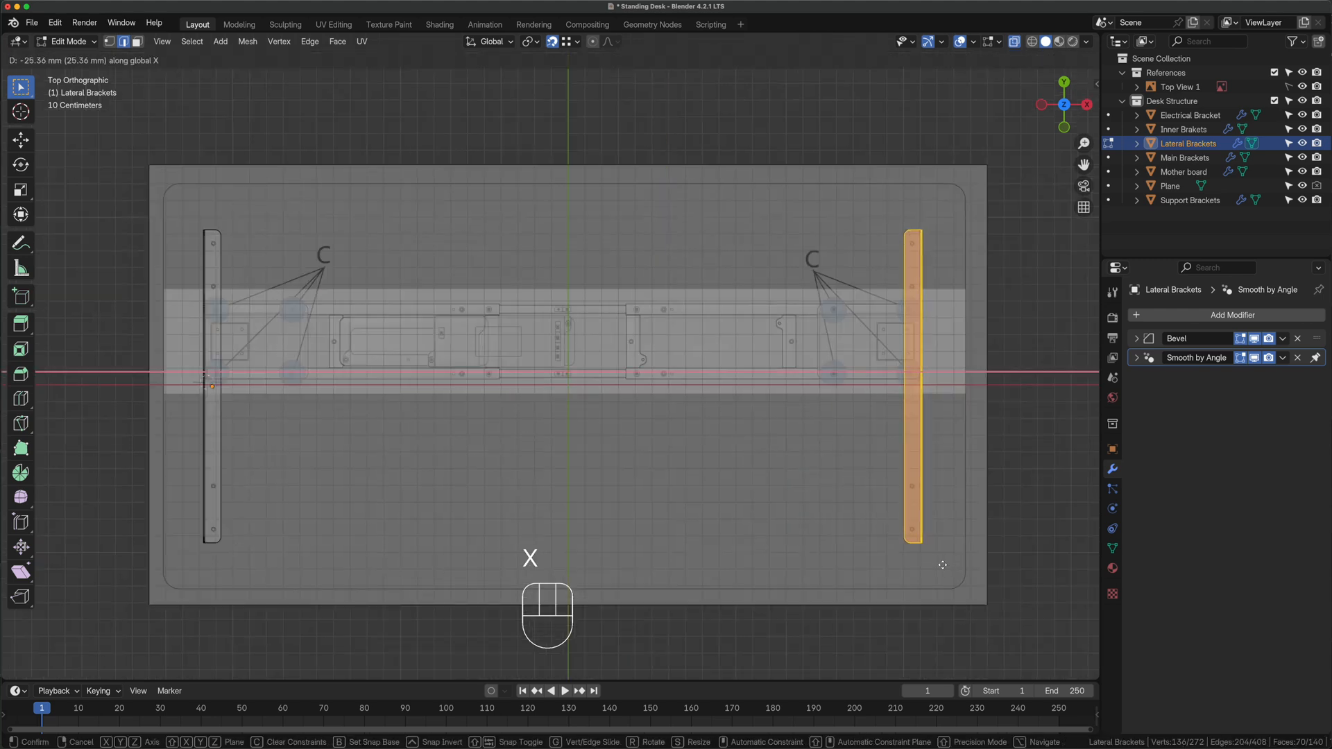
left_click(942, 564)
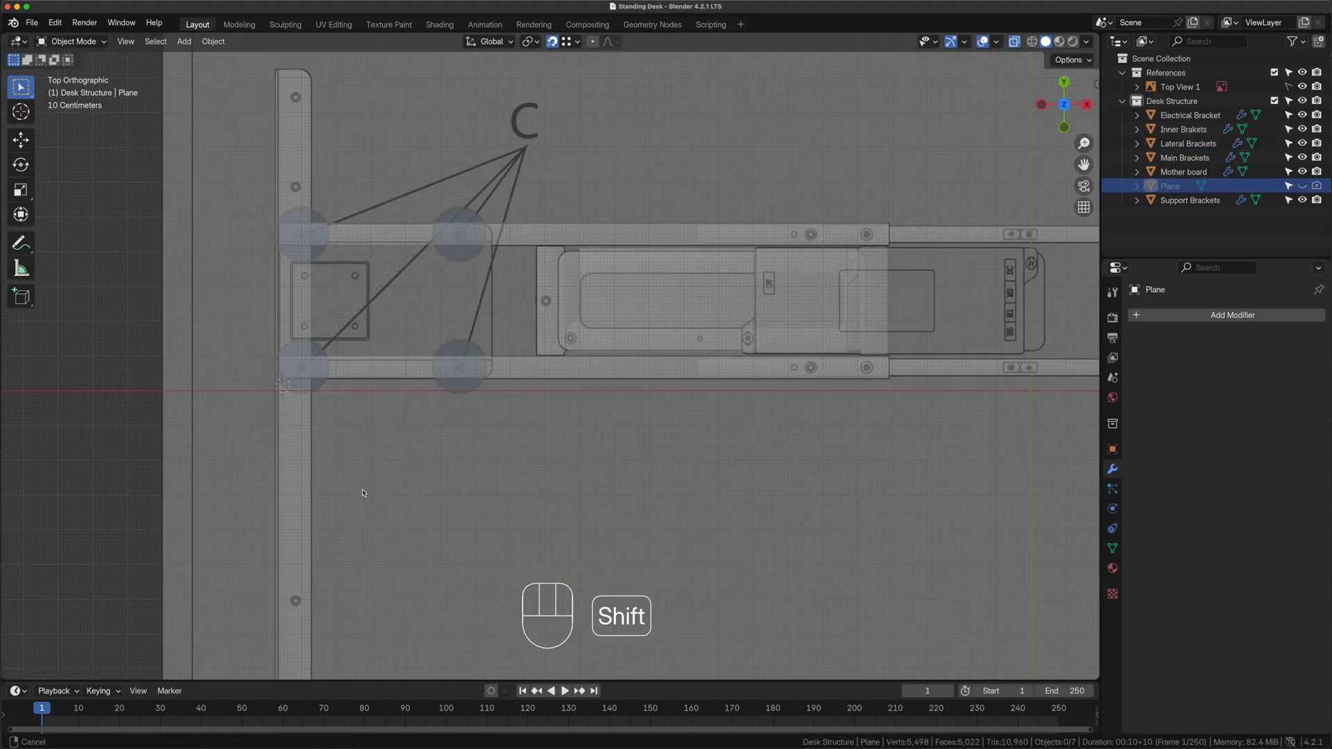
Add a cube between the two rails beside the lateral bracket, scale it down to the gap's width and lengthen it along X
middle_click_drag(363, 493, 710, 510, "shift")
left_click_drag(201, 275, 391, 417)
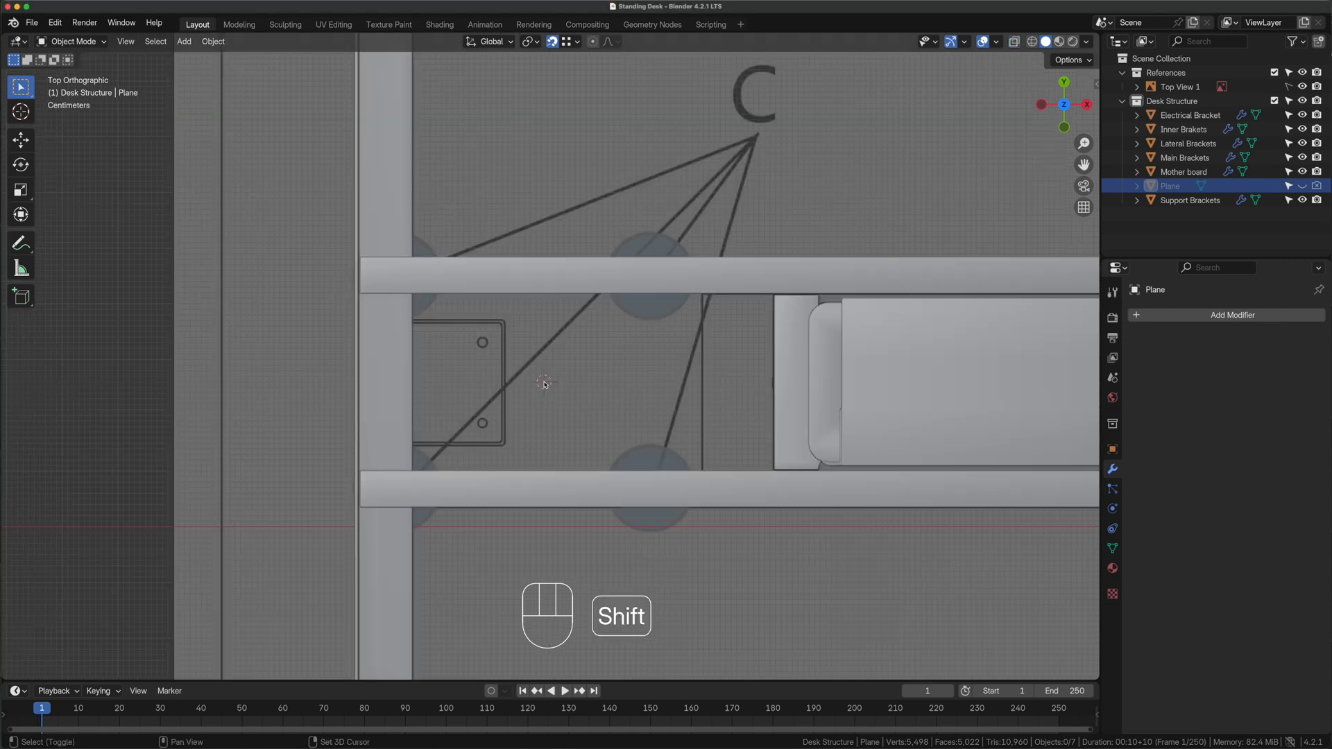
key("shift+a")
mouse_move(545, 385)
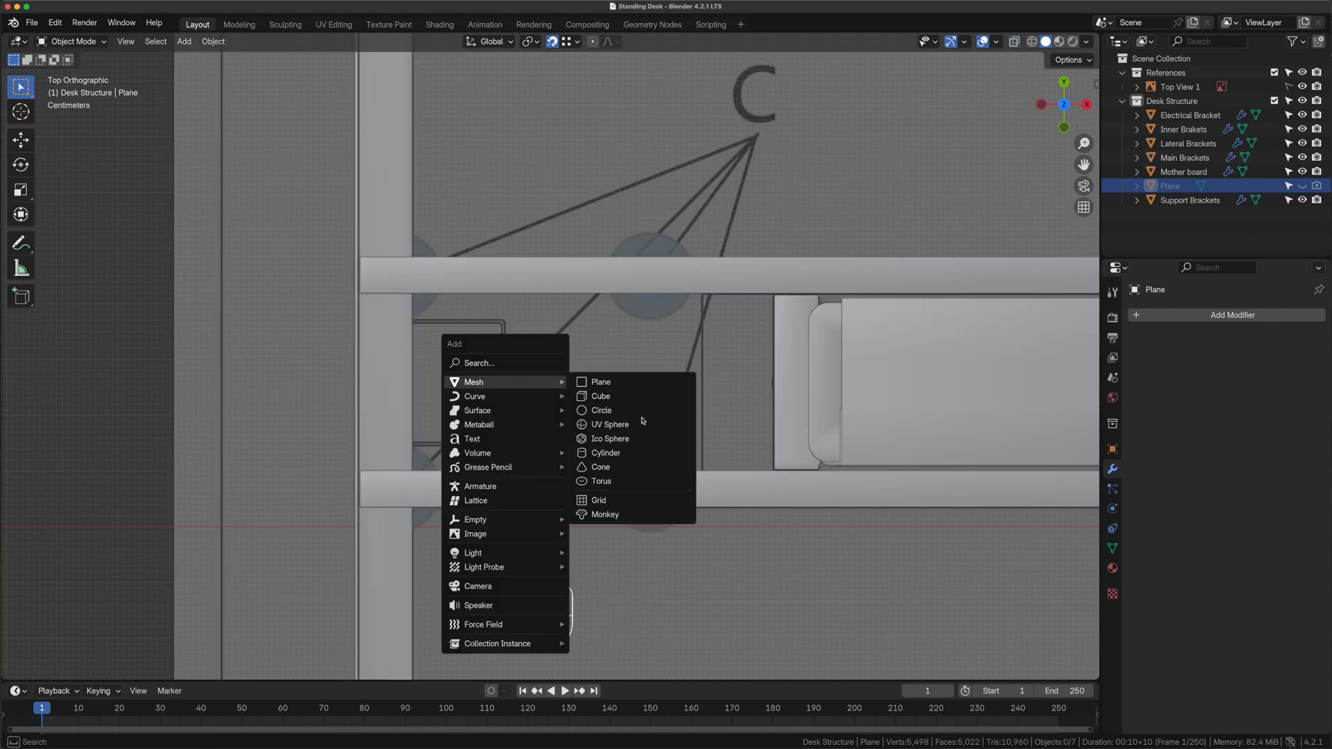
left_click(601, 396)
scroll(601, 396, "down", 6)
key("s")
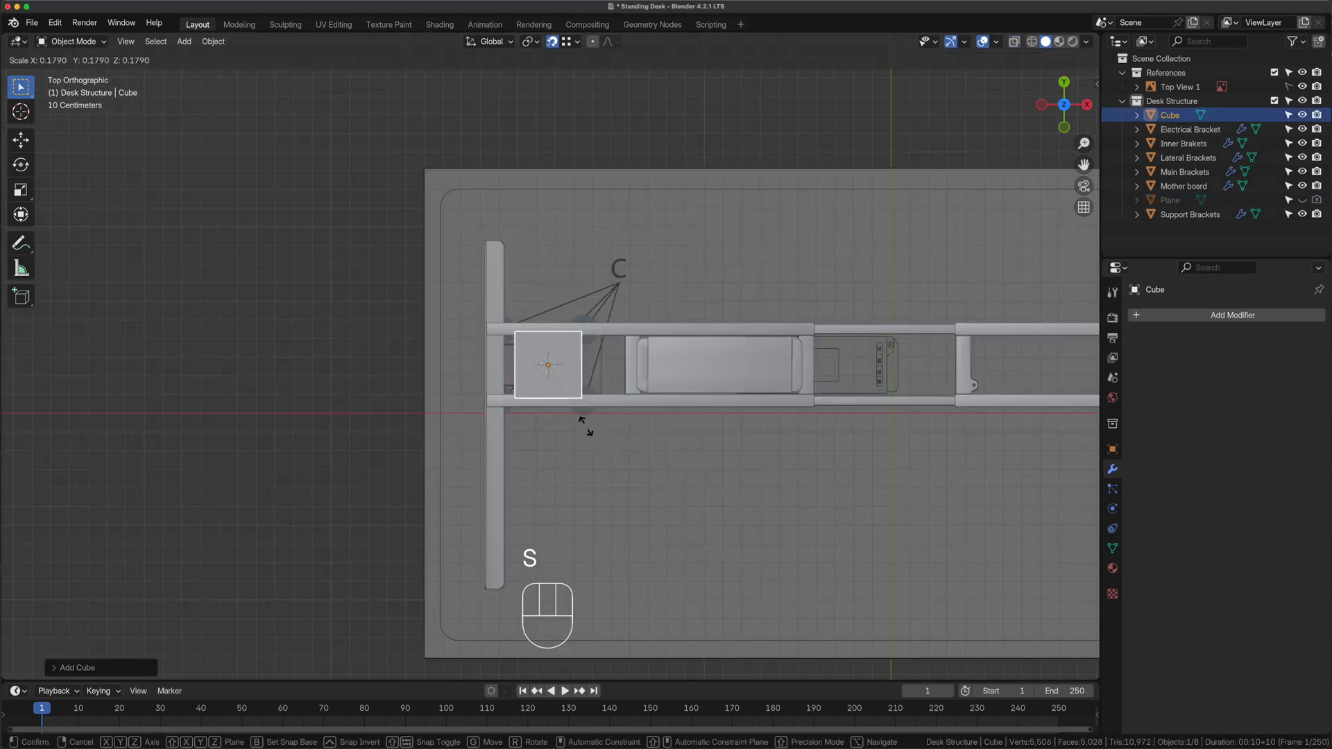
key("s")
key("x")
Scale the new box along Z by about 0.39 and raise it so its top stands above the rails
key("s")
key("z")
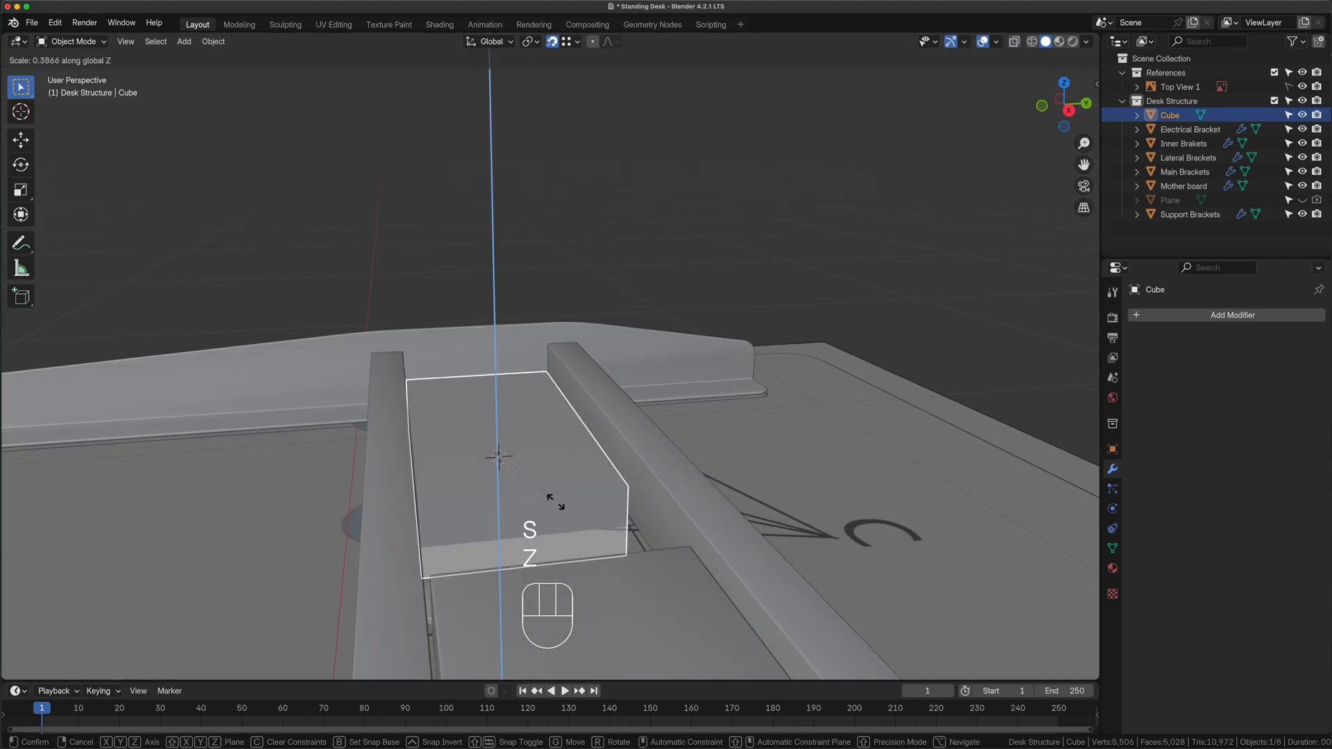
left_click(555, 501)
key("g")
key("z")
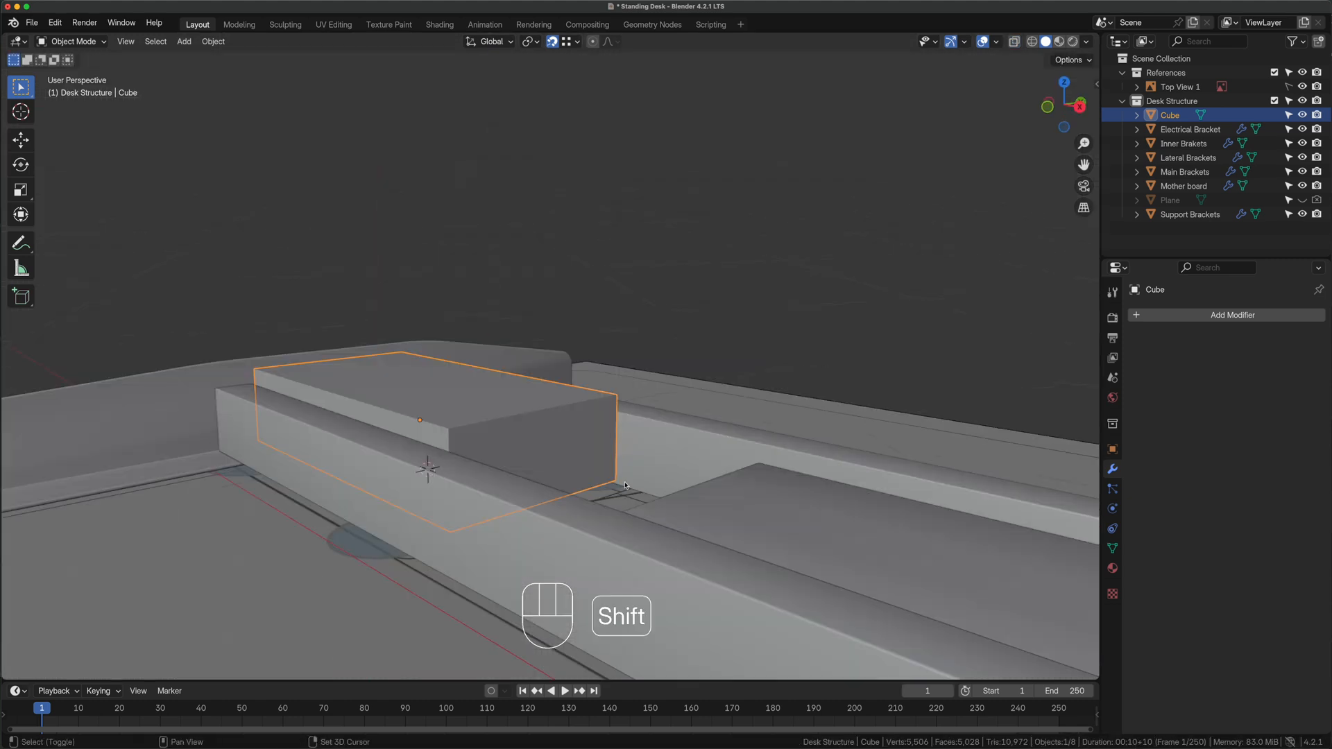
Copy the Mother board's Bevel and Smooth by Angle modifiers onto the new box
left_click(763, 555, "shift")
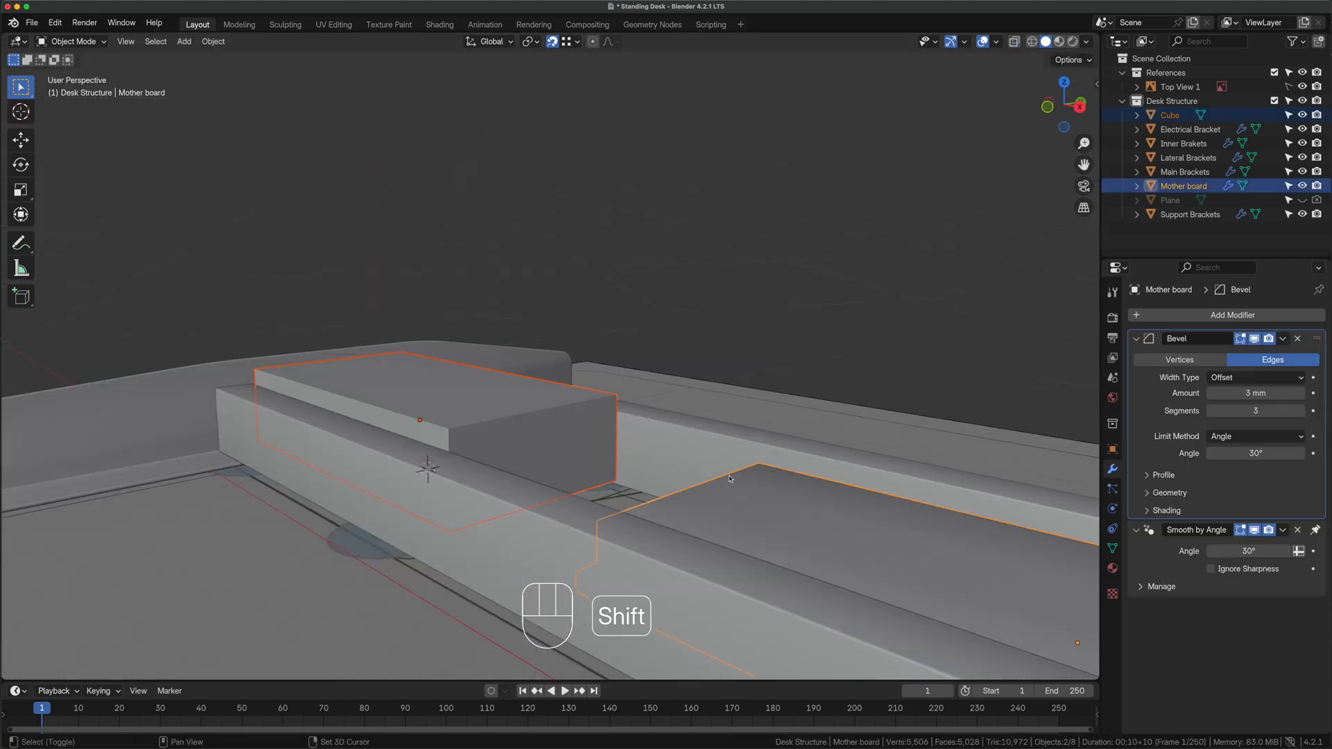
key("super+l")
left_click(686, 366)
middle_click_drag(685, 365, 347, 457)
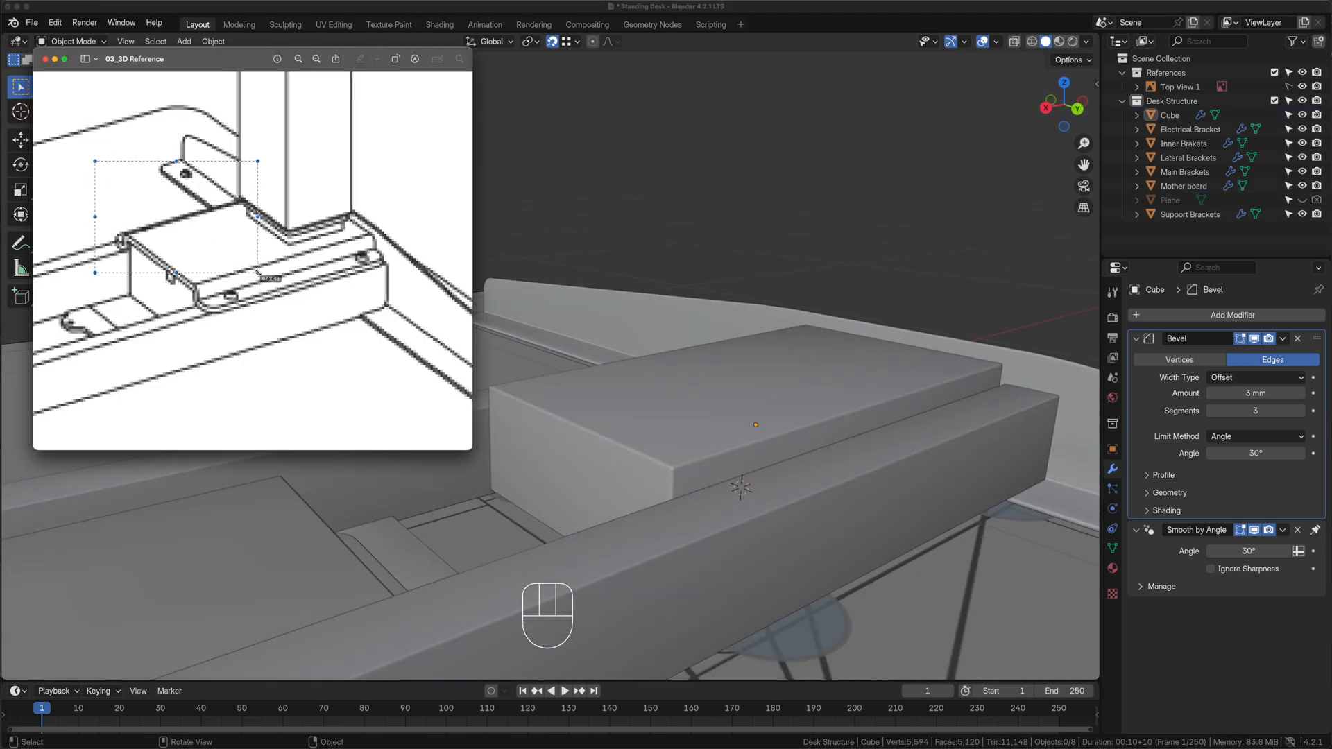
Add a plane over the box and scale it along Y to span the outer edges of both rails
left_click_drag(346, 285, 391, 332)
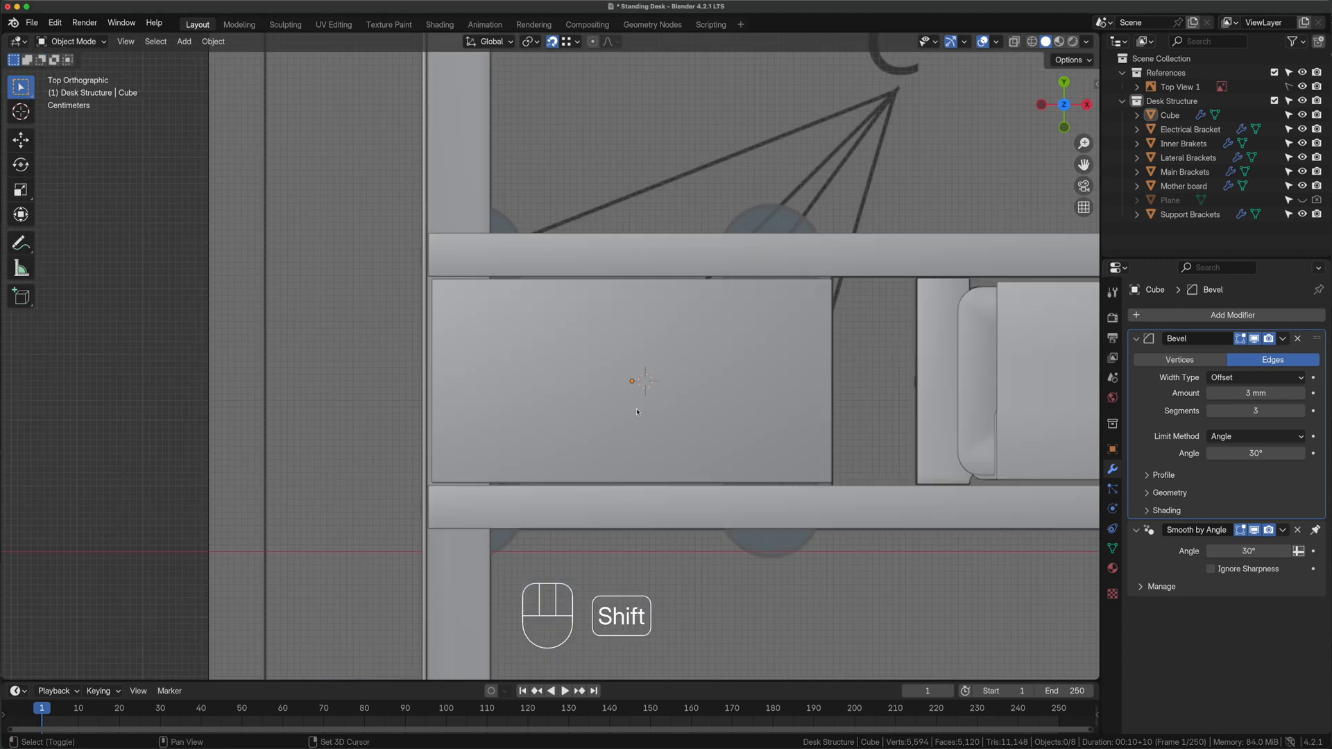
key("shift+a")
mouse_move(595, 408)
left_click(710, 412)
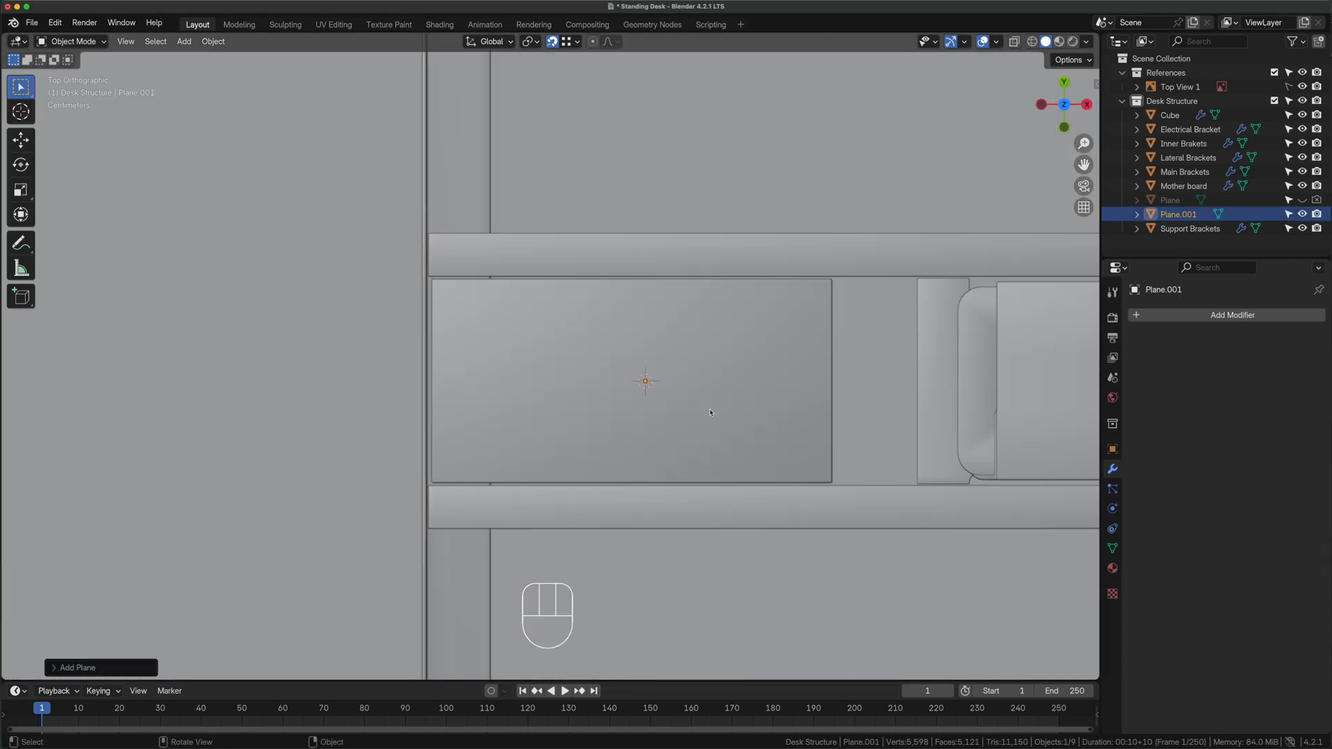
key("s")
scroll(868, 574, "down", 3)
scroll(832, 589, "up", 3)
key("y")
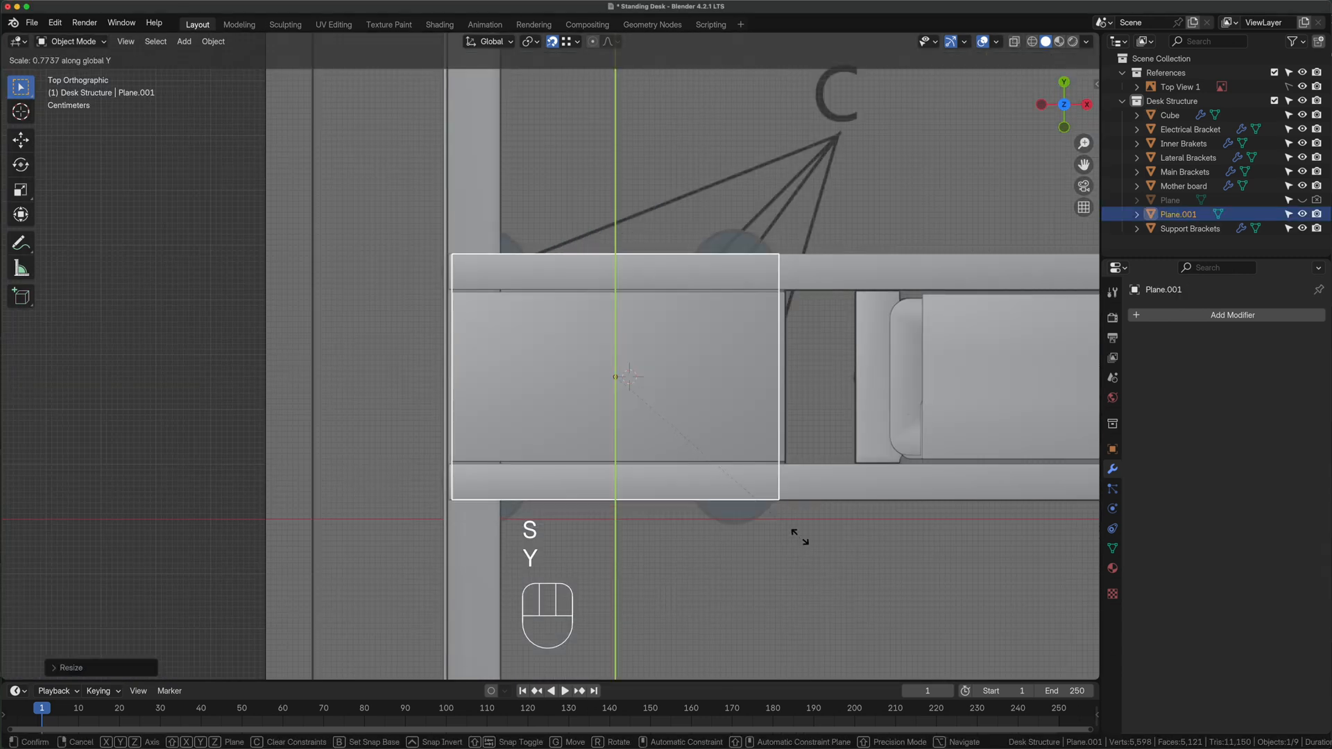
Raise the plane along Z to sit just above the box's top face
key("g")
key("z")
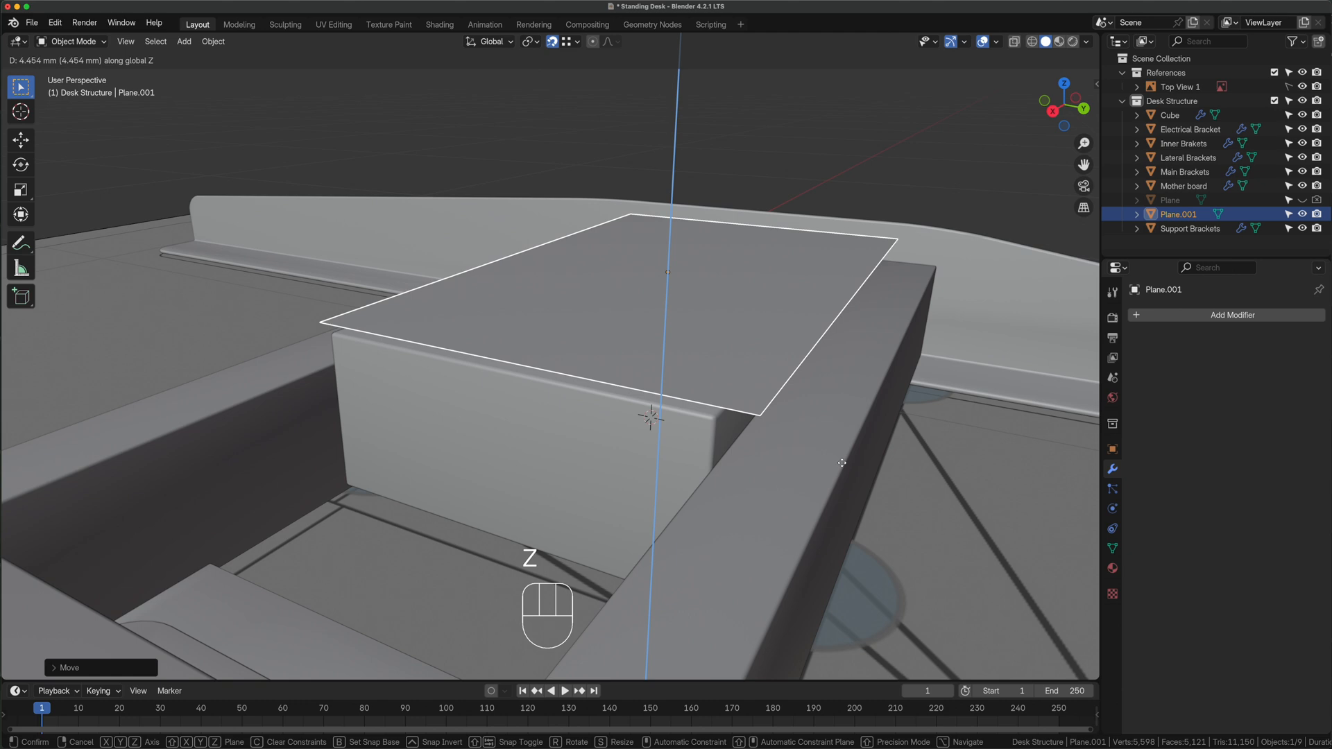
left_click(841, 462)
Extrude the plane's two long side edges about 29 mm downward along Z
key("Tab")
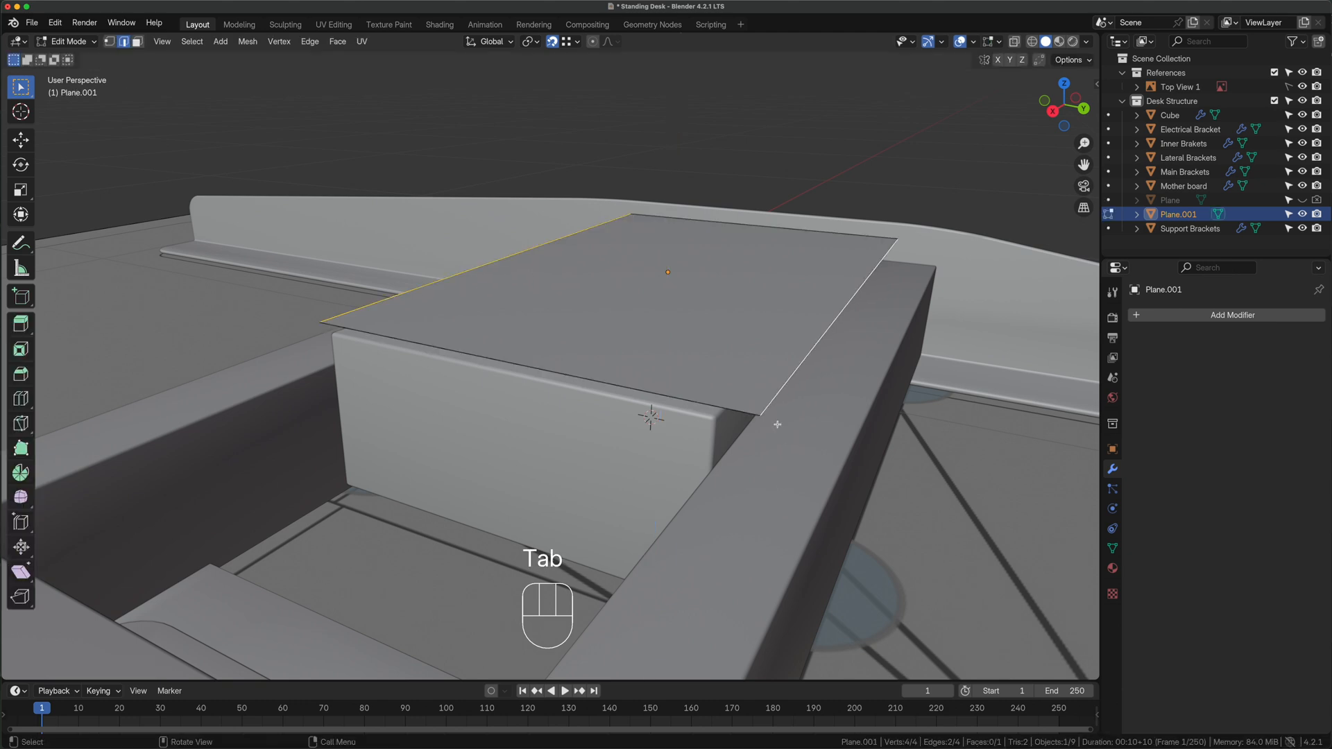
left_click(258, 284)
left_click(782, 391, "shift")
mouse_move(783, 391)
middle_mouse_down()
mouse_move(788, 431)
mouse_move(767, 386)
middle_mouse_up()
key("e")
key("z")
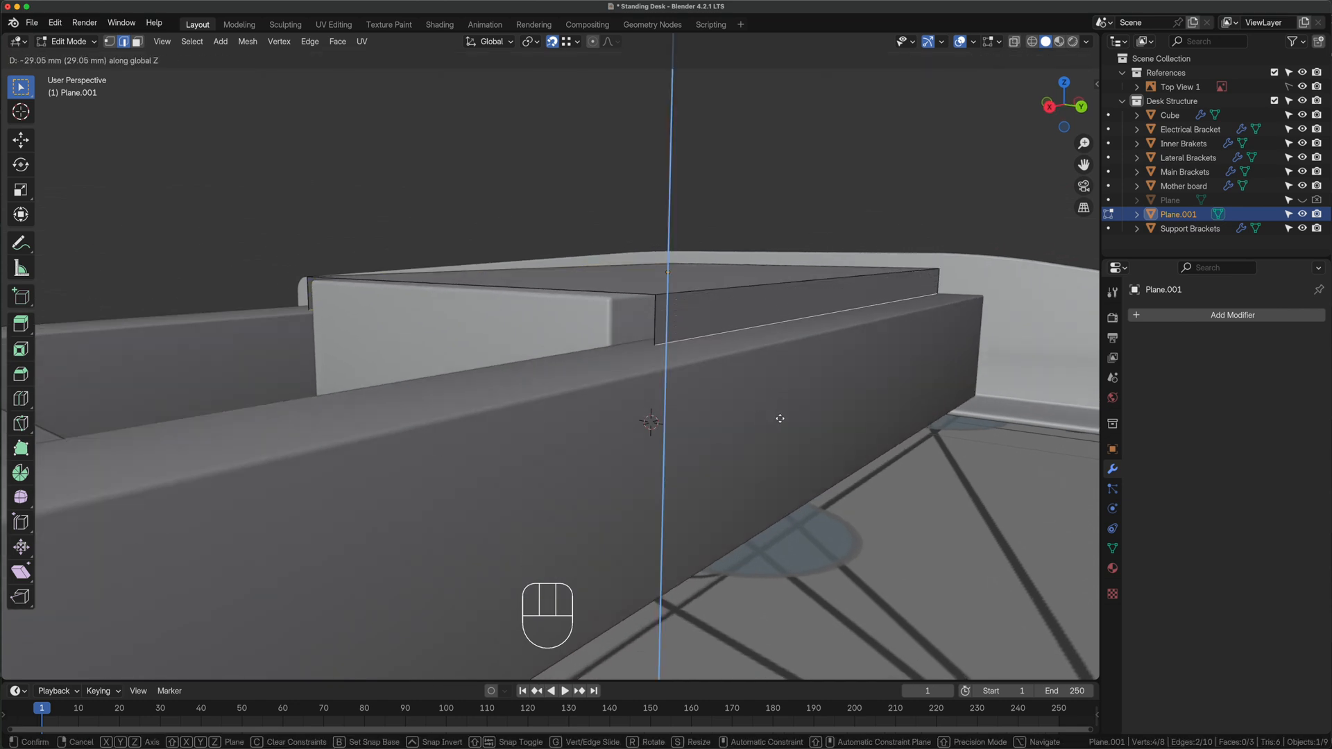
left_click(781, 417)
middle_click_drag(781, 417, 623, 393)
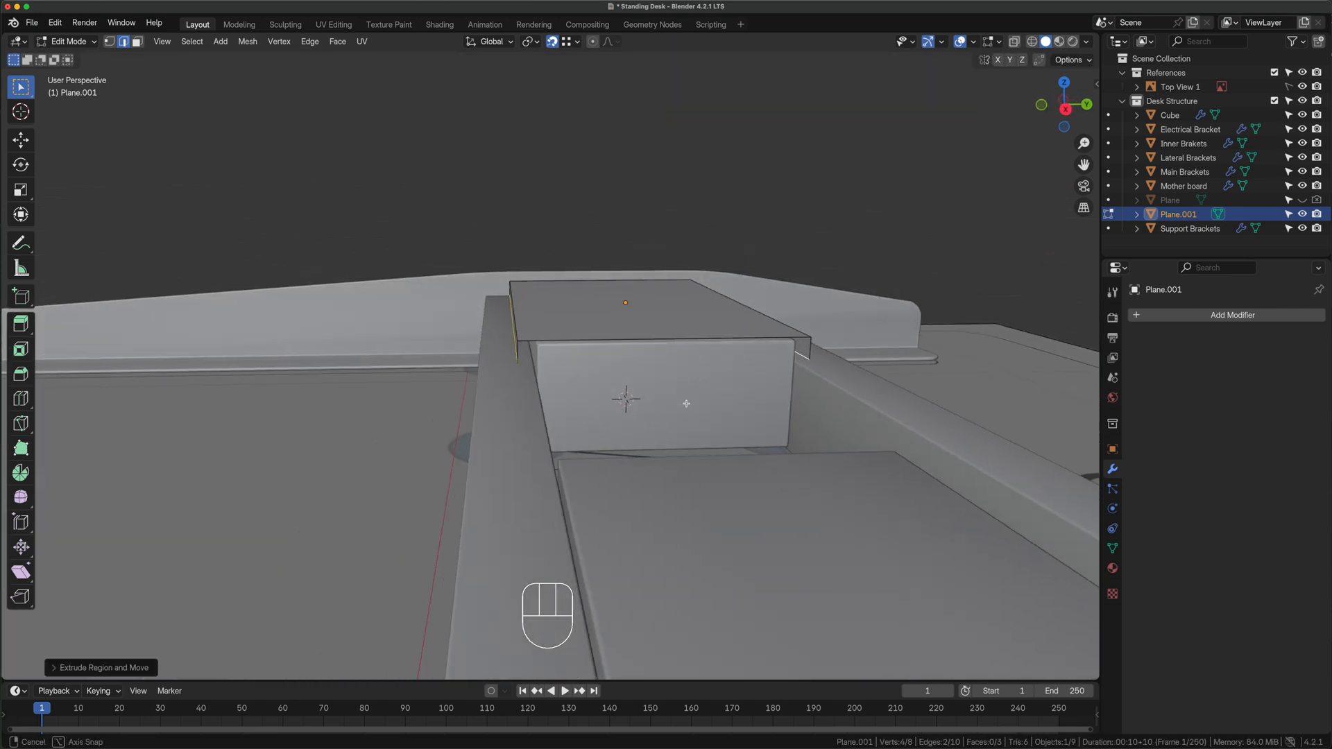
Extrude the lower edge on each side outward along Y by about 37 mm to form flanges over the rails
left_click(516, 350)
key("e")
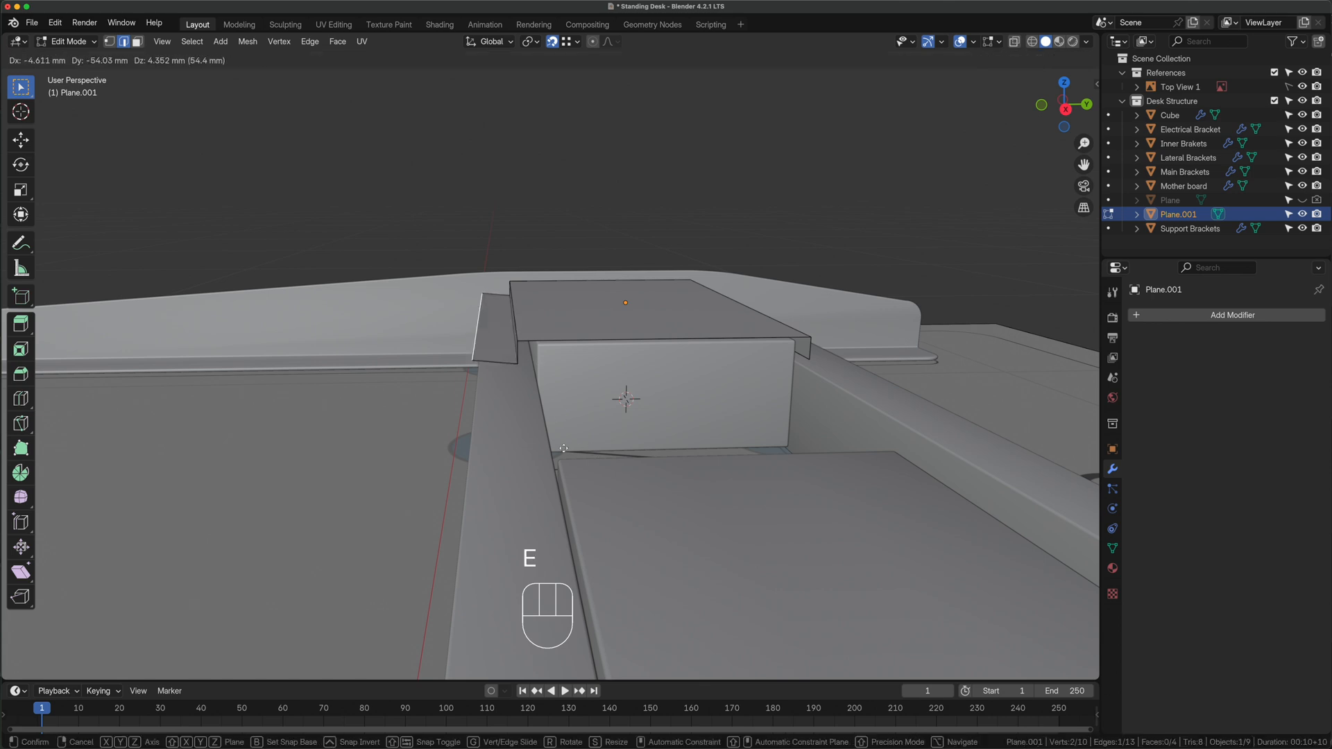
key("y")
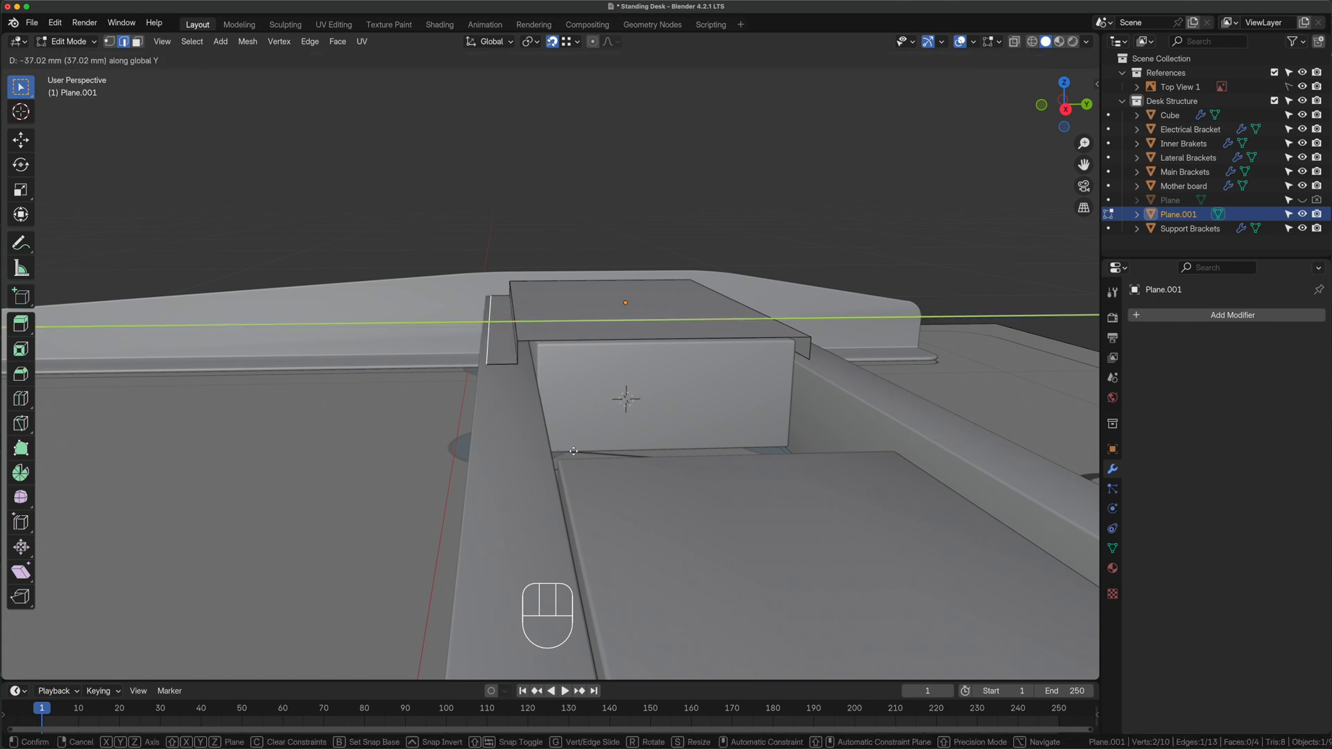
left_click(571, 451)
key("e")
key("y")
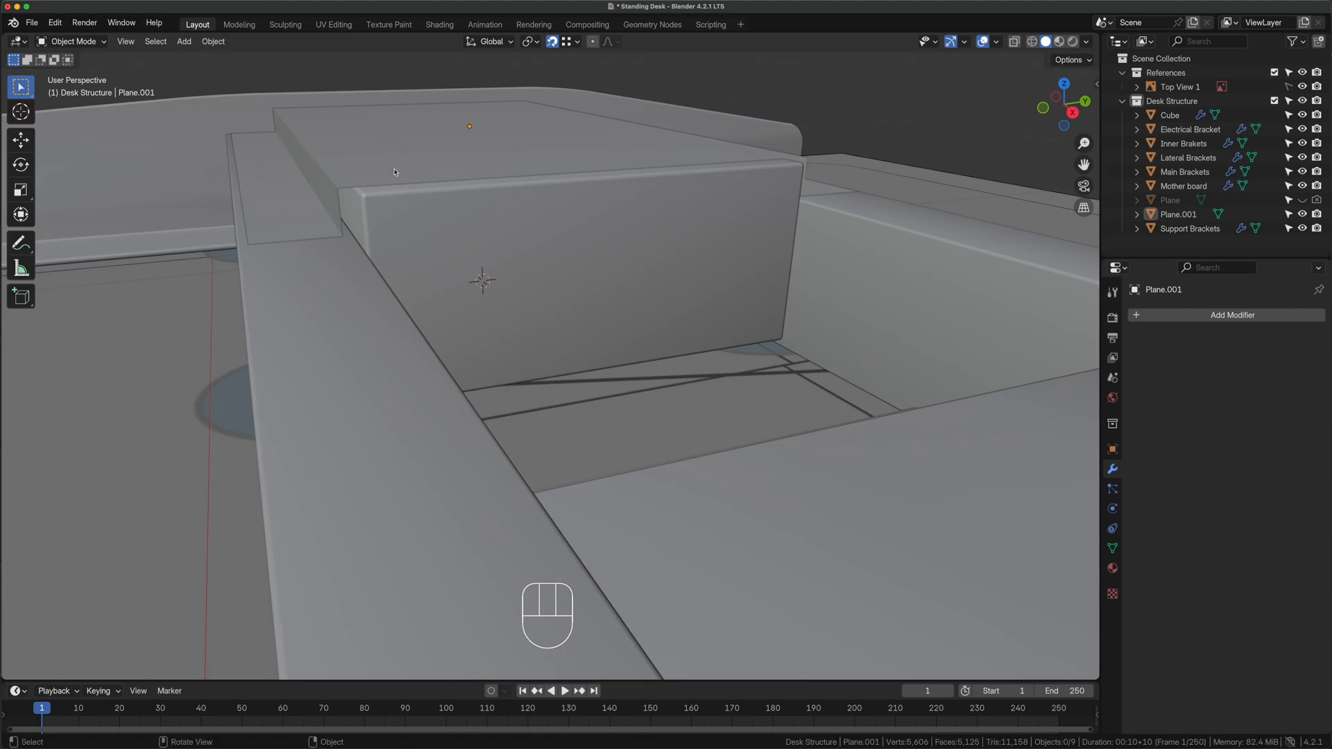
Apply the flanged plate's scale and add a Solidify modifier to it
left_click(393, 172)
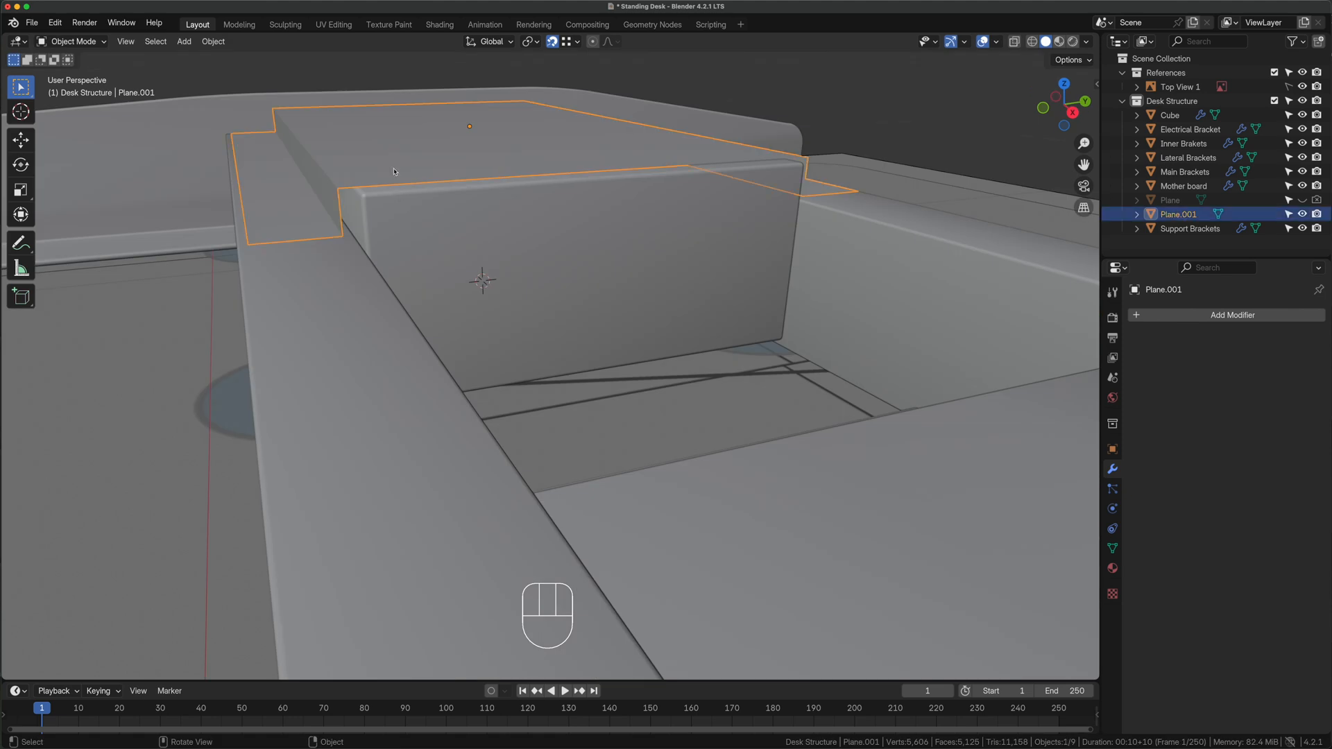
key("super+a")
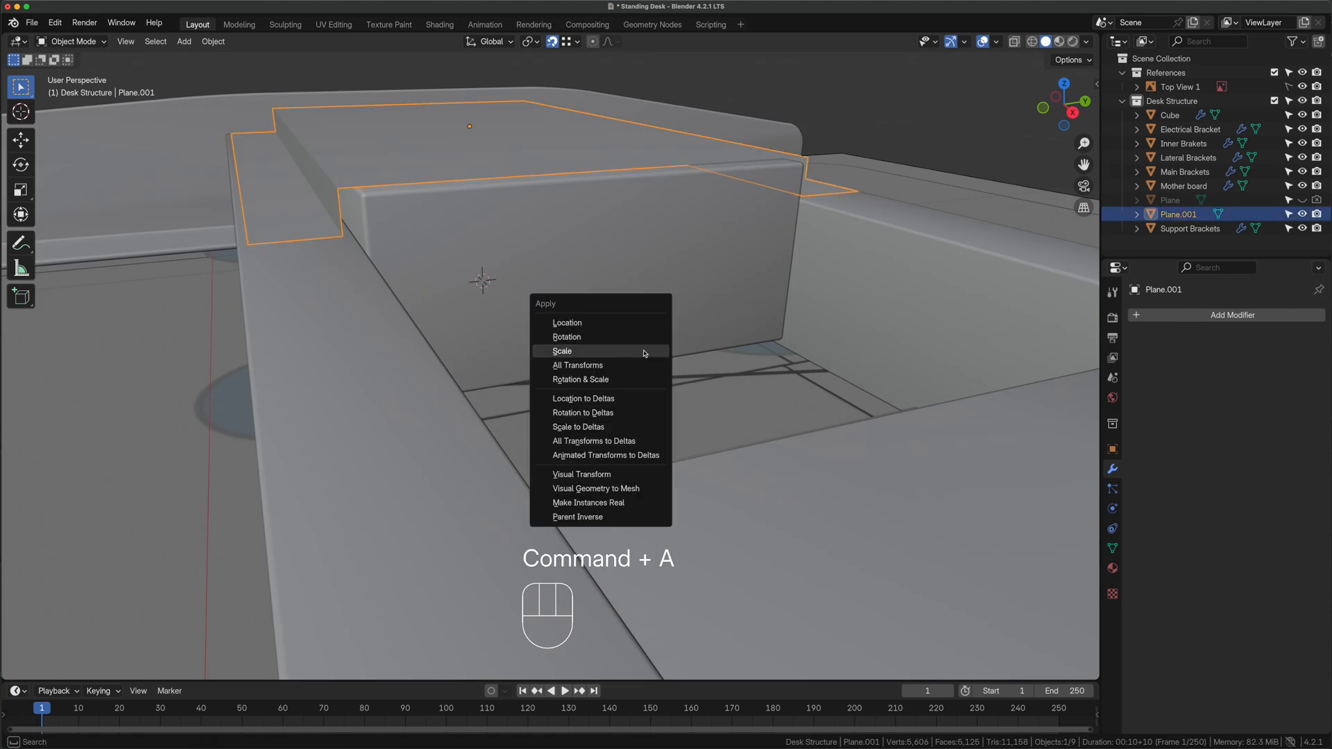
left_click(644, 353)
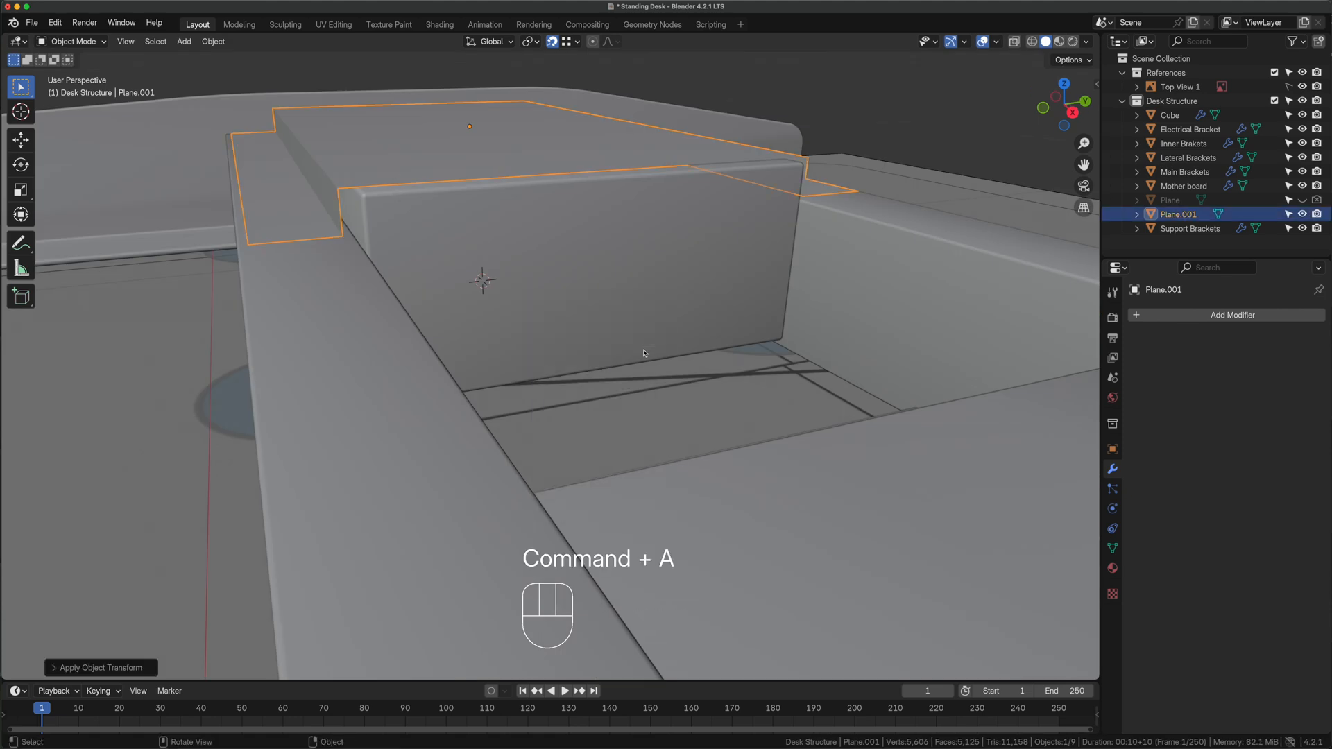
left_click(1166, 315)
type("soli")
key("Return")
Raise the flanged plate along Z to clear the box beneath it
key("g")
key("z")
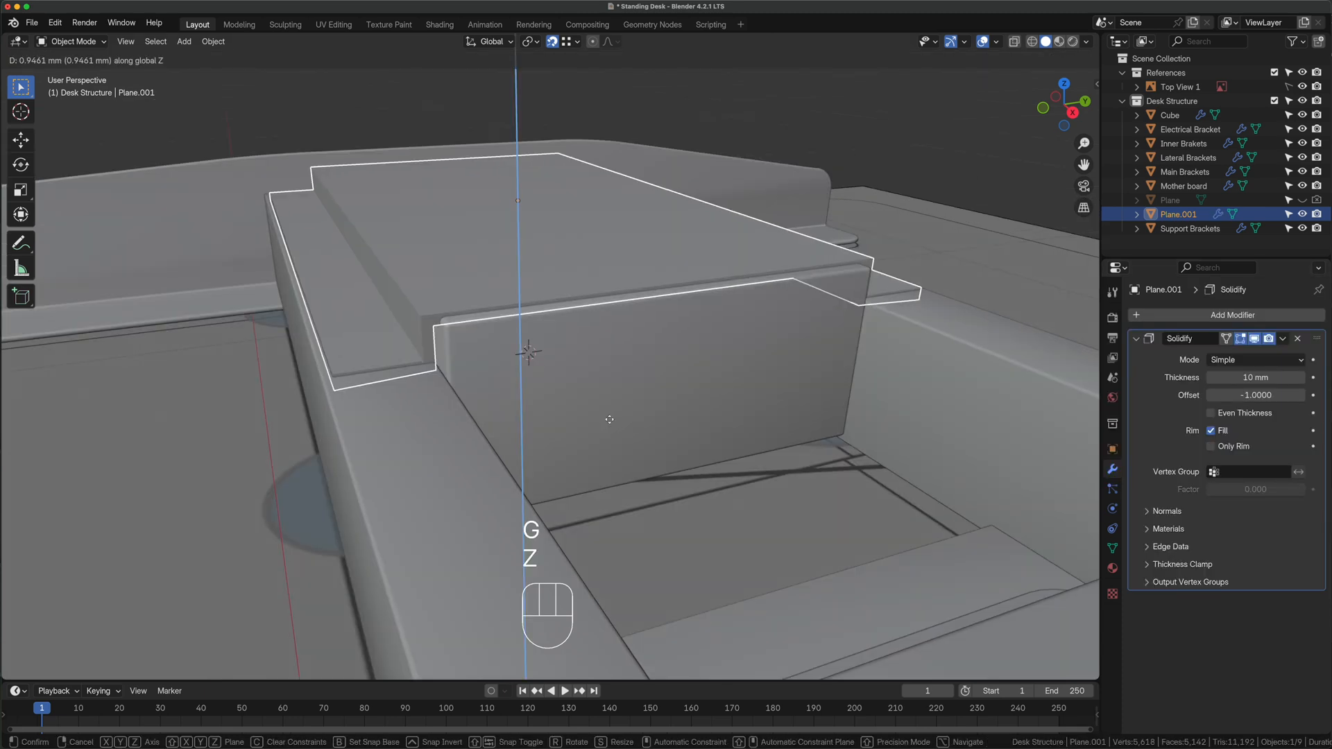
left_click(610, 377)
middle_click_drag(610, 376, 597, 367)
Enable Even Thickness in the plate's Solidify modifier and set the thickness to 5 mm
left_click(1210, 413)
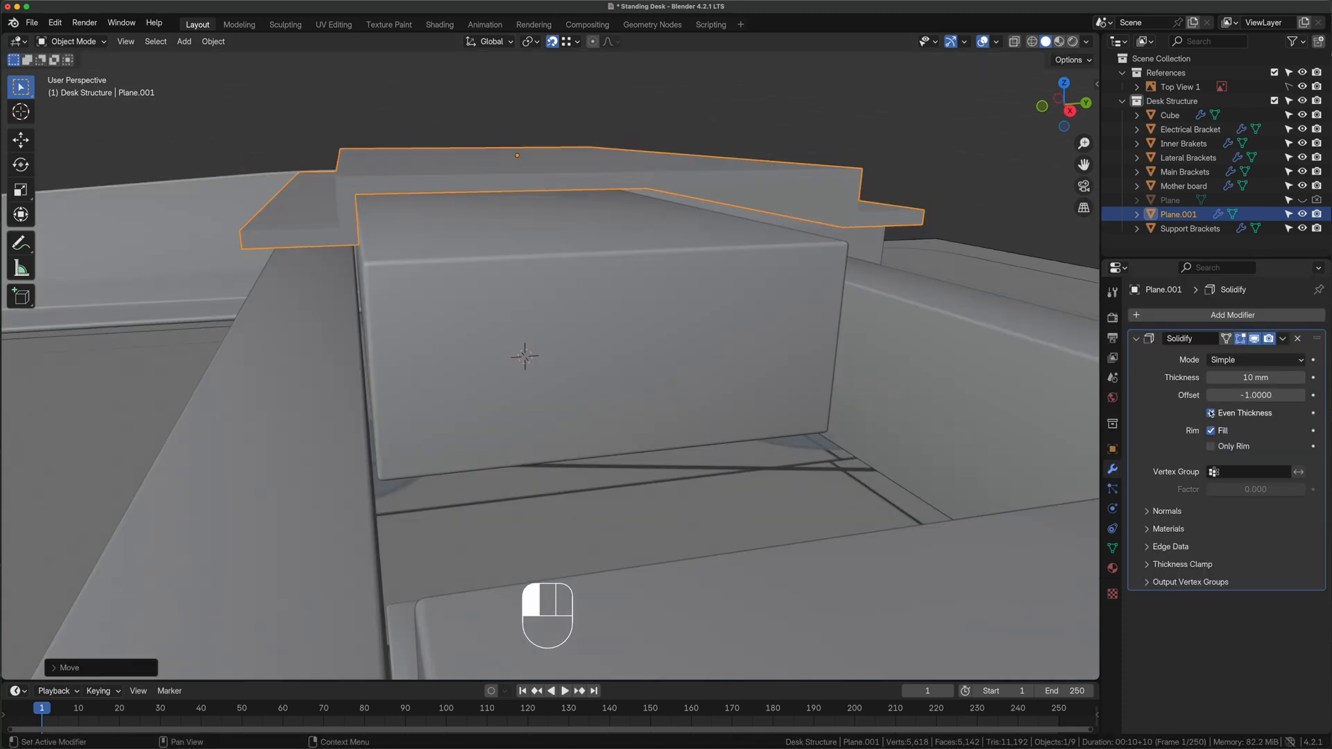
left_click(1210, 414)
left_click(1255, 376)
type("5")
left_click(1278, 393)
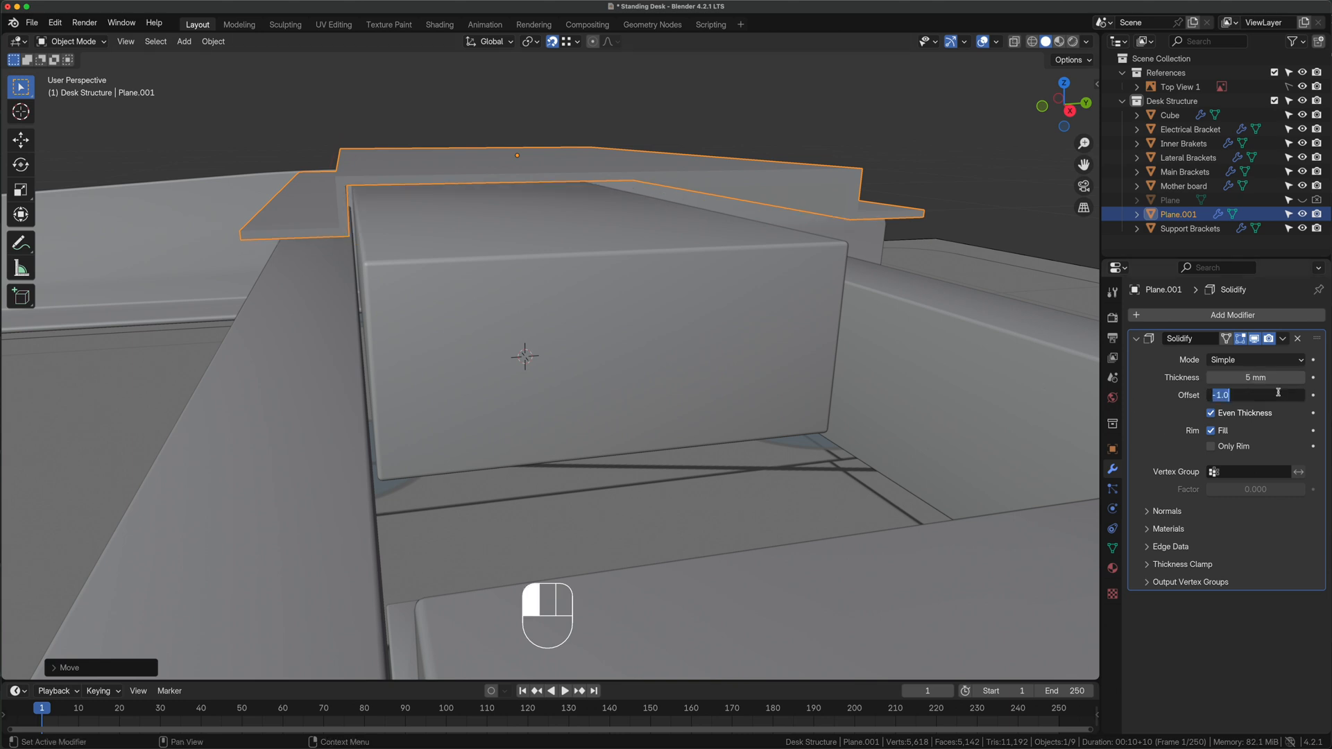
middle_click_drag(684, 327, 457, 388)
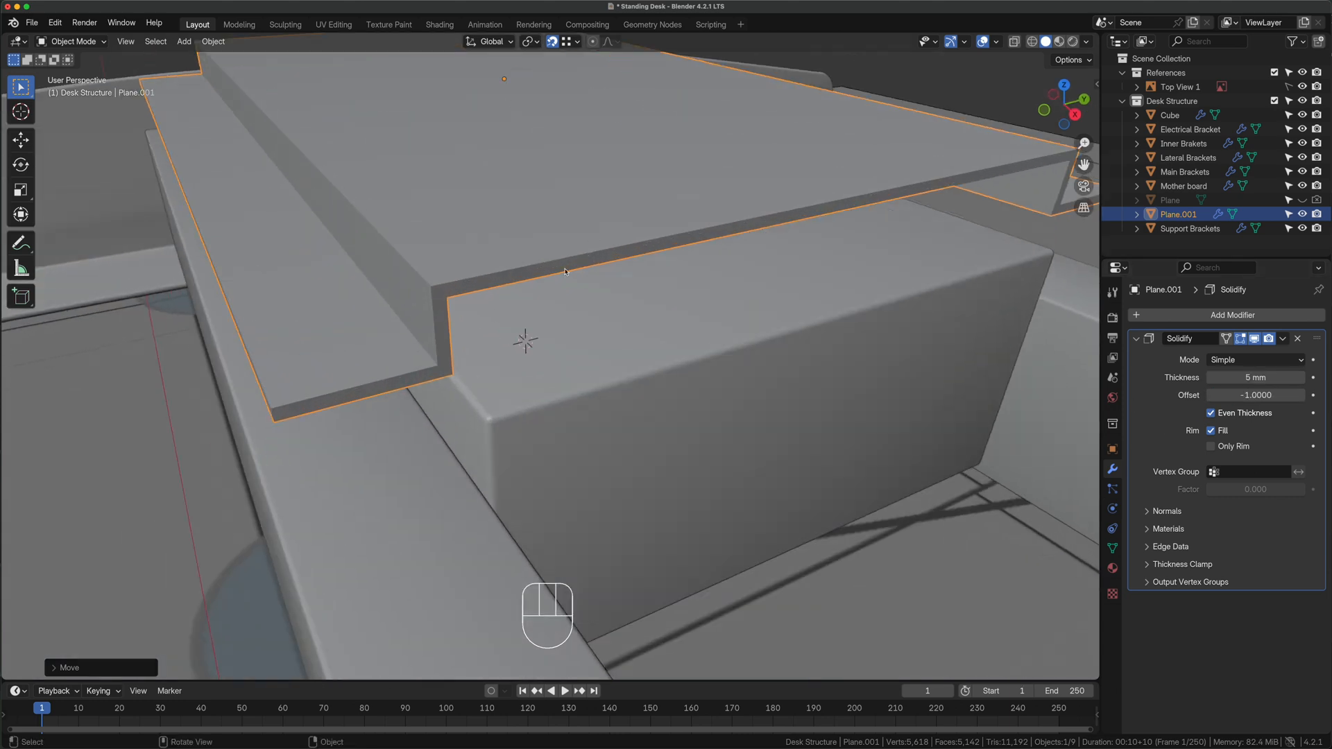
Bevel the upper and lower bend edges on both sides of the plate by about 12.2 mm with 10 segments
key("Tab")
key("Tab")
key("Tab")
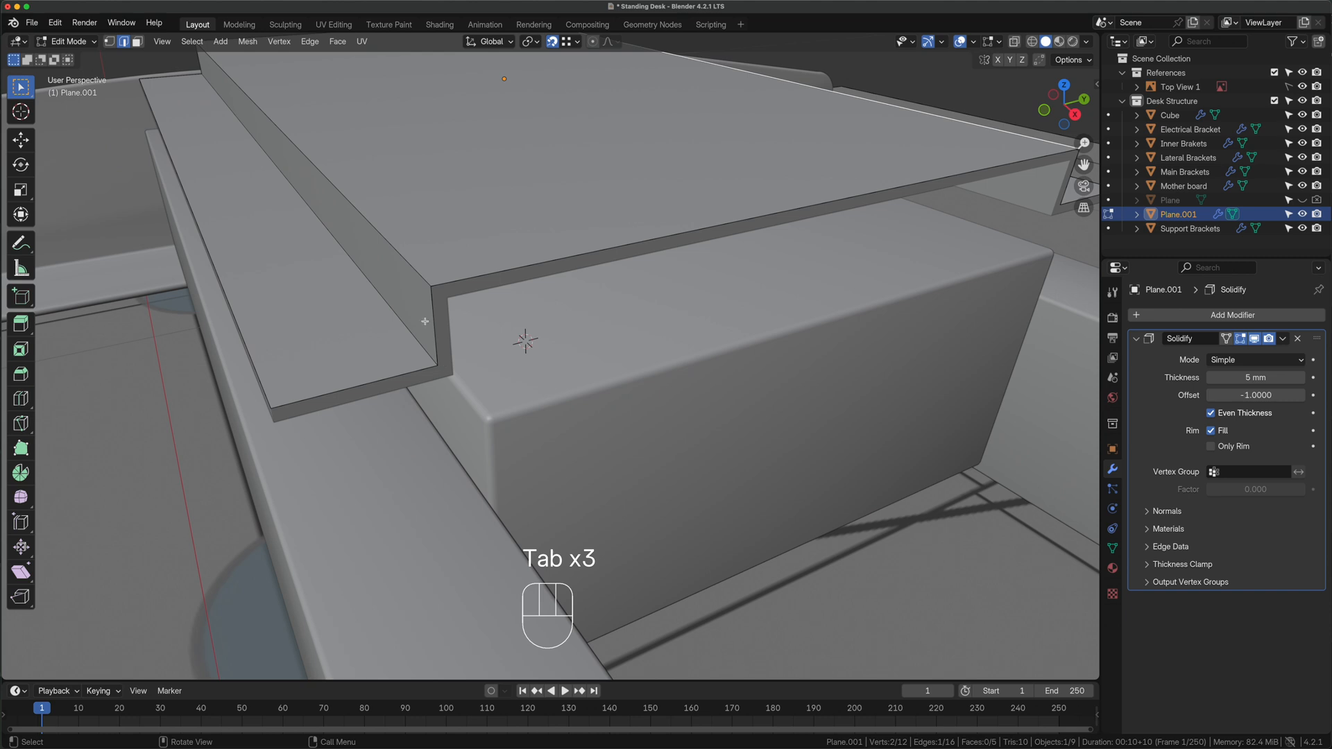
middle_click_drag(411, 334, 437, 282)
left_click(343, 229, "shift")
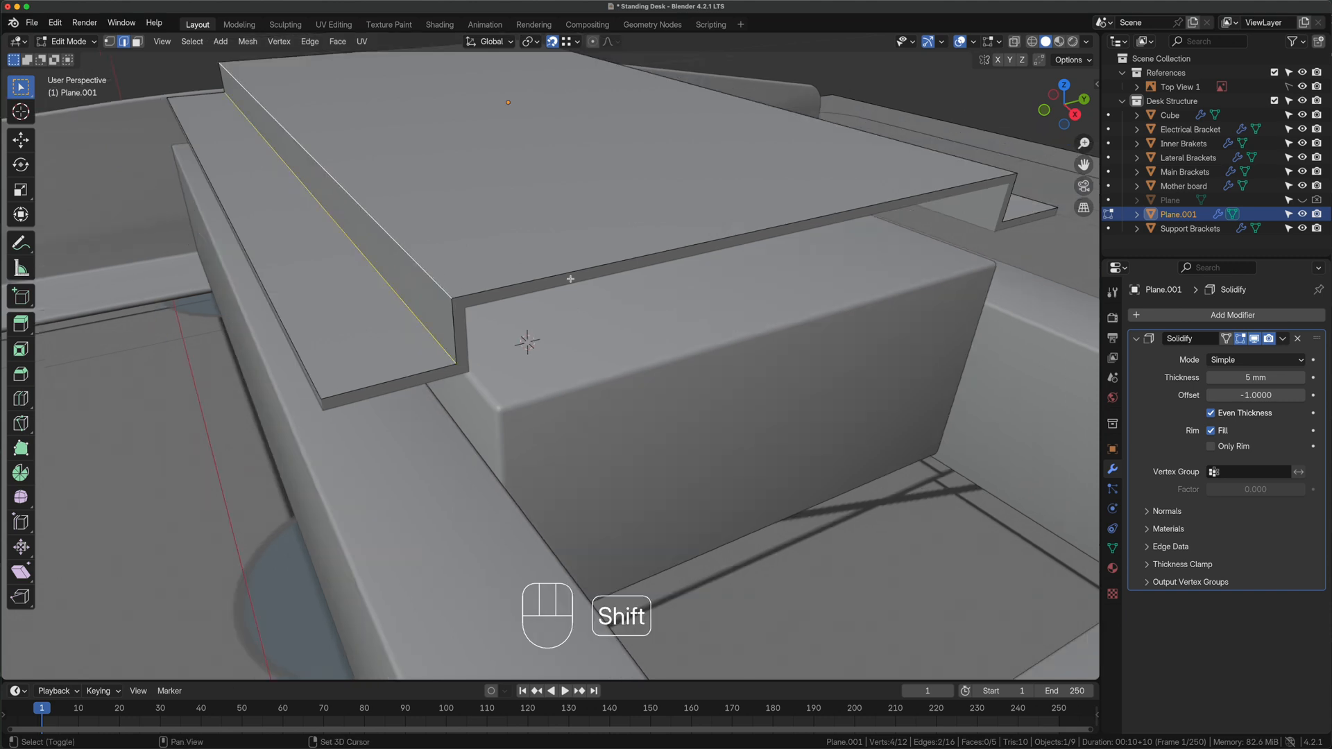
middle_click_drag(849, 231, 755, 223)
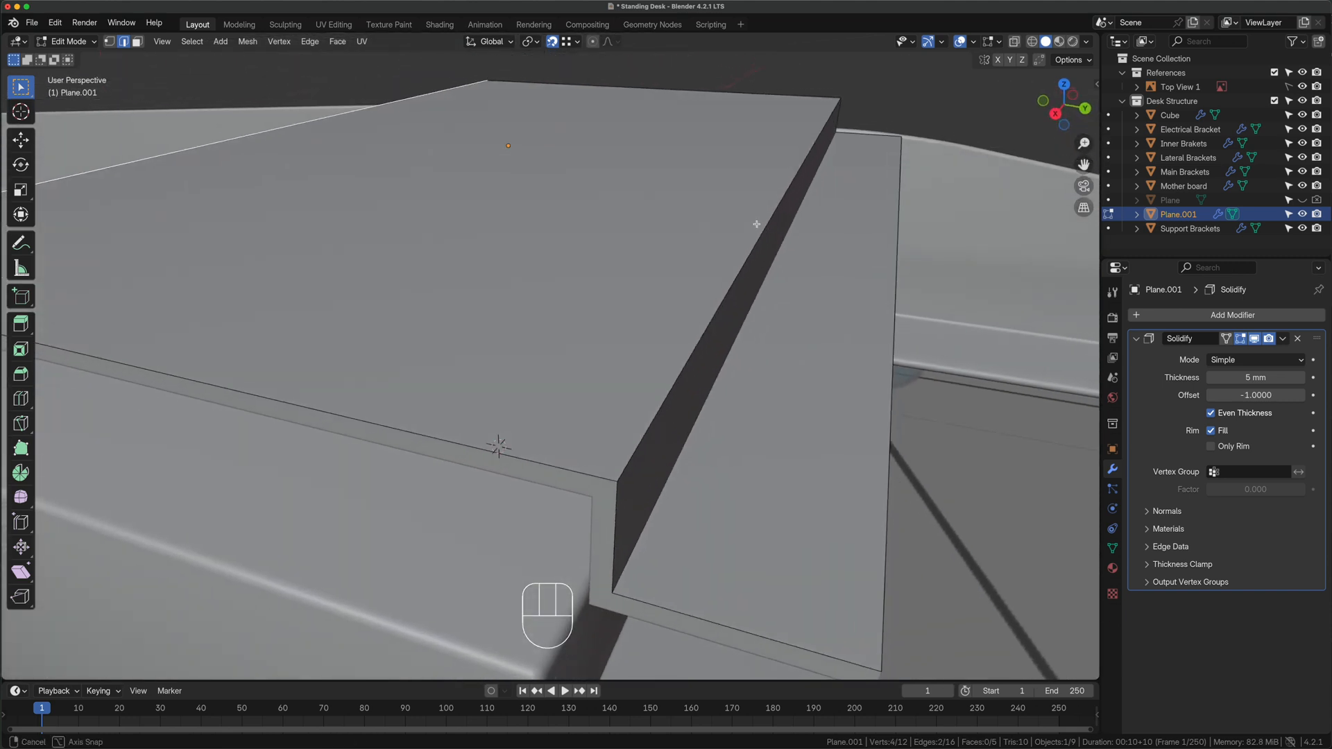
left_click(640, 442, "shift")
middle_click_drag(658, 497, 672, 485)
key("super+b")
left_click(640, 504)
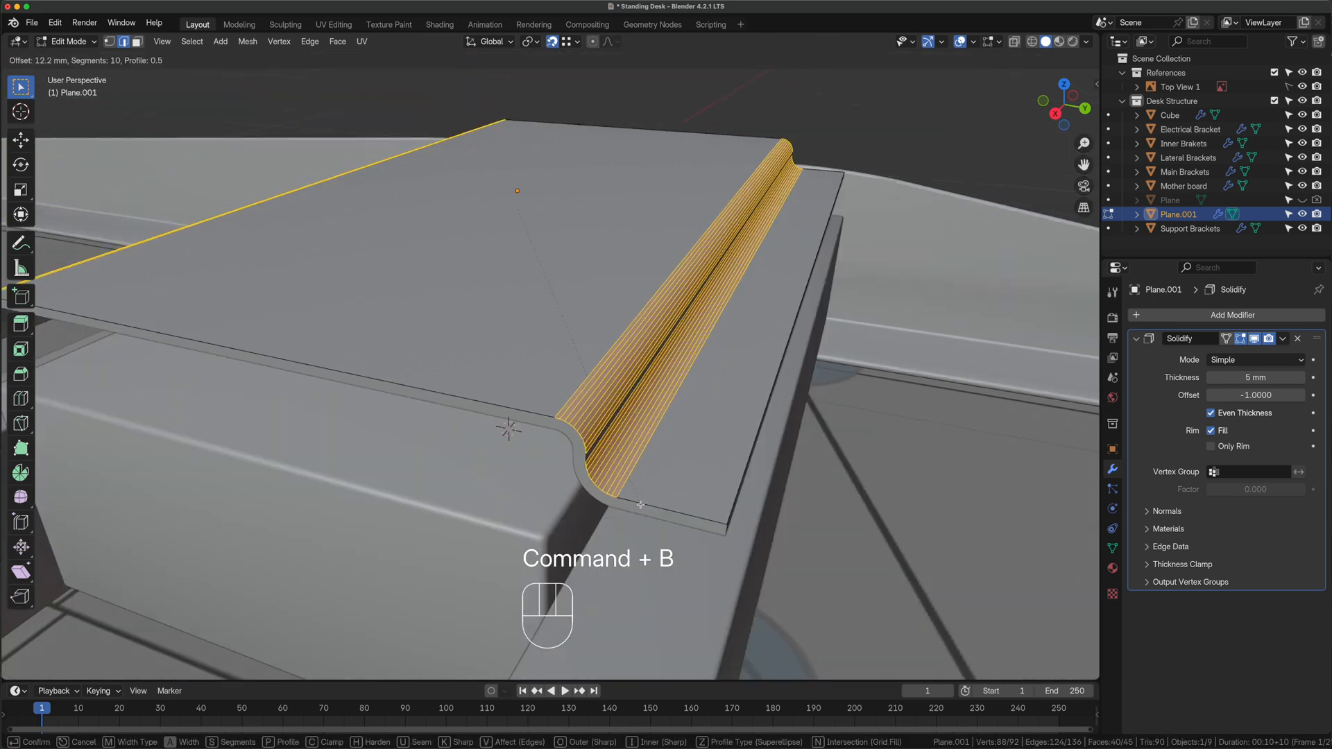
Shade the plate auto smooth and lower it along Z so its flanges rest on the rails
key("Tab")
key("Tab")
key("Tab")
right_click(521, 217)
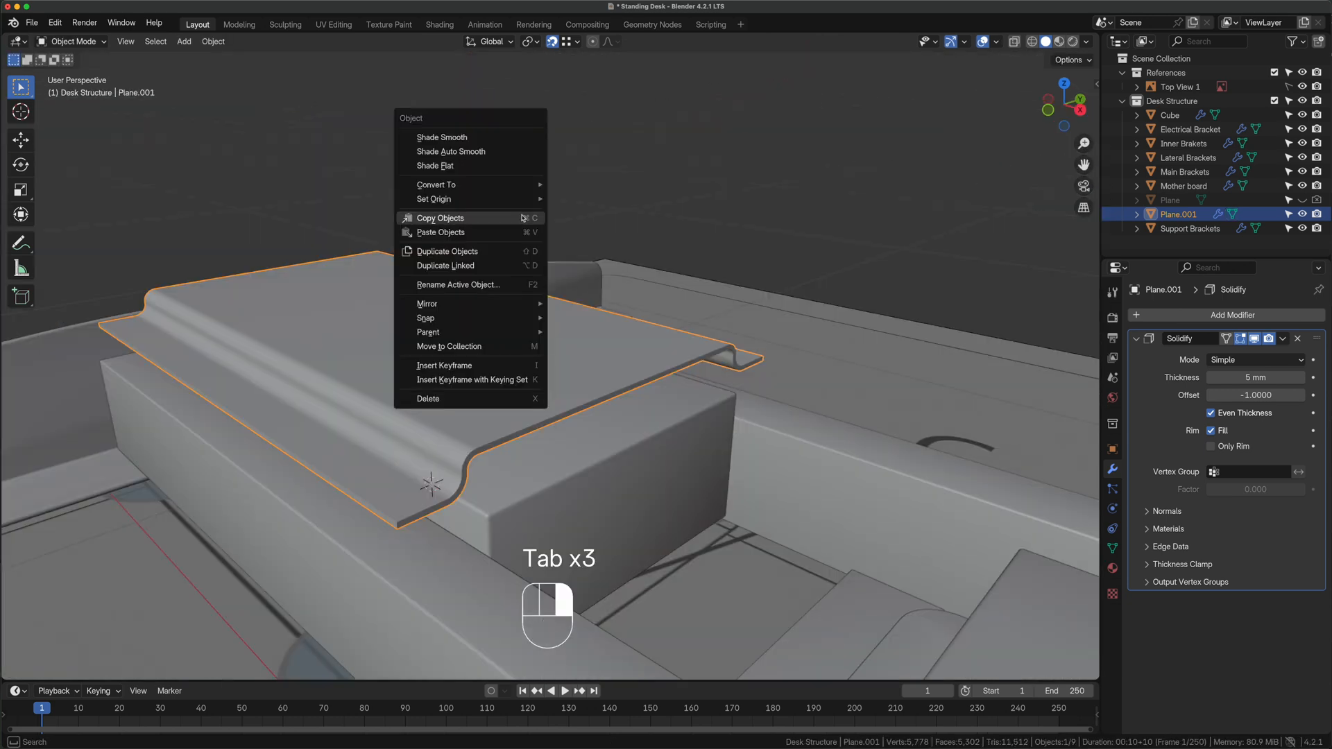
left_click(482, 152)
left_click(625, 488)
key("g")
key("z")
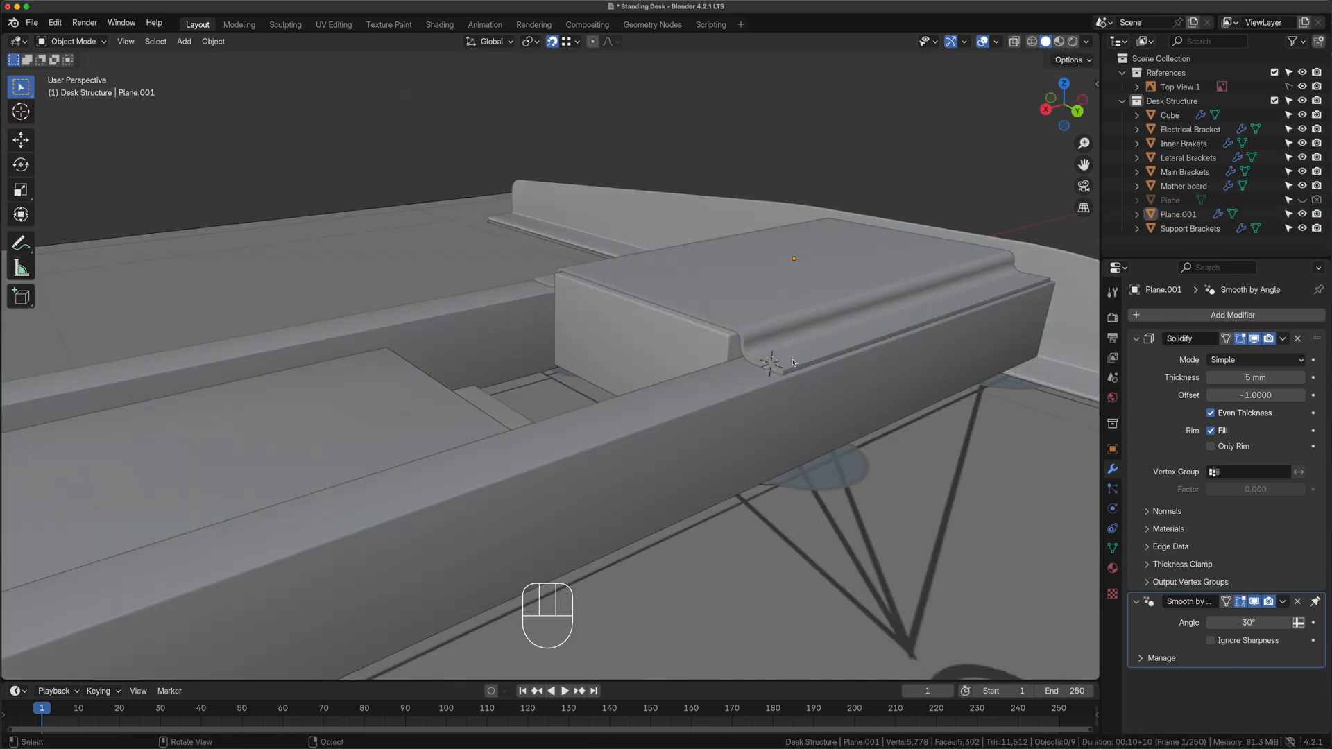
Add a Bevel modifier with an amount of 1 mm to the plate and apply its Solidify modifier
left_click(824, 295)
left_click(1134, 340)
left_click(1139, 316)
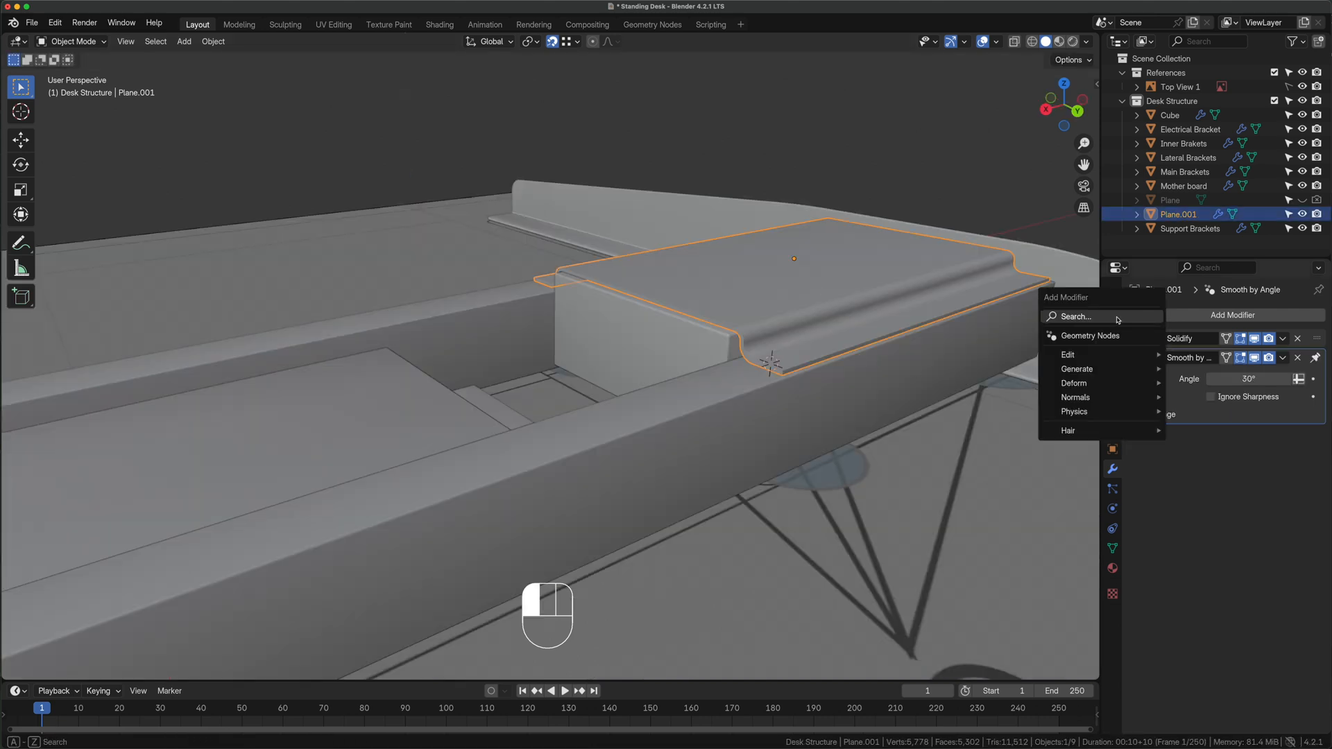
left_click(1109, 318)
left_click(1052, 372)
left_click(1271, 411)
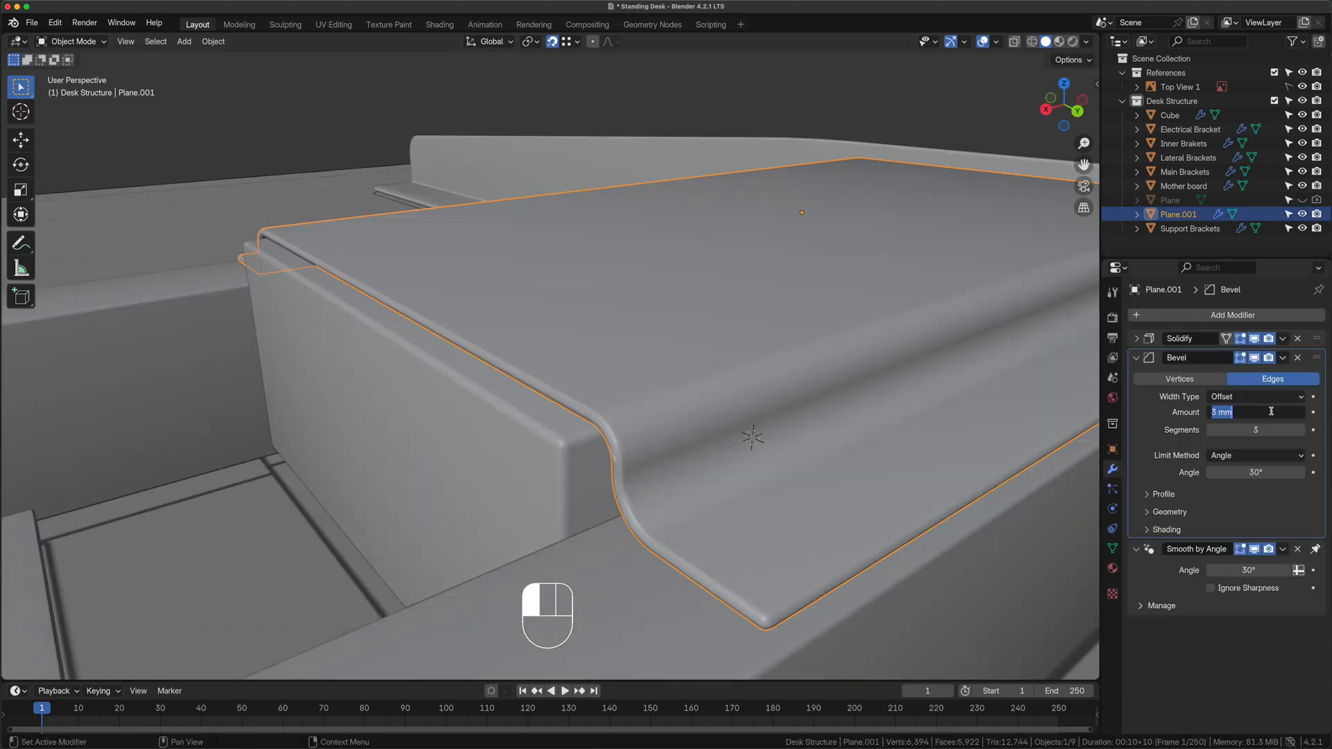
type("1")
key("Tab")
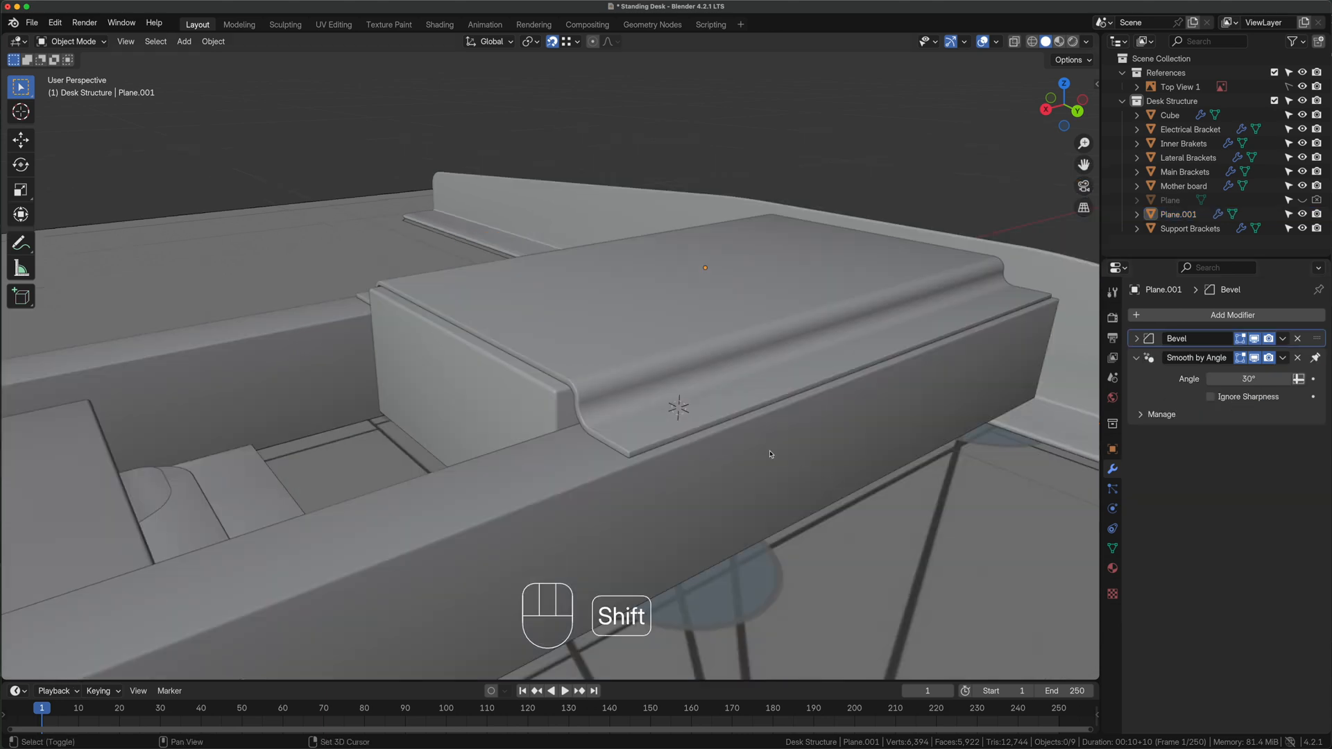
Round the four outer corner edges of the cover plate's flanges with a Bevel
middle_click_drag(625, 389, 629, 366, "shift")
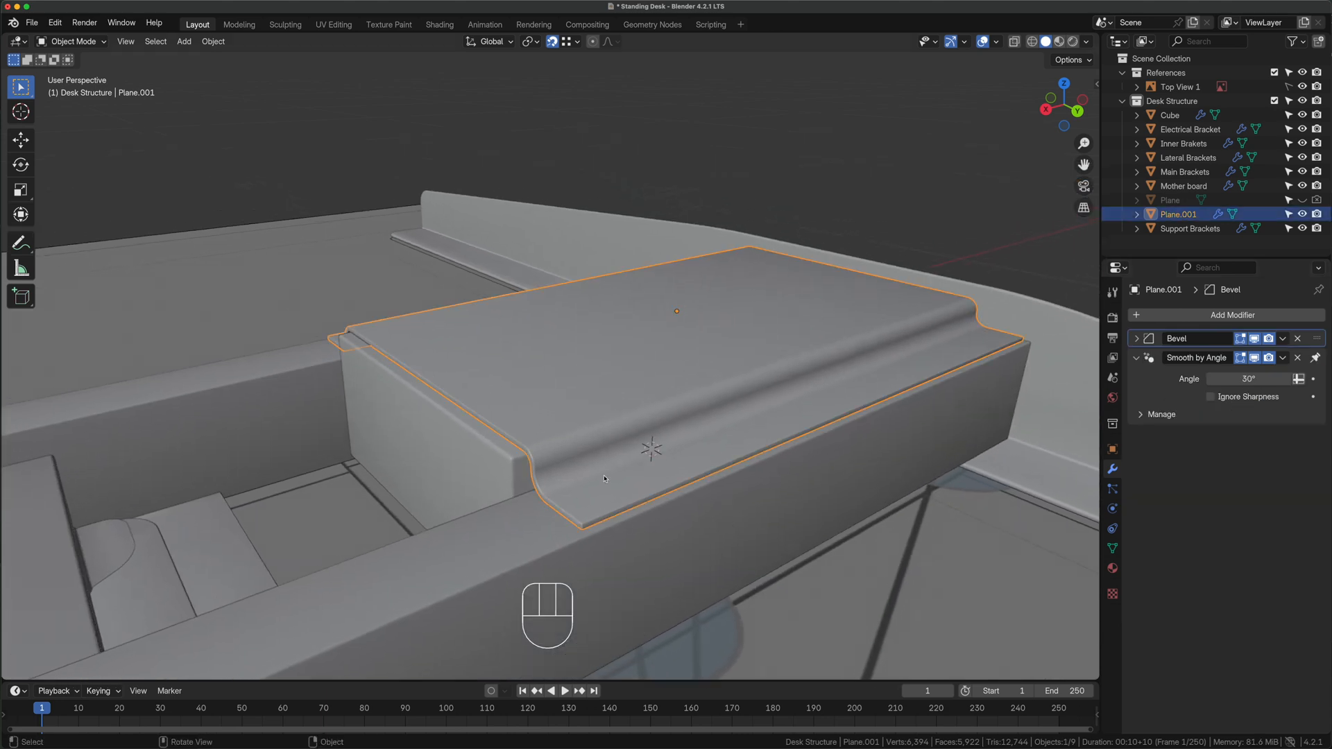
key("Tab")
left_click(582, 526)
middle_click_drag(568, 541, 642, 454)
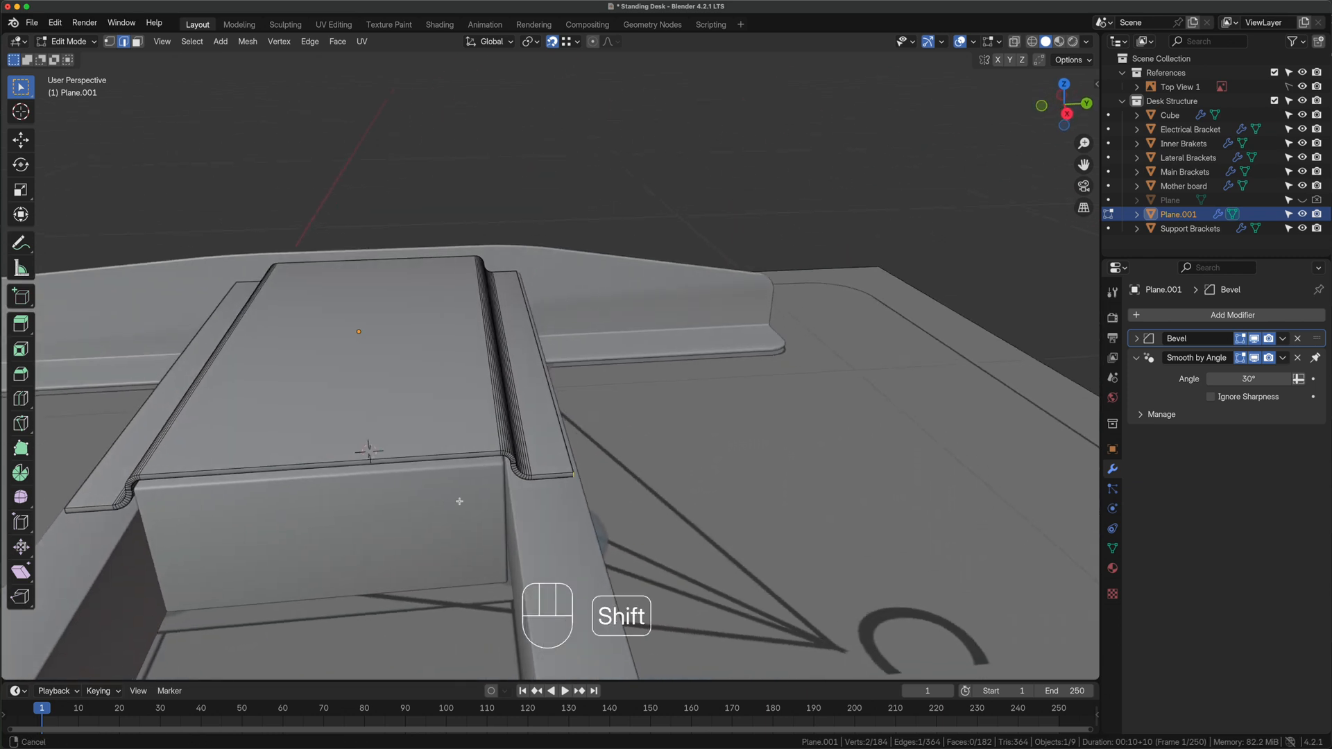
middle_click_drag(459, 500, 629, 468, "shift")
left_click(506, 461, "shift")
middle_click_drag(506, 461, 763, 576)
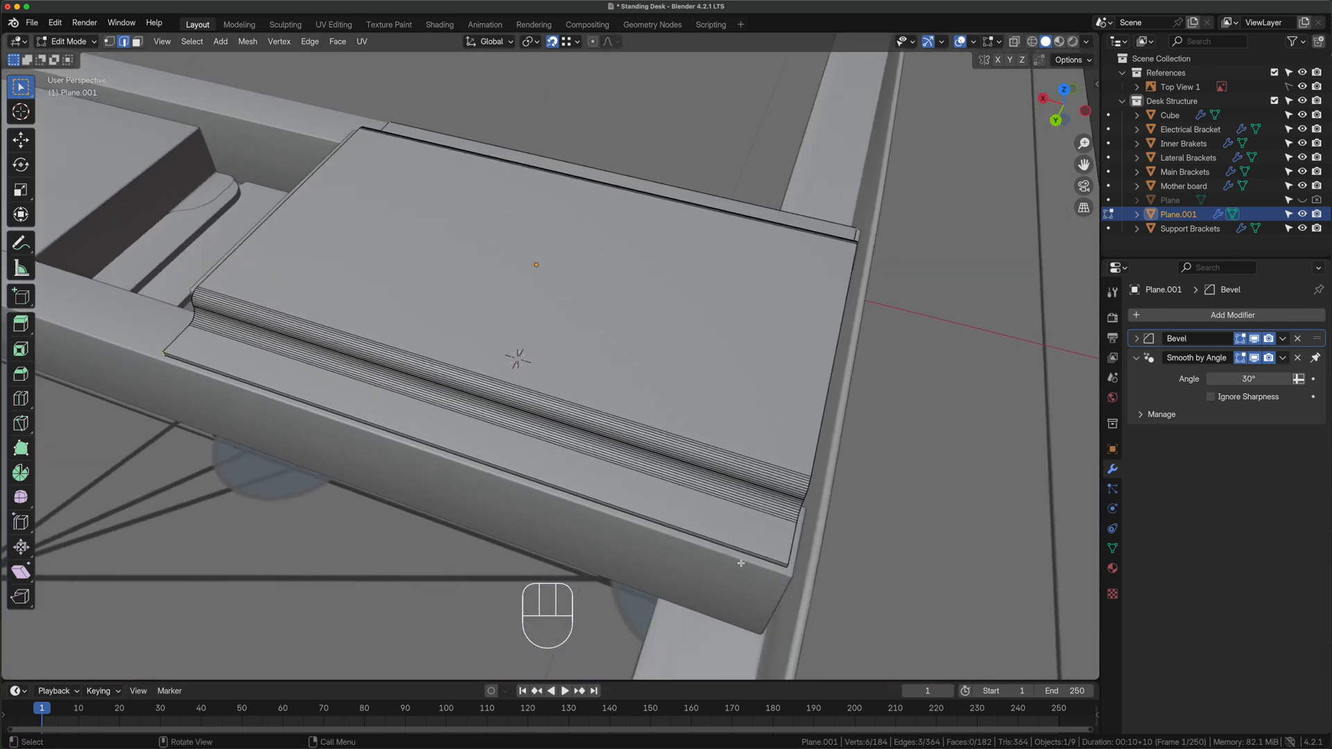
left_click(766, 580, "shift")
left_click_drag(766, 580, 764, 584, "shift")
middle_click_drag(737, 547, 220, 404)
key("grave")
left_click(219, 324)
key("super+b")
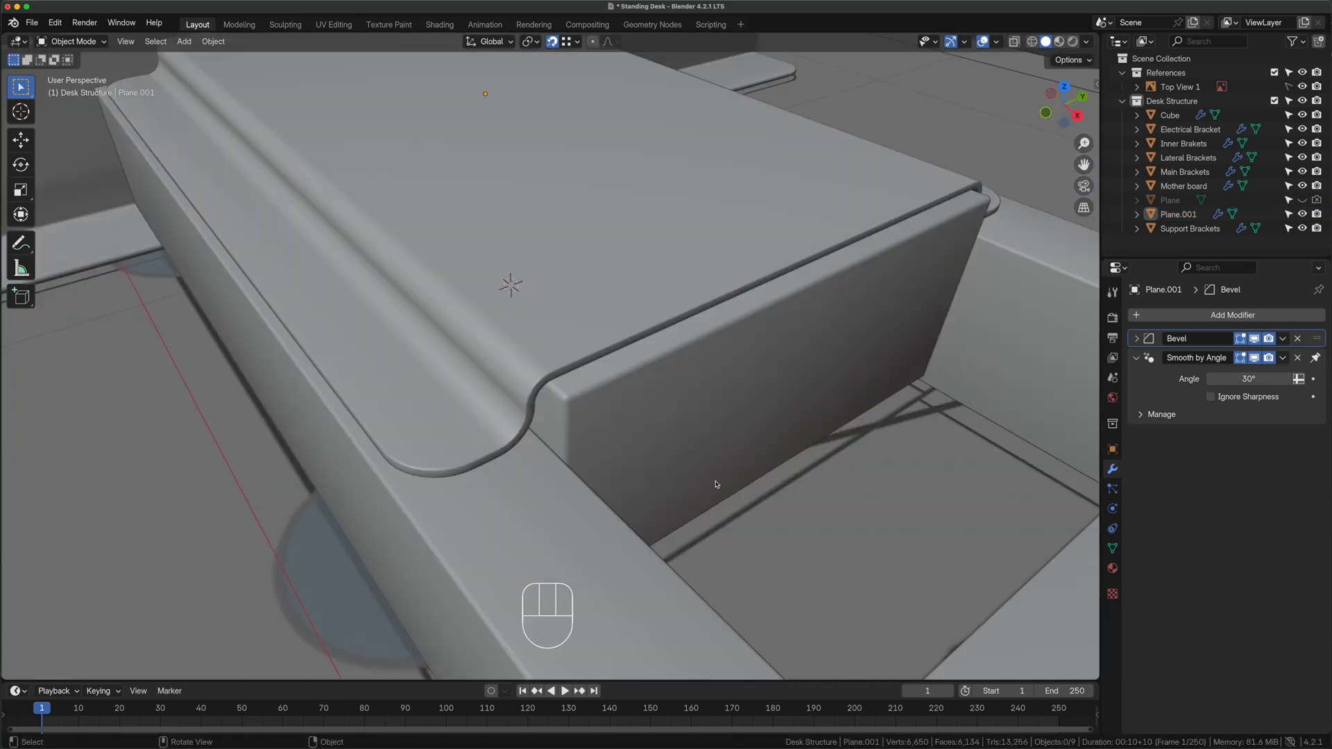
Add a cube over the small square leg outline in the top reference and scale it into a tall column matching that outline
scroll(714, 484, "down", 5)
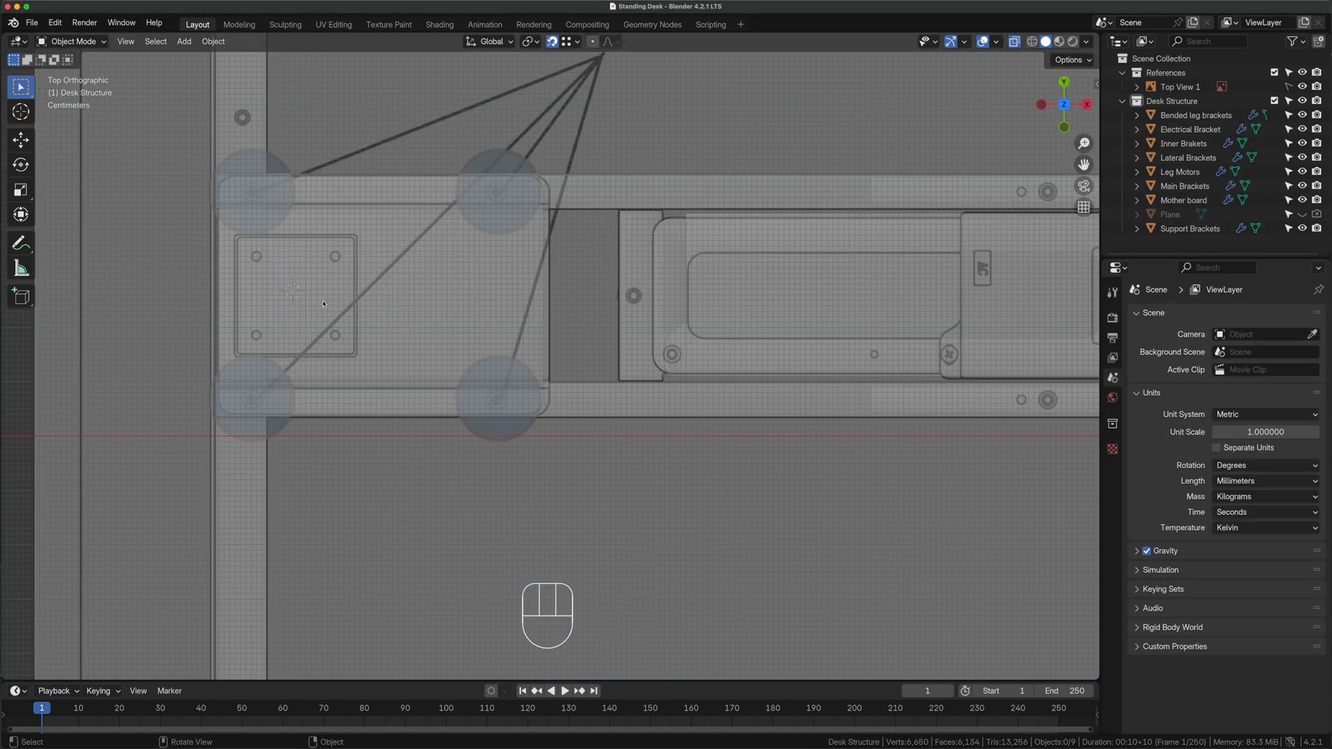
key("shift+a")
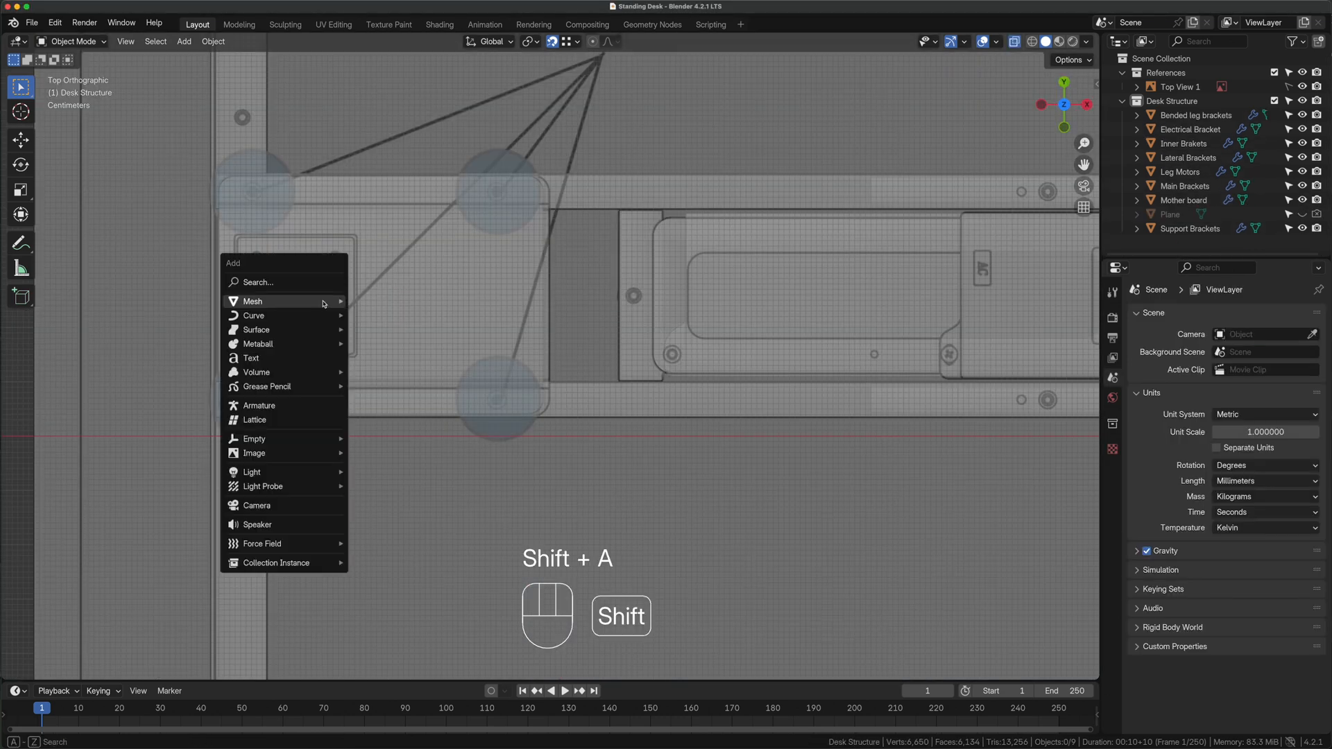
mouse_move(324, 303)
left_click(381, 316)
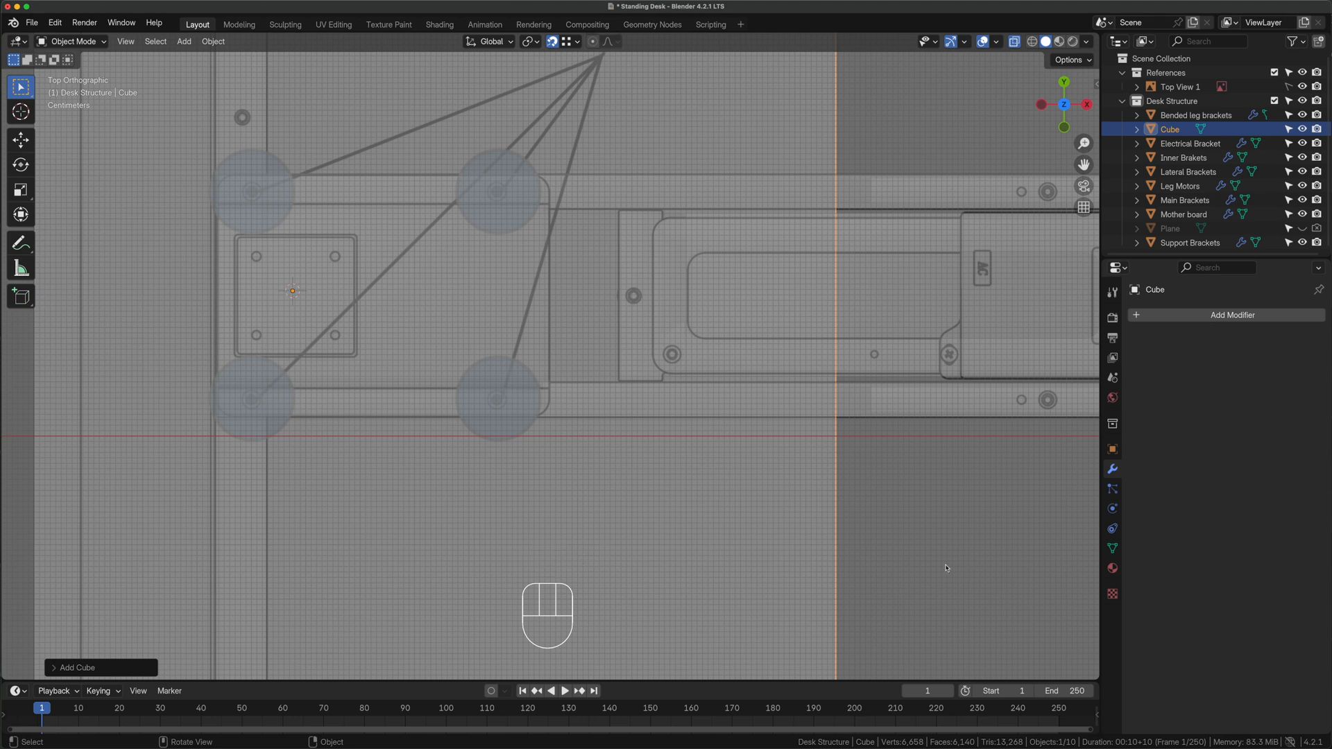
scroll(945, 568, "down", 4)
key("s")
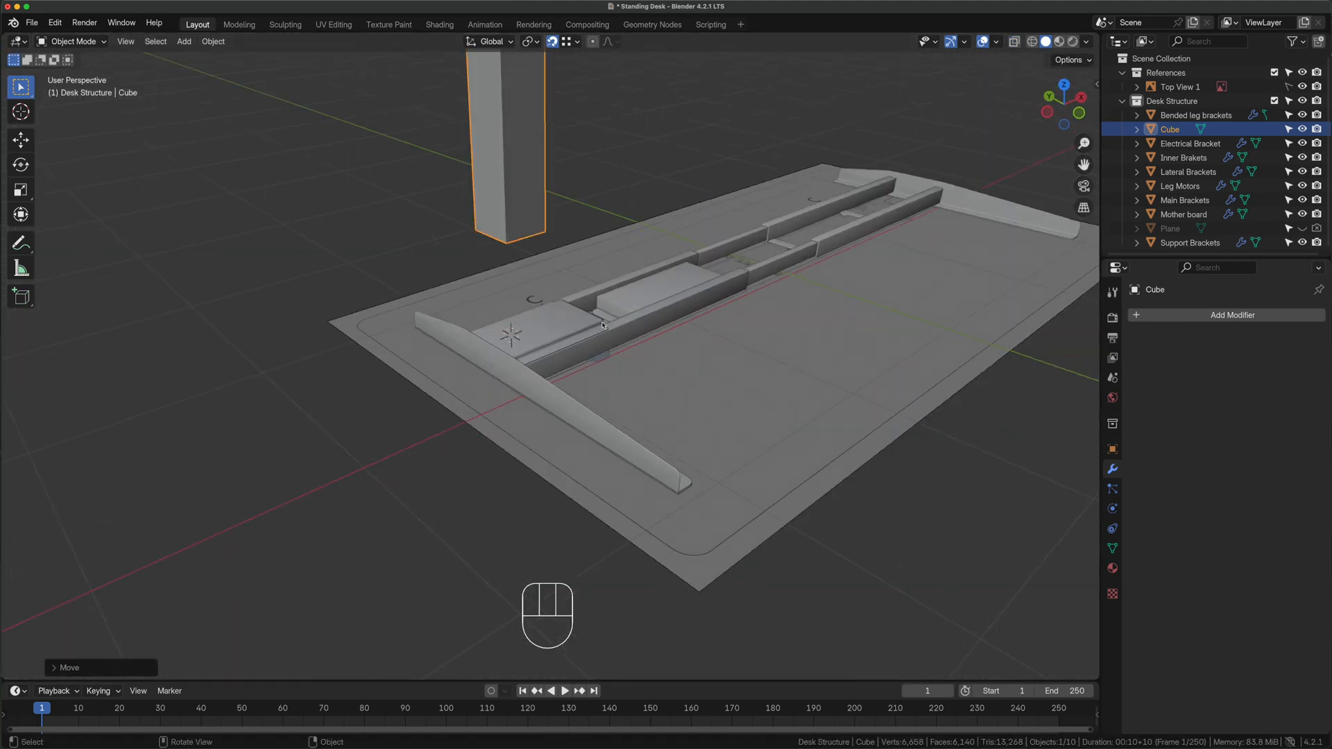
Move the leg column along Z so it stands on the cover plate, and apply its scale
key("g")
key("z")
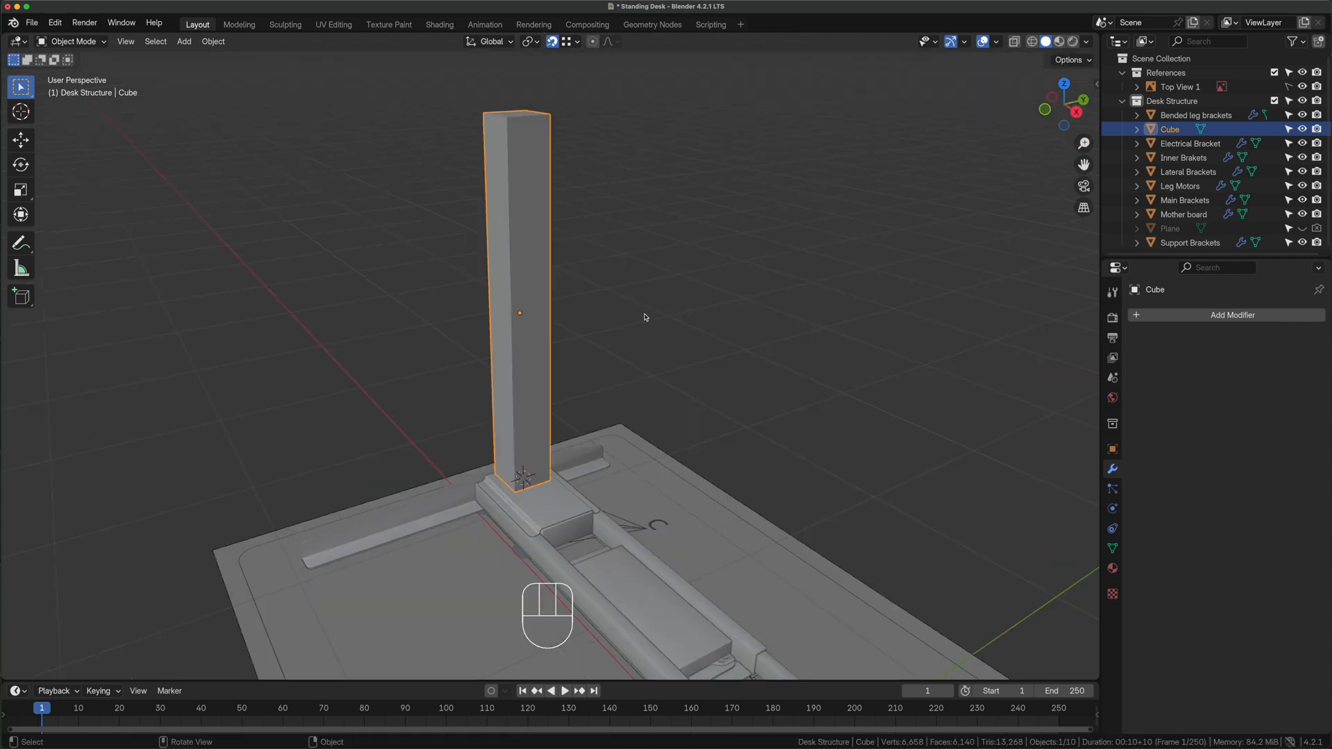
key("super+a")
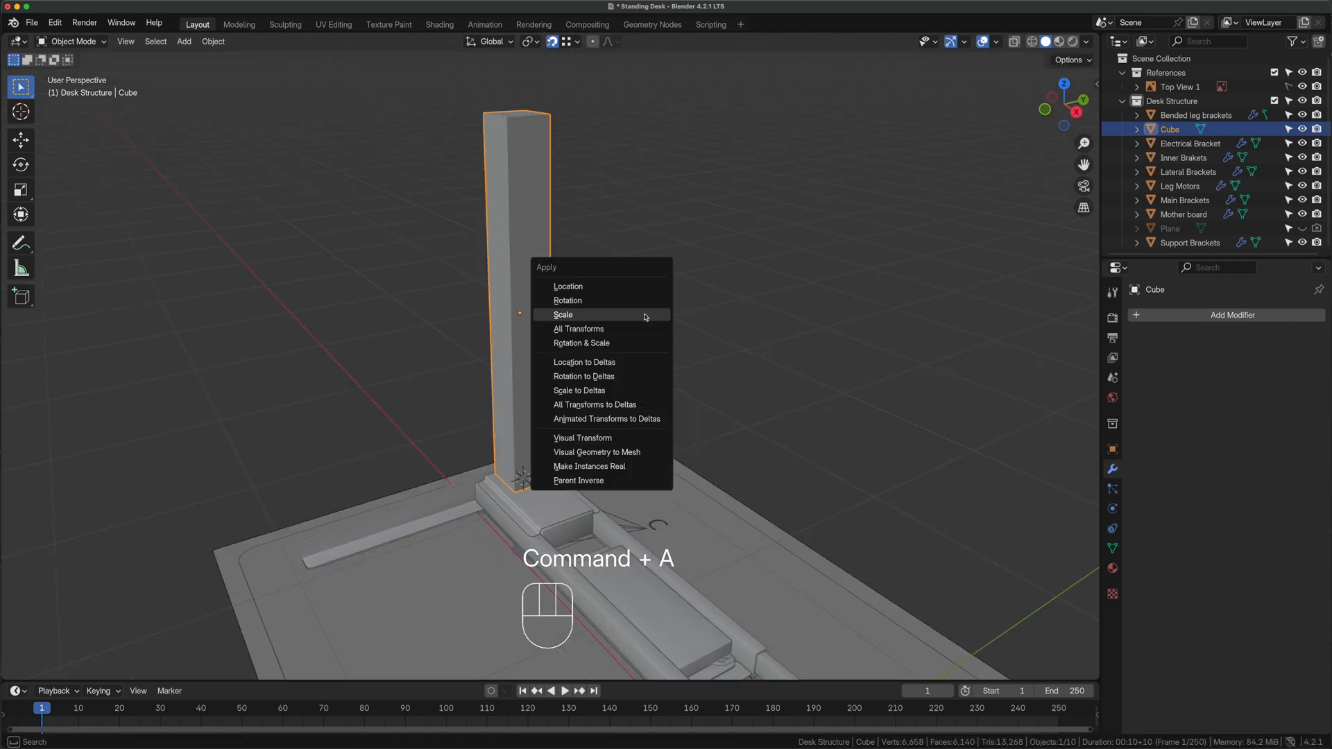
left_click(644, 317)
Copy the modifiers from Leg Motors to the leg column and shade the column auto smooth
left_click(565, 538, "shift")
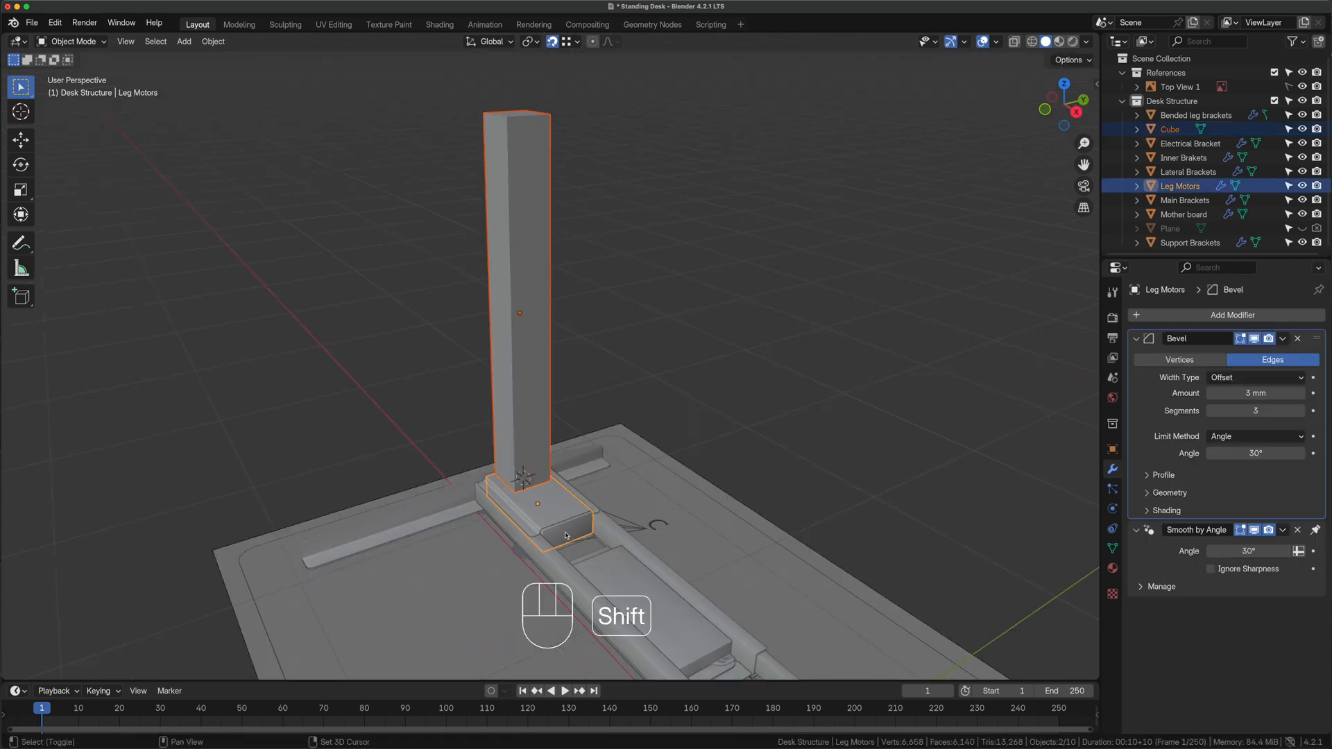
key("super+l")
left_click(651, 365)
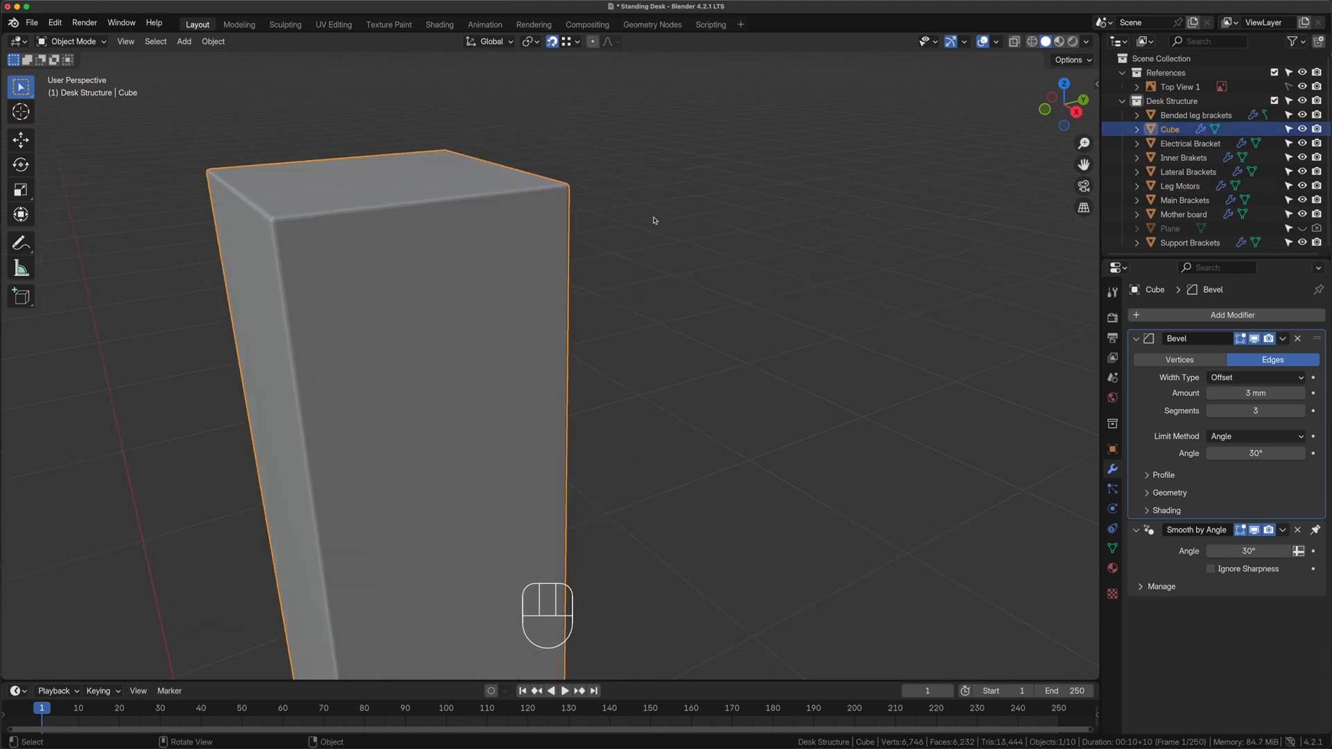
right_click(653, 220)
left_click(653, 219)
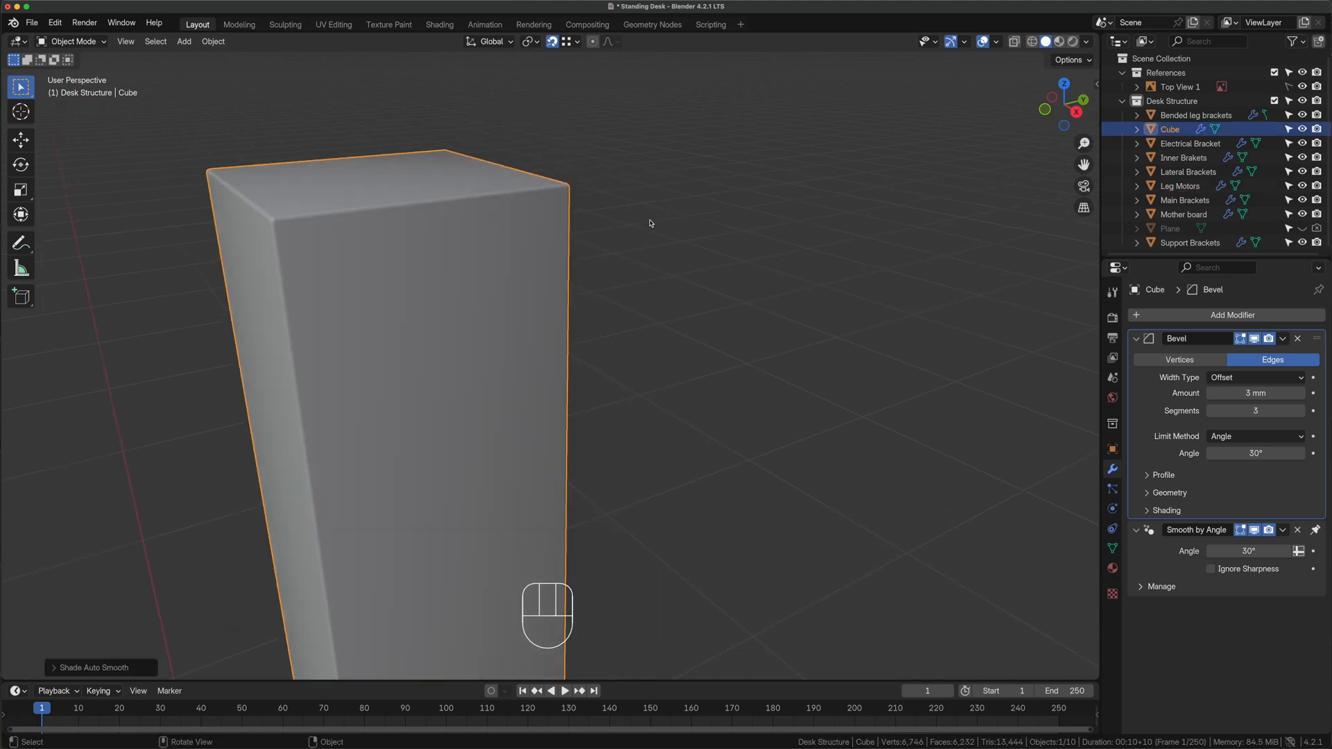
Isolate the leg column, duplicate it in place and scale the copy down slightly to nest inside the original
scroll(618, 235, "down", 6)
key("slash")
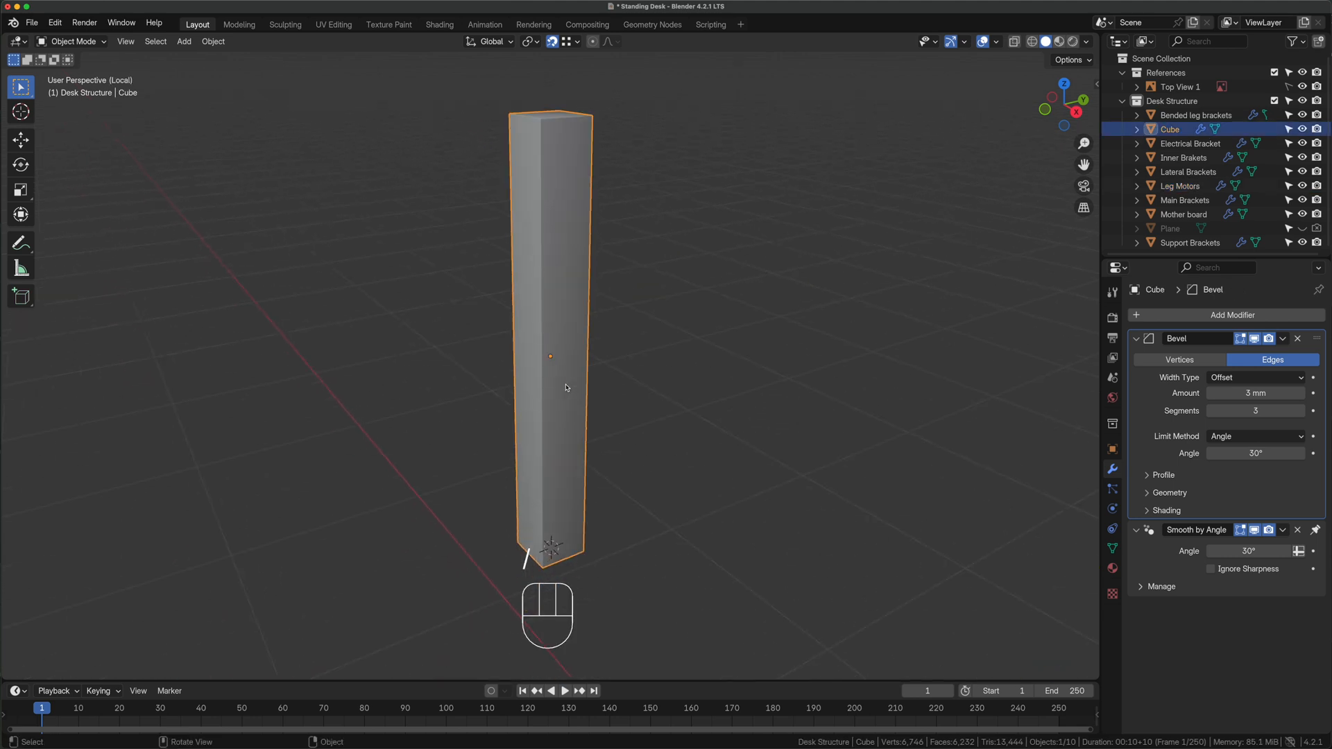
key("grave")
left_click(648, 242)
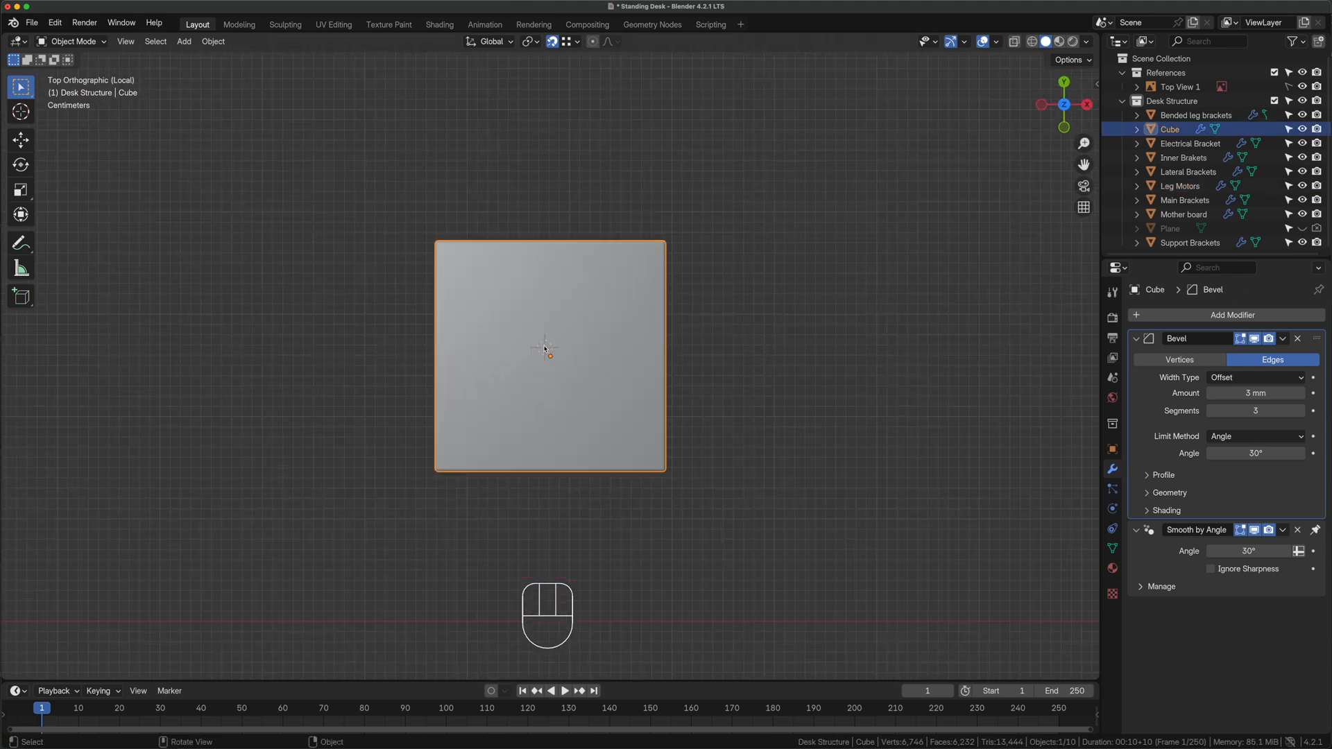
key("shift+d")
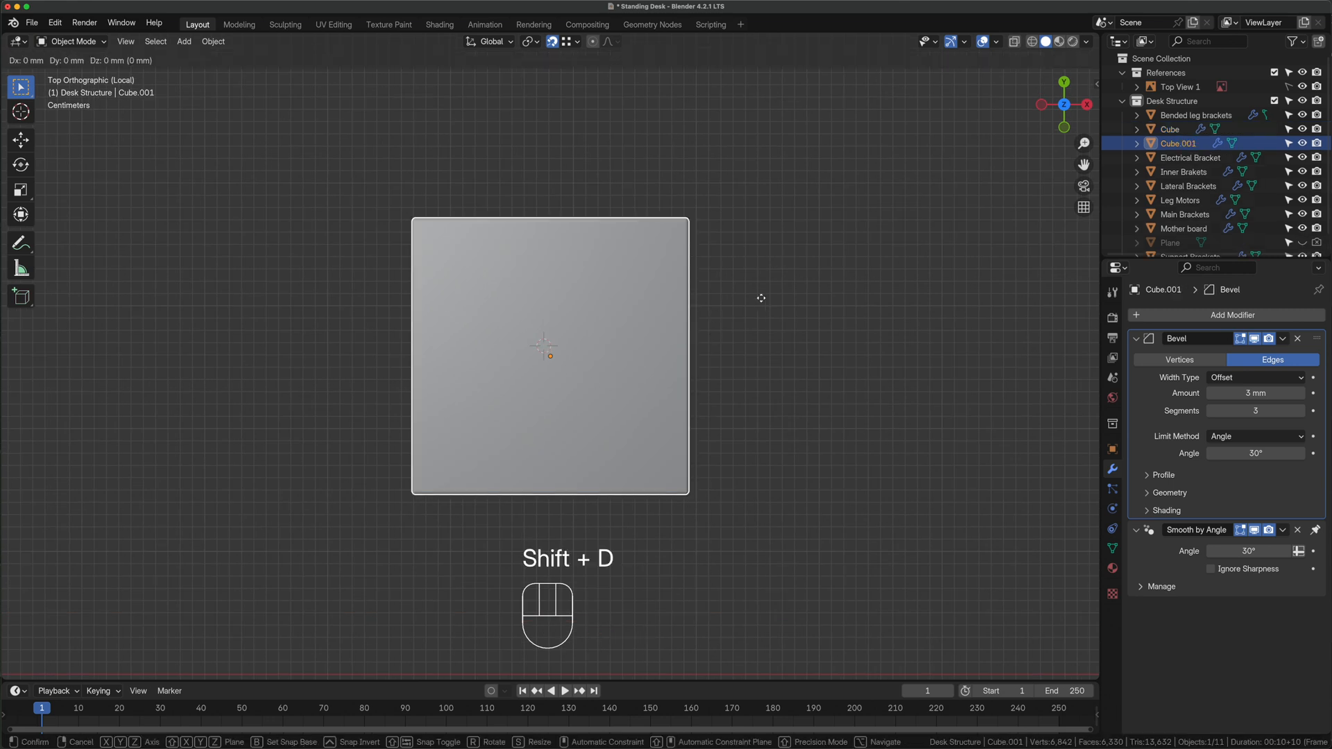
right_click(852, 404)
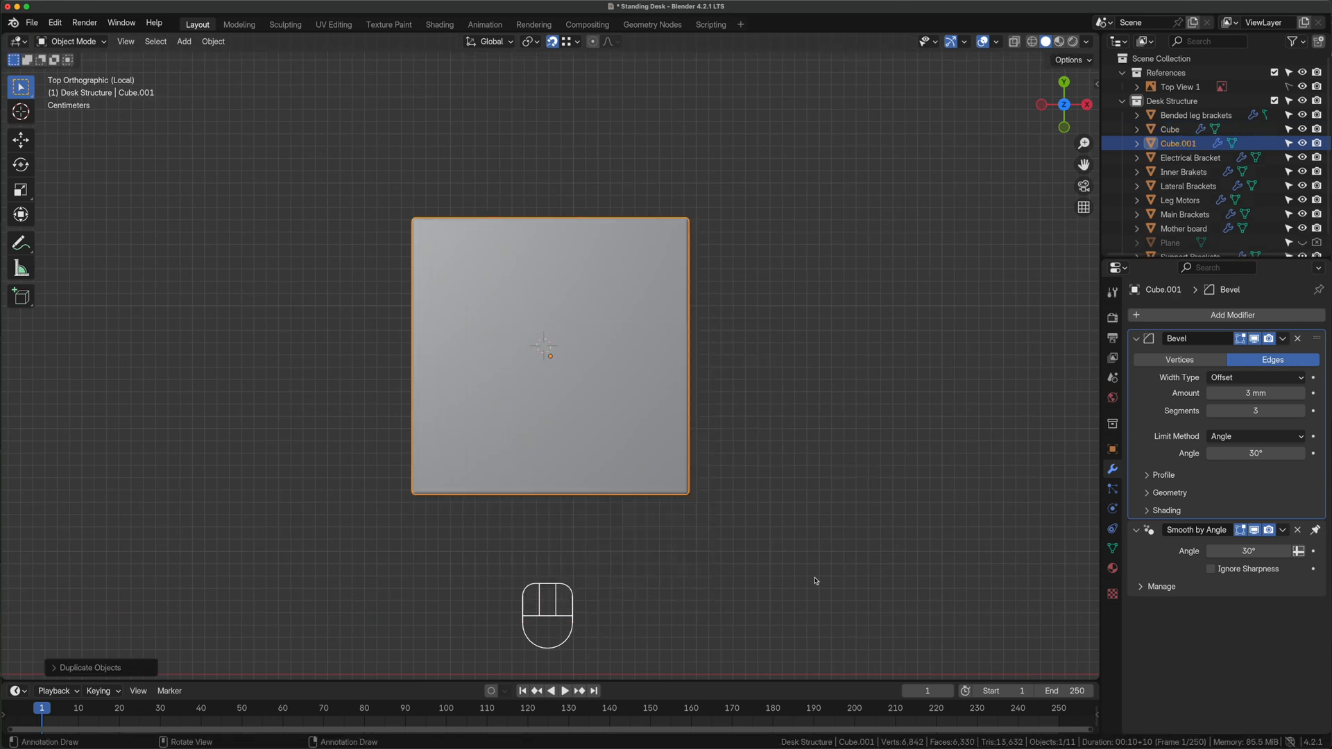
key("s")
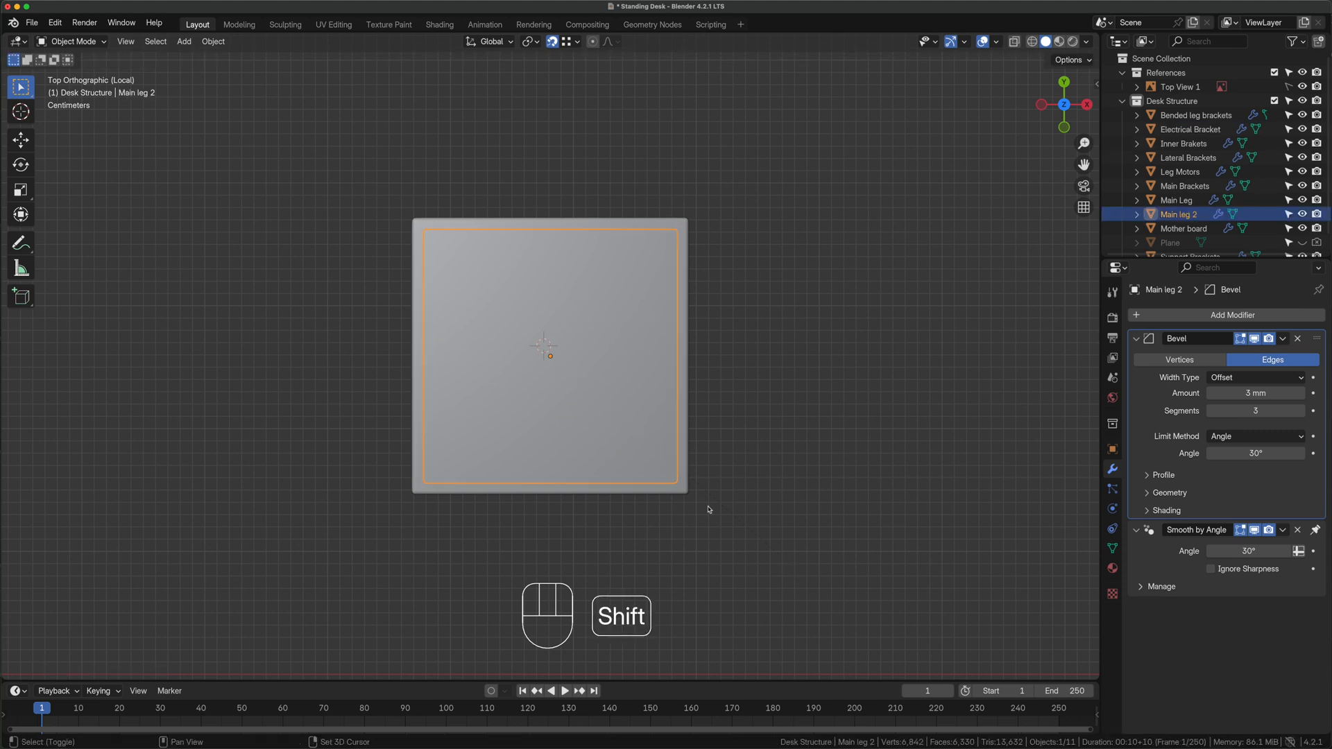
Duplicate Main leg 2 in place, scale the copy down slightly and rename it Main leg 3
key("shift+d")
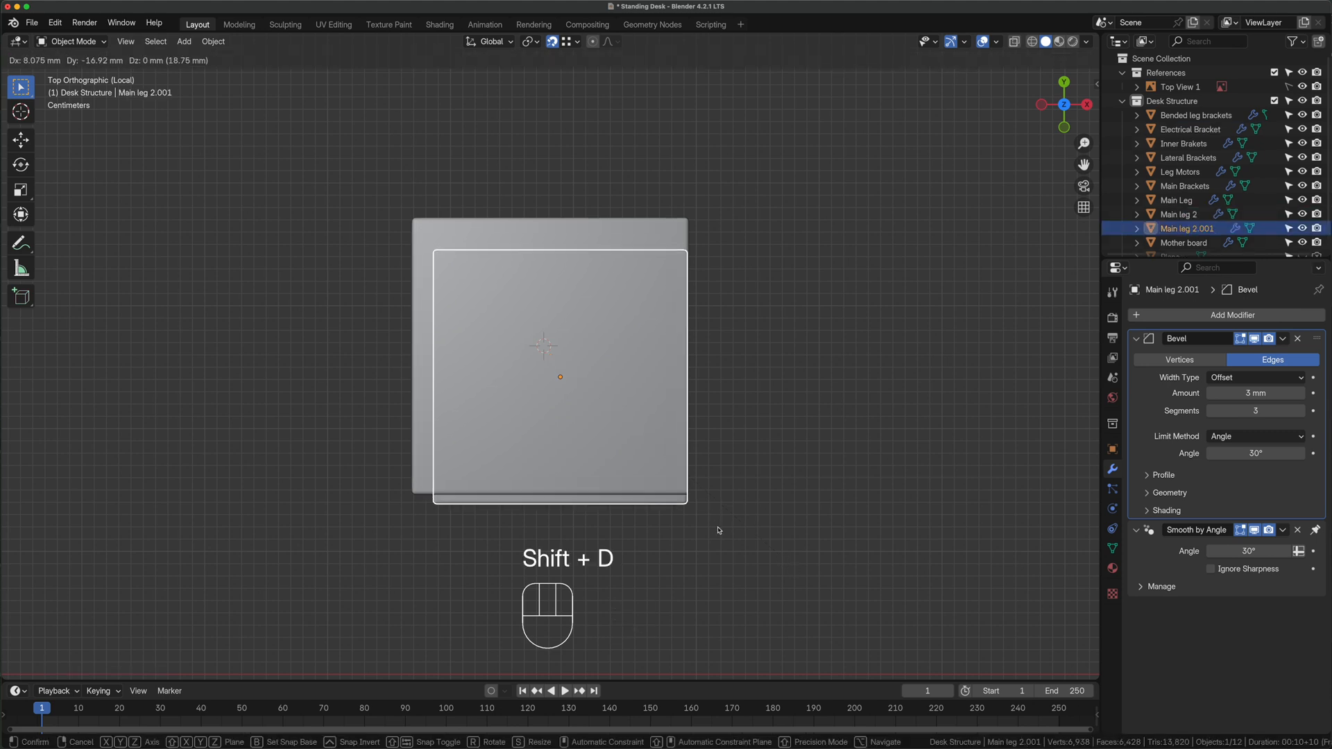
right_click(717, 527)
key("s")
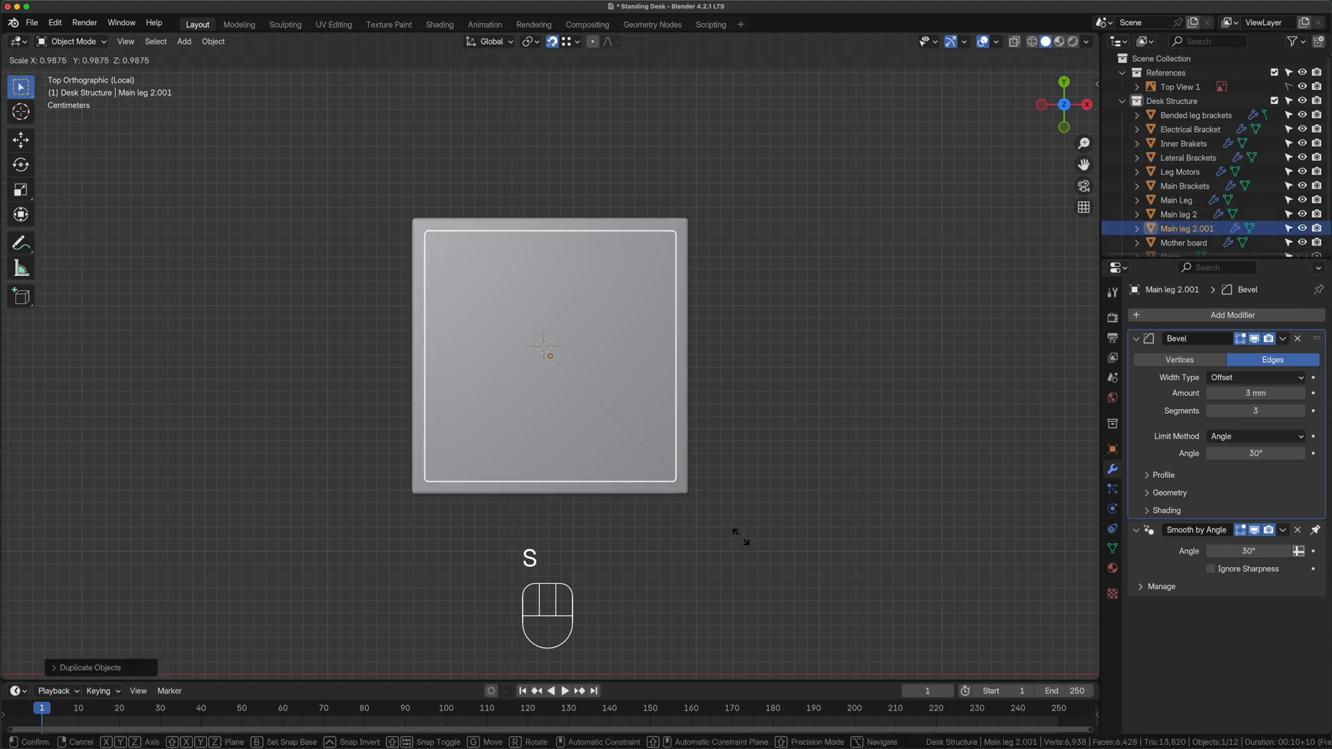
left_click(719, 523)
double_click(1189, 228)
type("Main le")
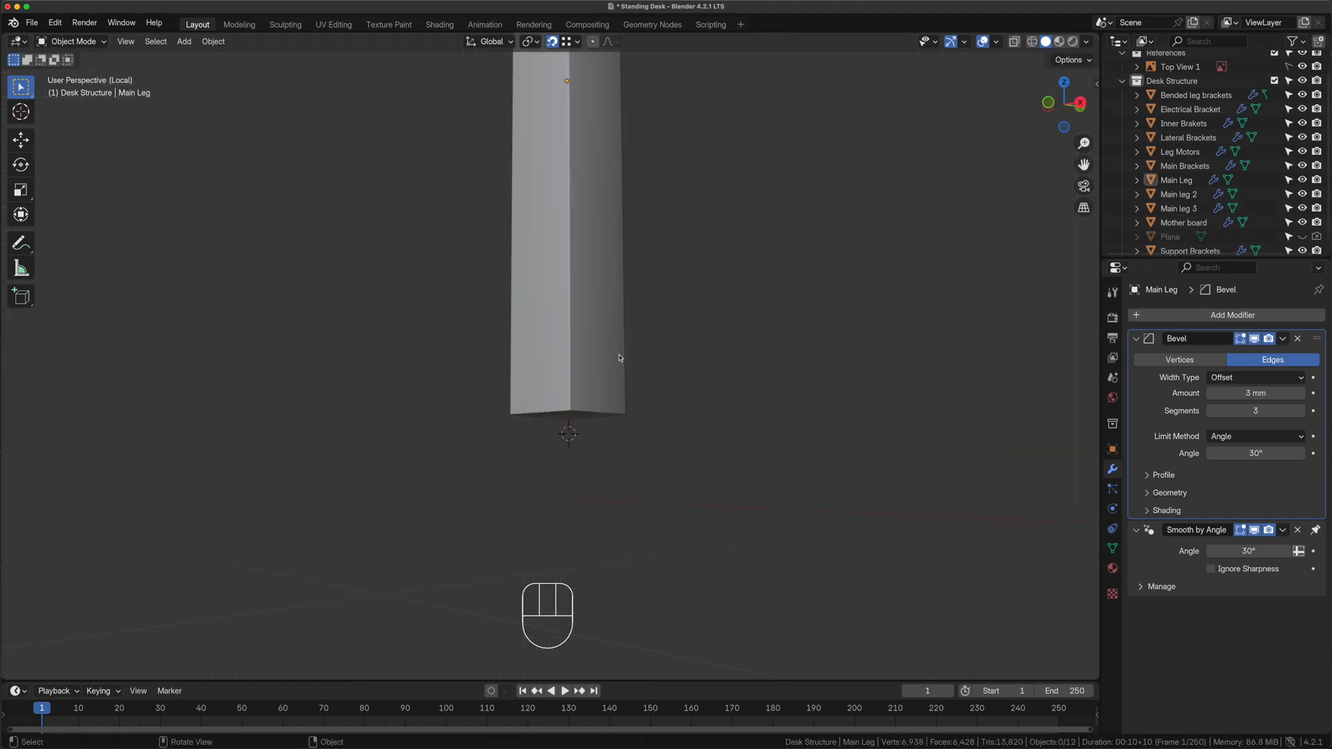
Undo the last vertical move of Main Leg and clear the selection
key("super+z")
key("super+z")
left_click(689, 384)
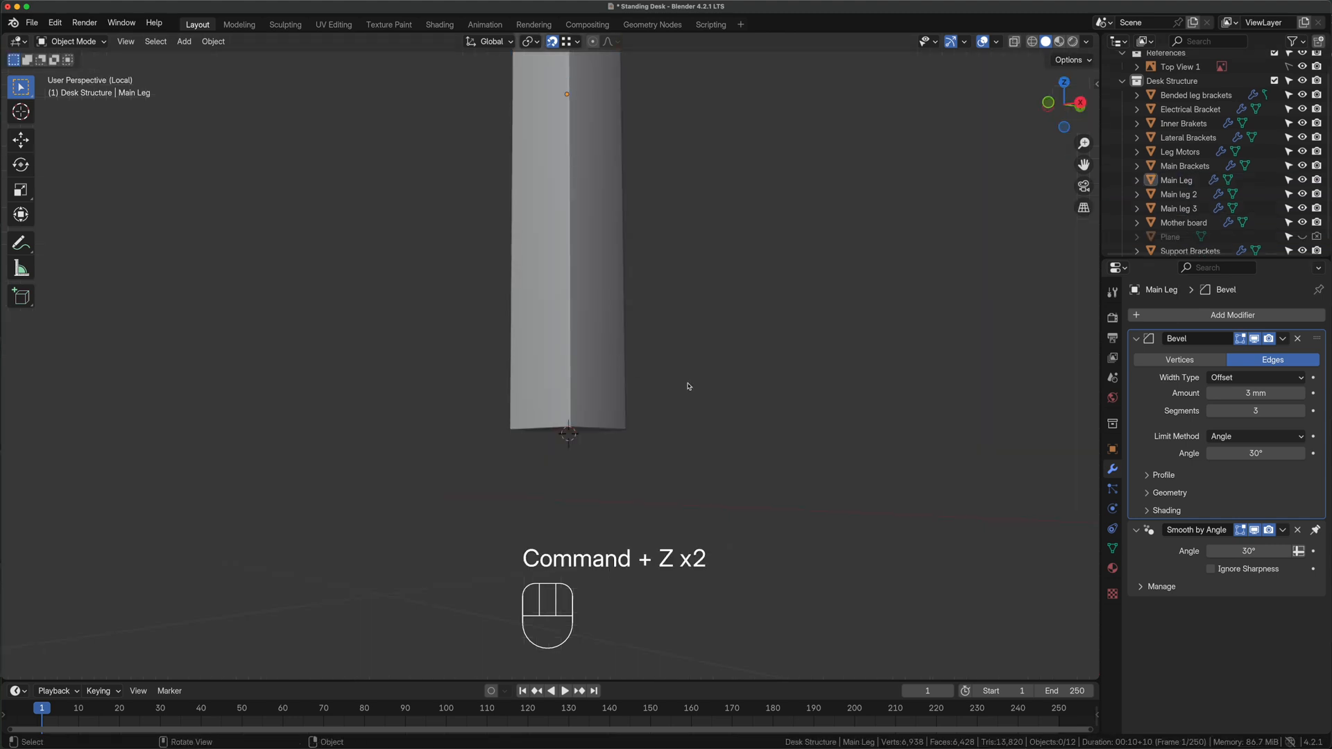
With X-ray display on, move Main leg 2 down along Z until its lower end aligns with Main Leg's
key("alt+z")
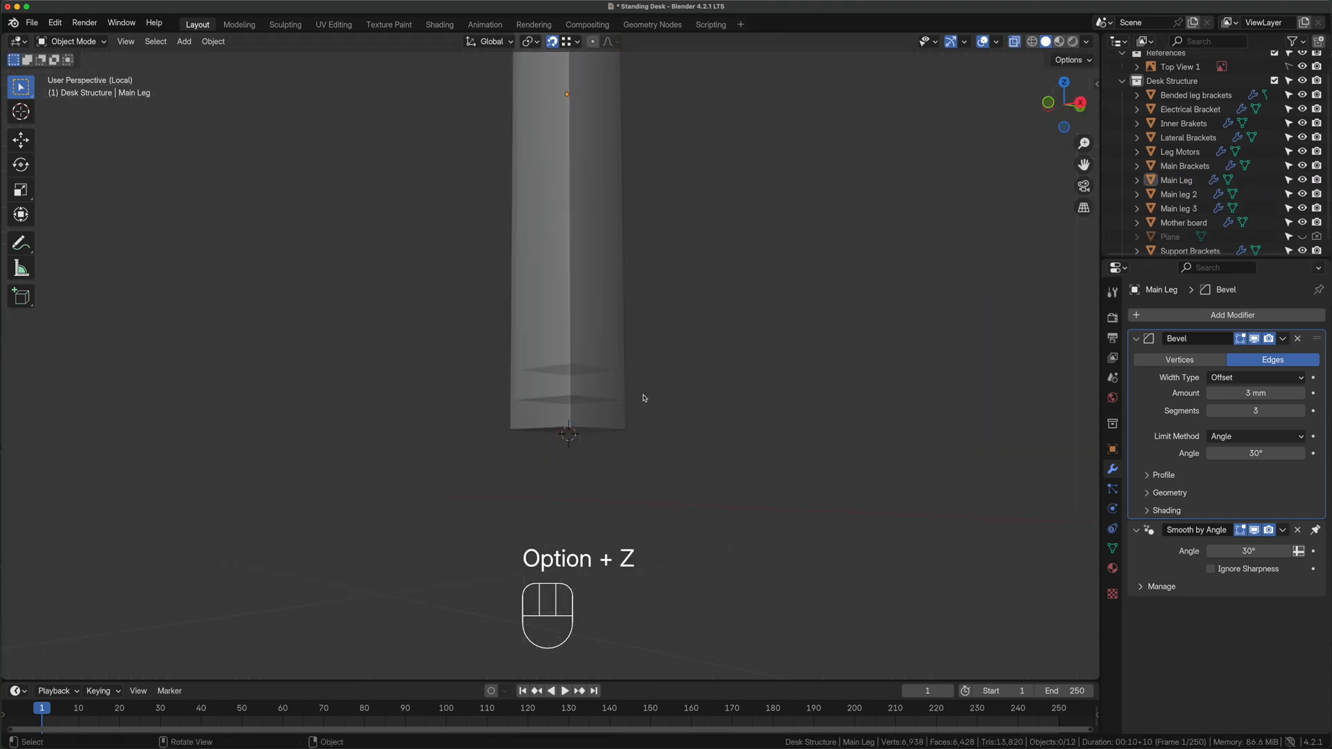
left_click(587, 389, "alt")
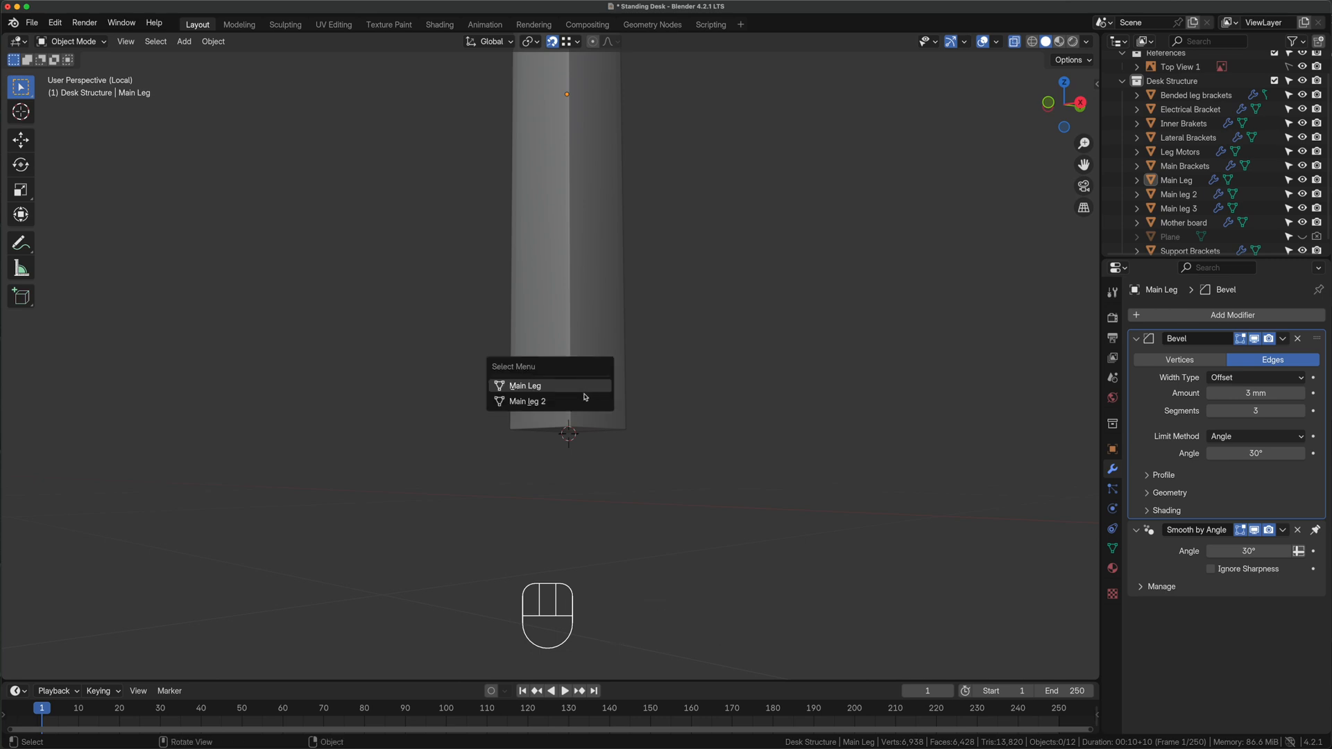
left_click(581, 400)
key("g")
key("z")
left_click(623, 430)
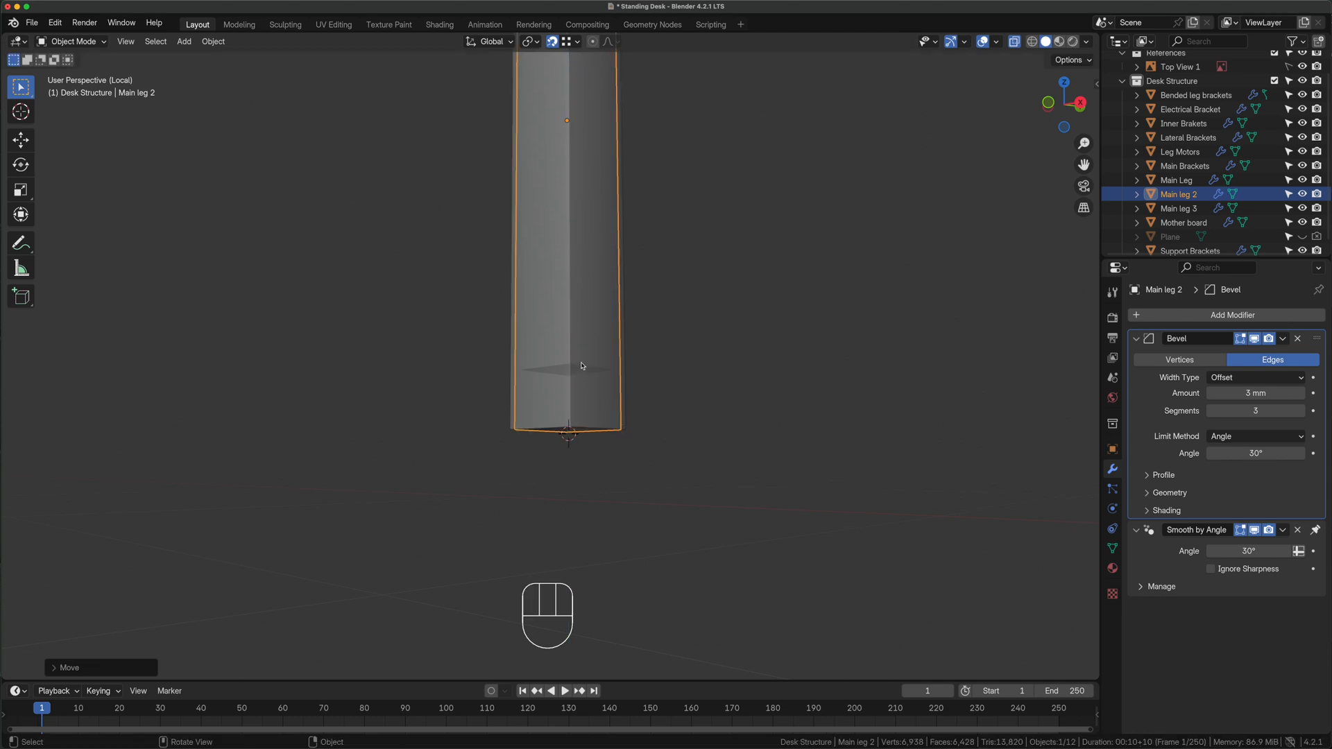
Move Main leg 3 down along Z to align its lower end with the outer legs, and turn X-ray display off
left_click(586, 354)
key("g")
key("z")
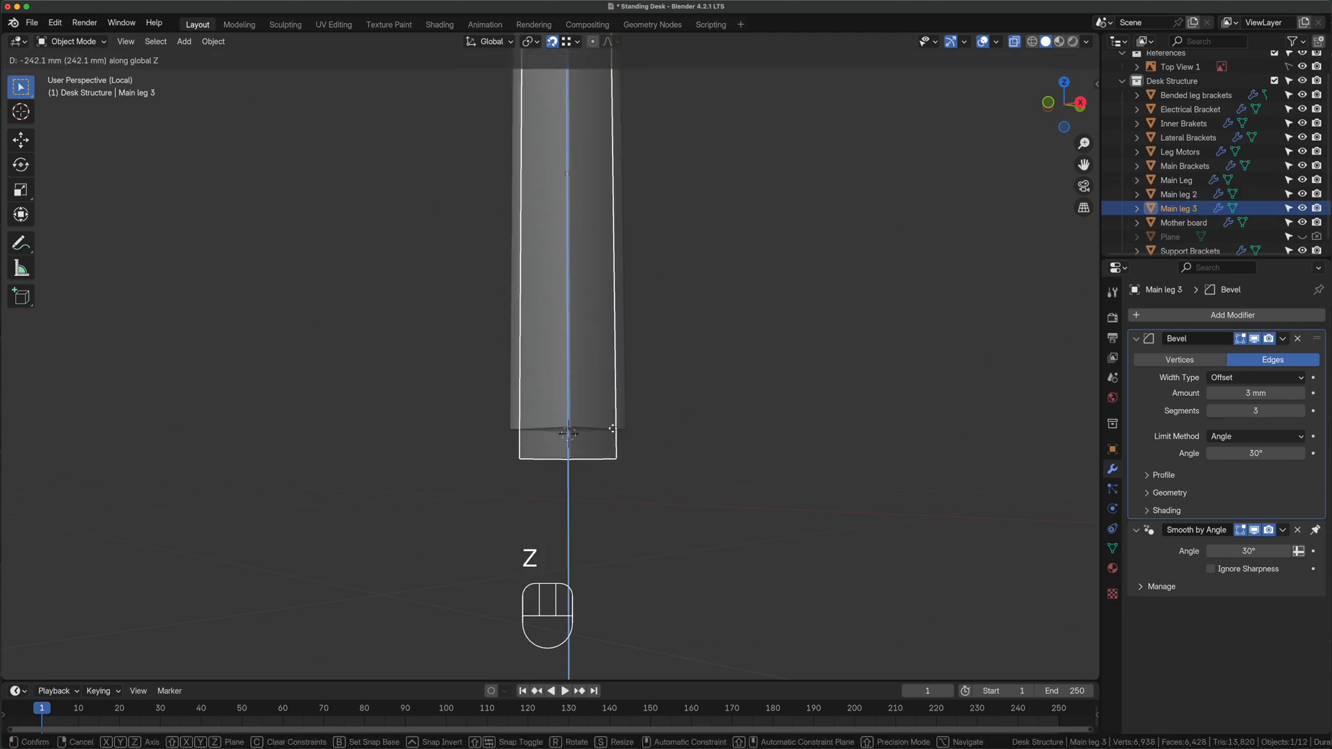
left_click(624, 430)
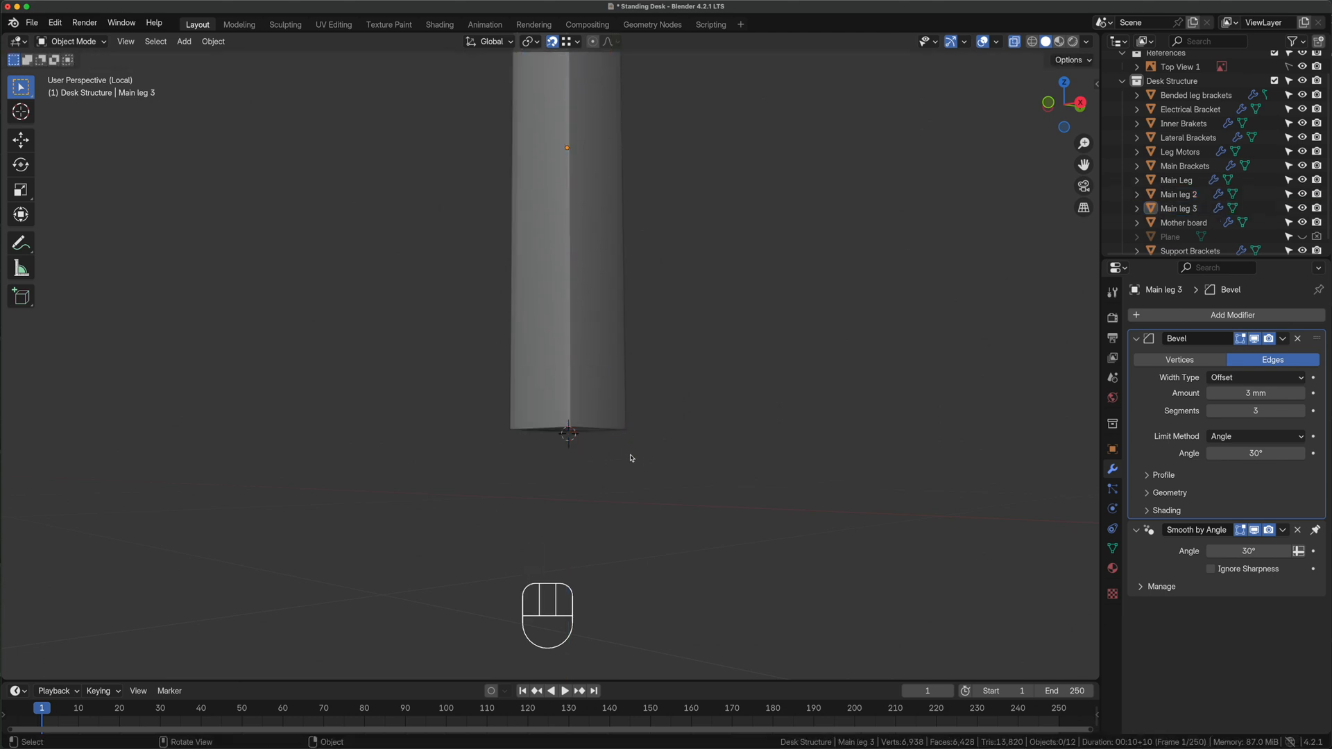
key("alt+z")
Move Main Leg up 40 mm along Z
left_click(613, 457)
key("g")
key("z")
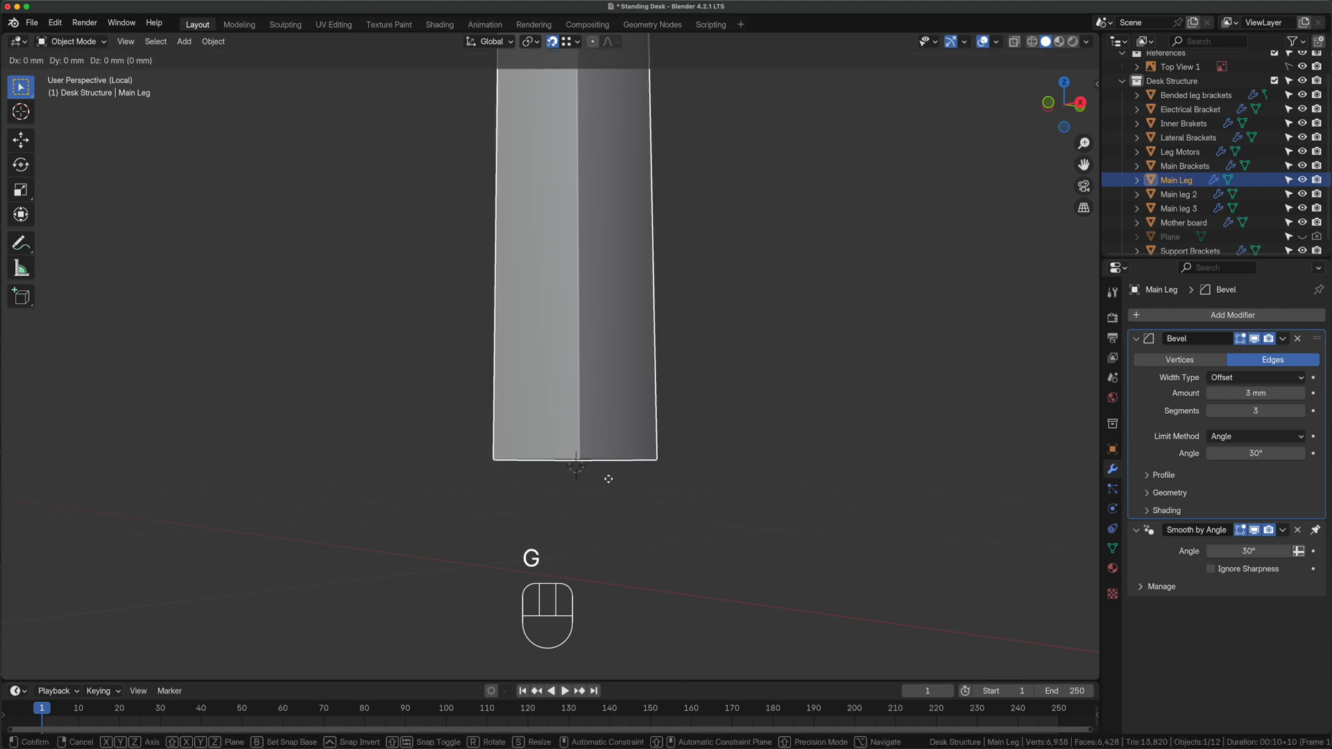
key("BackSpace")
key("BackSpace")
type("40")
key("KP_Enter")
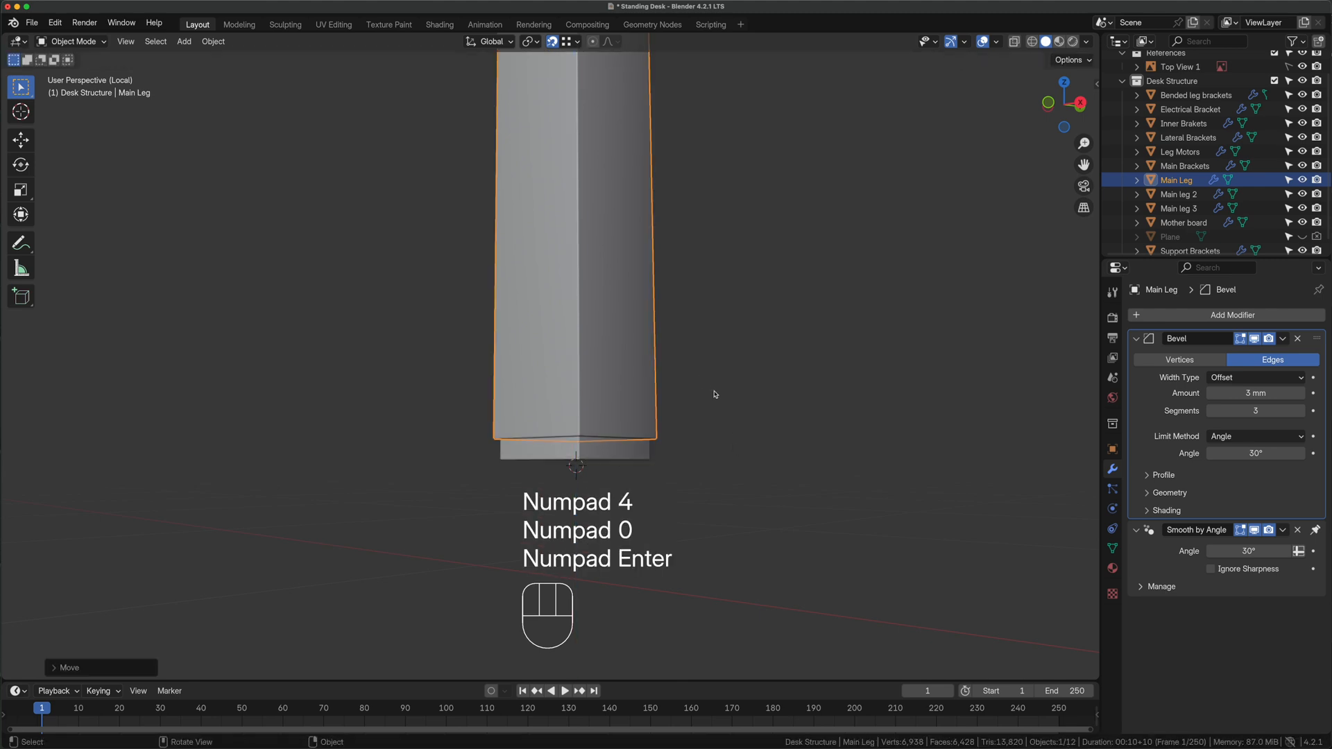
Move Main leg 2 up 20 mm along Z
left_click(606, 460)
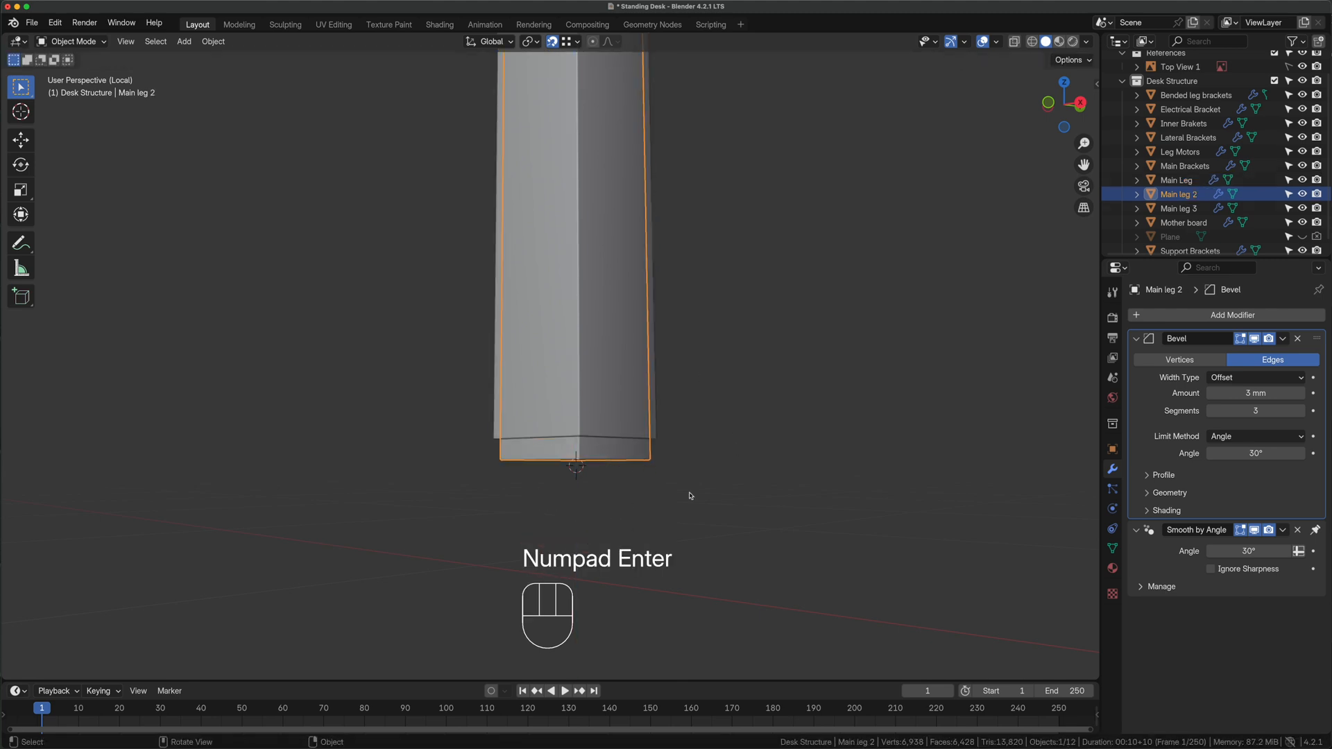
key("g")
key("z")
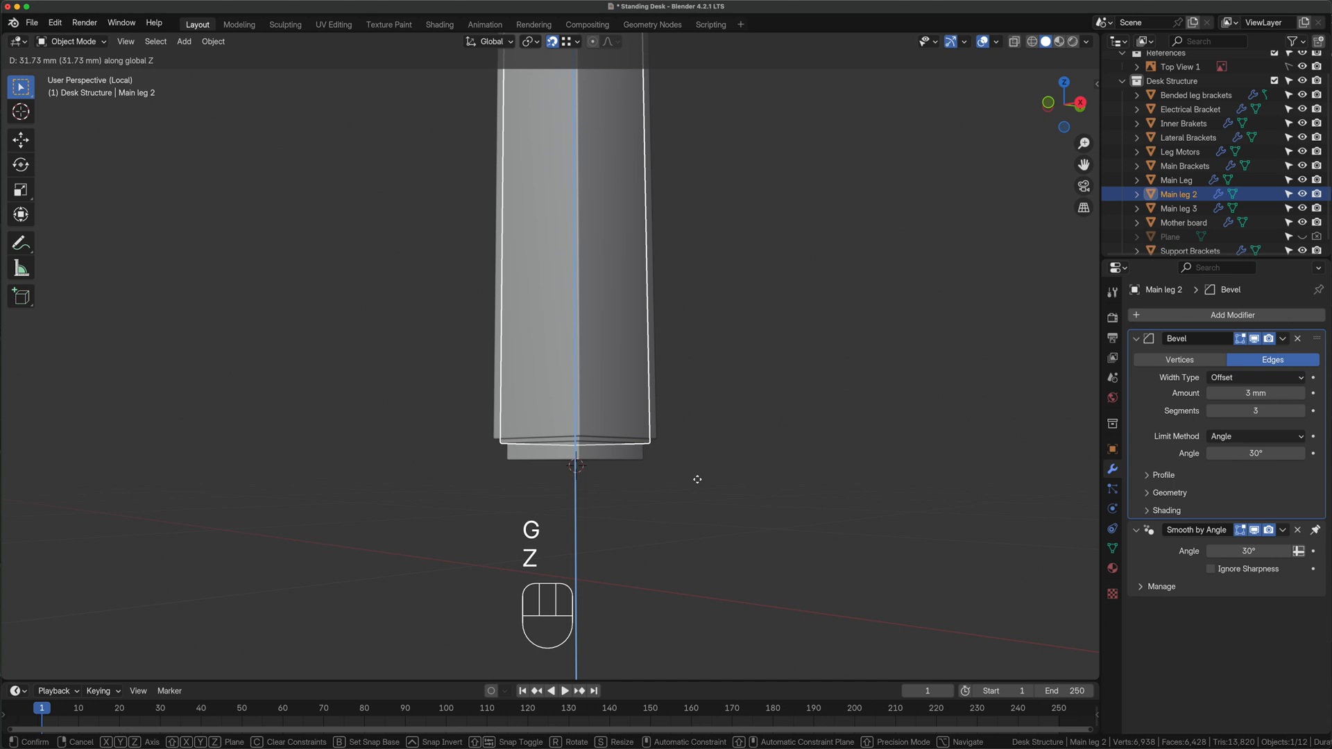
type("20")
key("KP_Enter")
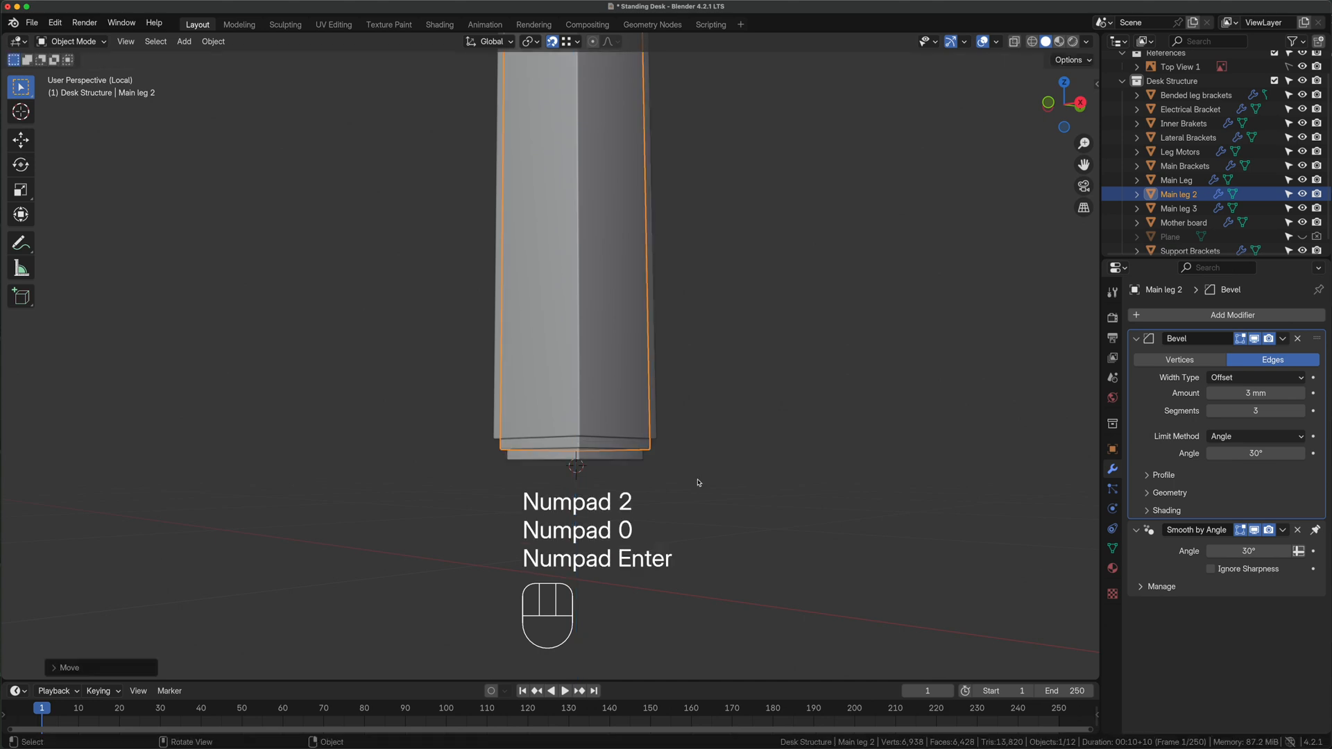
Return to the full scene and move the three nested leg segments together along Z to rest on the cover plate
key("KP_Divide")
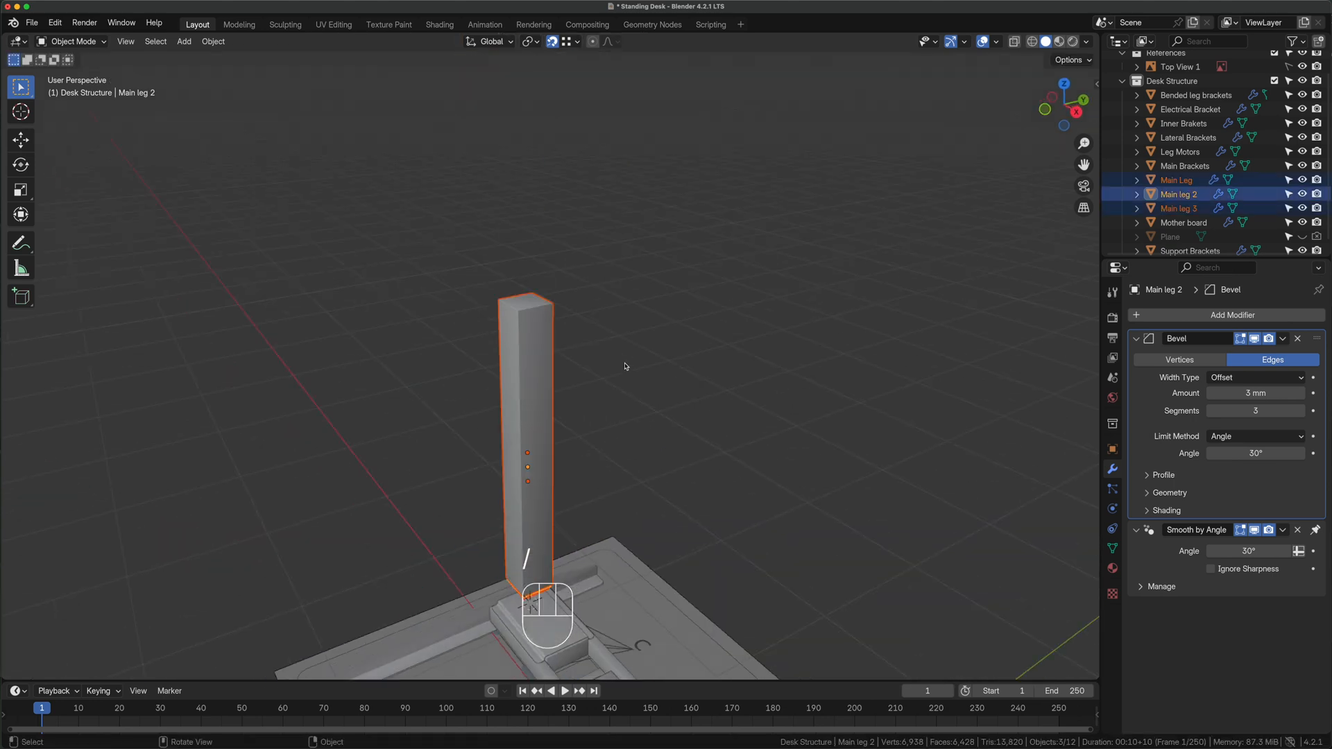
middle_click_drag(380, 582, 485, 534)
scroll(535, 544, "up", 5)
scroll(485, 534, "up", 4)
key("g")
key("z")
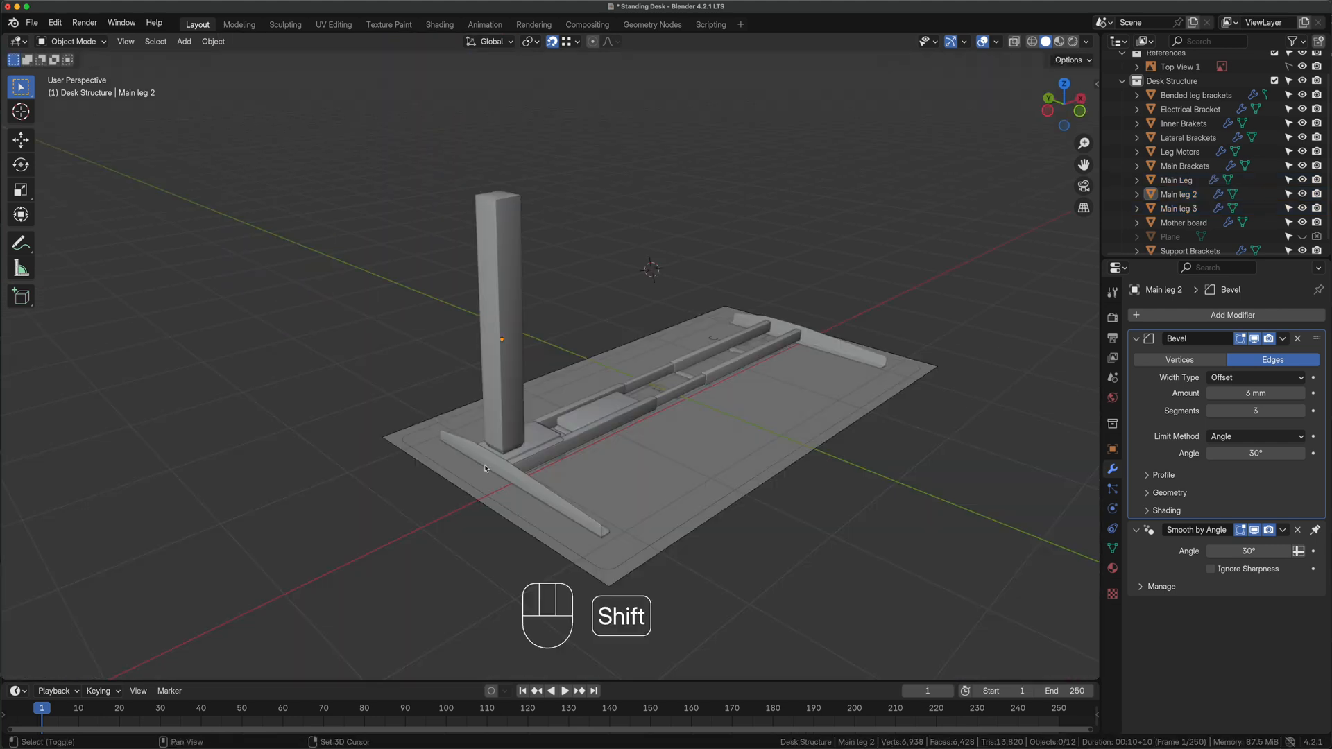
middle_click_drag(472, 464, 602, 474, "shift")
key("super+Tab")
left_click_drag(84, 169, 320, 341)
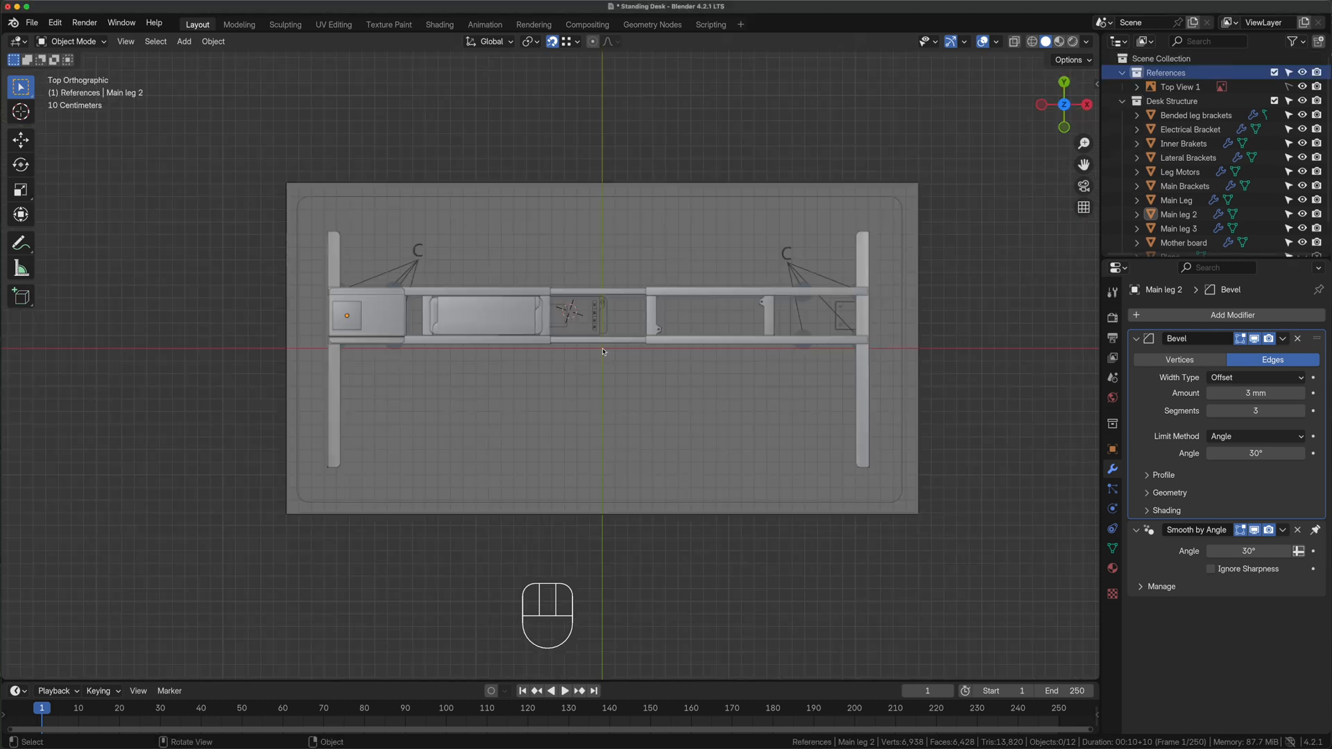
Reset the 3D cursor to the world origin and add 02_Bottom View.jpg as a reference image there
key("shift+s")
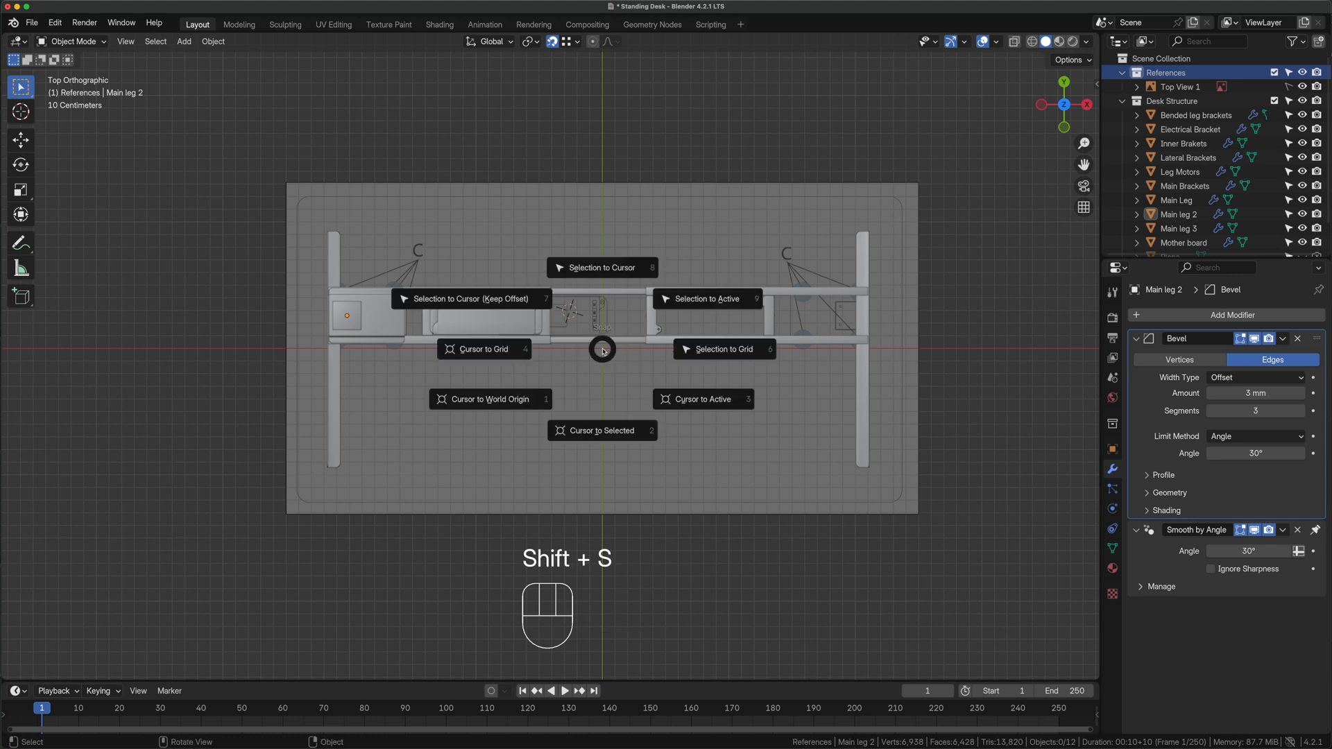
left_click(501, 400)
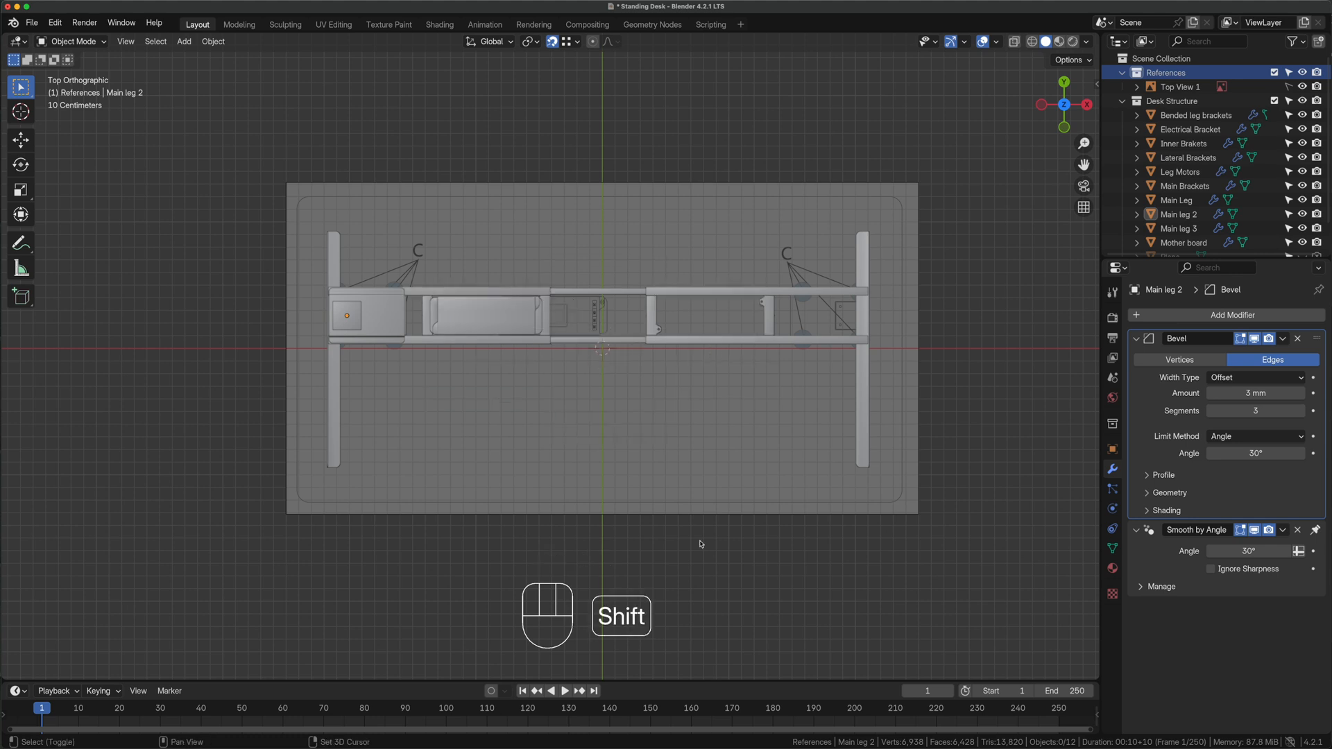
key("shift+a")
mouse_move(700, 545)
mouse_move(666, 626)
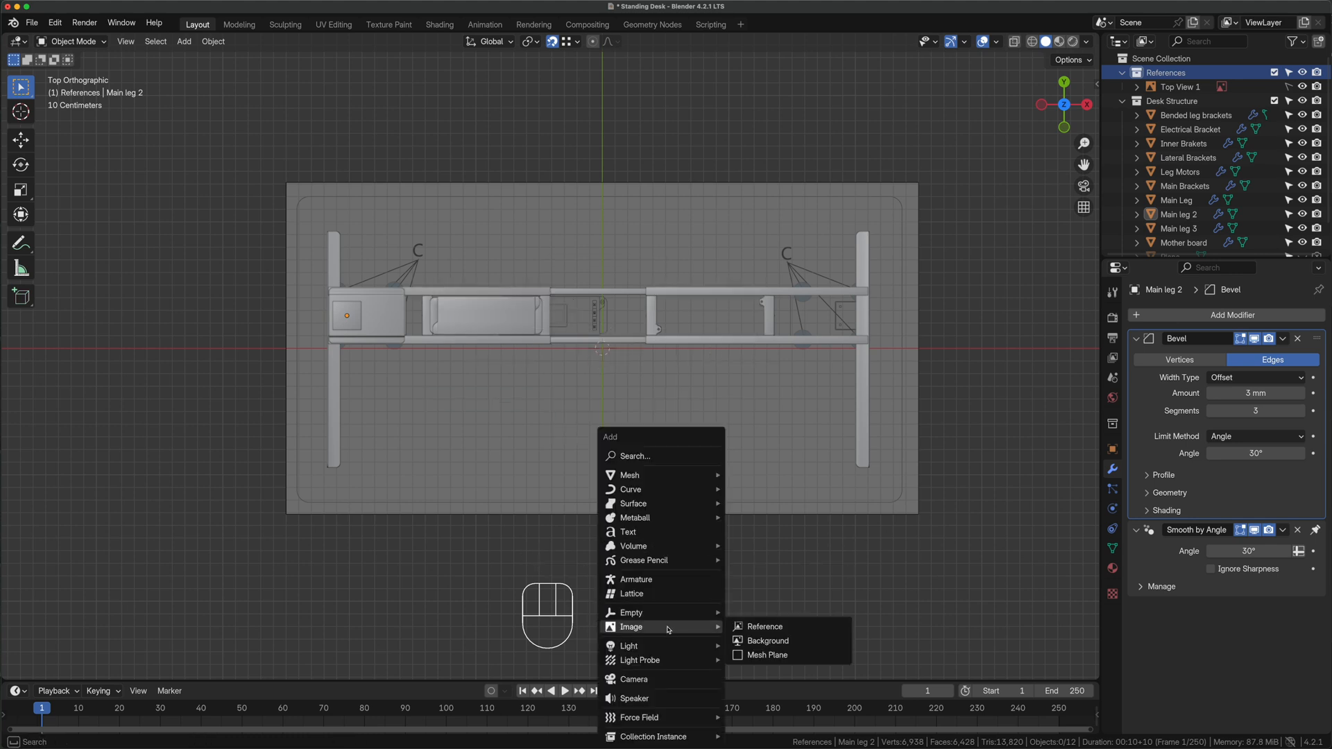
left_click(769, 627)
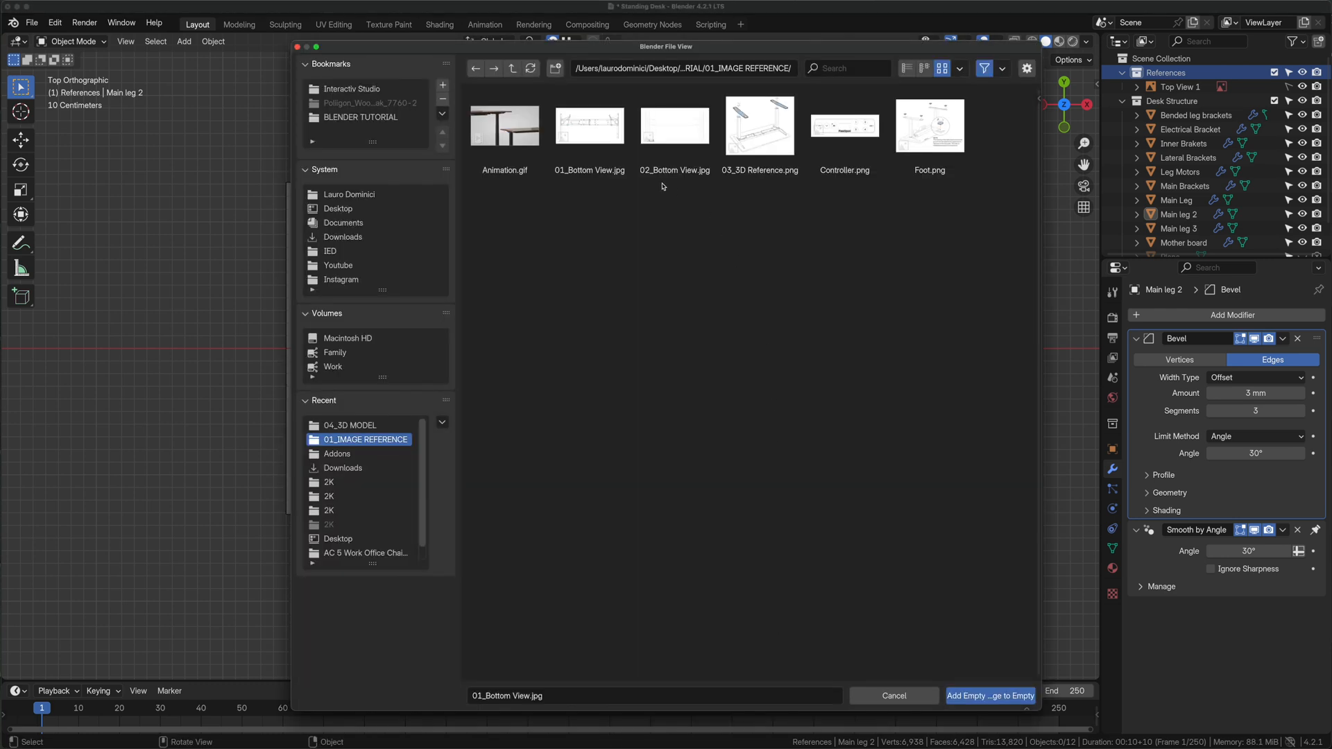
left_click(660, 143)
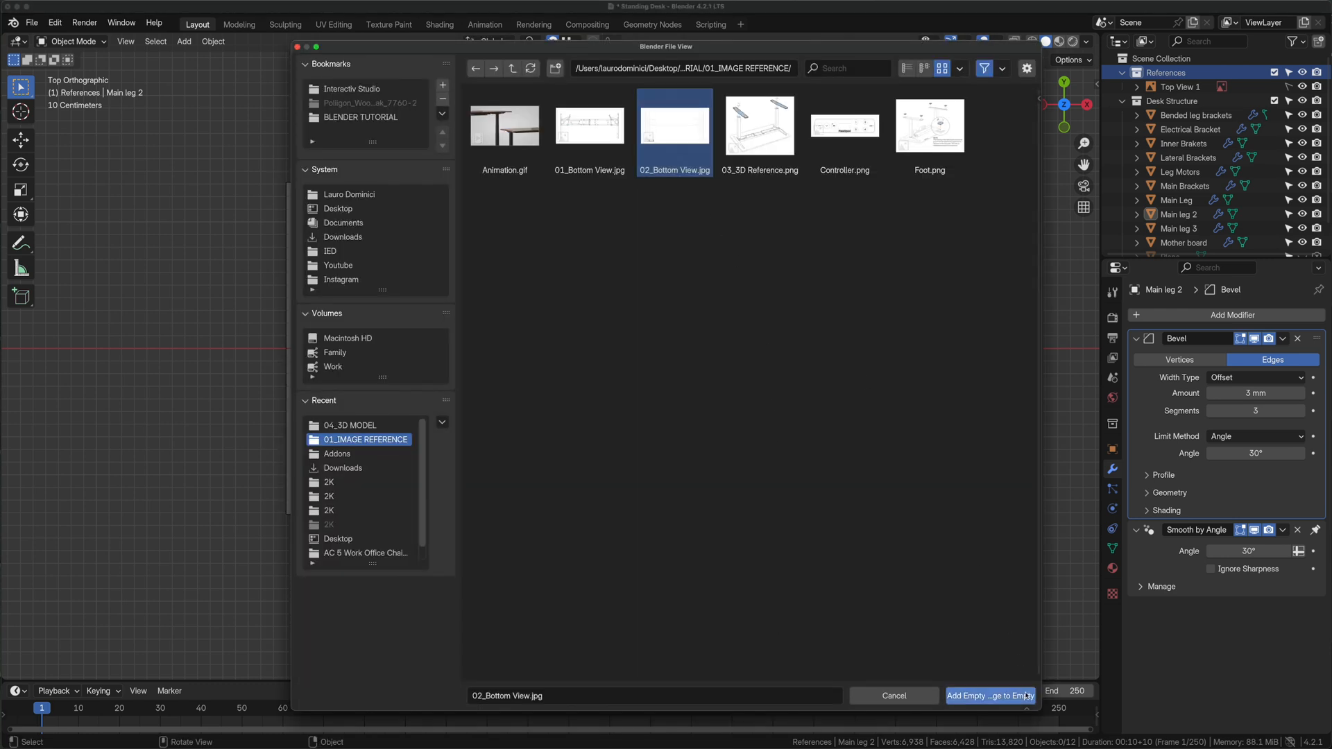
left_click(990, 696)
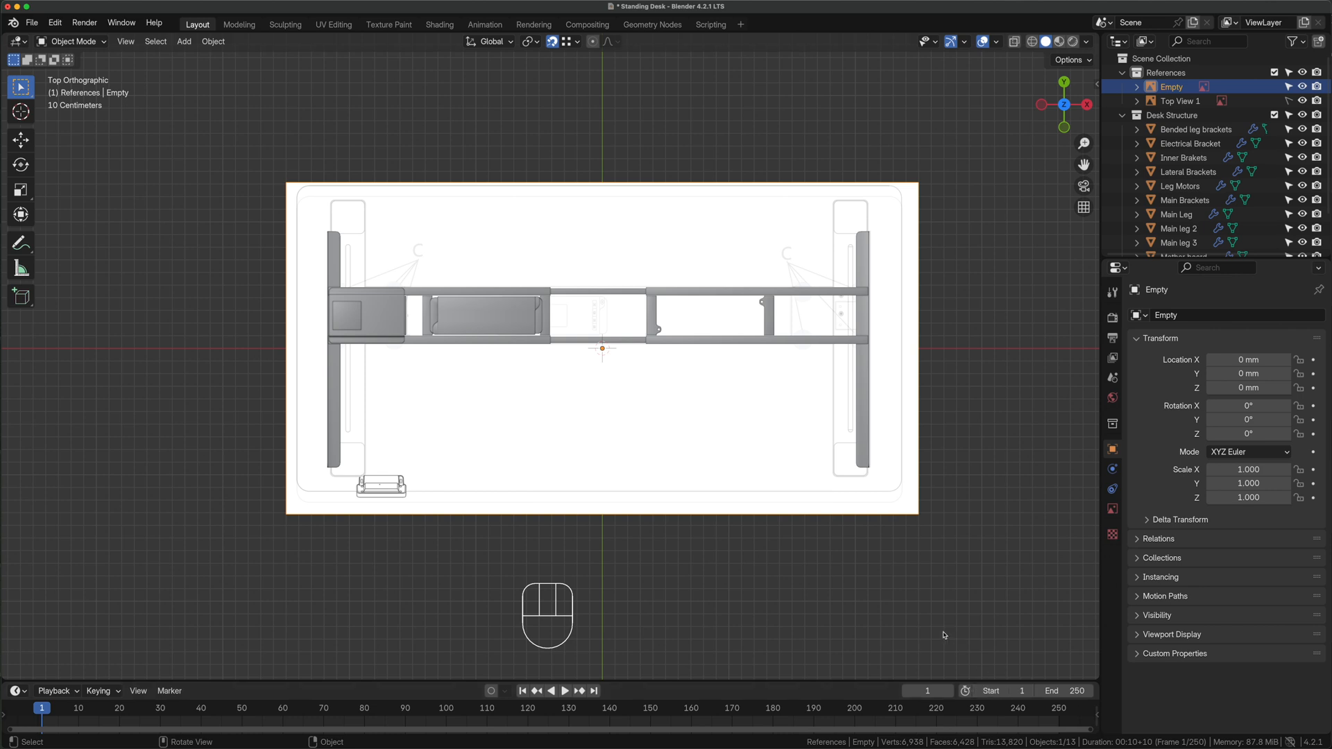
Rename the new reference image Top view 2, make it unselectable, and hide Top View 1
double_click(1204, 86)
type("To")
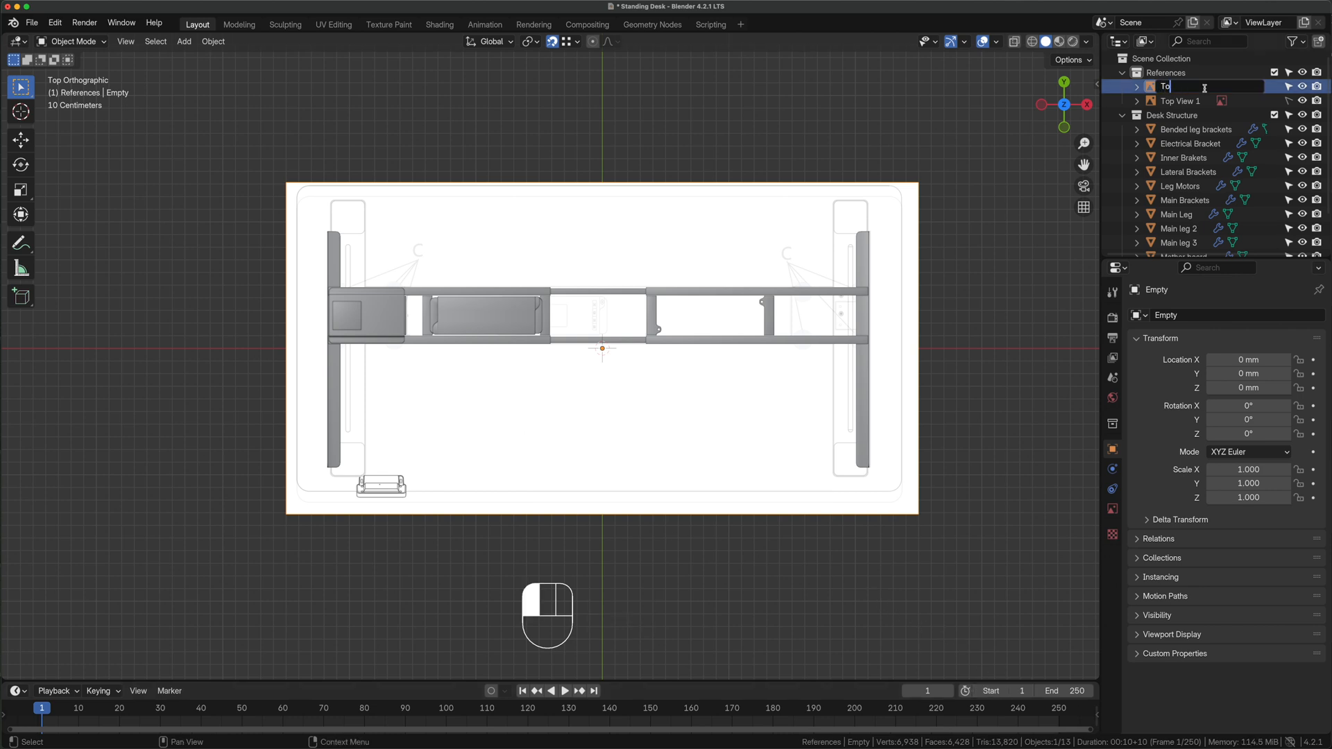
type("p view 2")
key("Return")
left_click(1288, 100)
left_click(1301, 87)
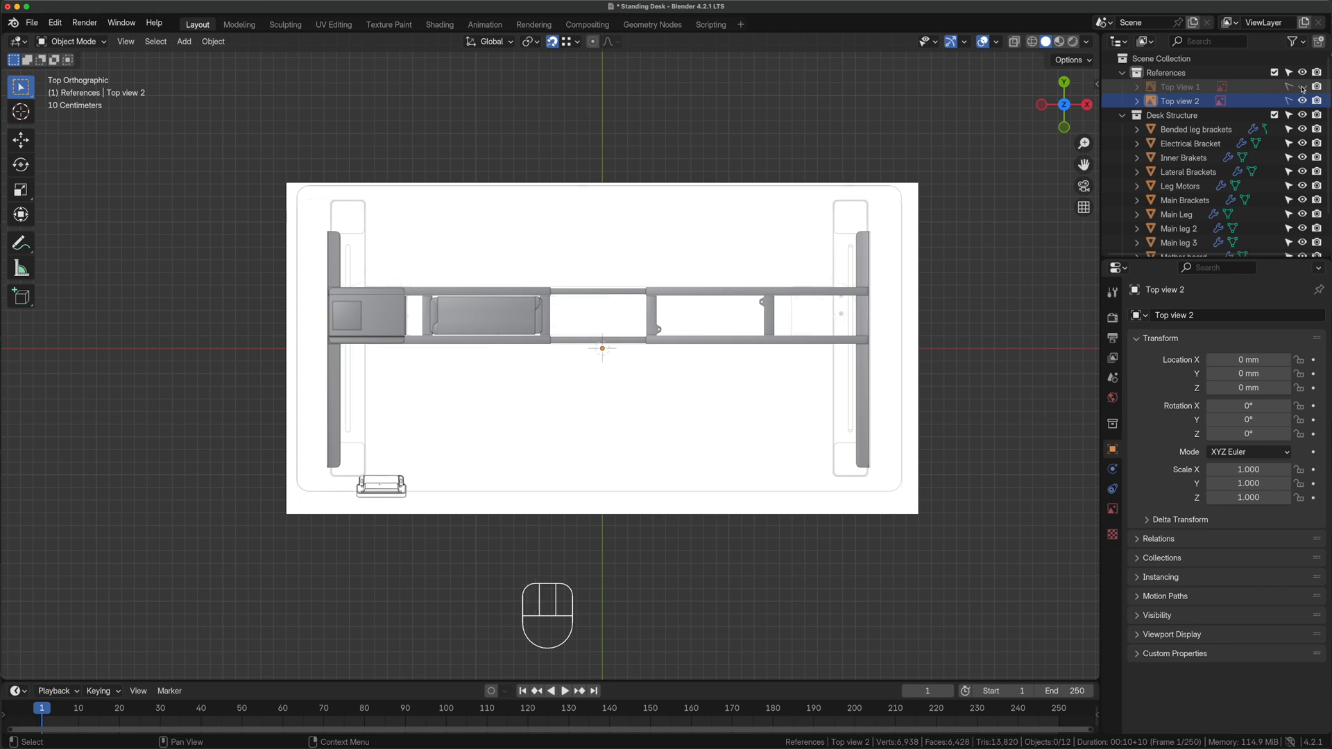
Enable opacity on the Top view 2 reference image and set it to 0.150
left_click(1112, 510)
left_click(1212, 481)
left_click(1275, 480)
key("Return")
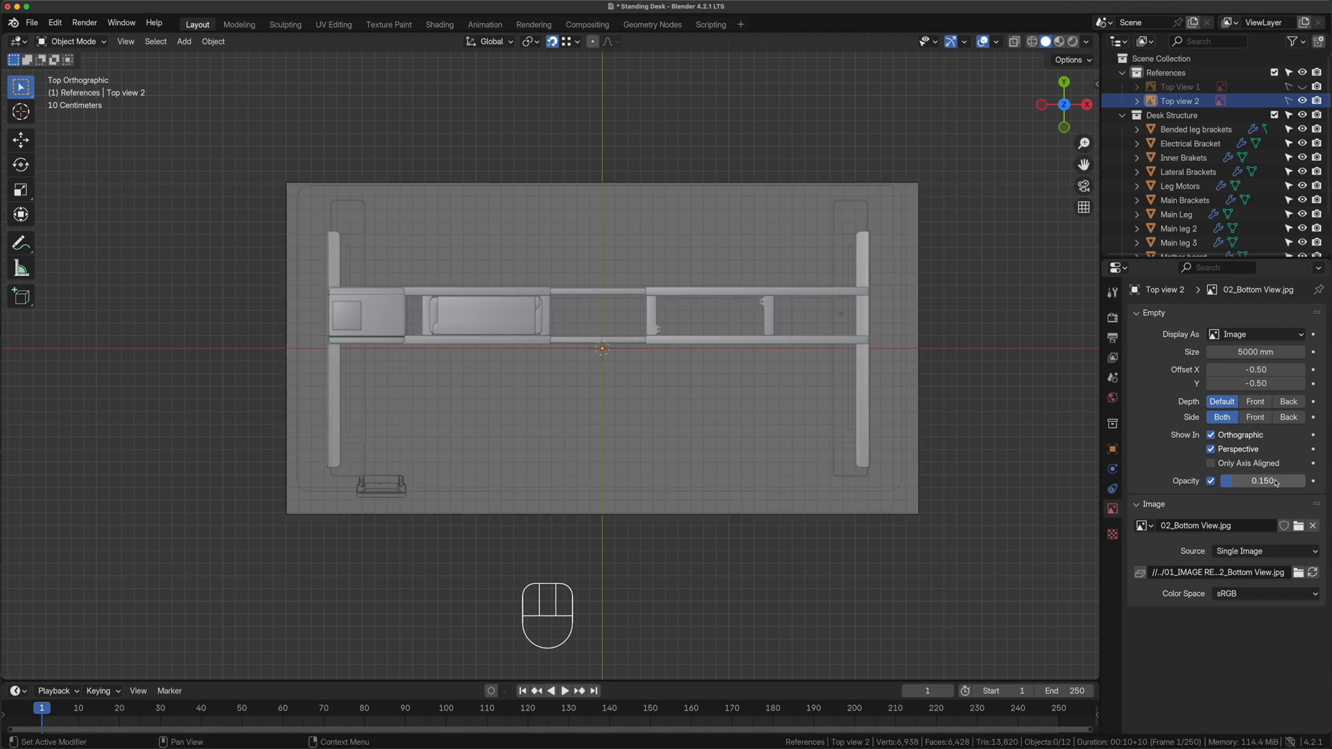
Add a cube at the leg's position and scale it into a long flat bar matching the foot outline in the reference
scroll(204, 328, "up", 3)
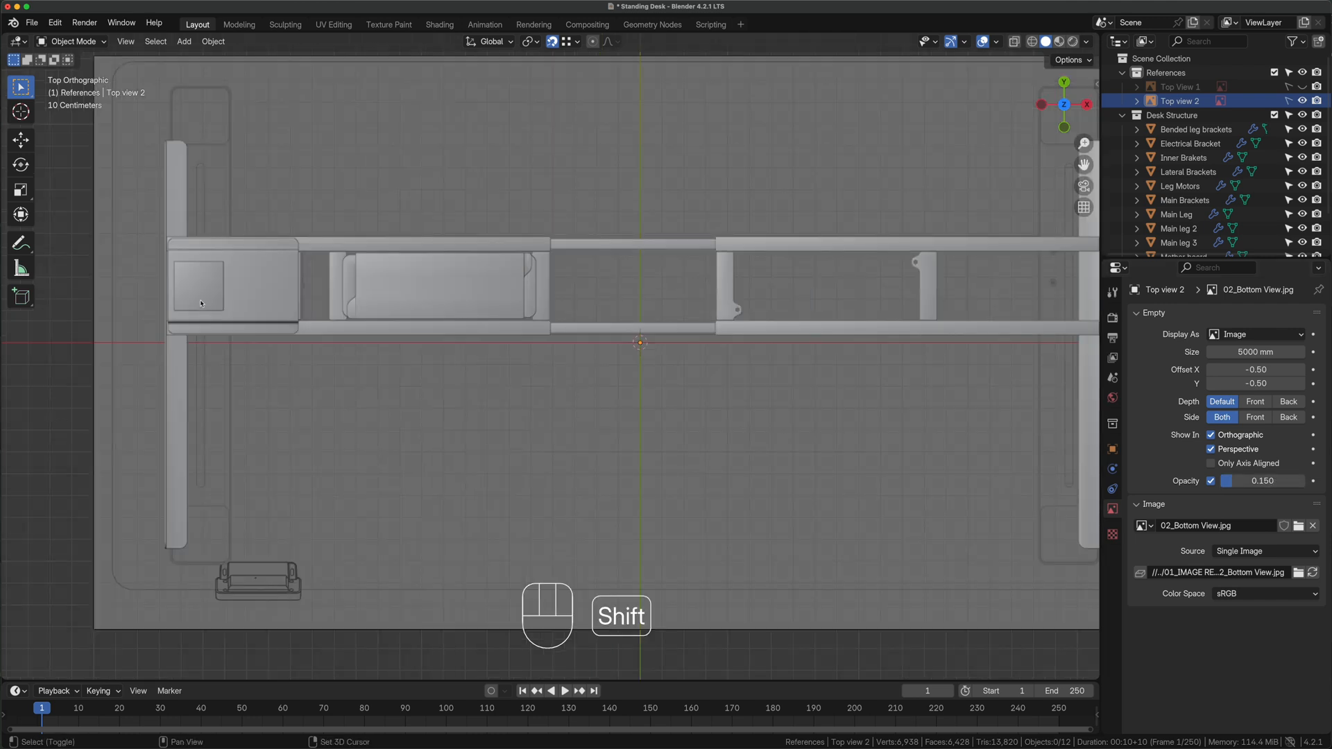
right_click(201, 311, "shift")
key("shift+a")
mouse_move(179, 154)
left_click(264, 168)
key("s")
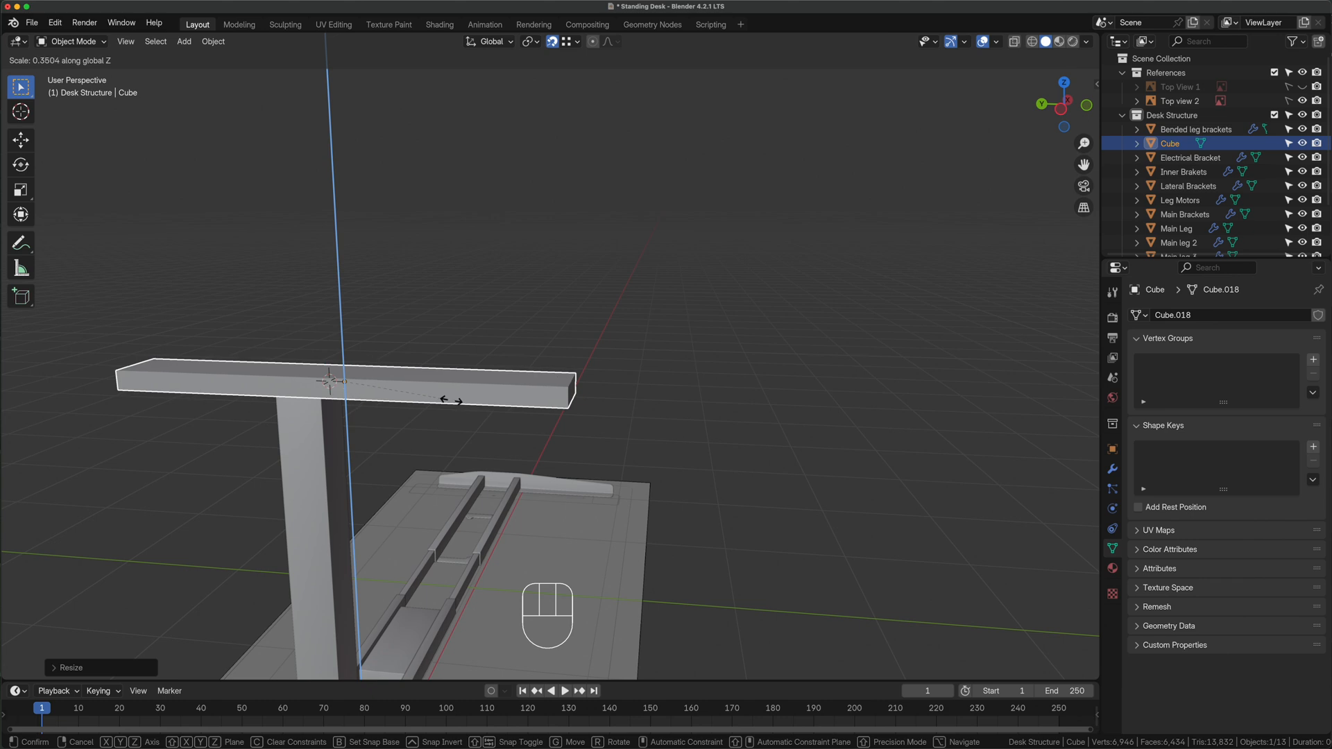
Cut two edge loops across the foot bar, aligned with the two sides of the leg
key("Tab")
key("Tab")
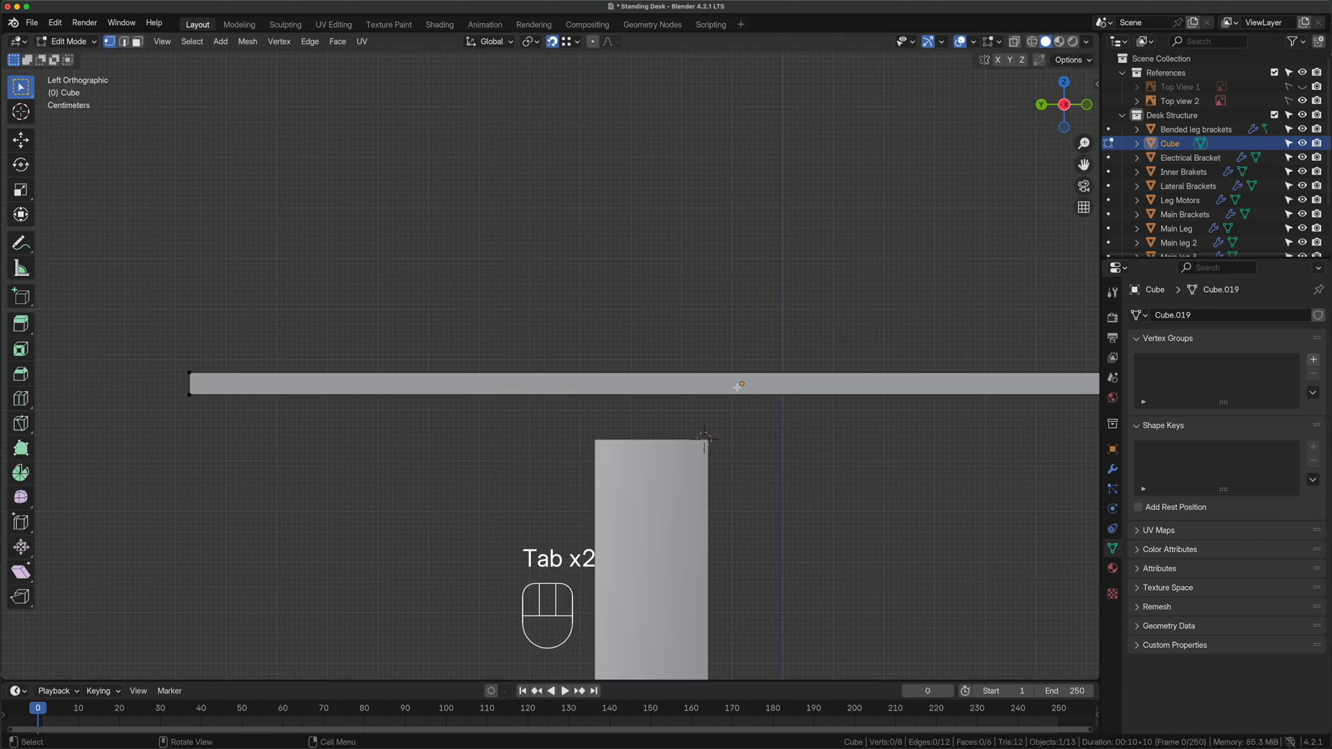
middle_click_drag(736, 382, 700, 385)
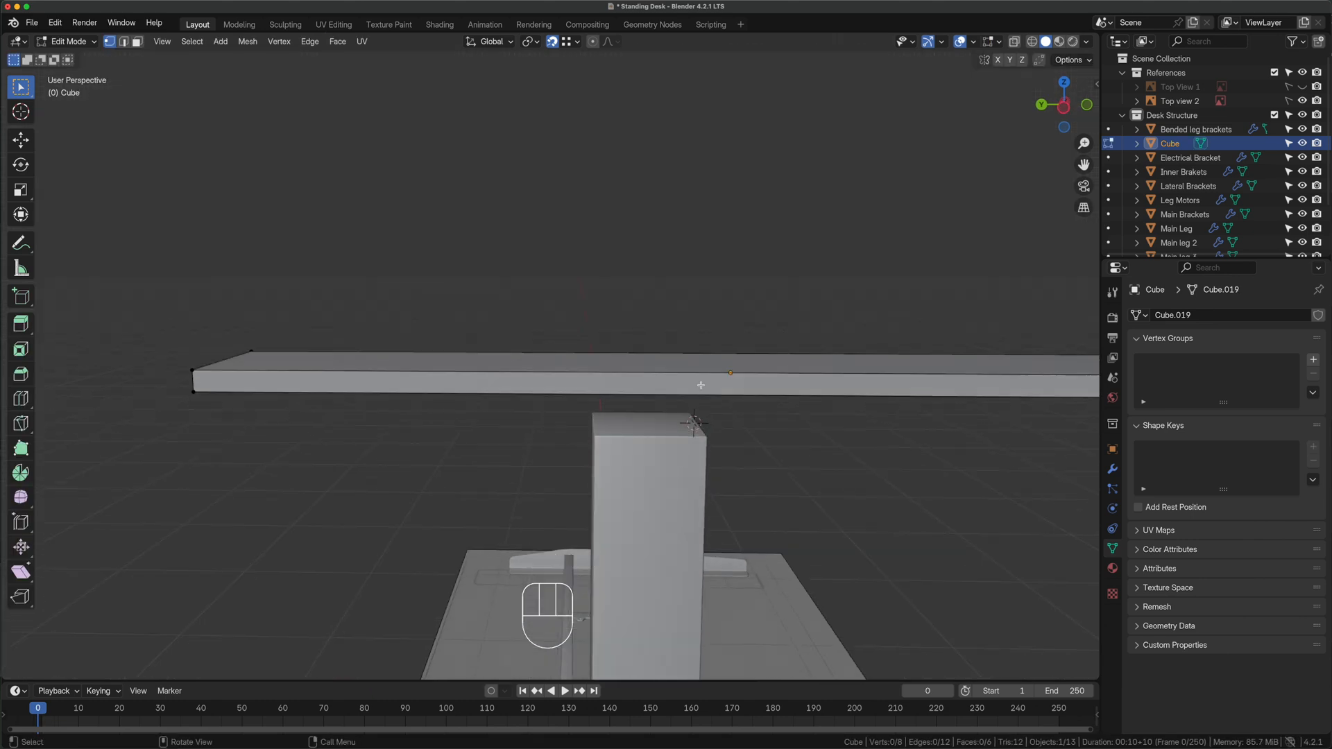
key("super+r")
left_click(701, 386)
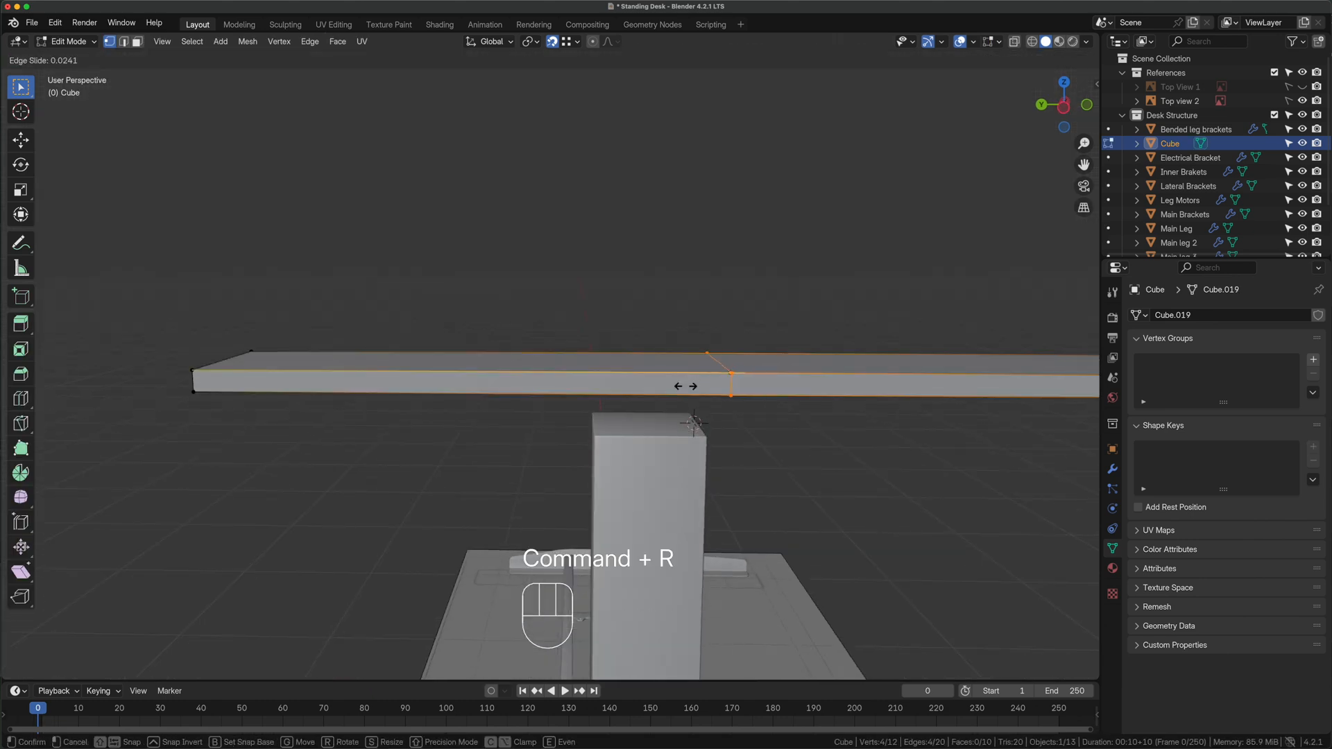
left_click(591, 439)
key("super+r")
left_click(695, 389)
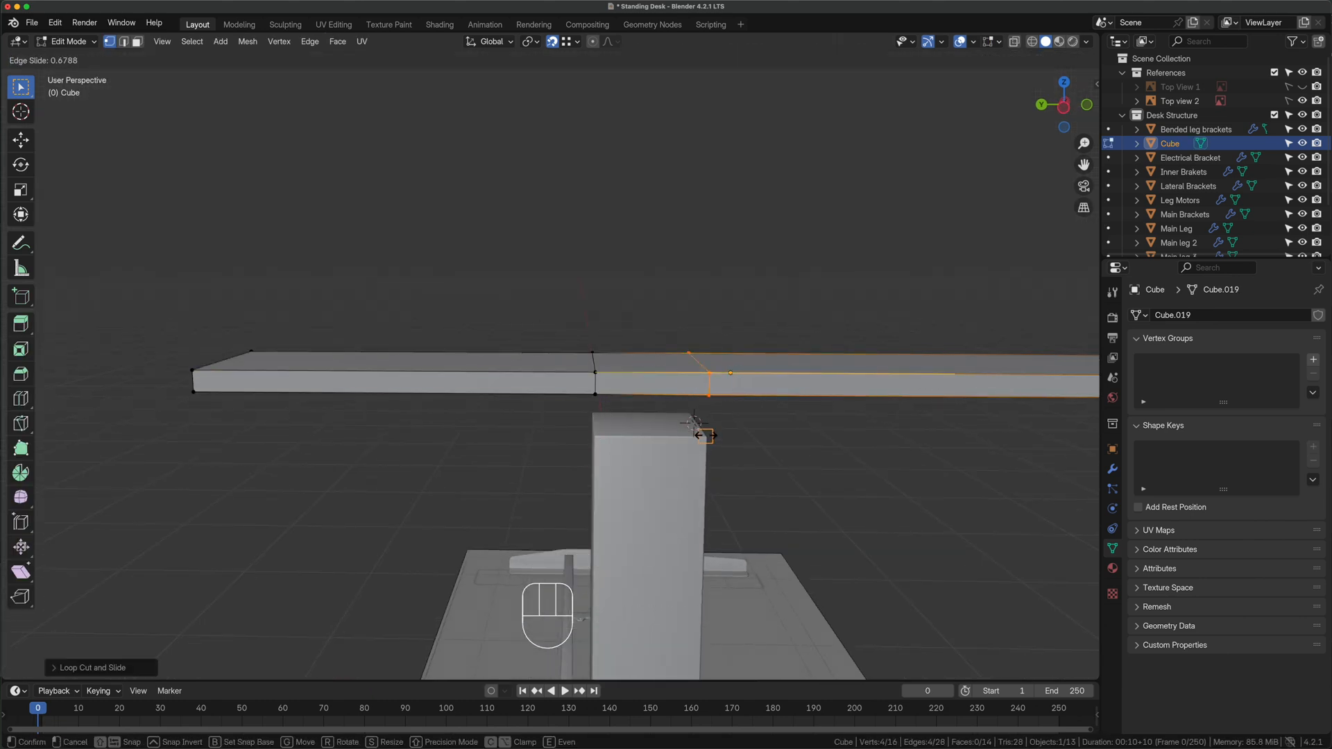
left_click(747, 427)
Move the foot bar's underside face between the two loop cuts down about 47 mm to taper the bar toward its ends
middle_click_drag(775, 420, 661, 394)
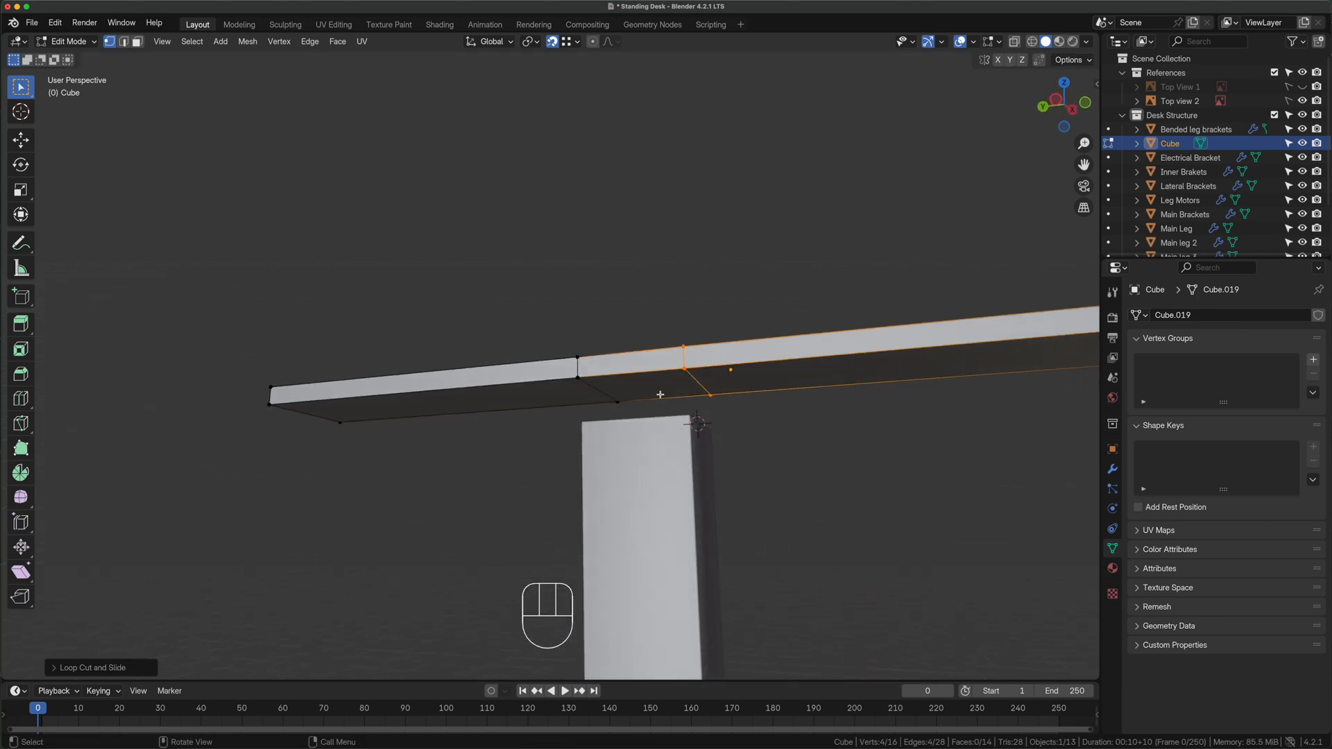
key("3")
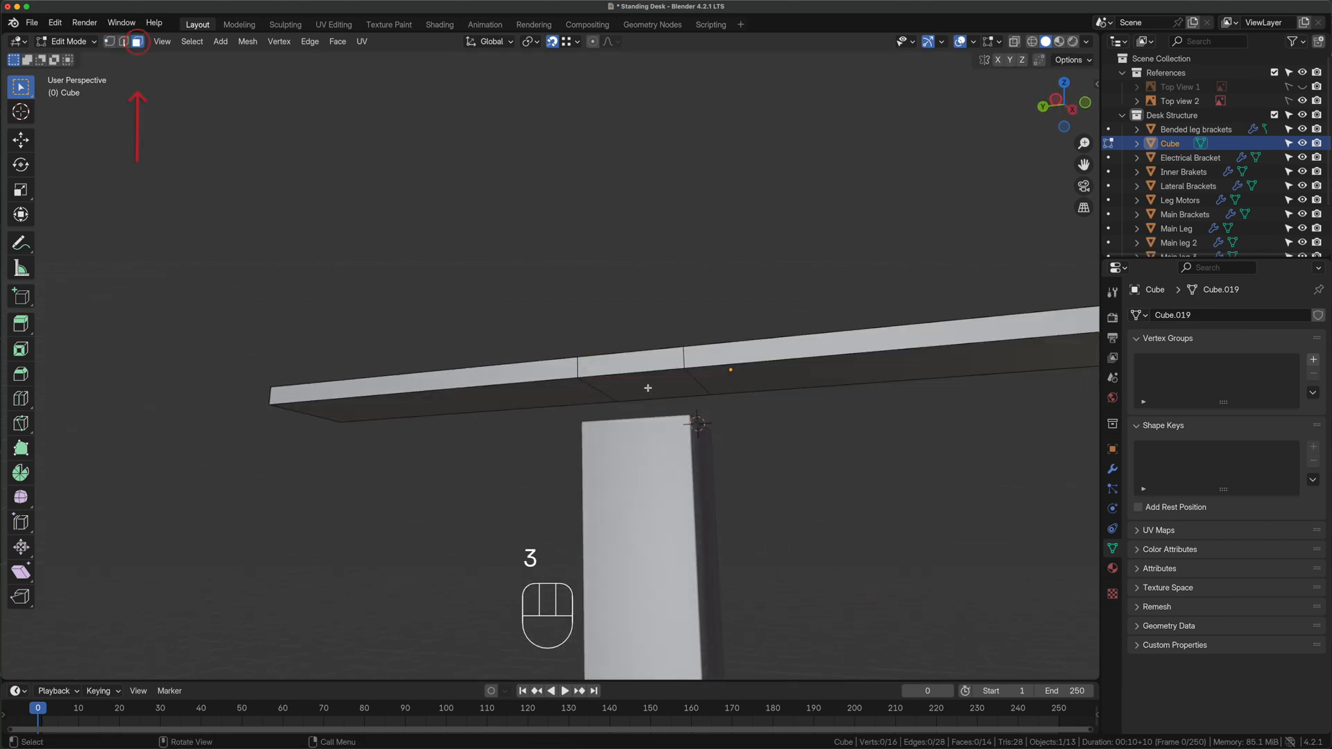
left_click(647, 387)
middle_click_drag(652, 392, 740, 440)
key("g")
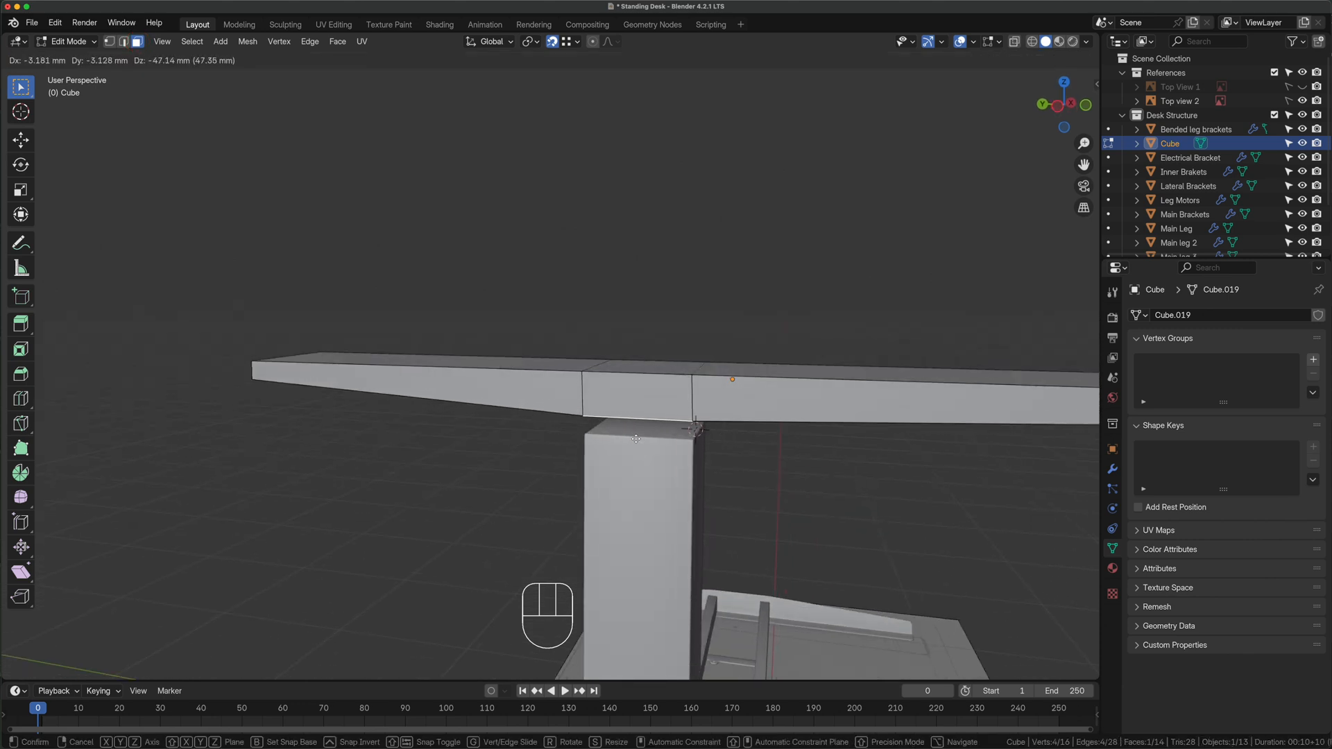
left_click(636, 438)
key("Tab")
Apply the foot bar's scale and copy the modifiers from Main Leg to it
middle_click_drag(636, 438, 937, 469)
left_click(838, 438)
middle_click_drag(838, 439, 862, 499)
key("super+a")
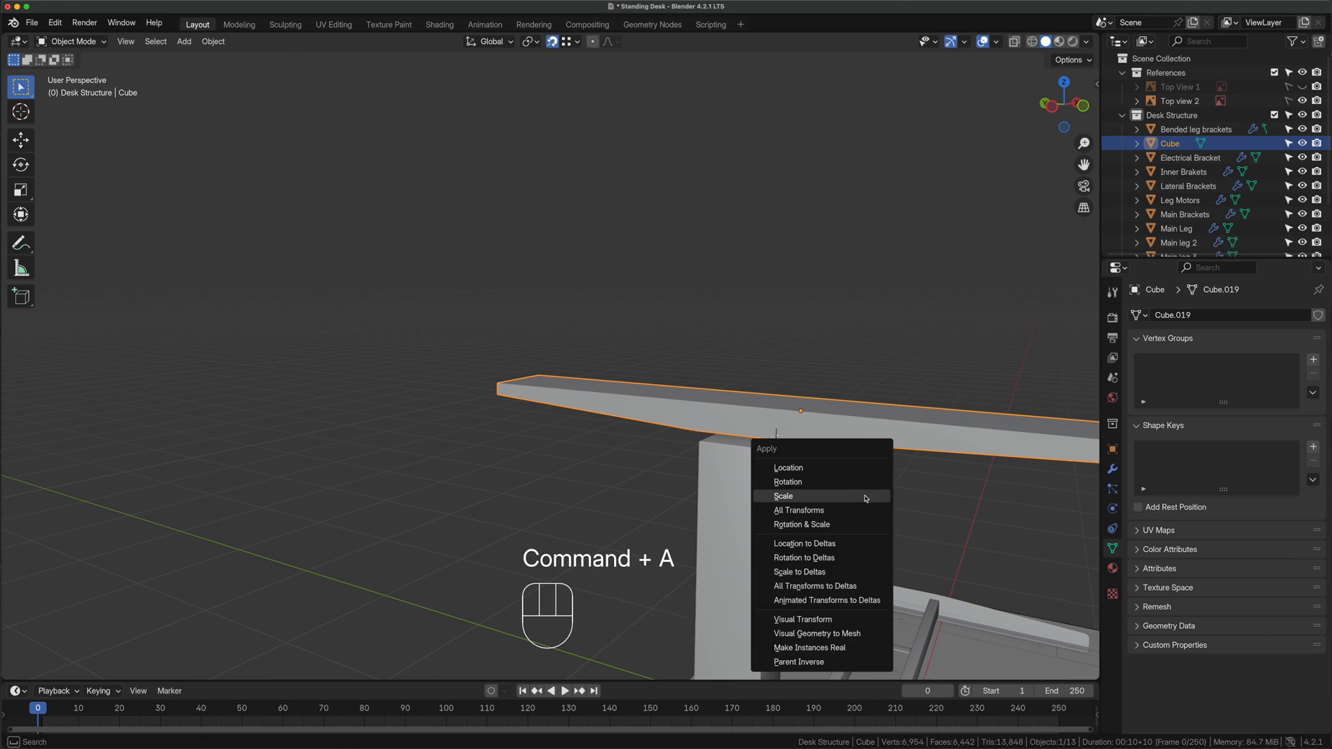
left_click(865, 497)
left_click(759, 485, "shift")
key("super+l")
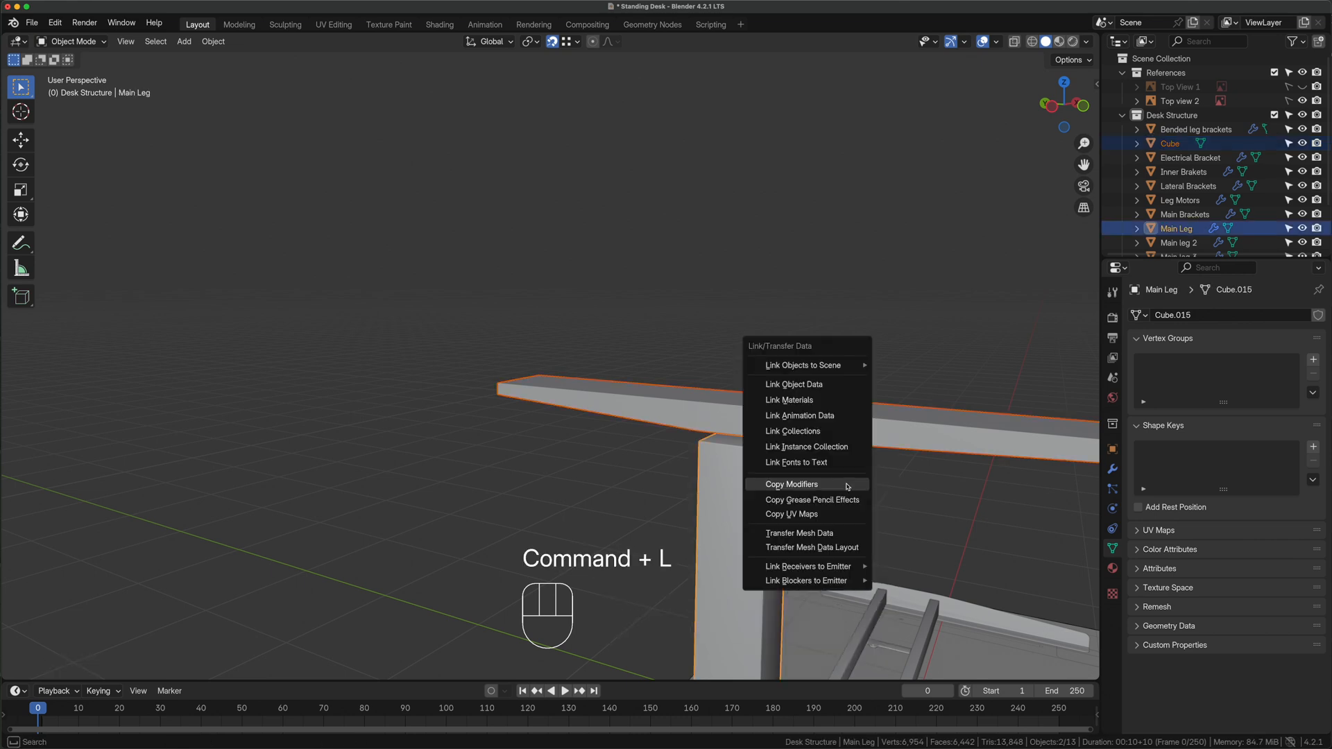
left_click(846, 485)
Bevel the four vertical corner edges at the foot bar's ends by about 27 mm with 10 segments
middle_click_drag(925, 470, 587, 457)
left_click(826, 471)
key("Tab")
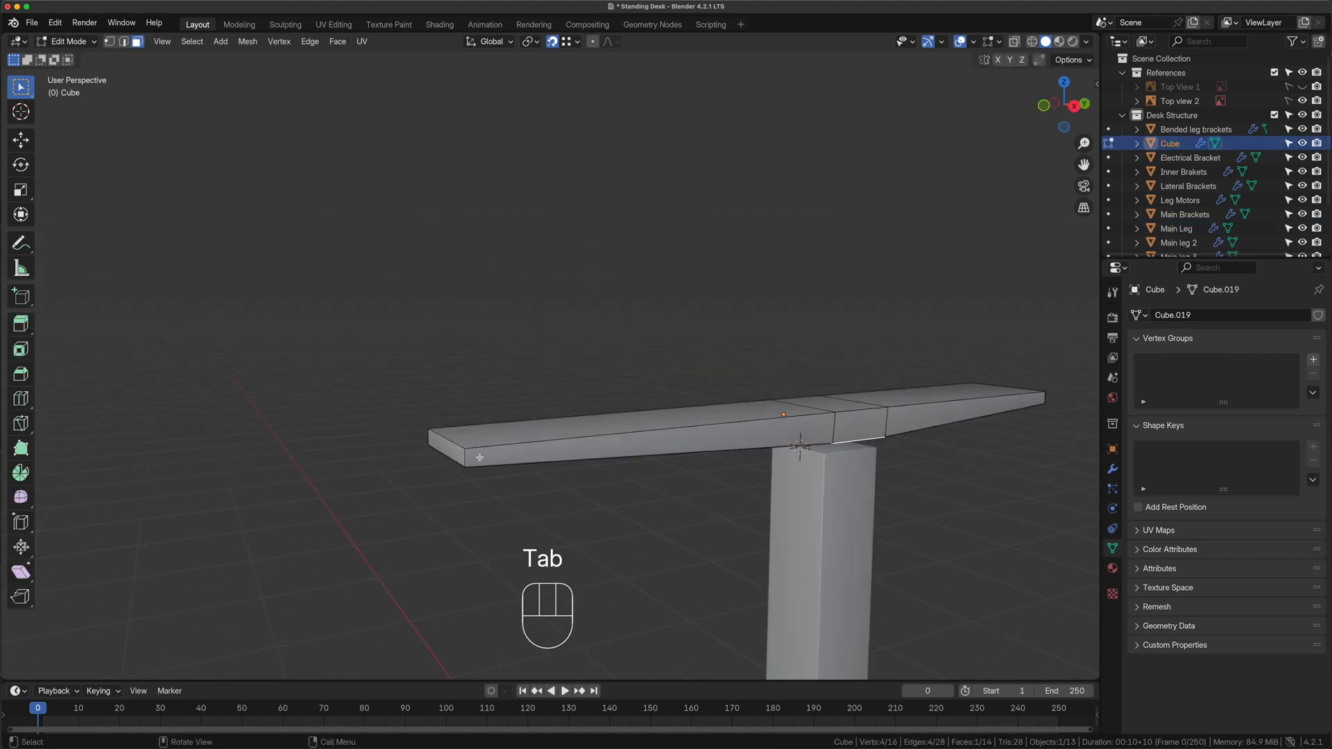
key("2")
key("shift")
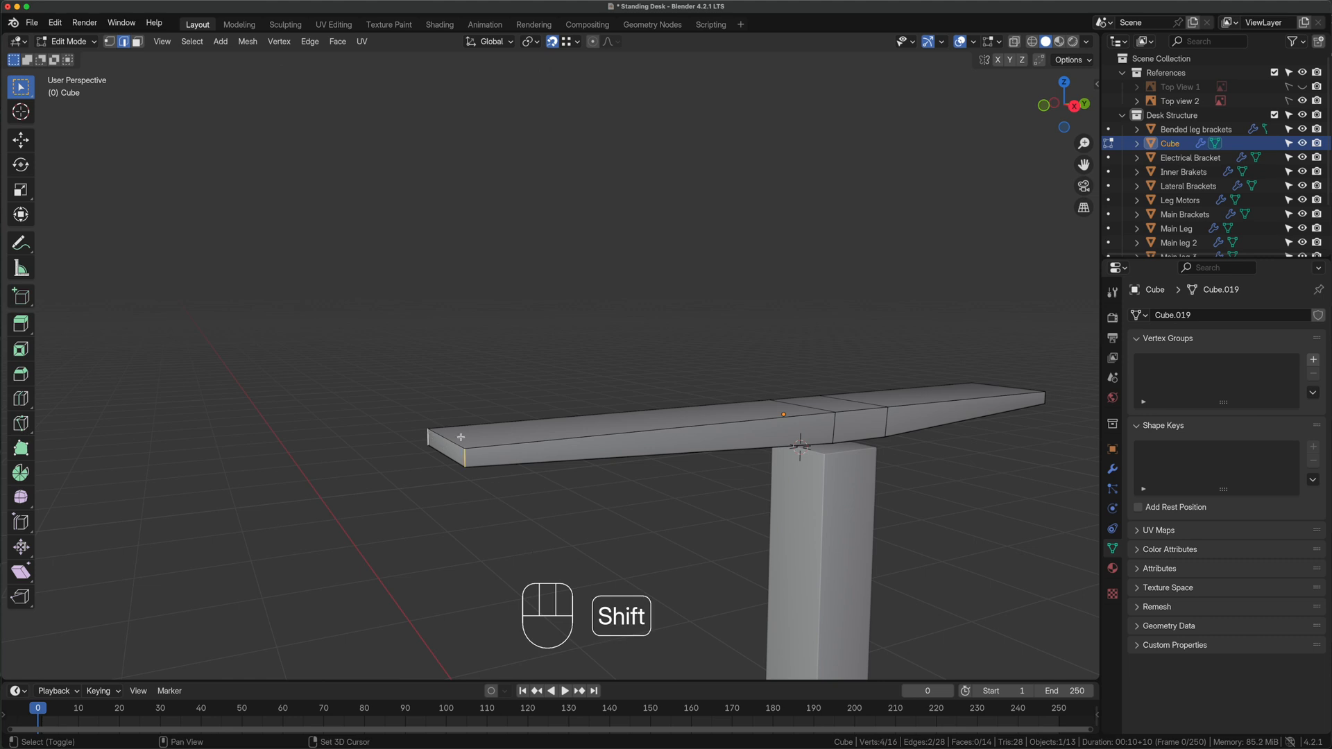
middle_click_drag(460, 437, 729, 563)
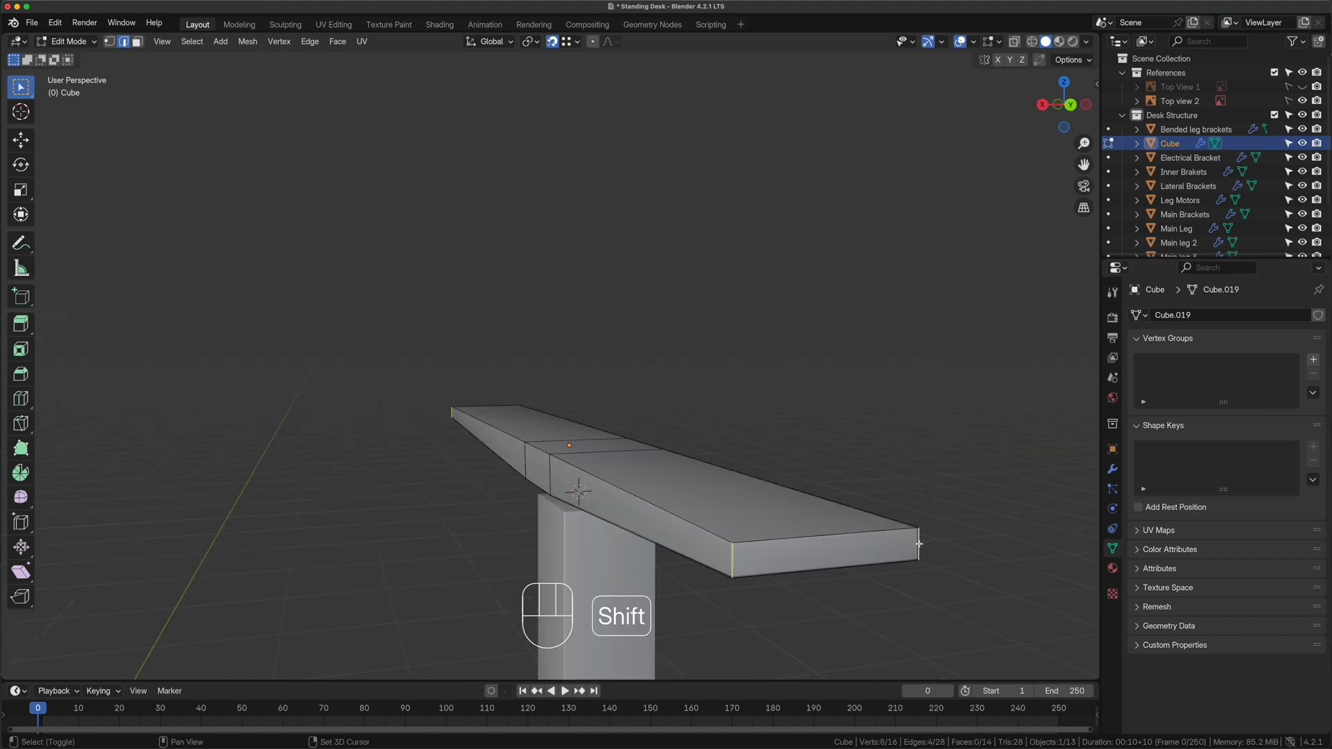
key("super+b")
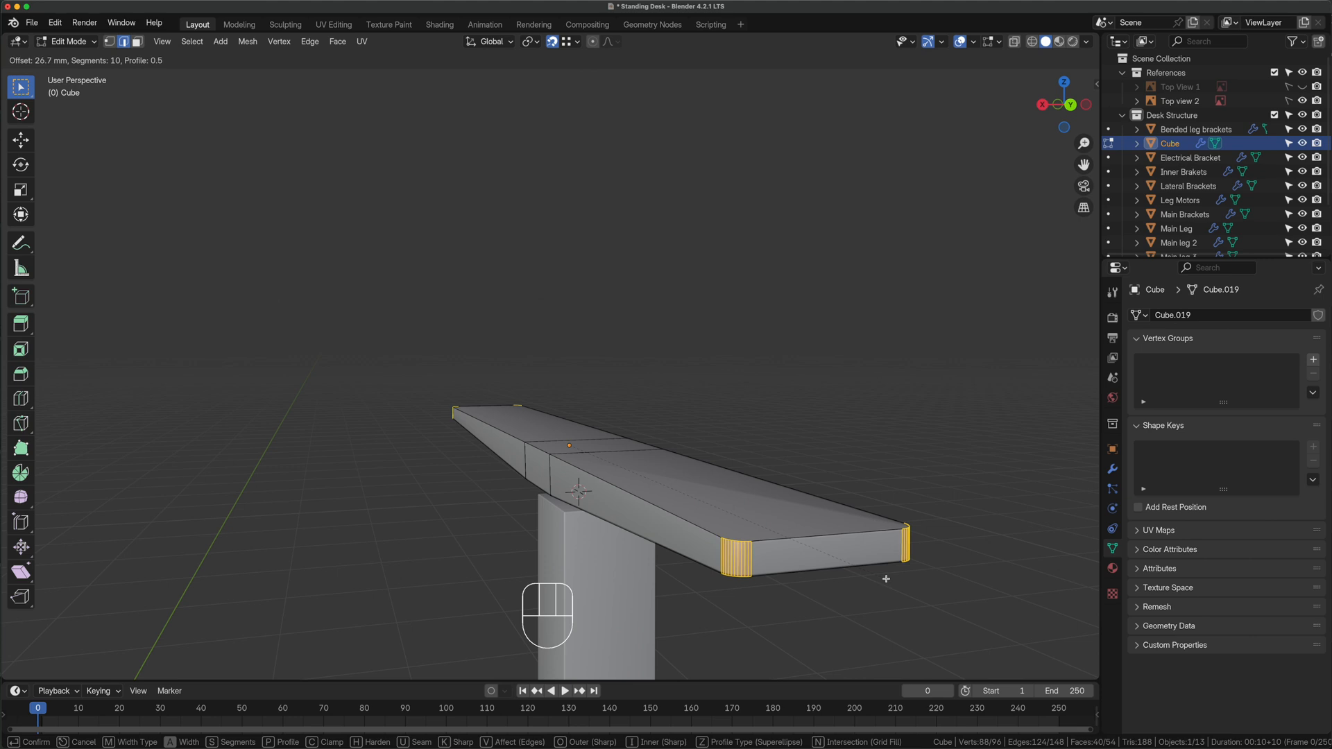
Lower the foot bar about 39 mm along Z onto the end of the leg, and name it Leg foots
key("grave")
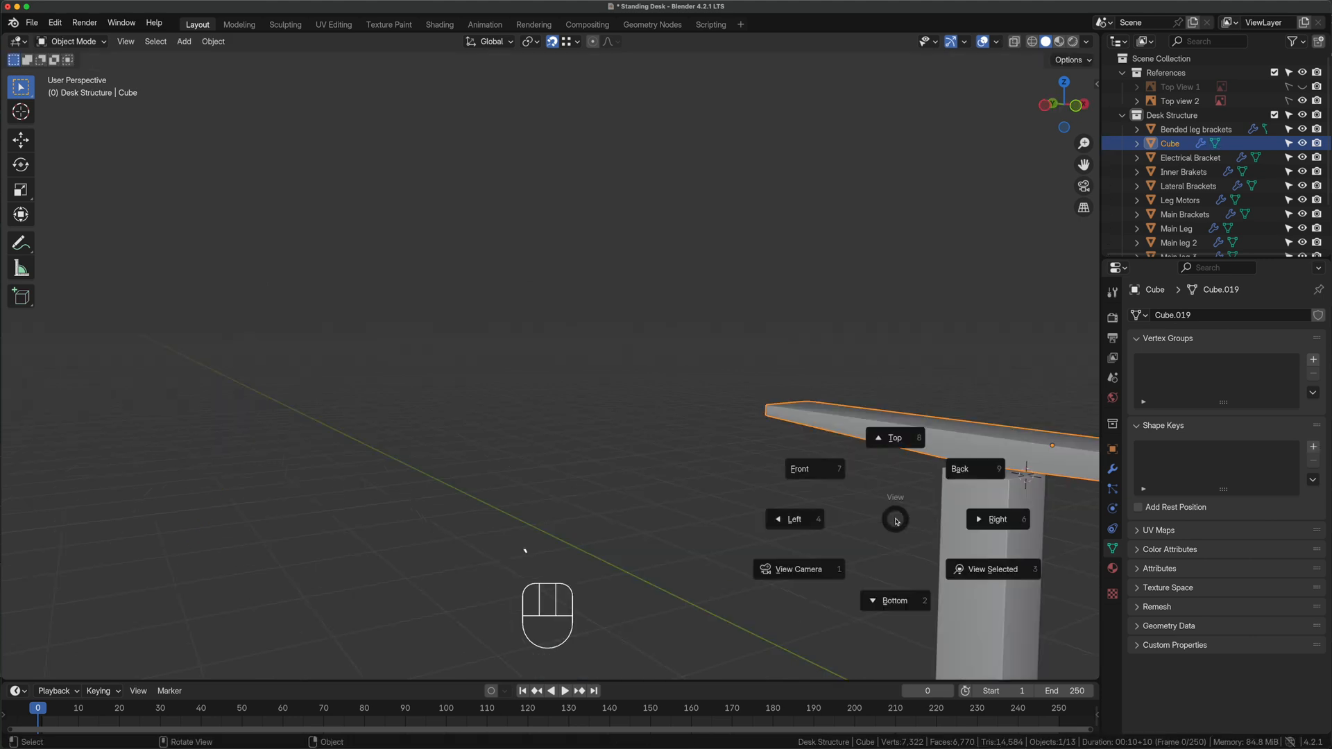
left_click(802, 524)
key("g")
key("z")
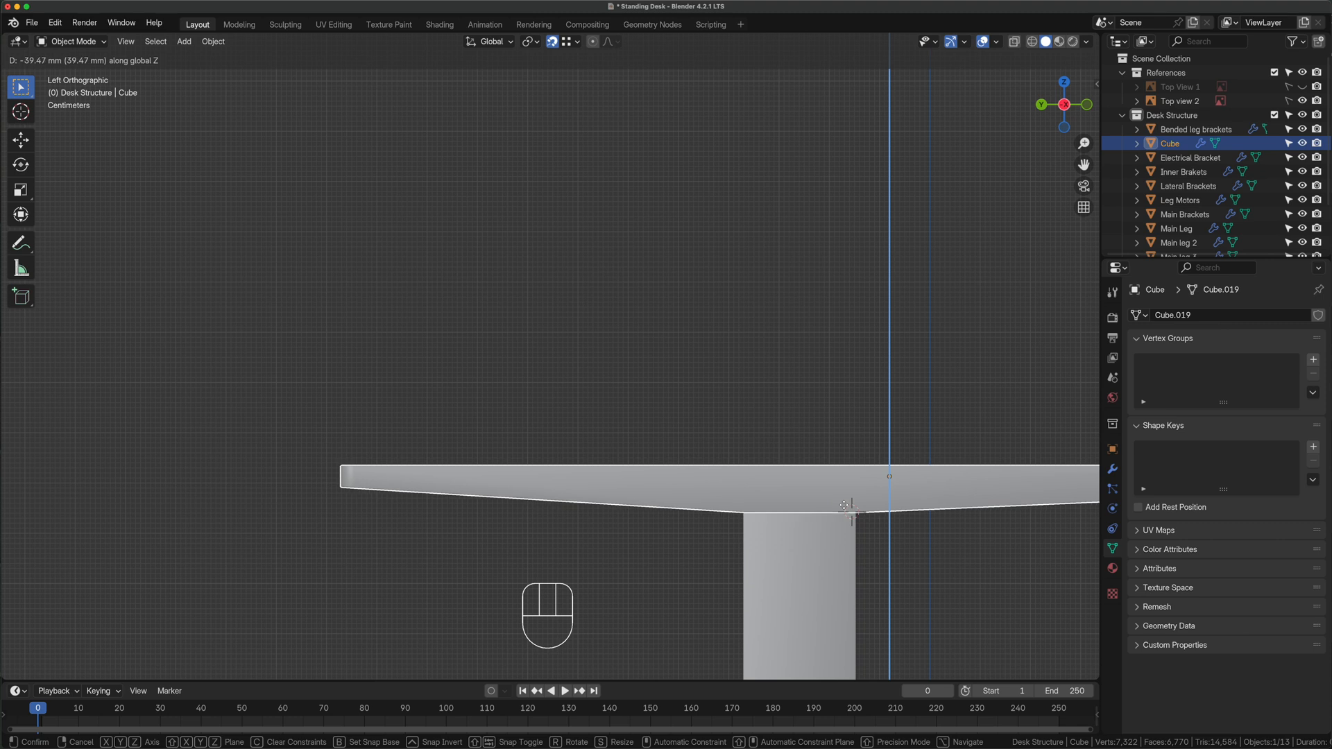
left_click(844, 505)
left_click(939, 547)
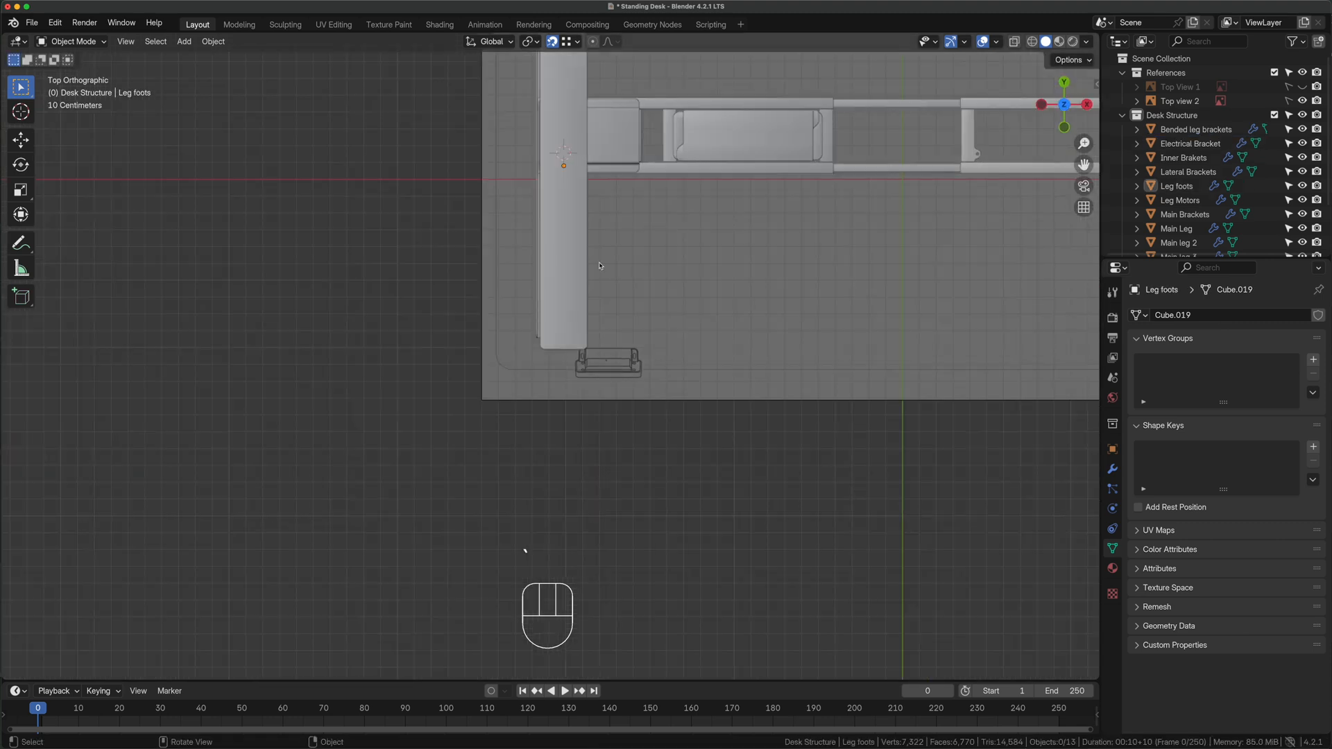
Add a cube at the end of Leg foots and scale it into a thin pad matching the reference outline
scroll(552, 342, "down", 1)
key("shift+a")
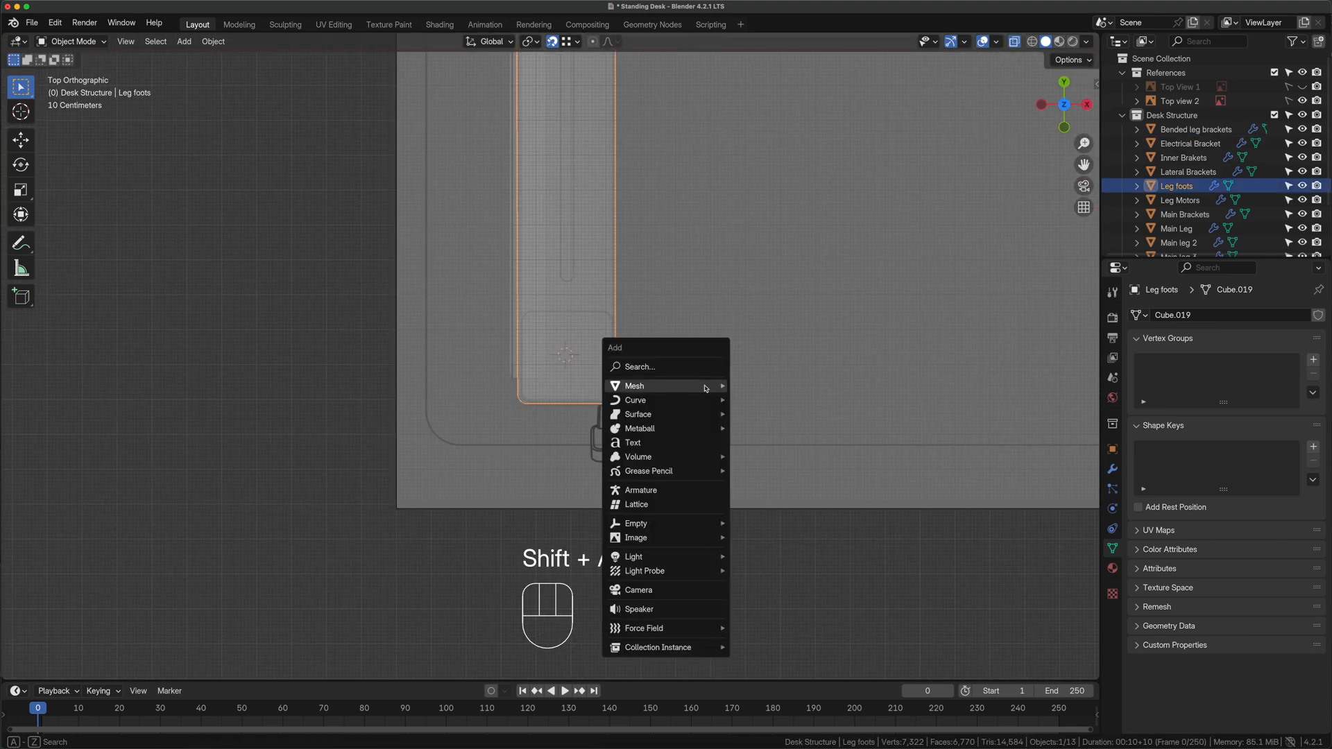
mouse_move(704, 387)
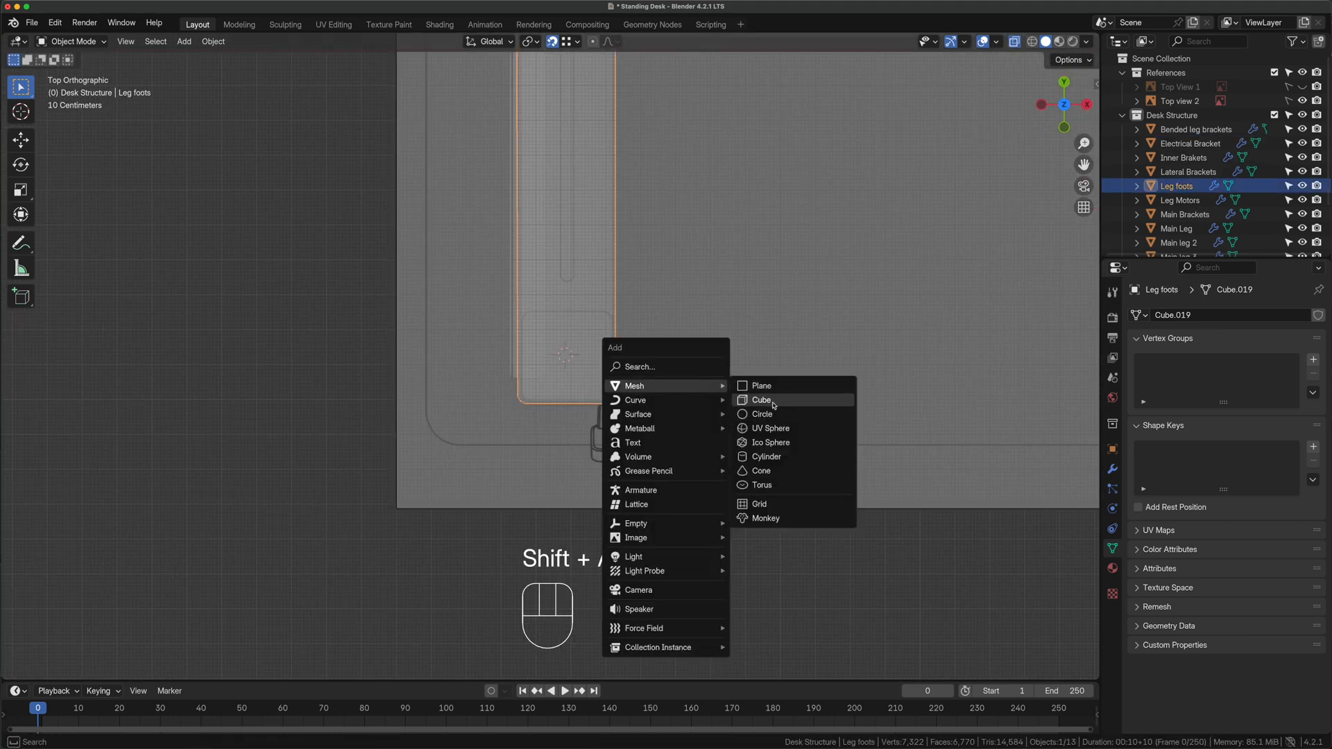
left_click(761, 401)
key("s")
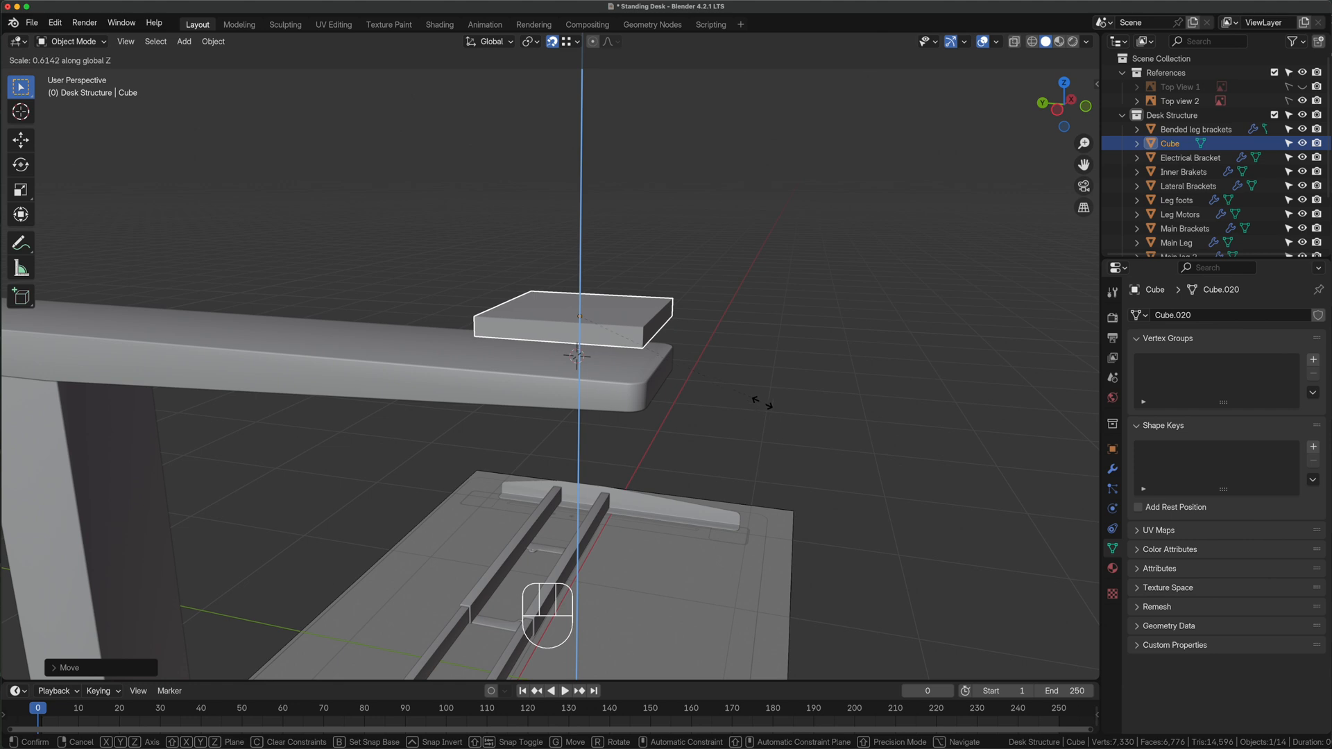
Apply the pad's scale and copy the modifiers from Leg foots to it
key("ctrl+a")
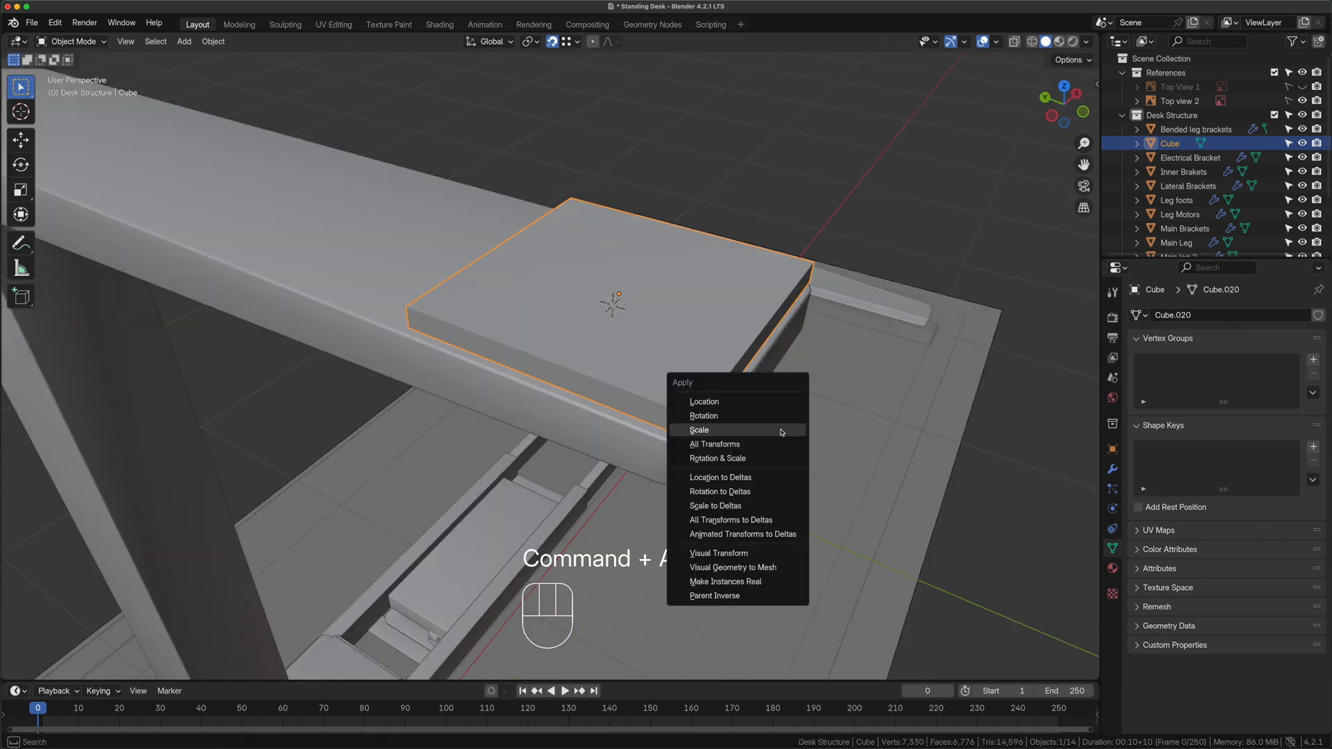
left_click(690, 430)
left_click(782, 469, "ctrl")
key("ctrl+l")
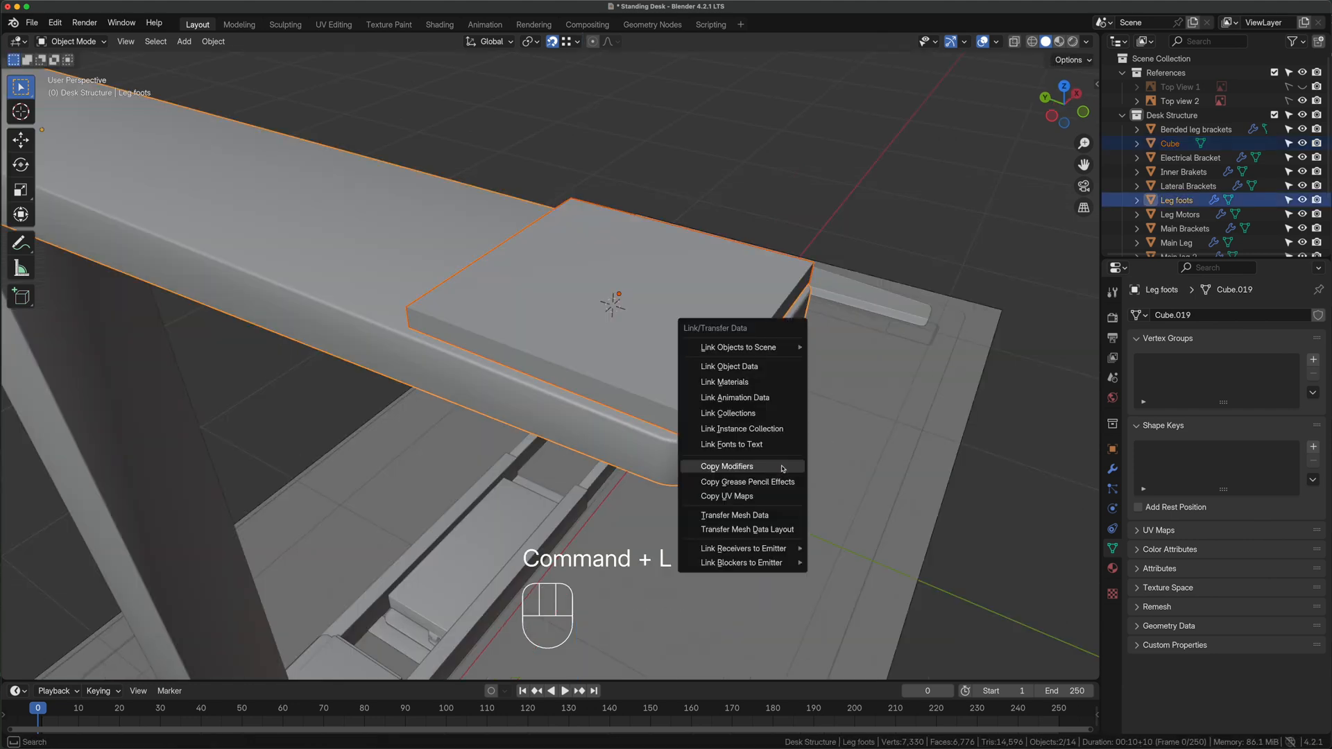
left_click(726, 466)
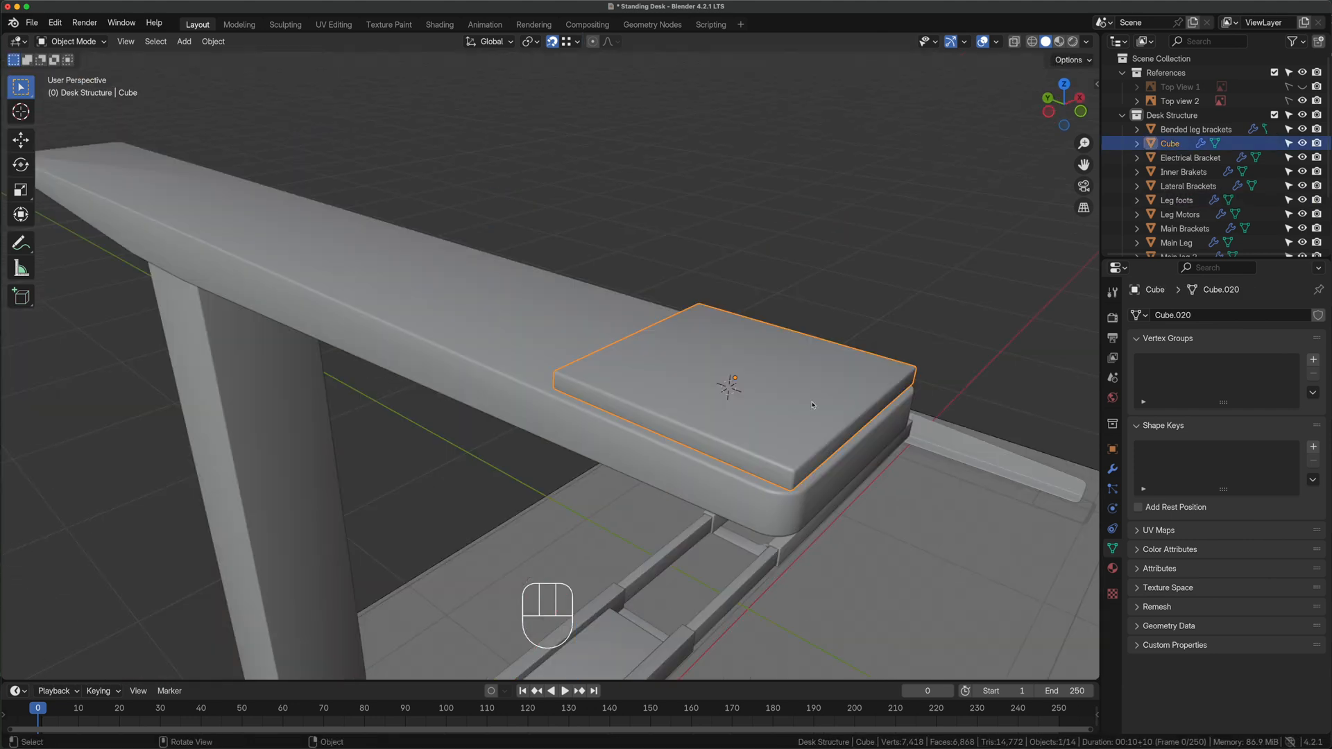
Bevel the pad's four vertical corner edges by about 21 mm with 10 segments
key("Tab")
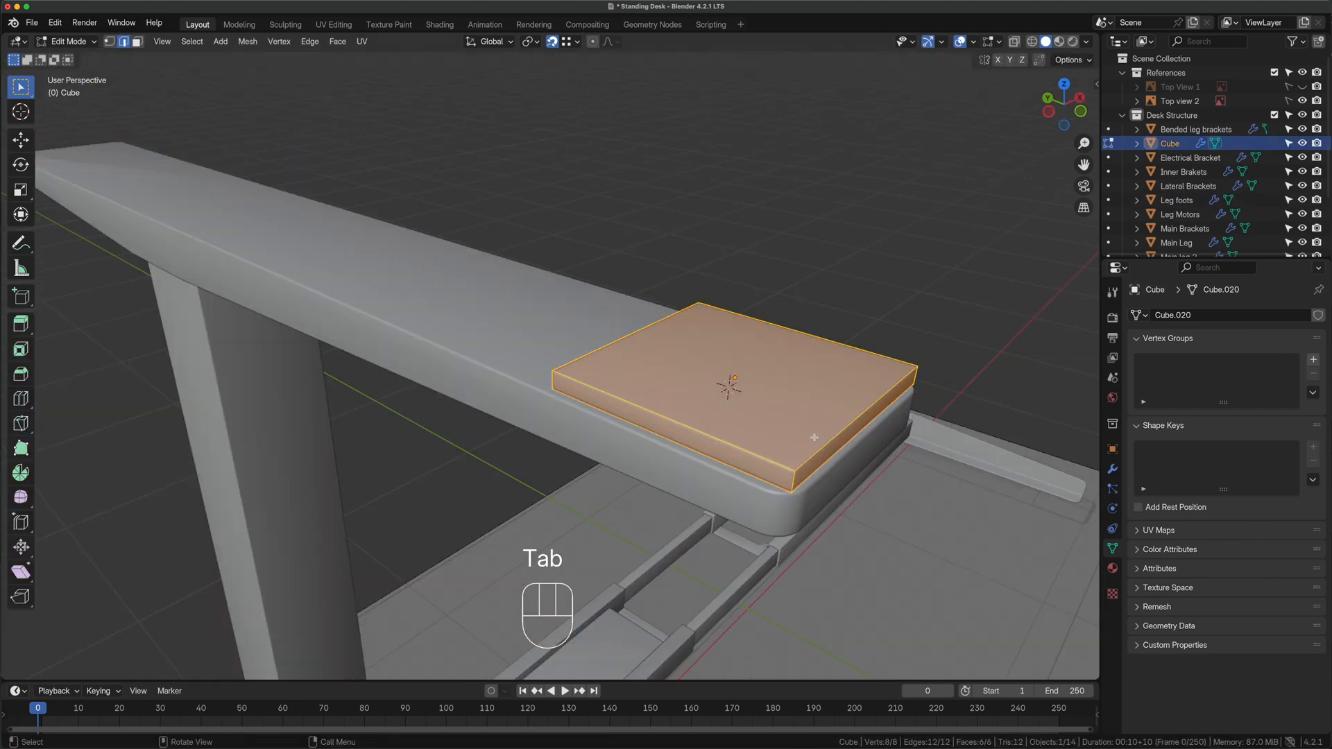
left_click(793, 478)
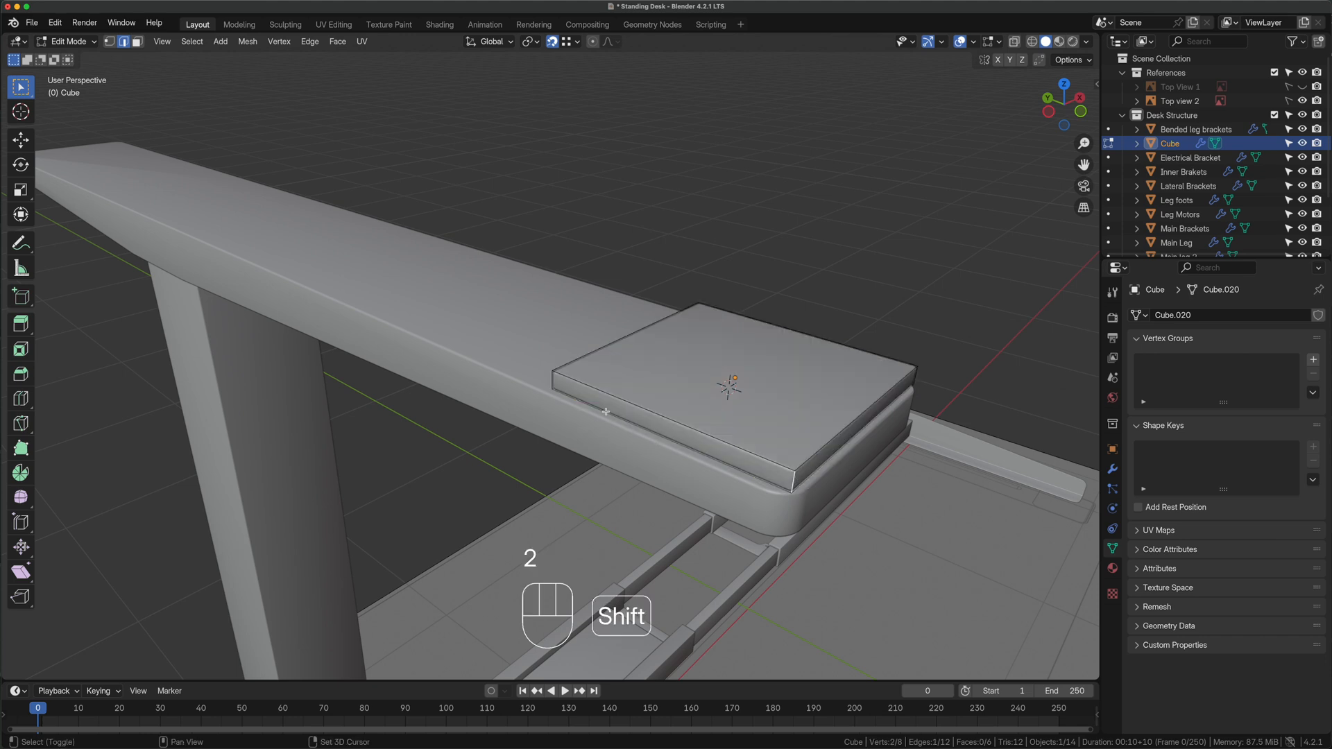
left_click(912, 379, "shift")
middle_click_drag(962, 369, 1047, 430)
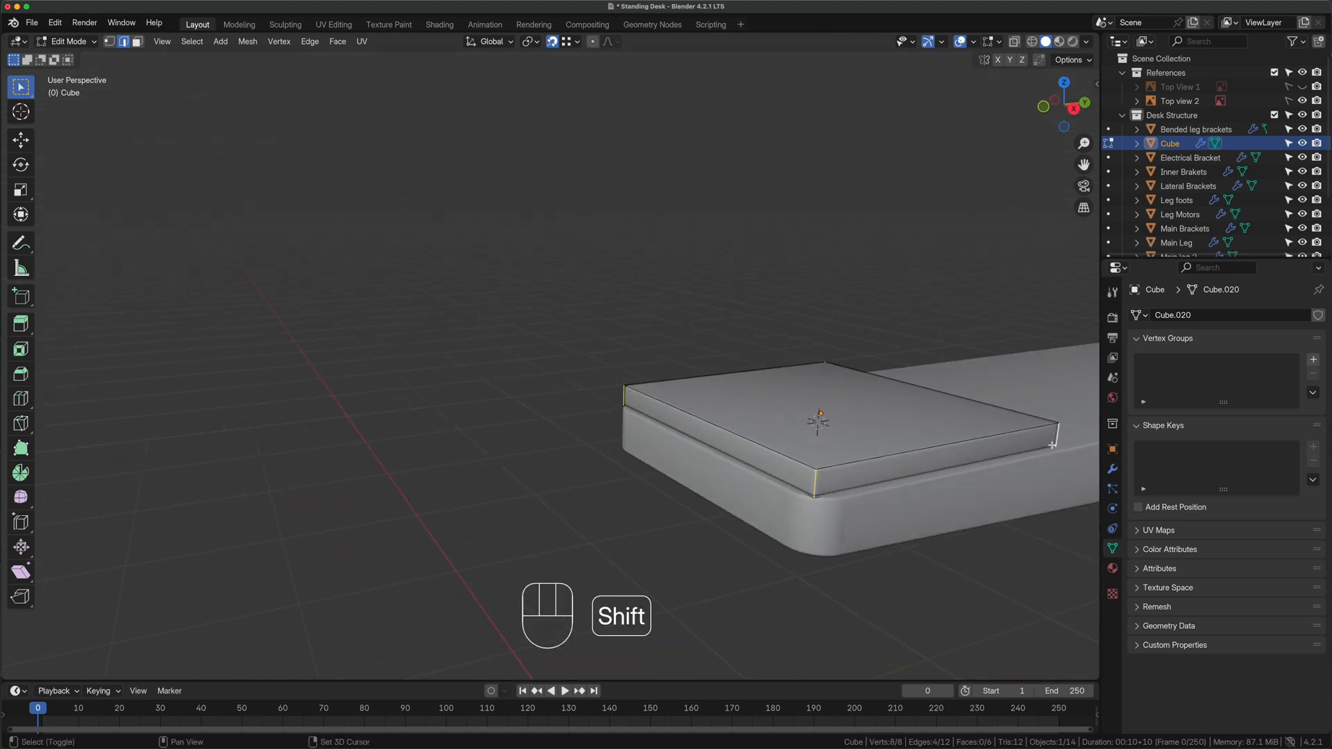
key("KP_7")
key("alt+z")
key("super+b")
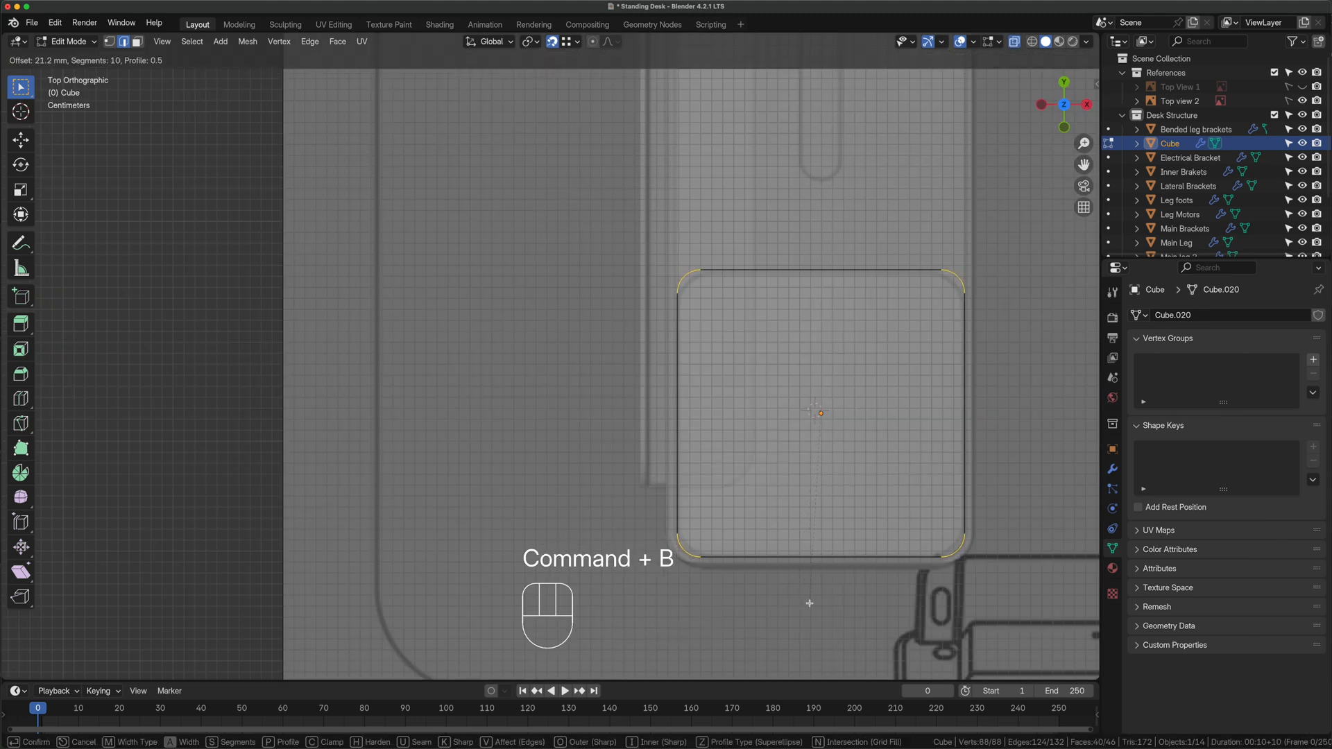
Duplicate the pad along Y to the foot bar's opposite end, join both pads and name the object Foots
key("shift+d")
key("y")
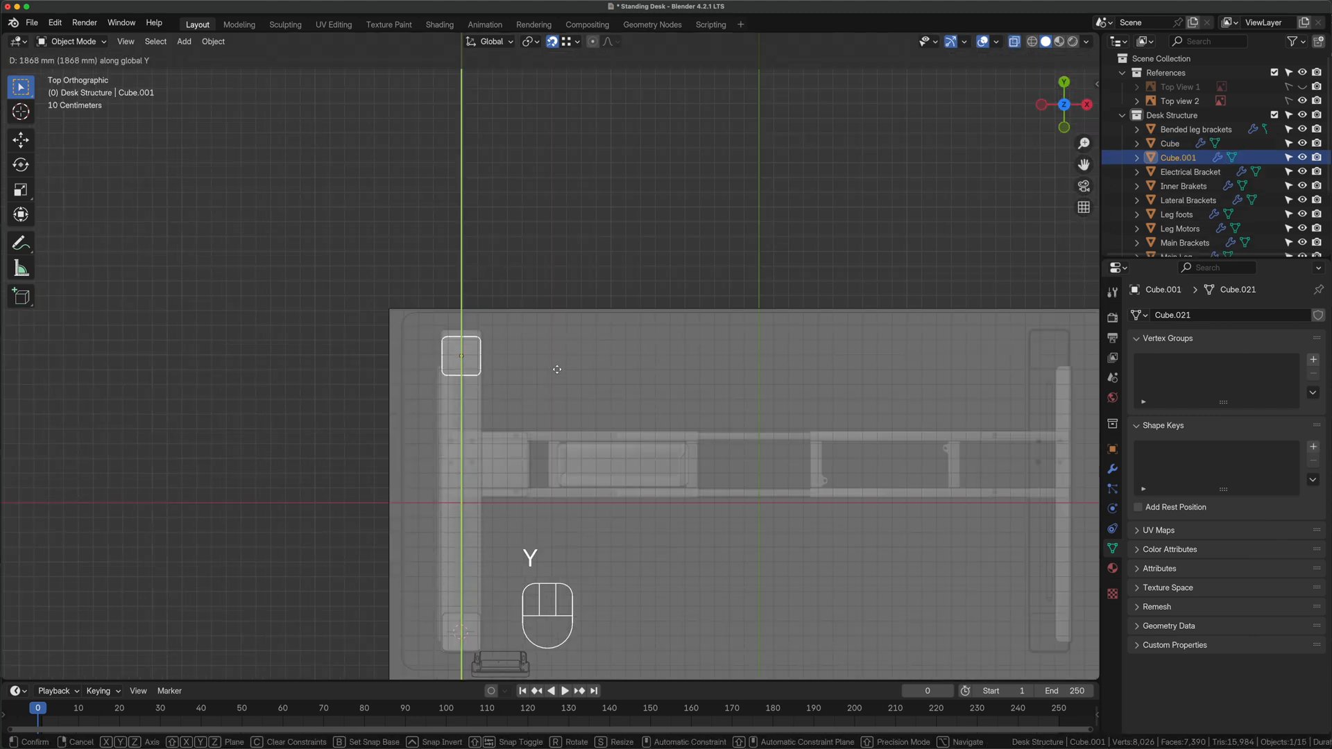
middle_click_drag(772, 291, 449, 269, "shift")
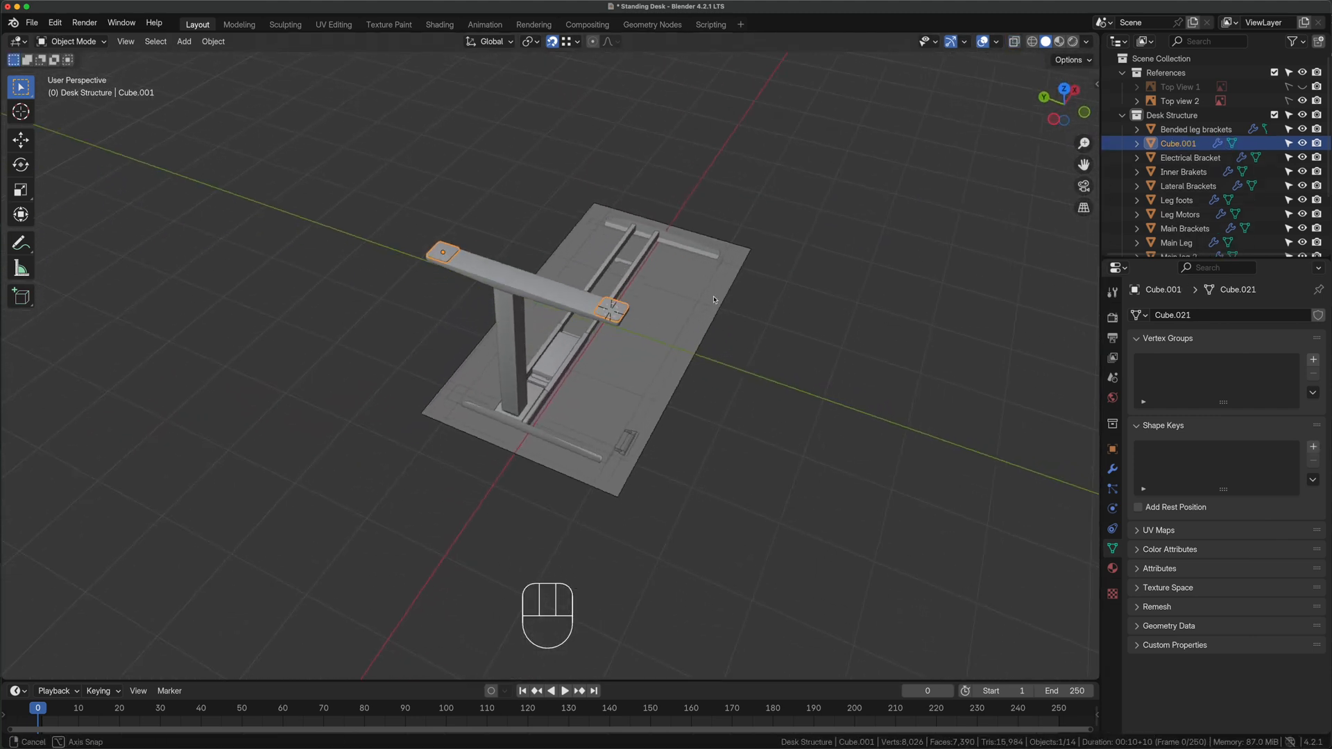
scroll(449, 268, "up", 2)
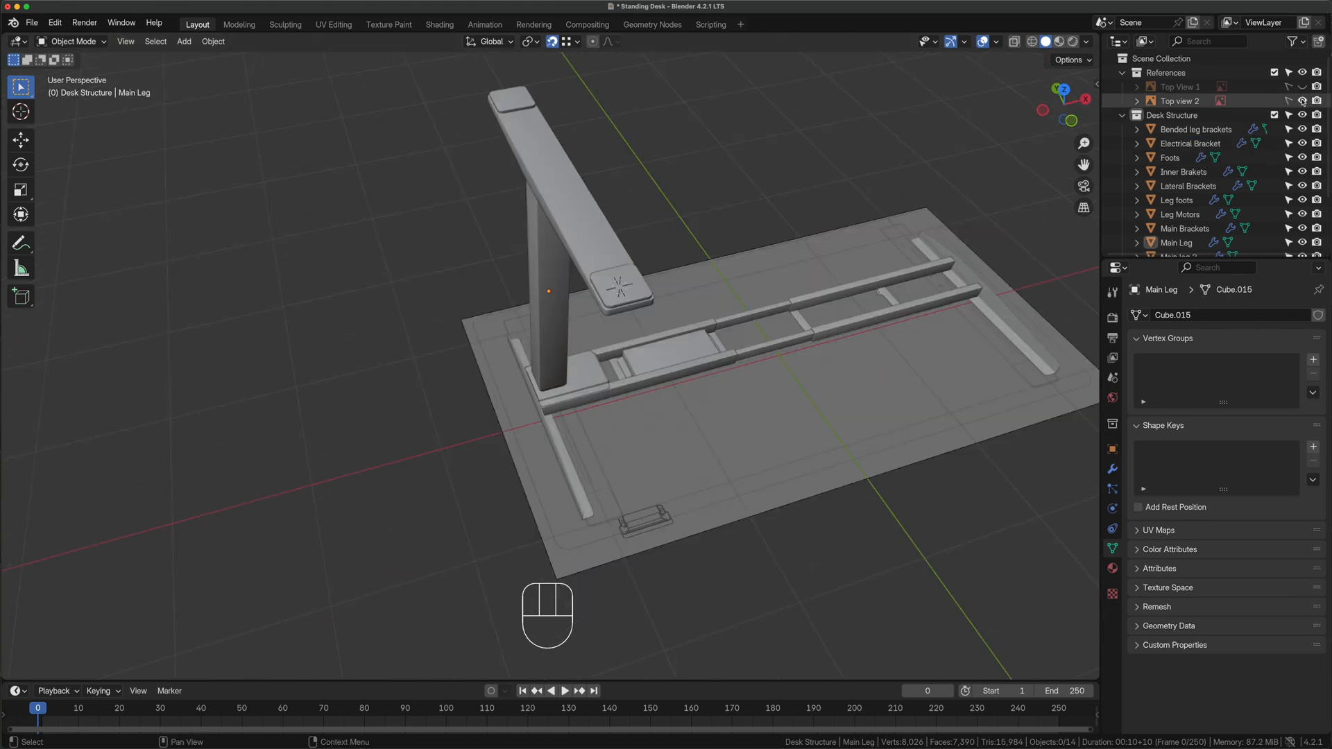
Hide the Top view 2 reference and duplicate Leg Motors and Bended leg brackets along X to the opposite end of the frame
left_click(1303, 102)
middle_click_drag(889, 425, 799, 407)
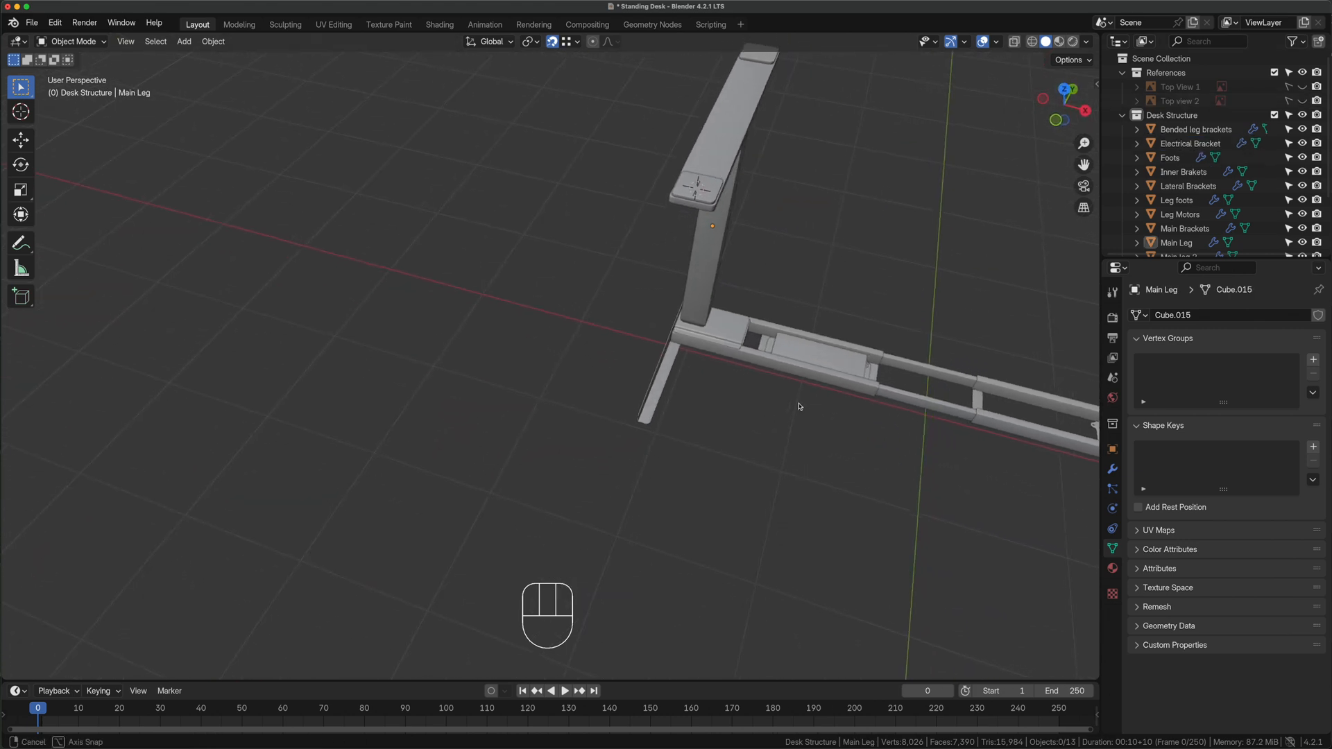
left_click(496, 444)
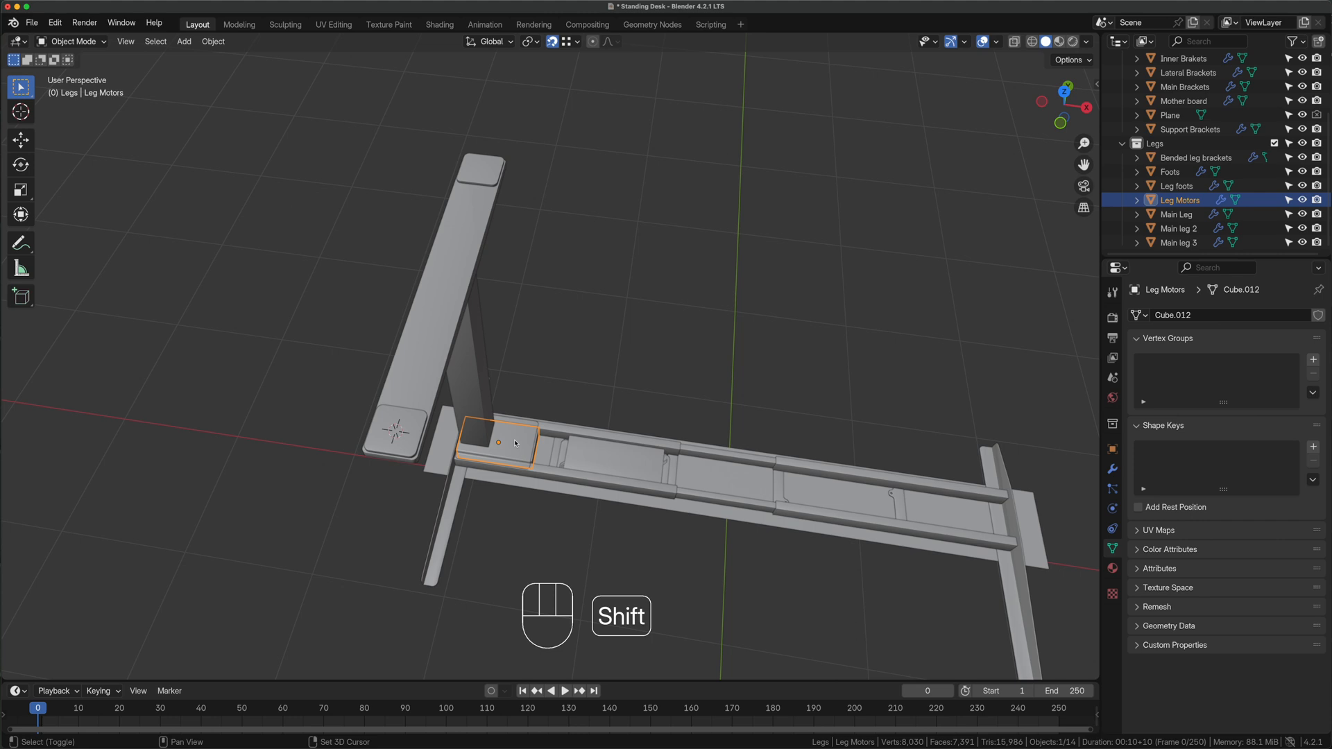
left_click(617, 484, "shift")
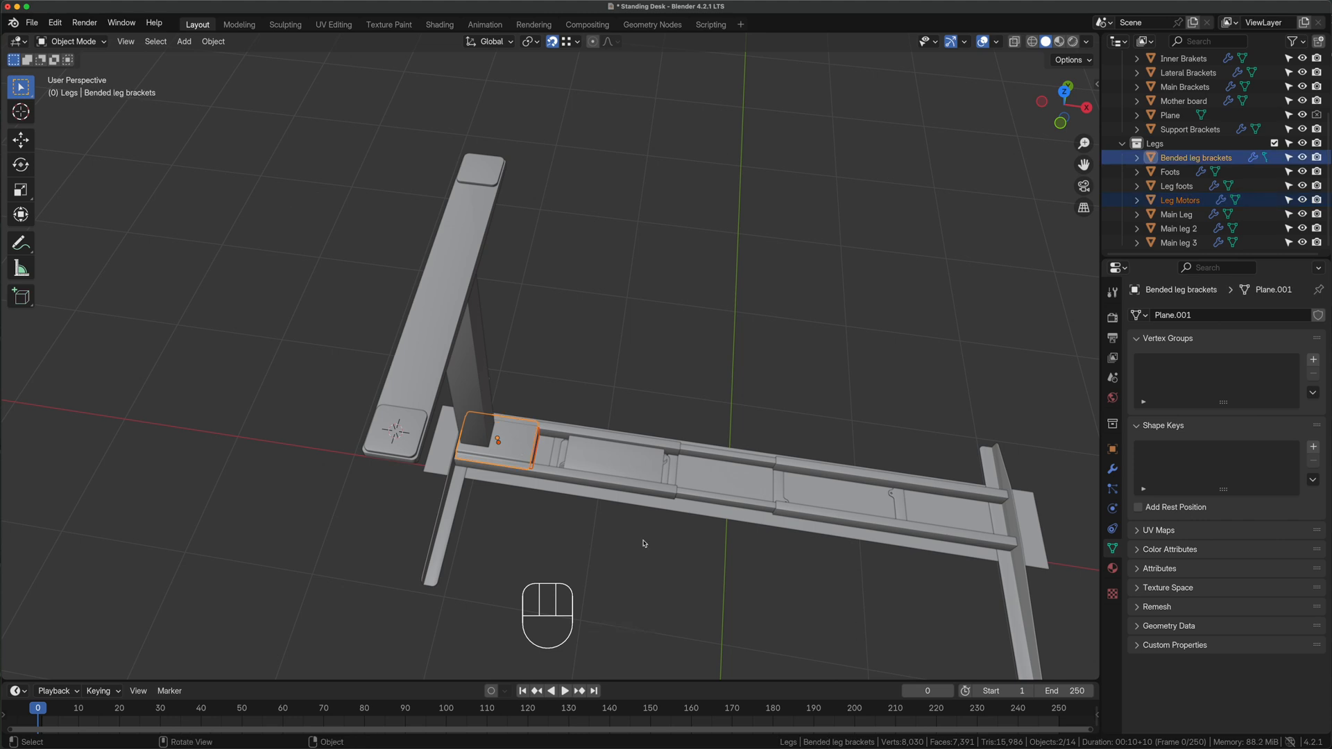
key("KP_7")
key("shift+d")
key("y")
key("x")
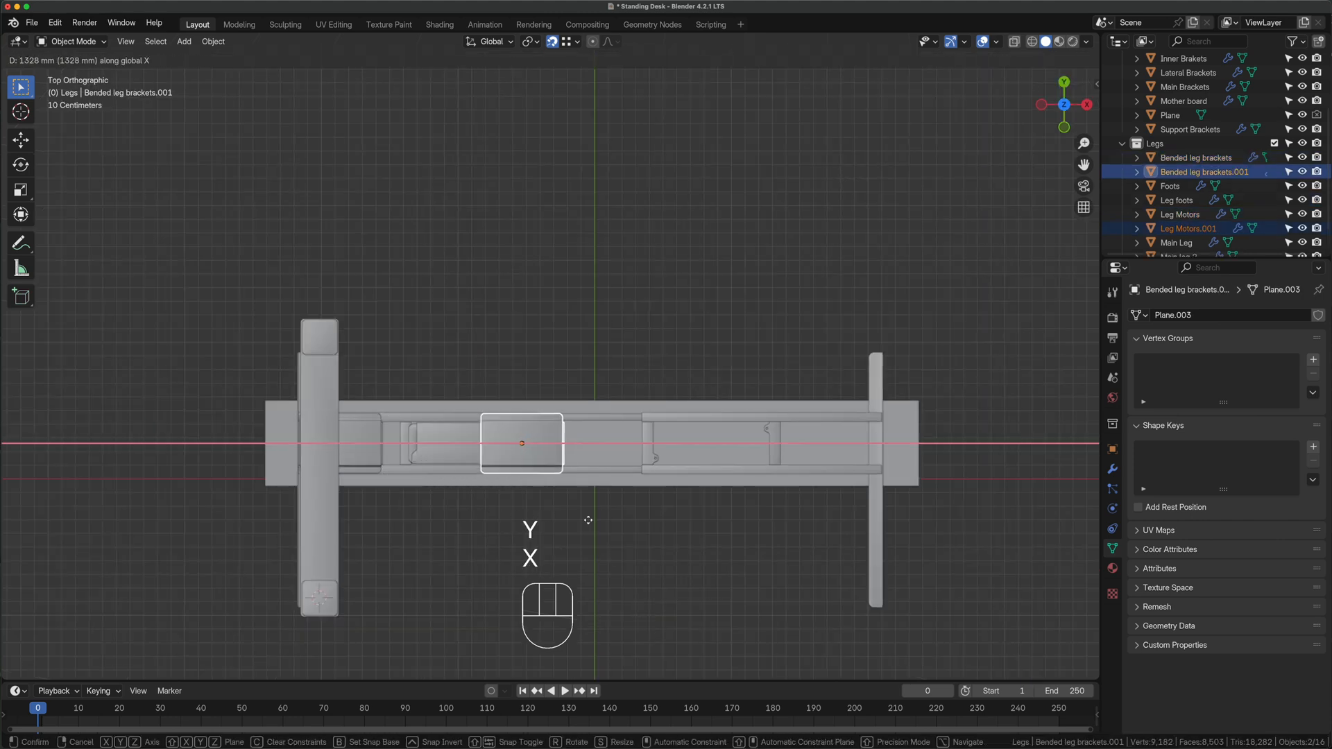
left_click(892, 562)
Rotate the duplicated leg motor and bent bracket 180° about Z
key("r")
key("z")
key("KP_1")
key("KP_8")
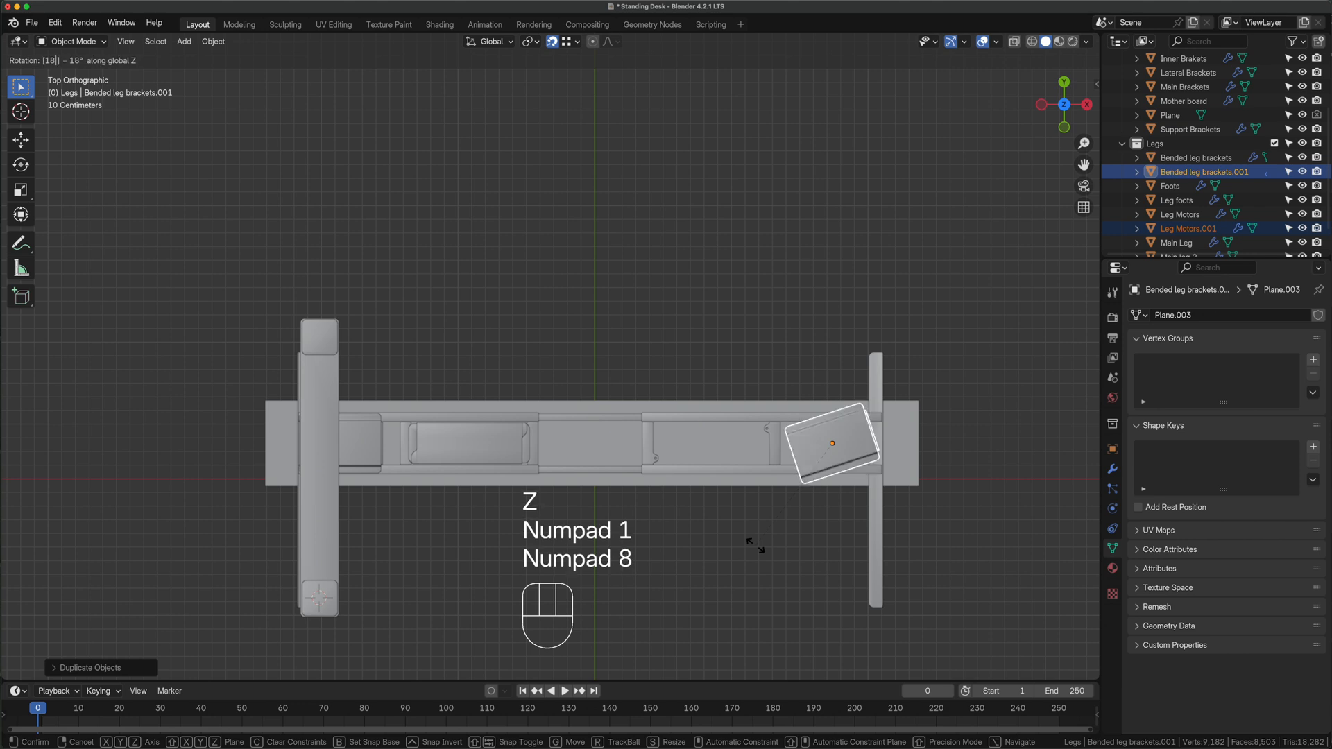
key("KP_0")
key("KP_Enter")
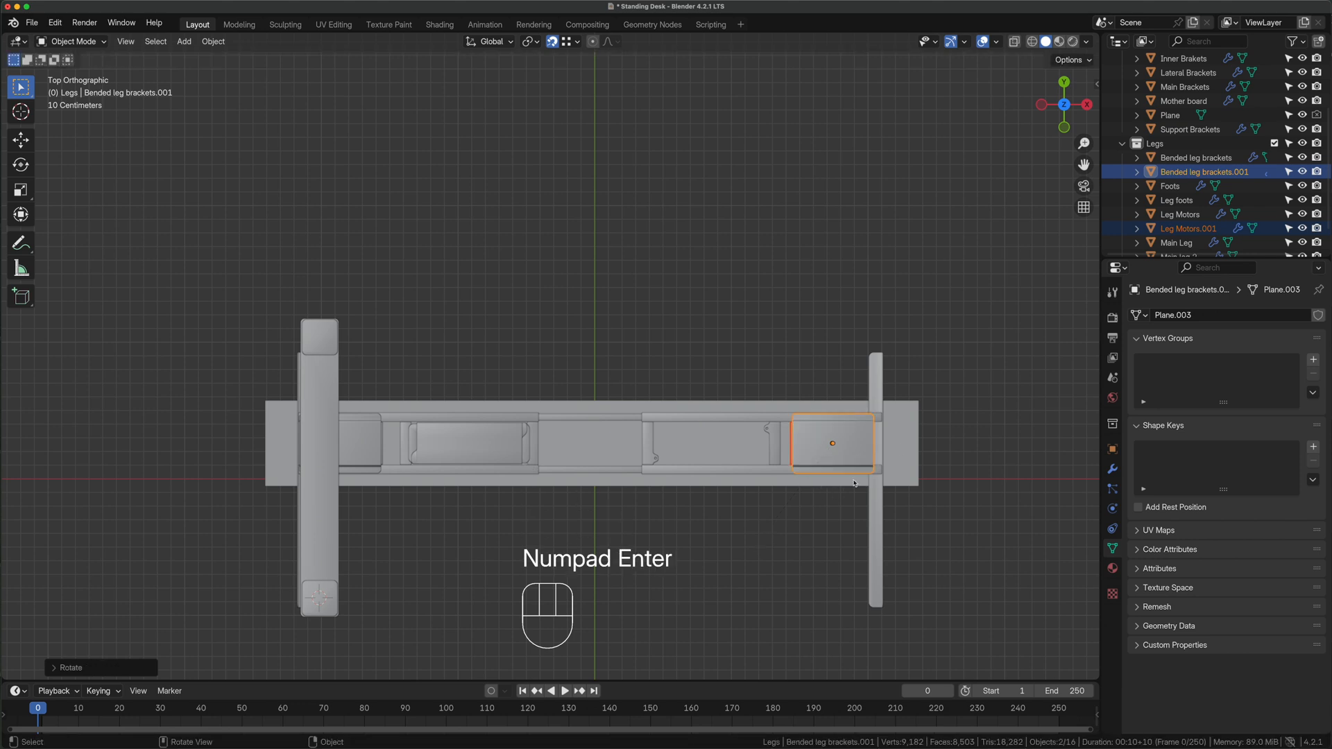
Move the rotated motor and bracket about 53 mm along X to line up with the frame's end
scroll(901, 446, "up", 2)
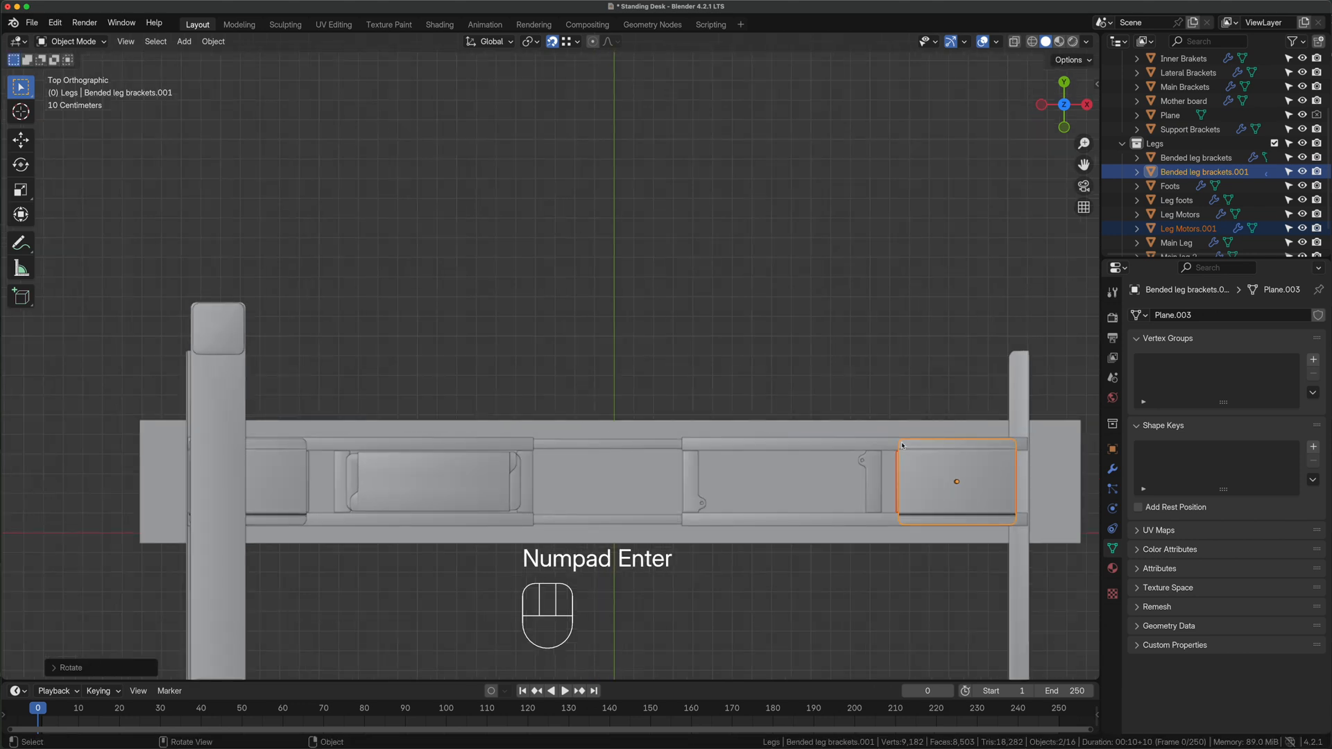
key("g")
key("x")
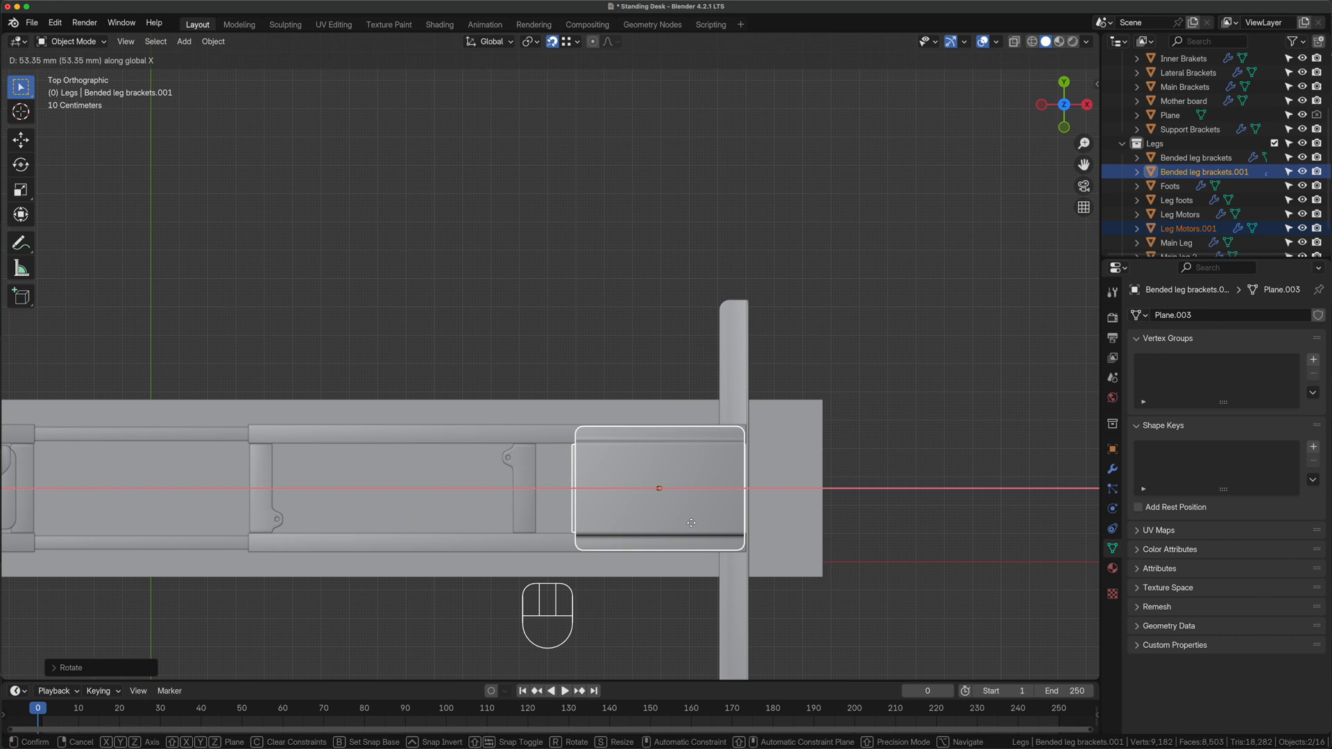
left_click(691, 522)
Try to join the duplicated leg motor with the original Leg Motors
scroll(711, 514, "down", 3)
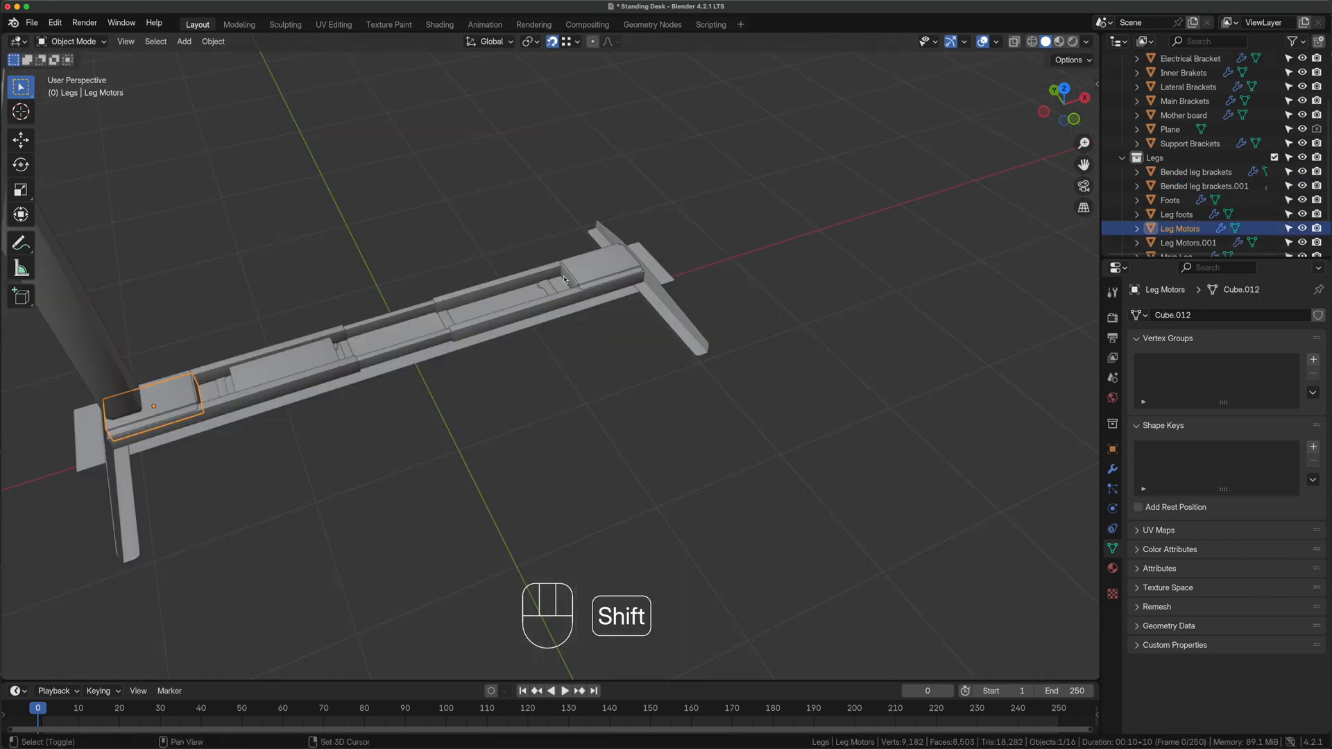
left_click(564, 280, "shift")
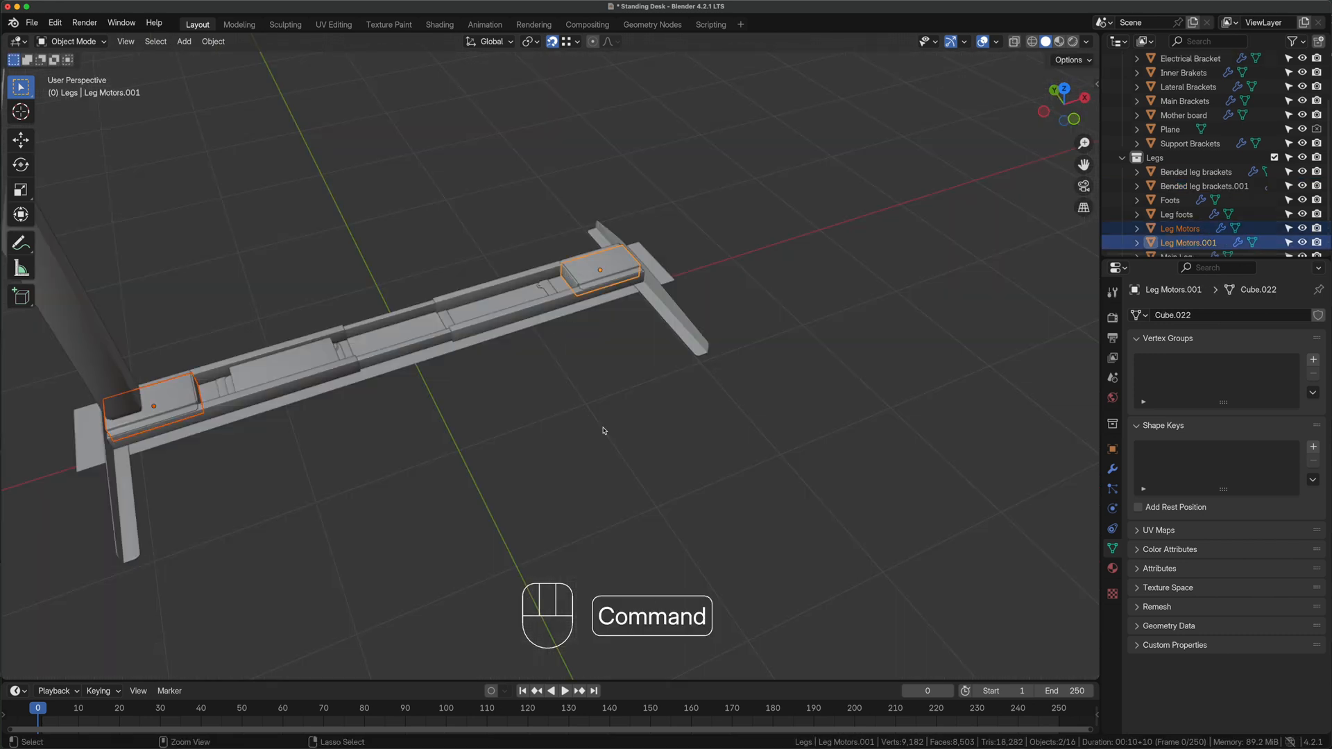
key("super+j")
double_click(1214, 229)
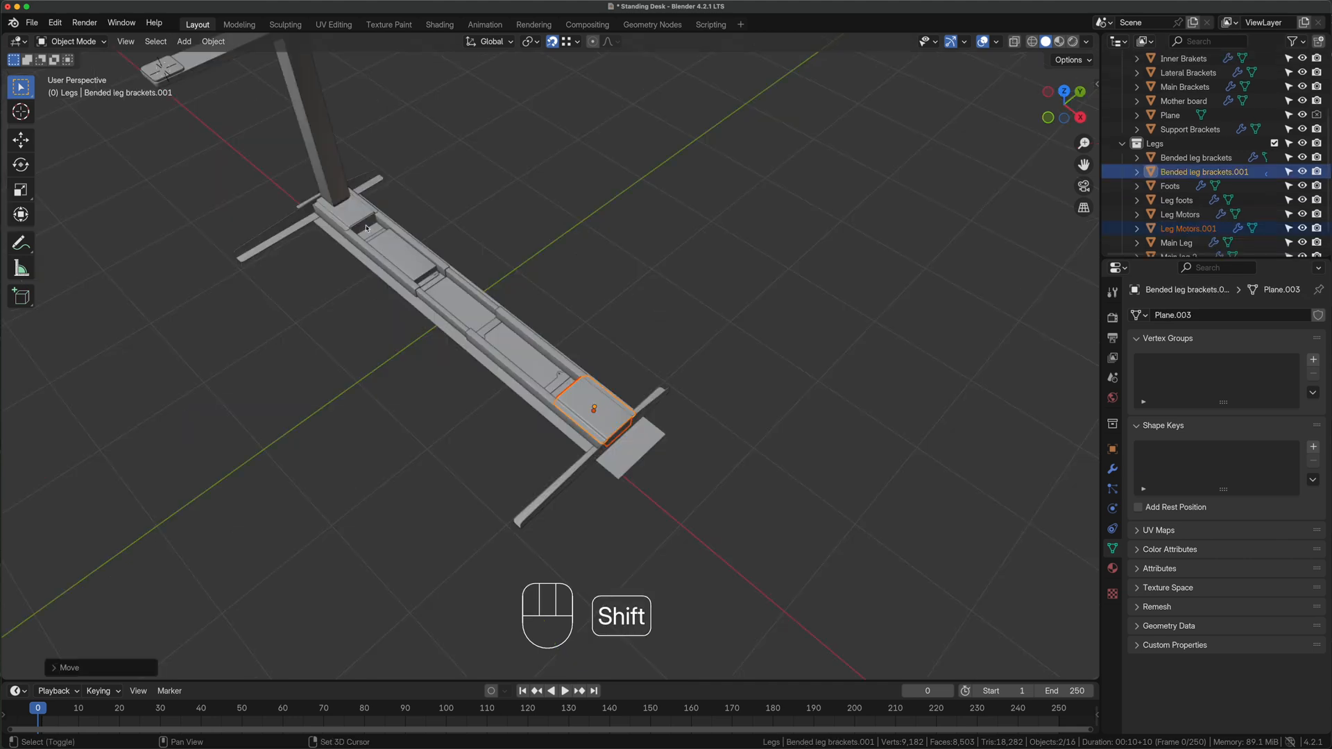
Join the duplicated leg motor and bent bracket to their original objects
left_click(368, 228, "shift")
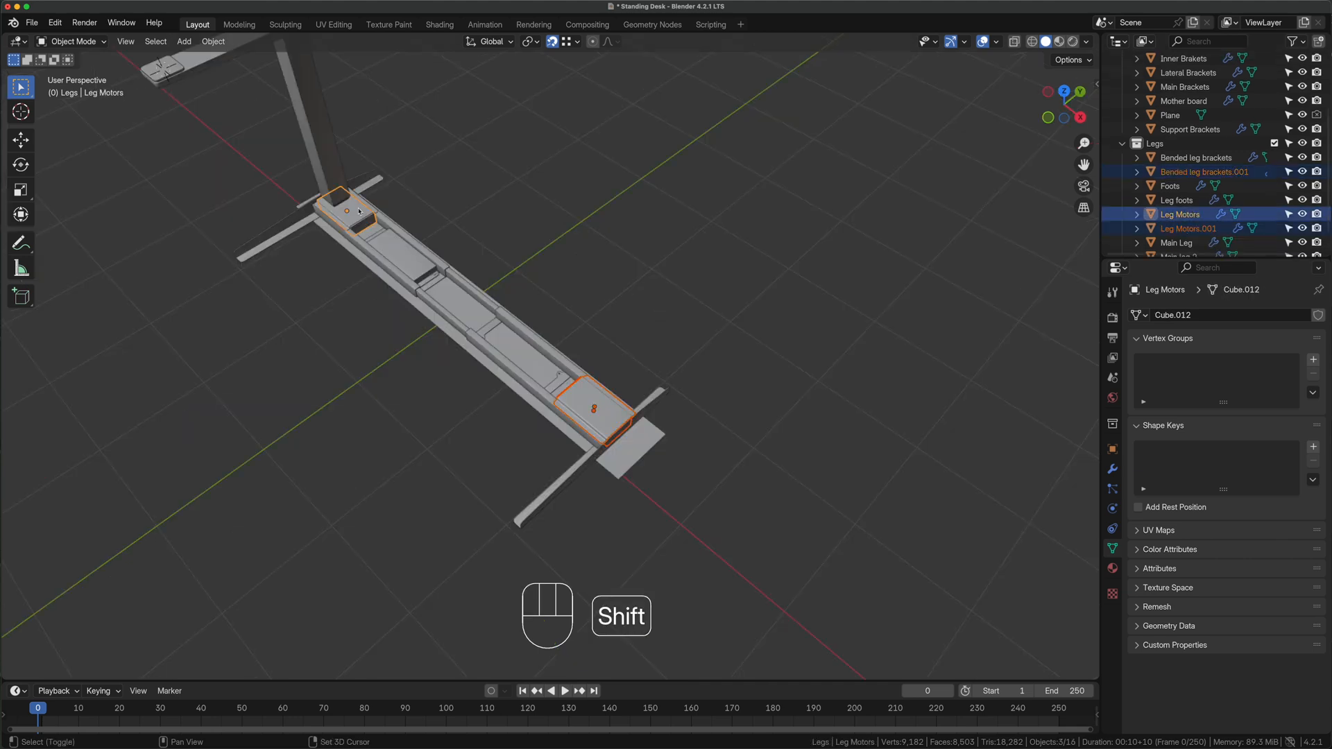
left_click(363, 216, "shift")
key("super+j")
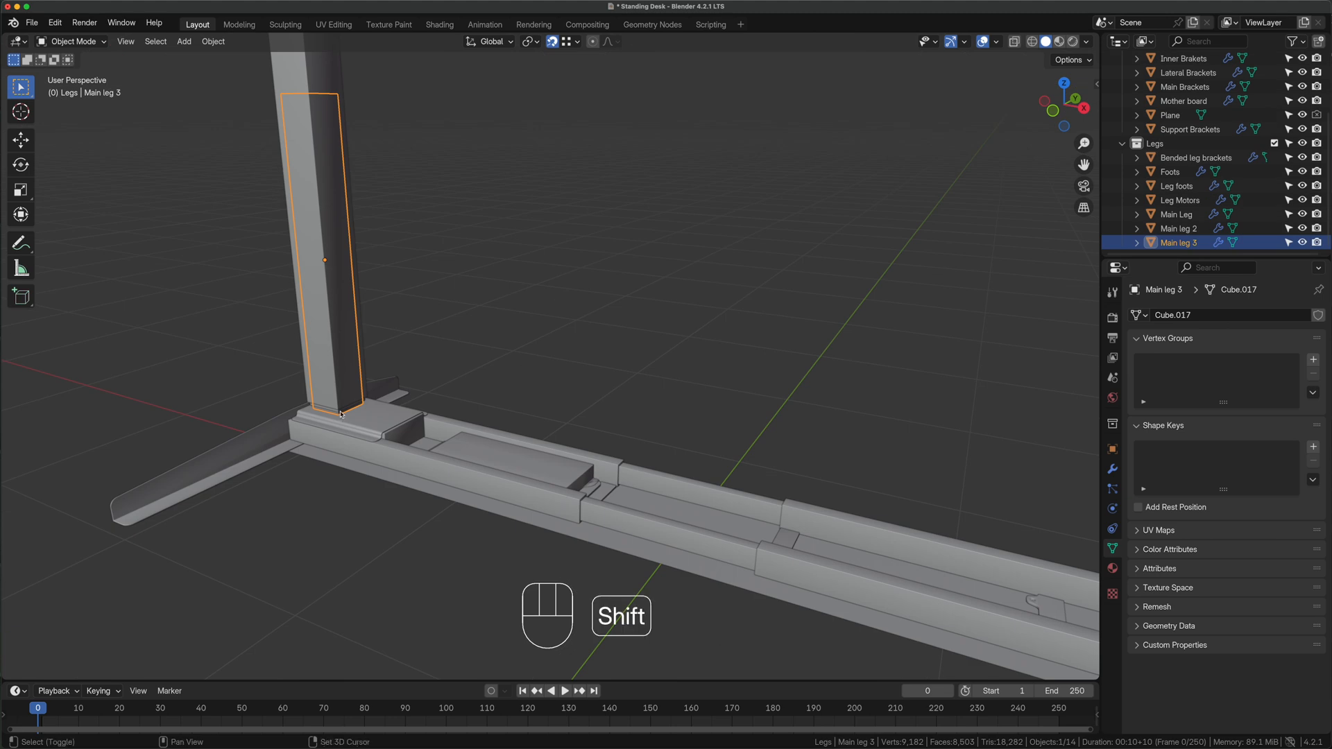
Duplicate the three main leg sections, Leg foots and Foots to the opposite end of the frame using the Top view 2 reference
left_click(337, 208, "shift")
left_click(333, 278, "shift")
middle_click_drag(333, 278, 478, 493)
left_click(333, 366, "shift")
left_click(301, 375, "shift")
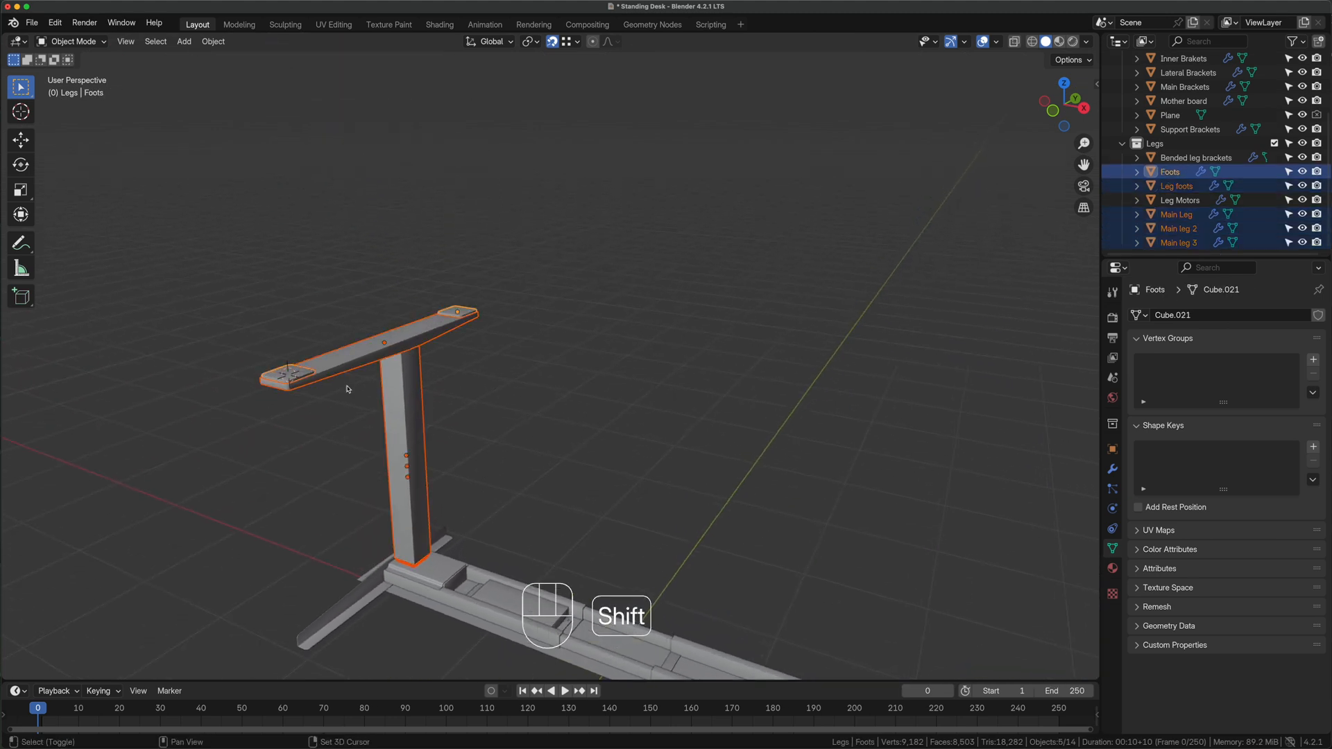
key("KP_7")
key("alt+z")
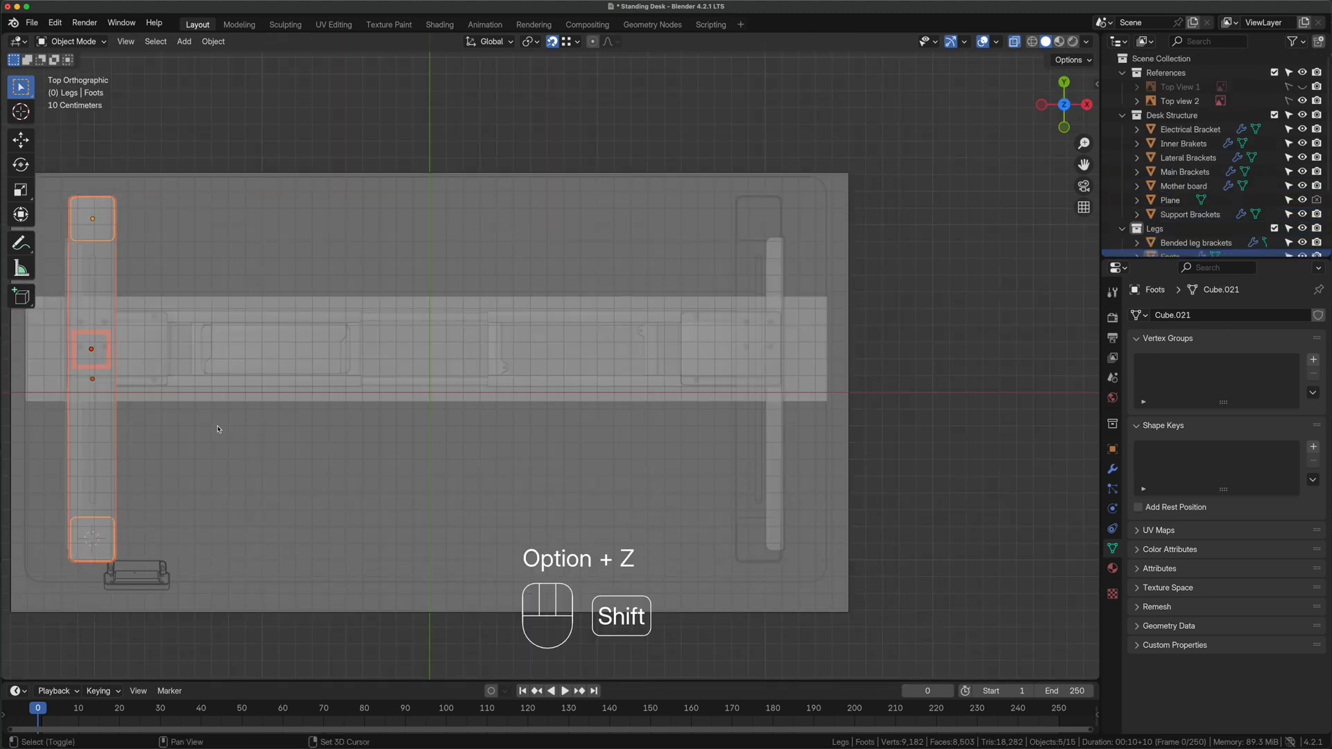
key("shift+d")
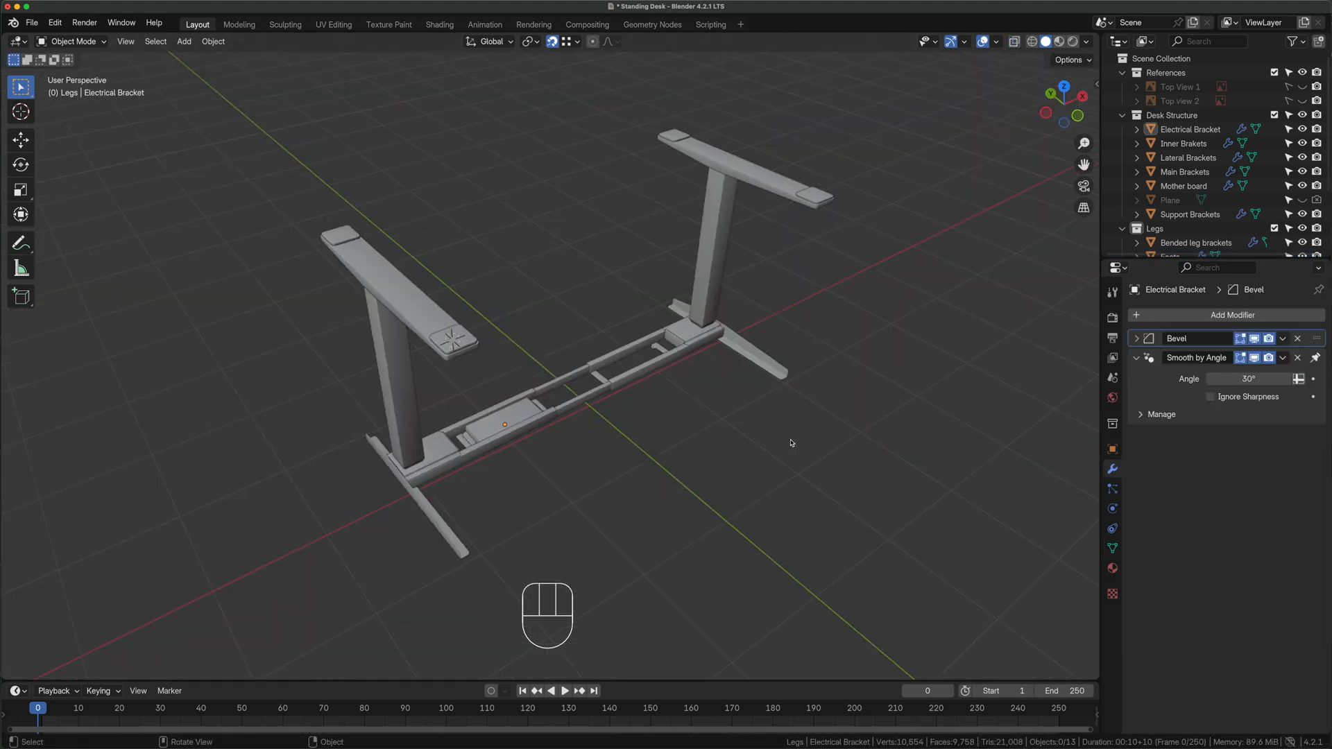
Select all the frame parts and rotate them 180° about X so the desk stands upright
middle_click_drag(788, 446, 513, 335)
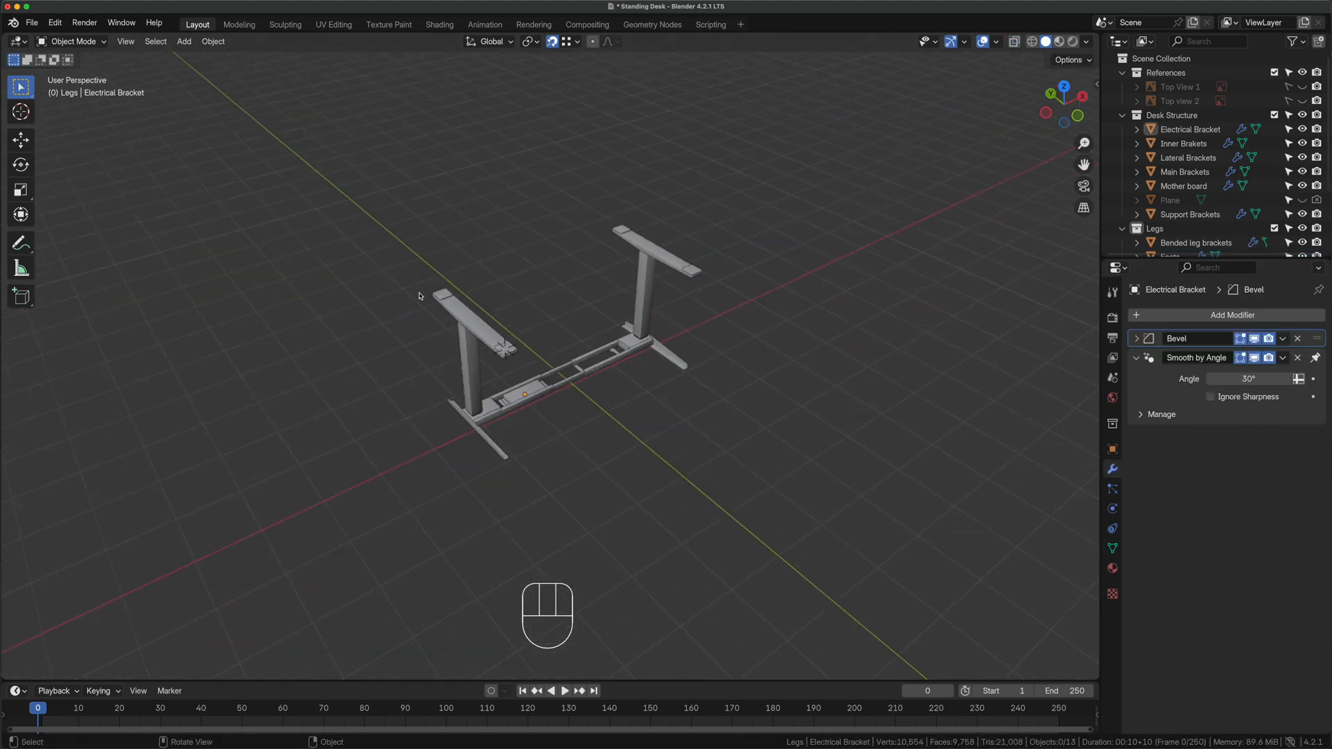
left_click_drag(392, 180, 759, 497)
key("r")
key("x")
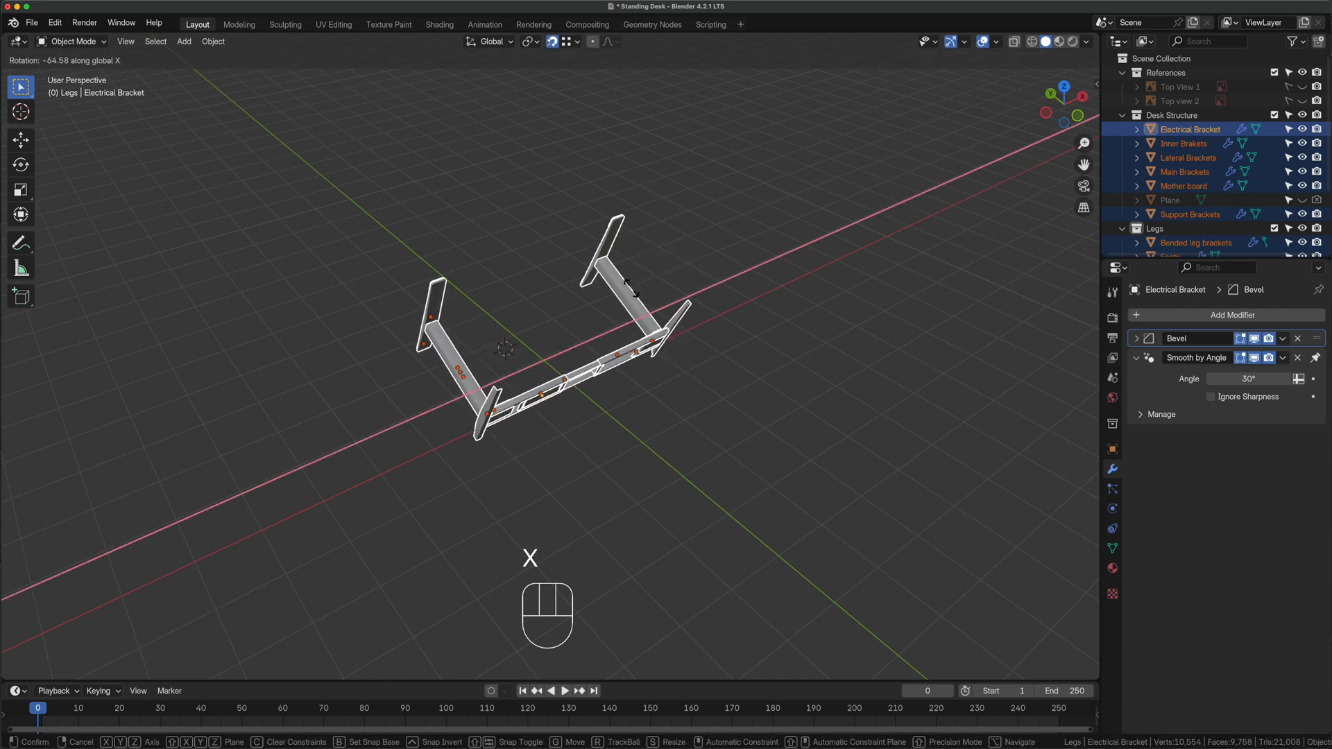
key("KP_1")
key("KP_8")
key("KP_0")
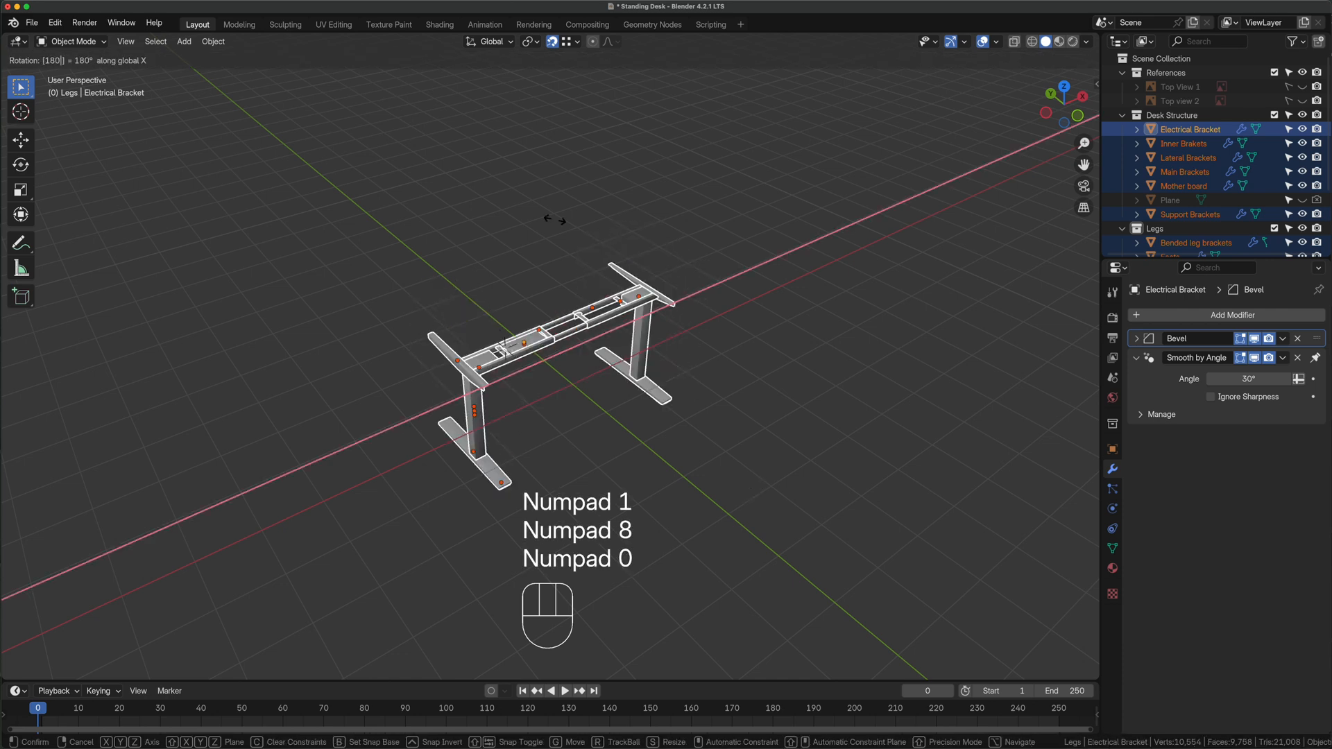
key("KP_Enter")
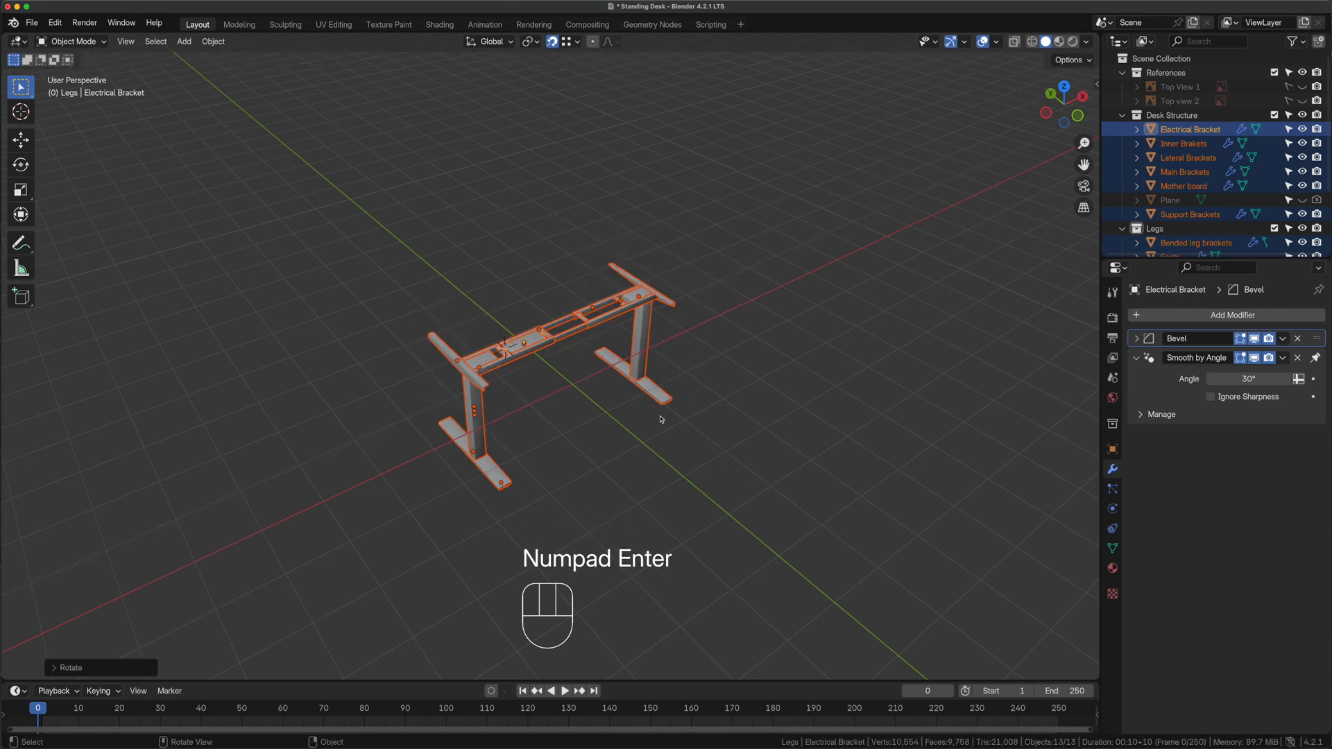
Move the whole desk frame in the top view to centre it on the world origin
key("g")
key("x")
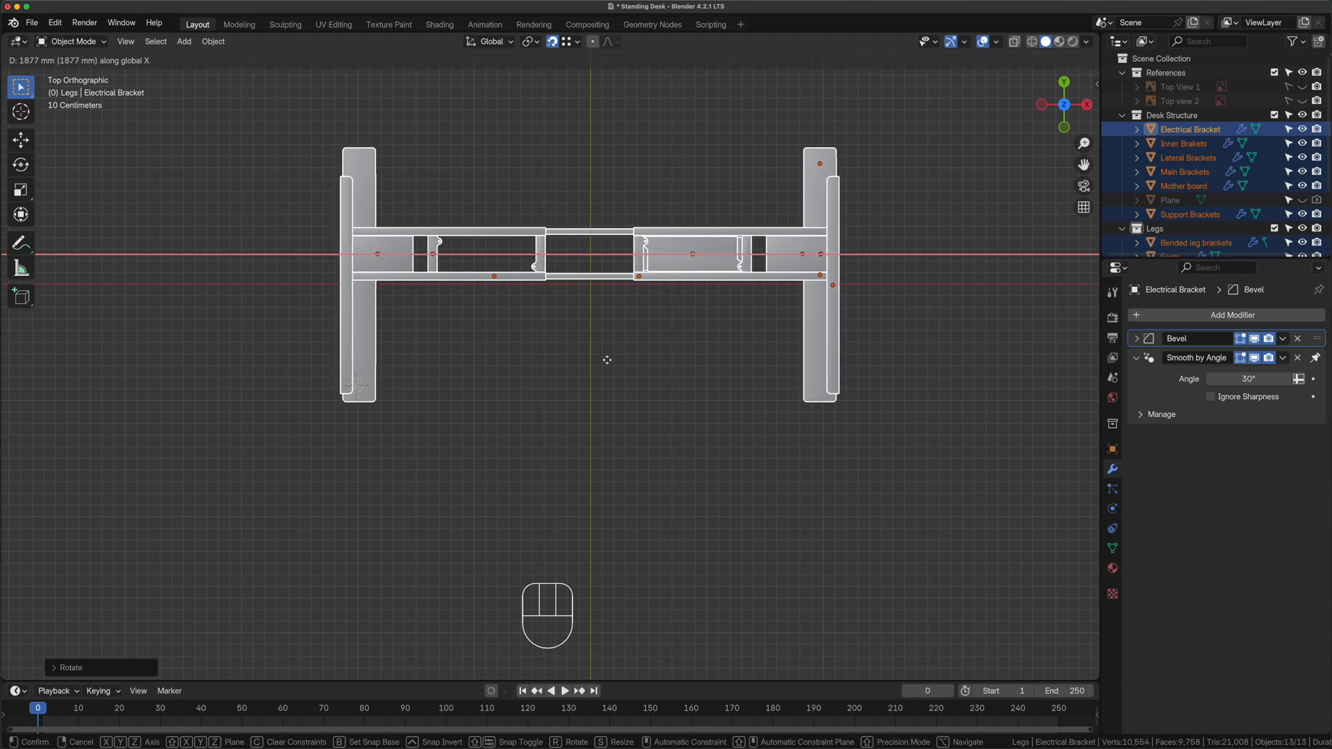
left_click(606, 360)
left_click(608, 374)
Snap the 3D cursor to the origin of Main Brackets
middle_click_drag(611, 437, 582, 374)
key("KP_7")
key("super+s")
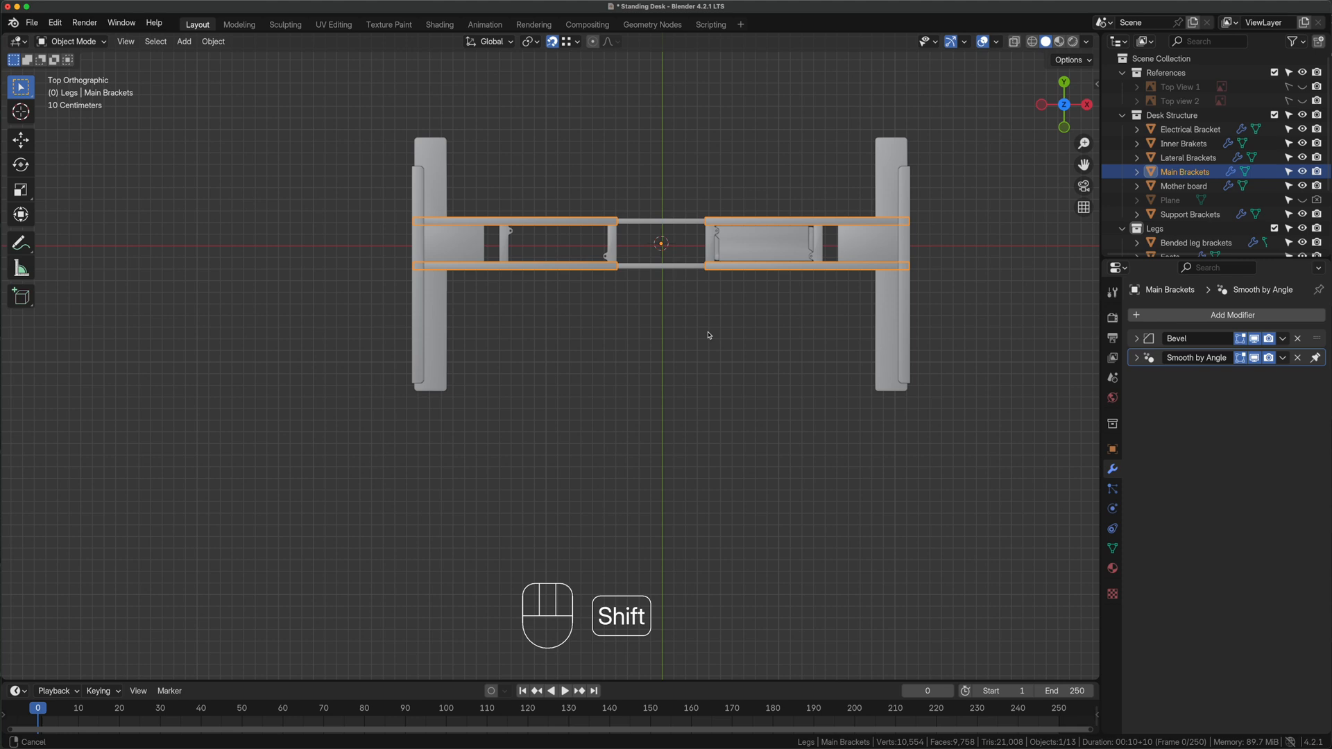
Add a cube at the 3D cursor, then scale it along X and Y and shift it along Y to cover the frame as the tabletop
middle_click_drag(705, 326, 596, 451, "shift")
scroll(595, 450, "up", 1)
scroll(586, 445, "down", 1)
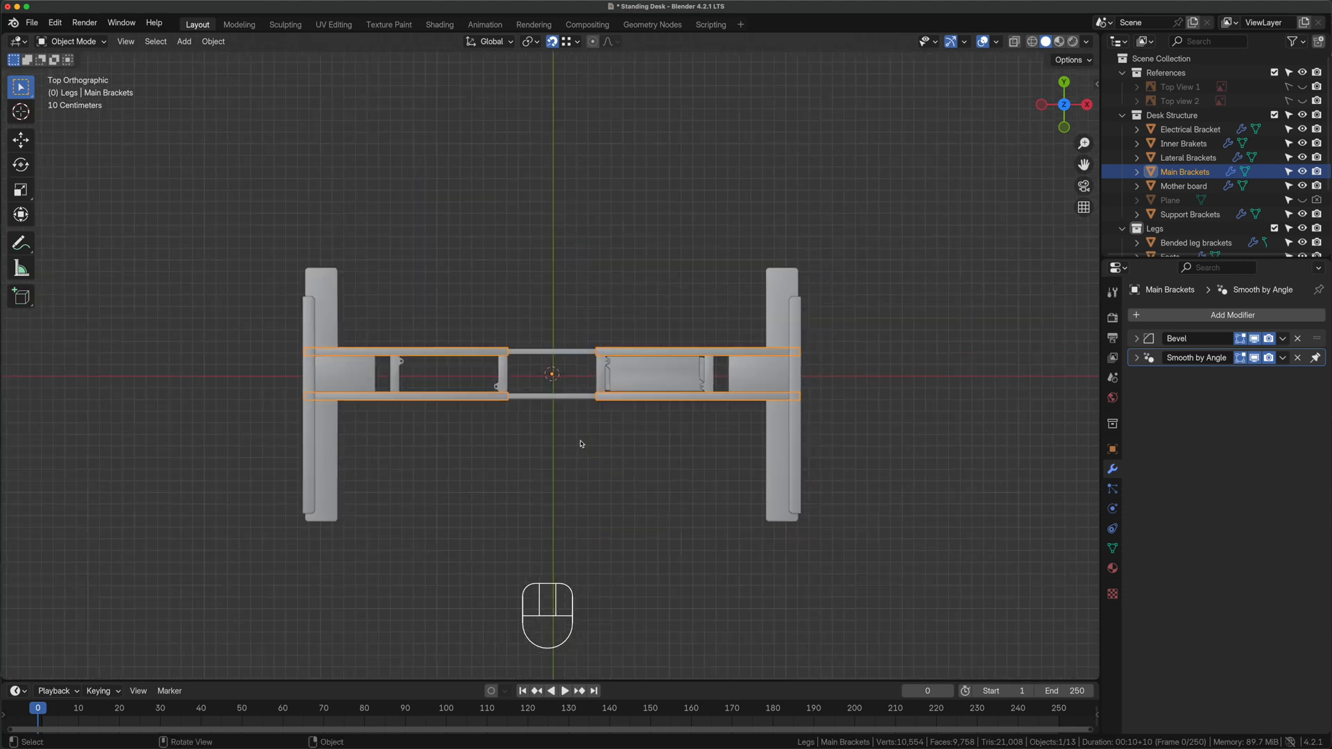
key("shift+a")
left_click(634, 445)
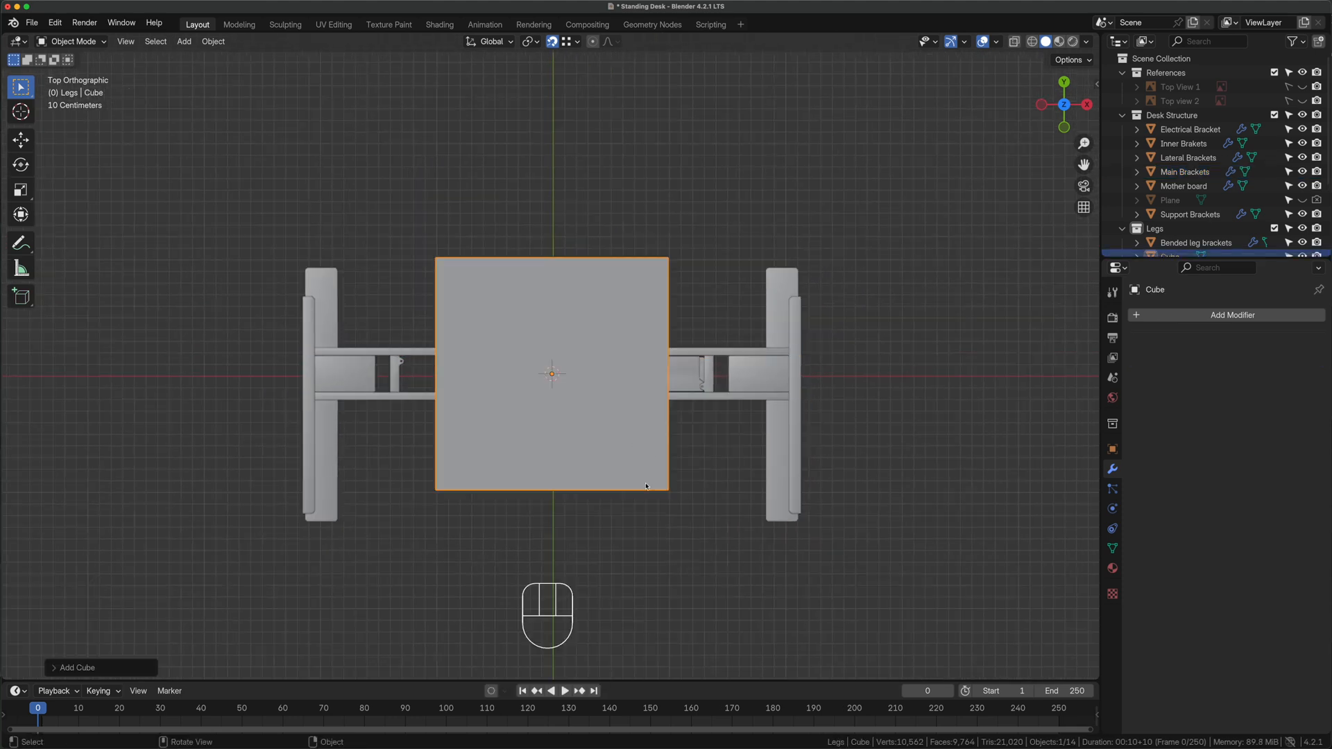
key("s")
key("x")
left_click(610, 455)
key("s")
key("y")
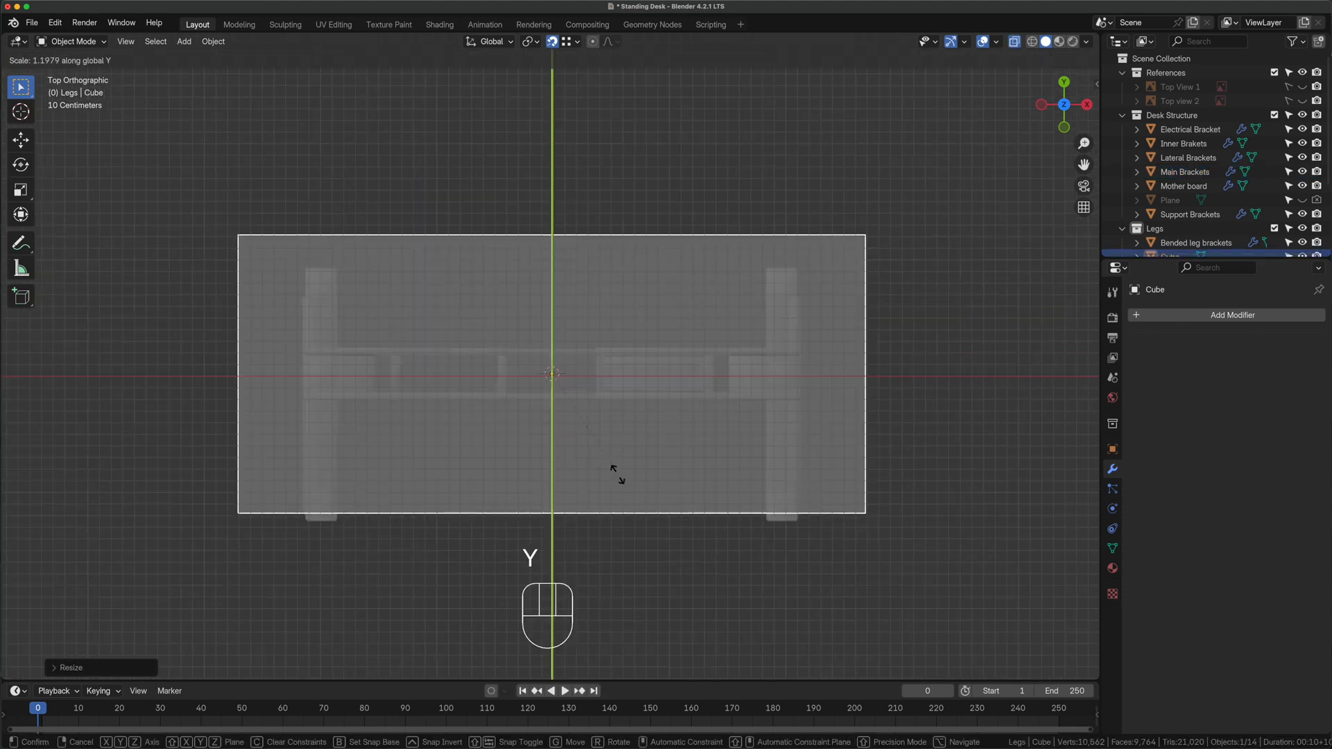
left_click(617, 477)
key("g")
key("y")
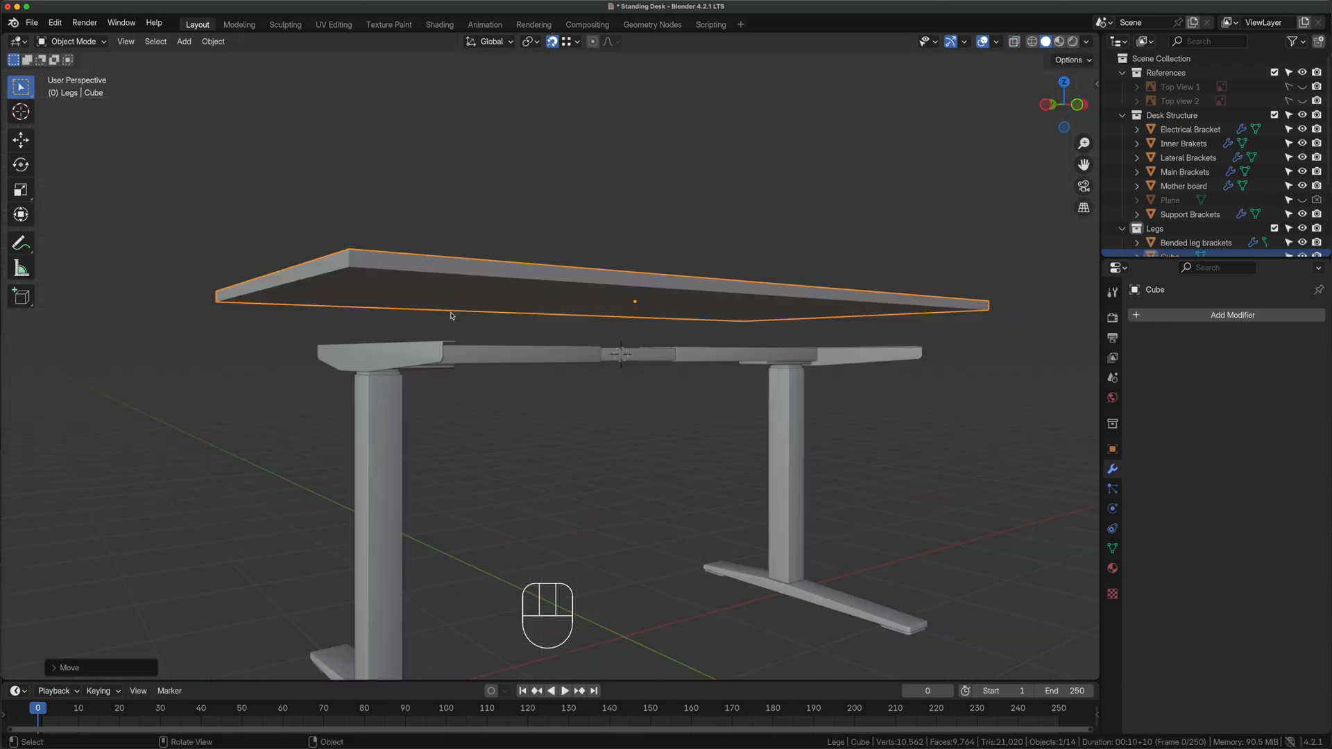
Lower the thin tabletop about 297 mm along Z so it rests on the frame's brackets
key("g")
key("z")
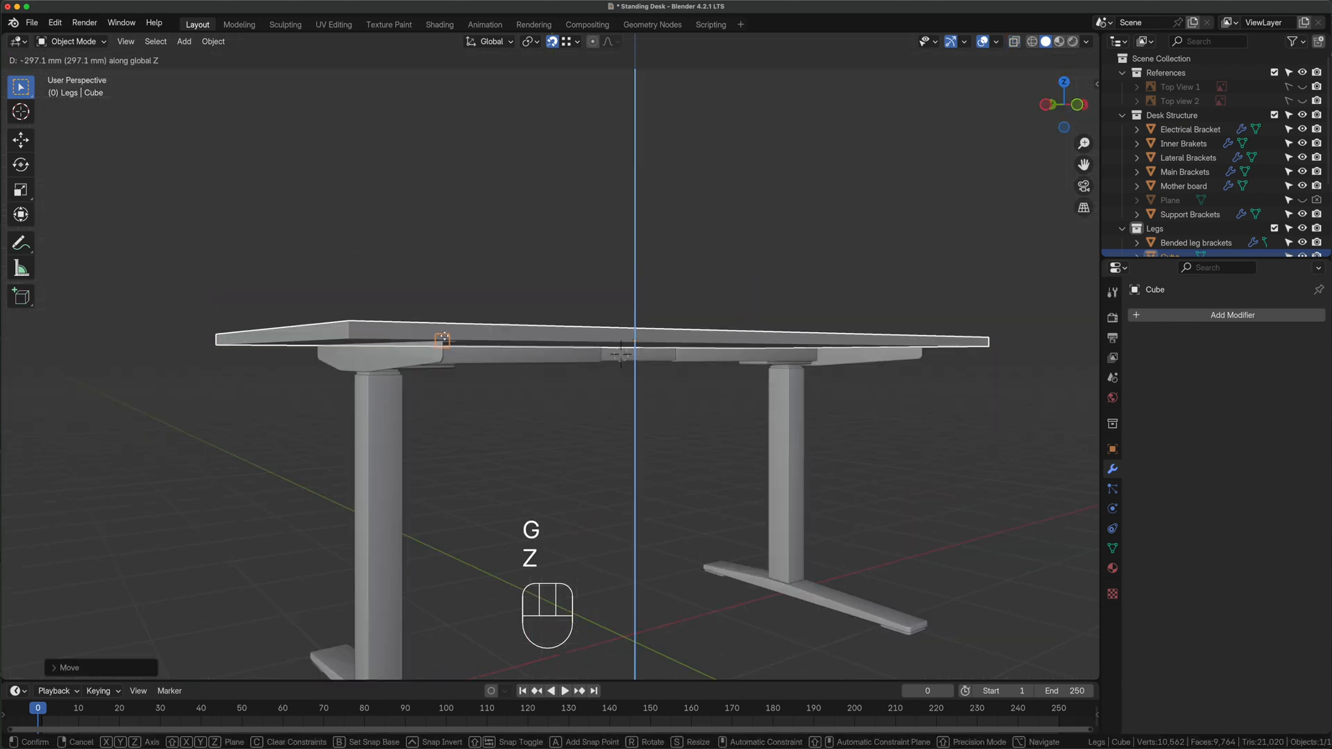
left_click(490, 388)
left_click(506, 369)
middle_click_drag(506, 369, 714, 429)
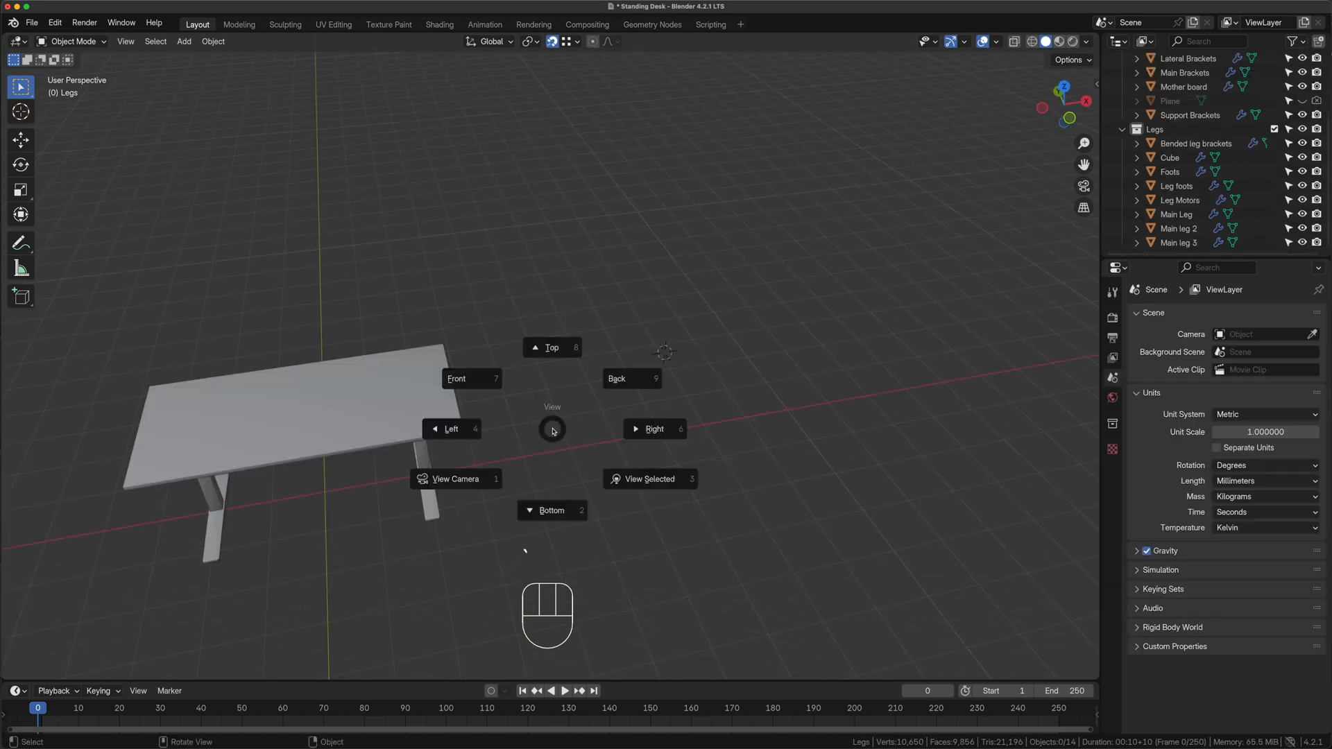
Add Controller.png as a reference image in the top view beside the desk and scale it down to 0.149
left_click(554, 431)
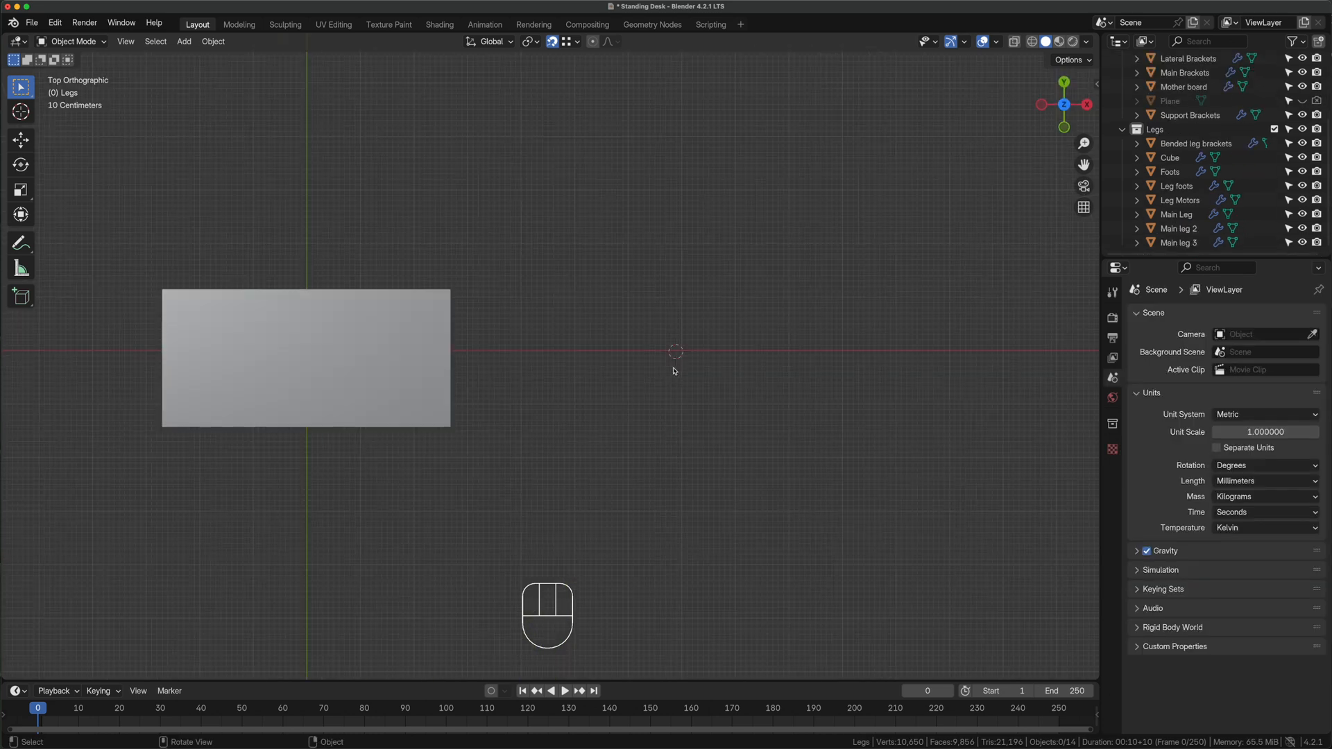
key("shift+a")
mouse_move(679, 356)
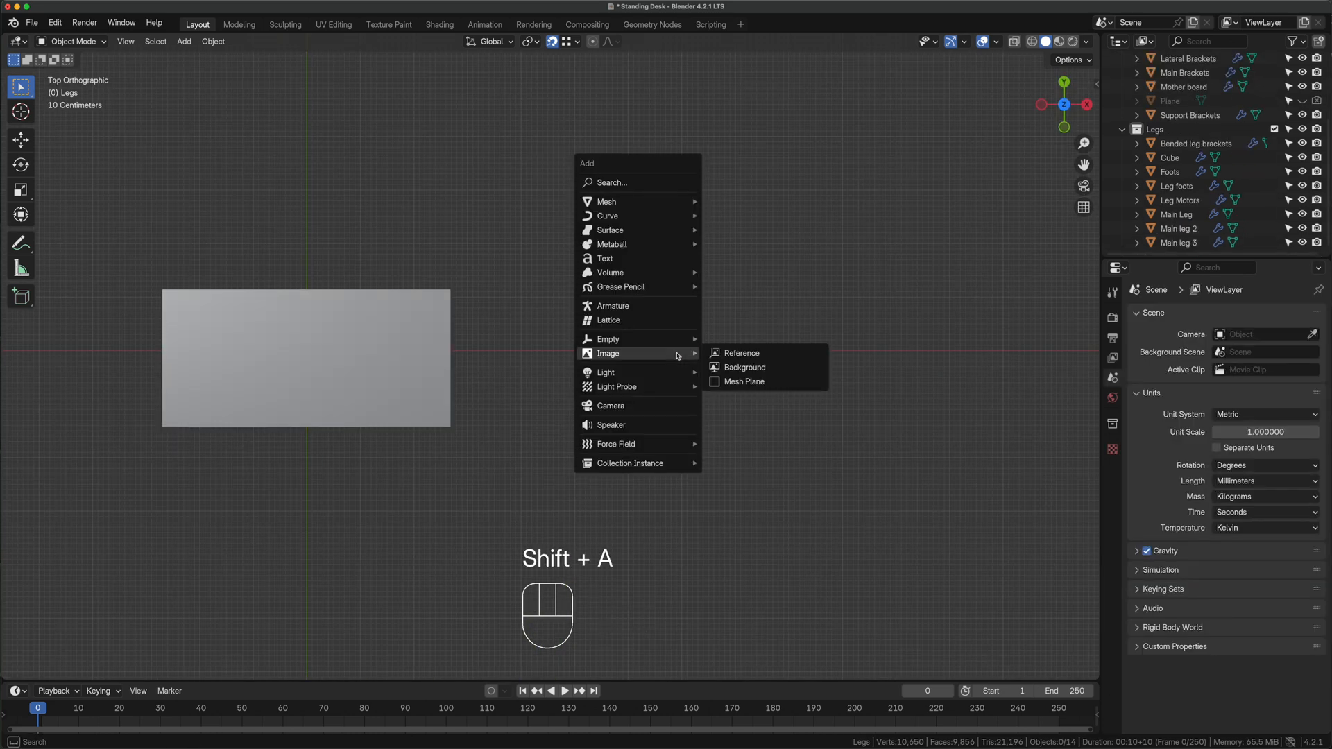
left_click(736, 355)
left_click(929, 126)
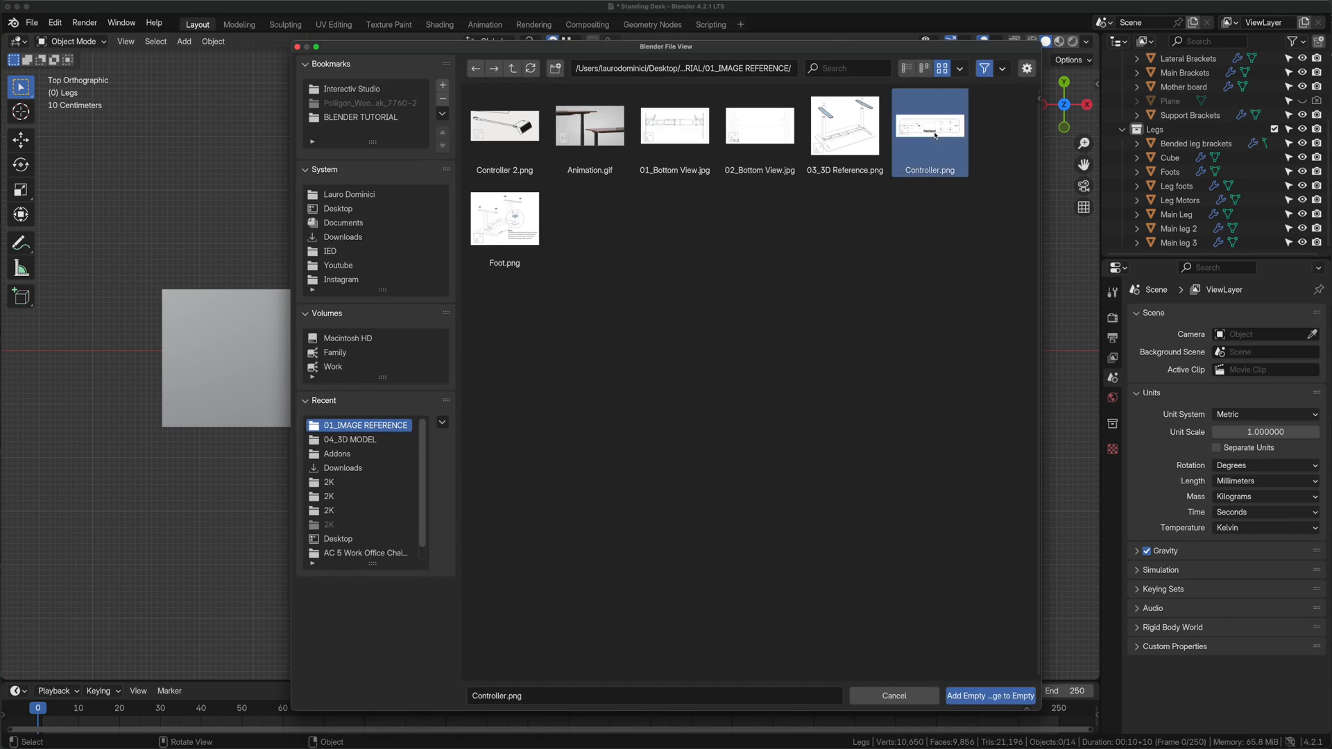
left_click(984, 696)
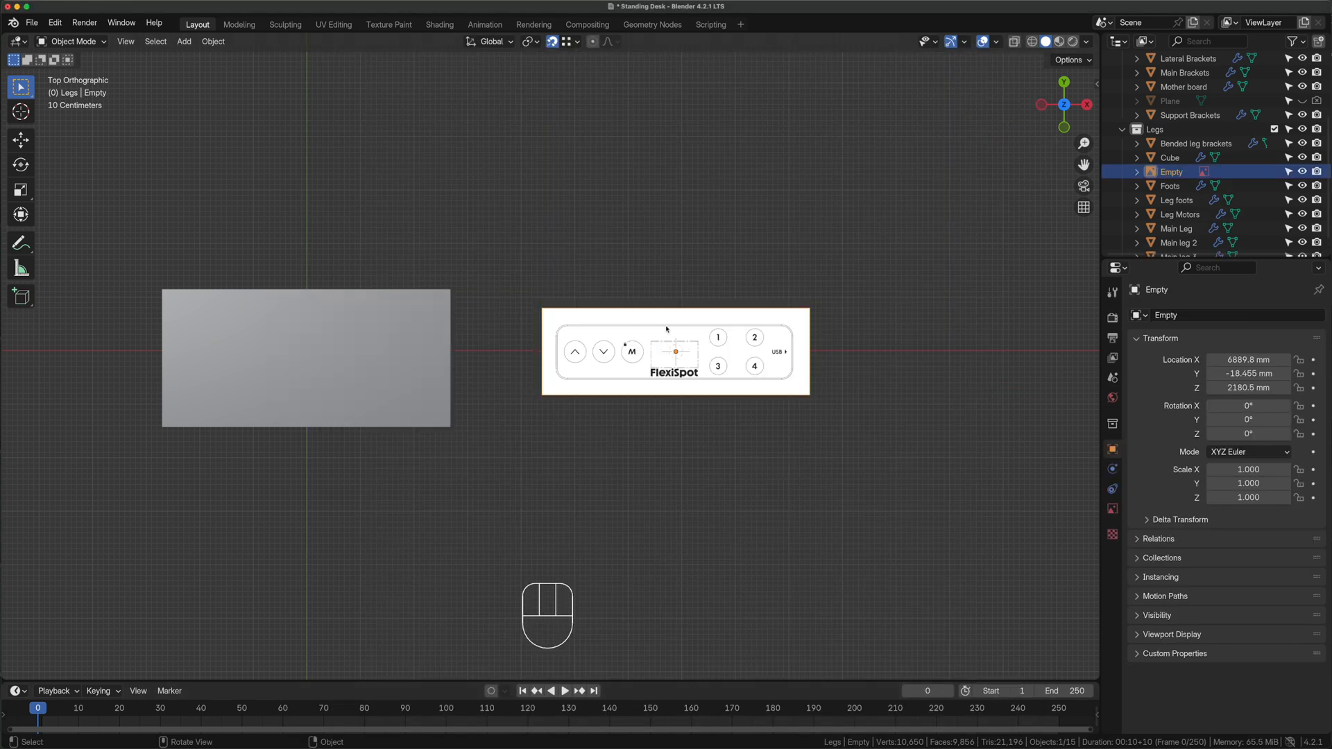
scroll(704, 278, "up", 4)
key("s")
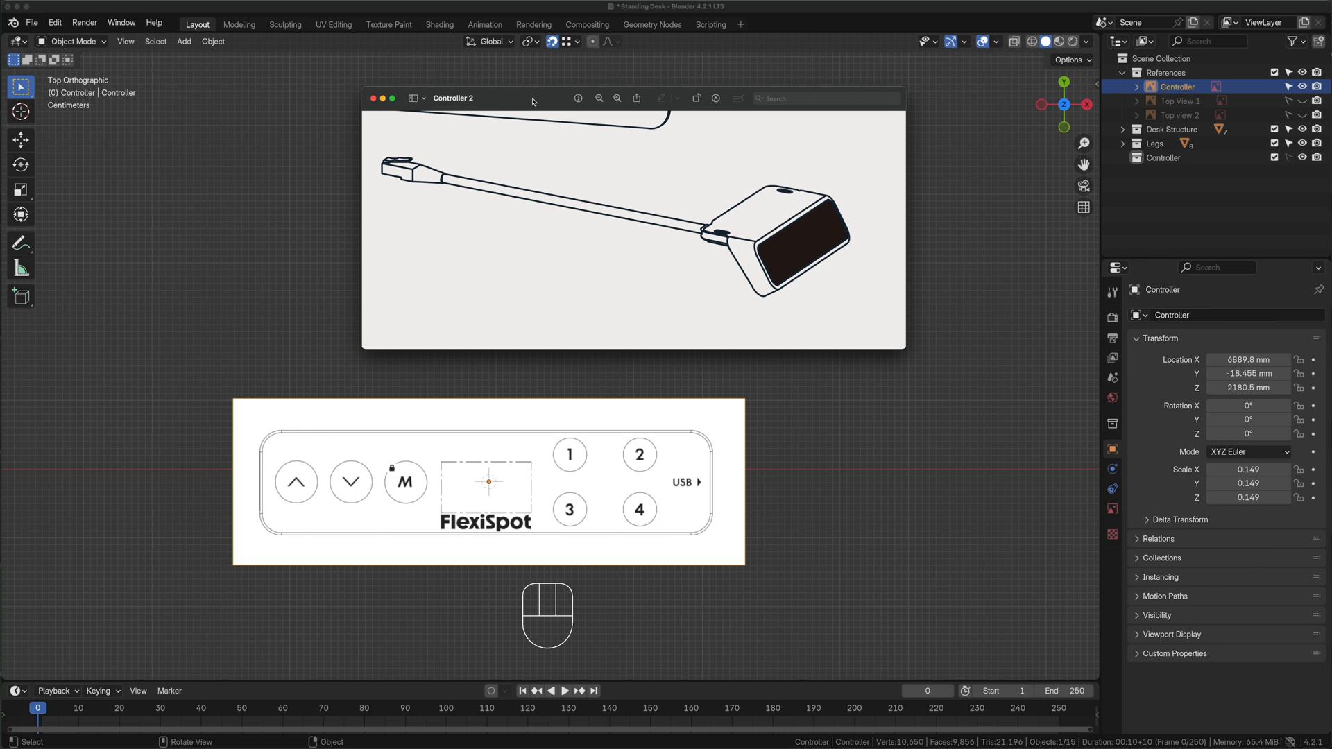
Add a cube in the Controller collection and scale it along individual axes to match the controller outline as a flat body
key("shift+a")
mouse_move(443, 434)
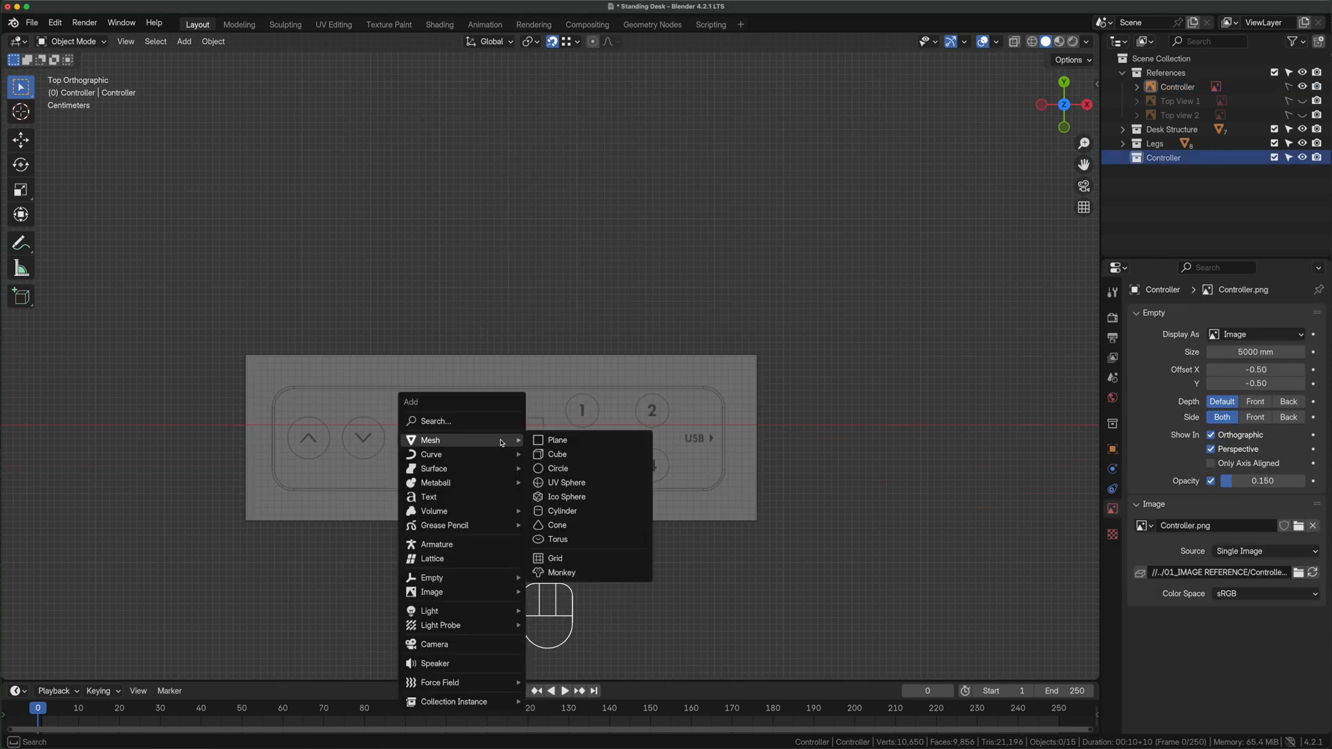
left_click(569, 454)
scroll(626, 495, "down", 7)
key("s")
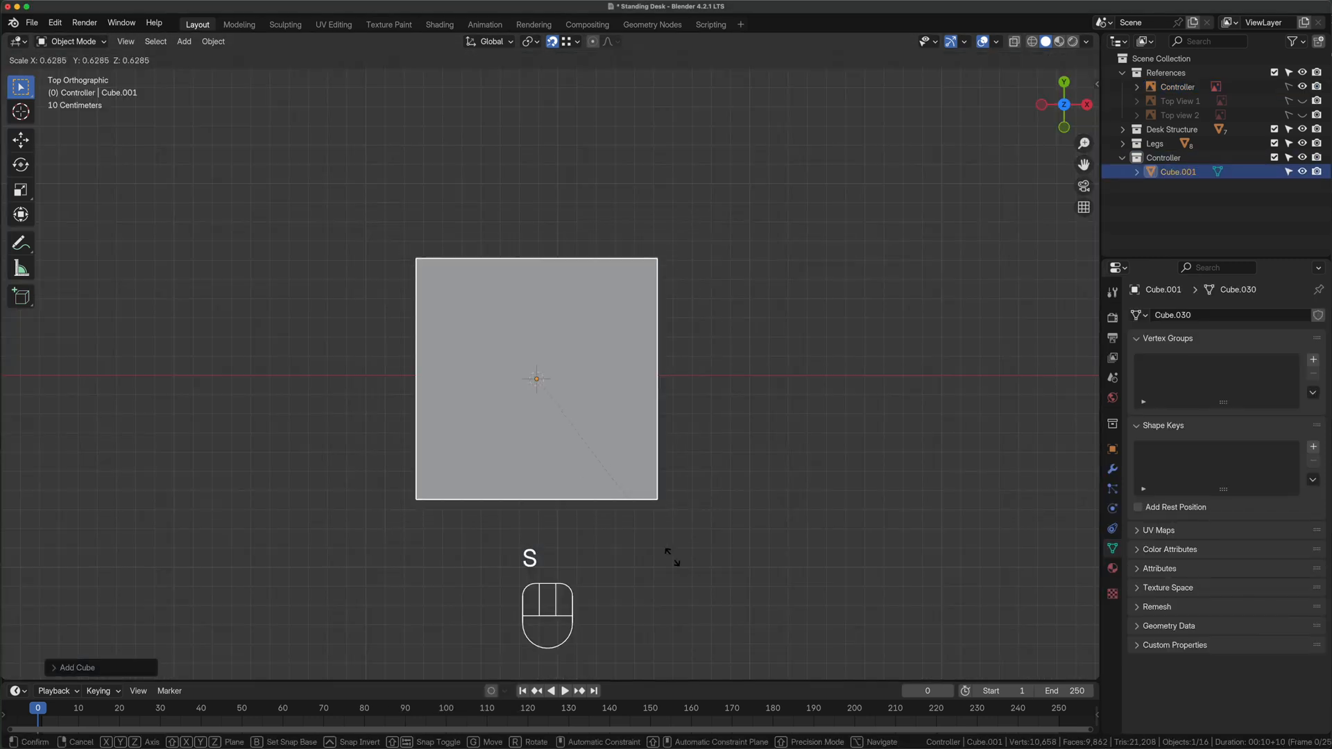
left_click(552, 400)
scroll(553, 399, "up", 10)
key("s")
key("x")
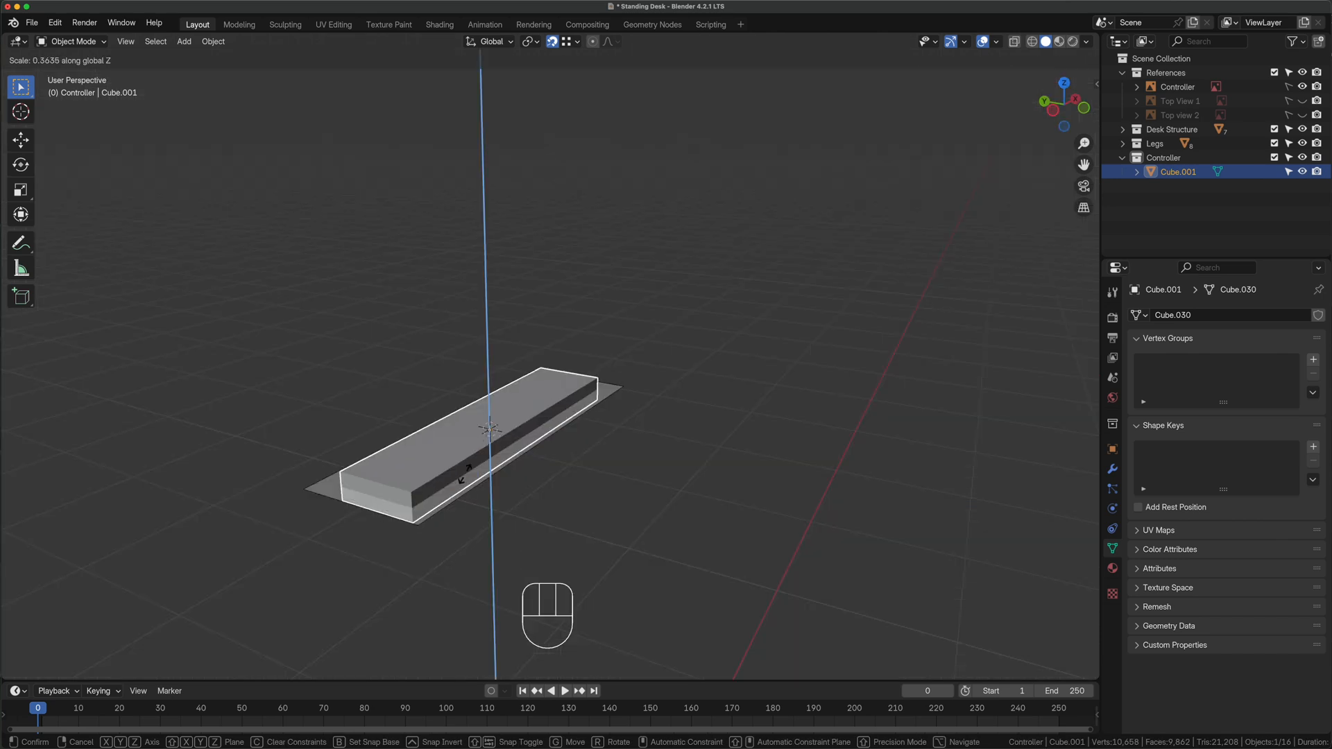
Apply the controller body's scale, copy the modifiers from Main Leg to it, and shade it auto smooth
key("ctrl+a")
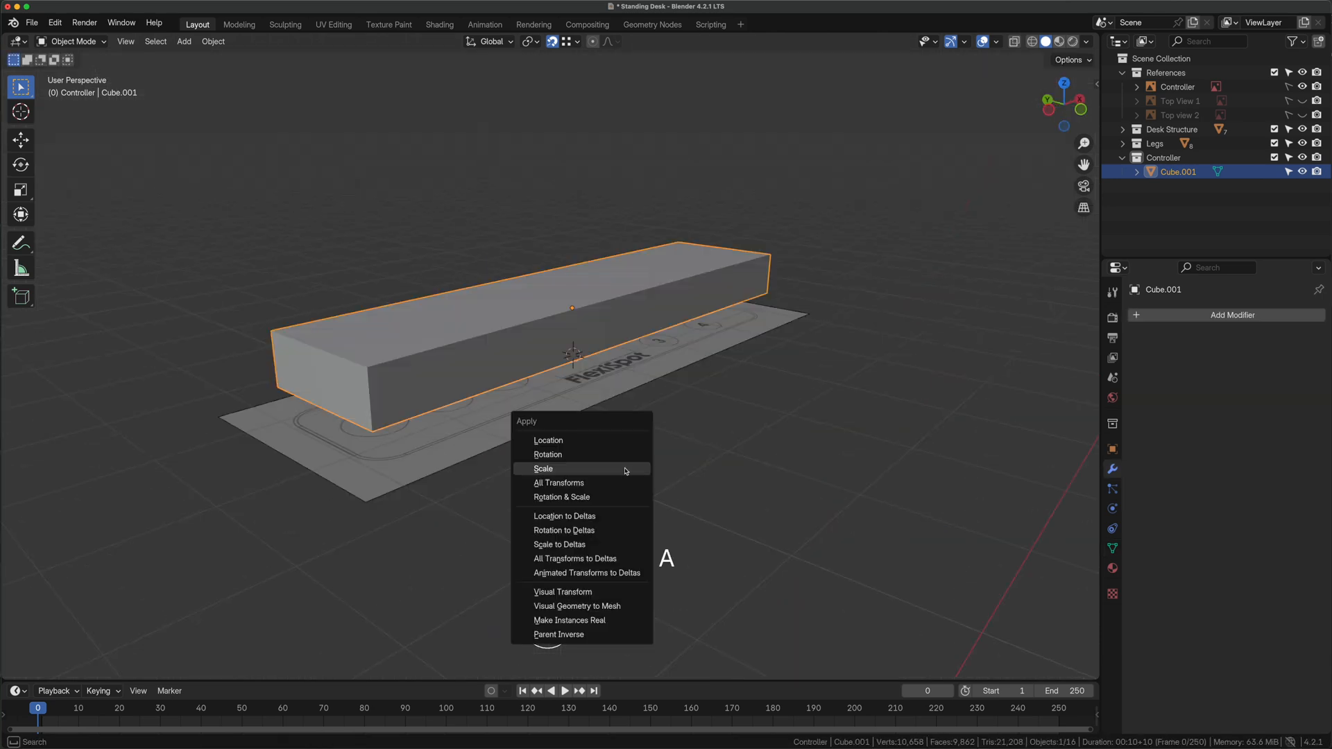
left_click(625, 471)
scroll(616, 446, "down", 4)
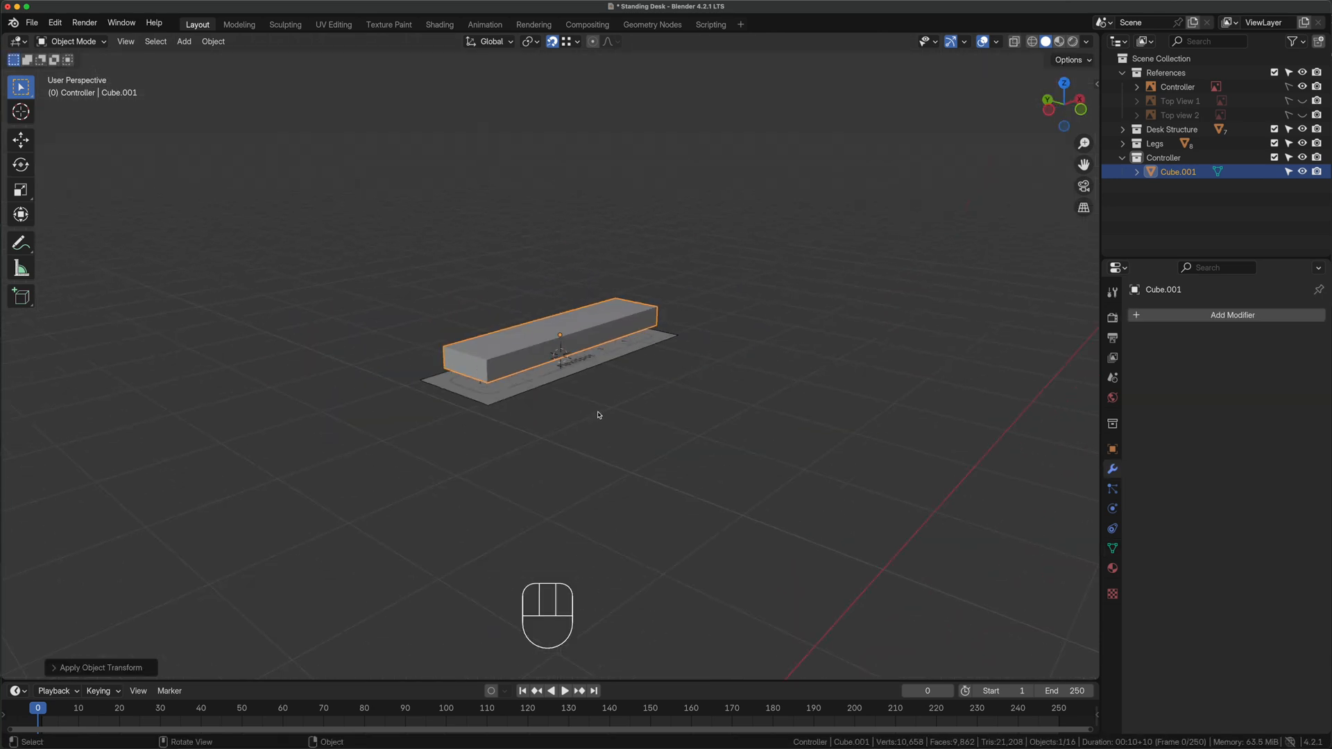
key("ctrl+l")
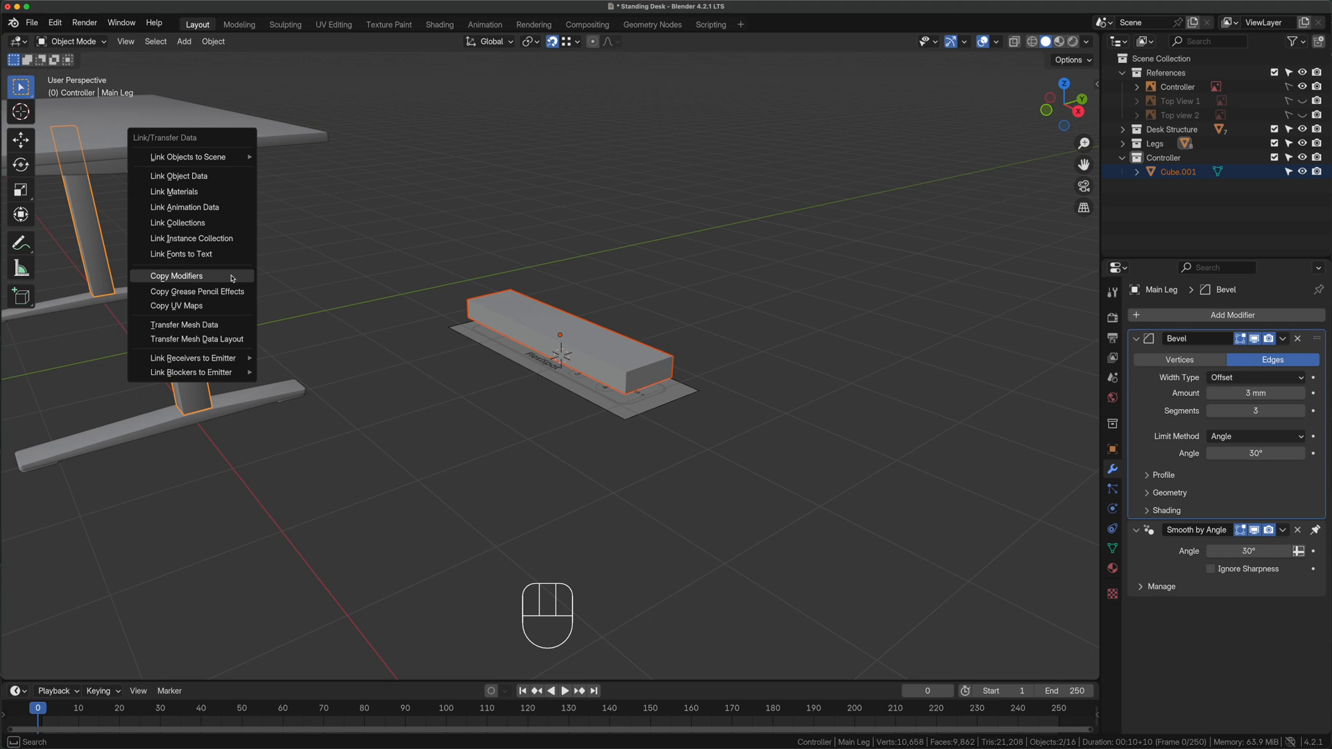
left_click(233, 276)
scroll(513, 368, "up", 4)
left_click(818, 374)
right_click(824, 271)
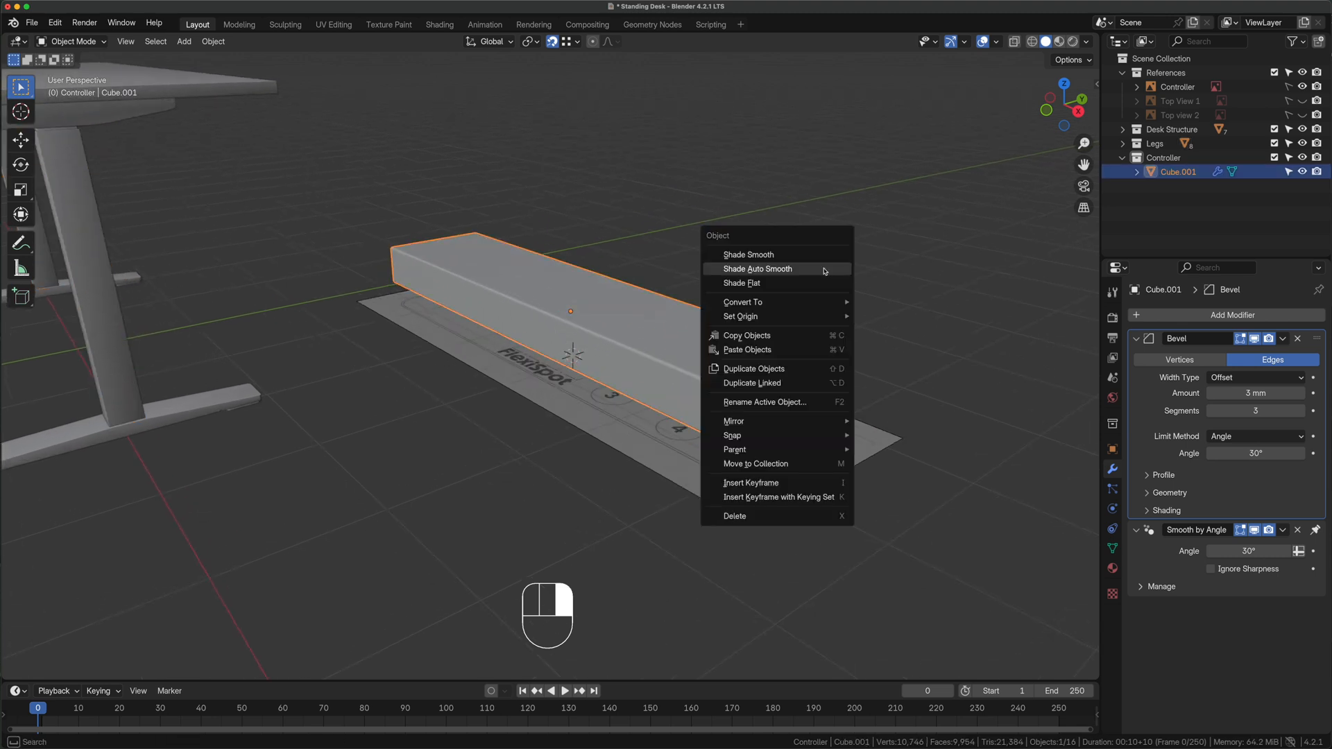
left_click(824, 270)
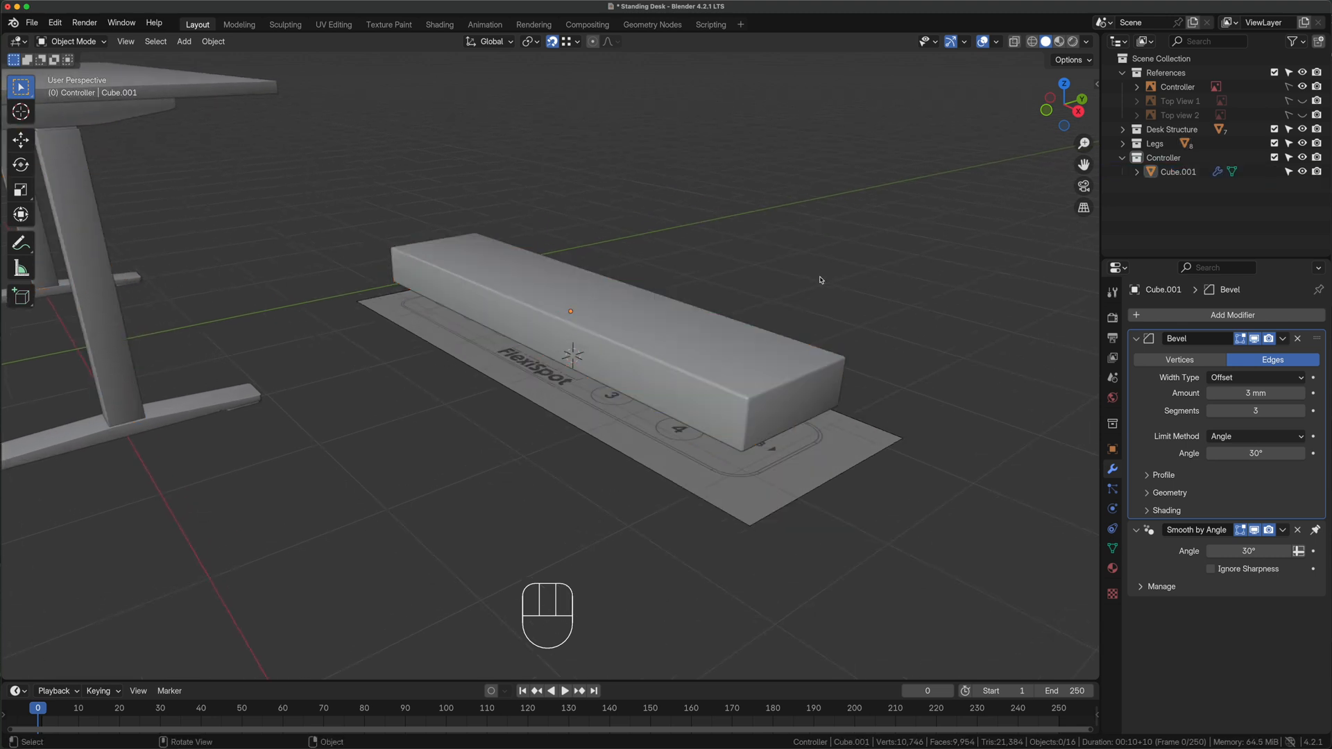
Round the controller body's four vertical corner edges with a 10-segment bevel of about 39.8 mm, and tilt the body about X
key("Tab")
key("2")
left_click(392, 262)
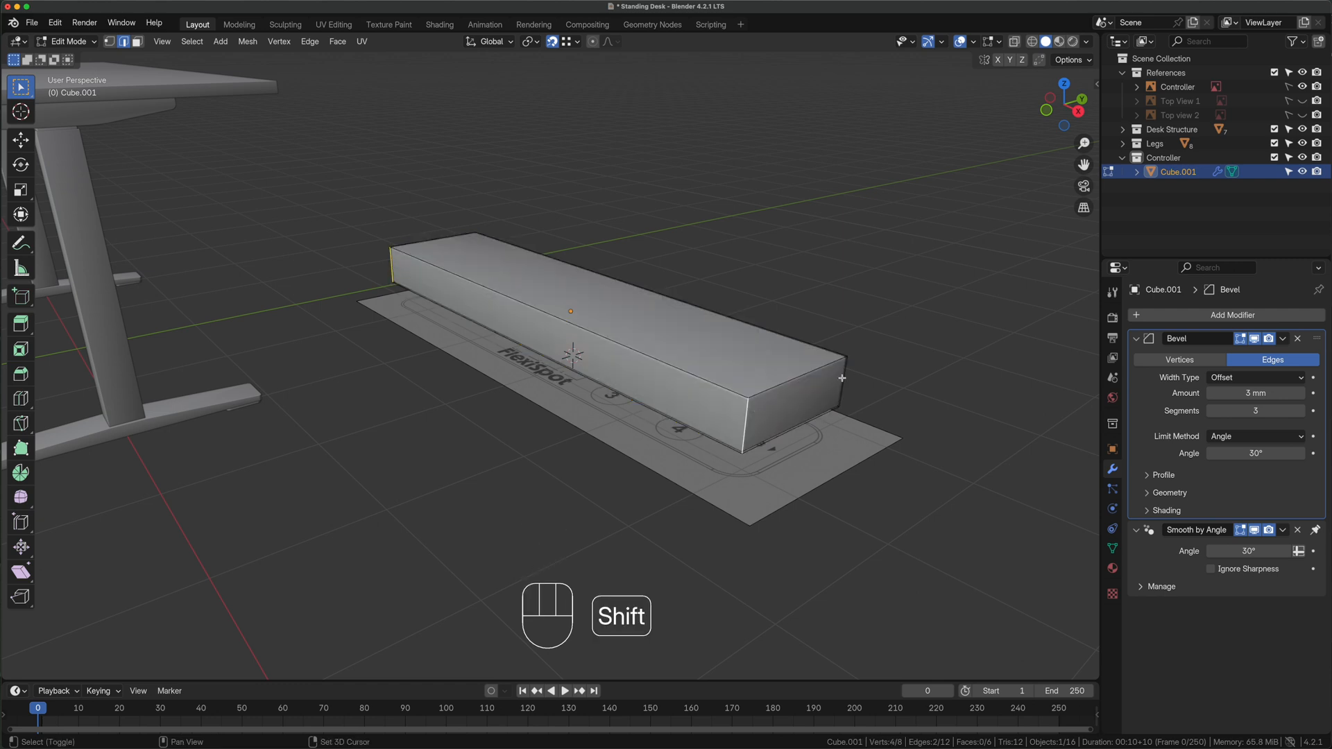
middle_click_drag(575, 308, 345, 547)
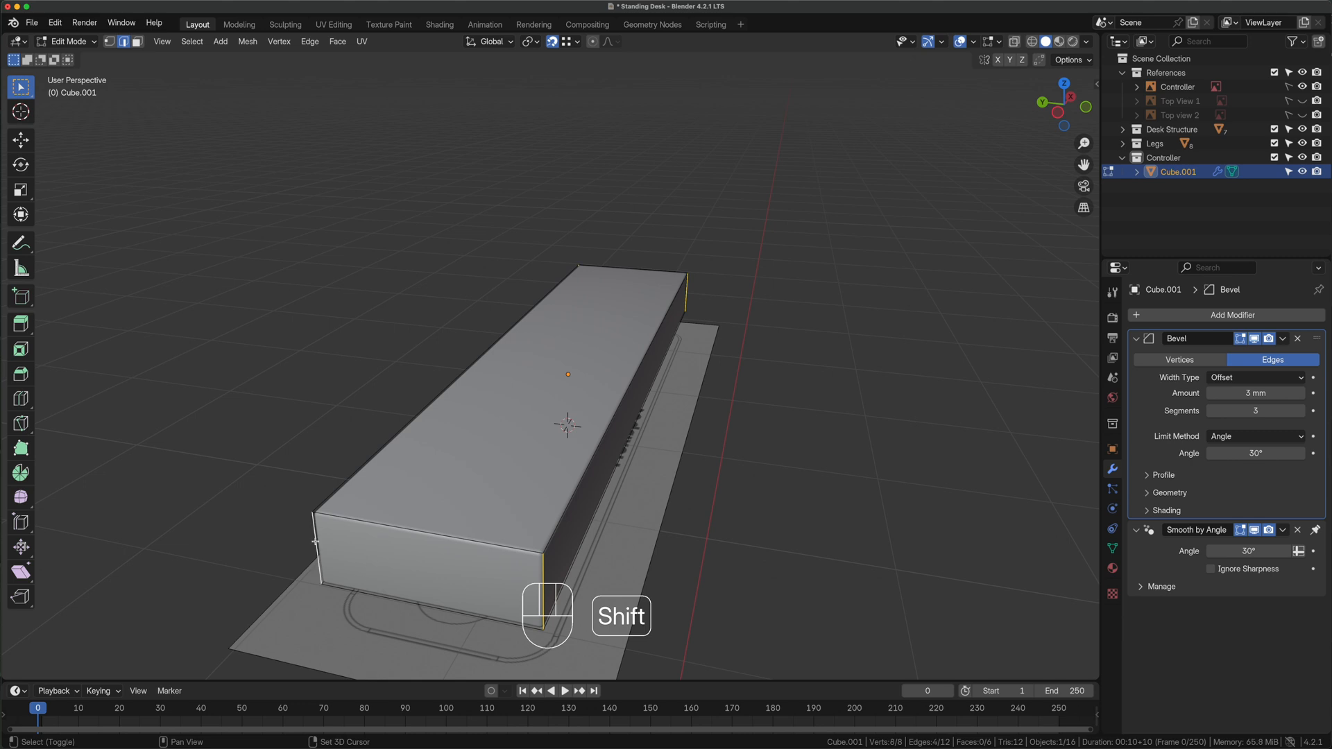
left_click(315, 542, "shift")
key("KP_7")
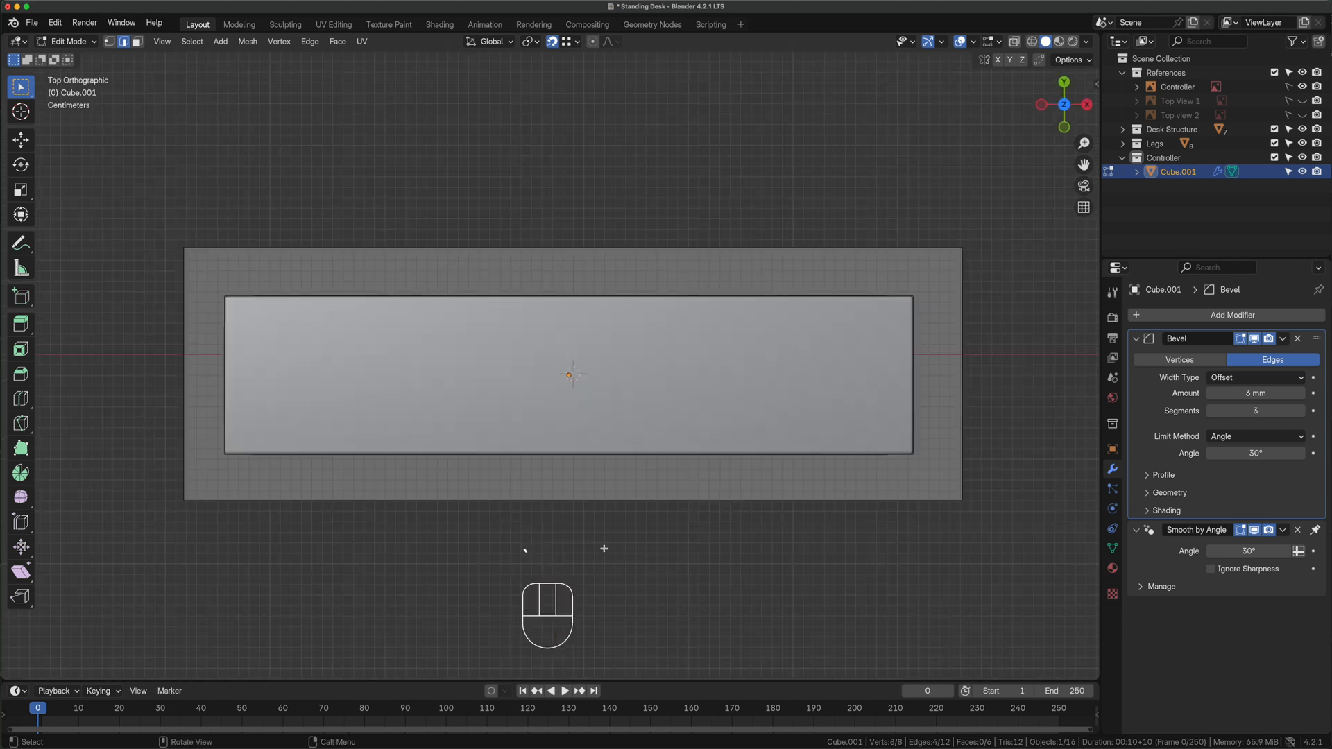
key("alt+z")
key("super+b")
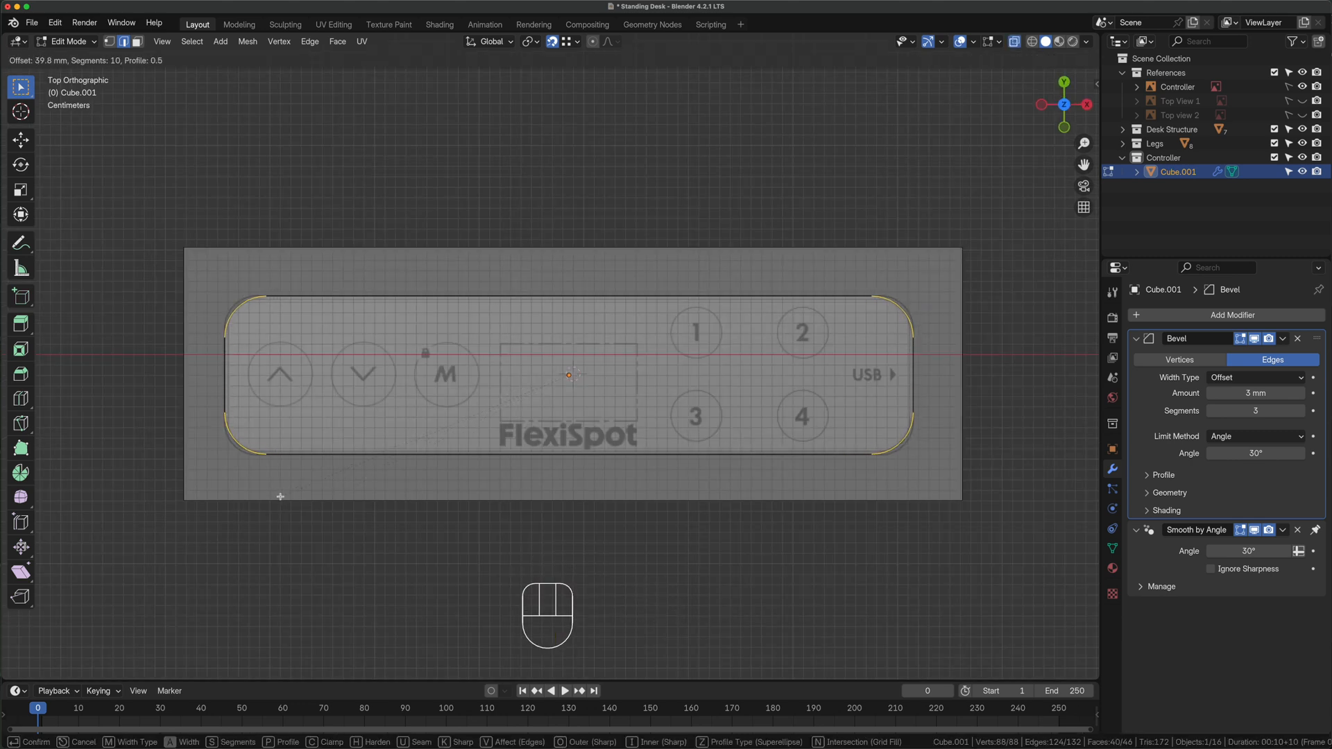
key("r")
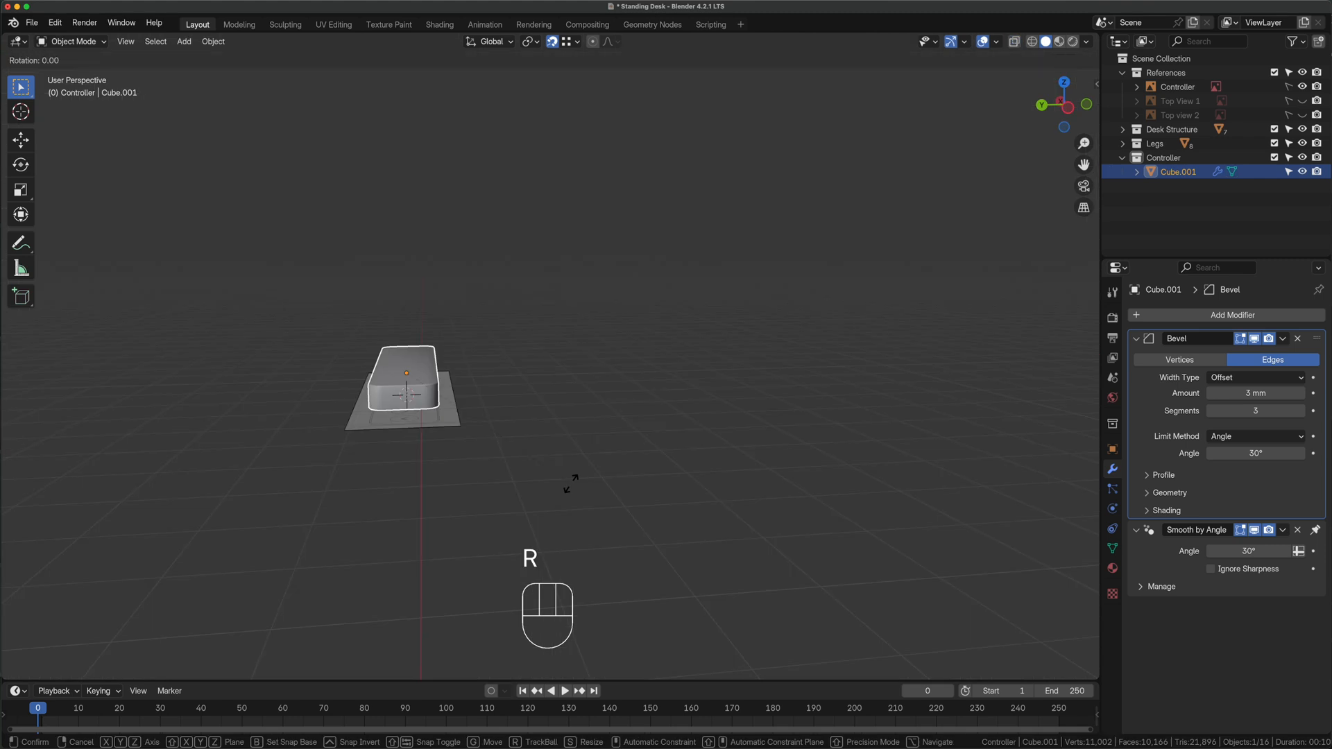
key("x")
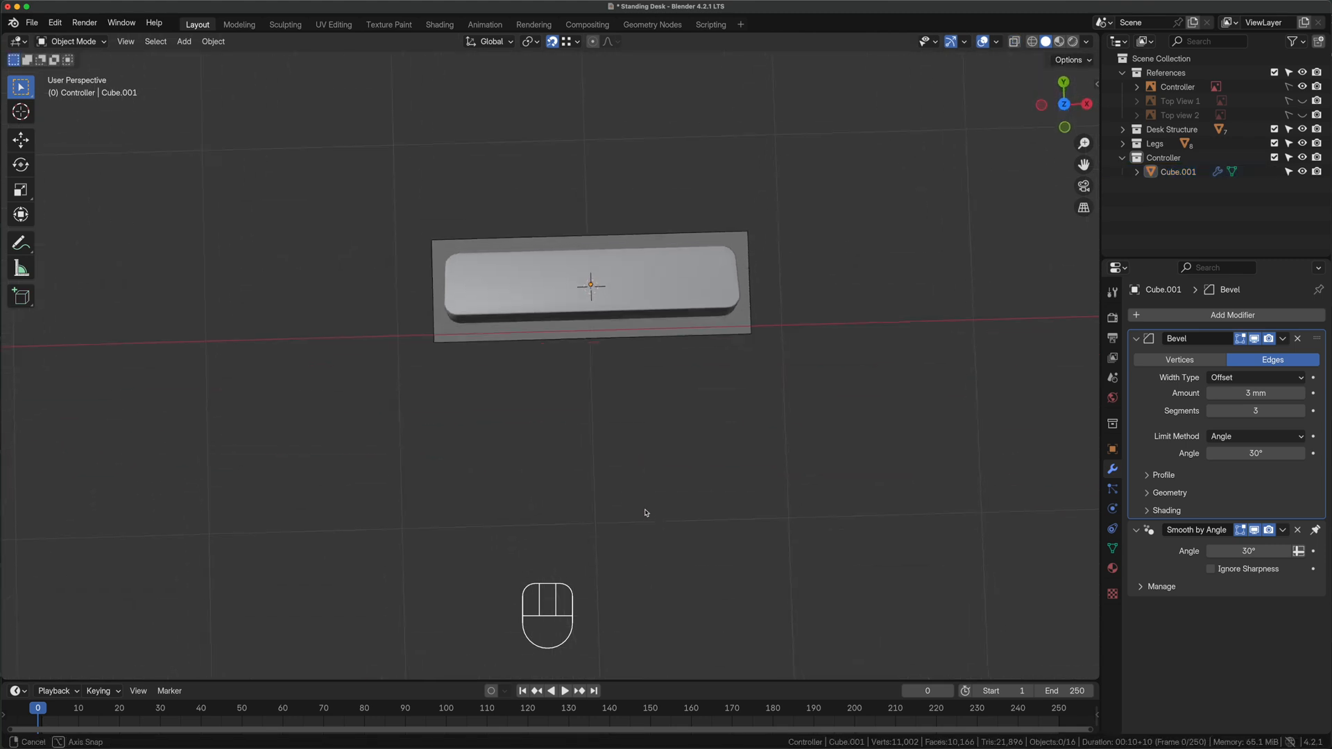
Add a second cube, scale it down, move it along Y to the controller body's long side, and stretch it along X
key("shift+a")
mouse_move(595, 276)
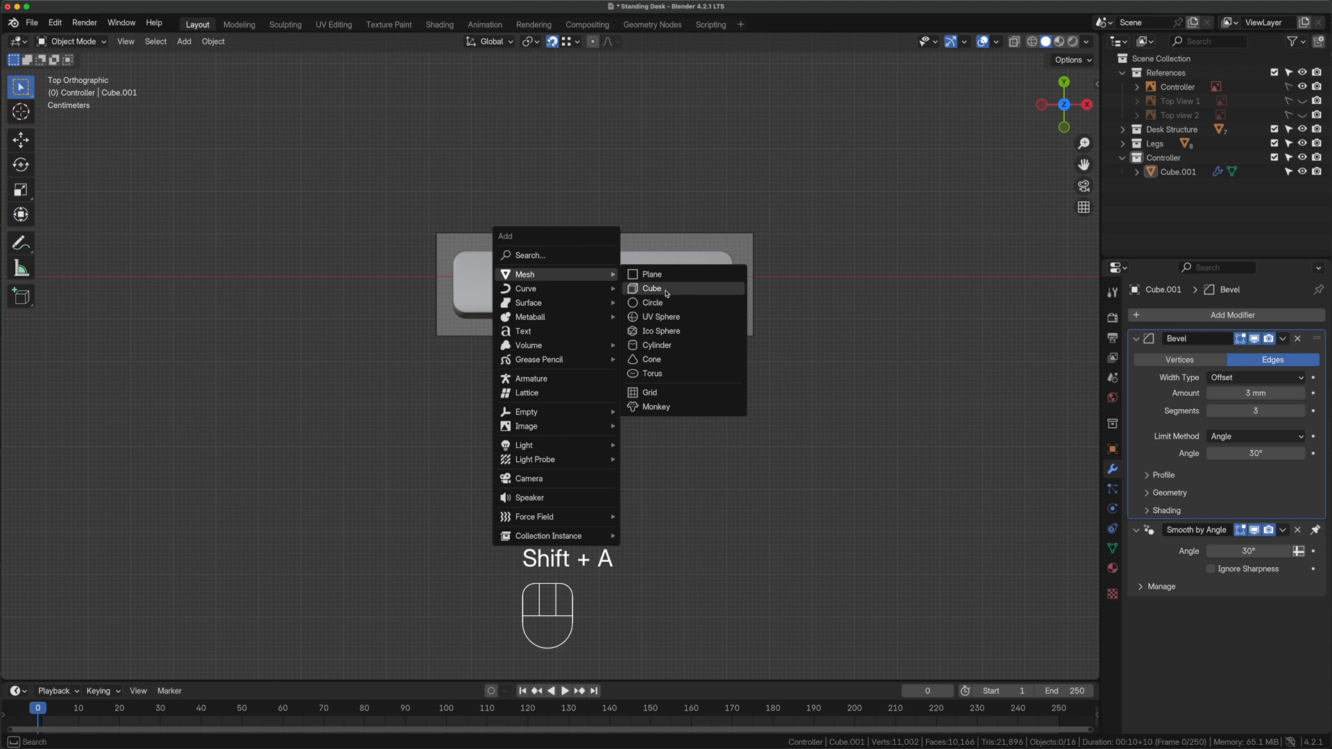
left_click(666, 294)
key("s")
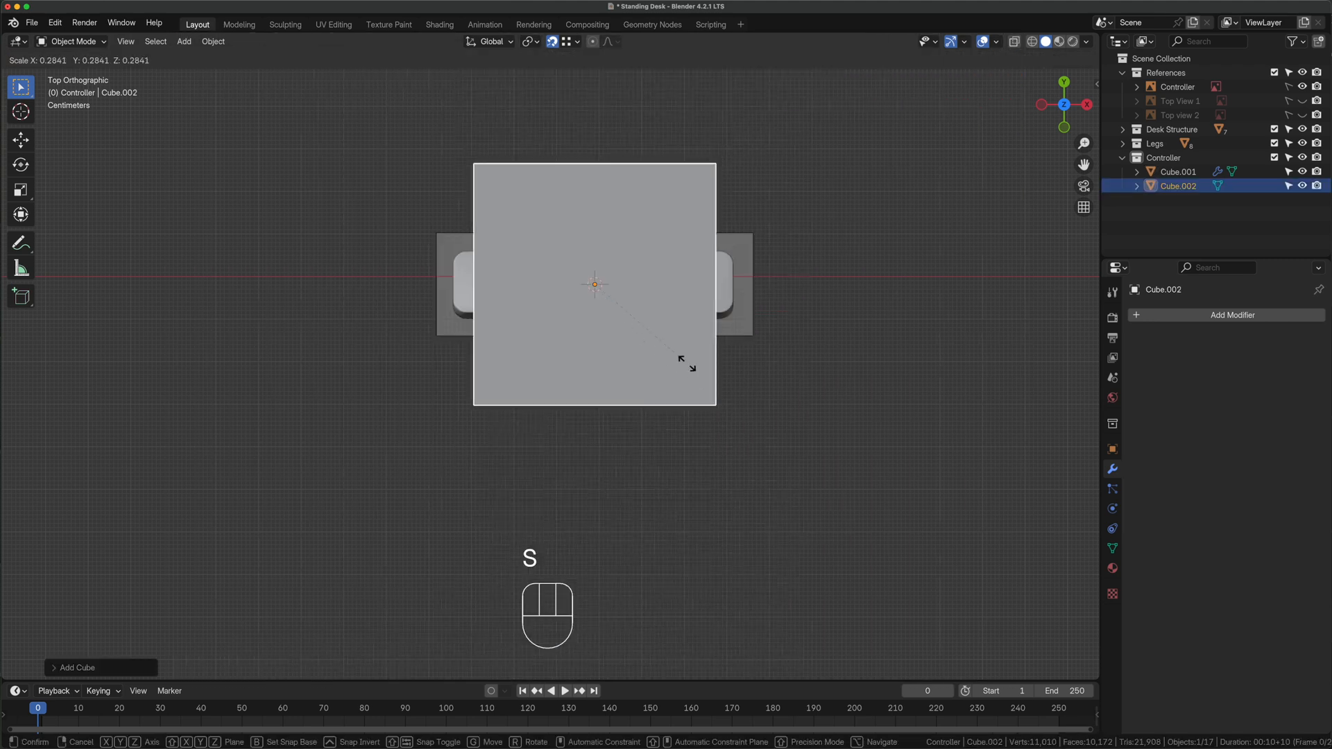
left_click(628, 289)
key("g")
key("y")
key("s")
key("x")
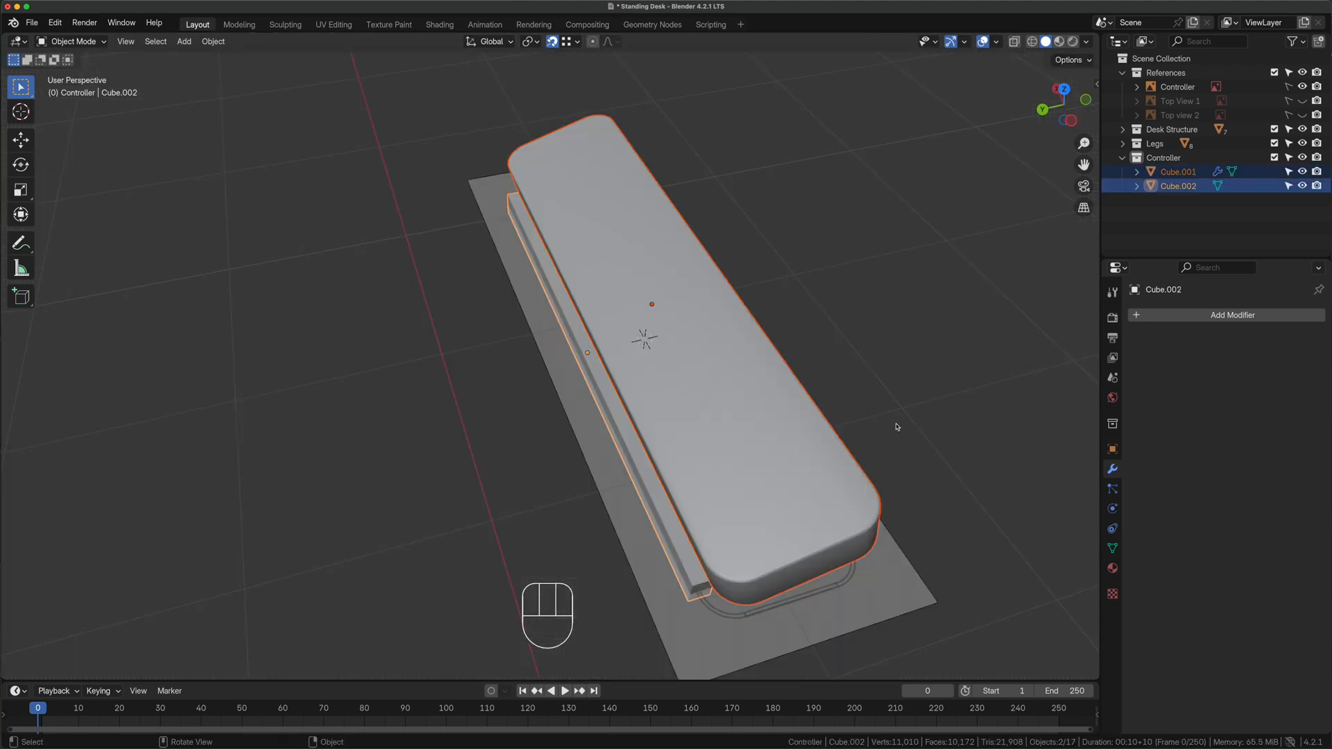
Isolate the controller body with the new bar and stretch the bar along Z into a mounting plate
key("slash")
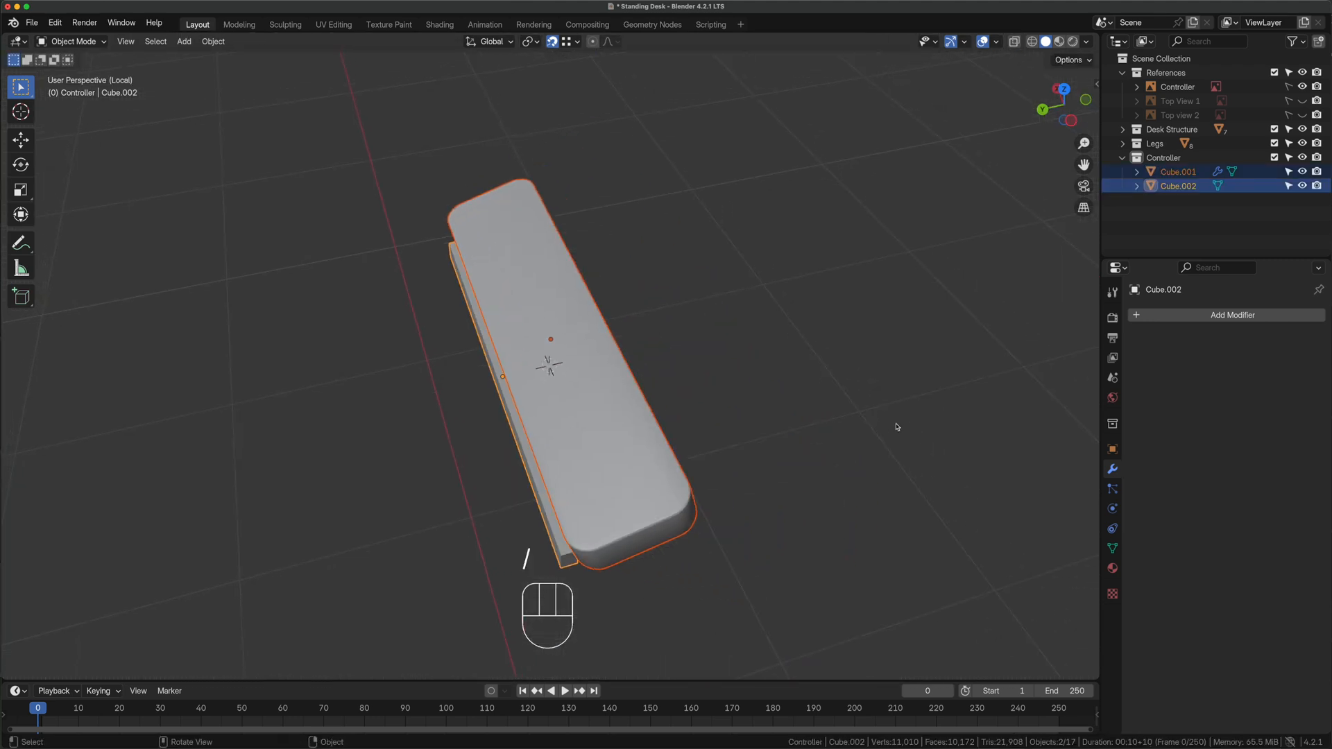
key("s")
key("z")
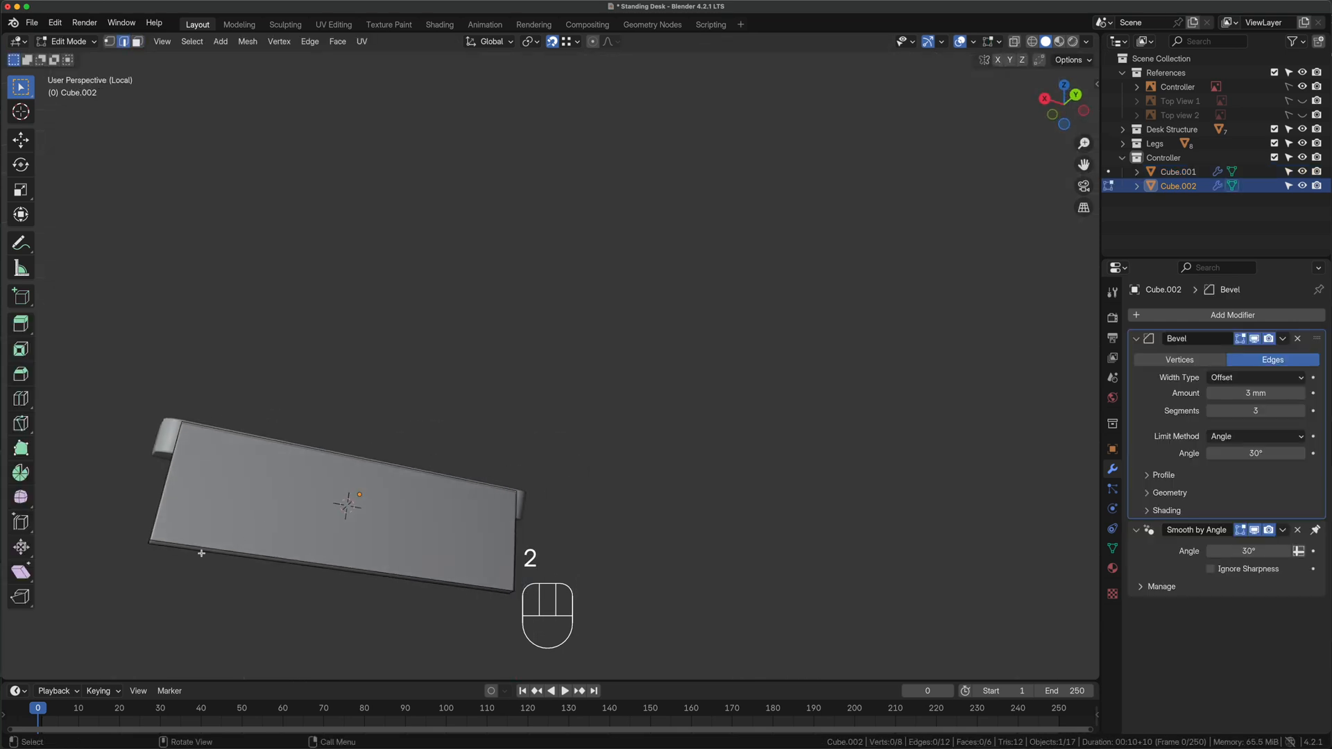
Bevel the mounting plate's two outer corner edges, at the end away from the controller body
left_click(140, 531)
left_click(511, 589, "shift")
middle_click_drag(535, 491, 482, 486, "alt")
middle_click_drag(481, 487, 659, 296, "shift")
scroll(594, 387, "down", 1)
scroll(594, 388, "up", 3)
key("ctrl+b")
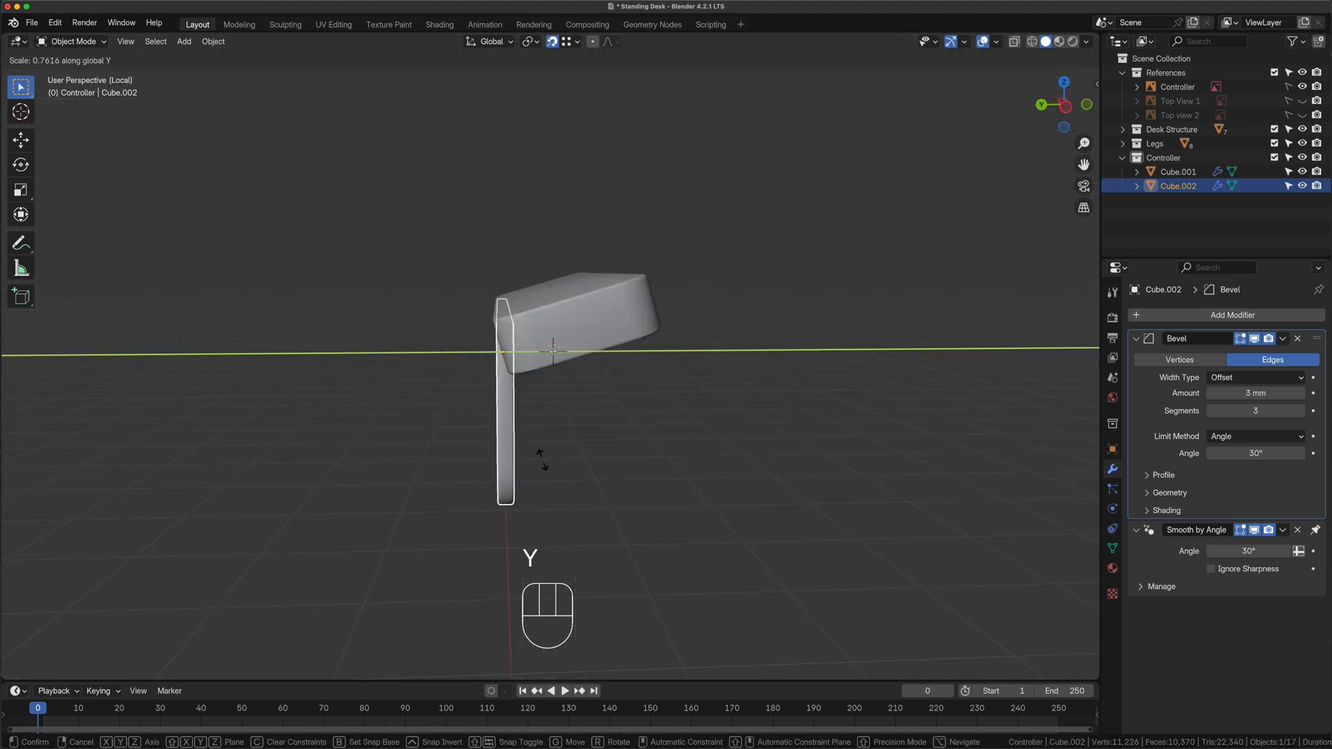
Thin the mounting plate along Y to about 0.76 and apply its scale
left_click(541, 455)
middle_click_drag(620, 449, 631, 449)
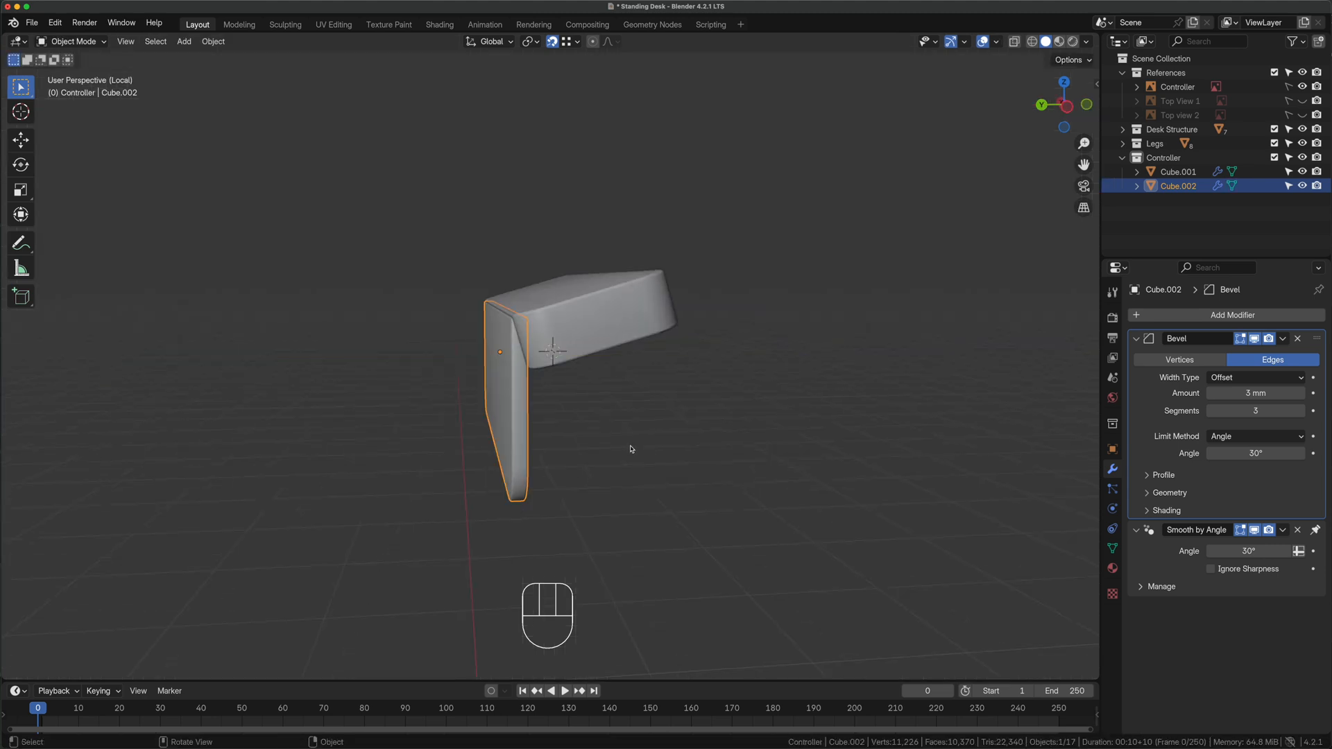
key("super+a")
left_click(631, 451)
Rotate the controller body and mounting plate together 90° about the X axis
key("r")
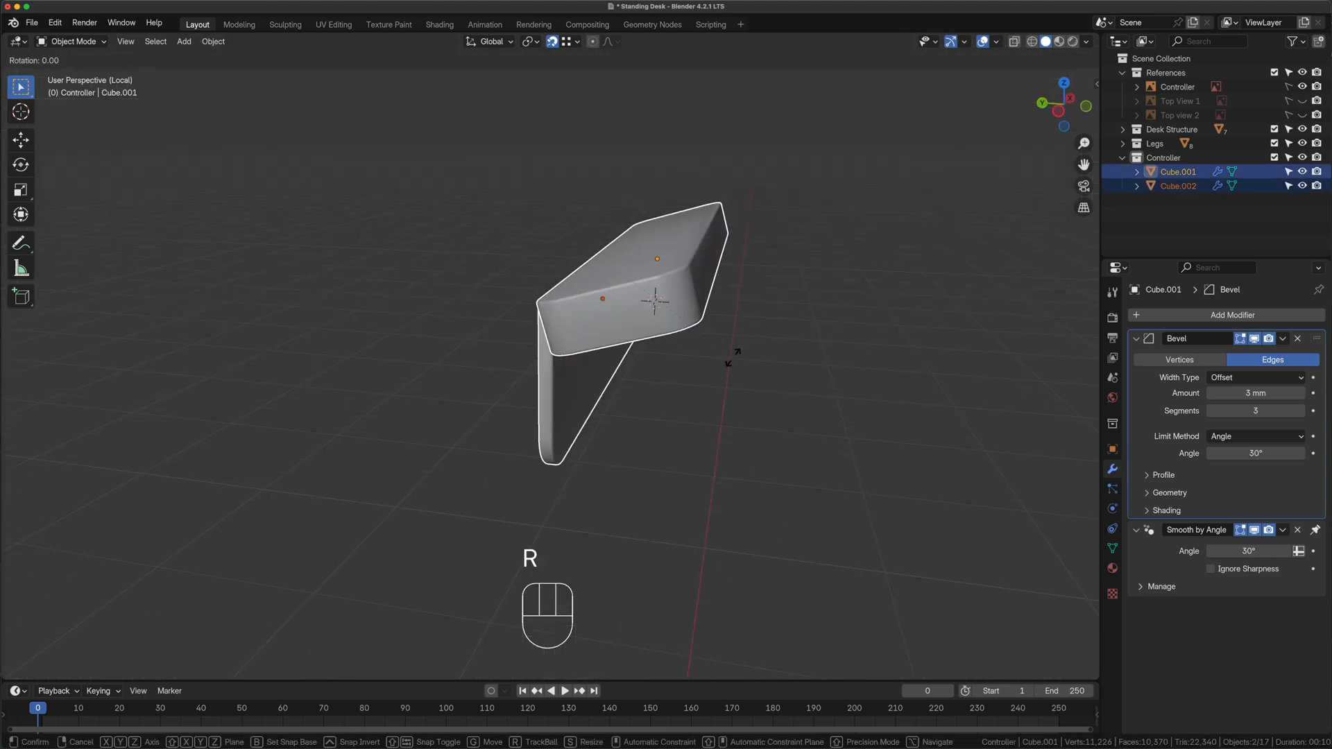
key("x")
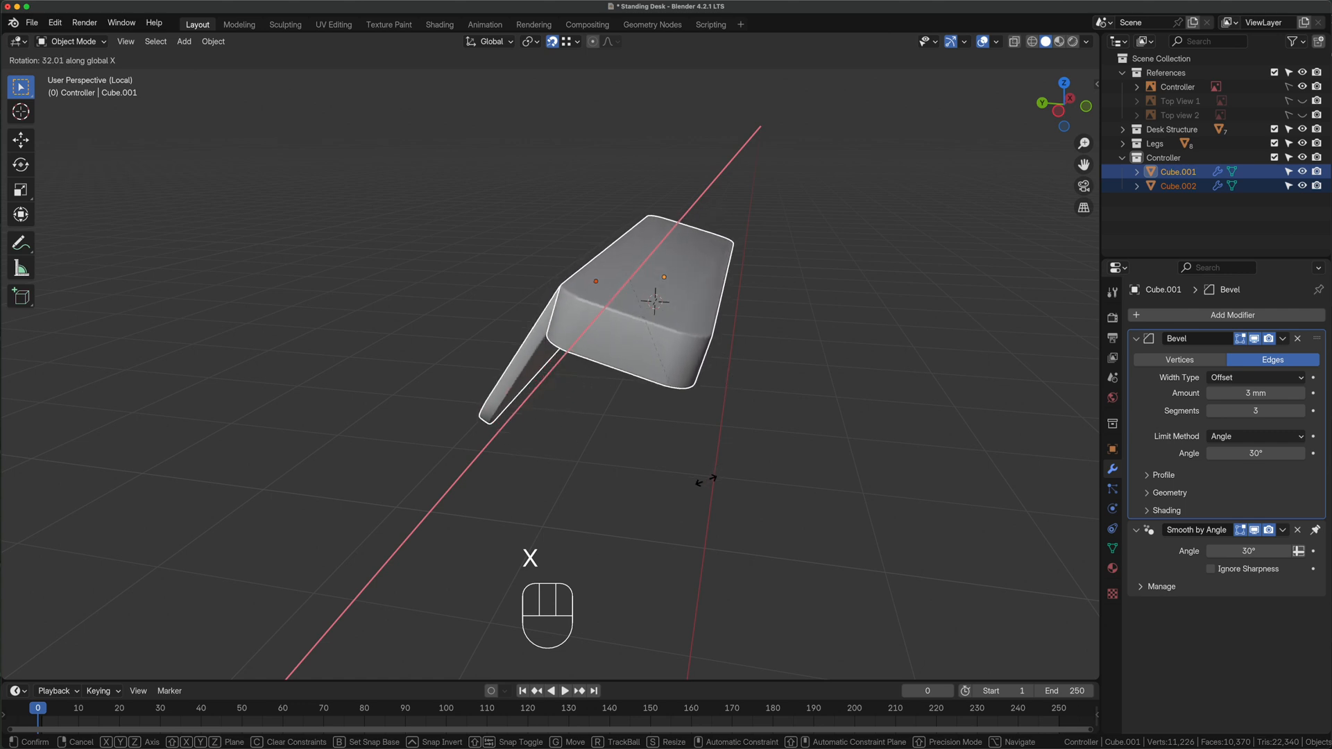
key("KP_9")
key("KP_0")
key("KP_Enter")
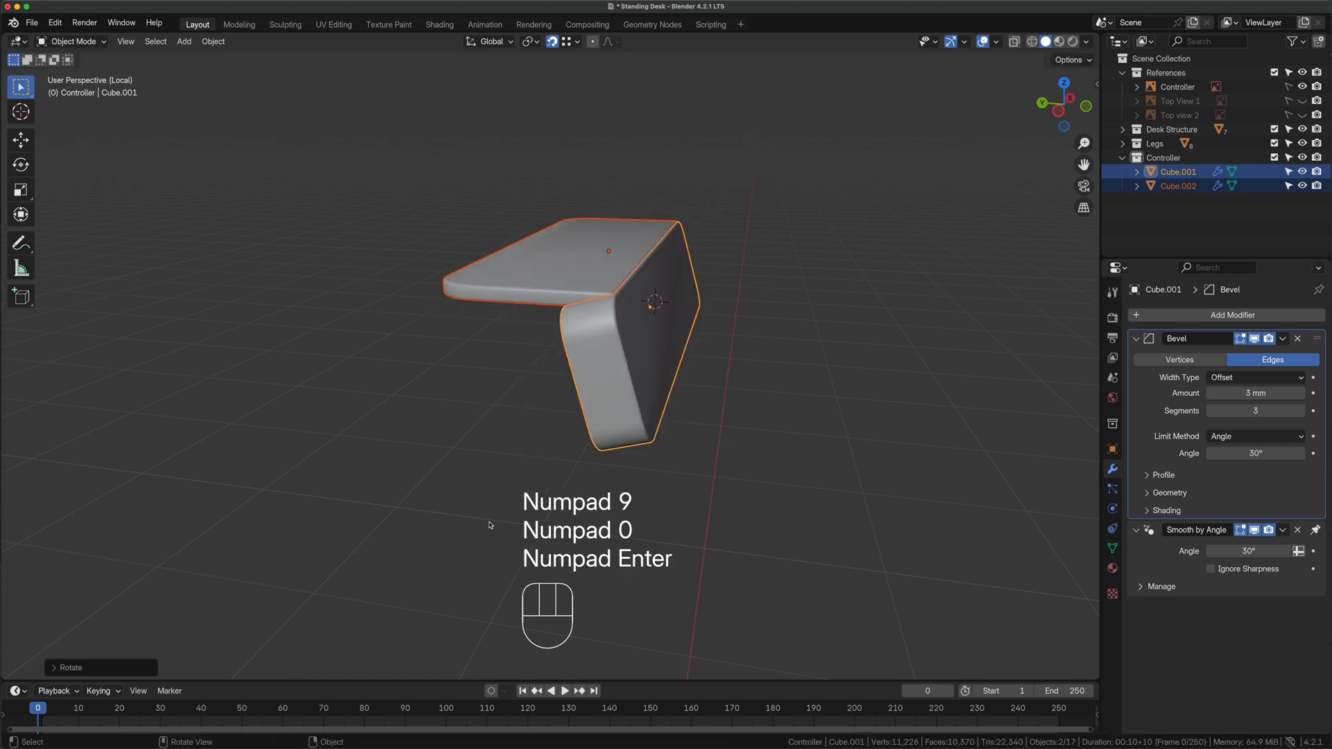
left_click(909, 378)
Add a cylinder in the bottom view, scale it down to cable thickness, and move it along Y beyond the mounting plate
left_click(1063, 126)
key("shift+a")
mouse_move(516, 255)
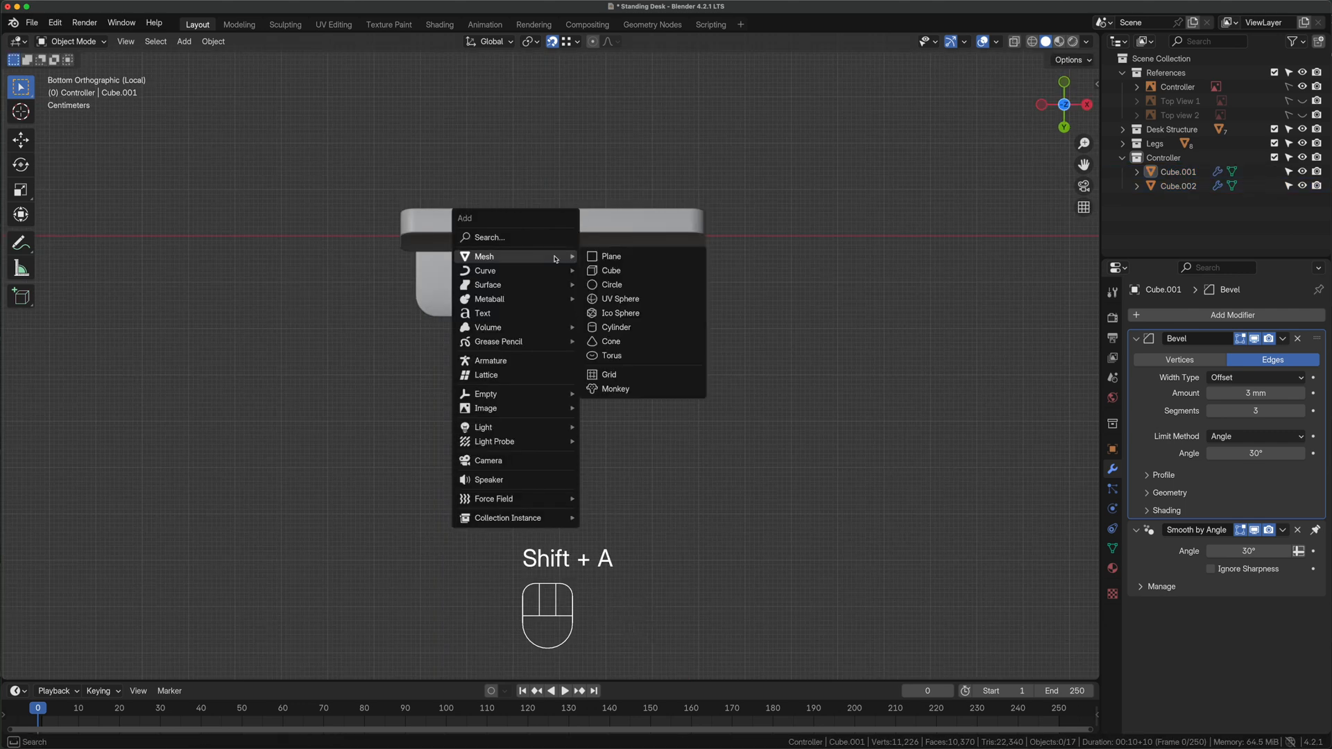
left_click(615, 328)
key("s")
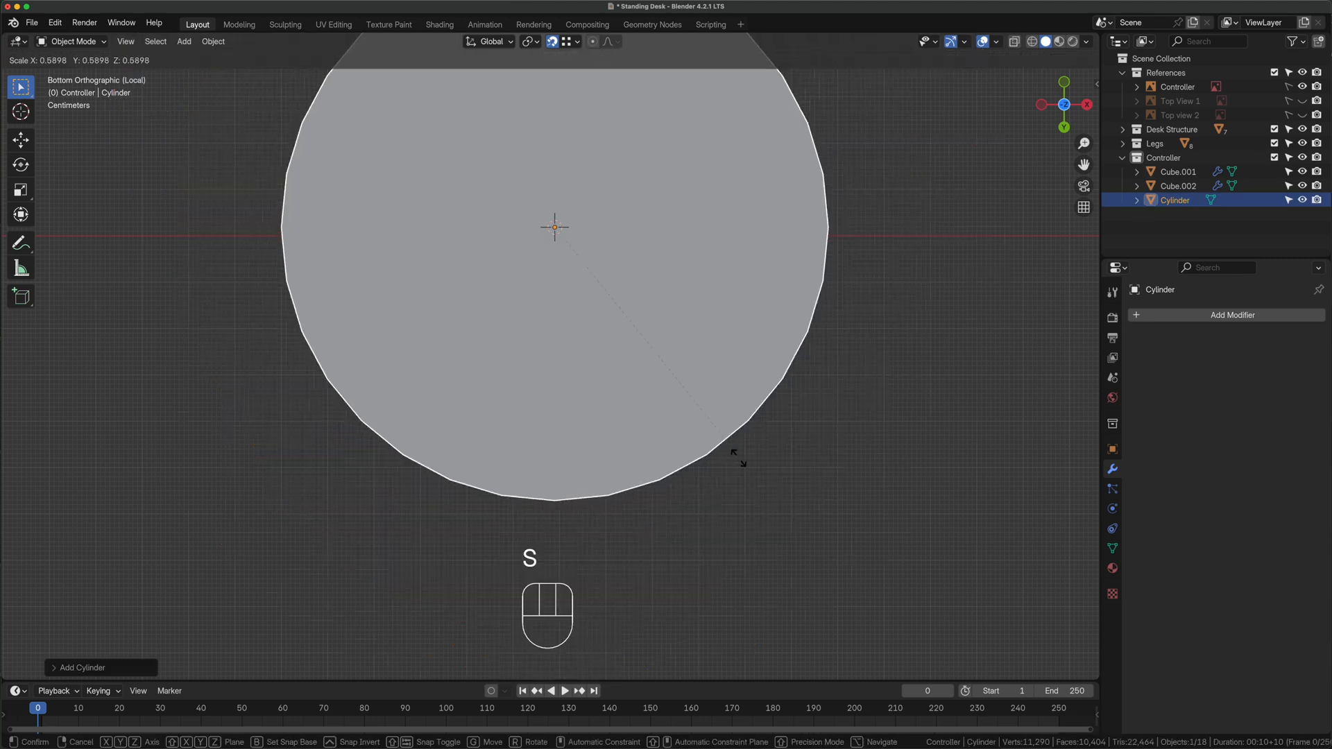
left_click(559, 239)
key("g")
key("y")
left_click(694, 455)
Rotate the small cylinder 90° about the X axis so it lies along Y
key("r")
key("x")
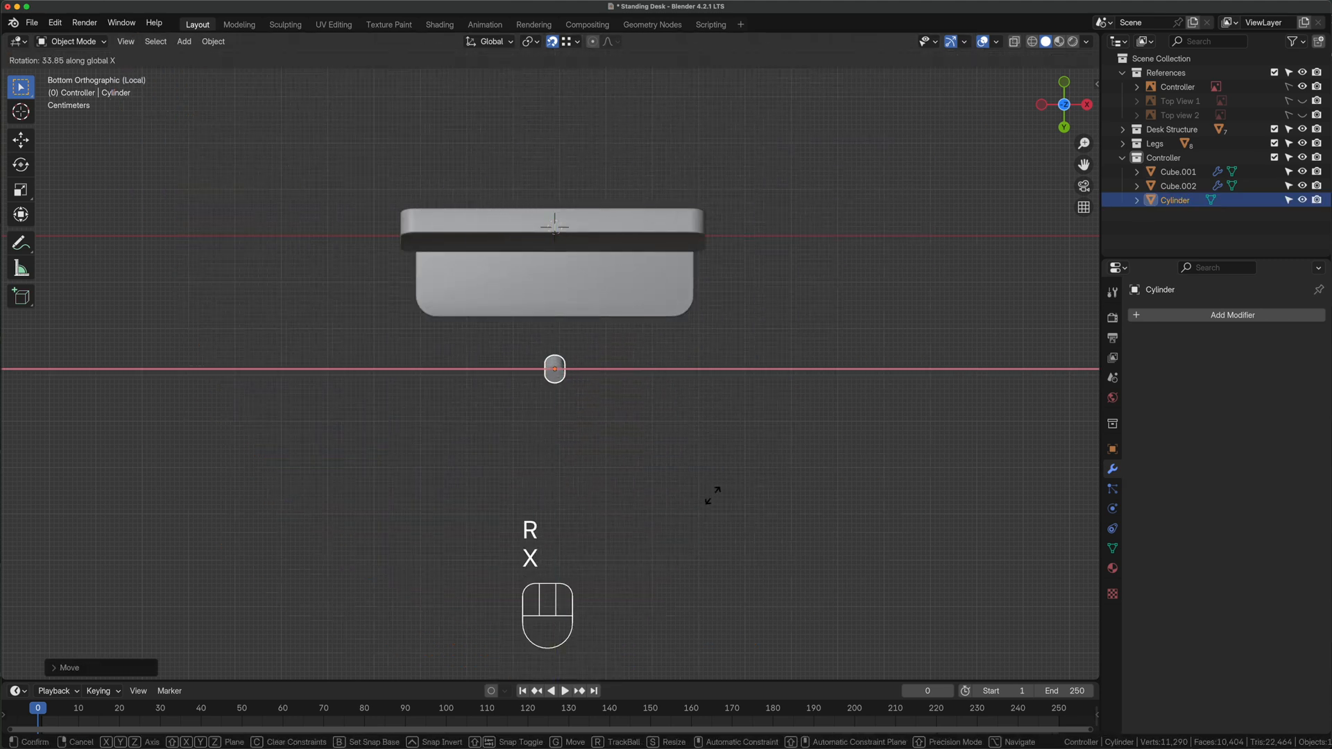
key("KP_9")
key("KP_0")
left_click(714, 513)
Slim the cylinder, stretch it along Y into a long cable, and shift it along Y to meet the mounting plate
key("s")
key("s")
key("y")
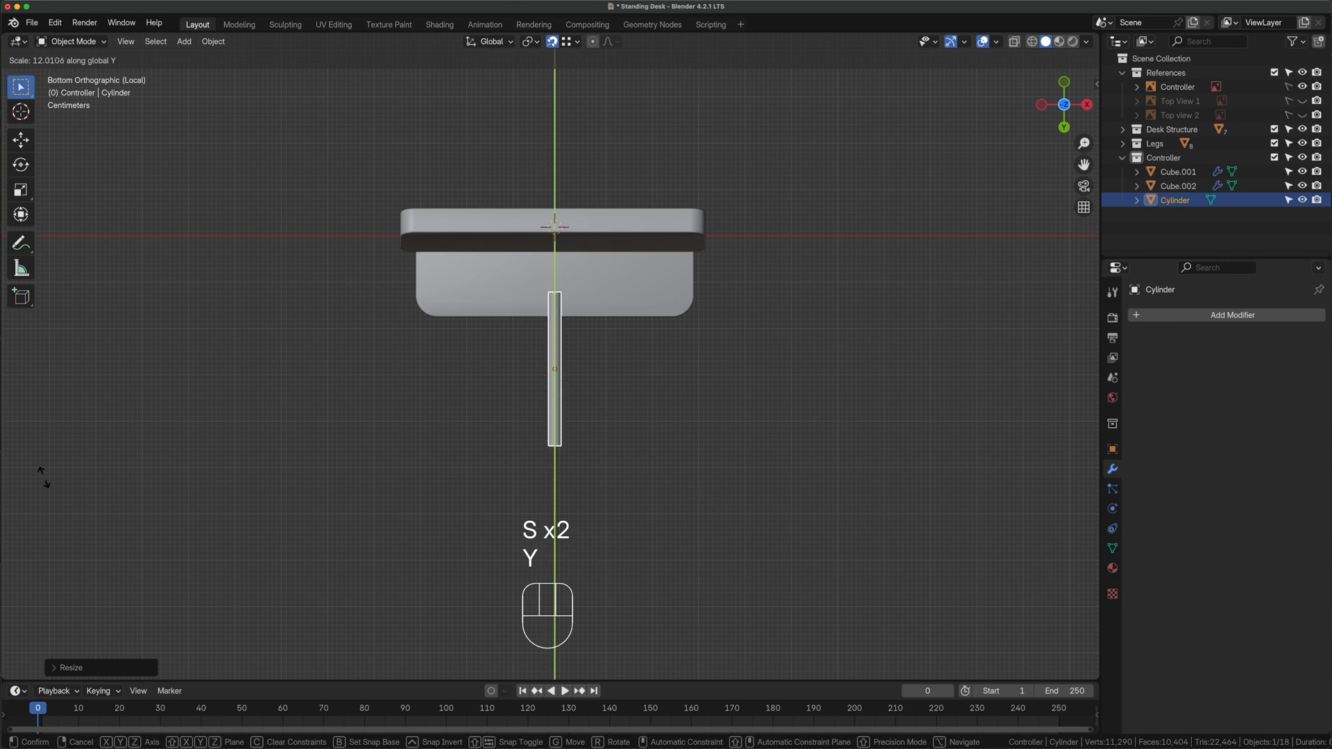
left_click(302, 203)
scroll(302, 204, "down", 3)
key("g")
key("y")
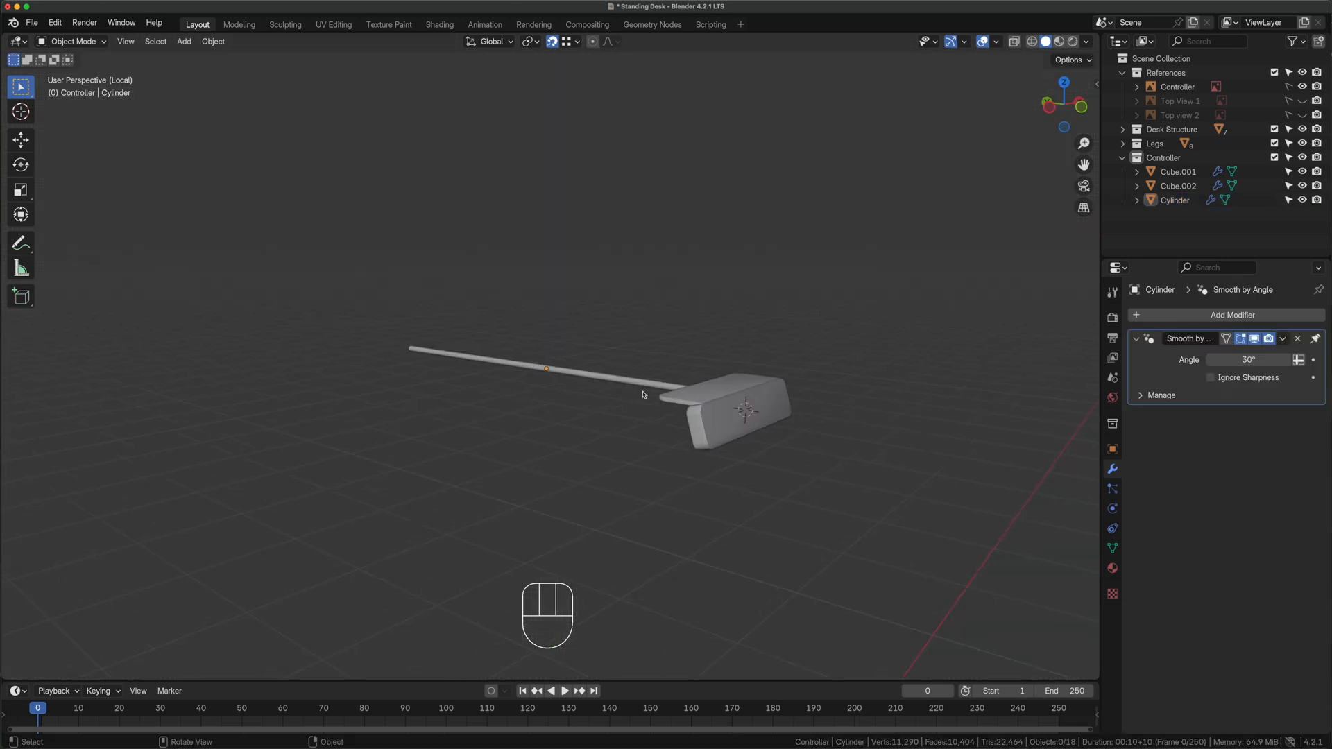
middle_click_drag(645, 444, 555, 489)
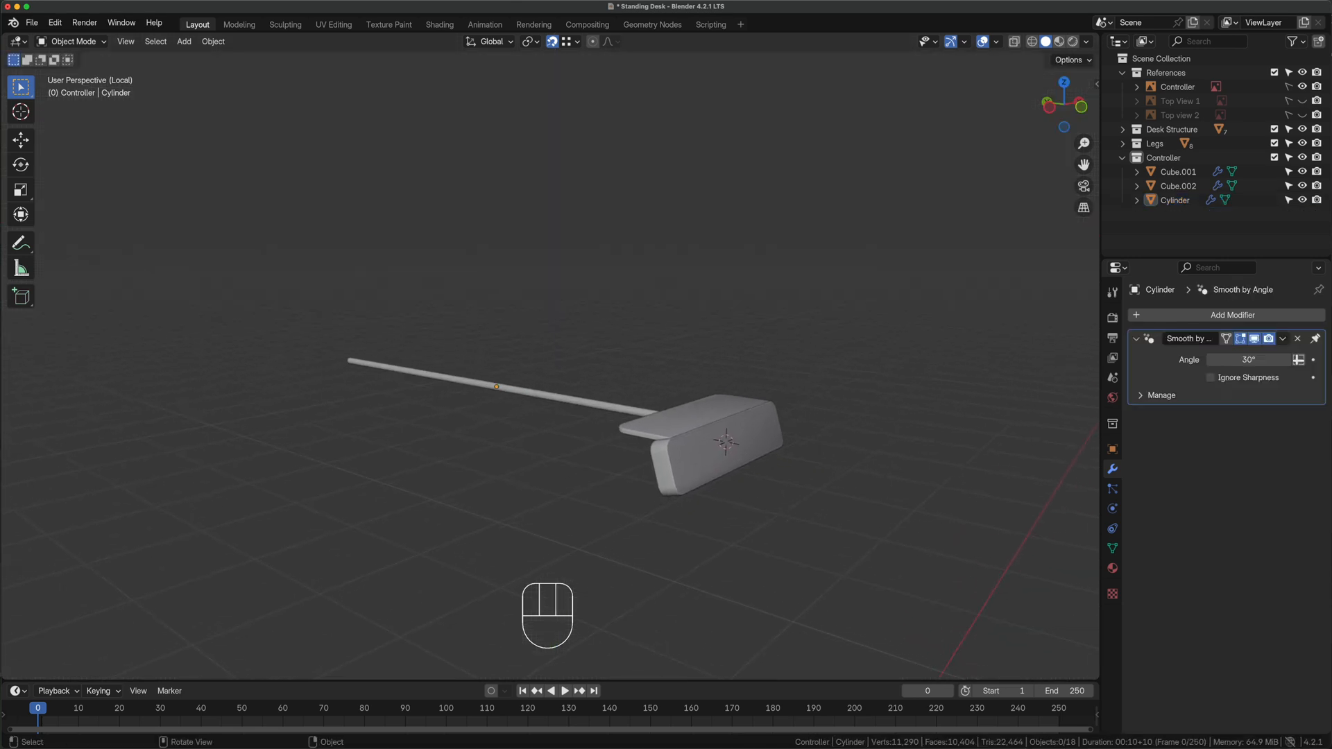
Move the display, support and cable together to the desk, placing them beneath the tabletop's front edge near the positive-X leg
key("super+Tab")
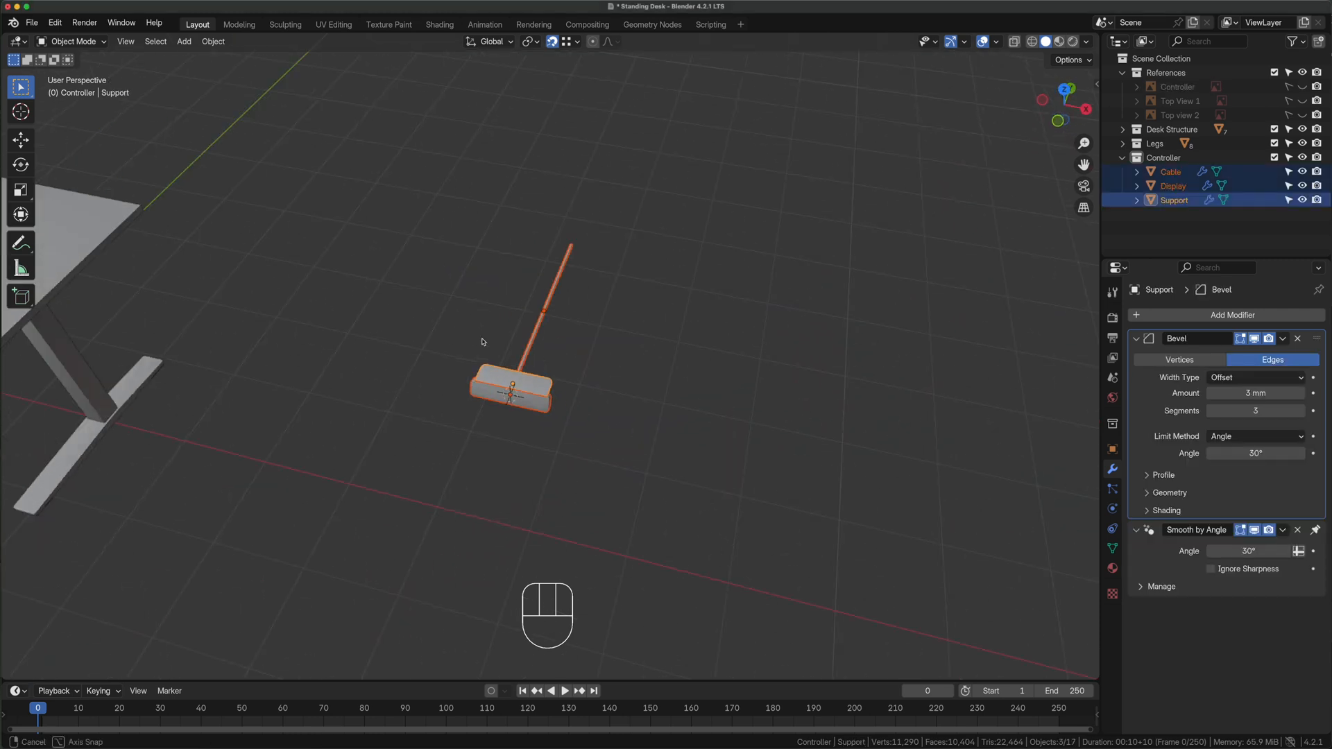
middle_click_drag(485, 341, 461, 351)
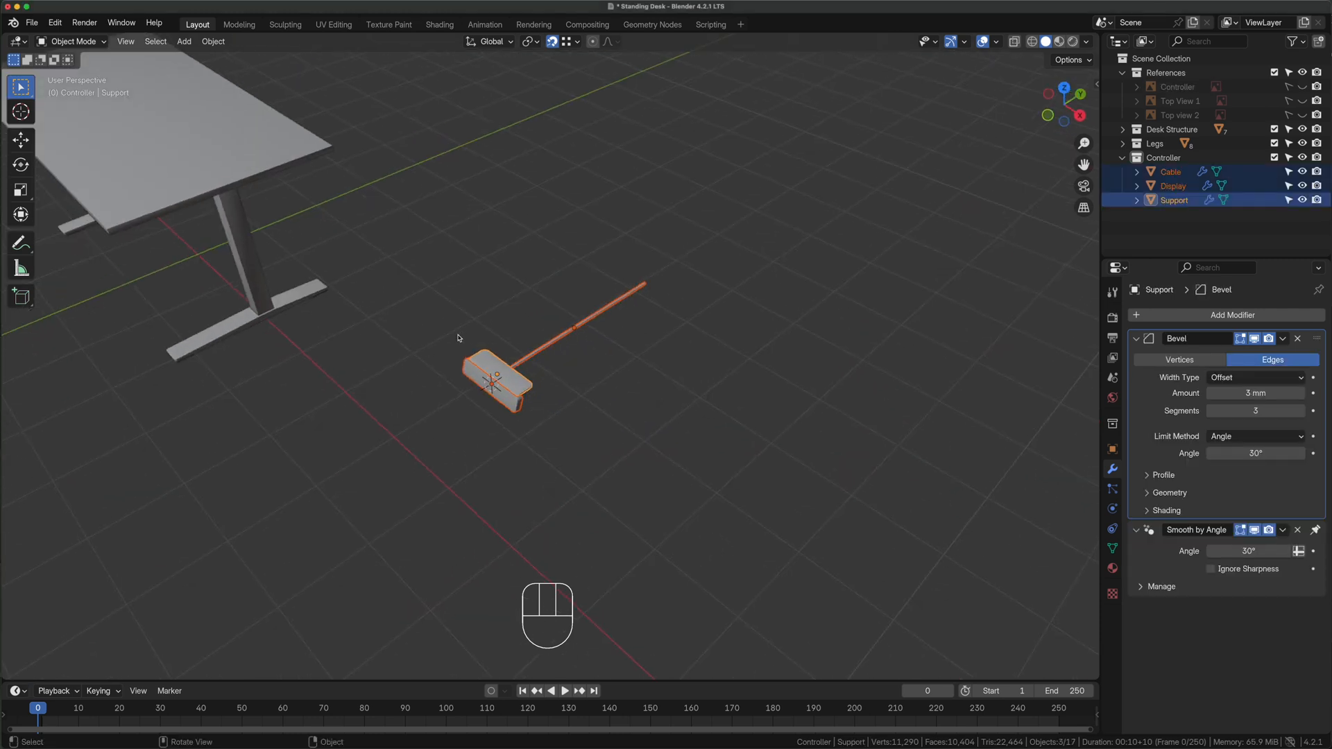
key("KP_7")
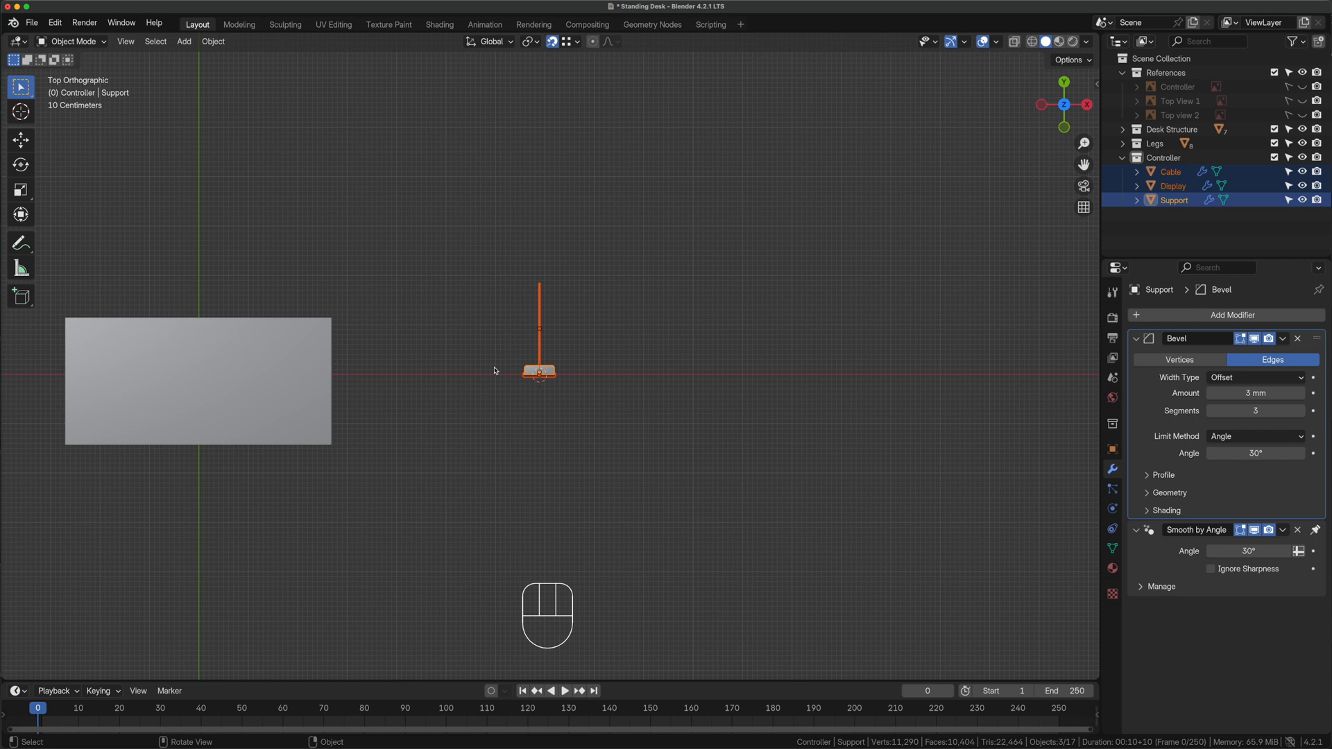
key("g")
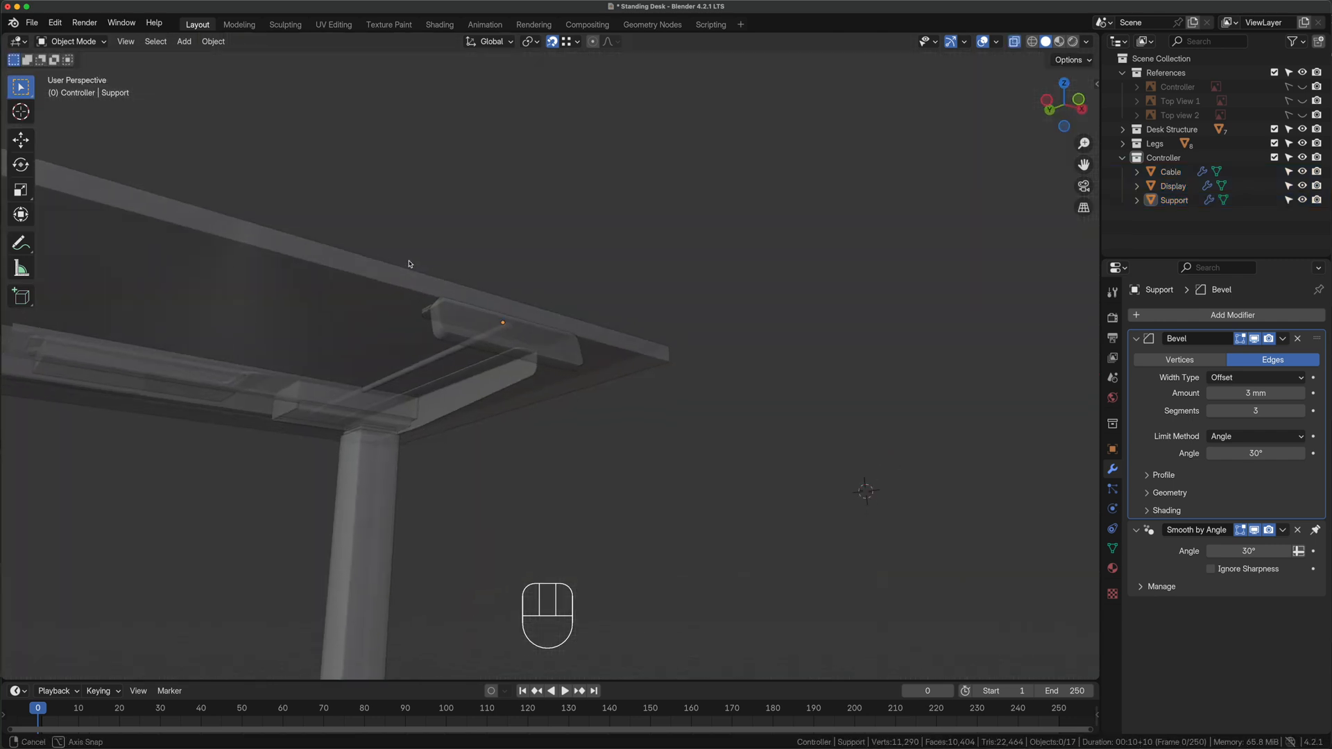
Shift the end loop of the cable's inner end along Y so the cable ends at the frame above the leg
middle_click_drag(326, 399, 593, 378, "shift")
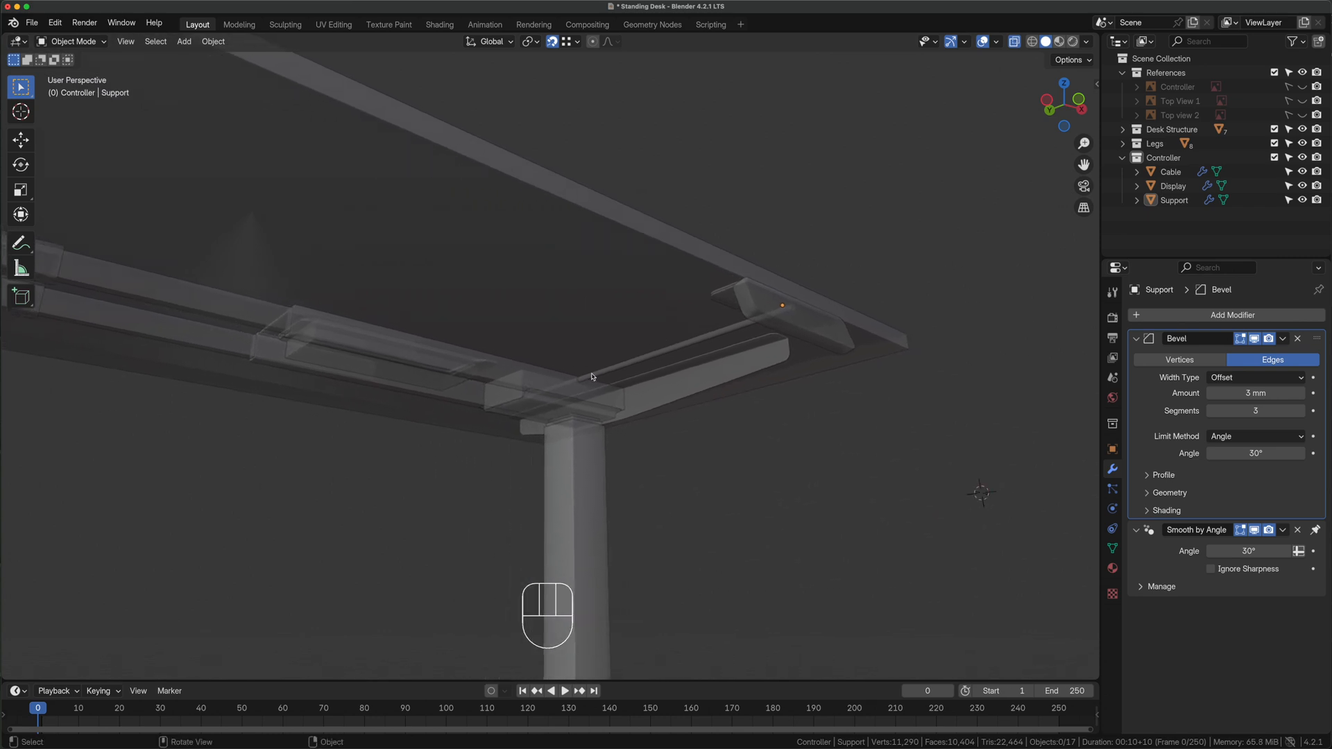
left_click(593, 379)
key("Tab")
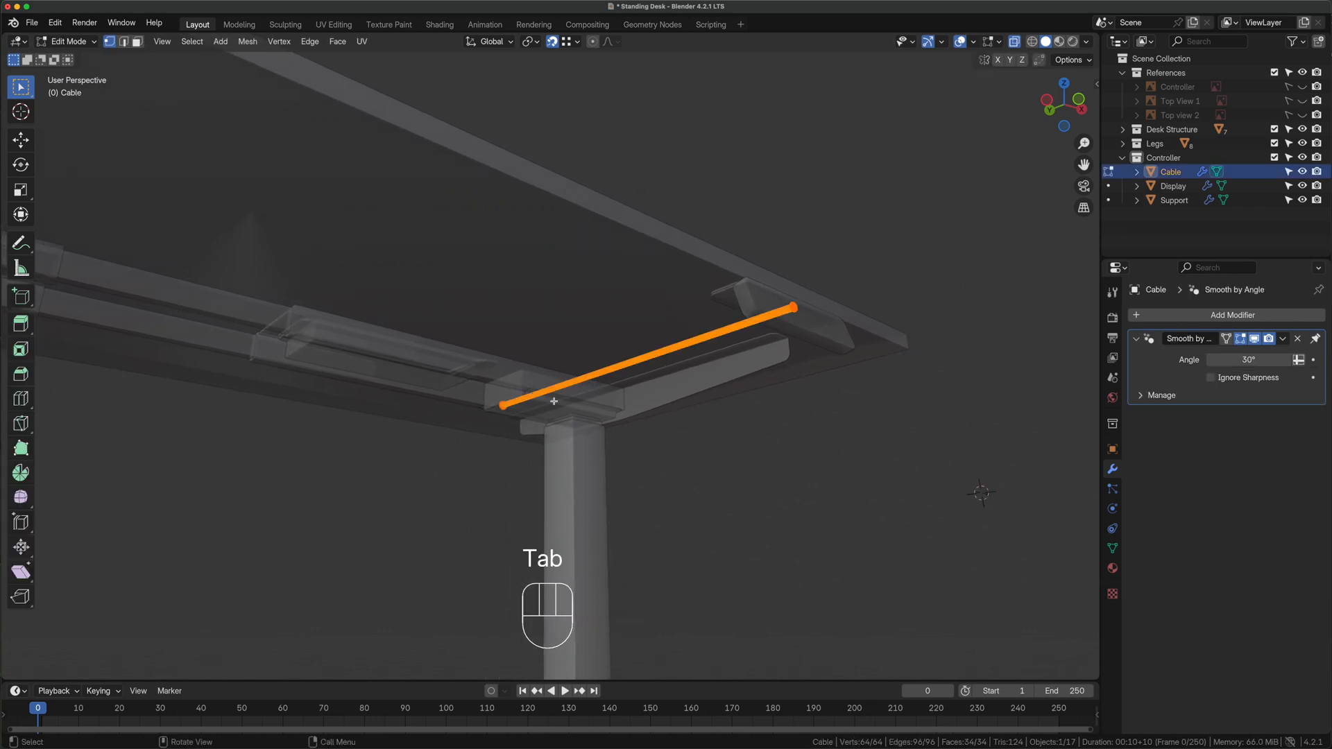
left_click(495, 393, "alt")
middle_click_drag(494, 393, 597, 416)
key("g")
key("y")
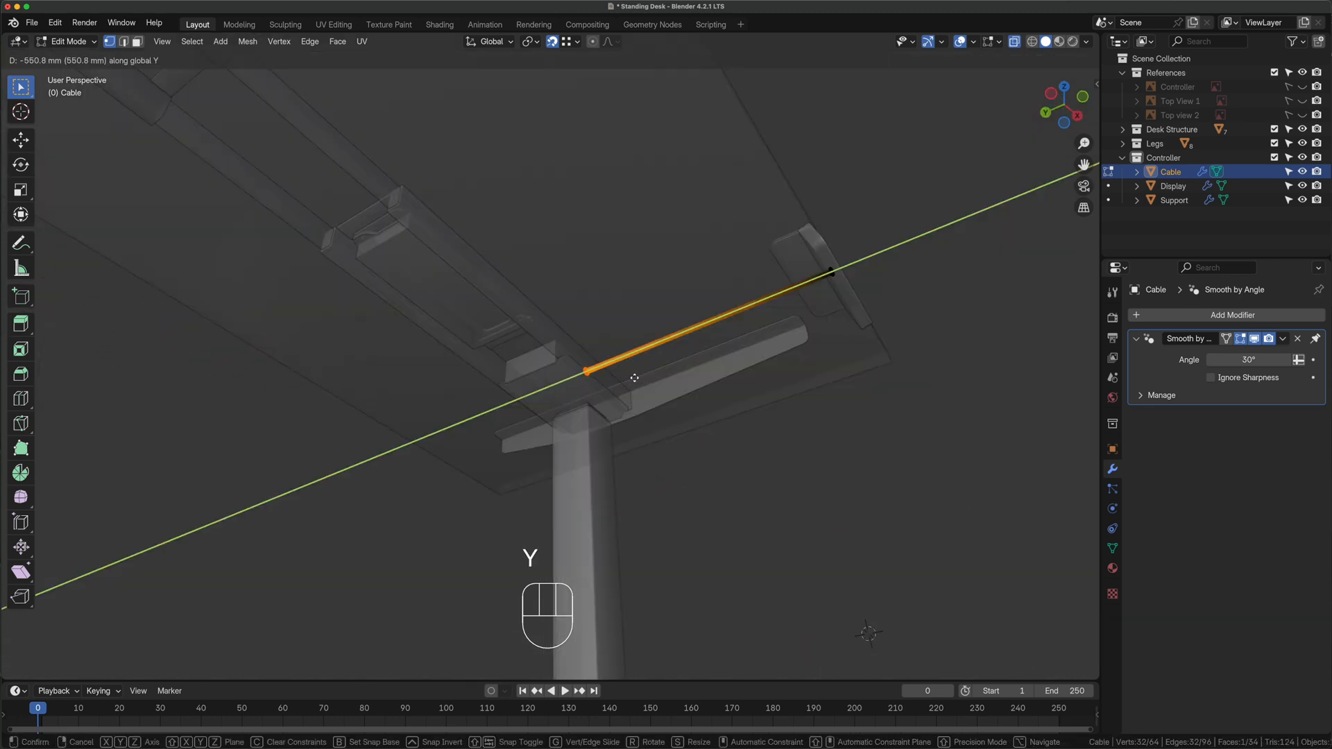
left_click(556, 363)
middle_click_drag(556, 363, 791, 464)
left_click(746, 510)
key("Tab")
left_click(745, 510)
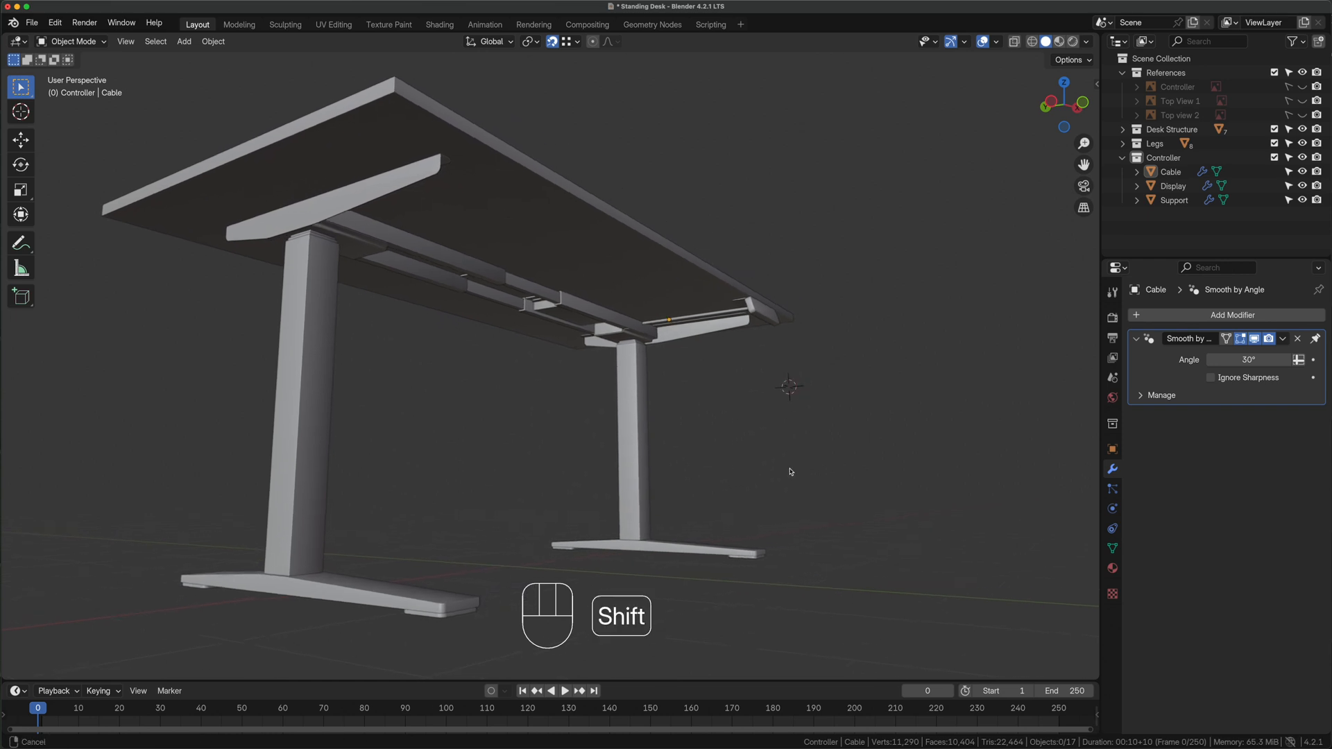